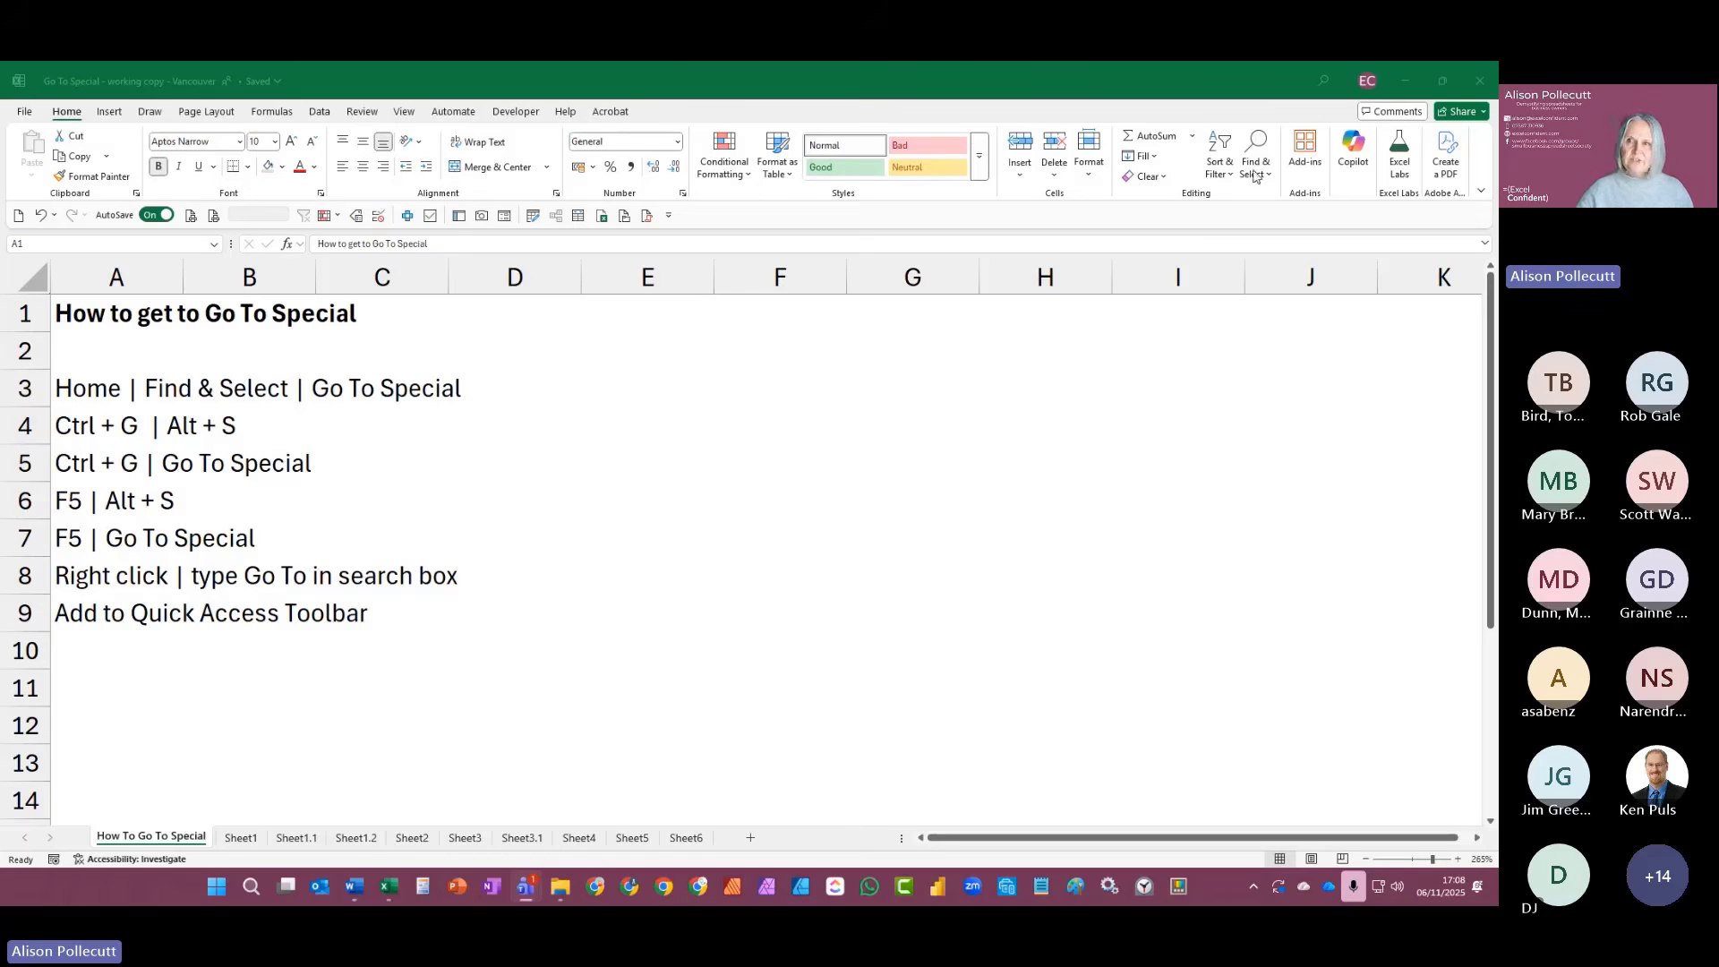
Step: Open the Go To Special dialog directly to view its options, and close it without selecting anything
key(ctrl)
key(ctrl)
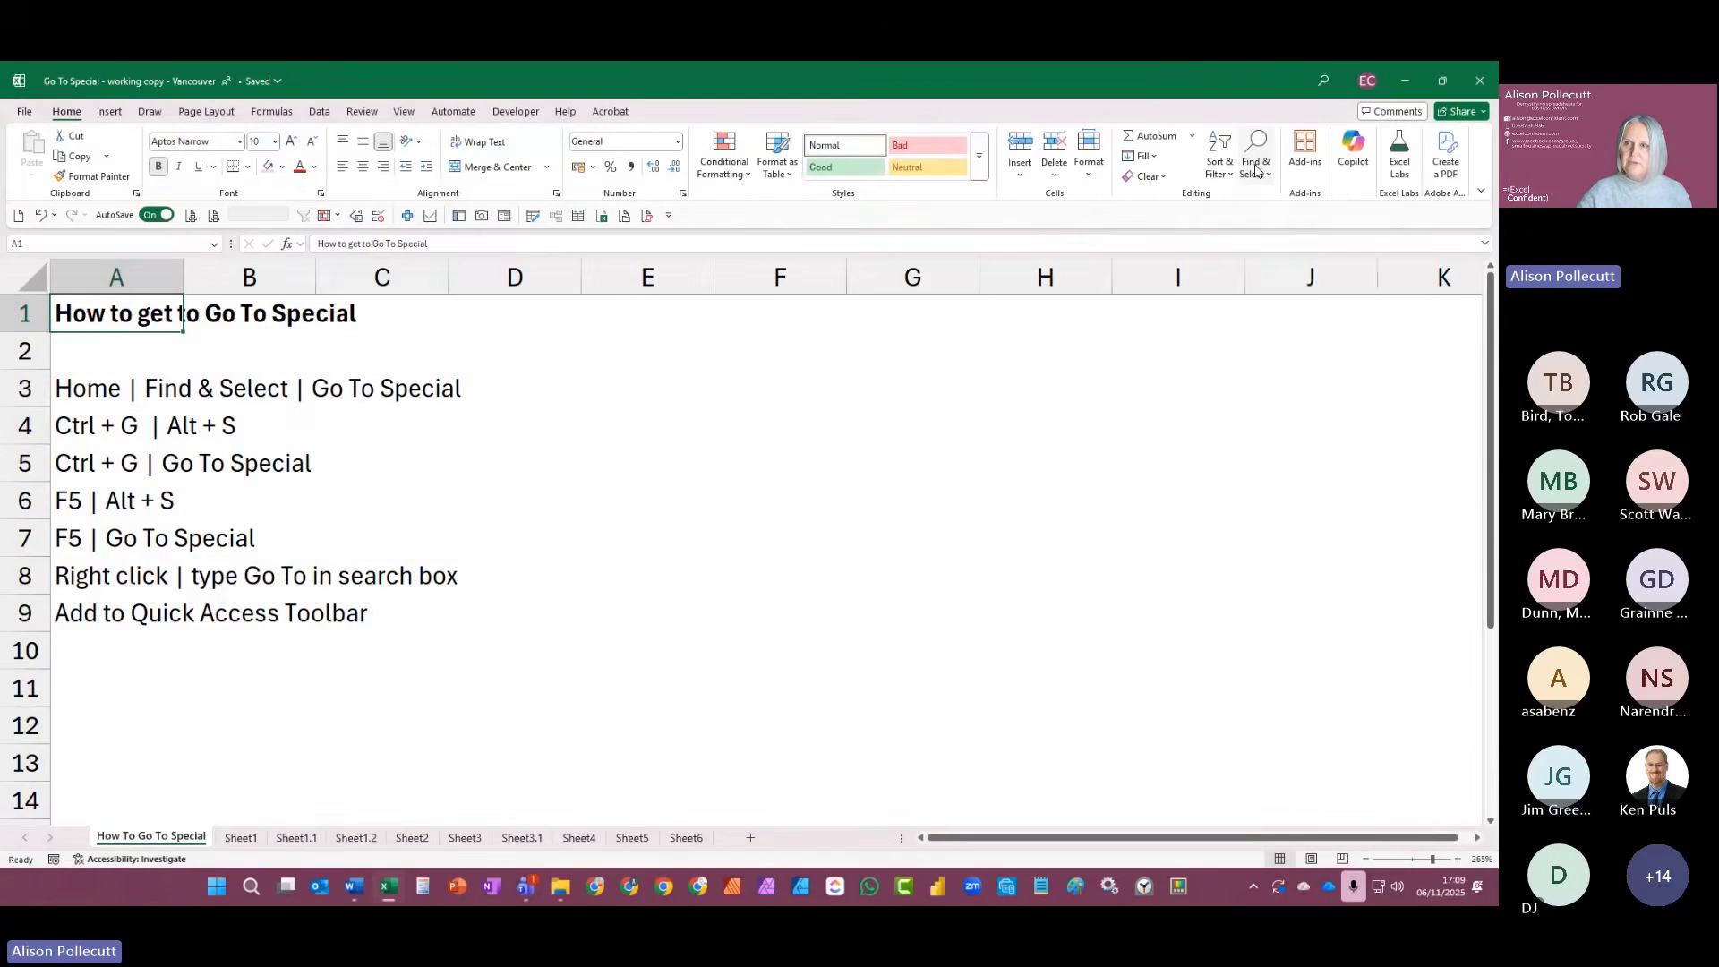
click(1255, 166)
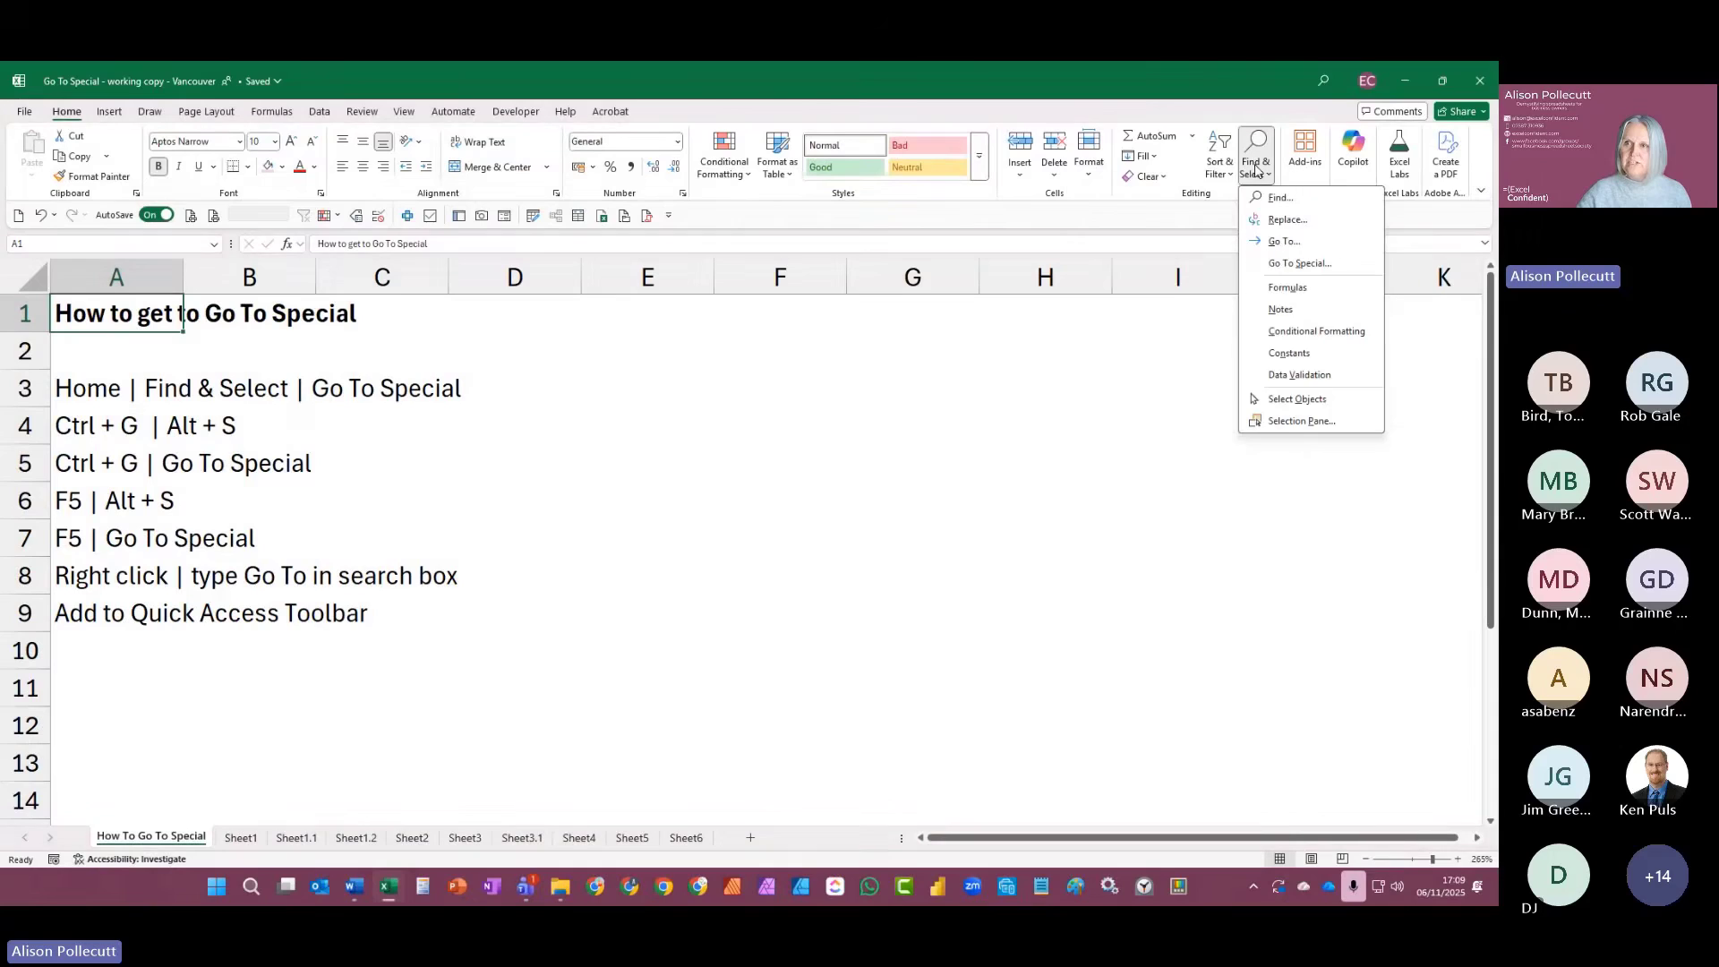
click(1280, 264)
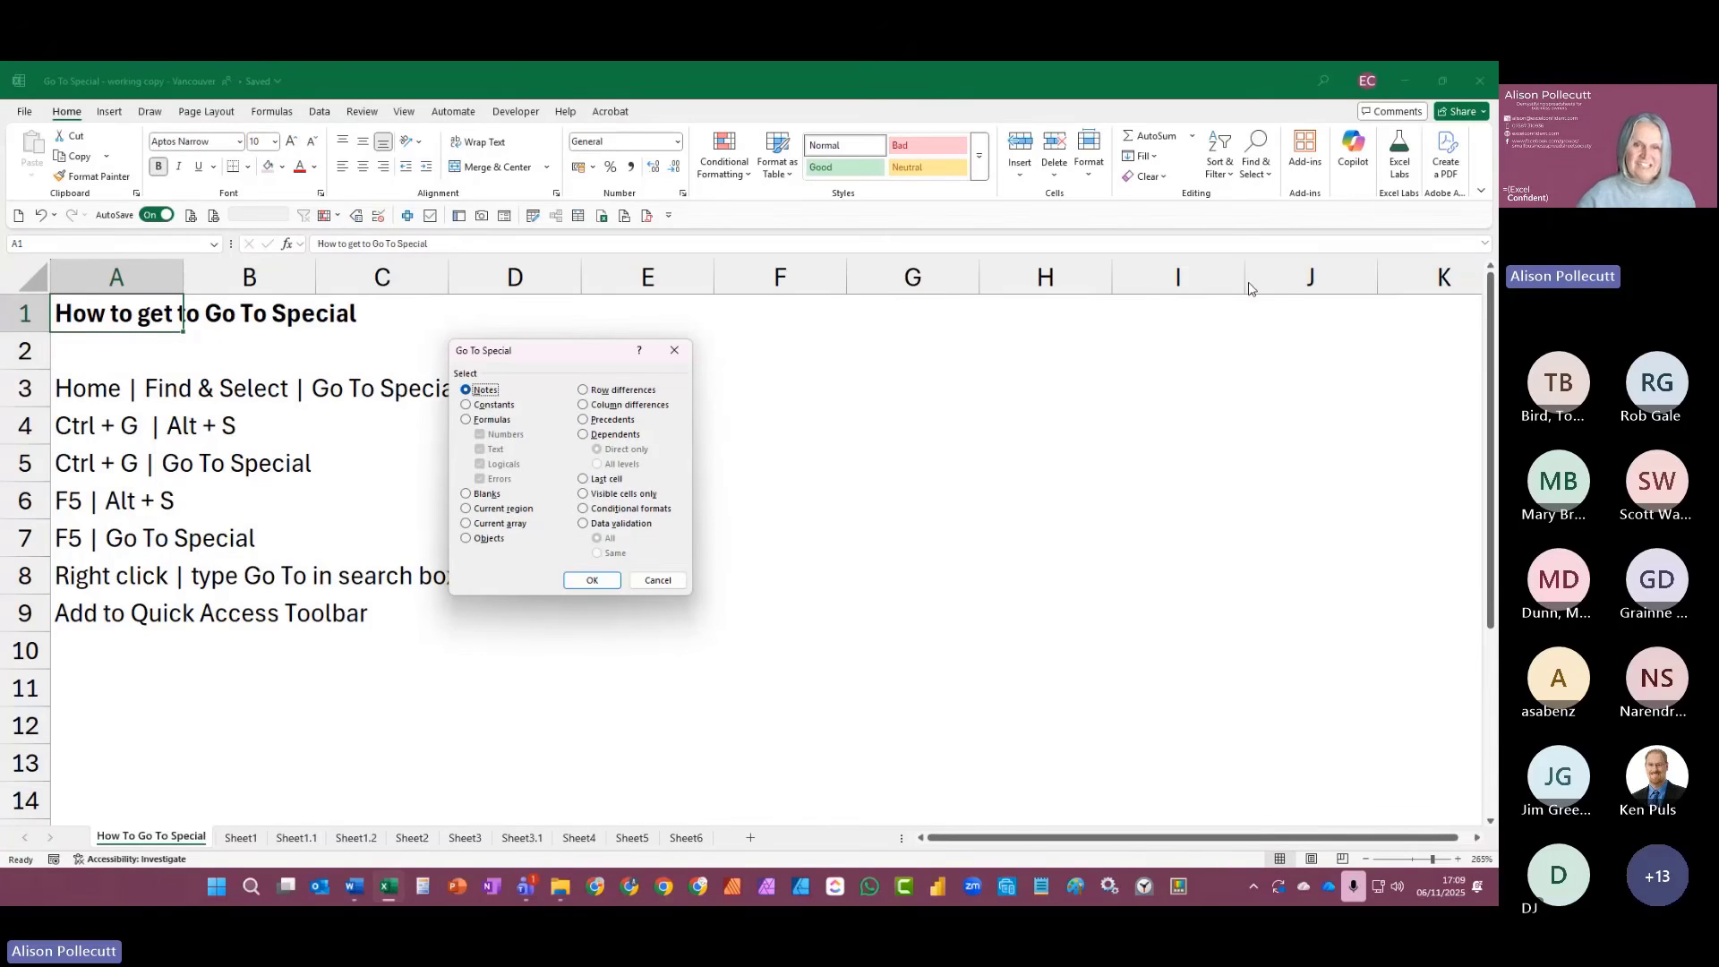
click(675, 356)
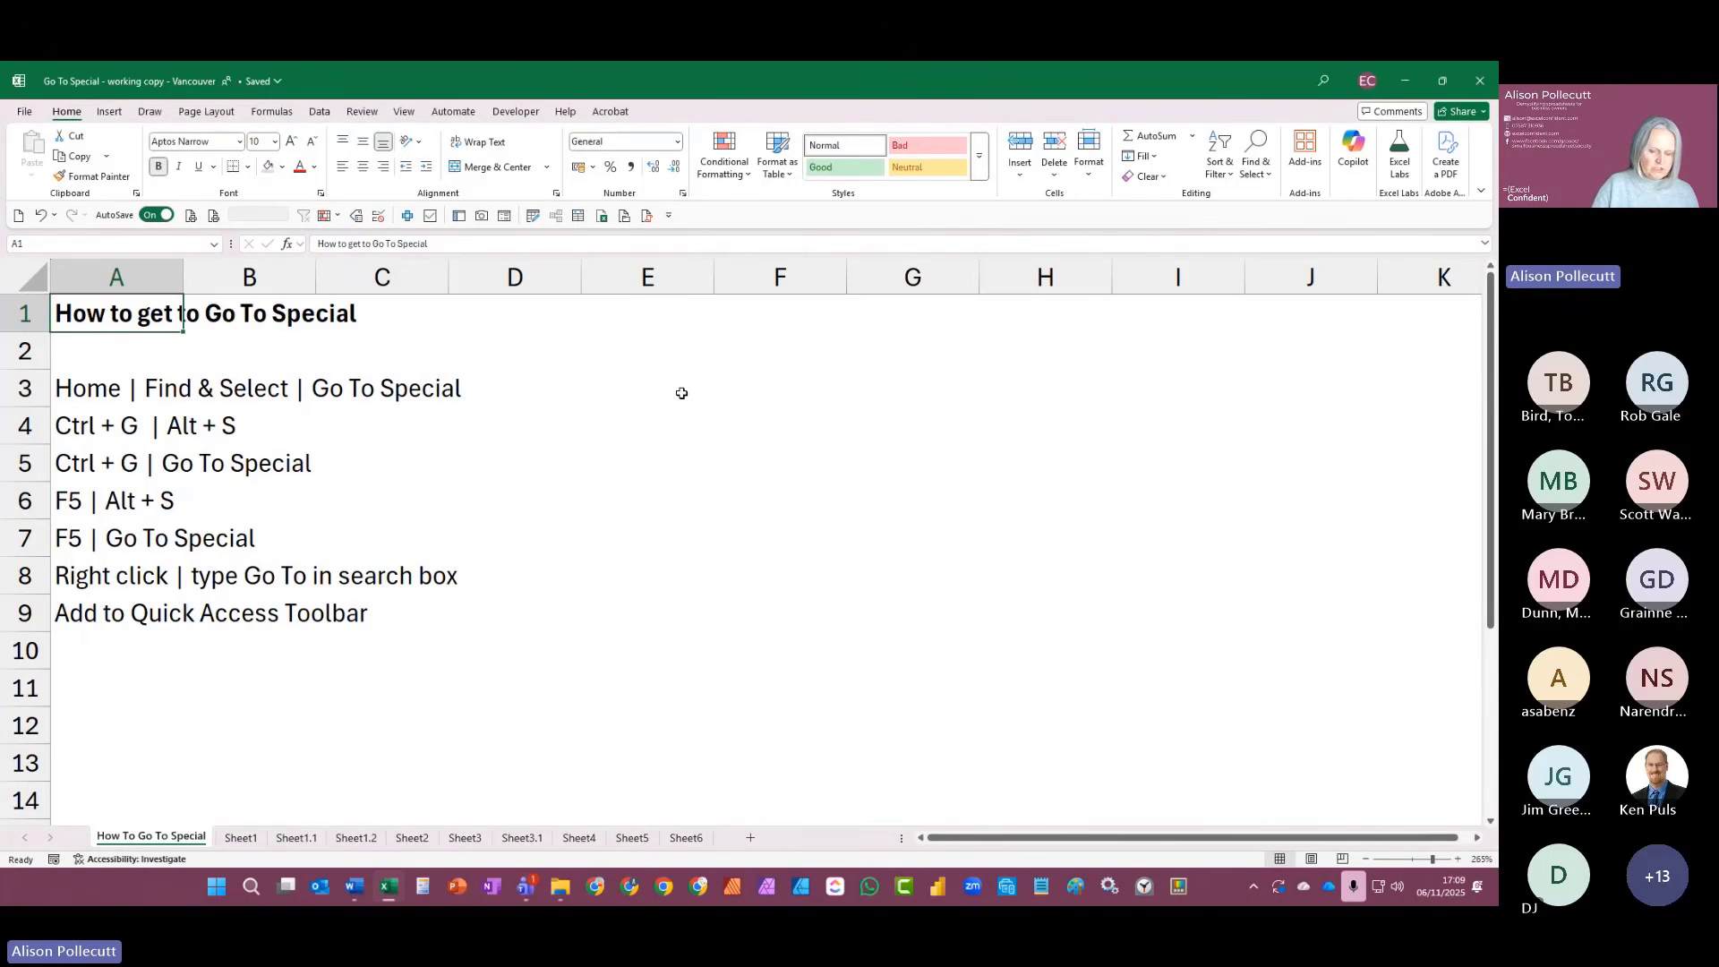
Step: Bring up the Go To dialog several times and access its Special options from there, closing without selecting anything
key(ctrl+g)
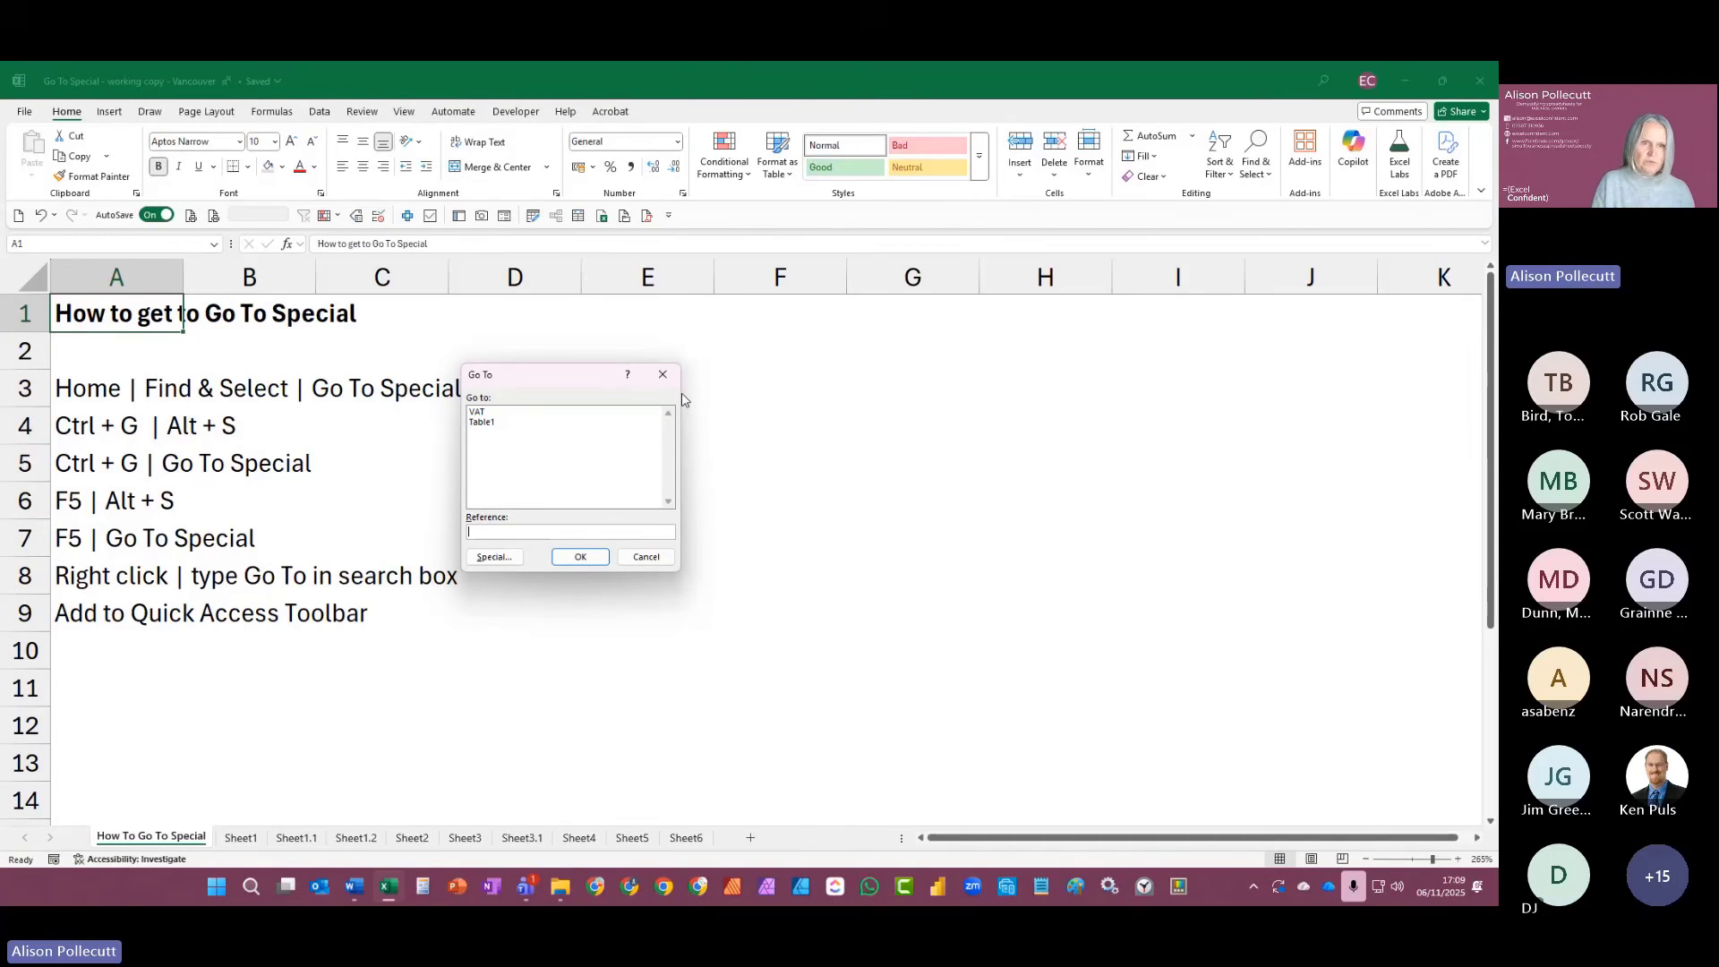
key(alt+s)
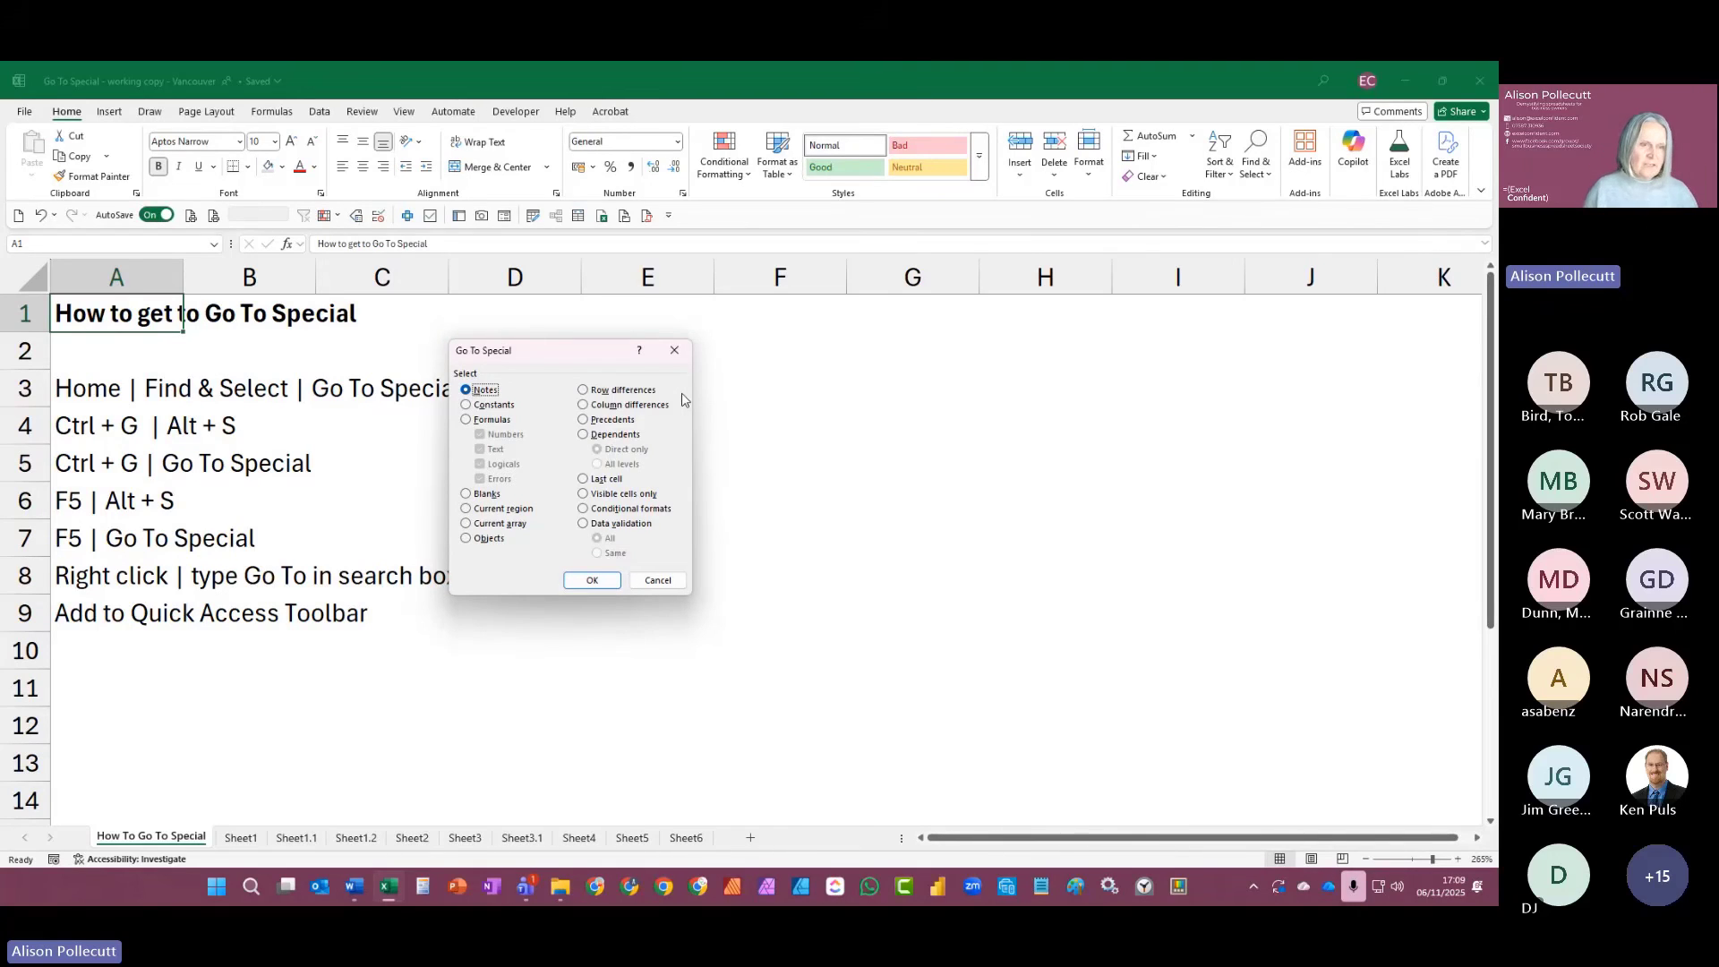
key(Escape)
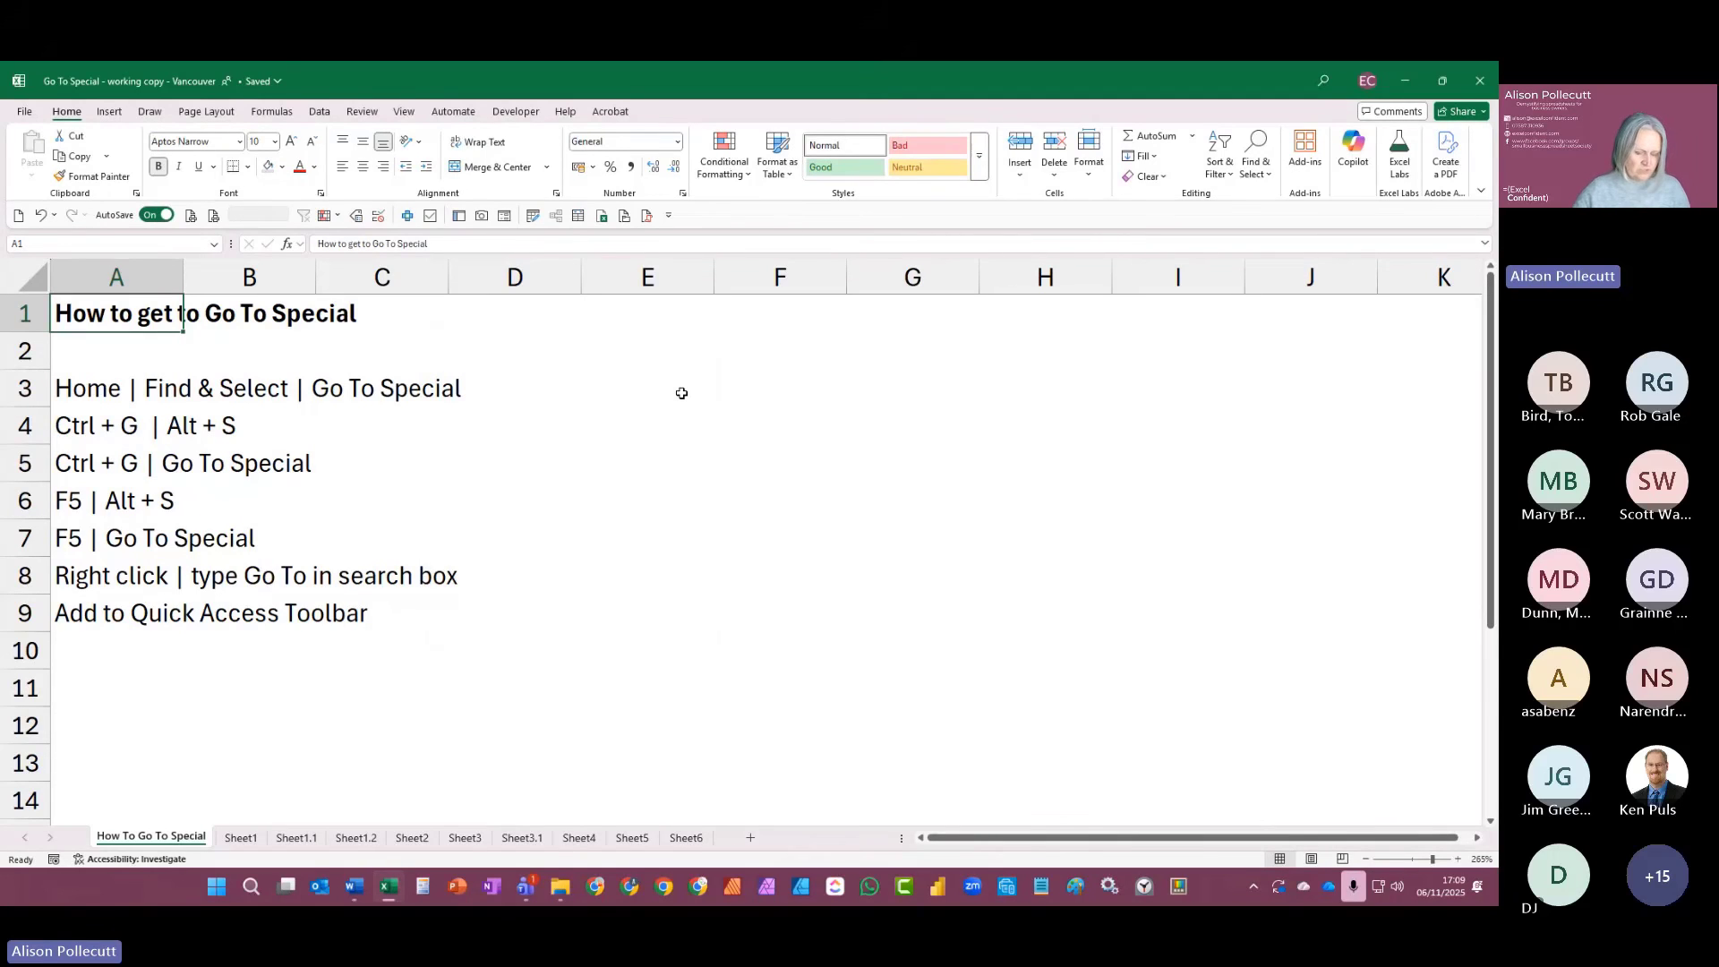
key(ctrl+g)
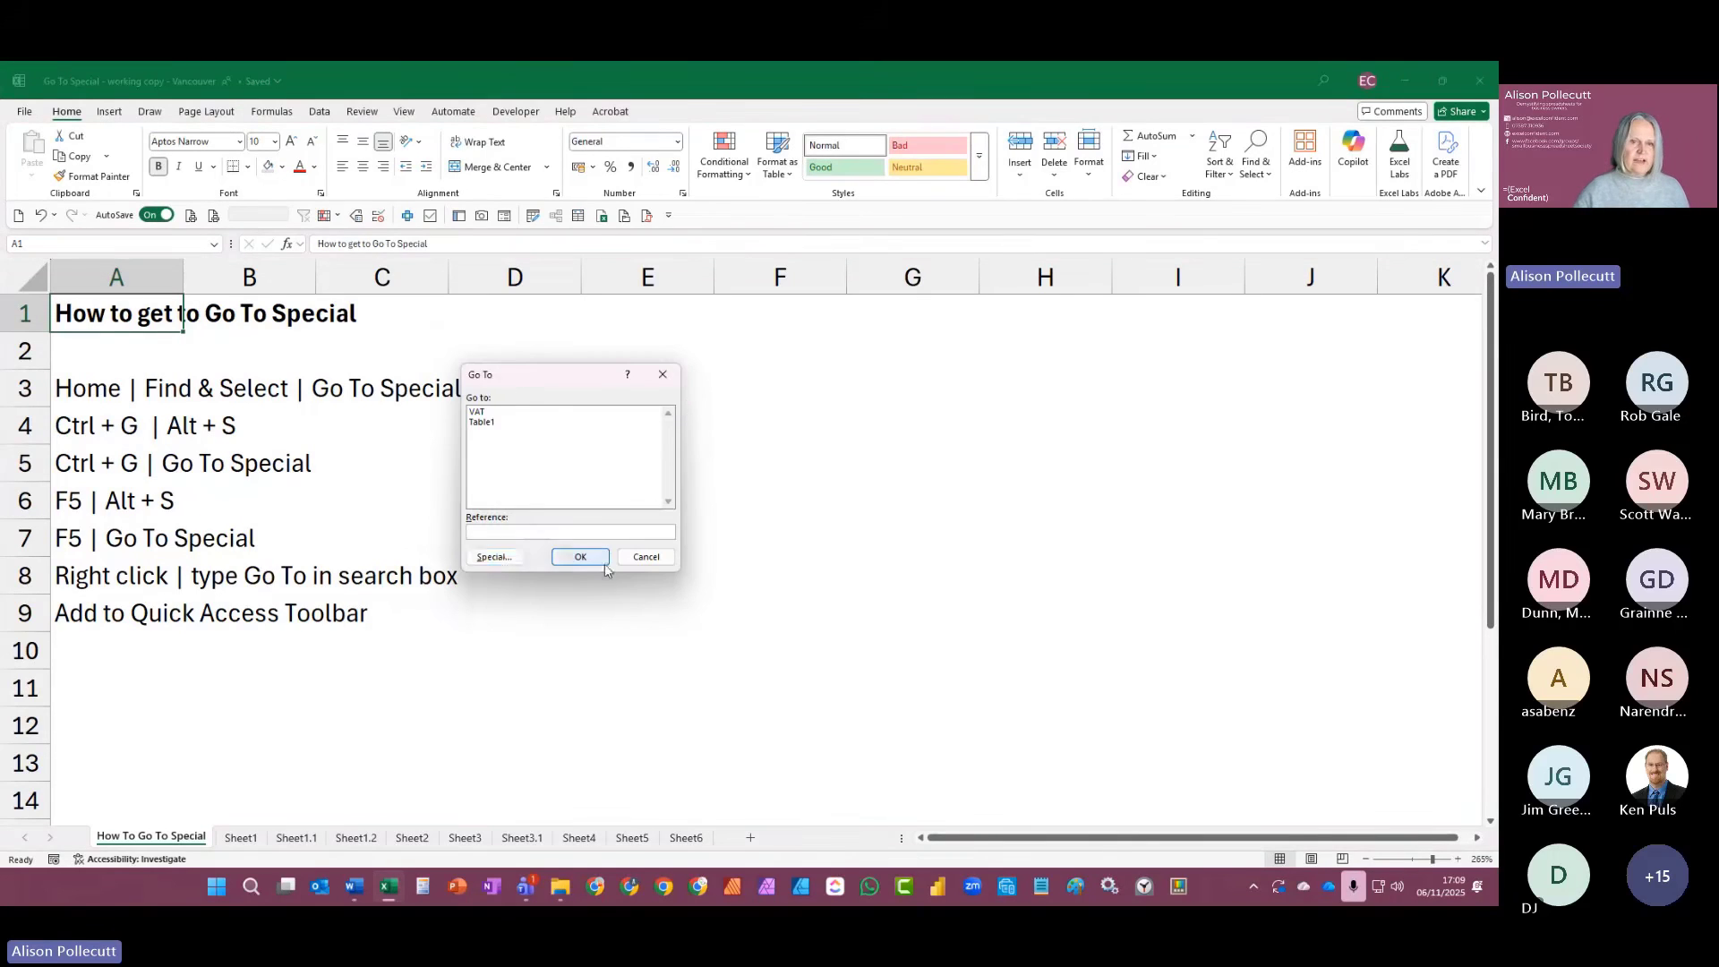
click(494, 556)
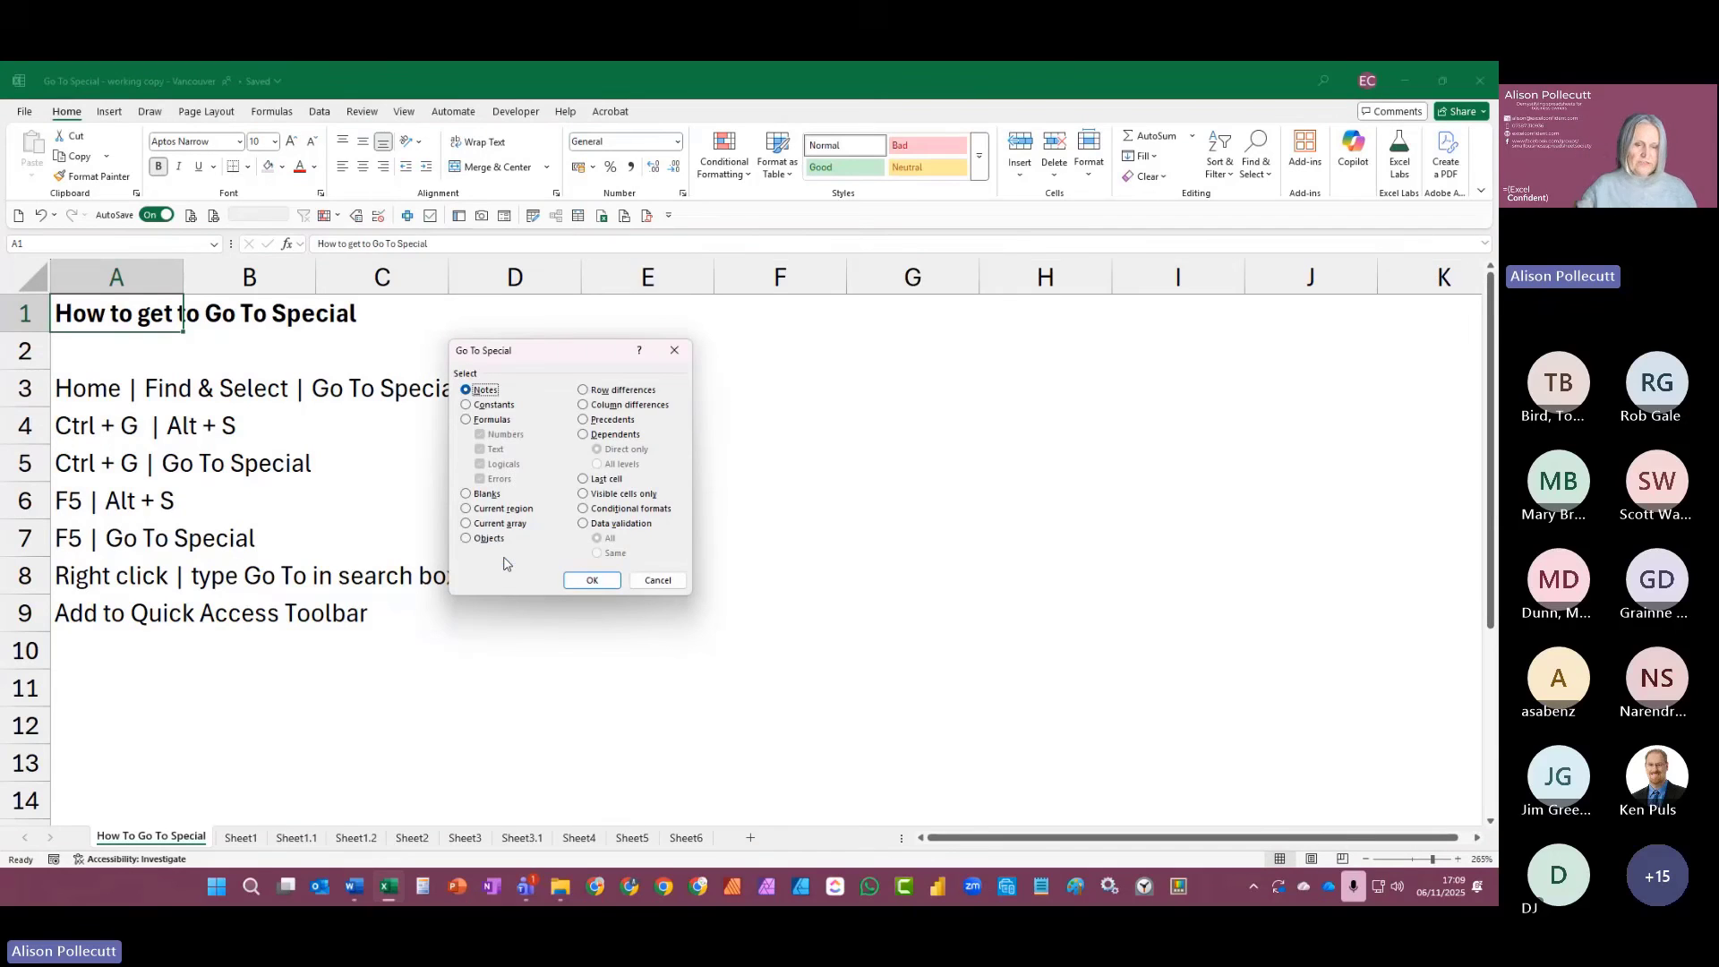
key(Escape)
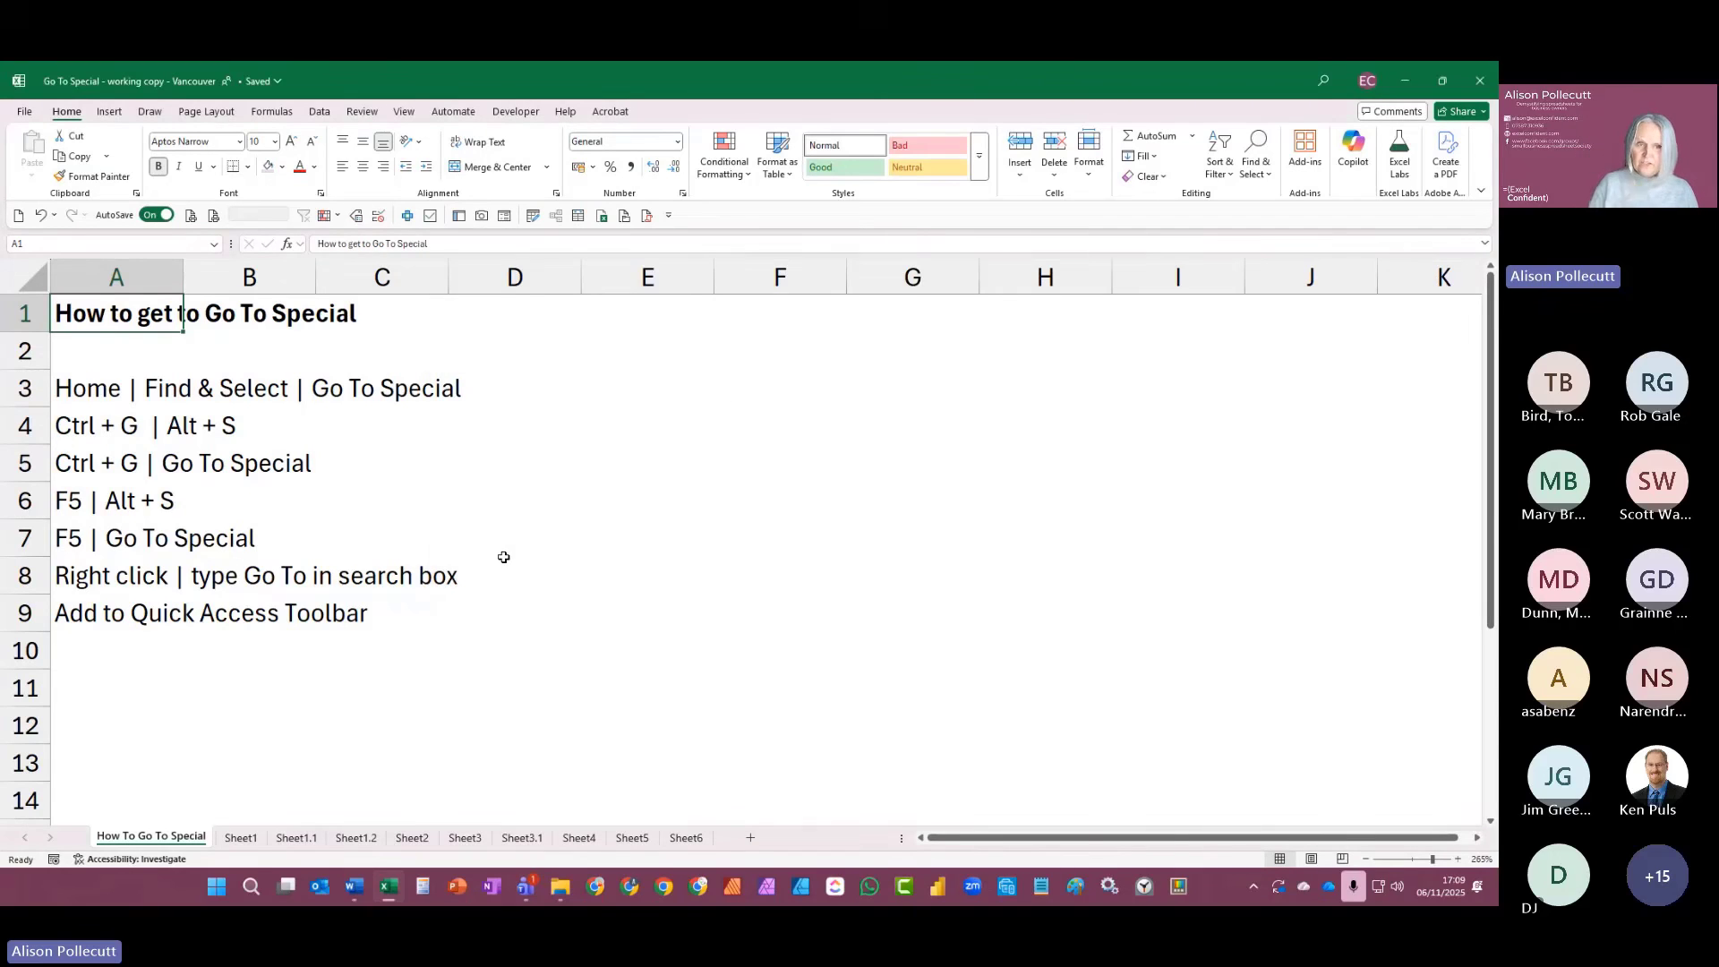
key(F5)
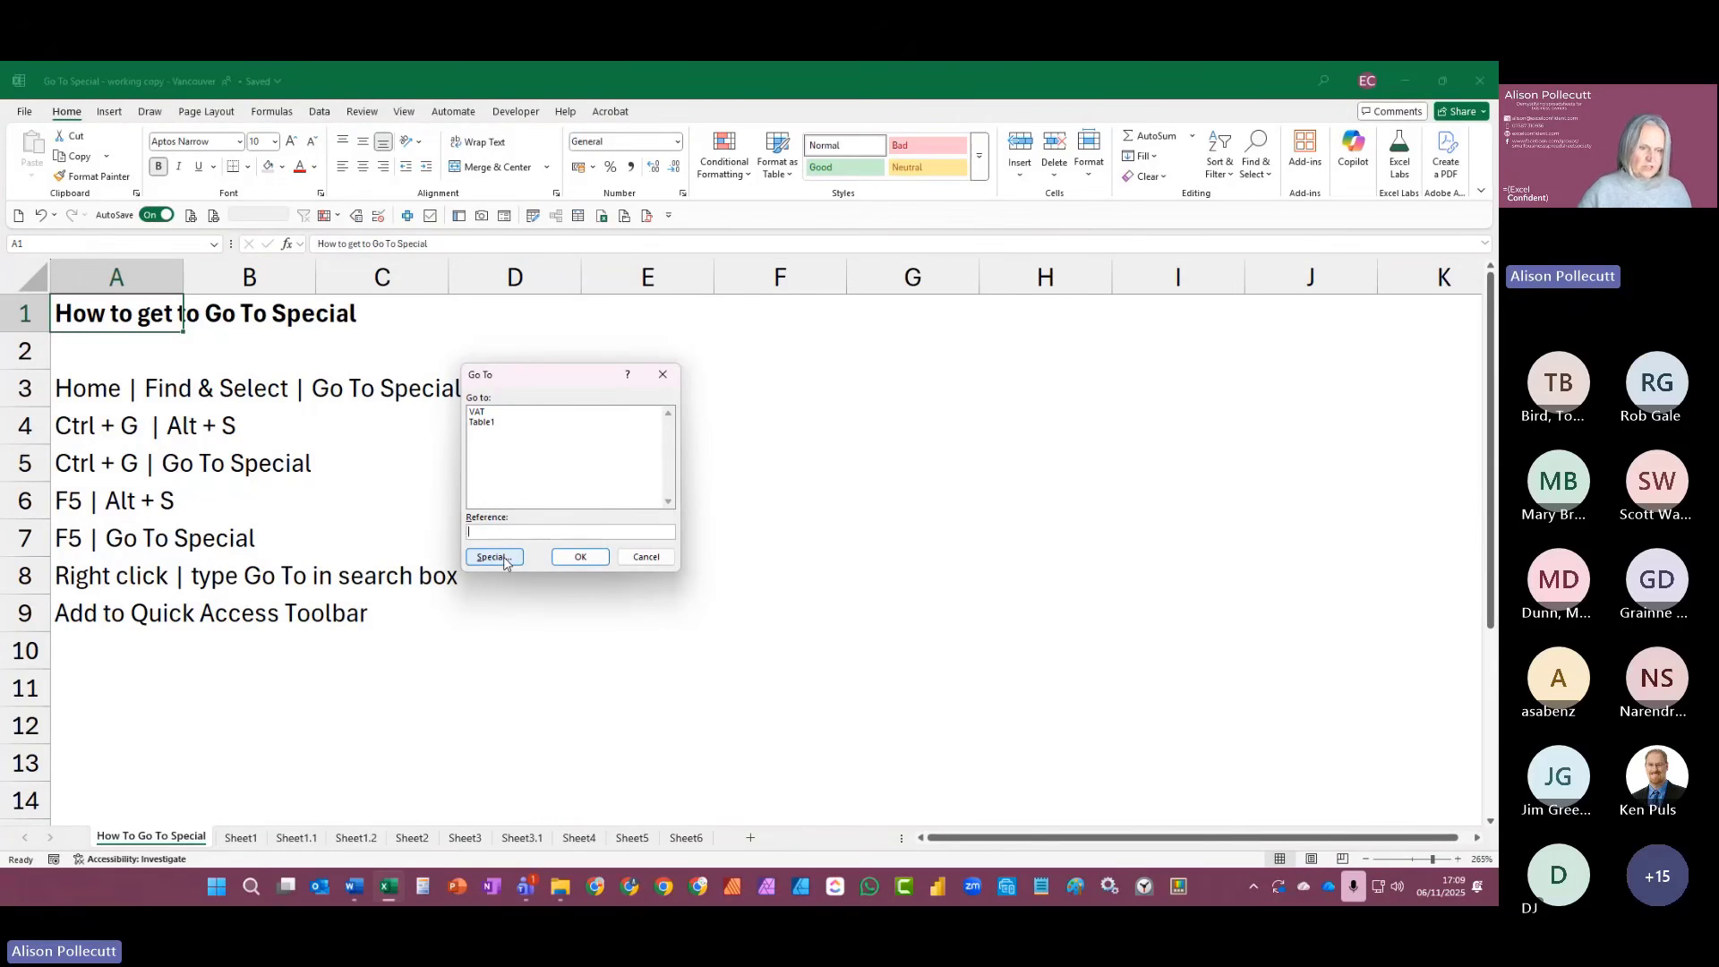
click(495, 557)
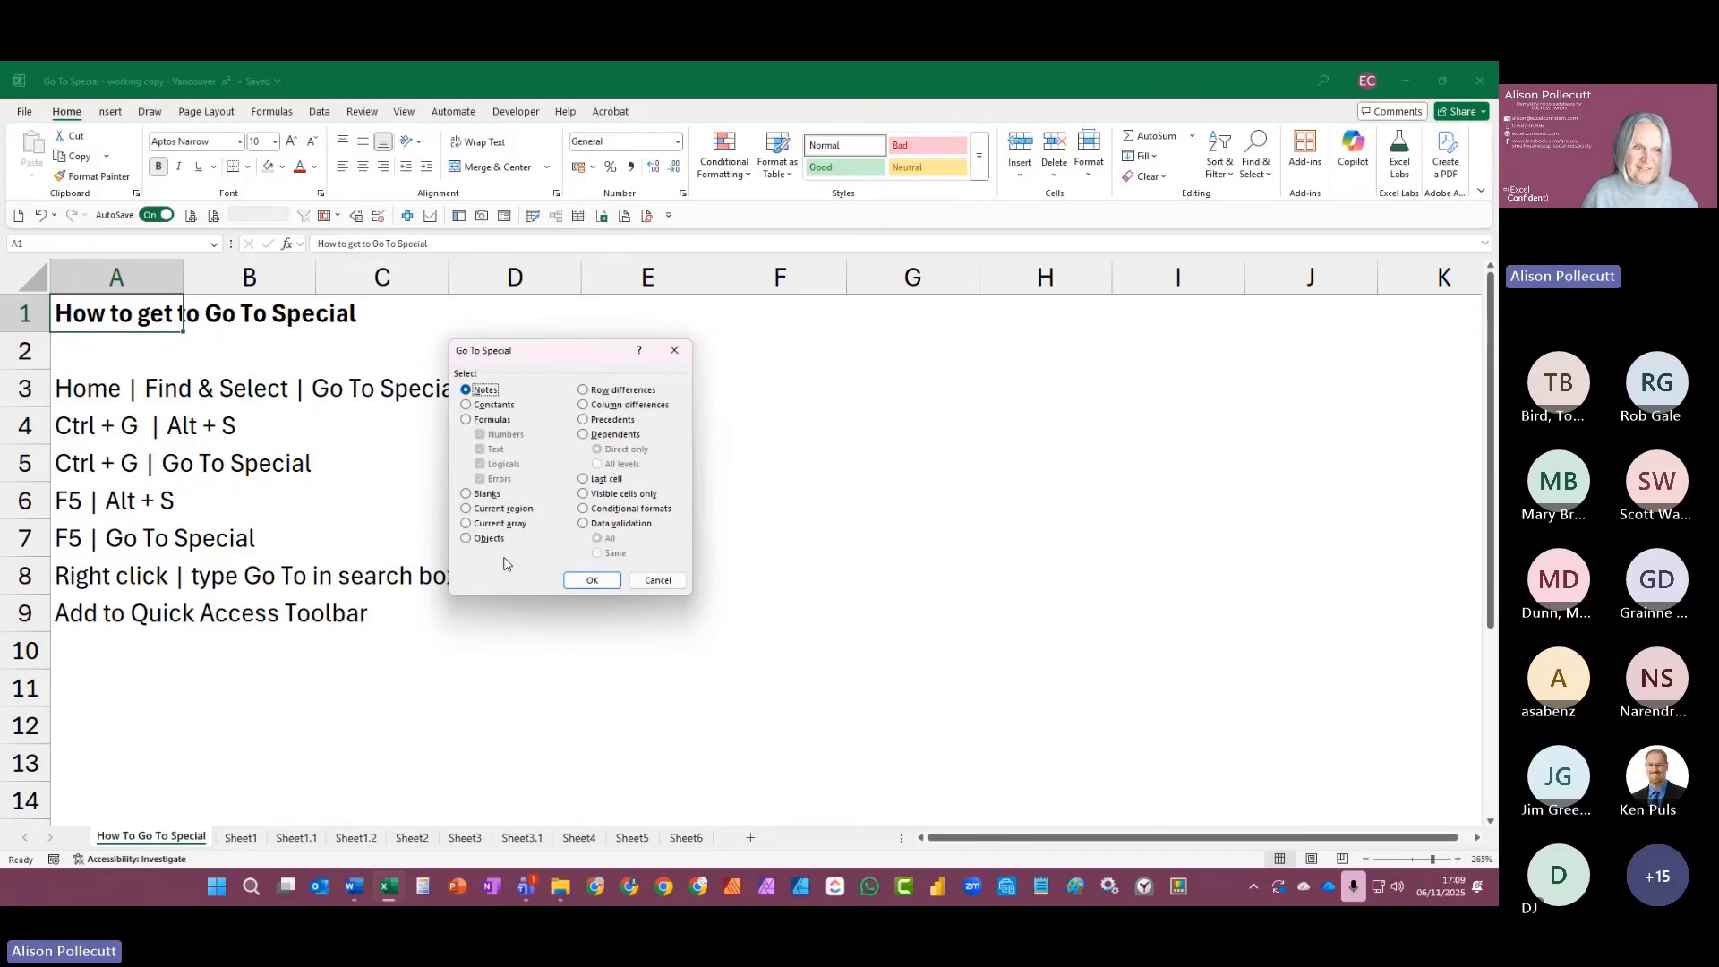
key(Escape)
key(ctrl+g)
click(504, 557)
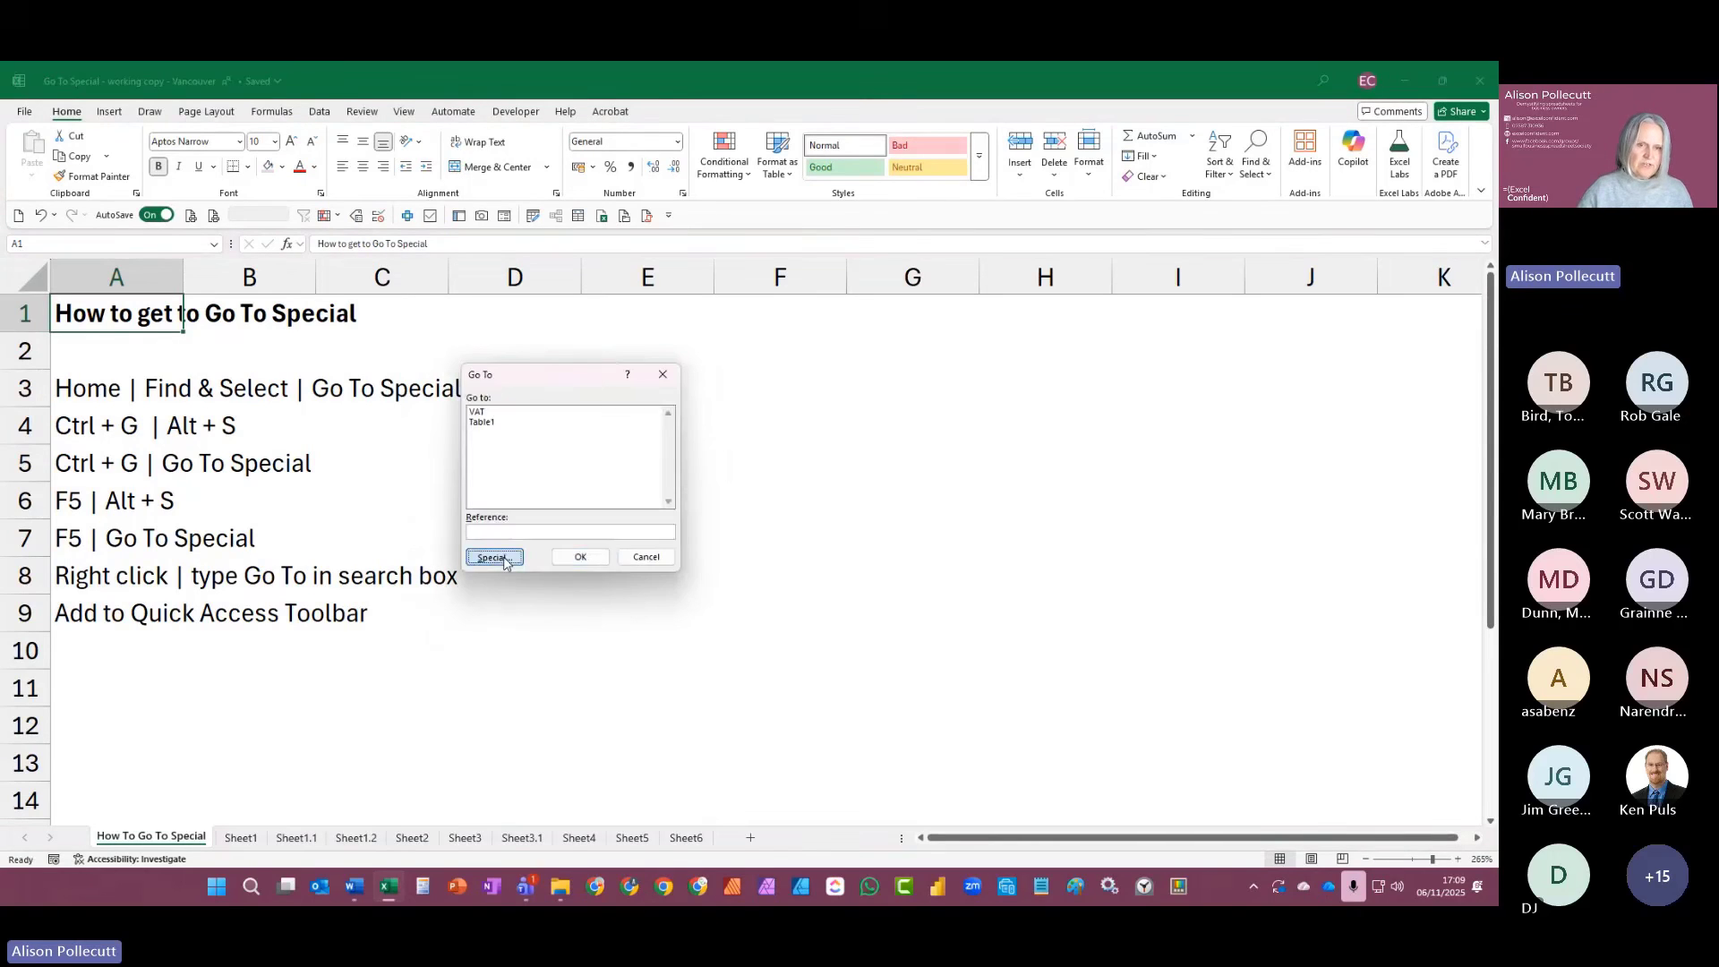
key(Escape)
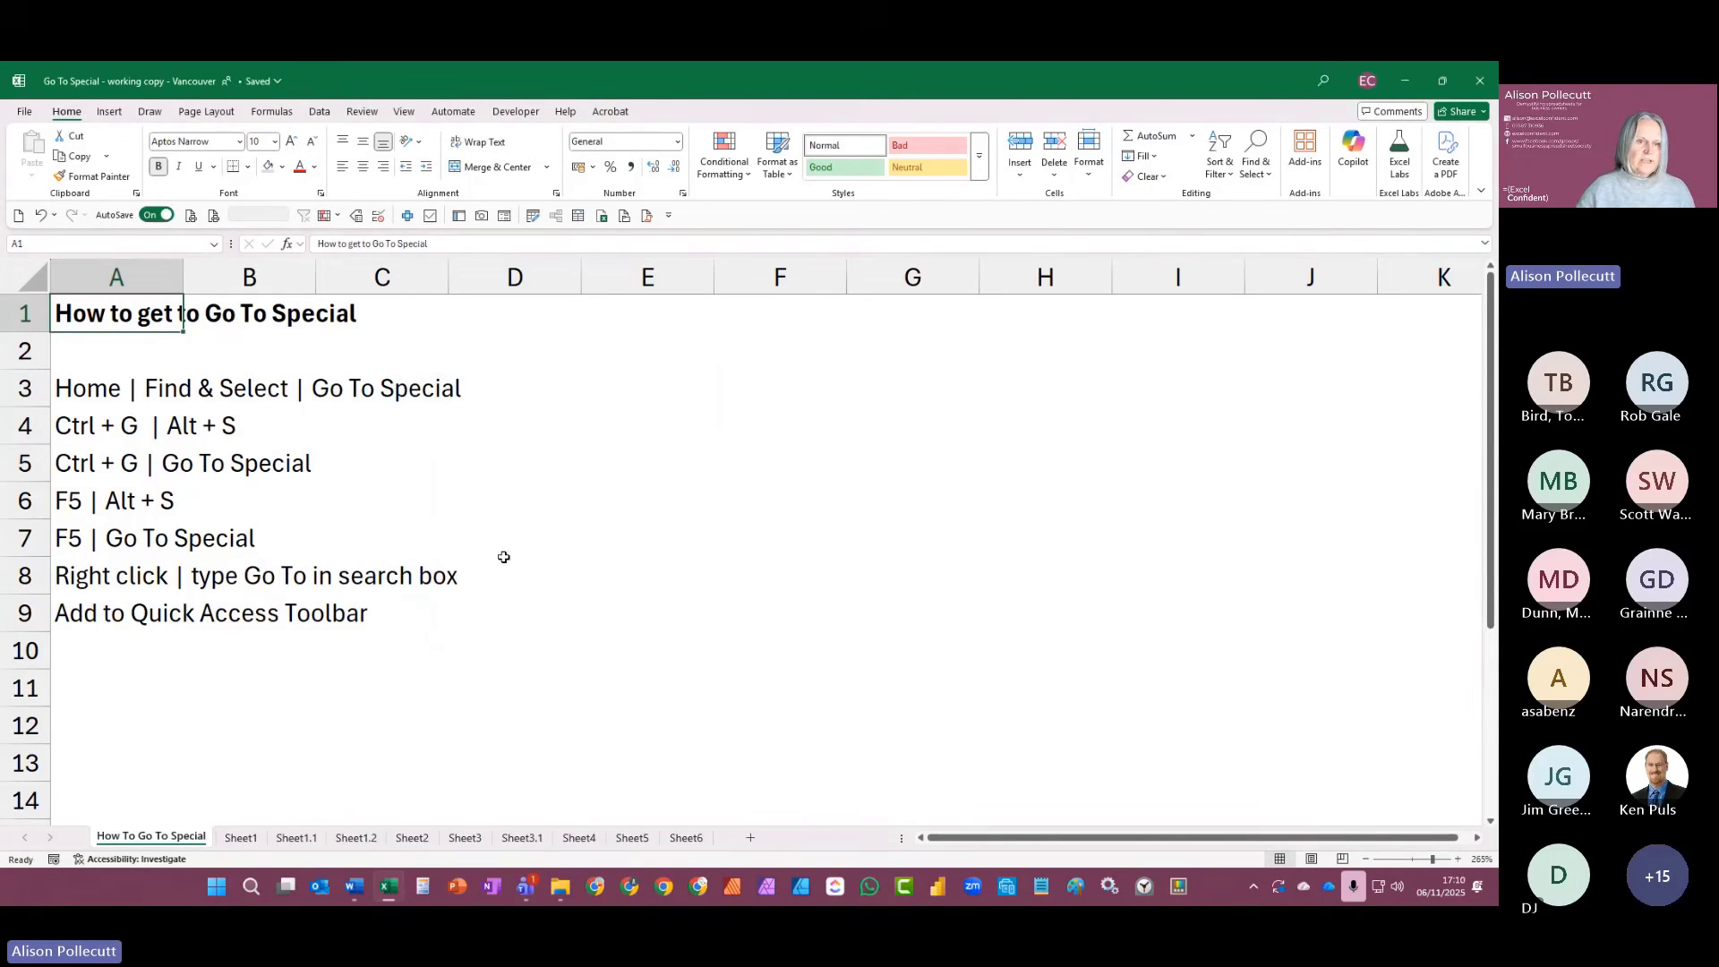
Step: Search the commands for cell D5 for "go to", open Go To Special from the matches and close it
right_click(523, 466)
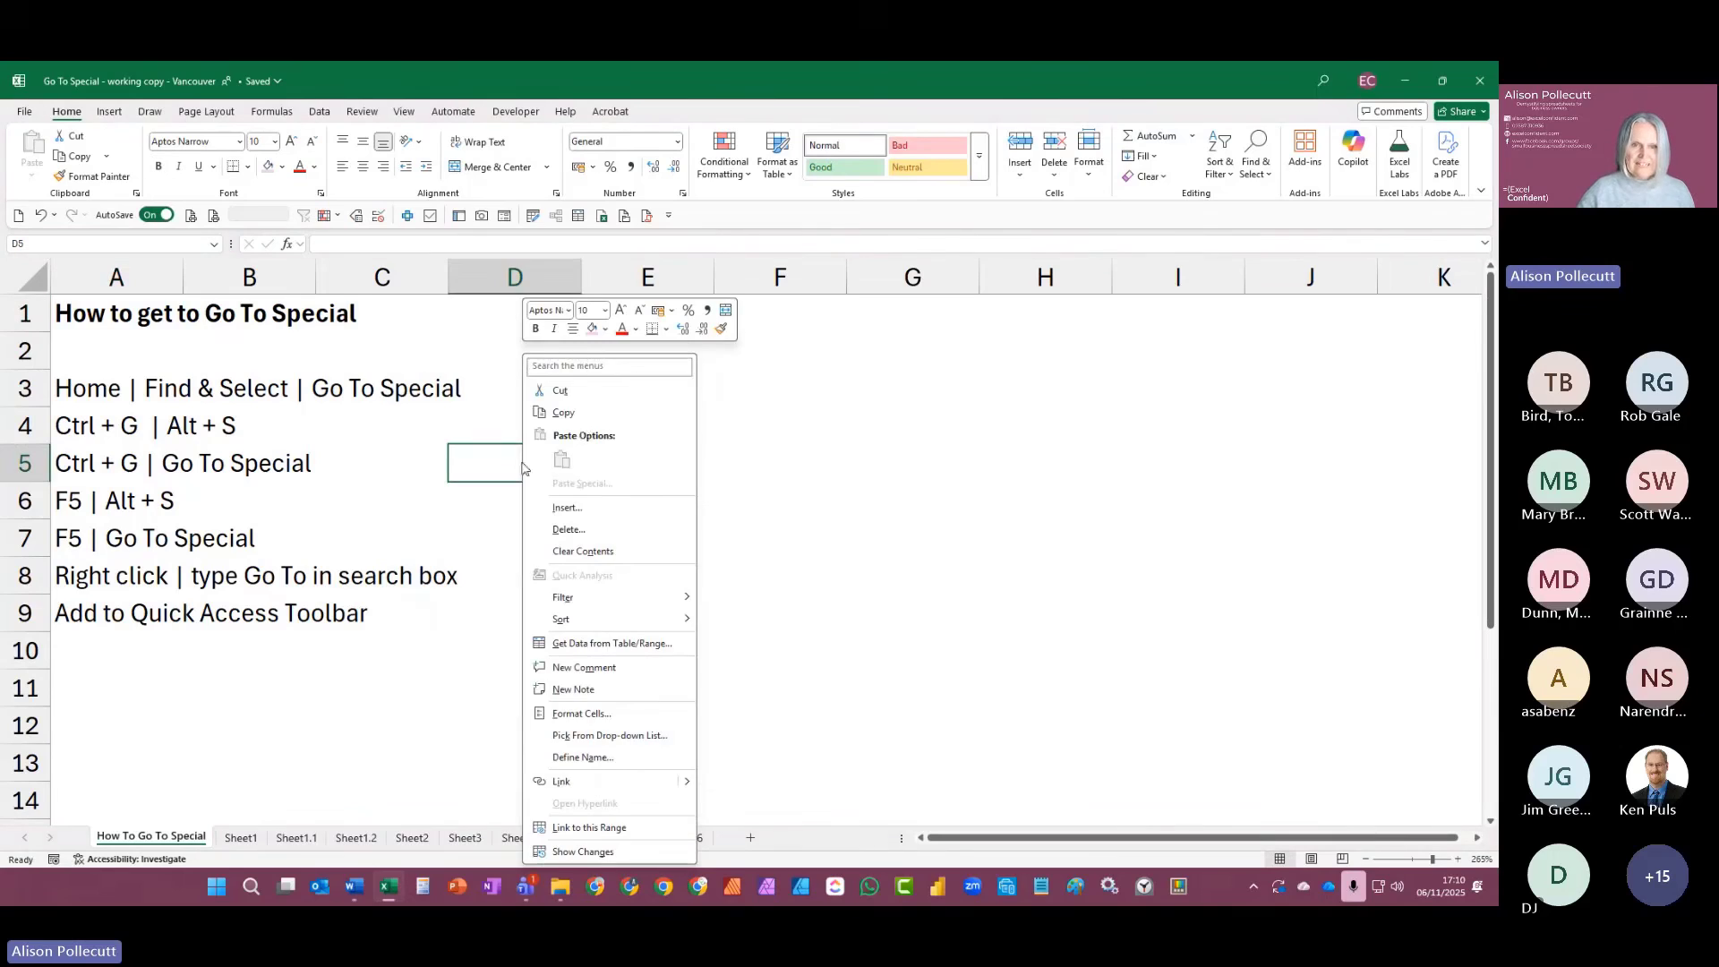
click(582, 367)
text(go to)
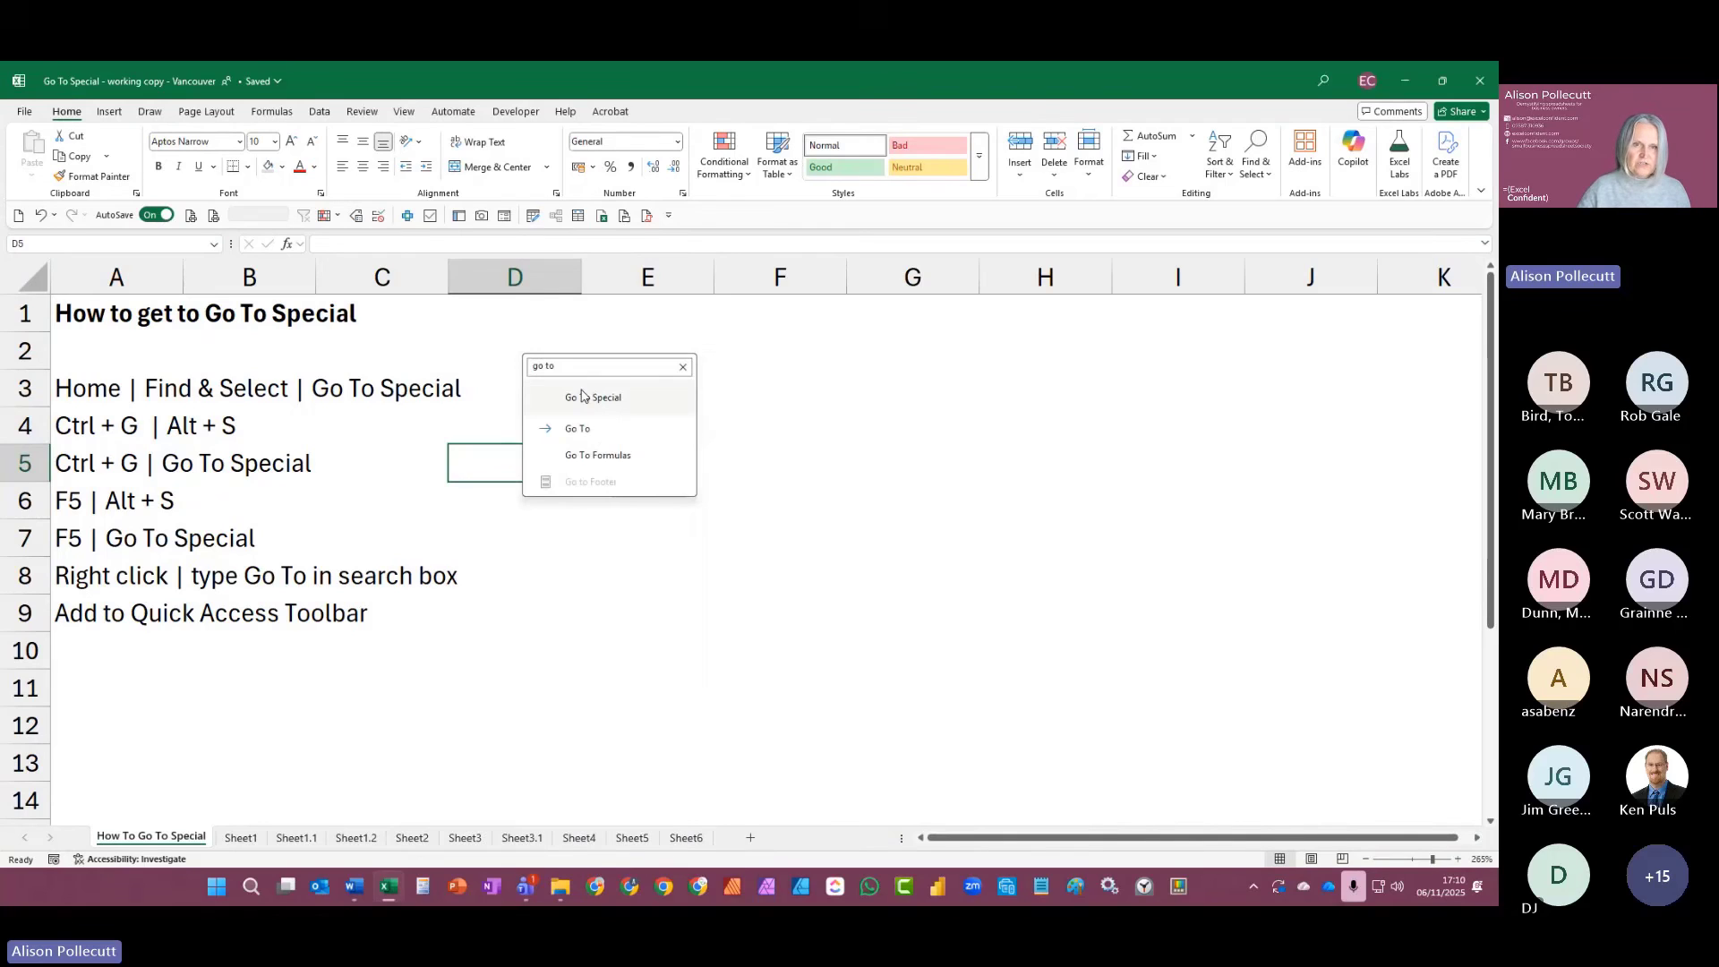
click(582, 397)
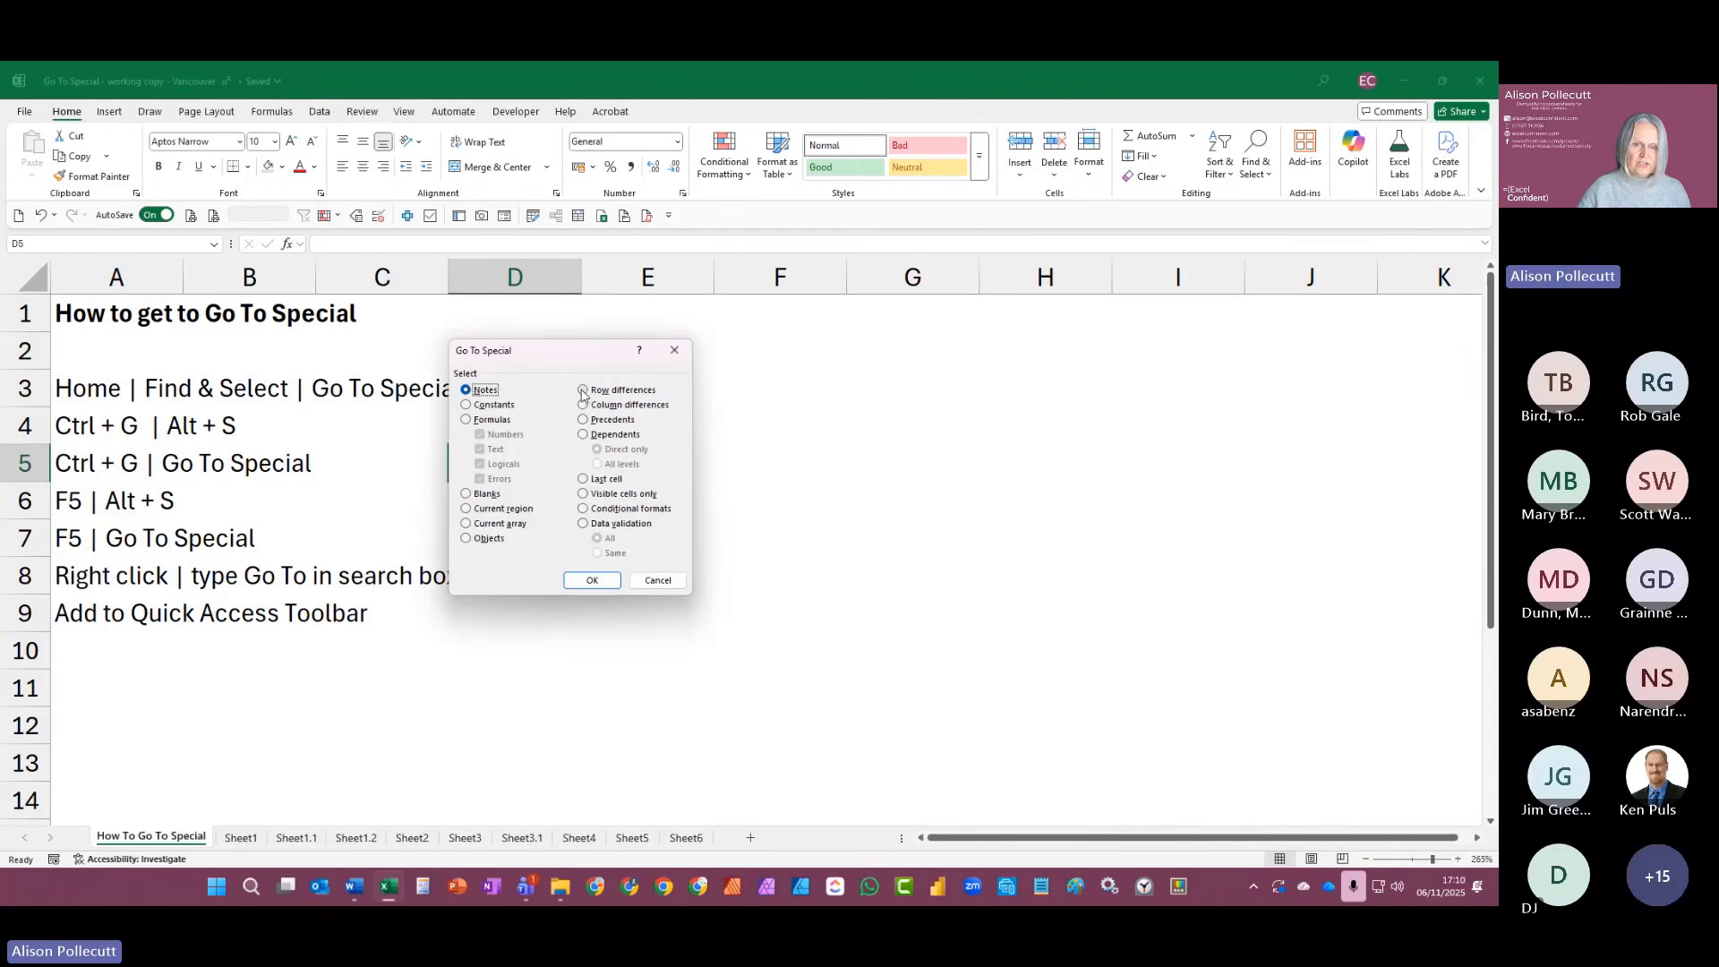
click(674, 351)
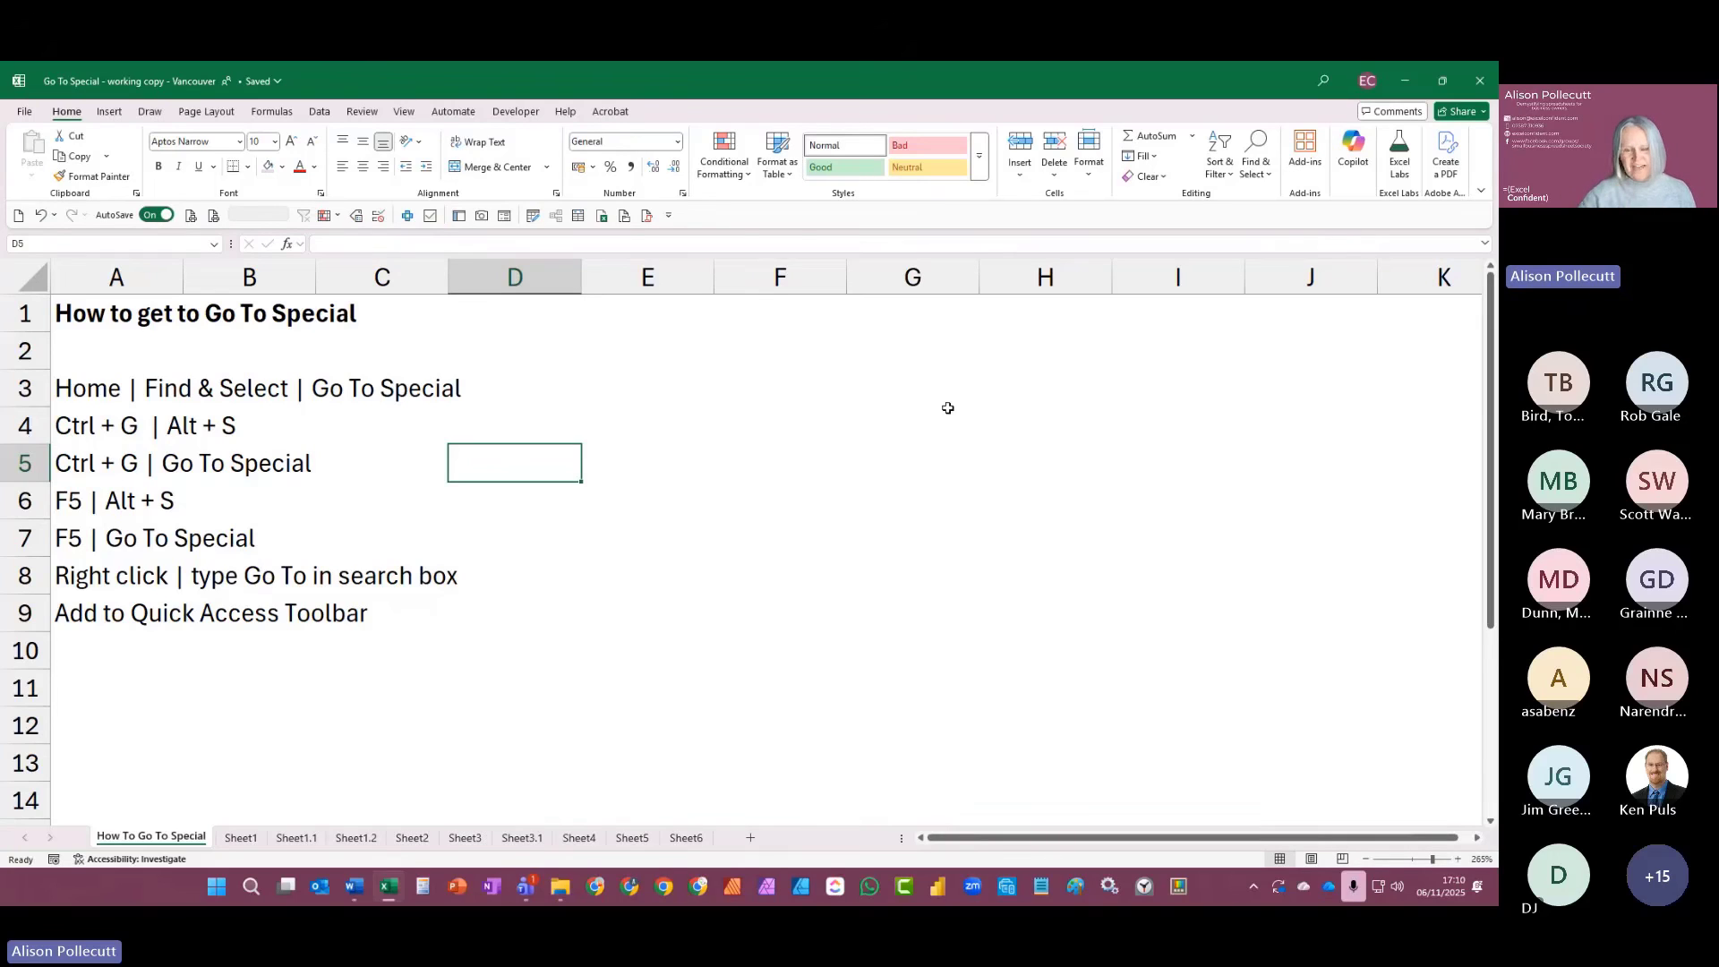
Step: Add the Go To Special command to the Quick Access Toolbar and test it by opening and closing its dialog
click(1254, 157)
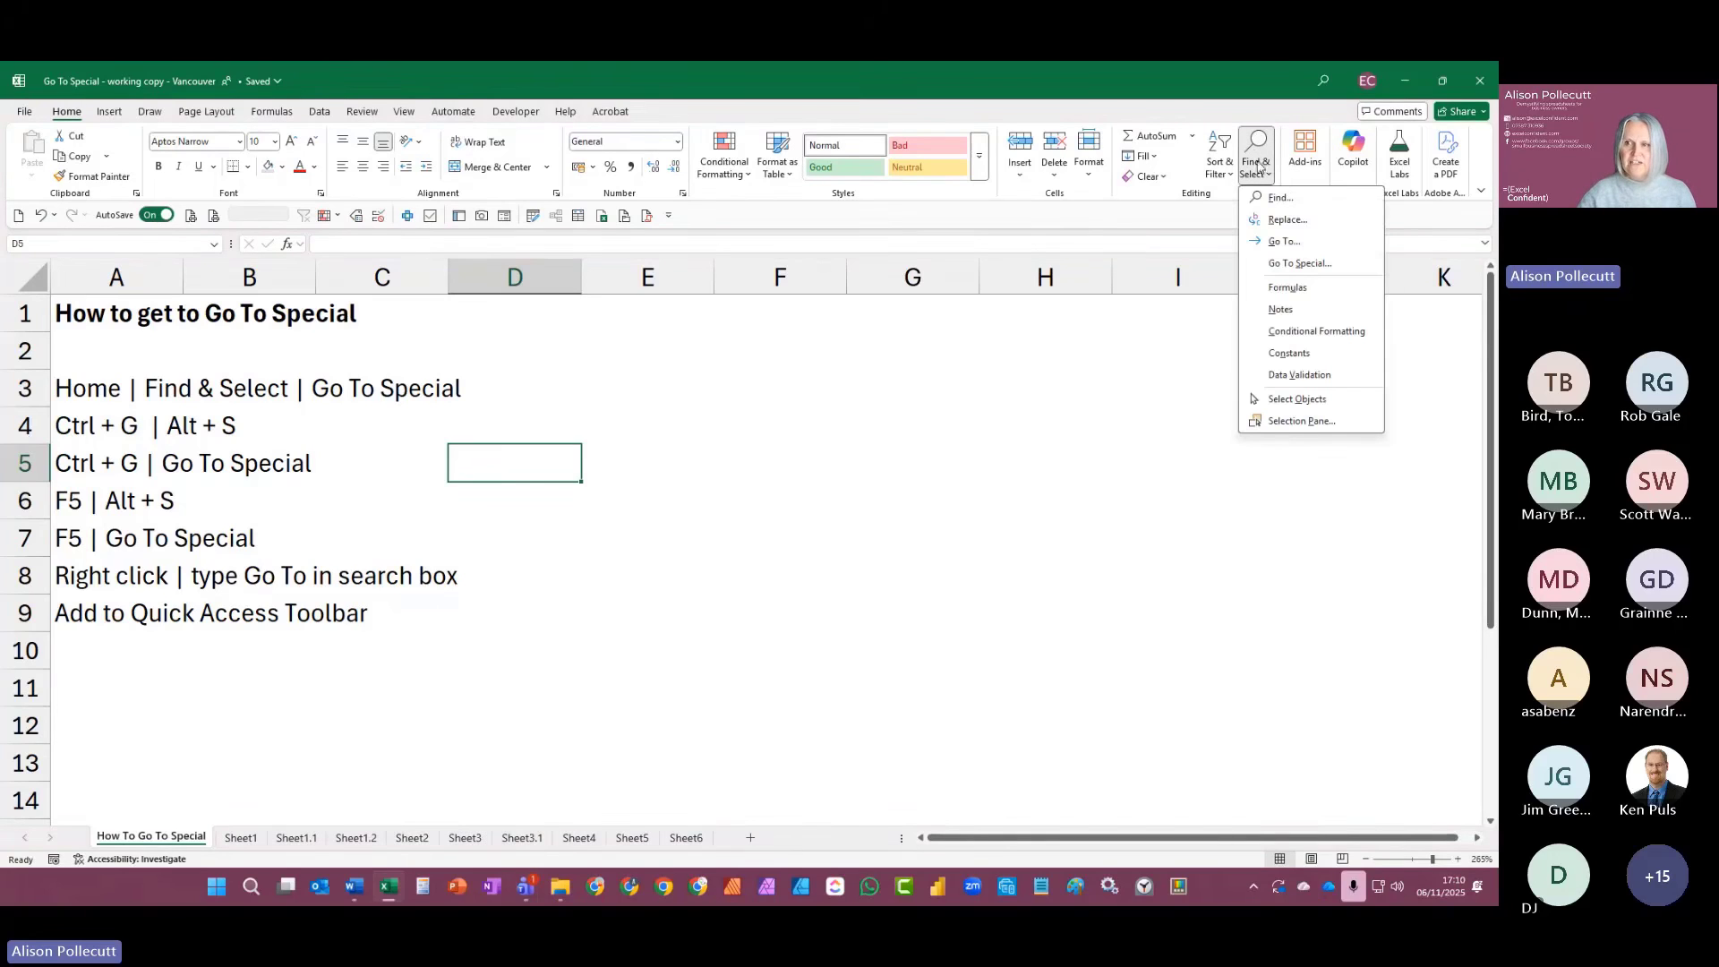
right_click(1276, 269)
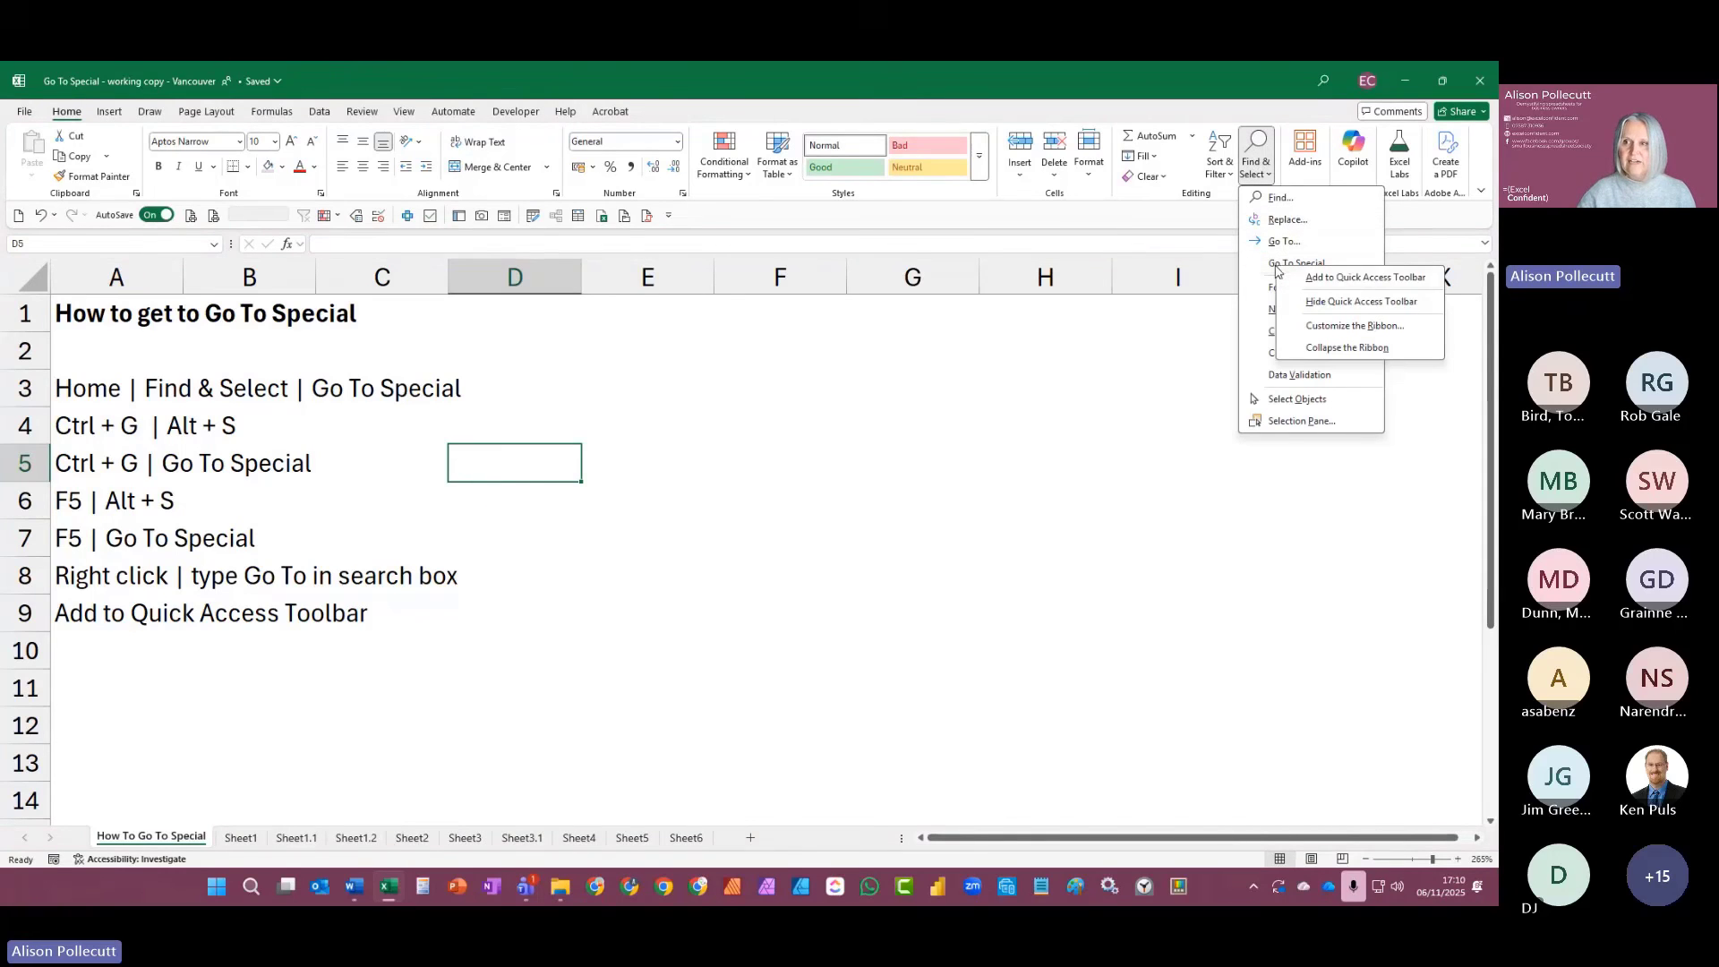
click(1302, 281)
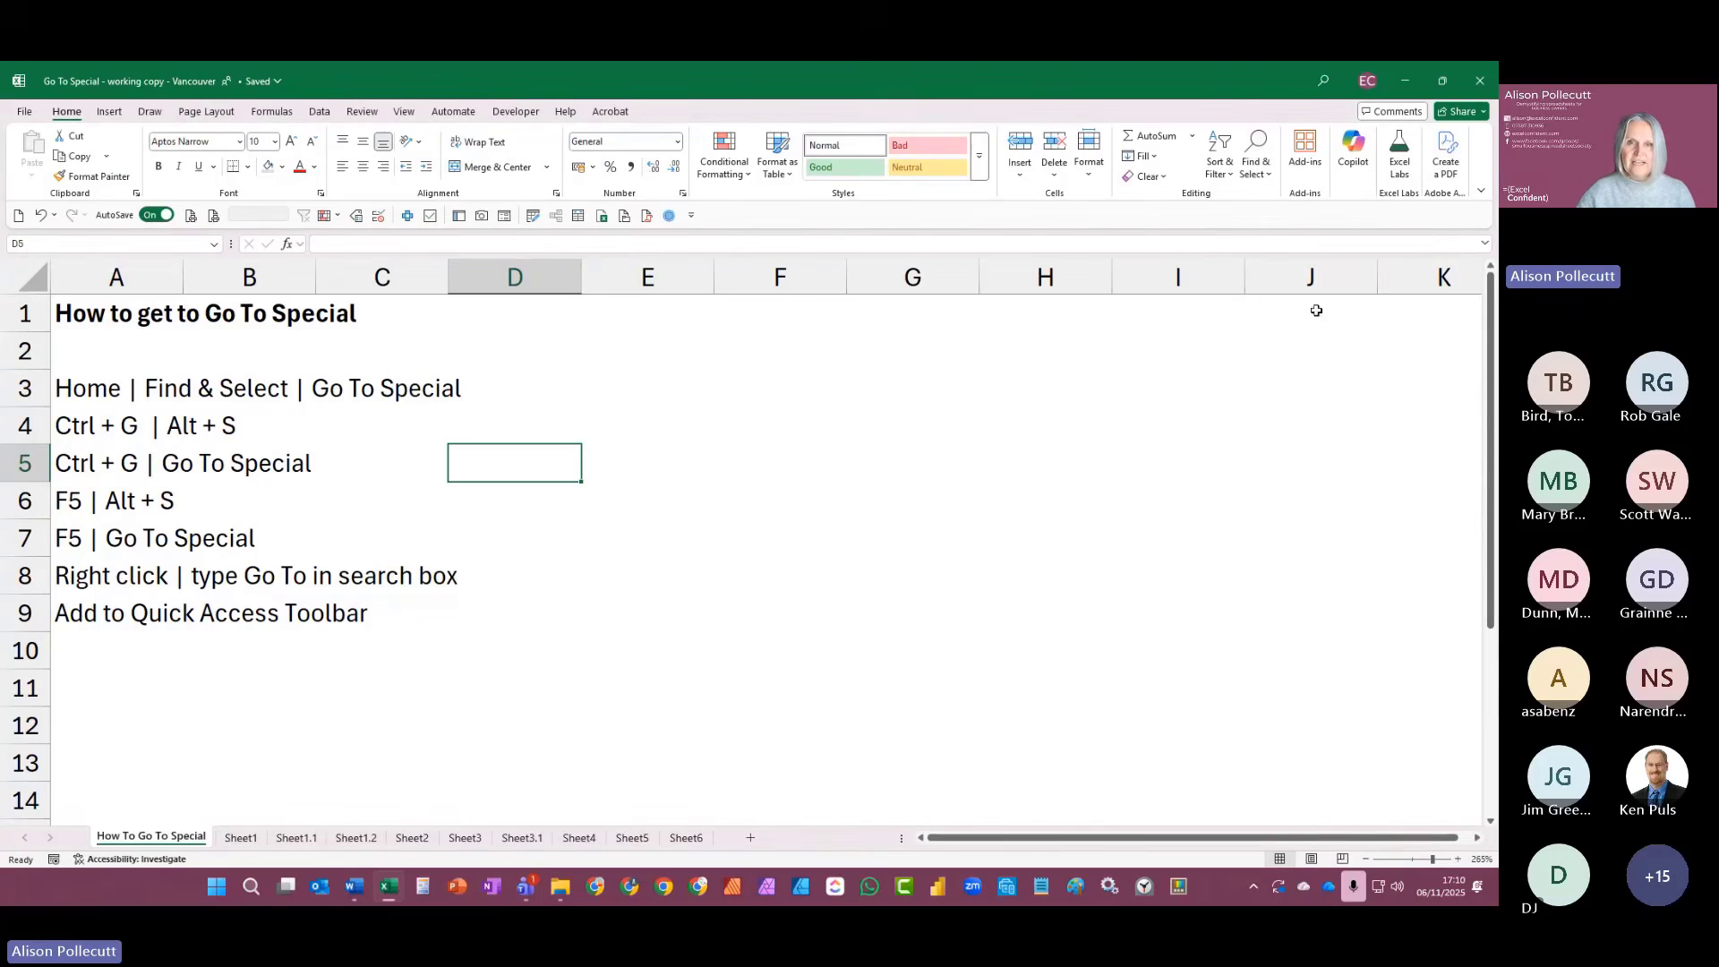
click(669, 216)
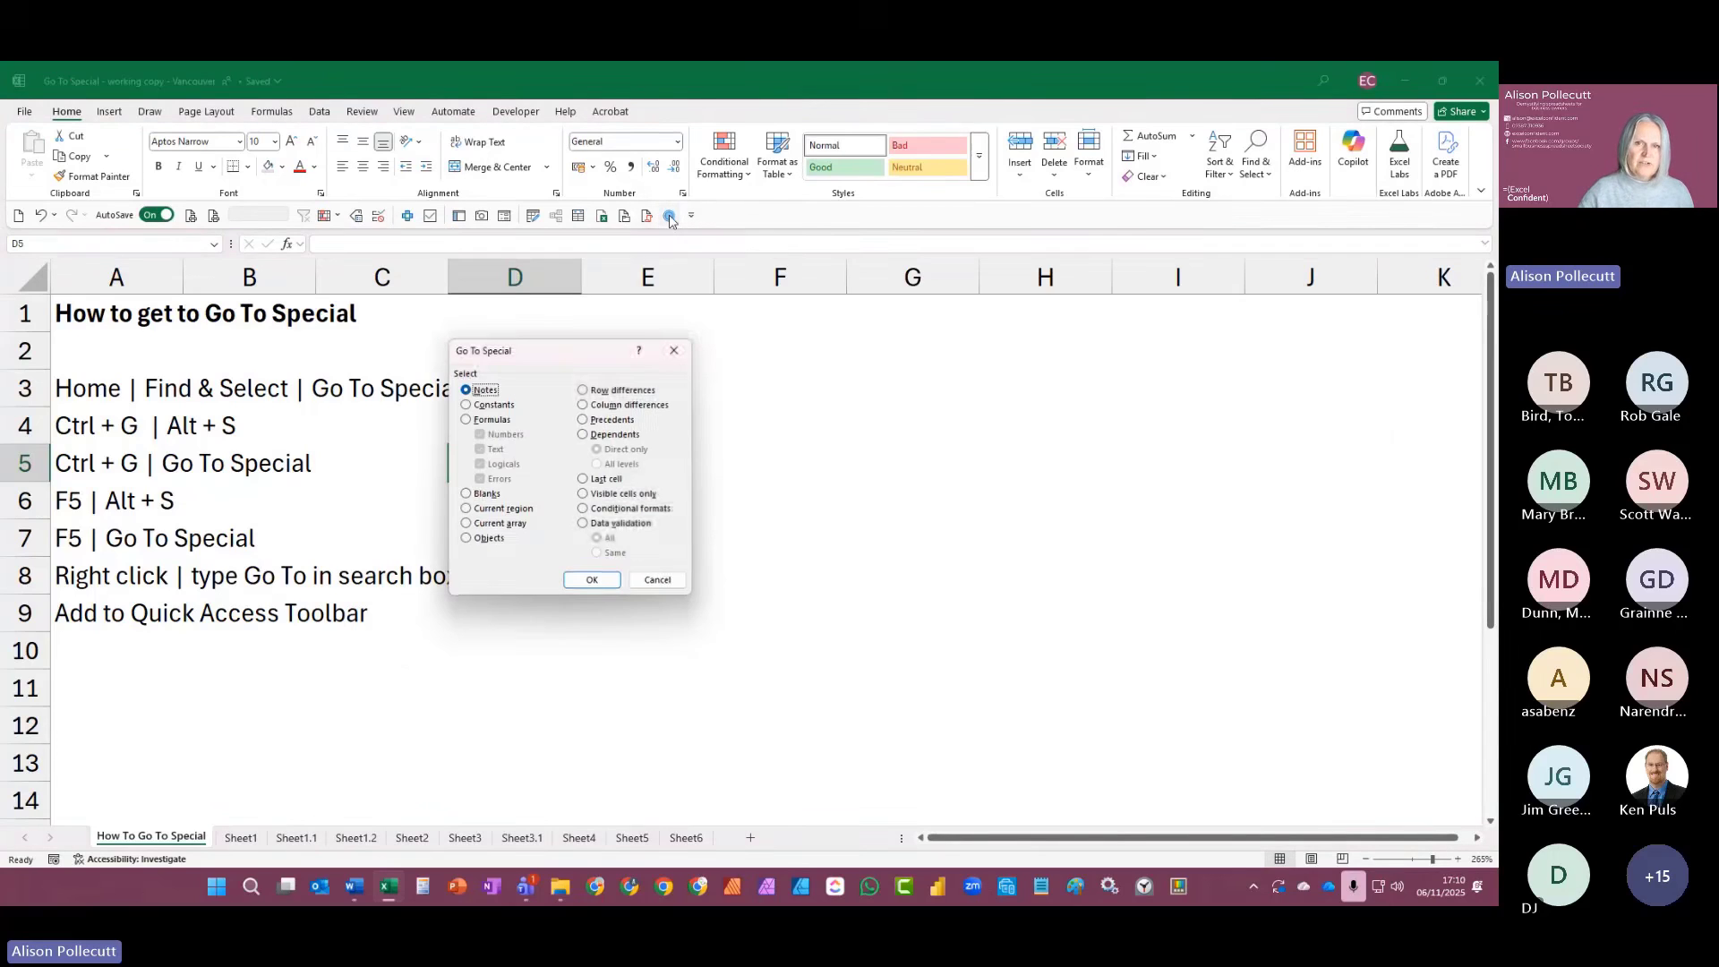
click(673, 352)
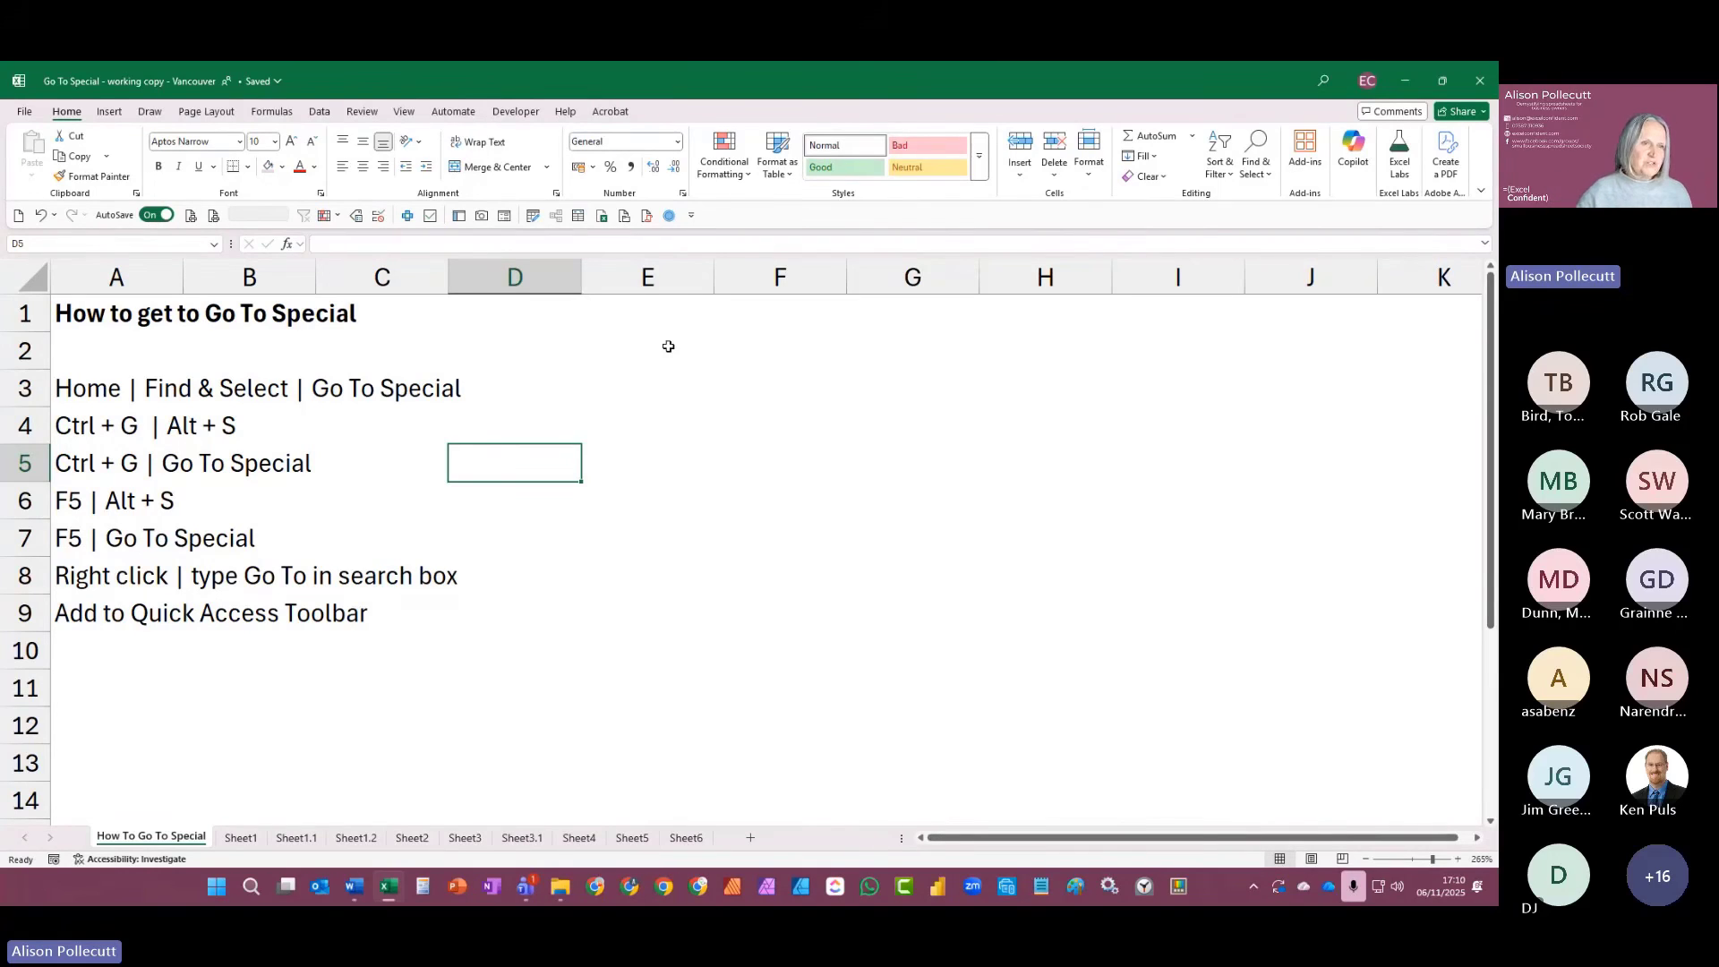
Step: Switch to Sheet1 and review the Go To Special options there, cancelling without making a selection
click(141, 315)
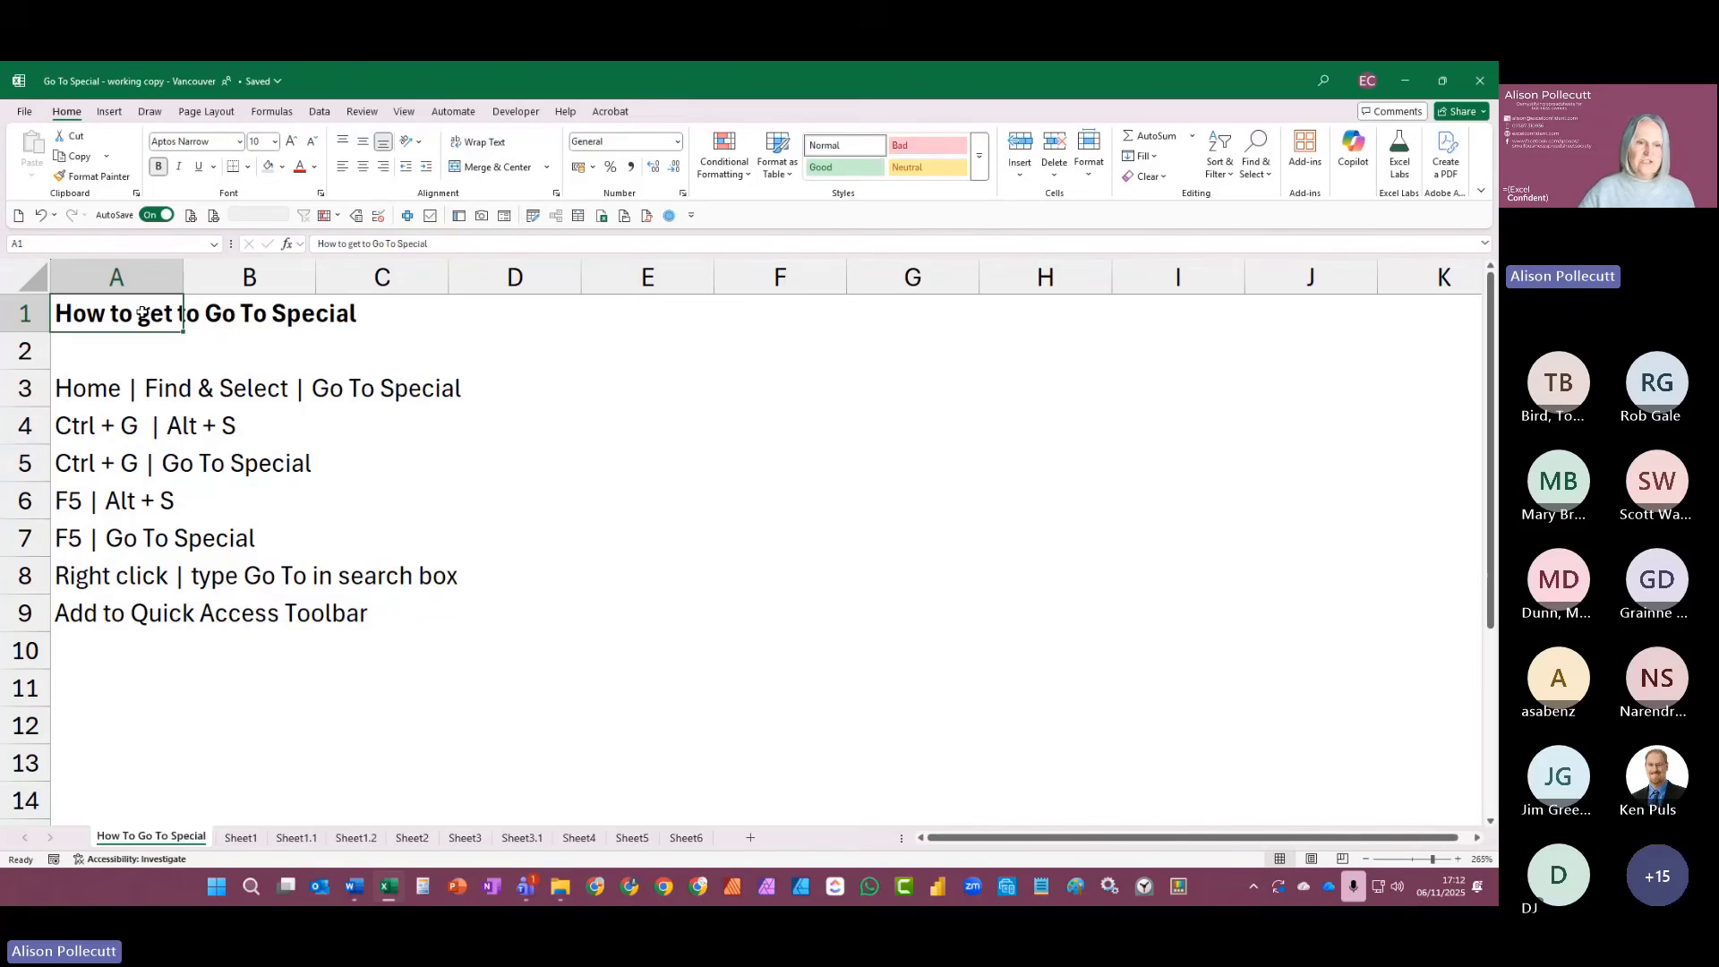
click(241, 839)
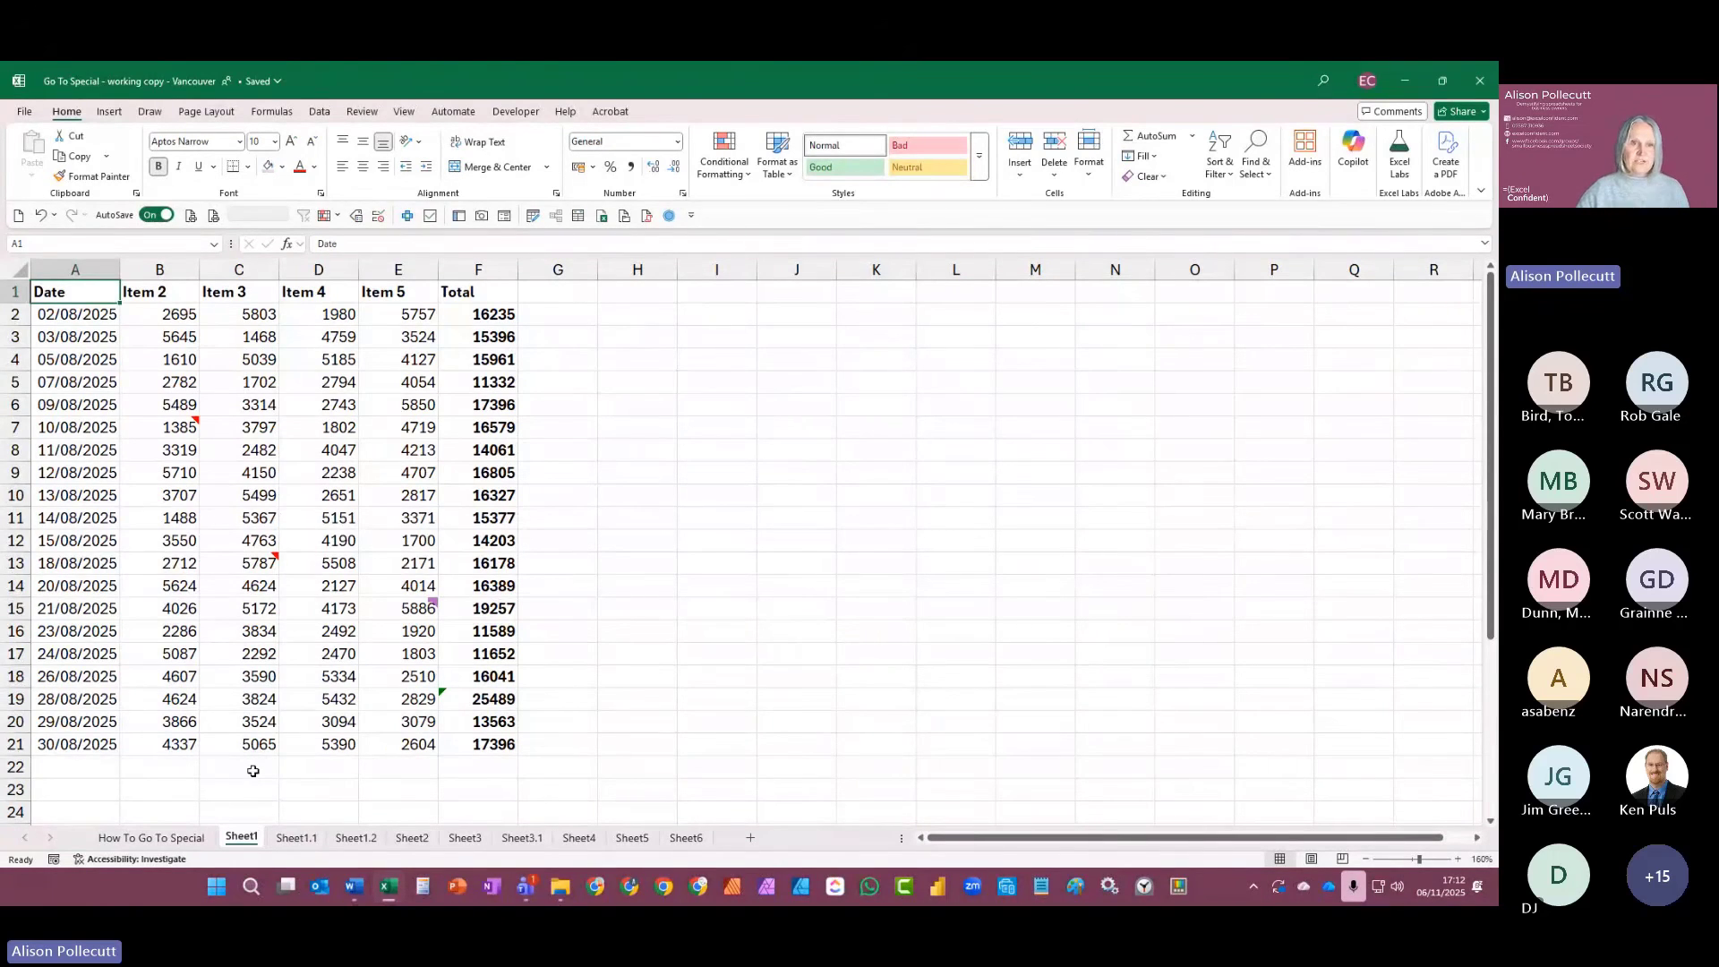
click(670, 216)
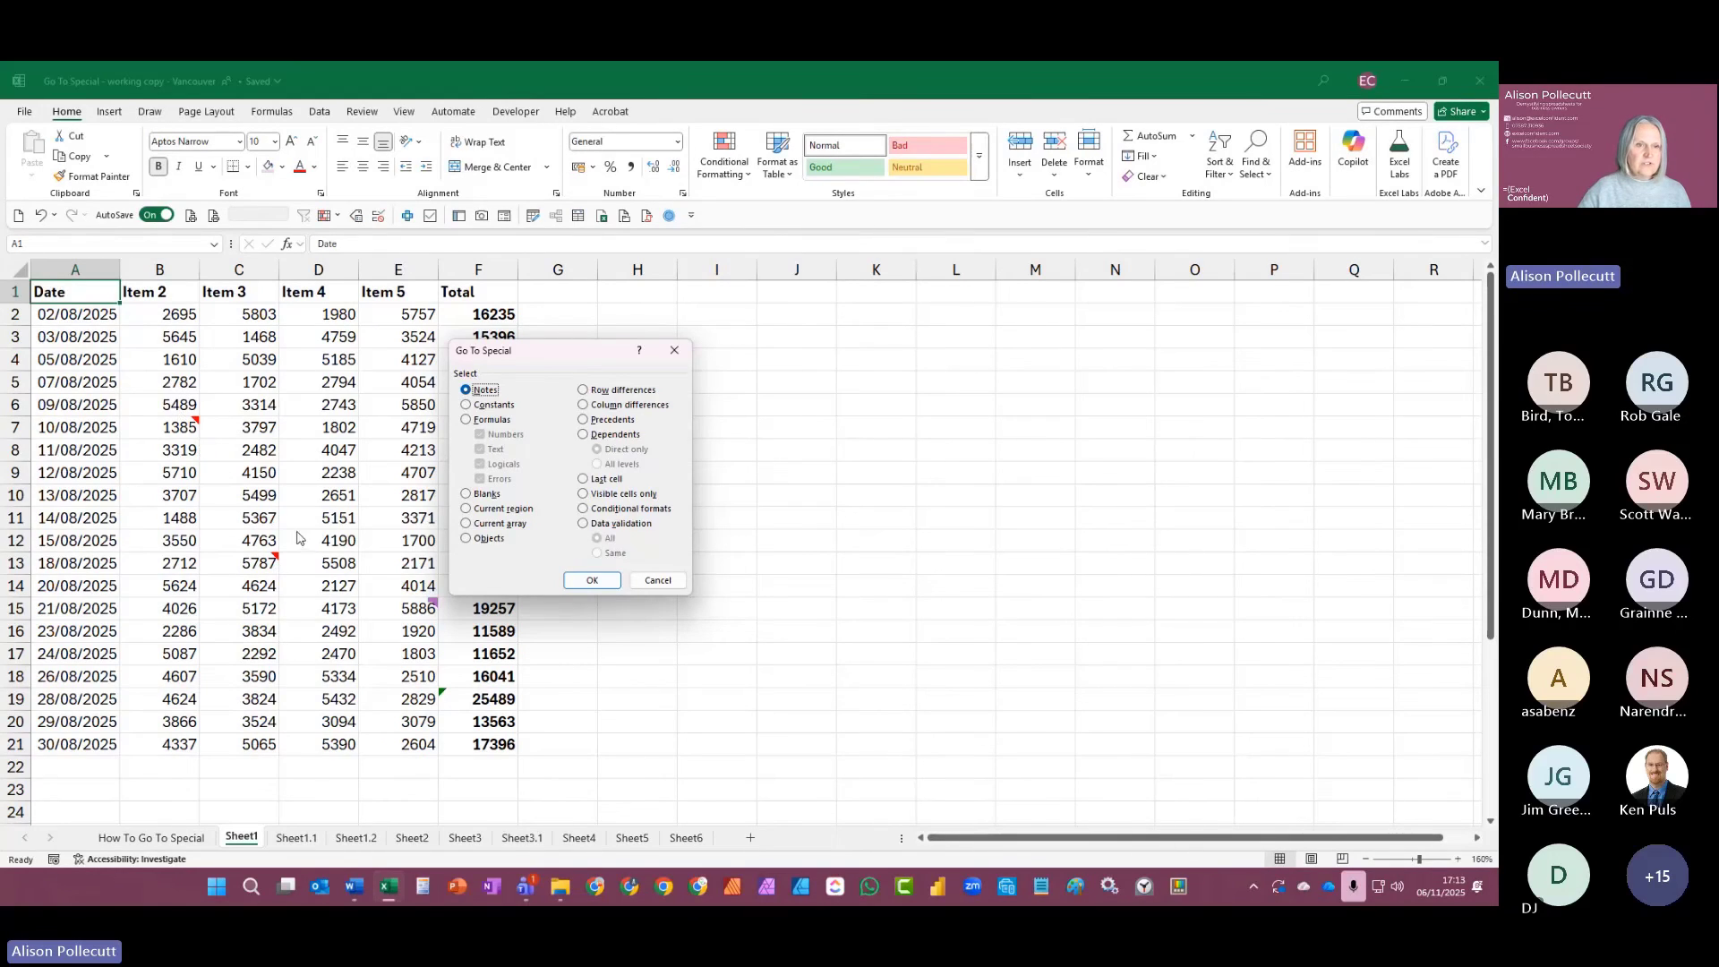
click(658, 580)
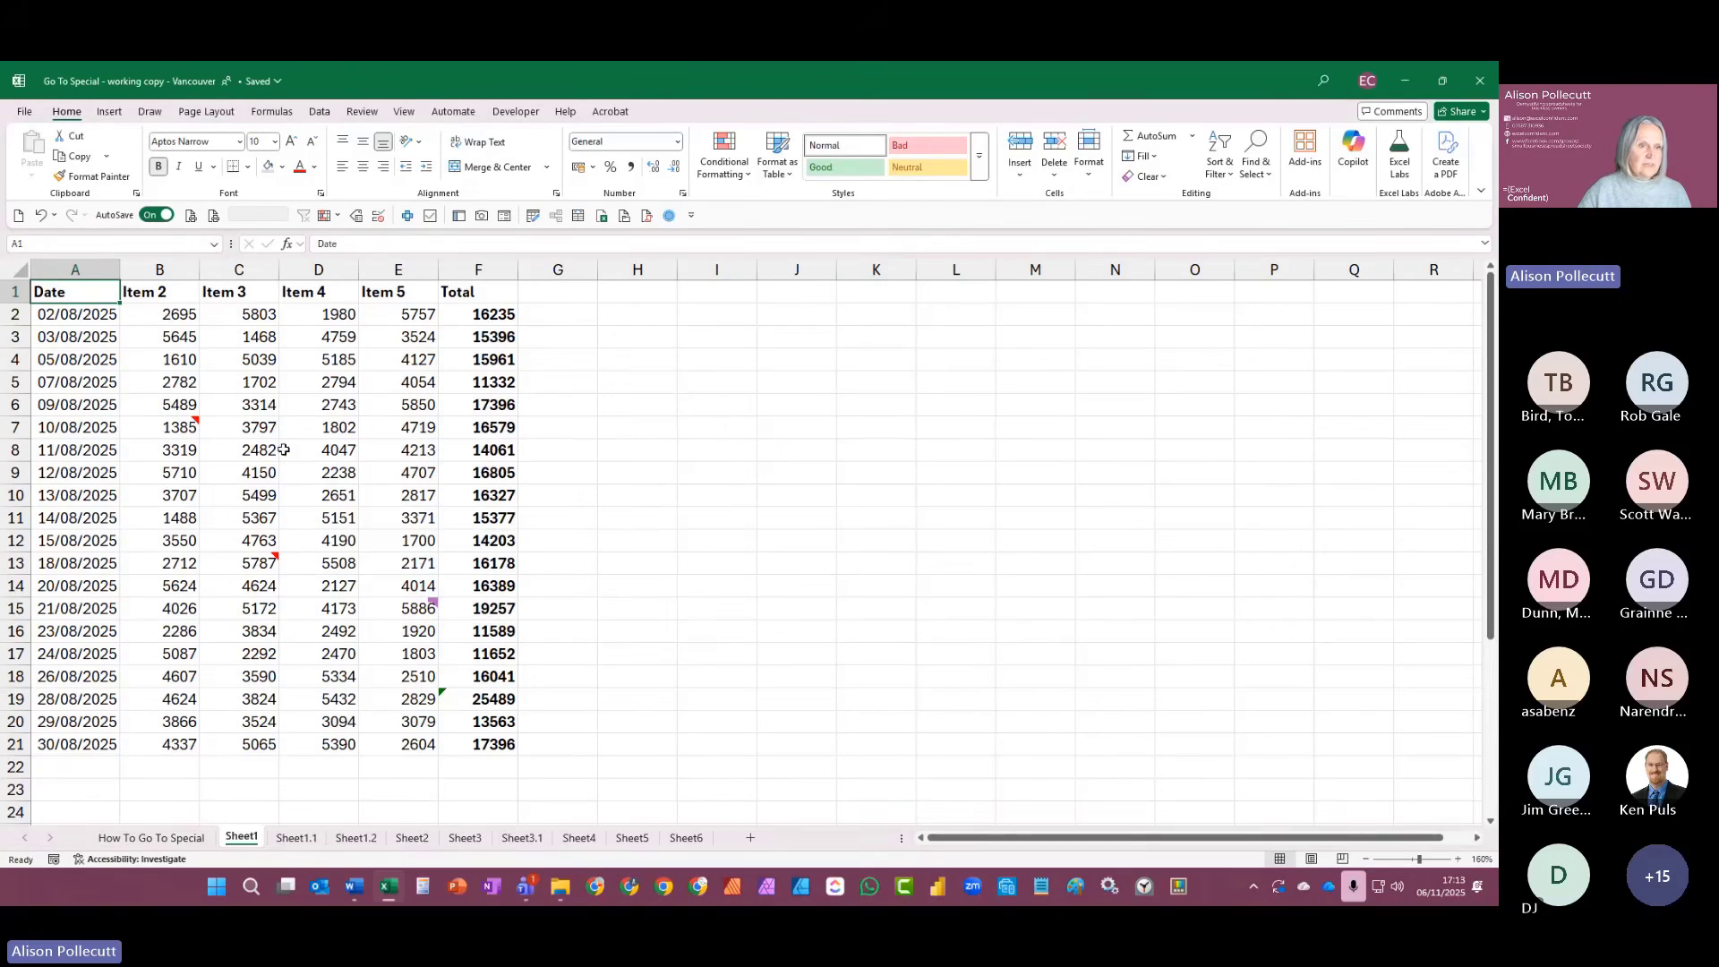
Step: Inspect the cells with notes, B7 and C13, and read the comment attached to cell E15
click(179, 428)
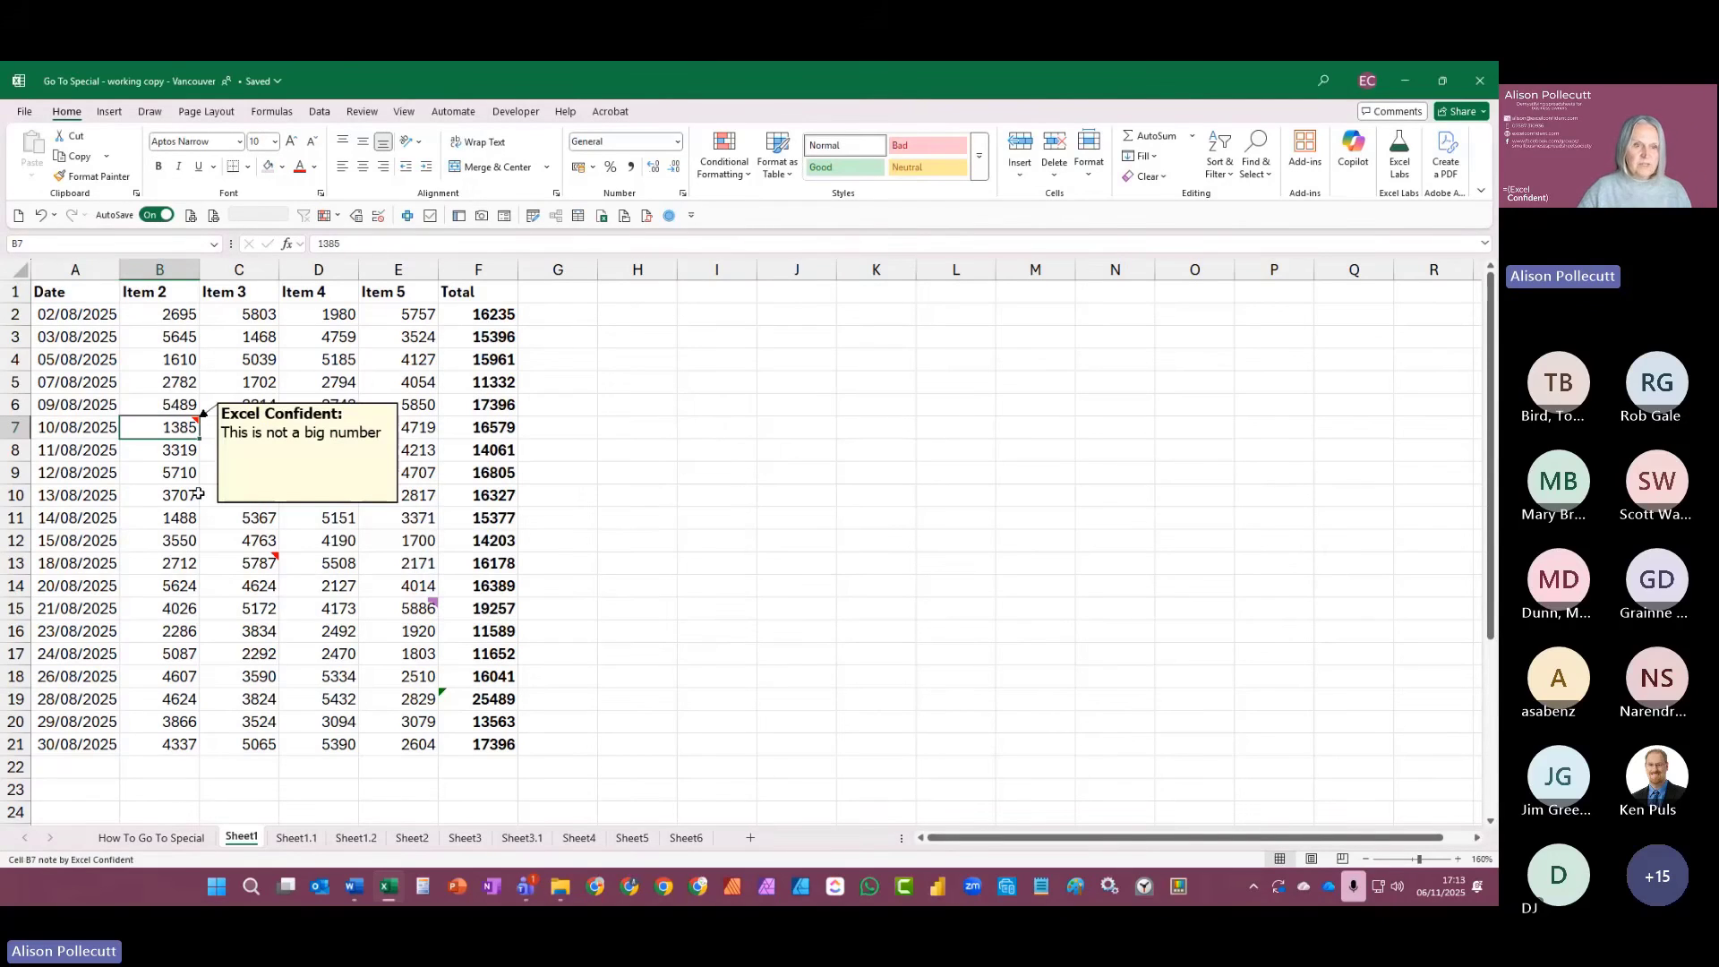
click(263, 564)
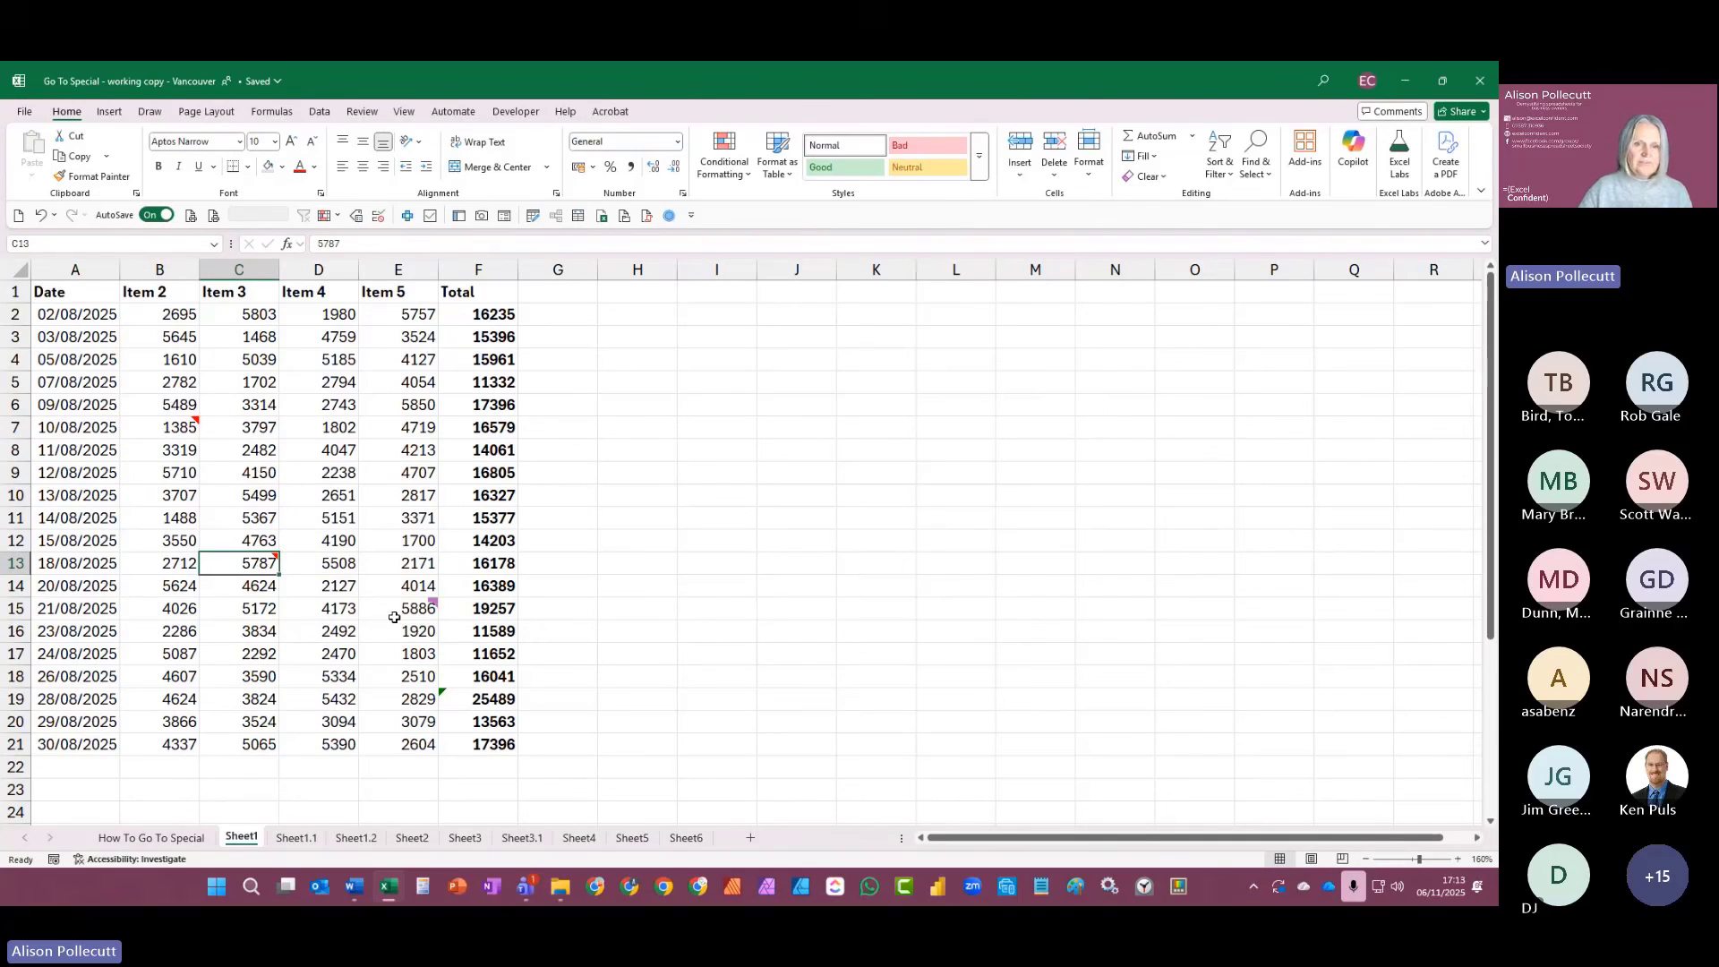
mouse_move(394, 609)
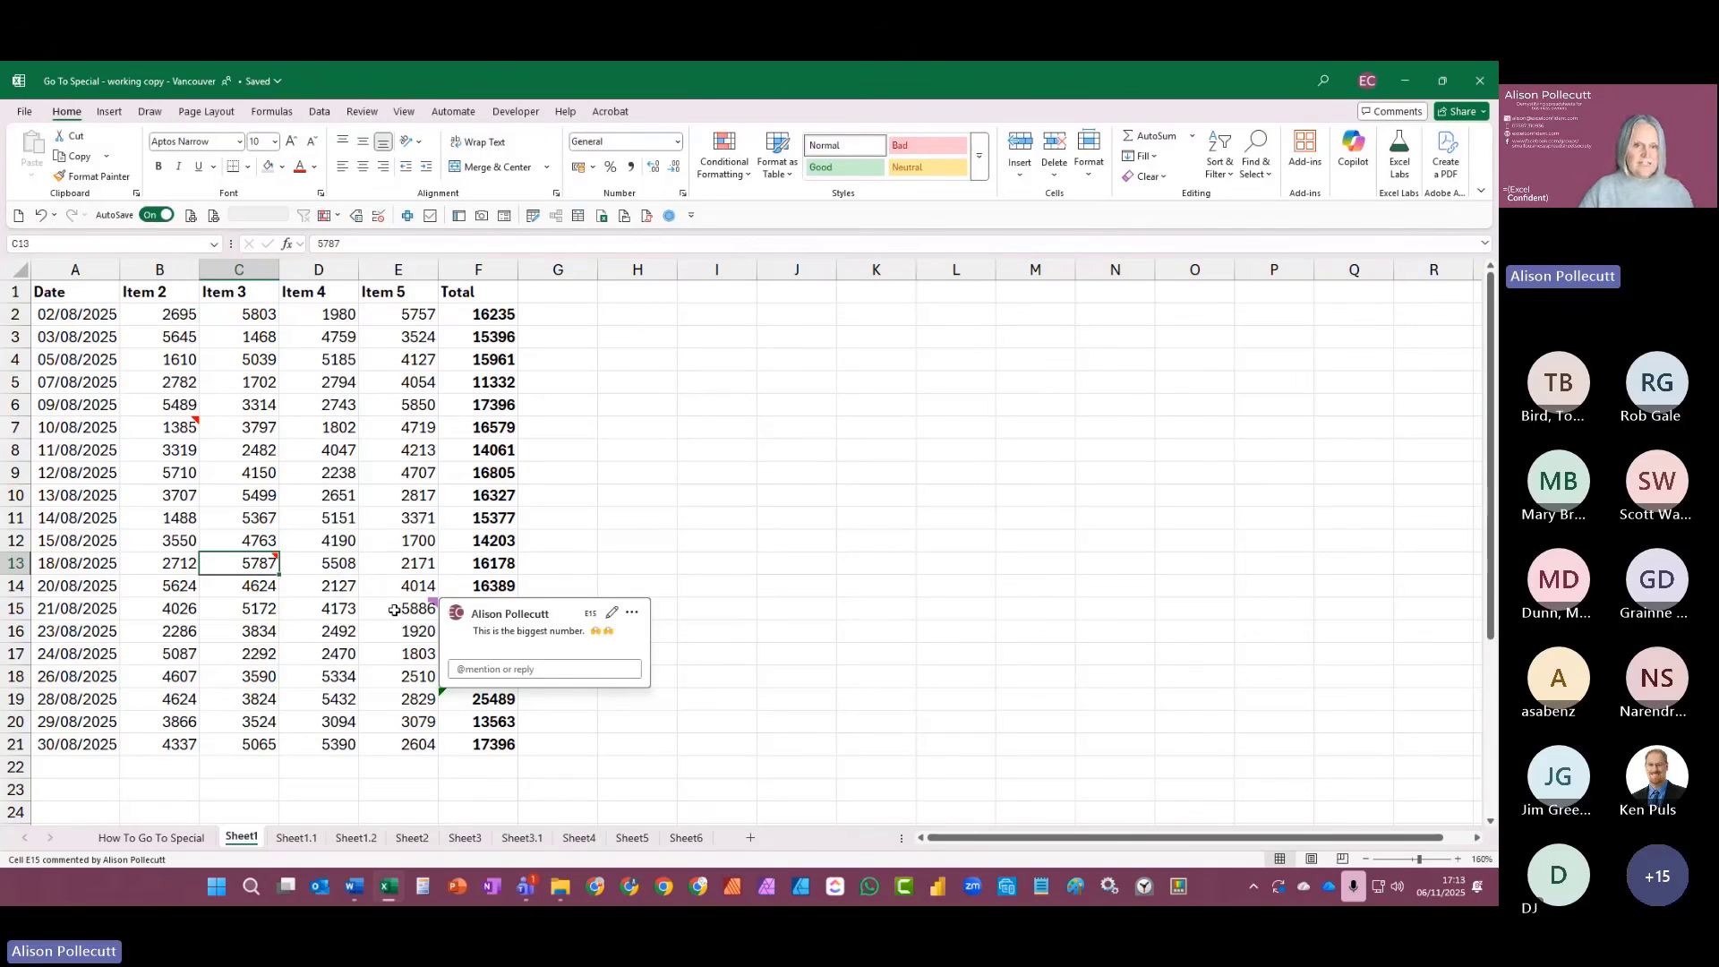
Step: Select all cells containing notes on Sheet1 using Go To Special and fill them with yellow
click(669, 216)
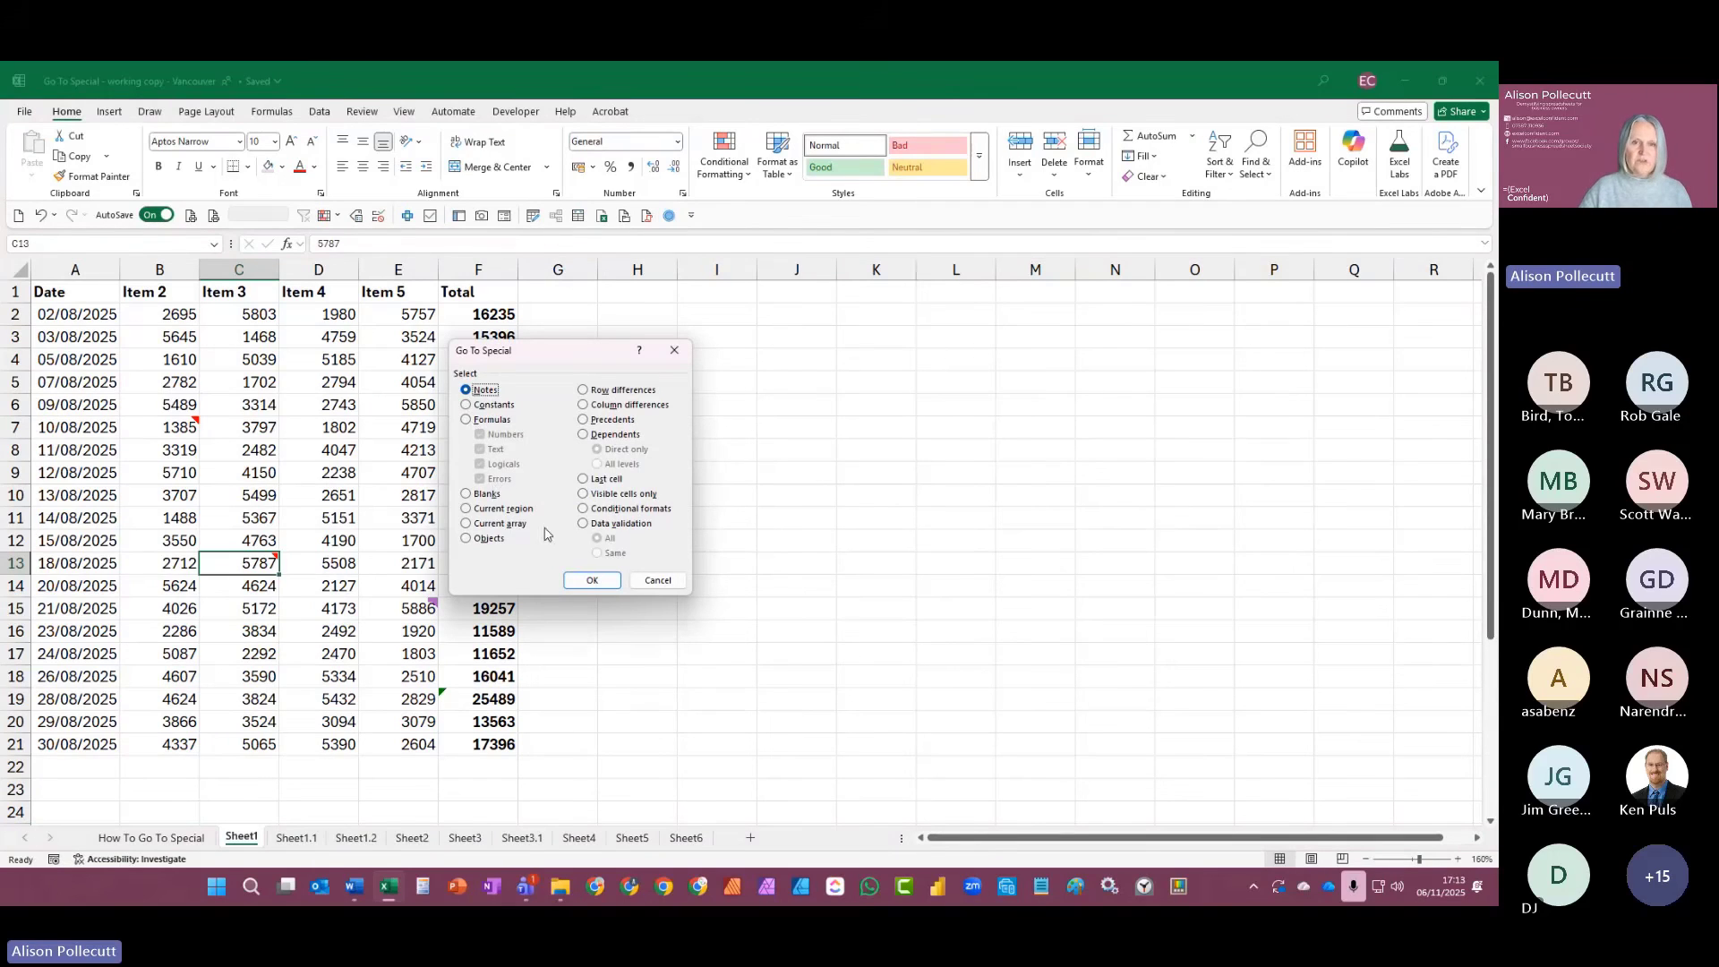
click(582, 578)
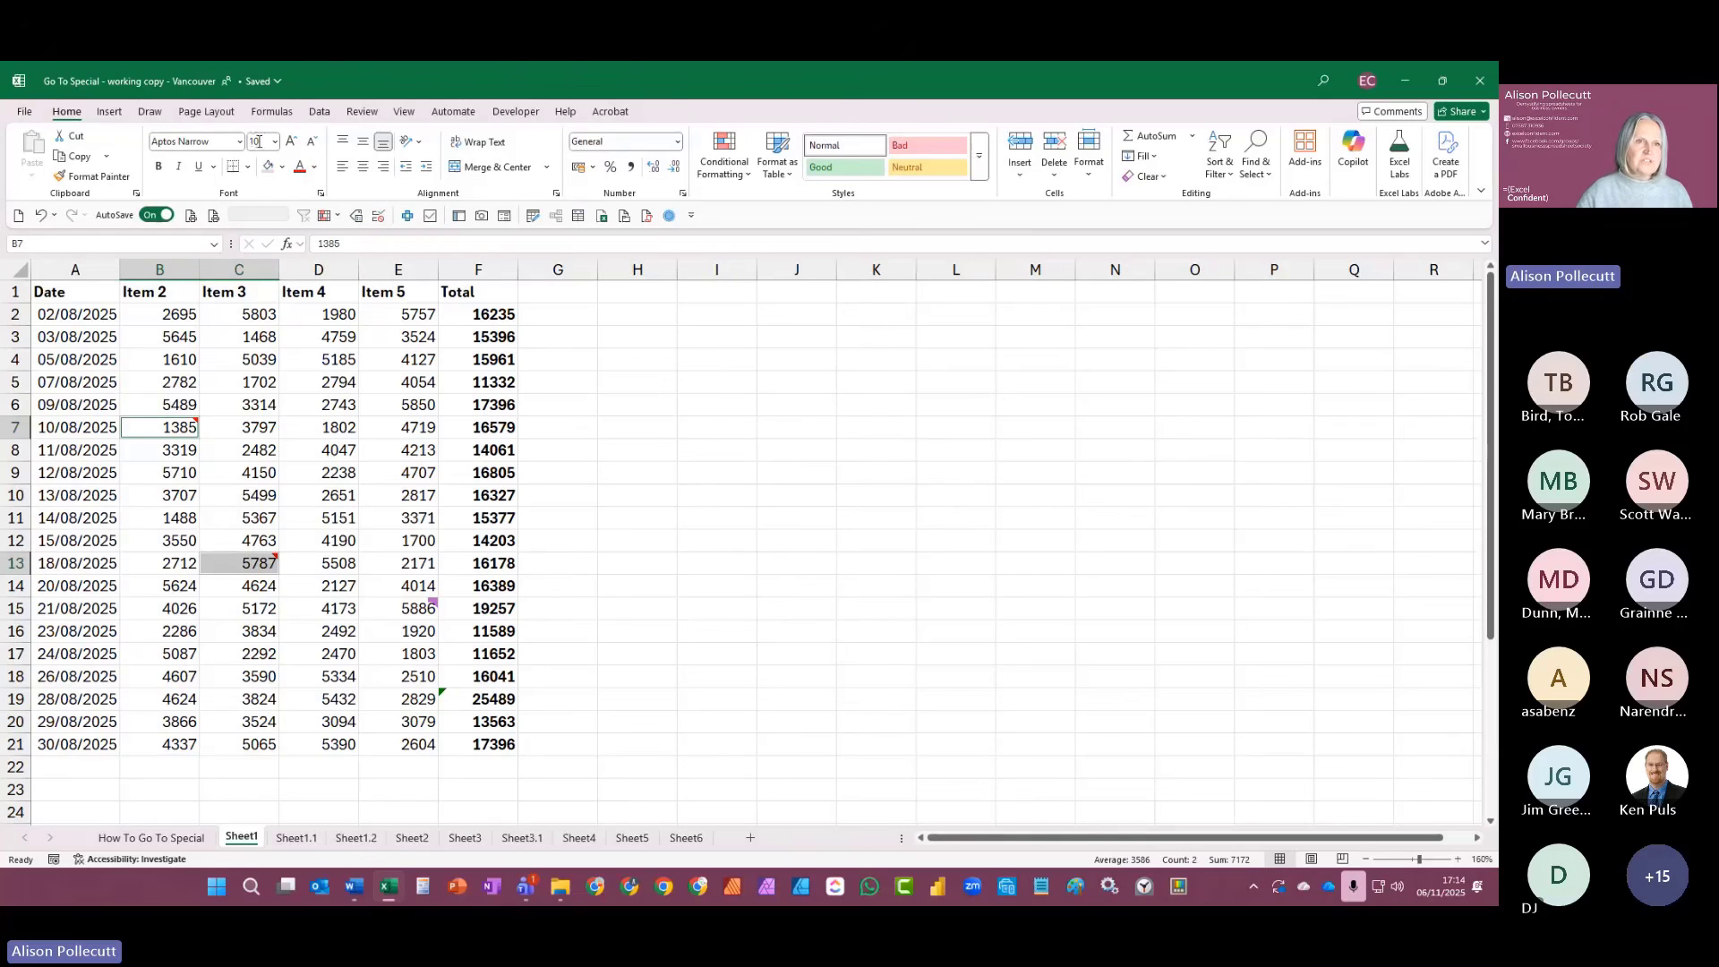
click(283, 168)
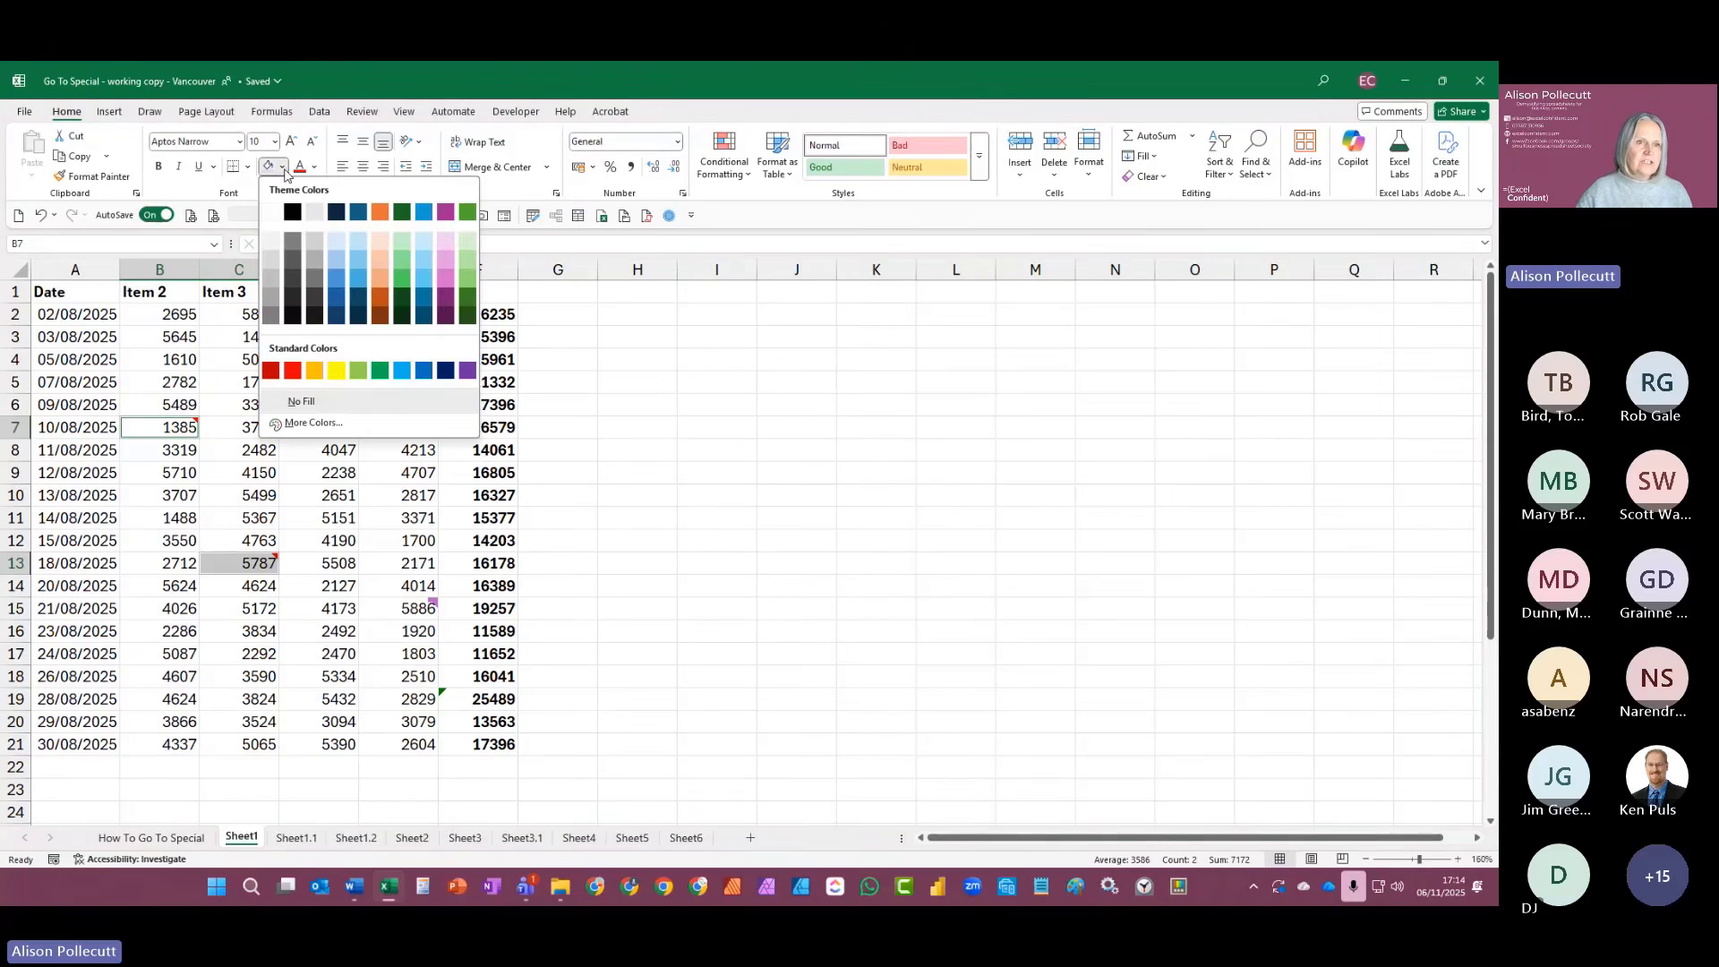
click(335, 369)
click(732, 601)
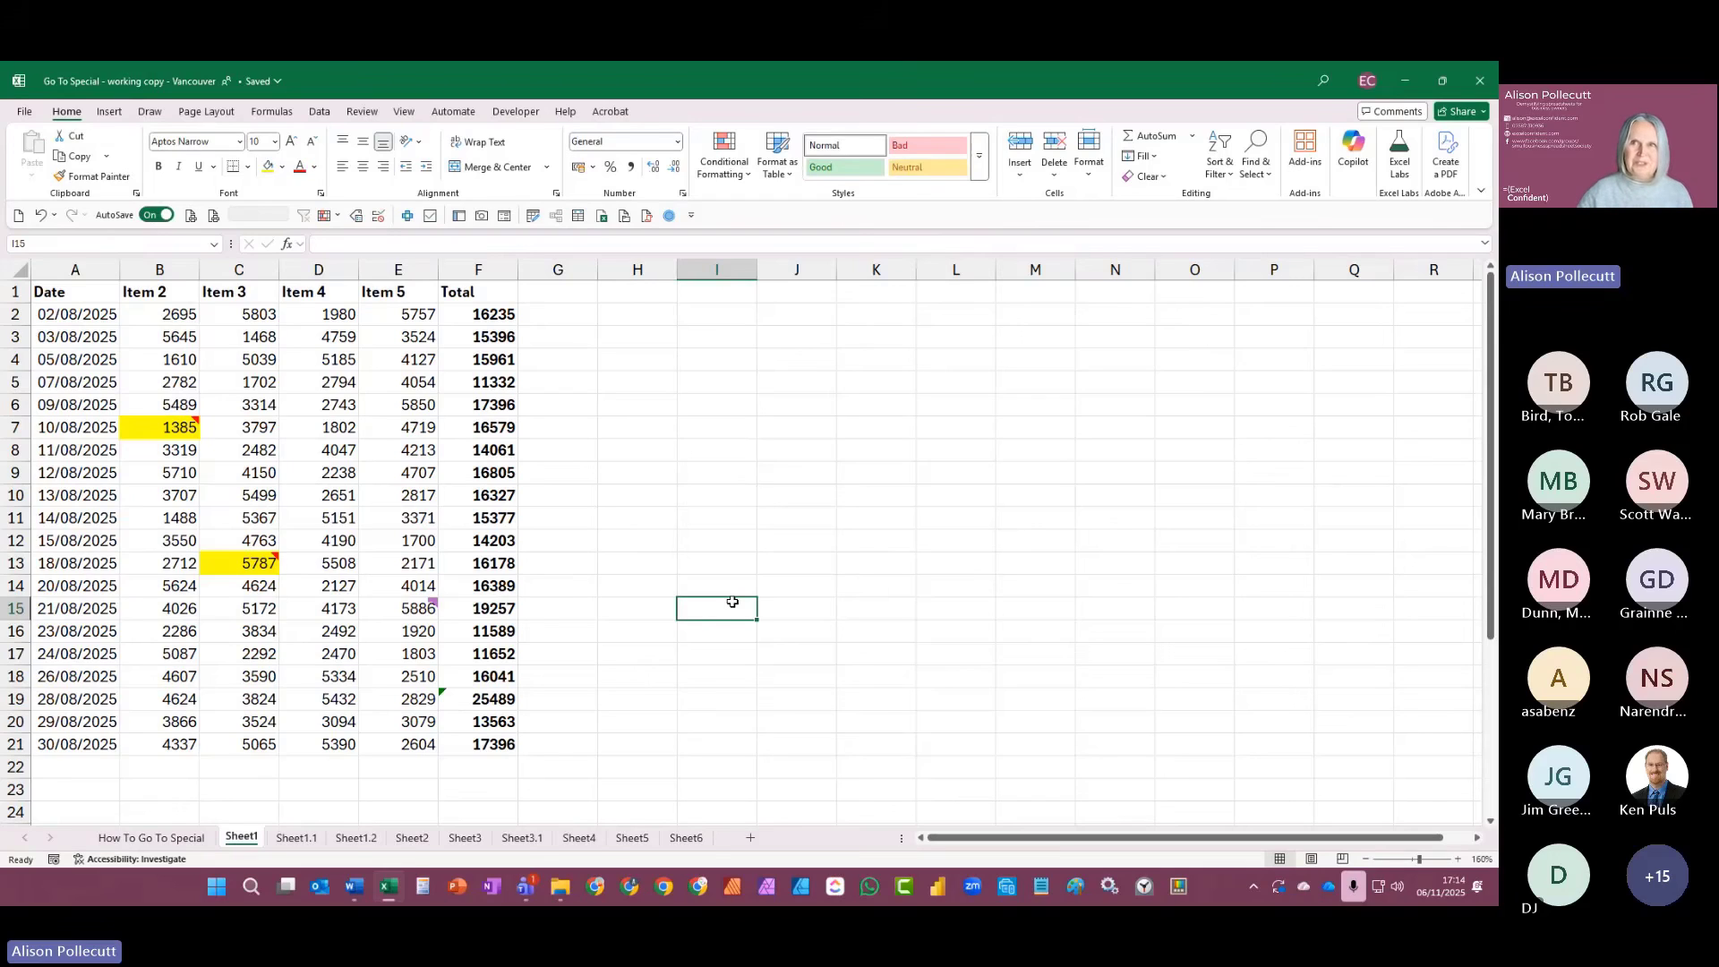
Step: Select all formula cells on Sheet1 with Go To Special, including every result type, and apply the Calculation cell style to them
click(669, 216)
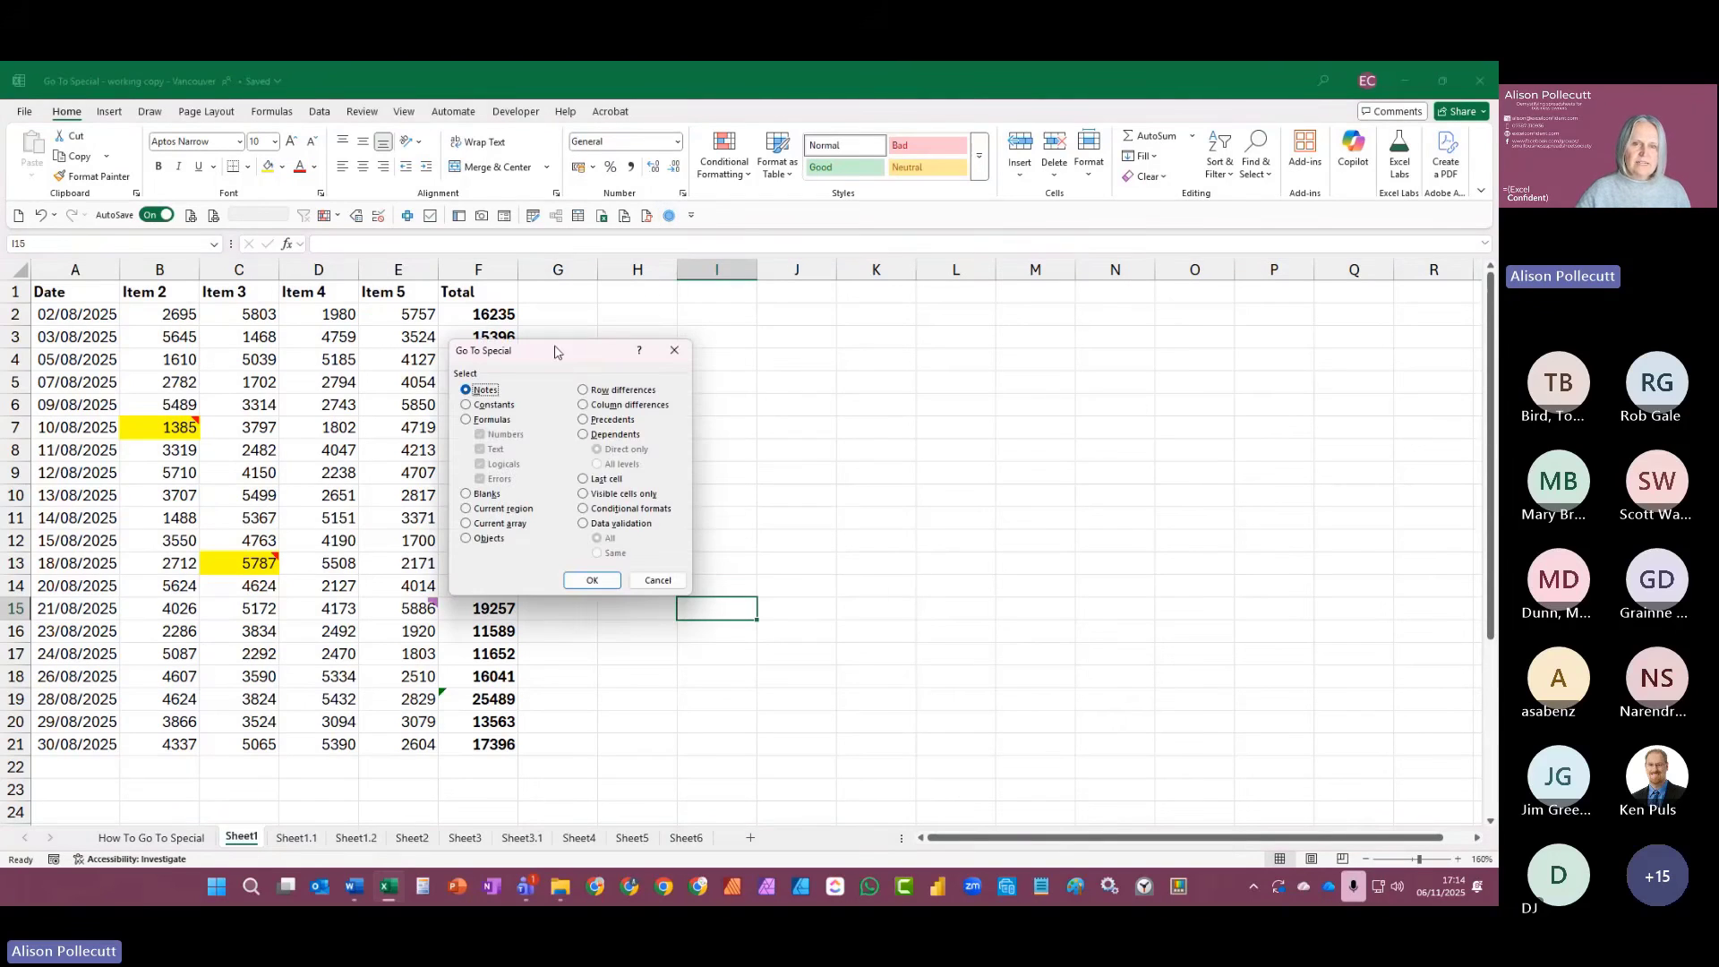
drag(558, 352, 625, 332)
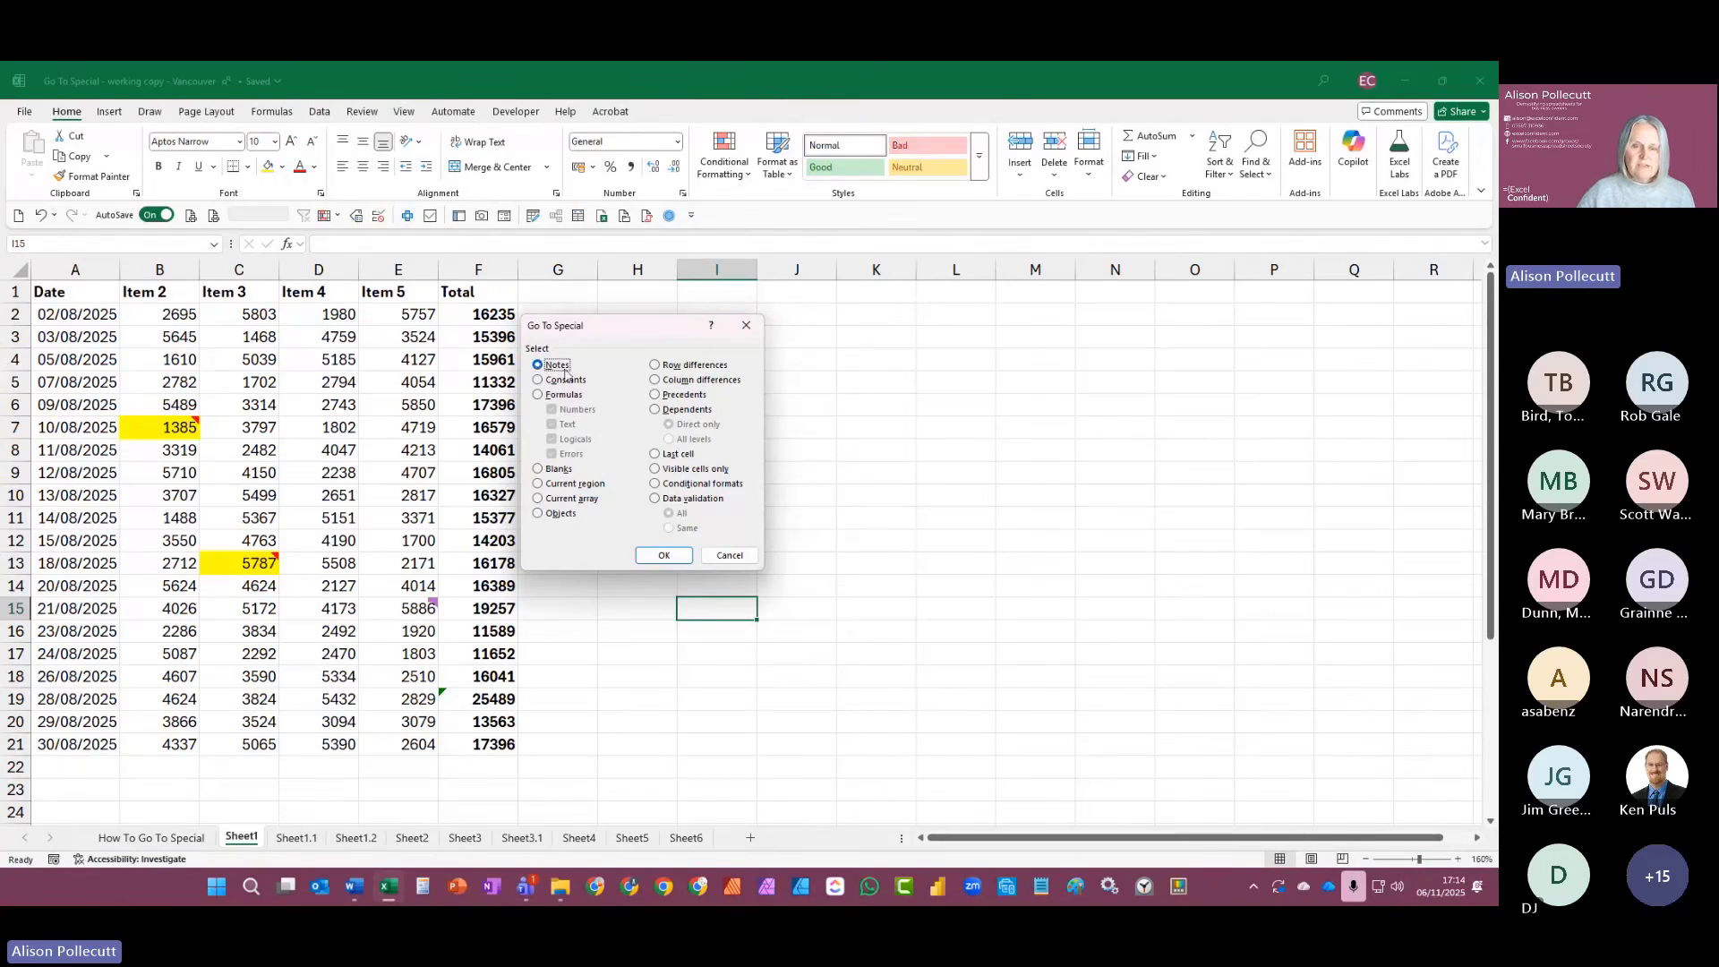
click(577, 395)
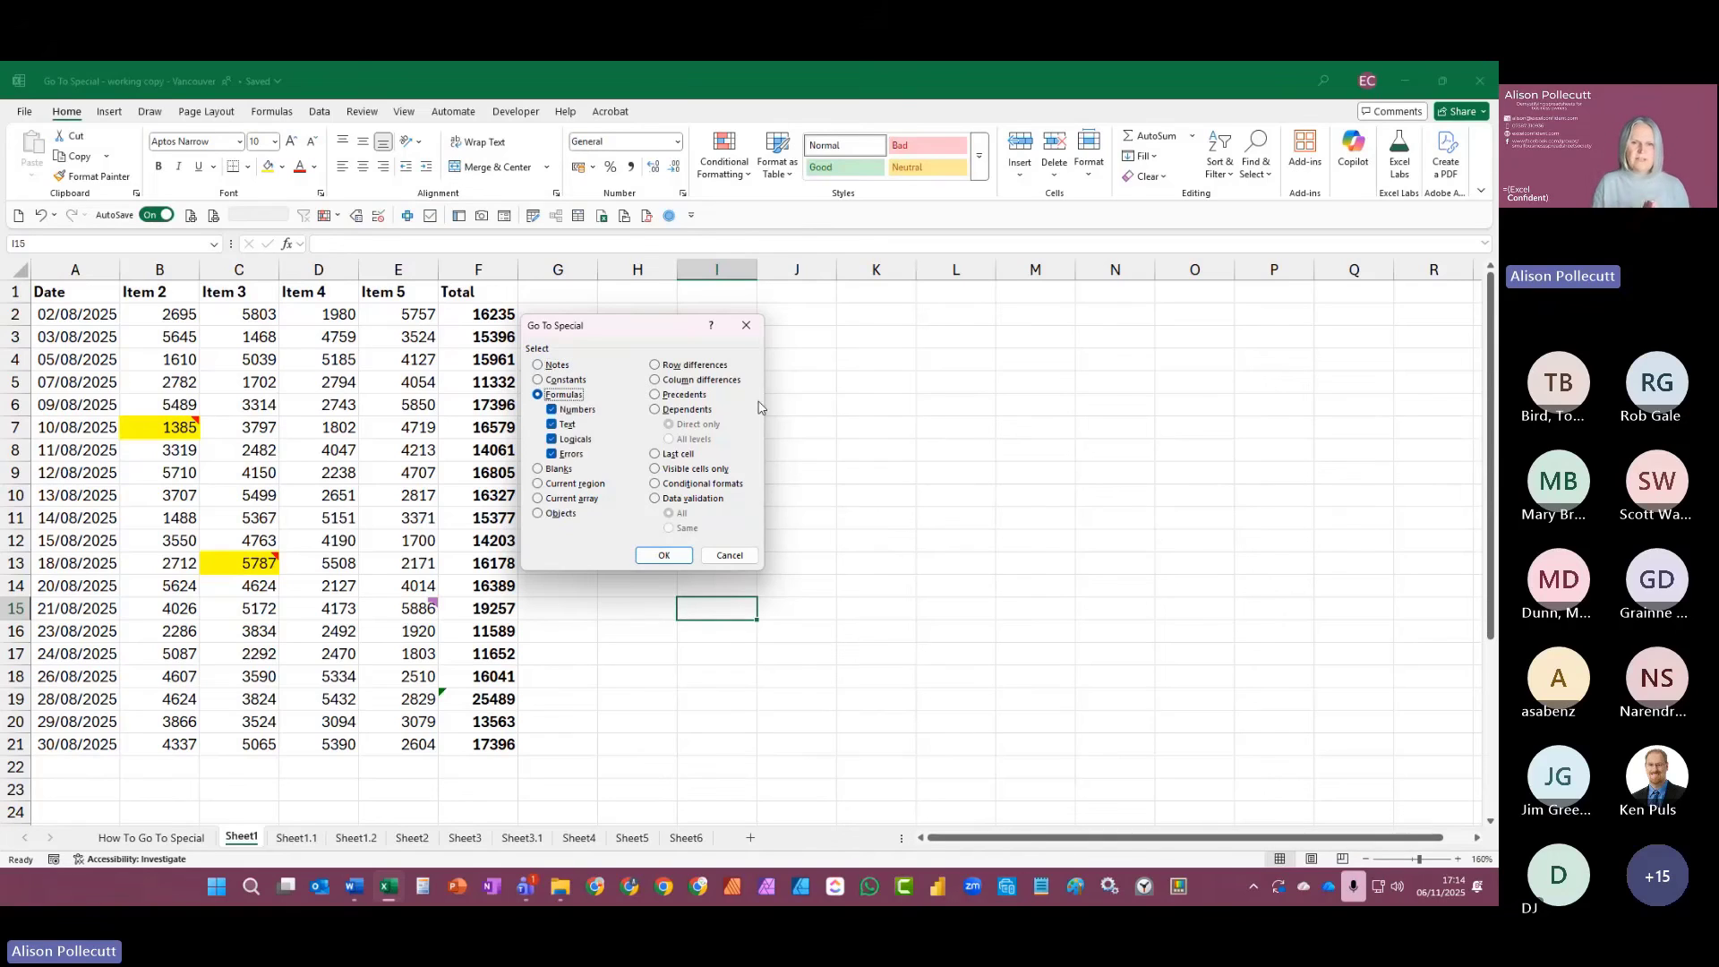
click(560, 366)
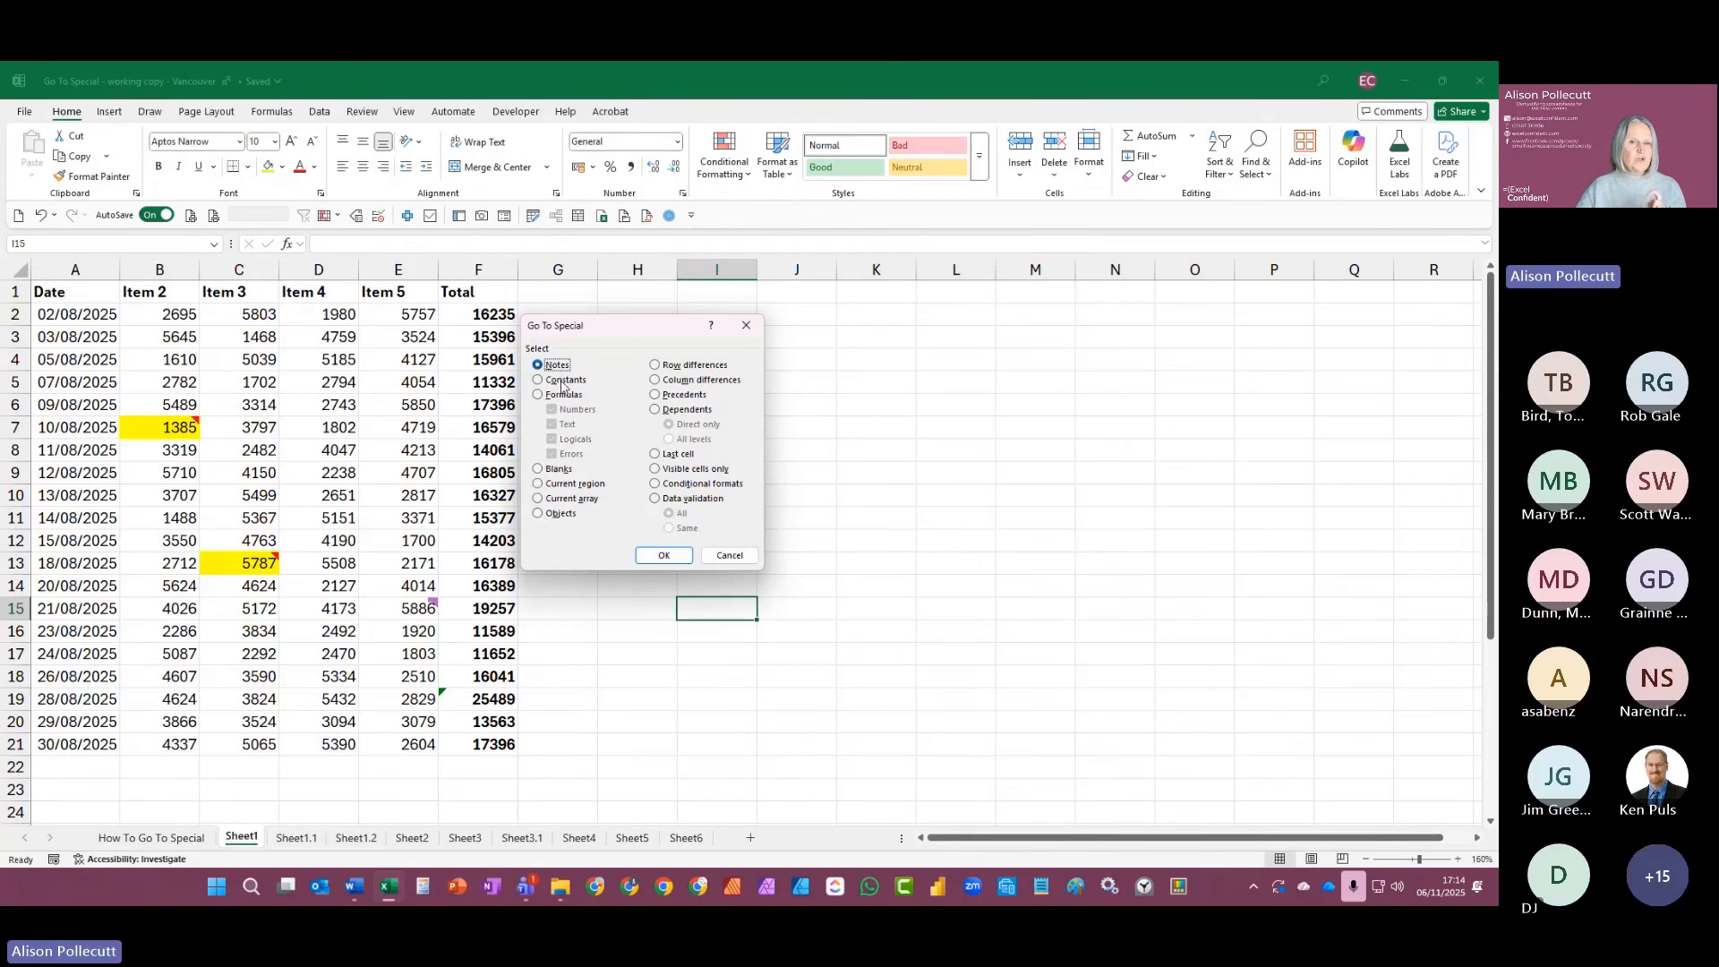
click(565, 380)
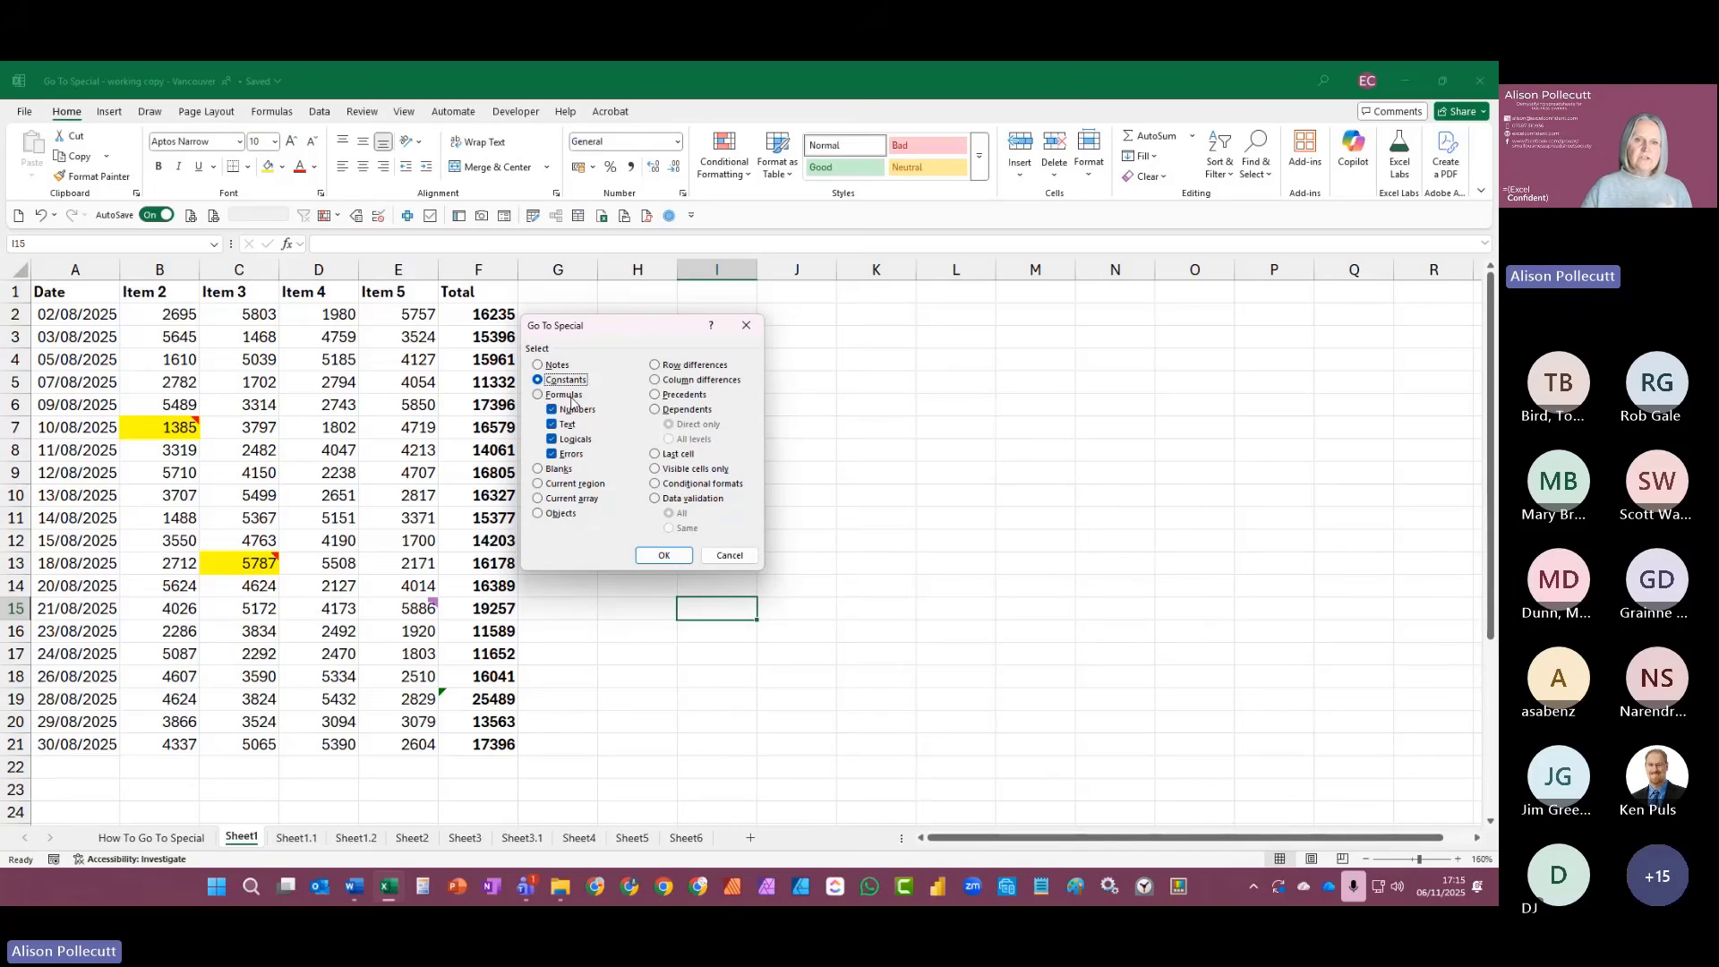
click(567, 395)
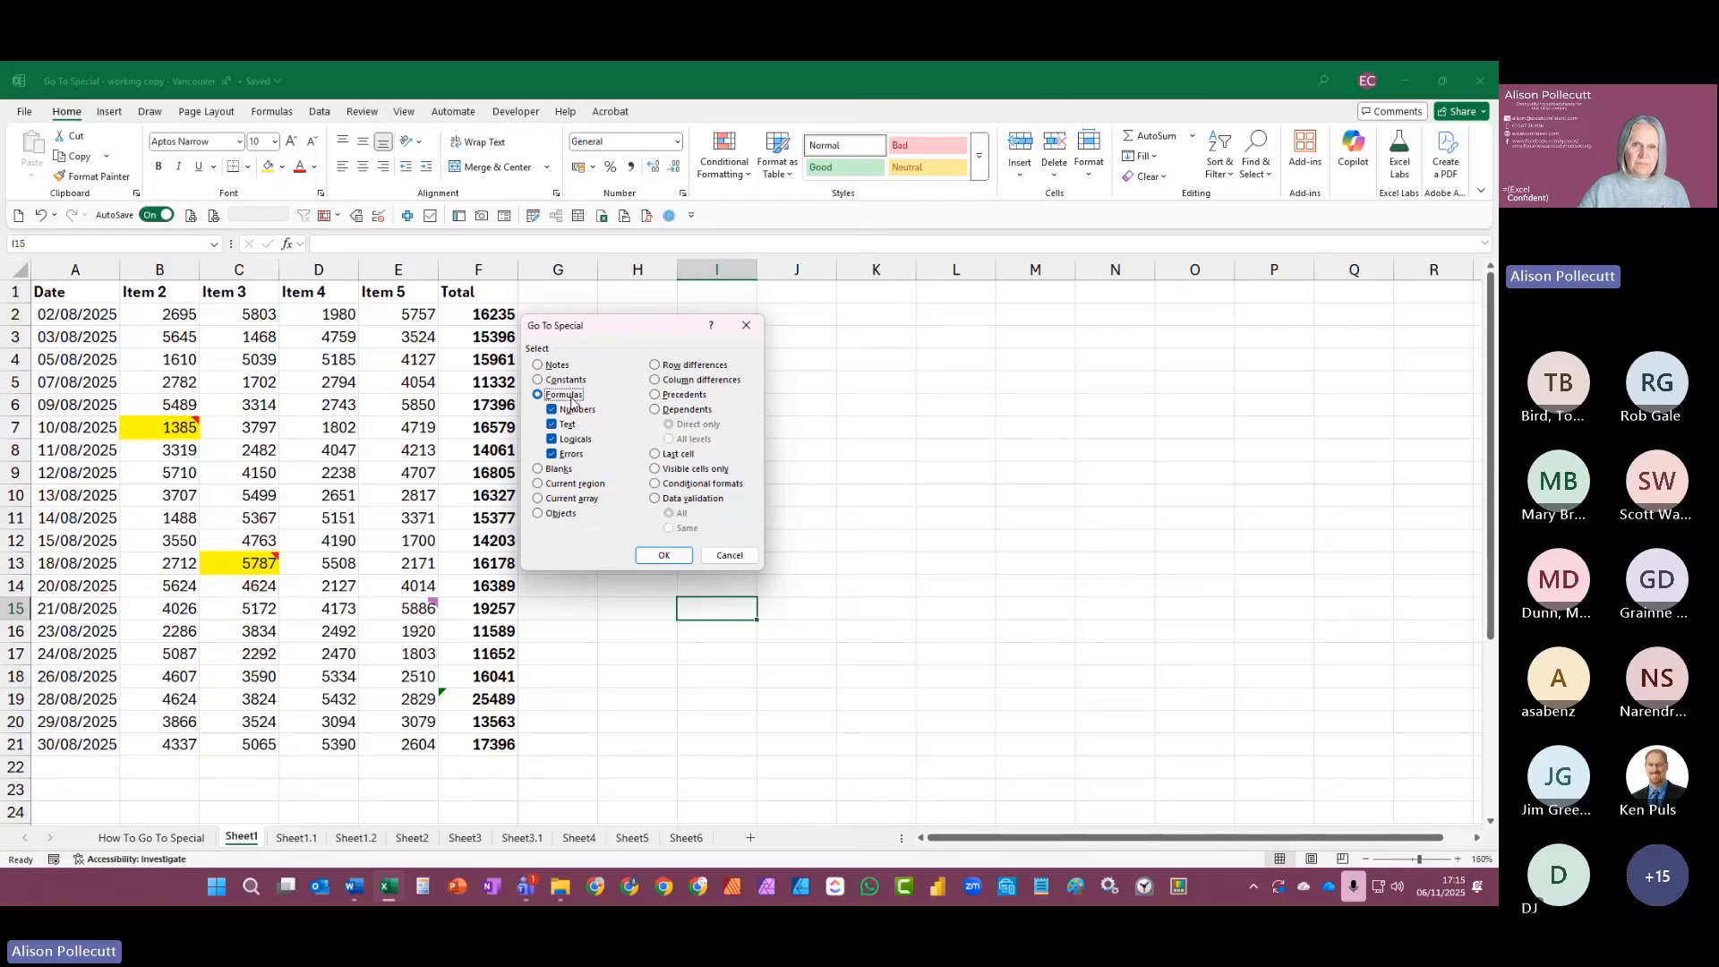
drag(618, 327, 658, 316)
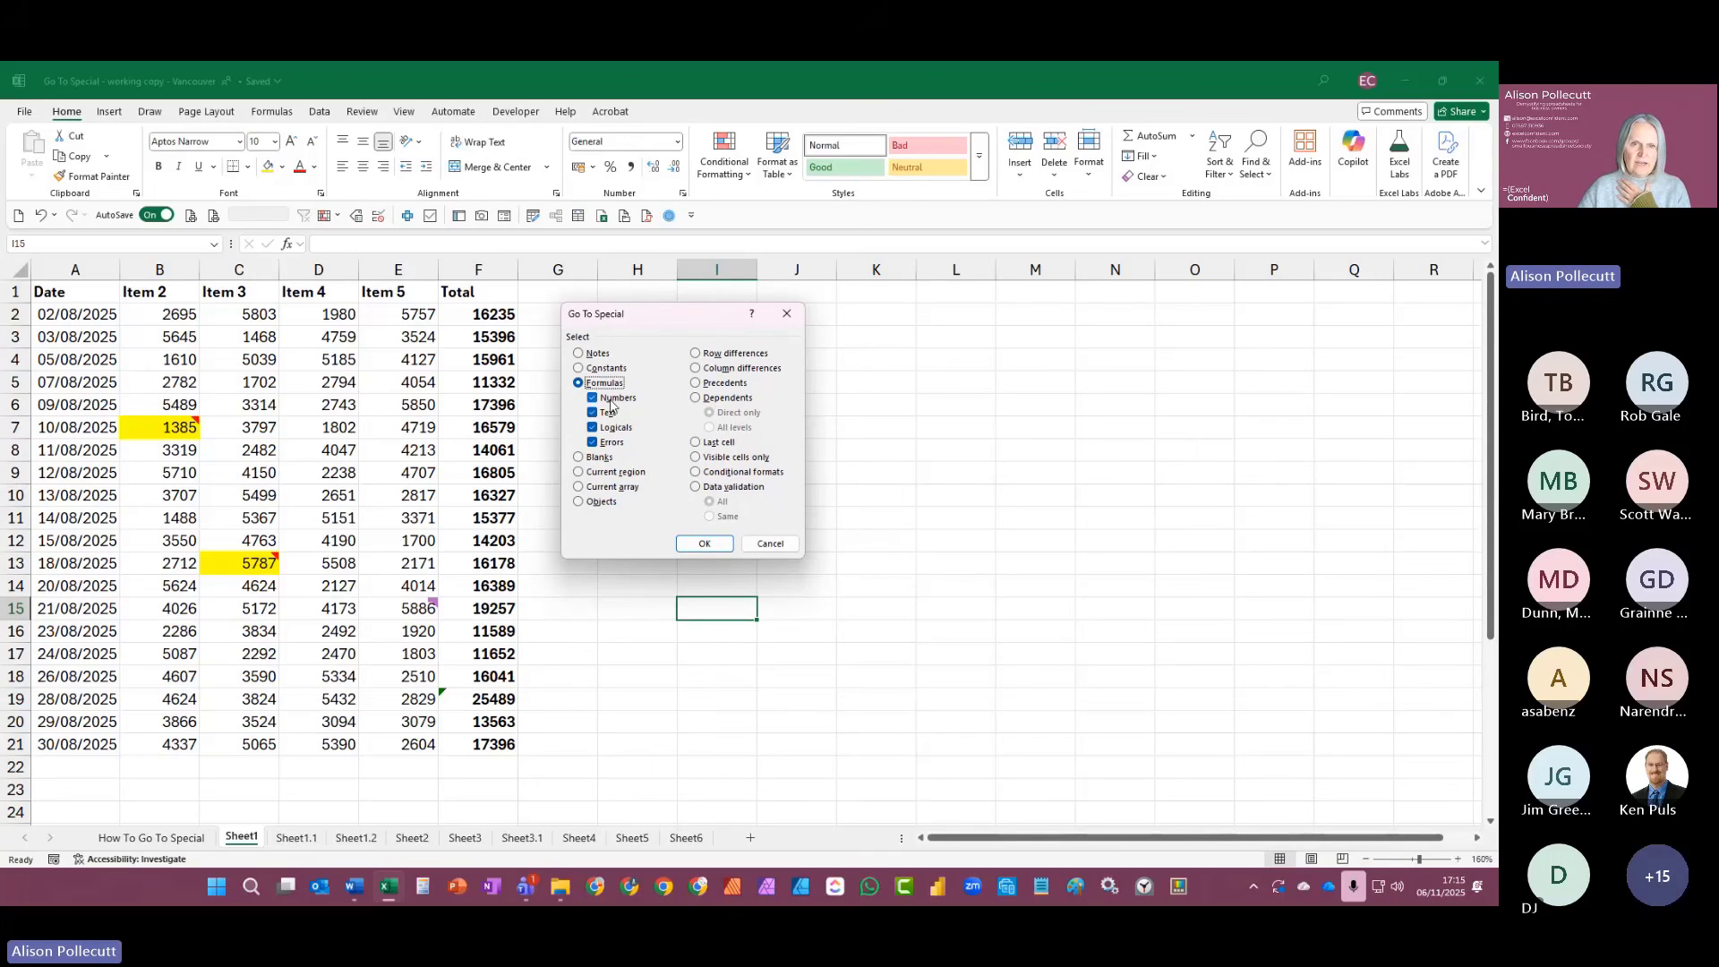
click(703, 544)
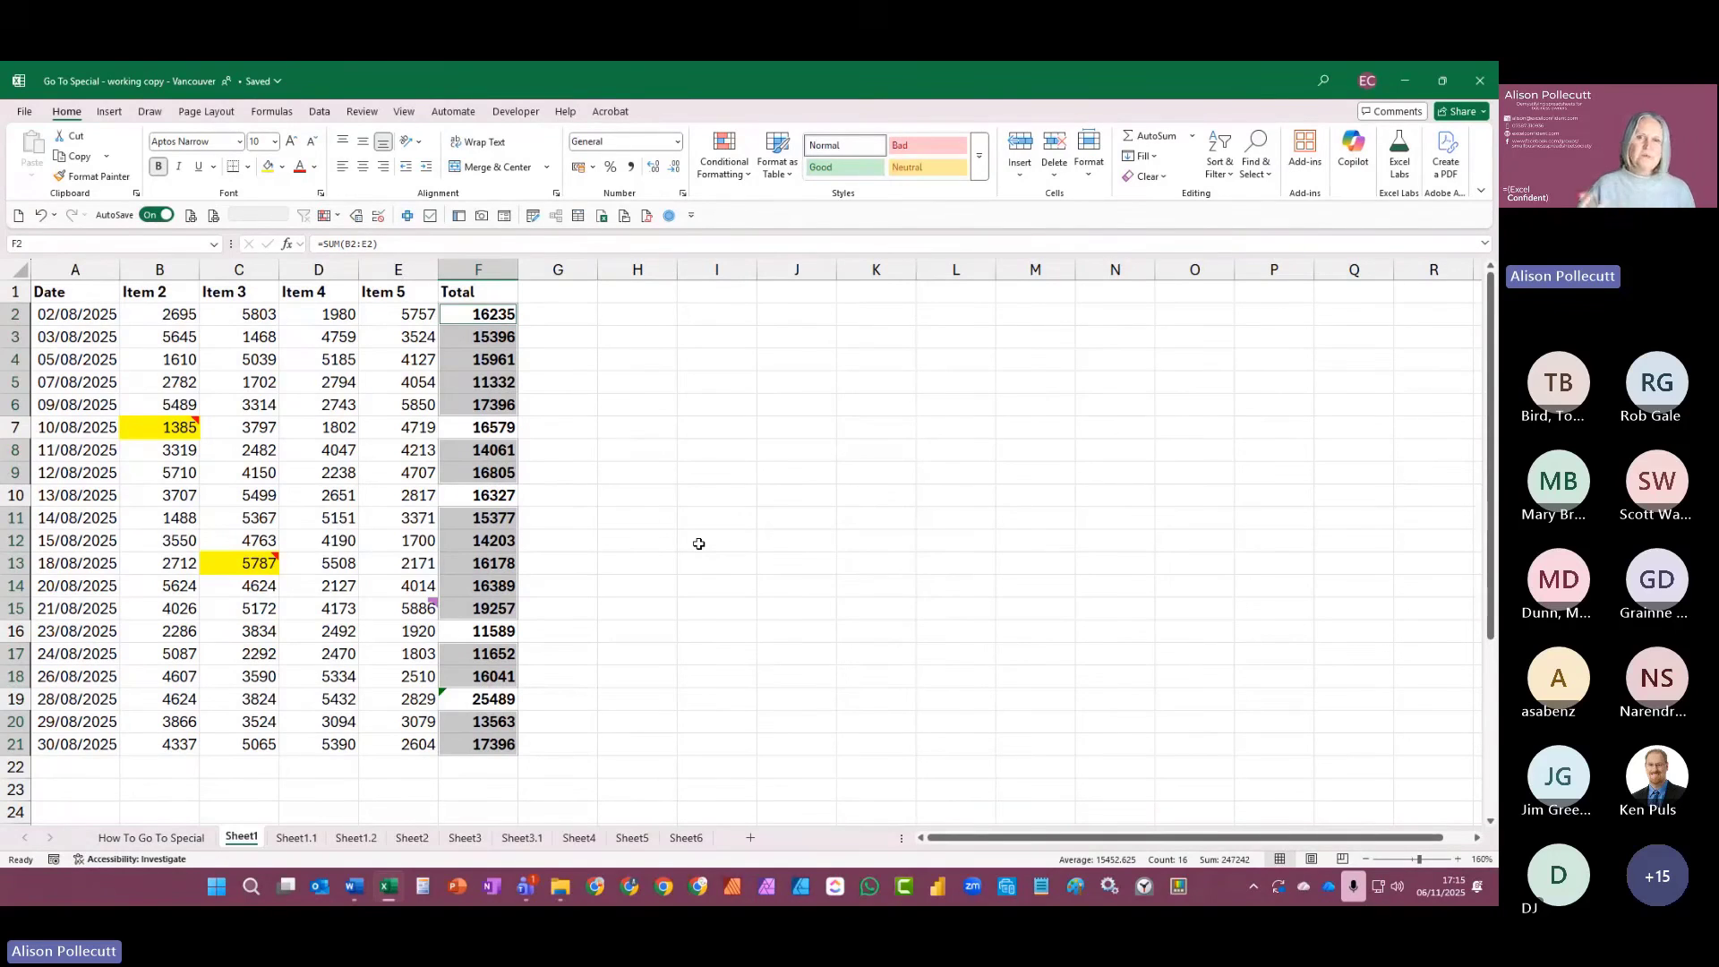
click(980, 164)
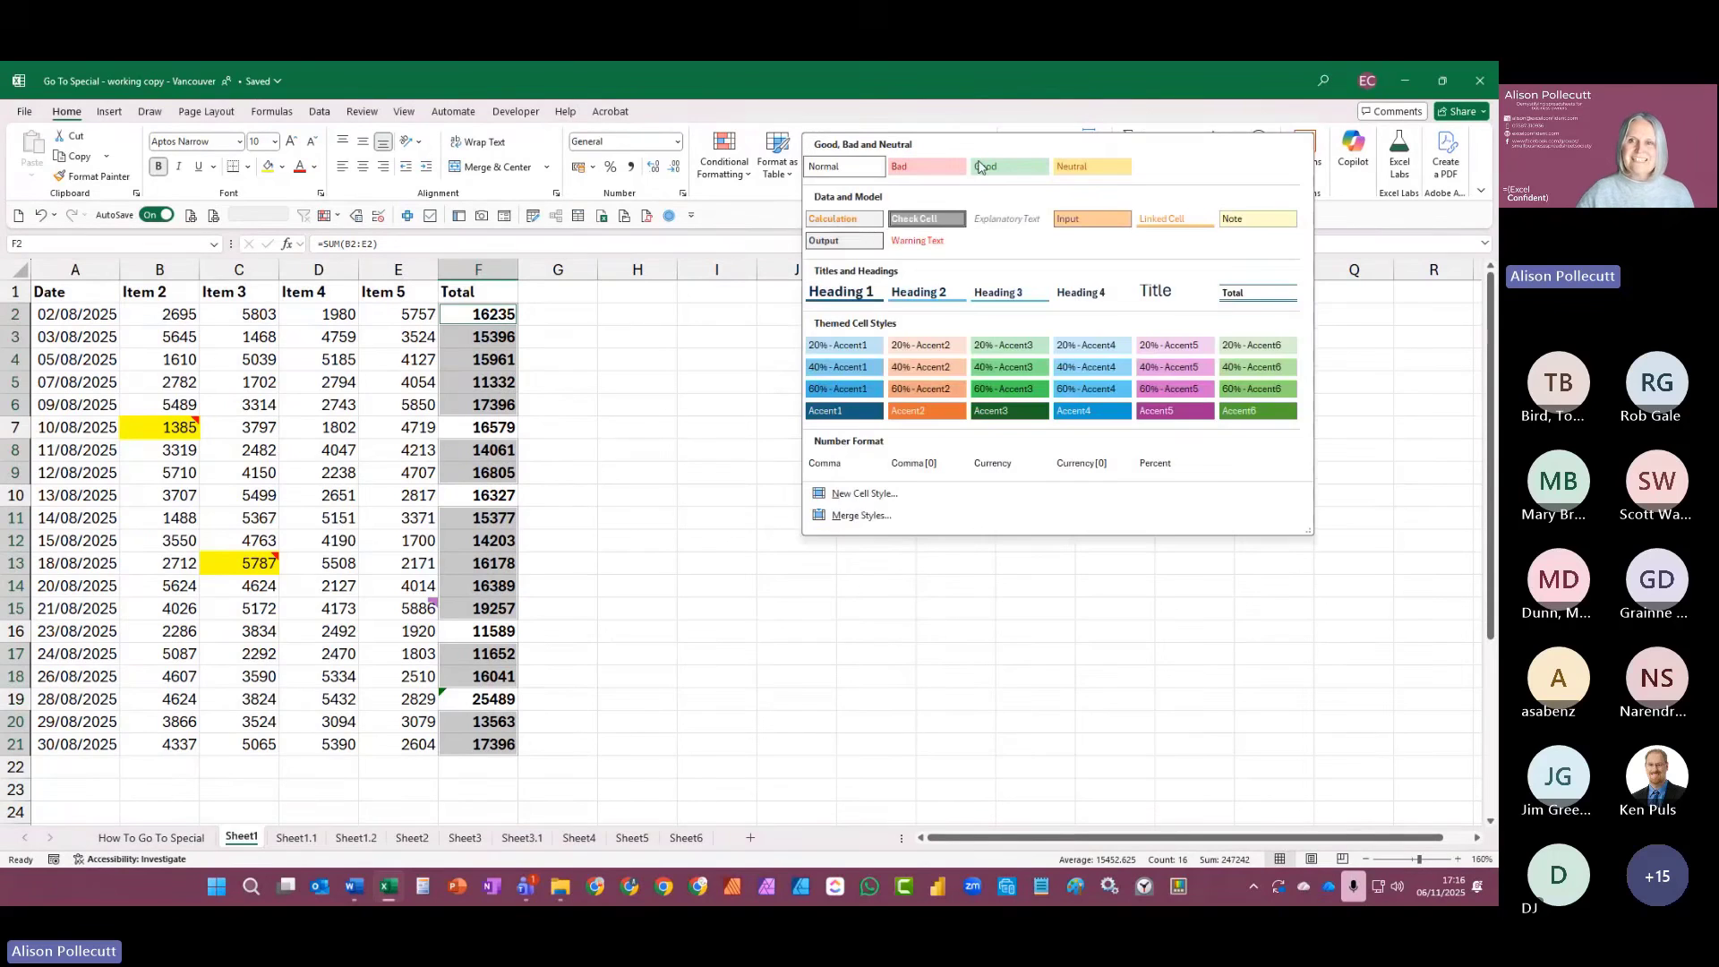
click(858, 222)
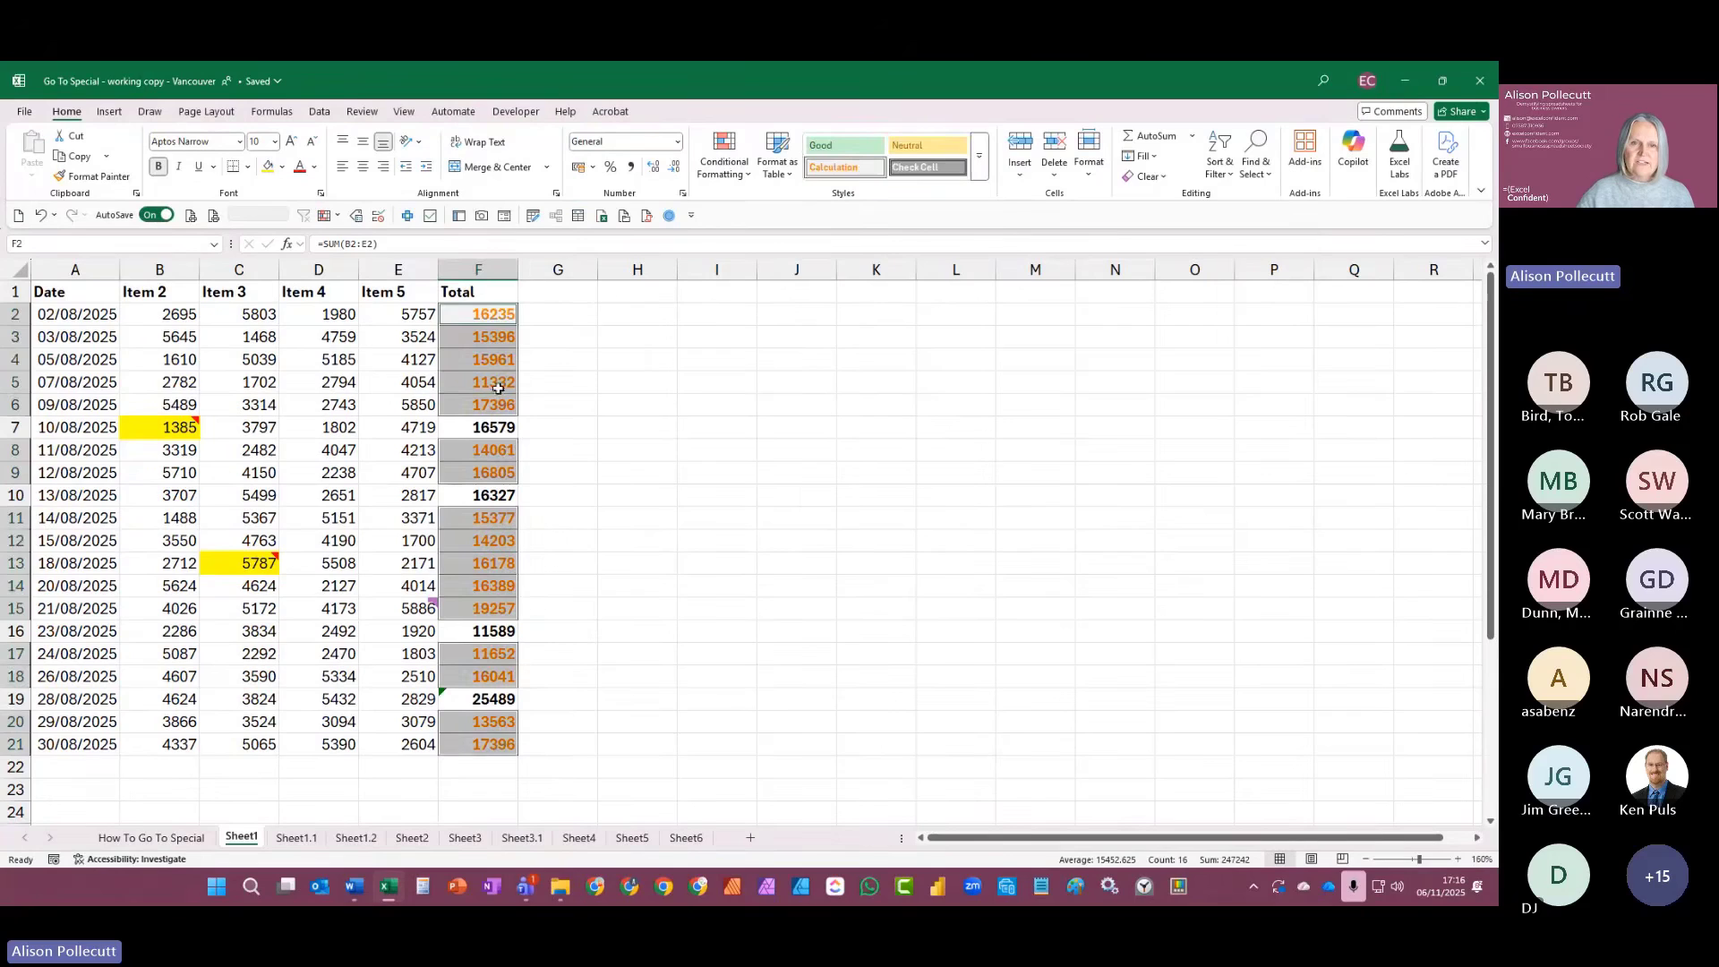
click(633, 319)
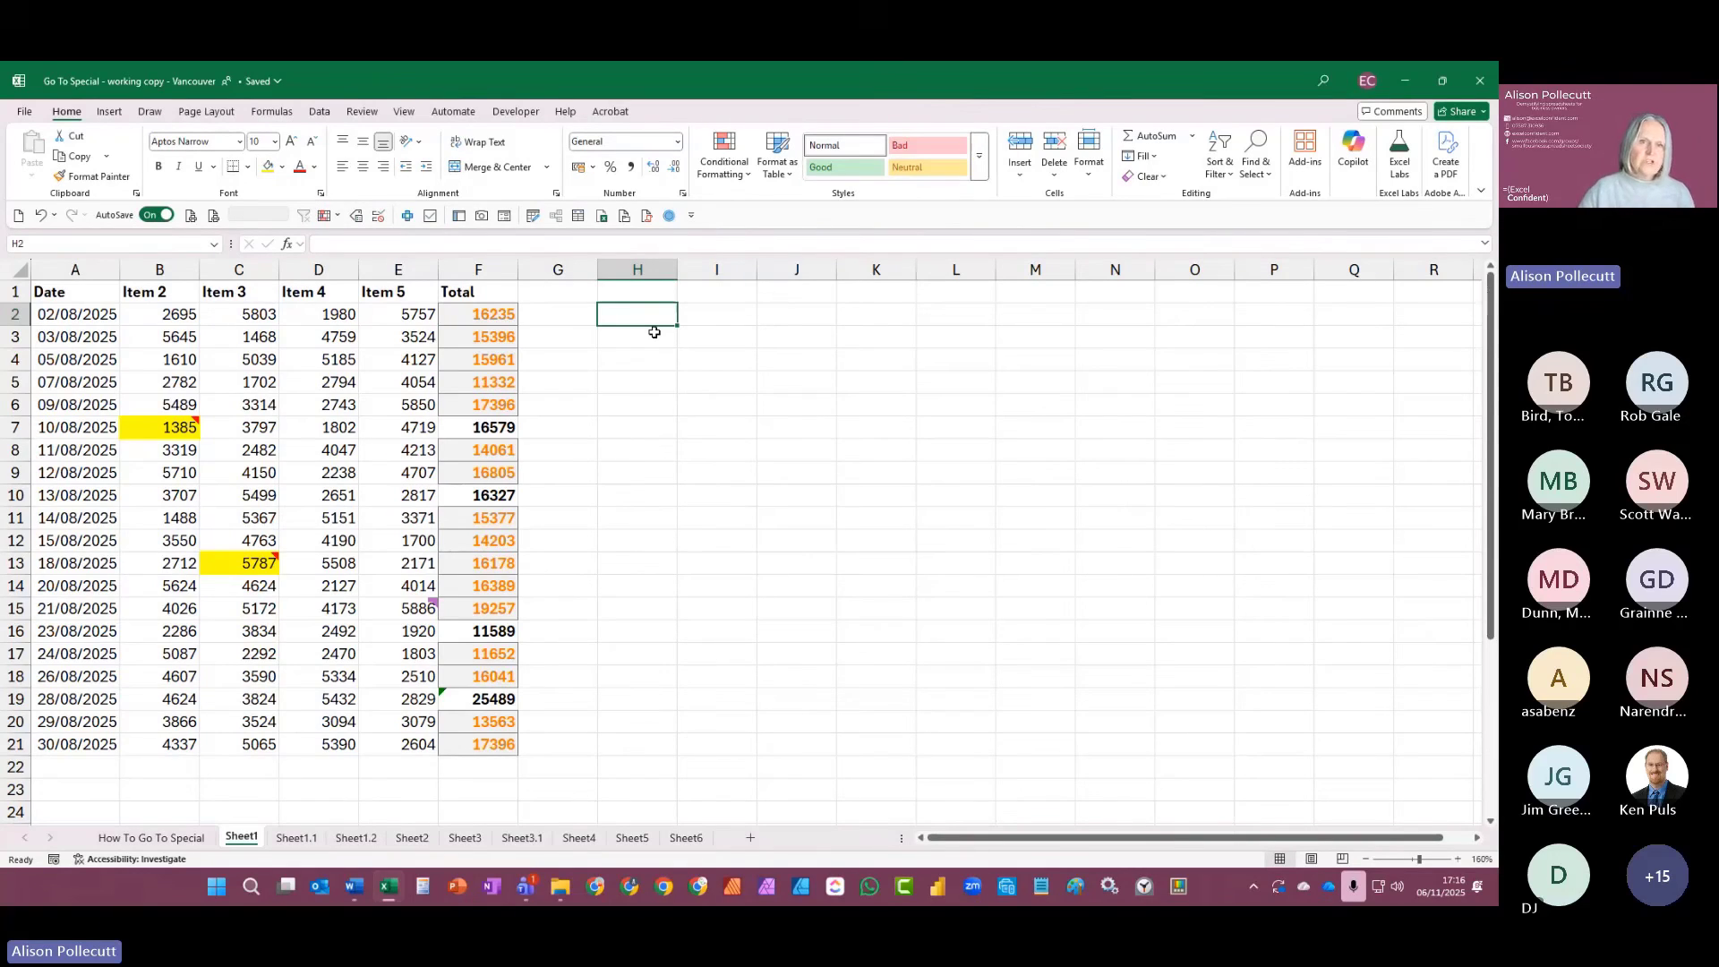
Step: Select only the numeric constants in column F using Go To Special and fill them with yellow
click(476, 269)
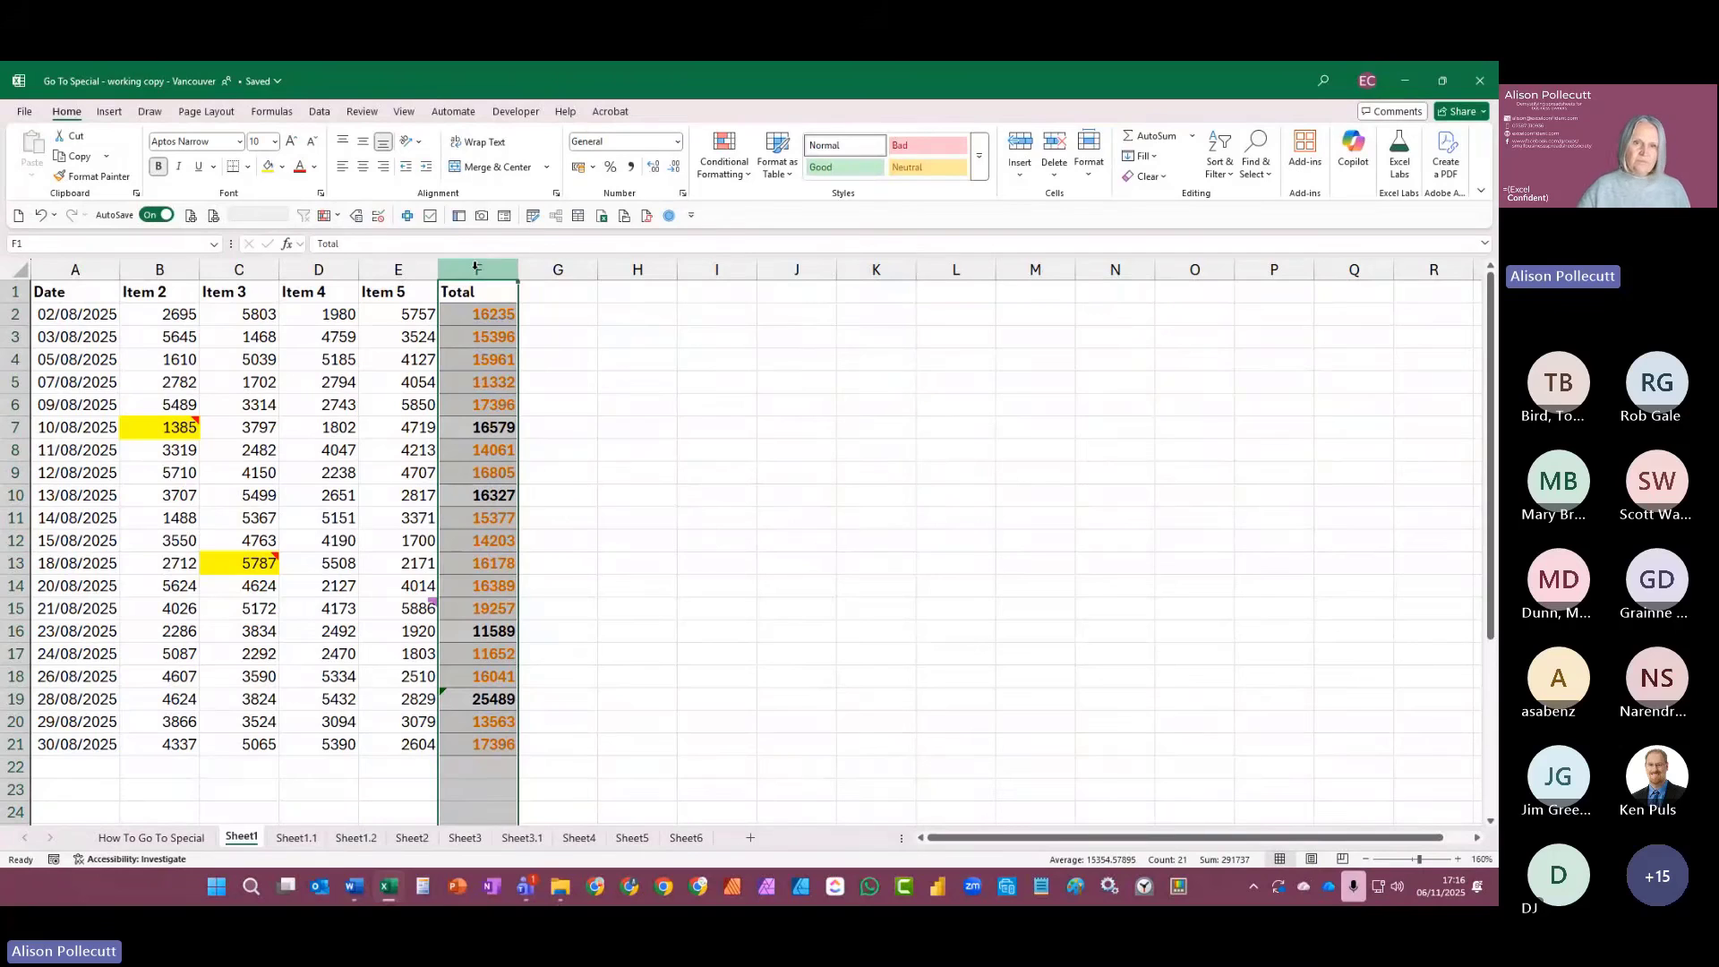
click(669, 217)
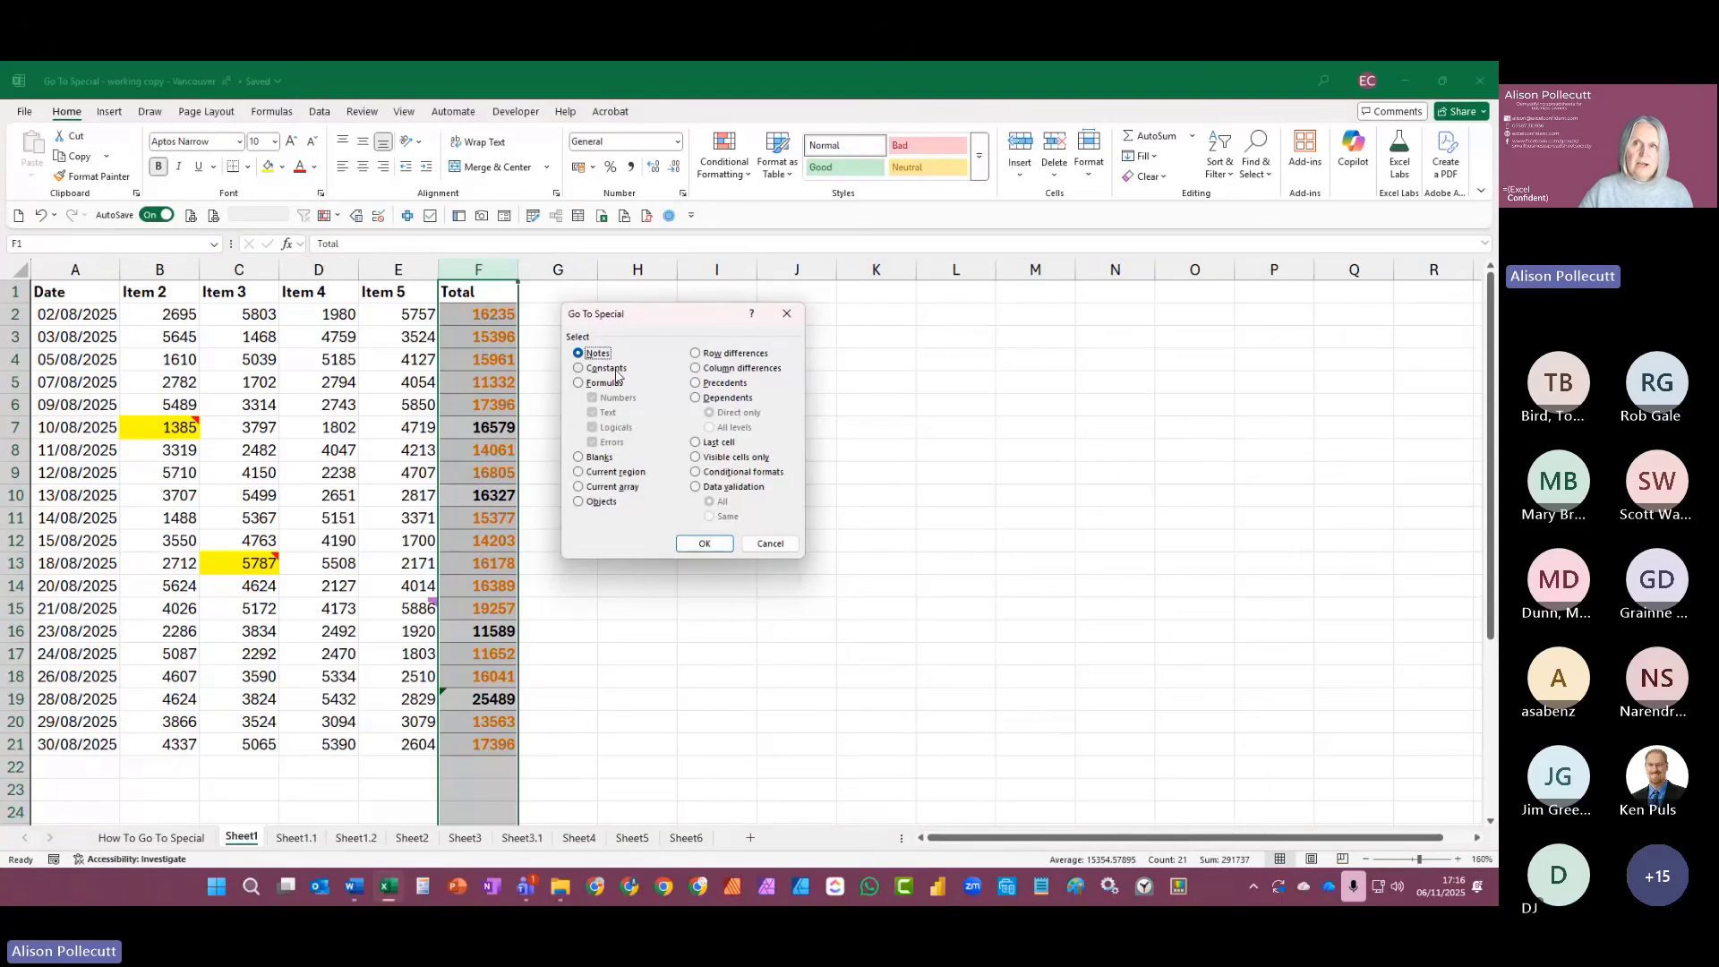
click(598, 371)
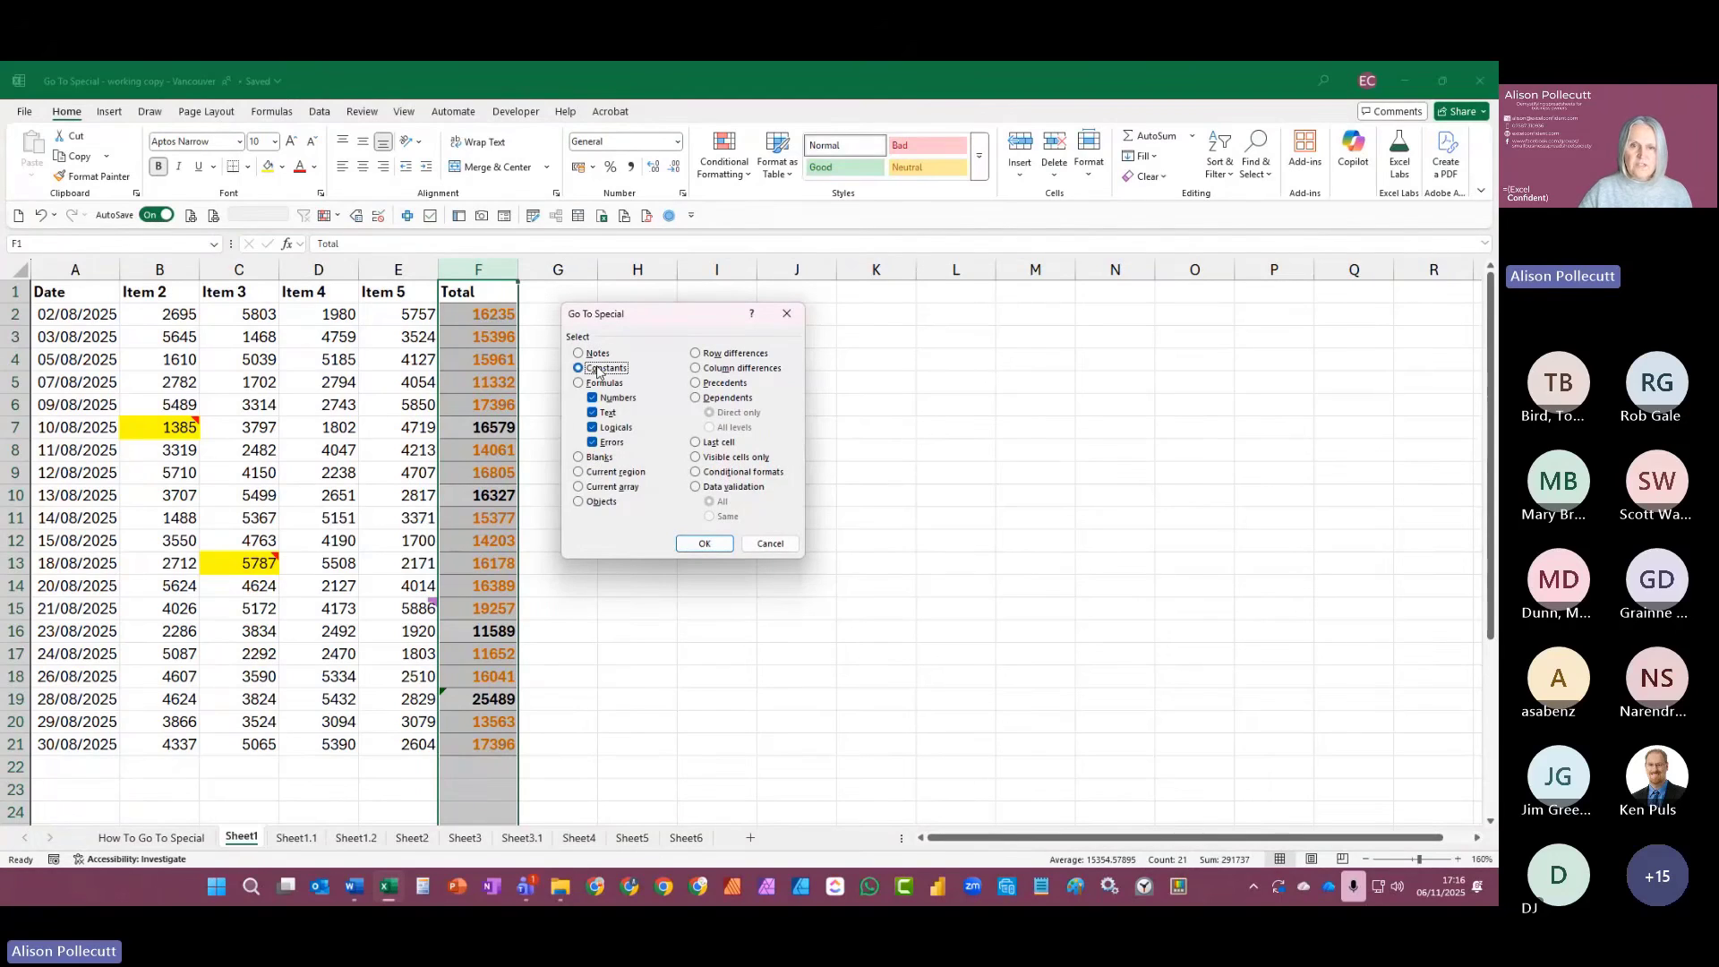
click(608, 414)
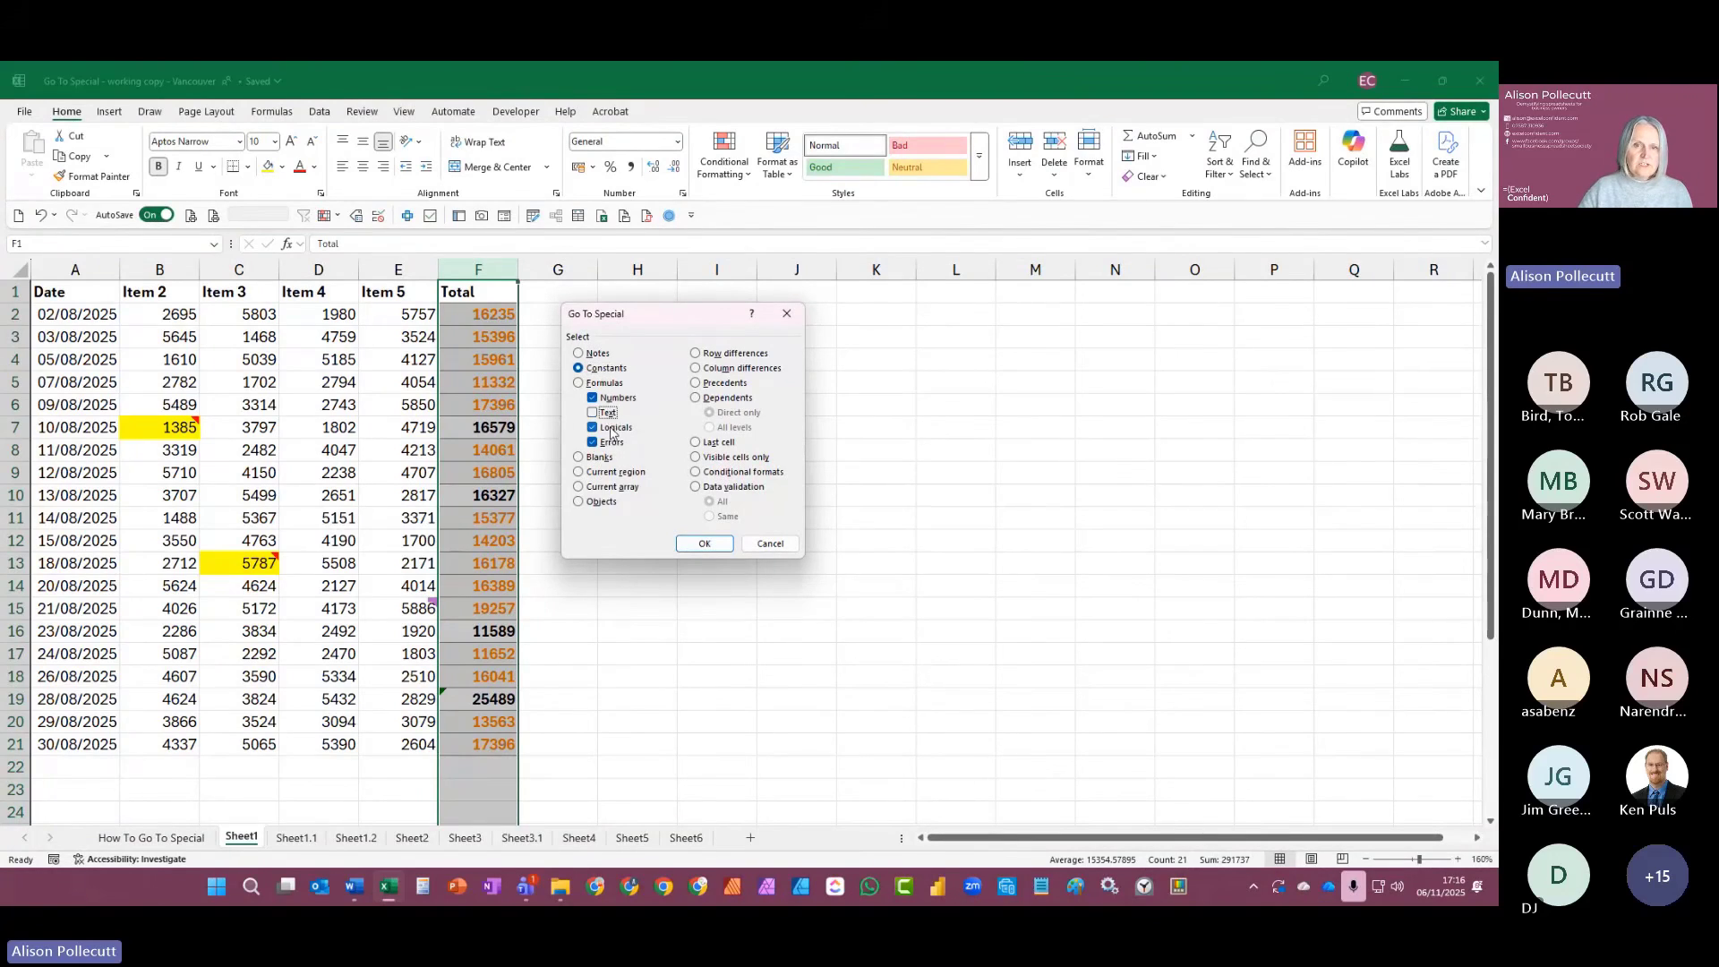
click(612, 431)
click(612, 443)
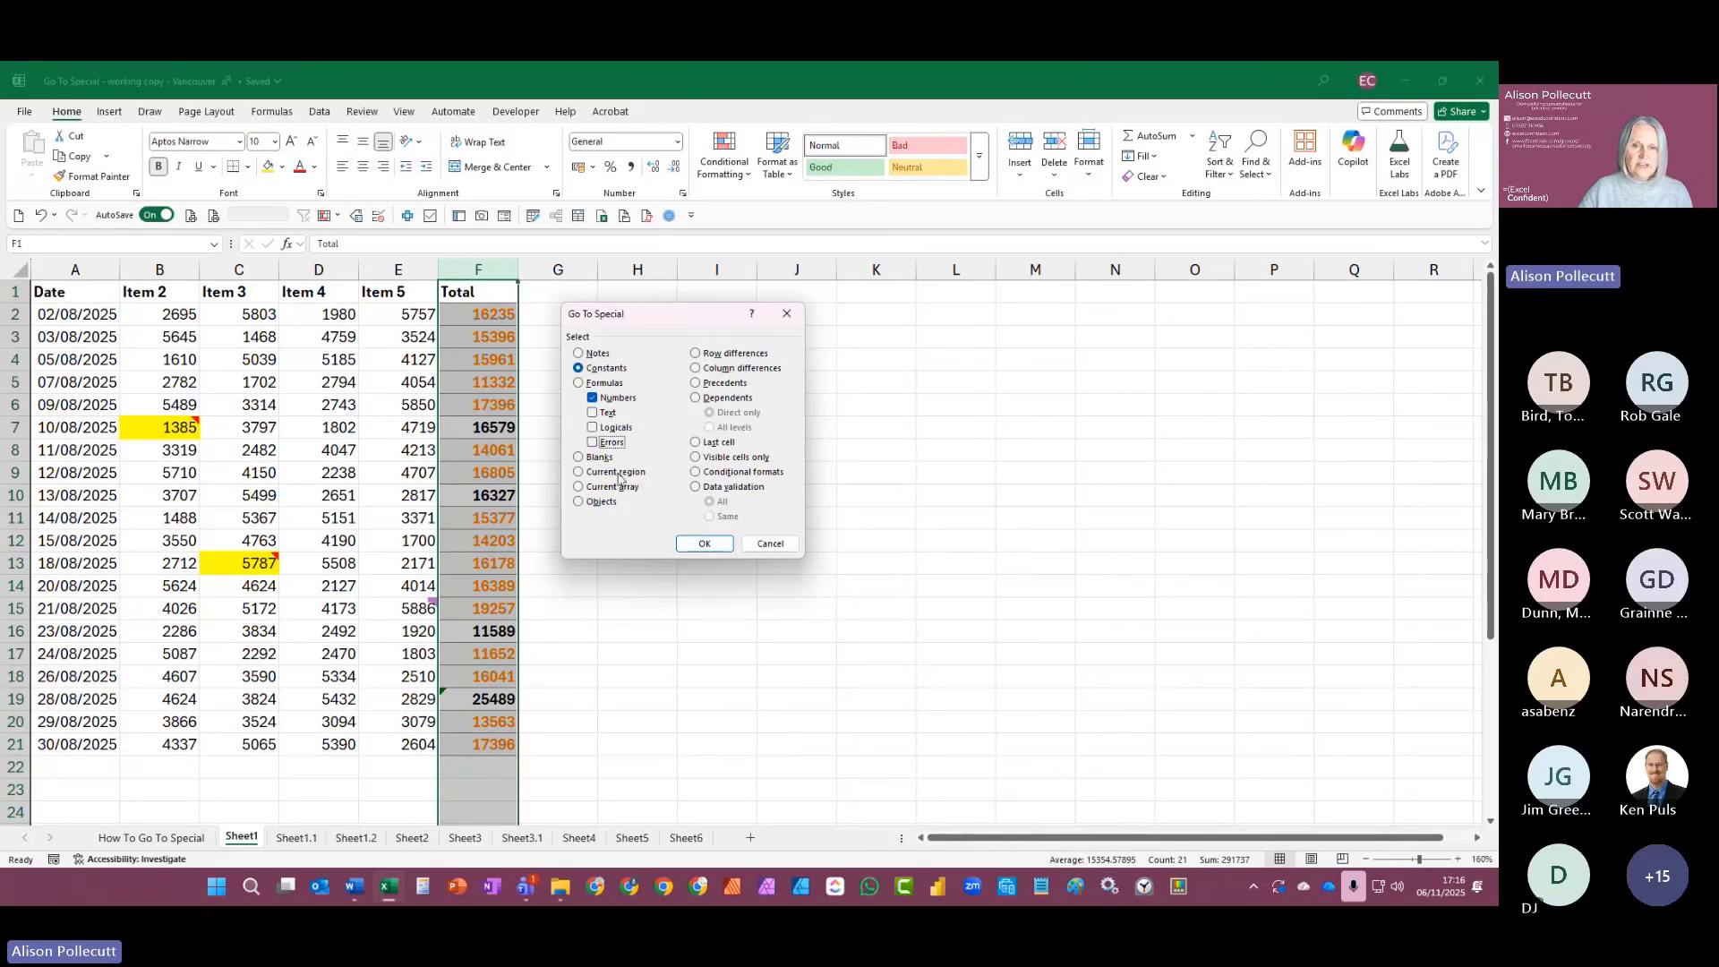
click(705, 544)
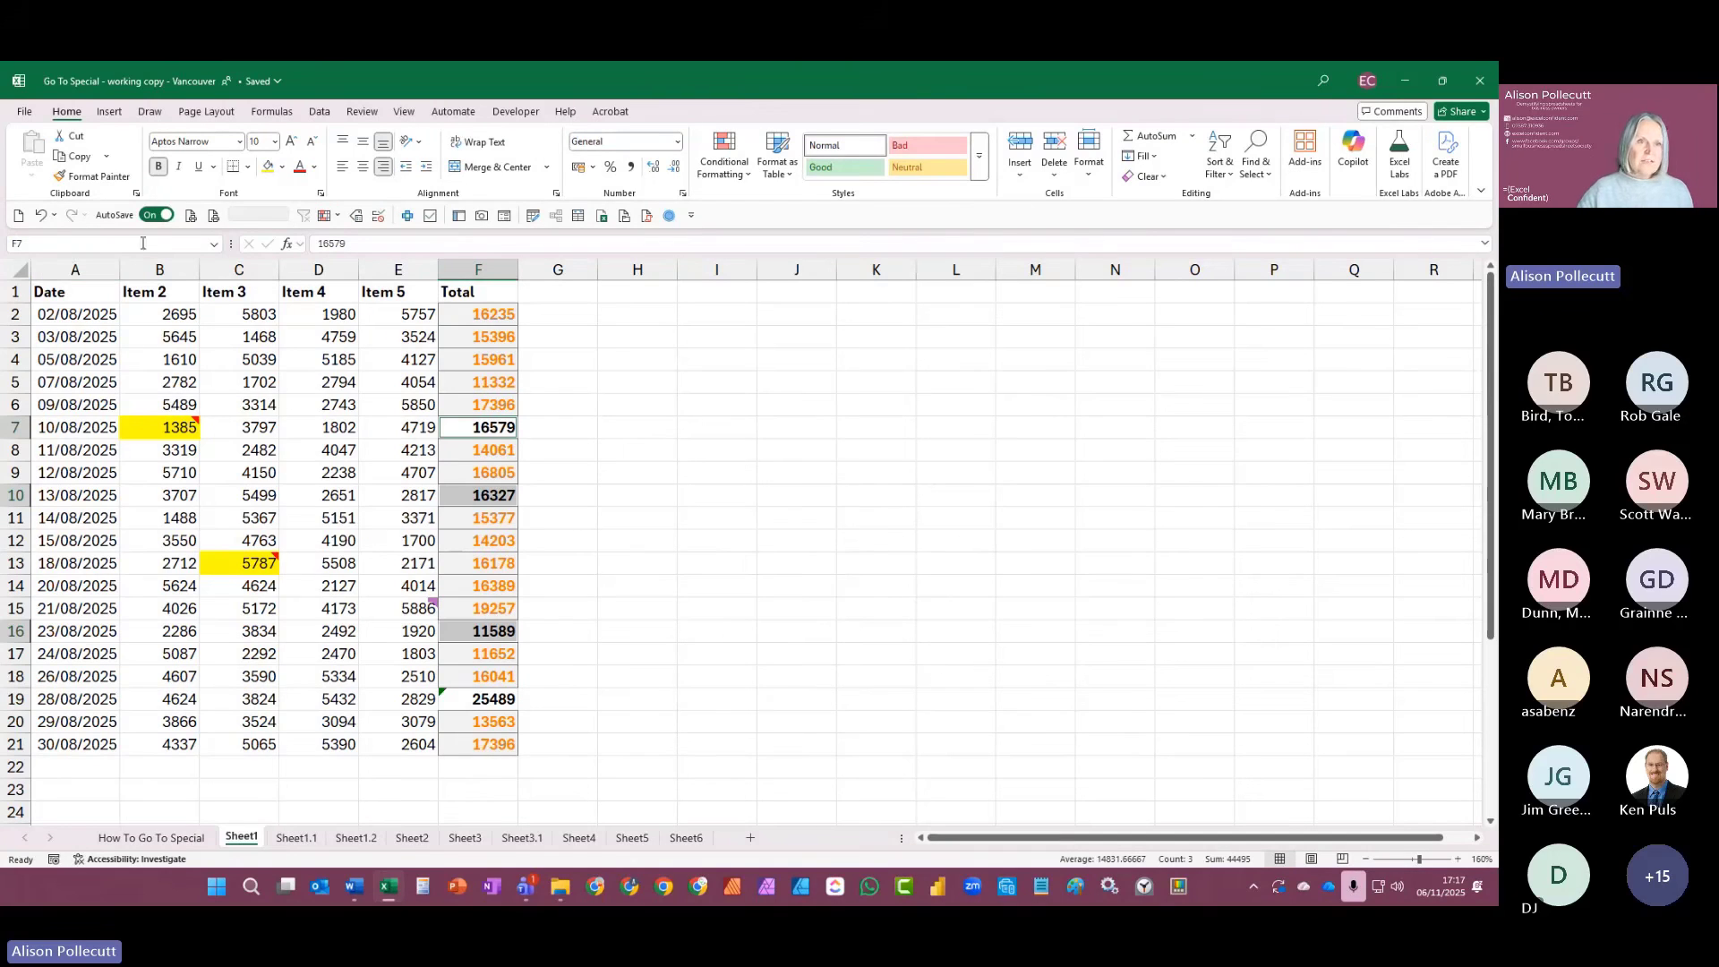
click(272, 173)
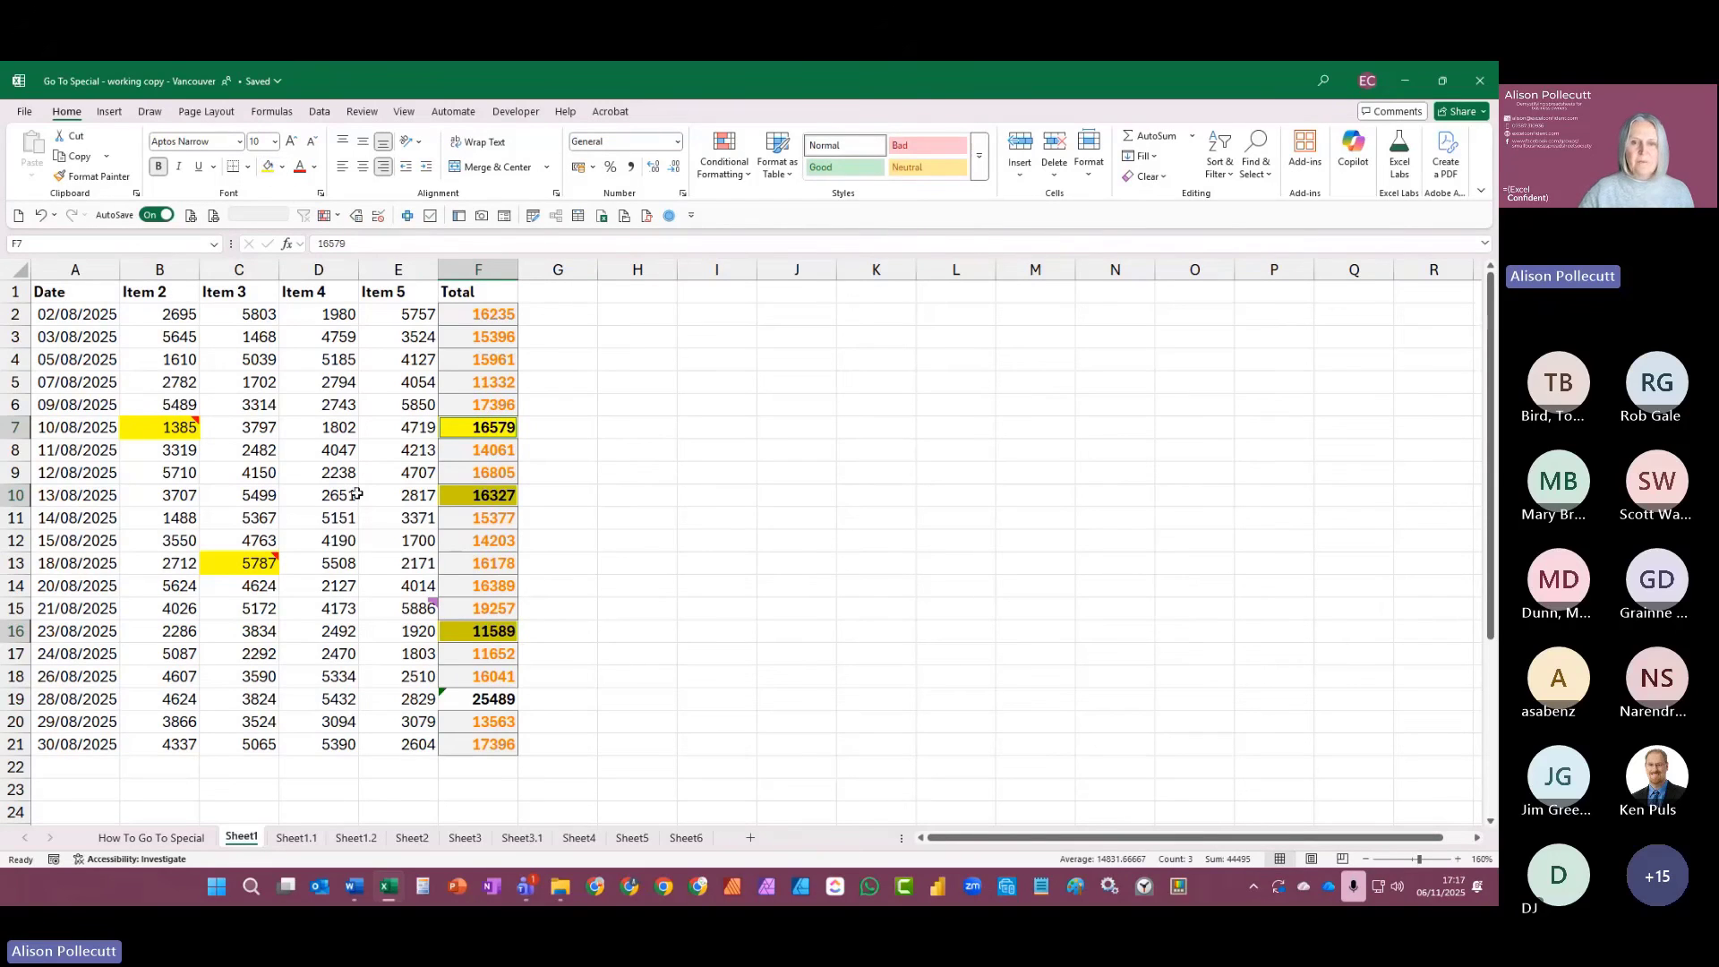
click(906, 579)
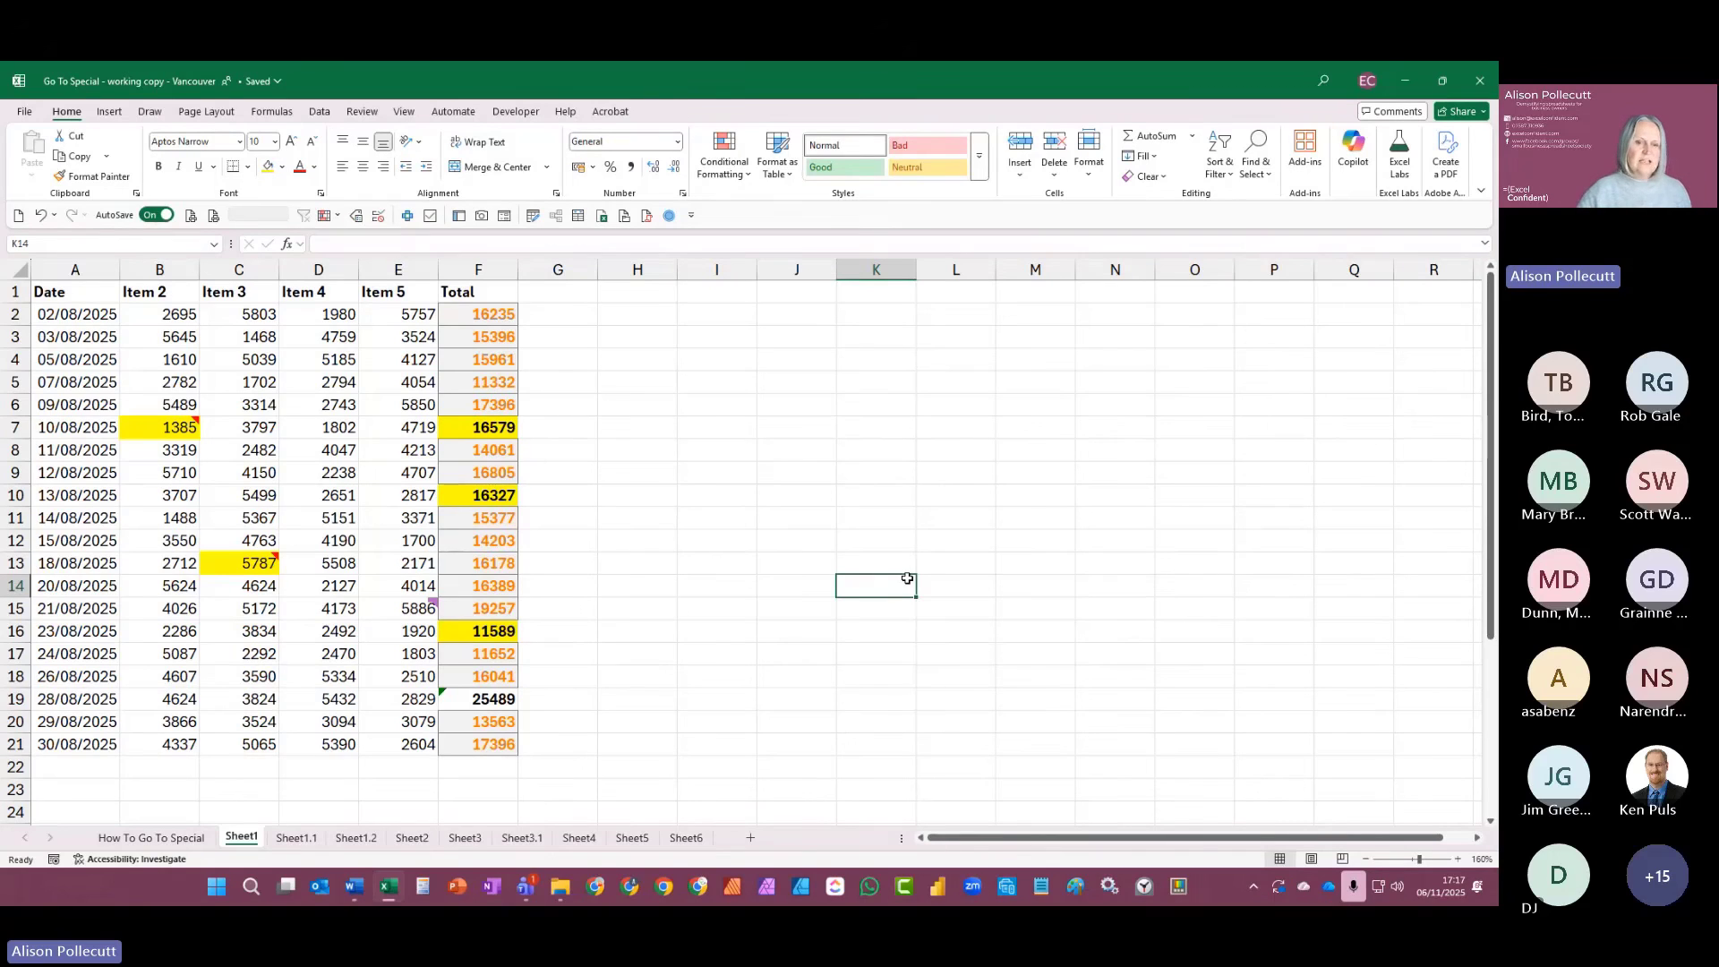
Step: Inspect the total in F19, then select only the text constants in column F with Go To Special and fill them yellow
click(475, 701)
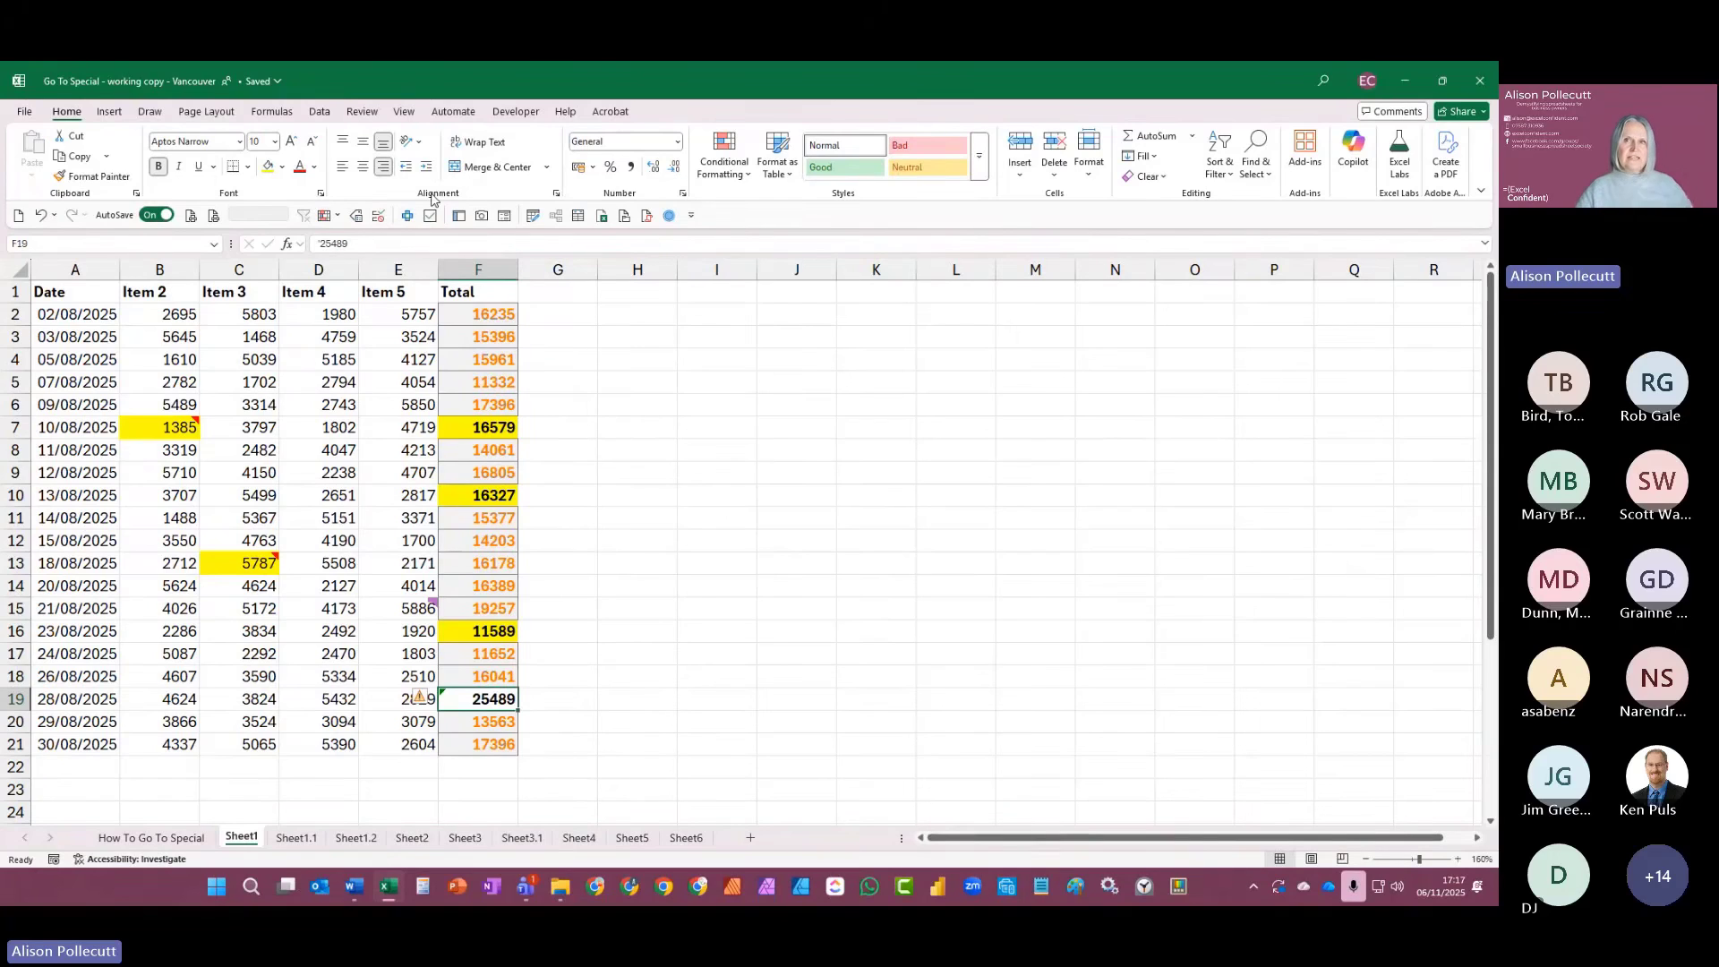
click(473, 269)
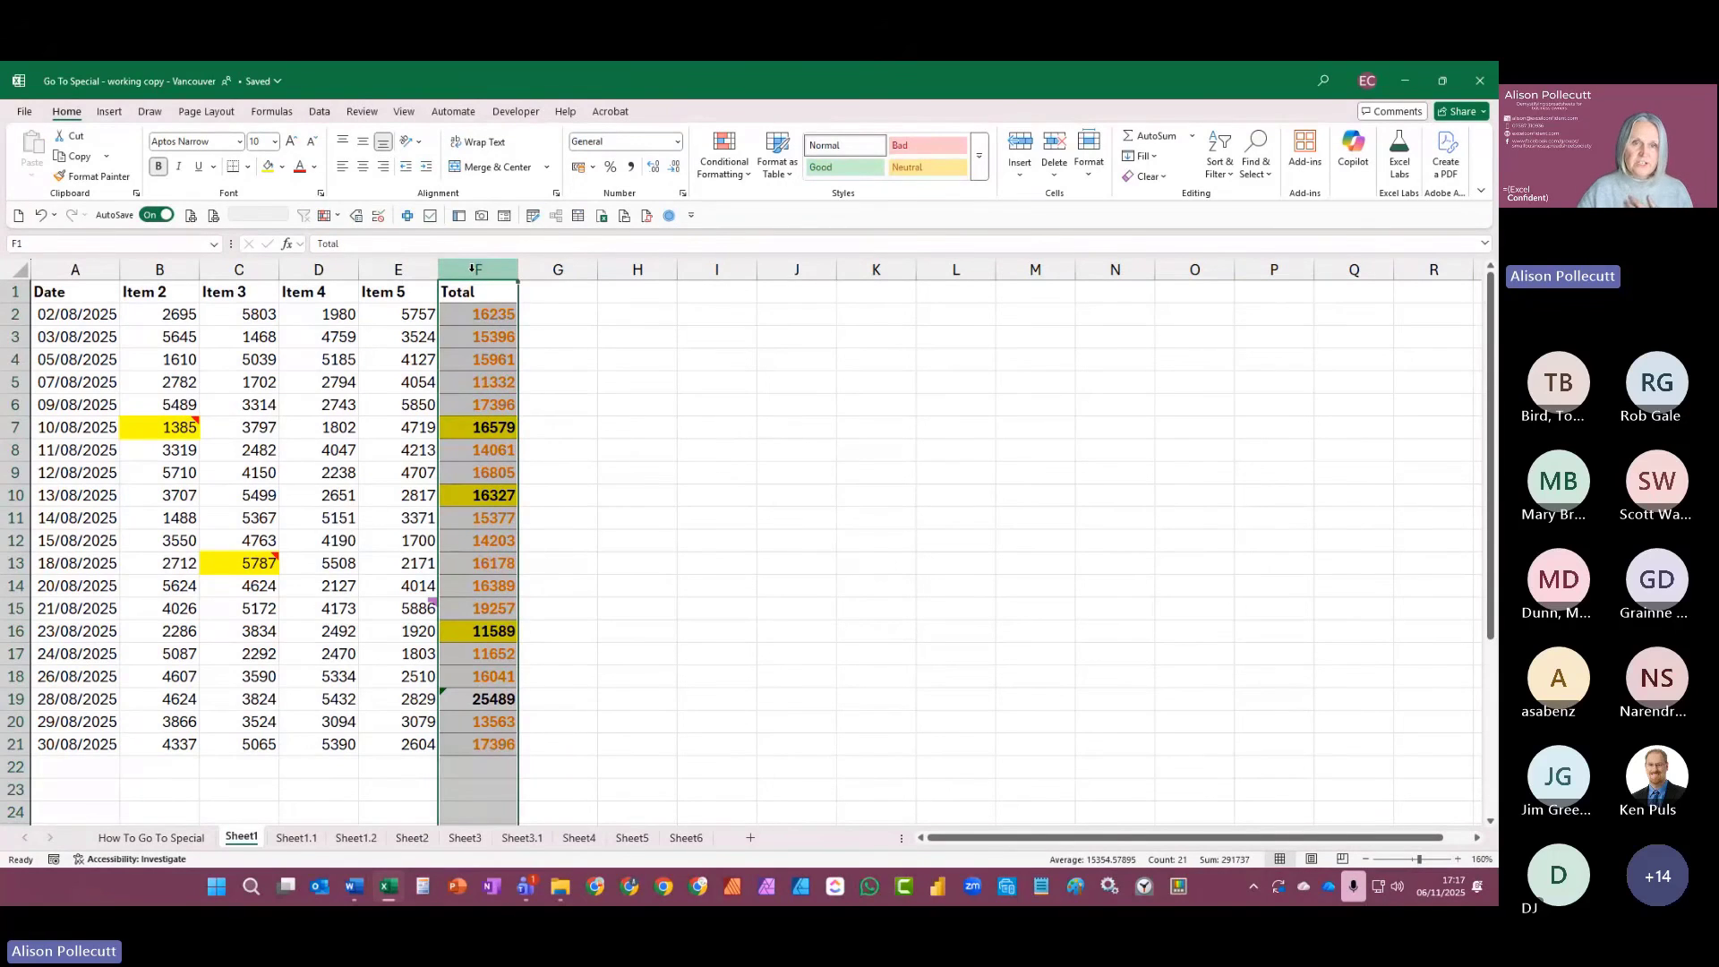
click(668, 218)
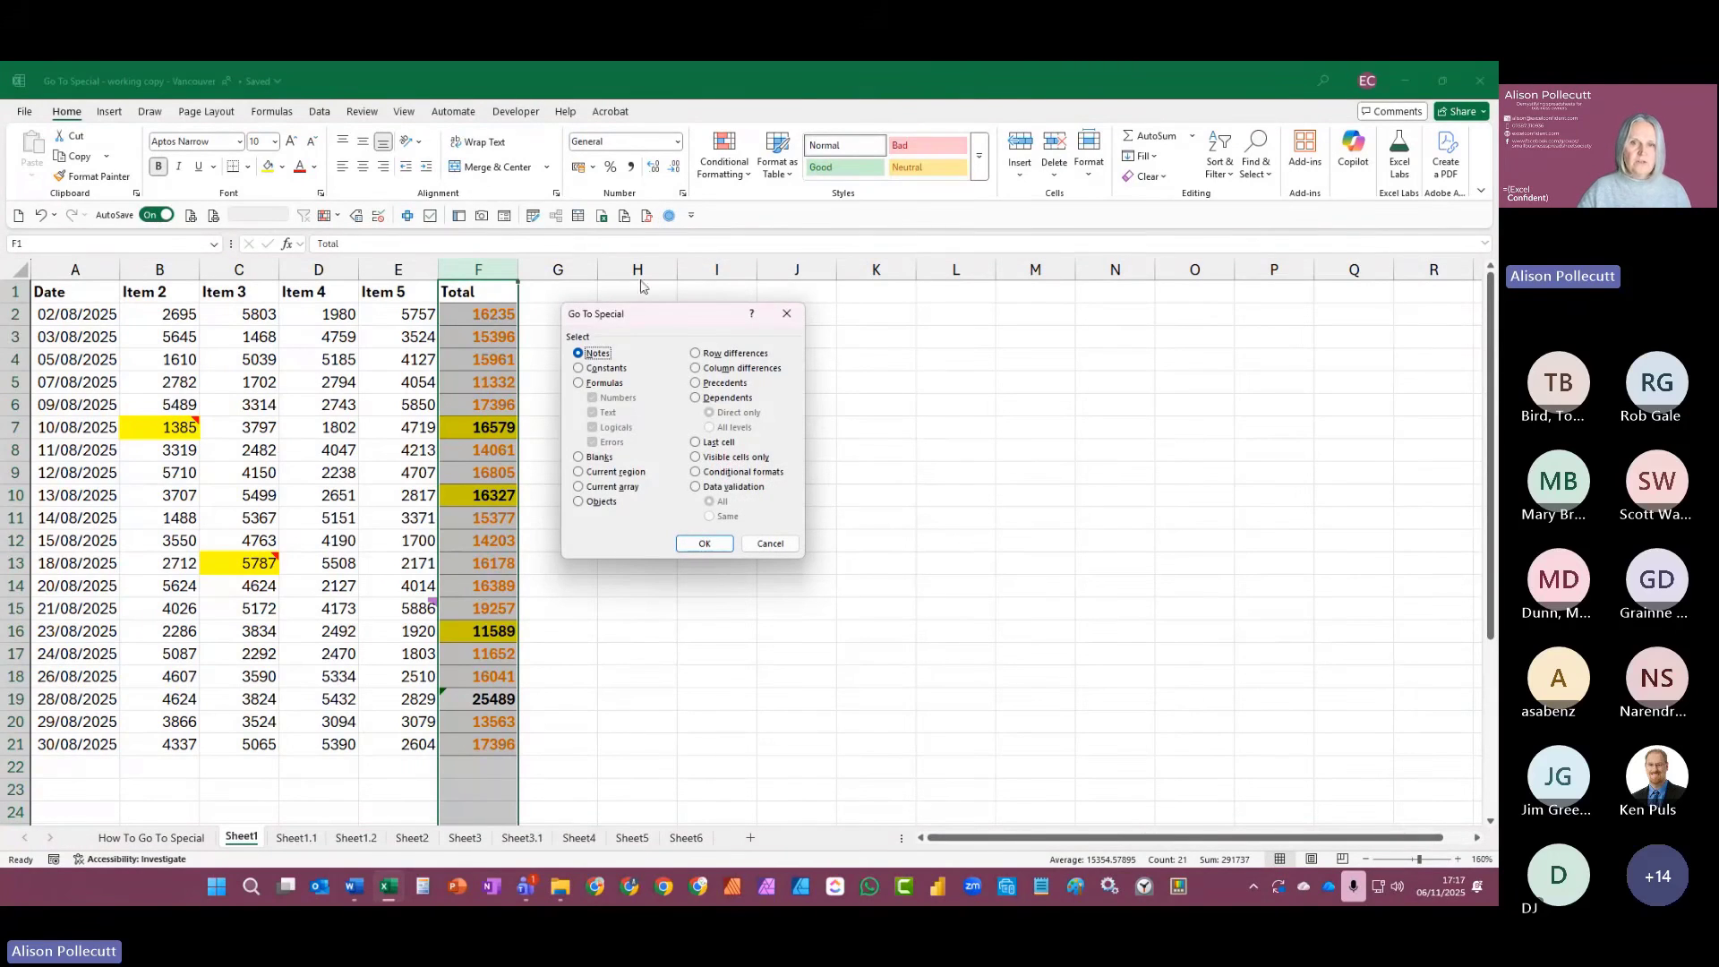
click(606, 369)
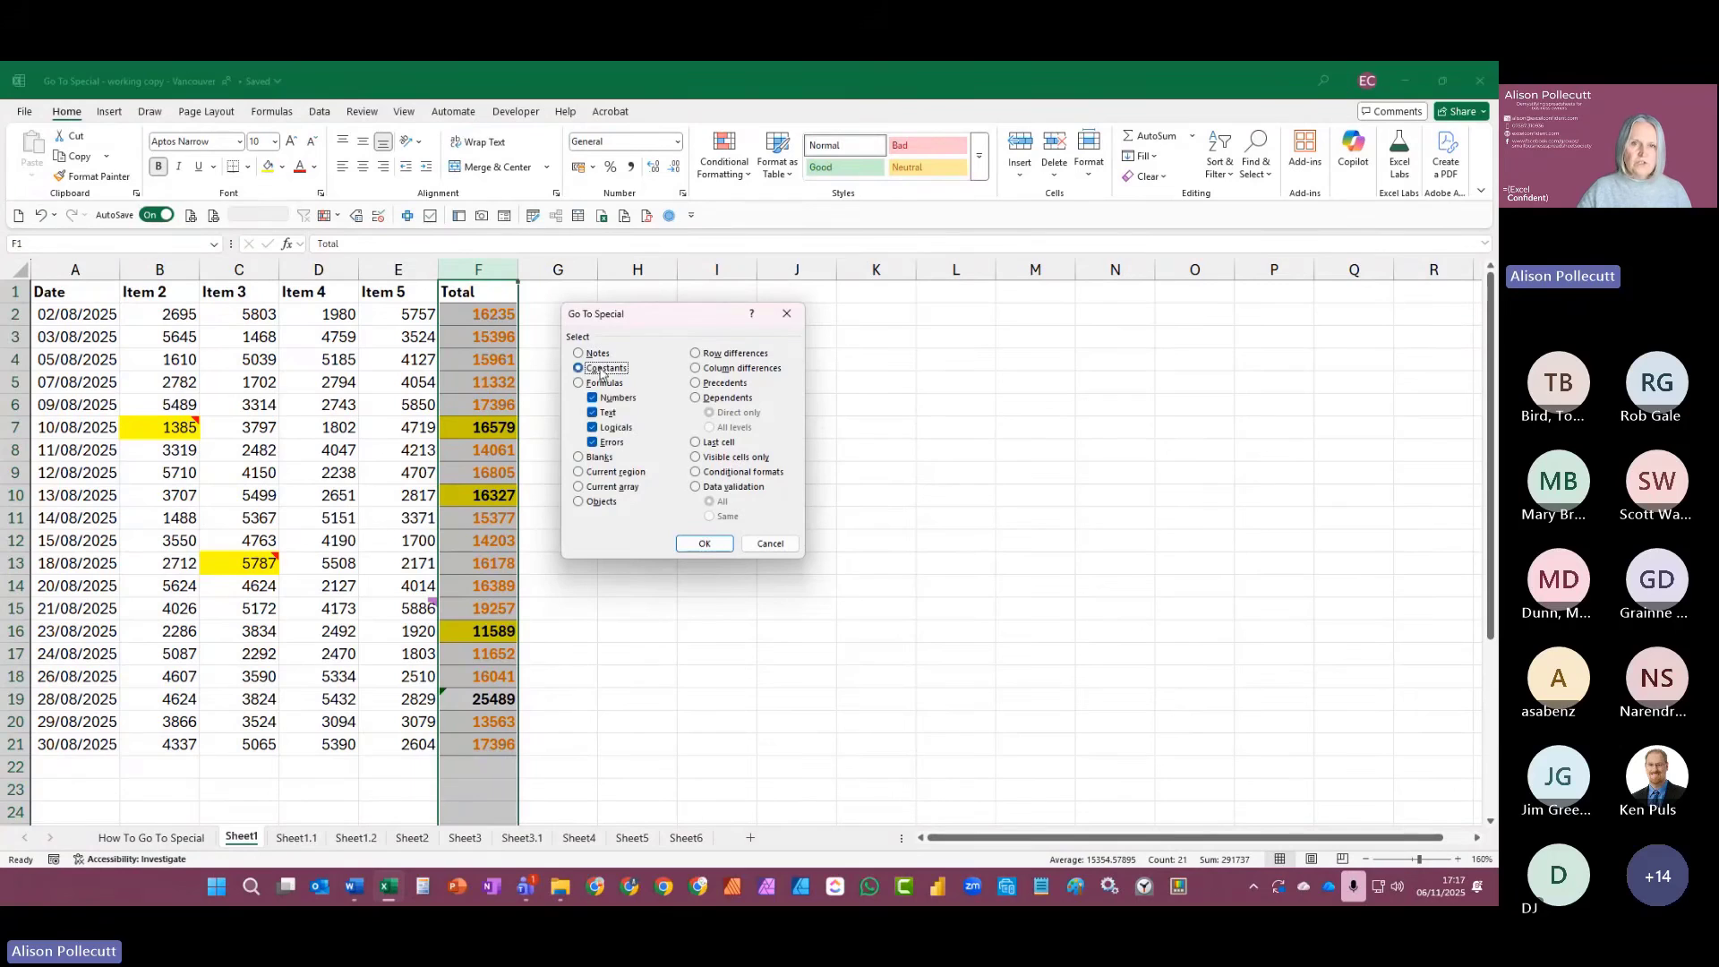
click(616, 398)
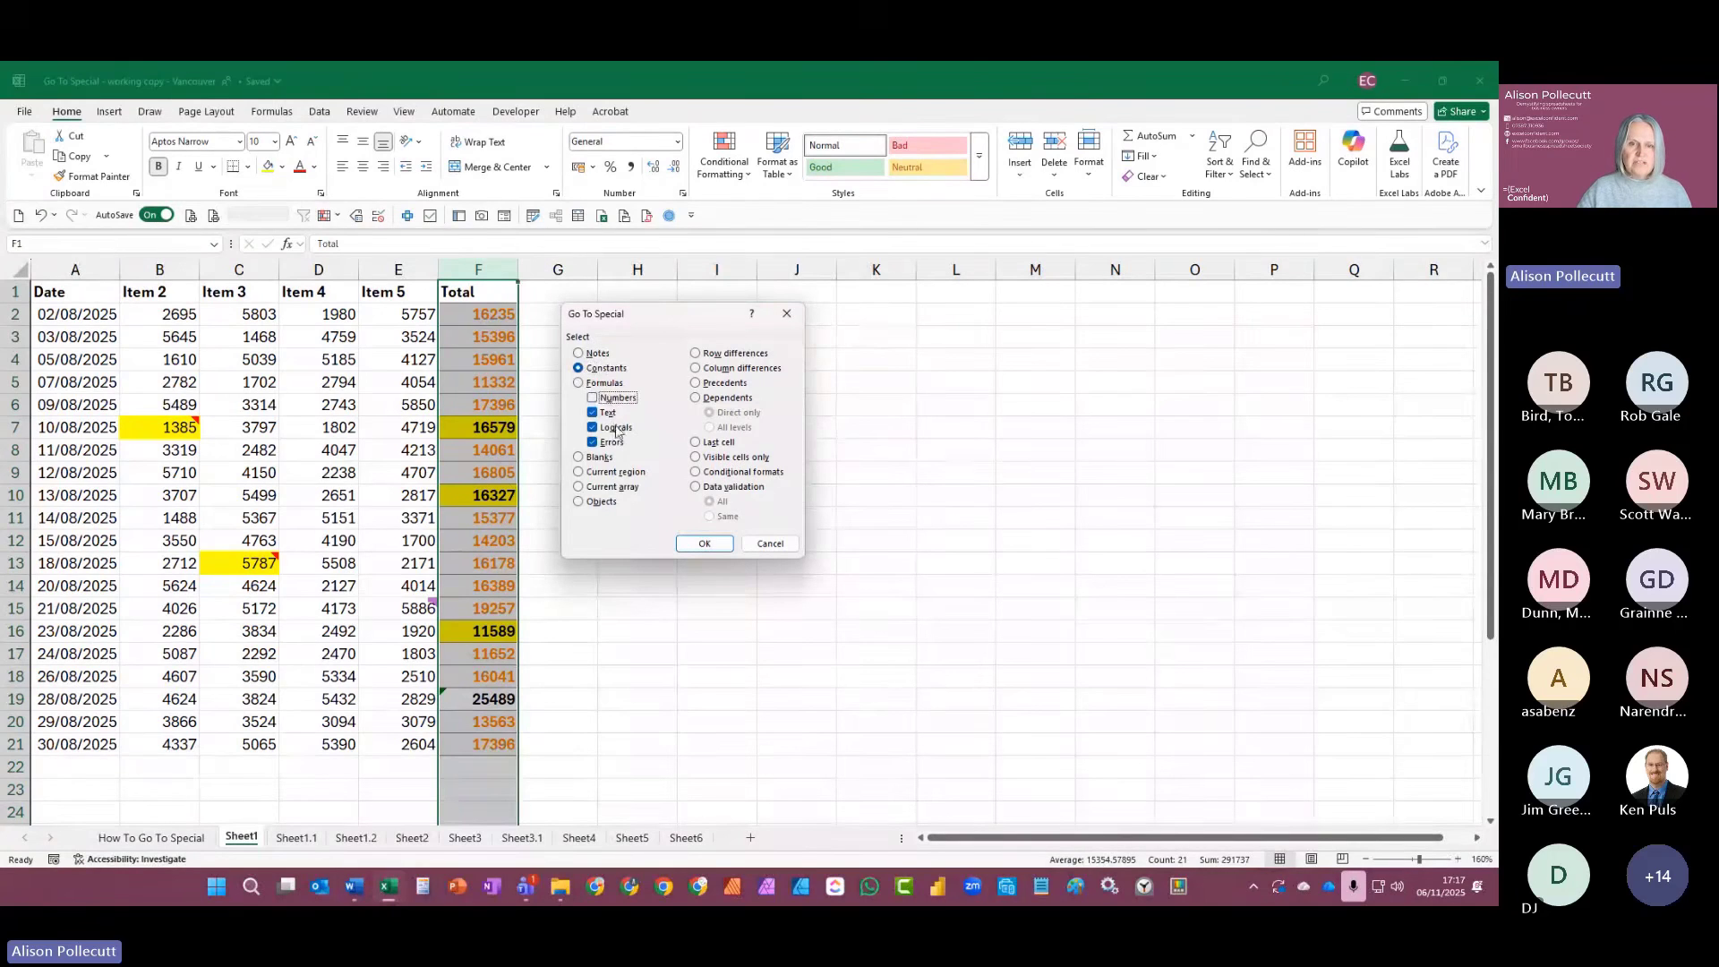
click(616, 428)
click(613, 443)
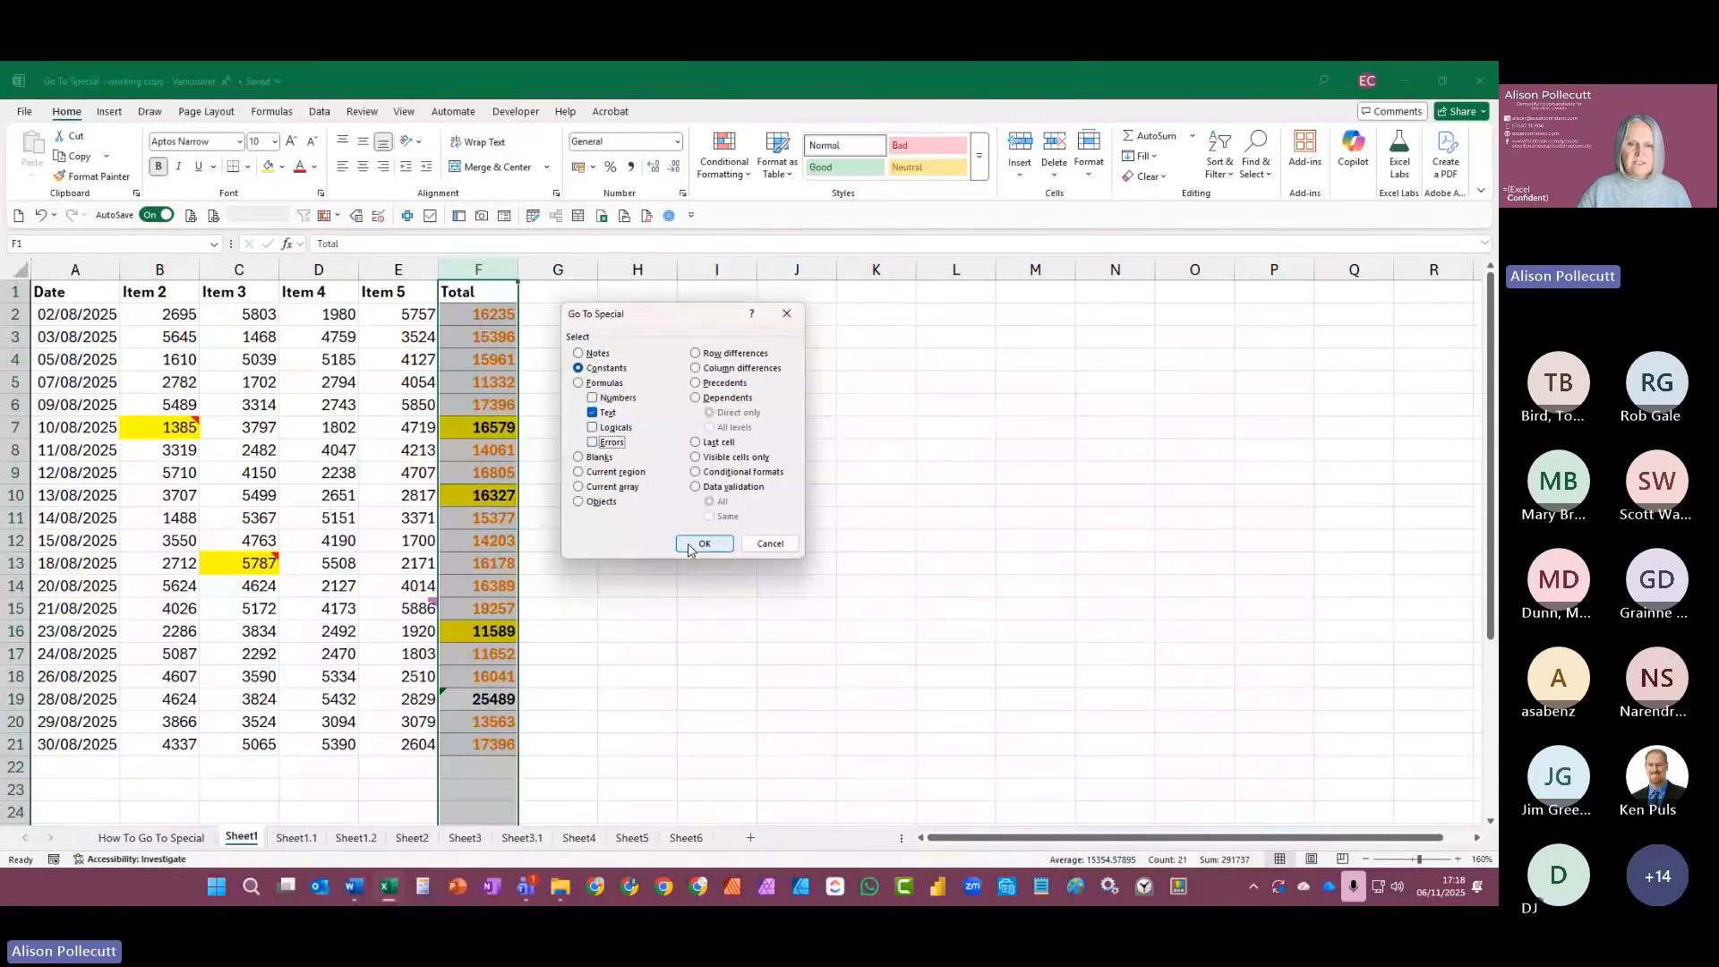
click(689, 543)
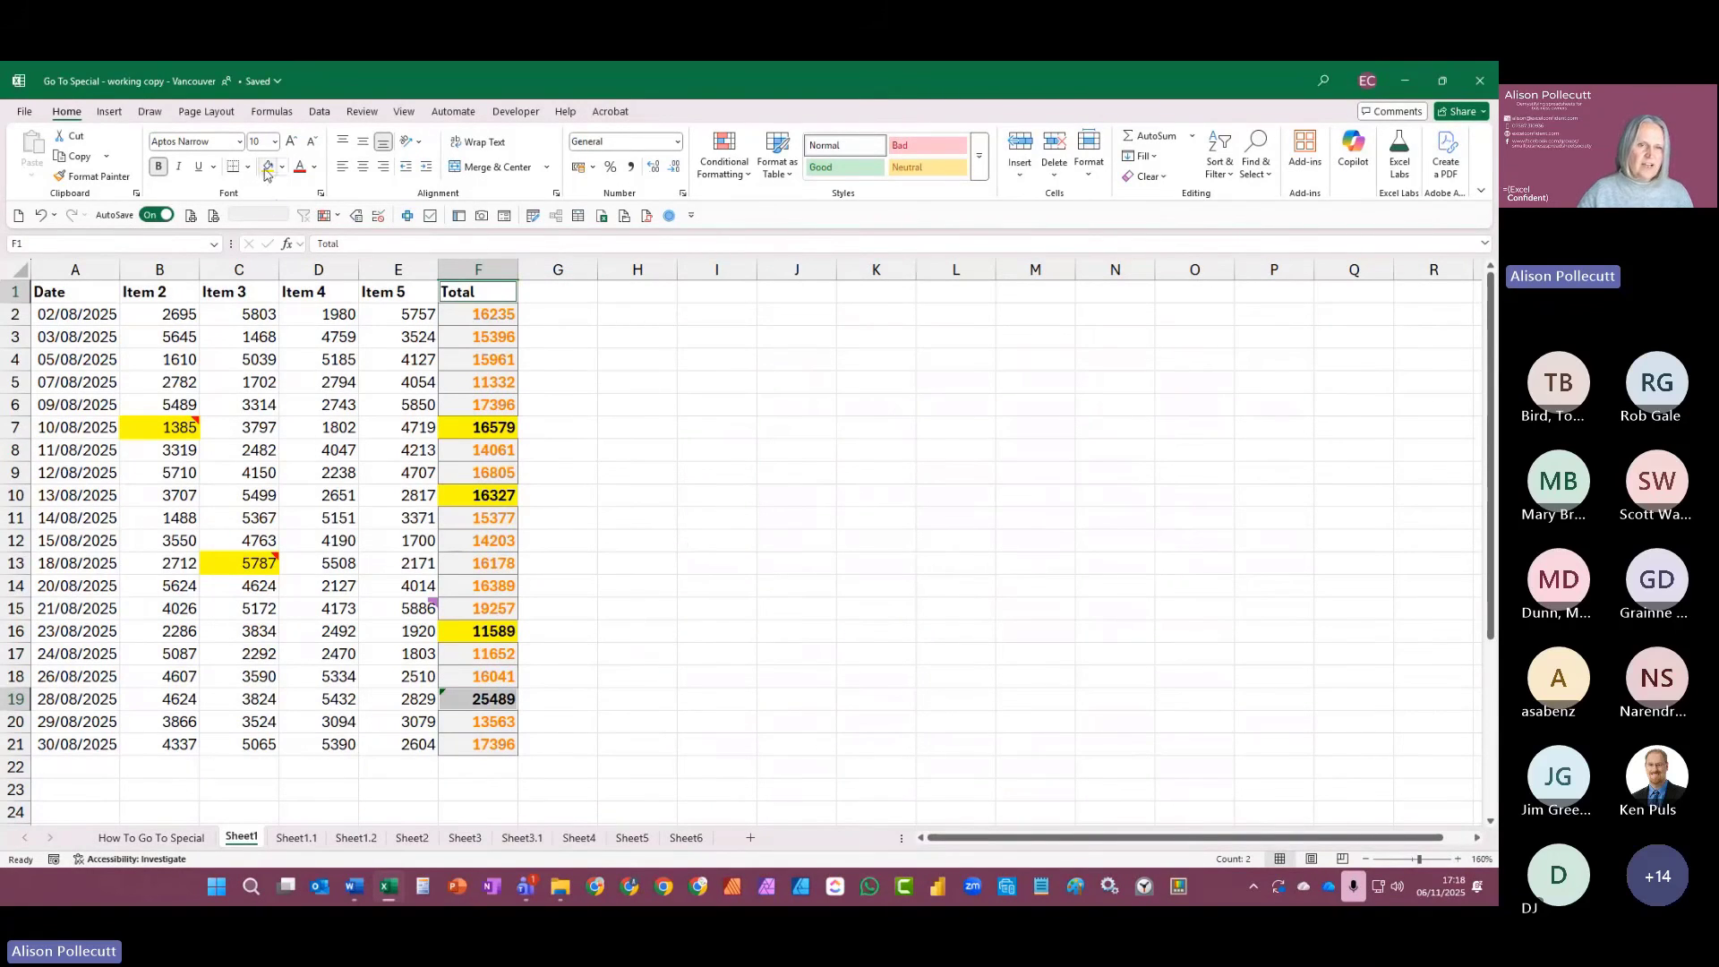
click(190, 218)
click(784, 492)
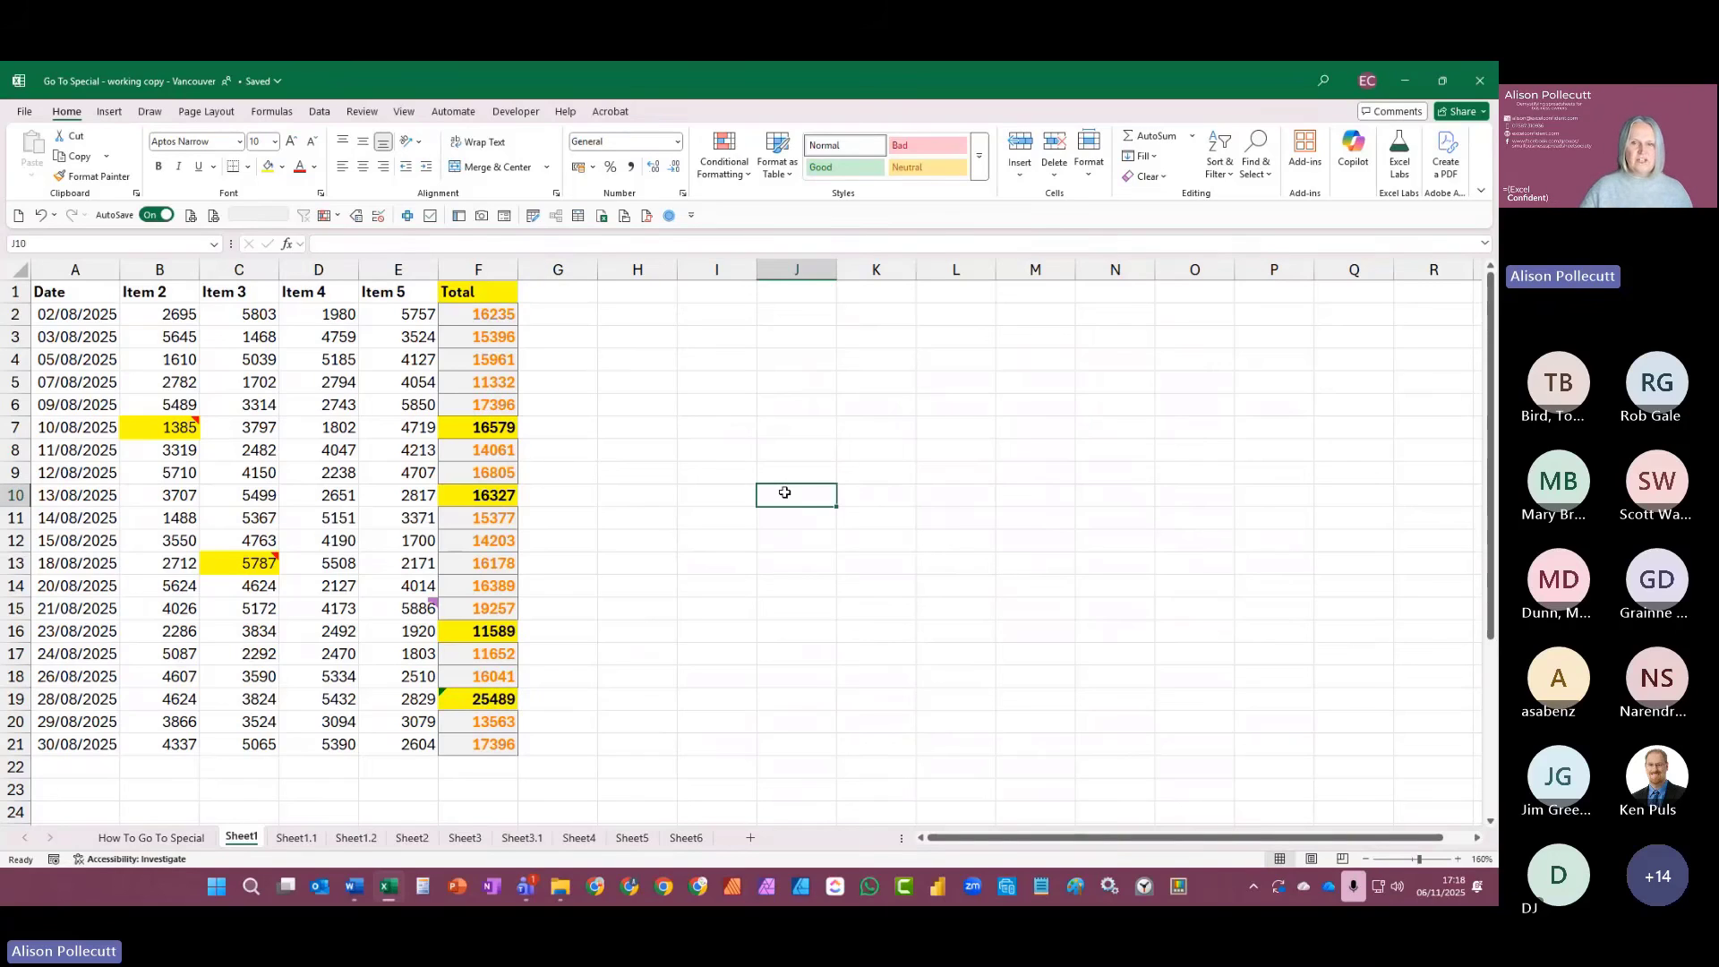
Step: Replace the hard-coded totals in F7 and F10 with the SUM formula copied from F6
click(486, 290)
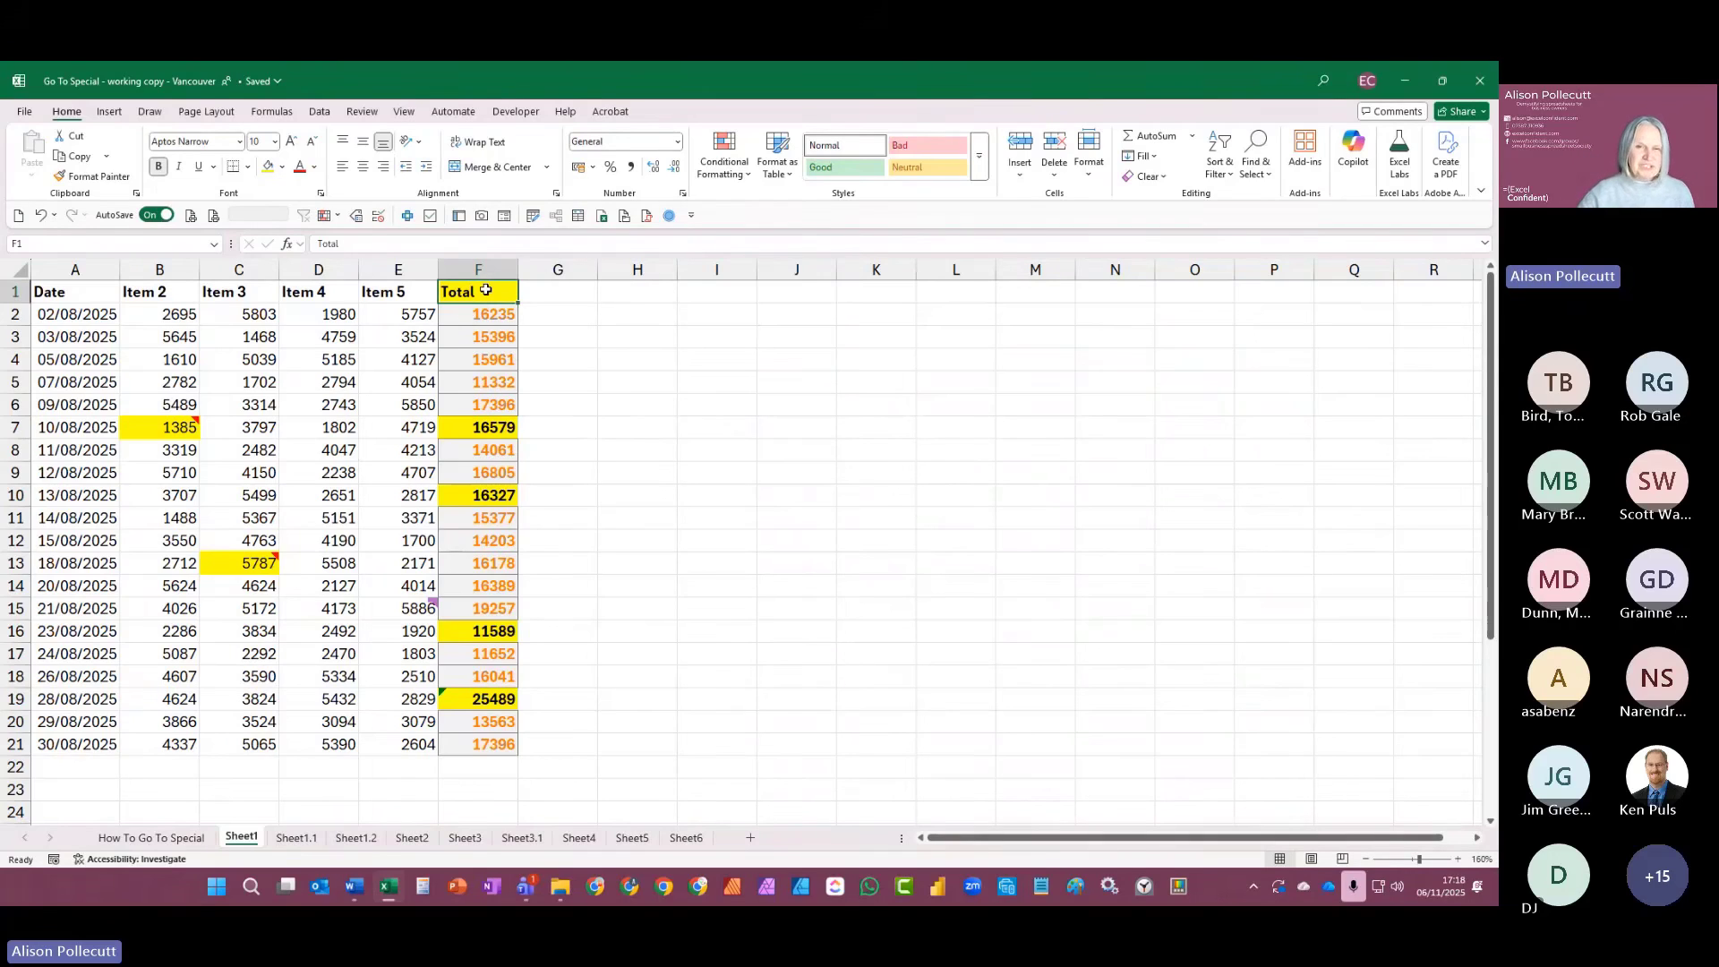
click(479, 428)
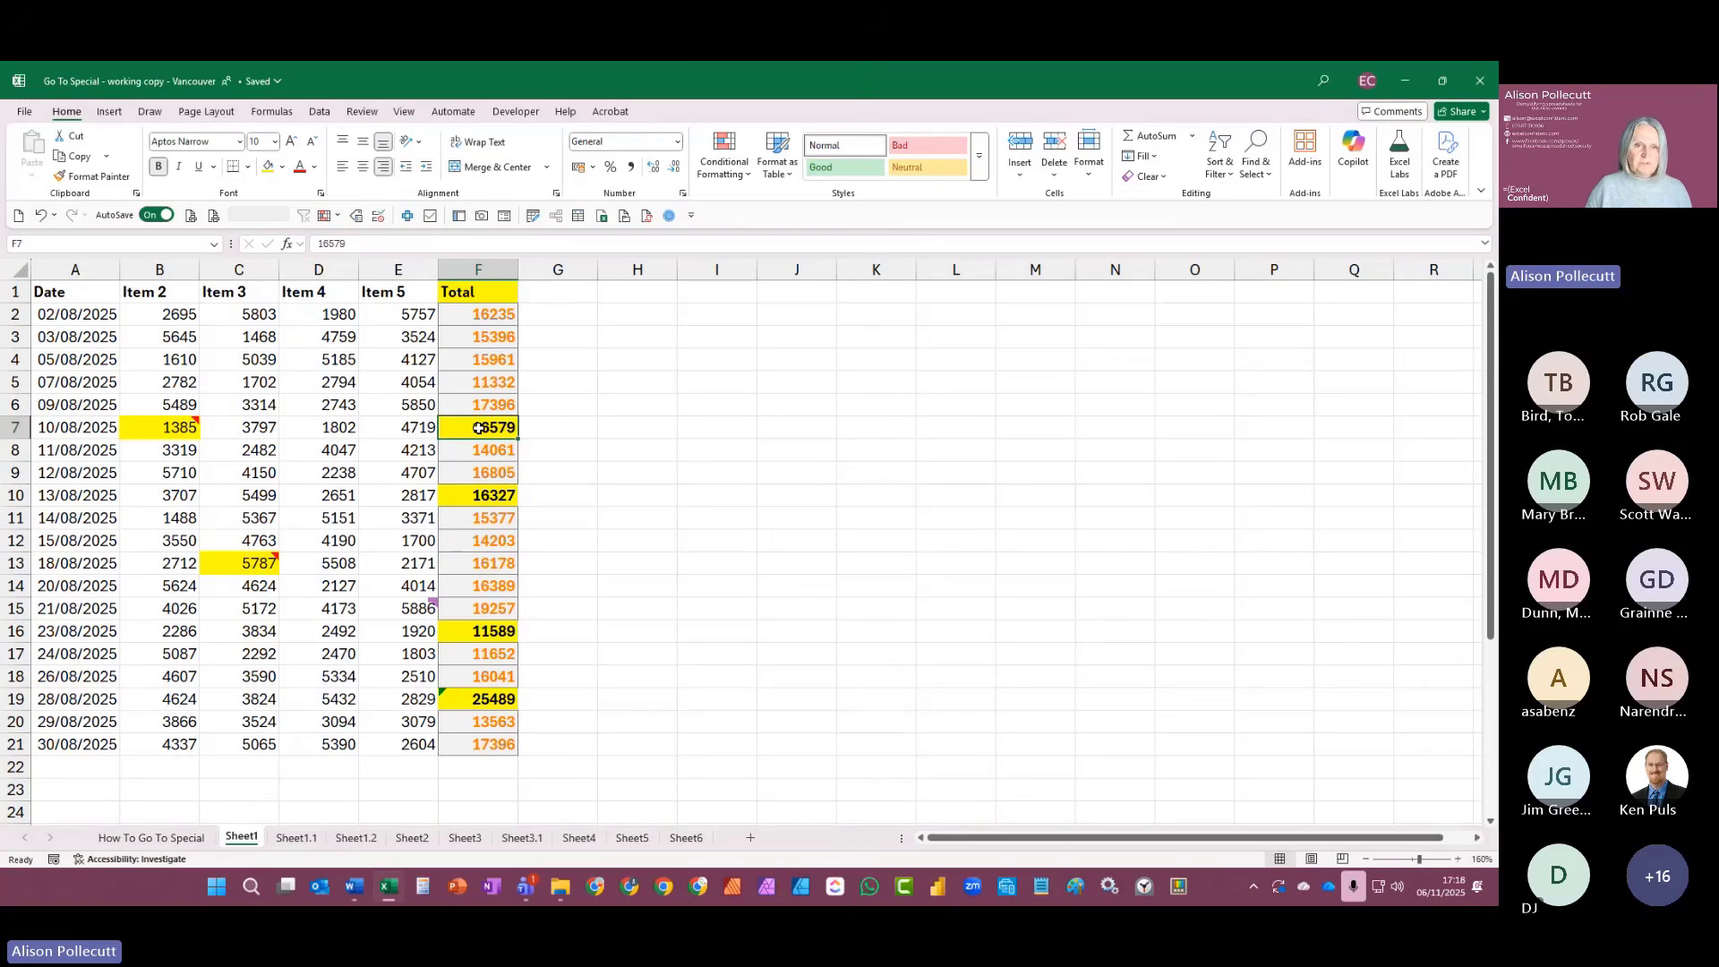
key(Up)
key(ctrl+c)
key(Down)
key(ctrl+v)
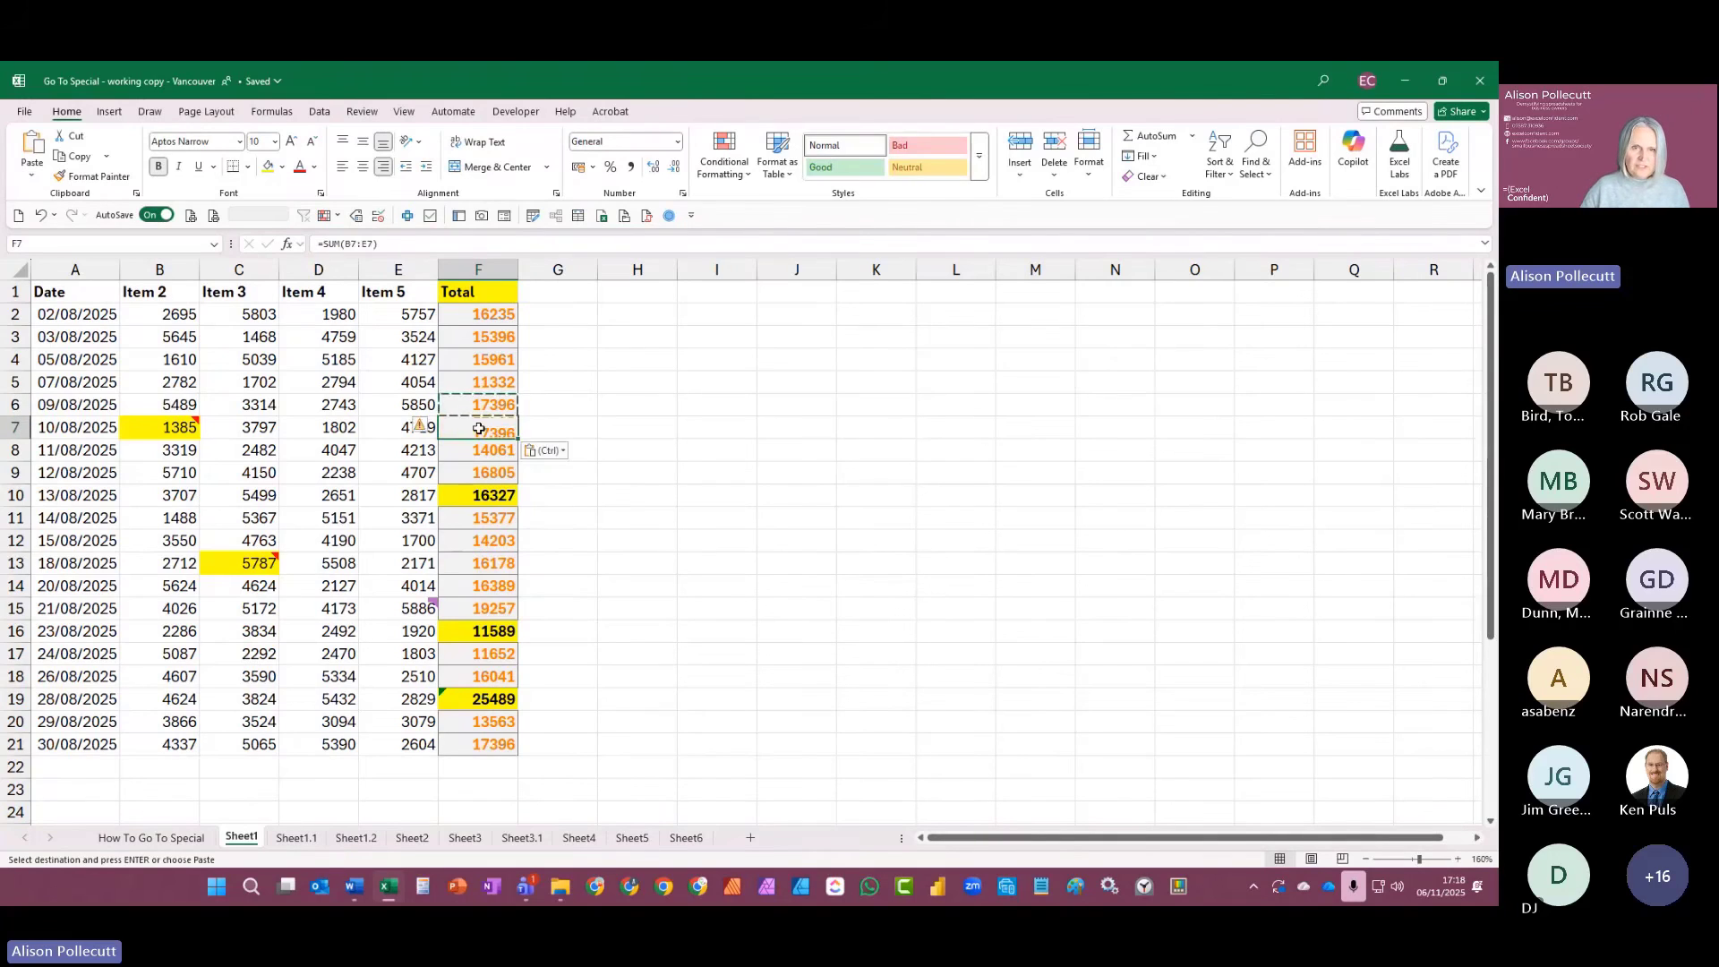
key(Down)
key(Down)
key(Down)
key(ctrl+v)
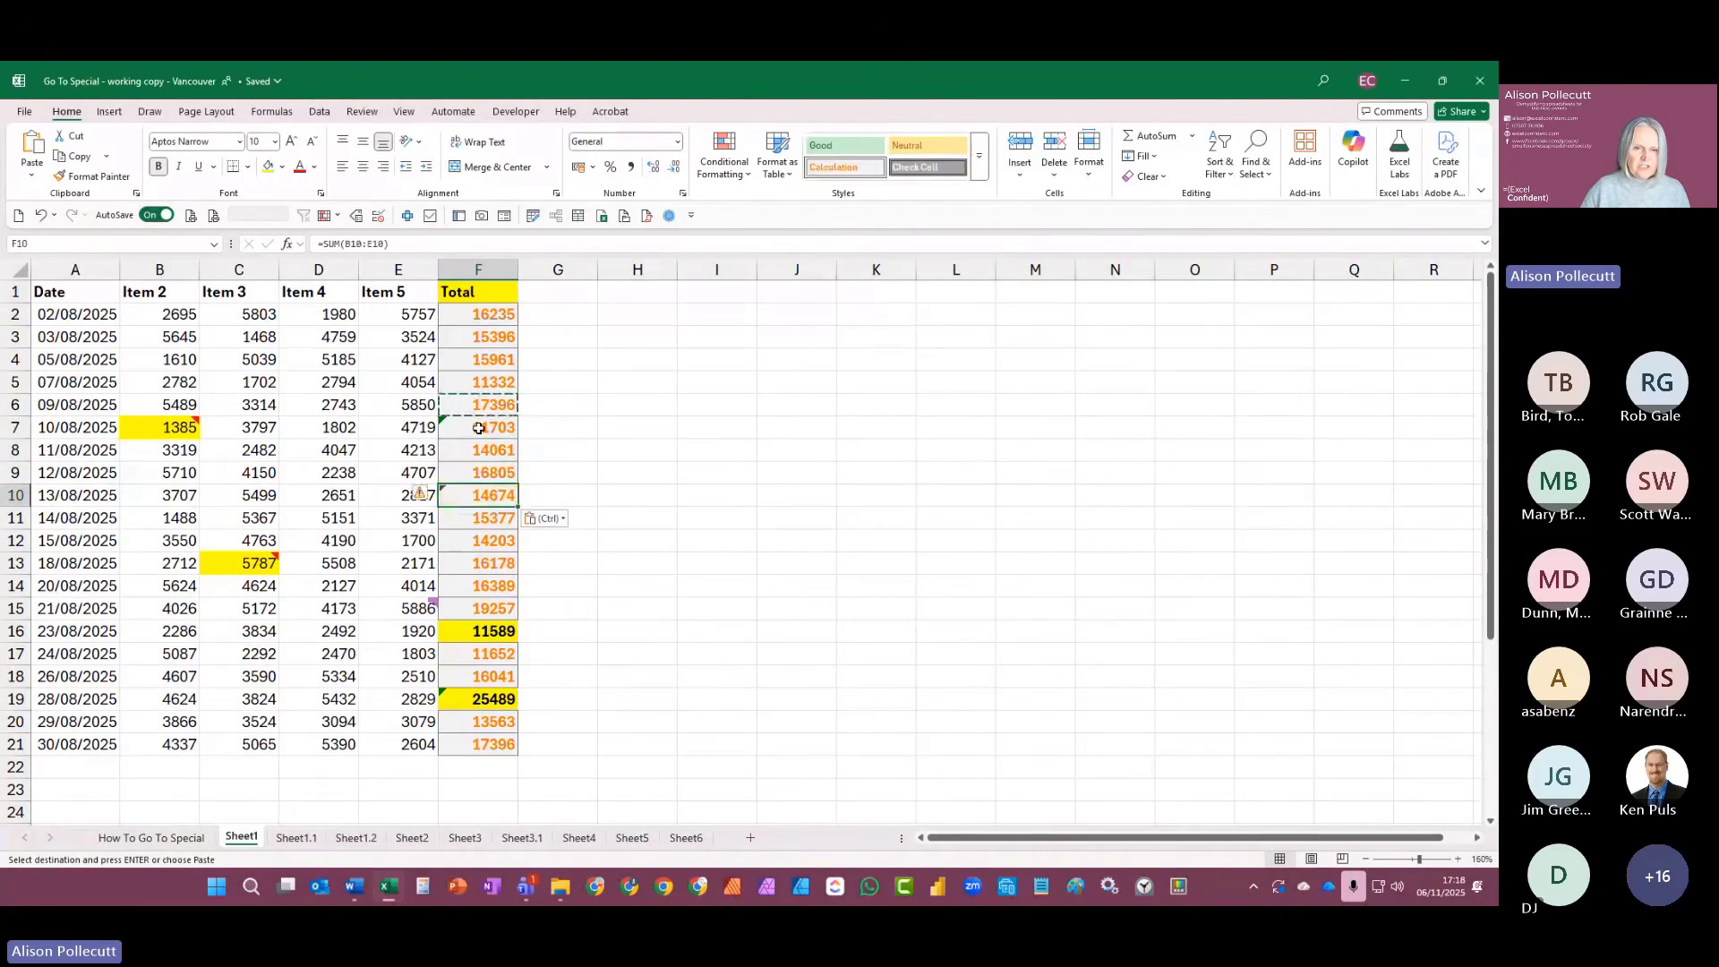
Step: Paste the copied SUM formula over the hard-coded totals in F16 and F19 and end the copy mode
key(Down)
key(Down)
key(Down)
key(Down)
key(Down)
key(Down)
key(ctrl+v)
key(Down)
key(Down)
key(Down)
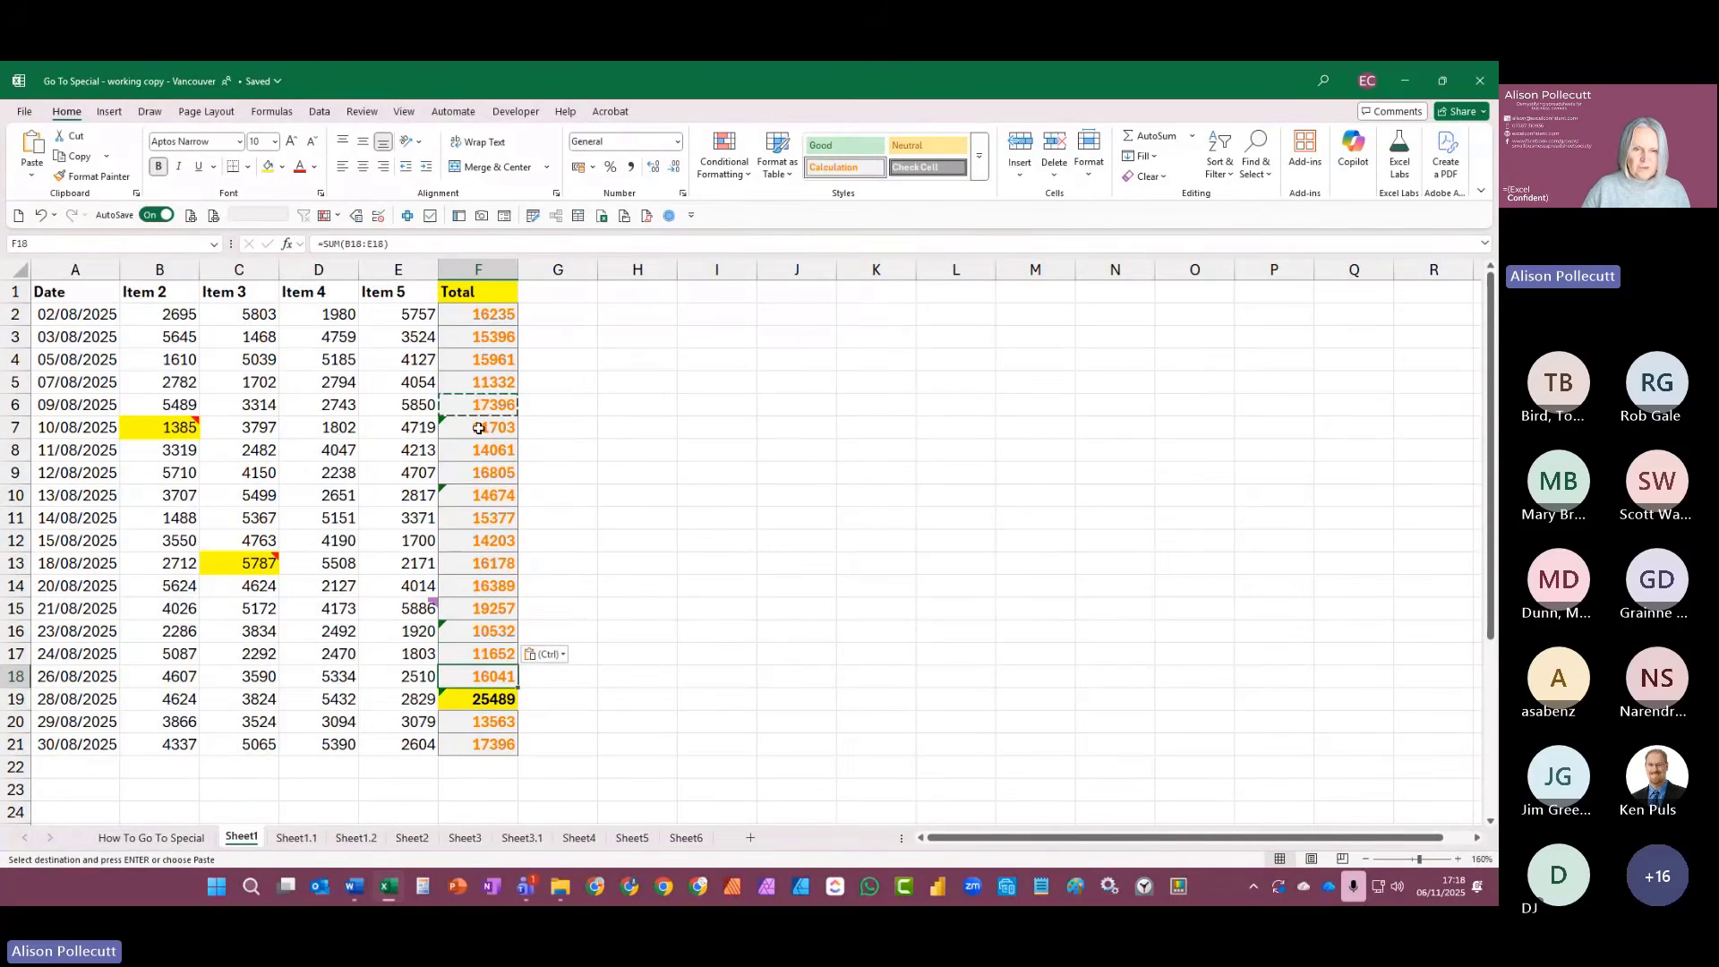
key(ctrl+v)
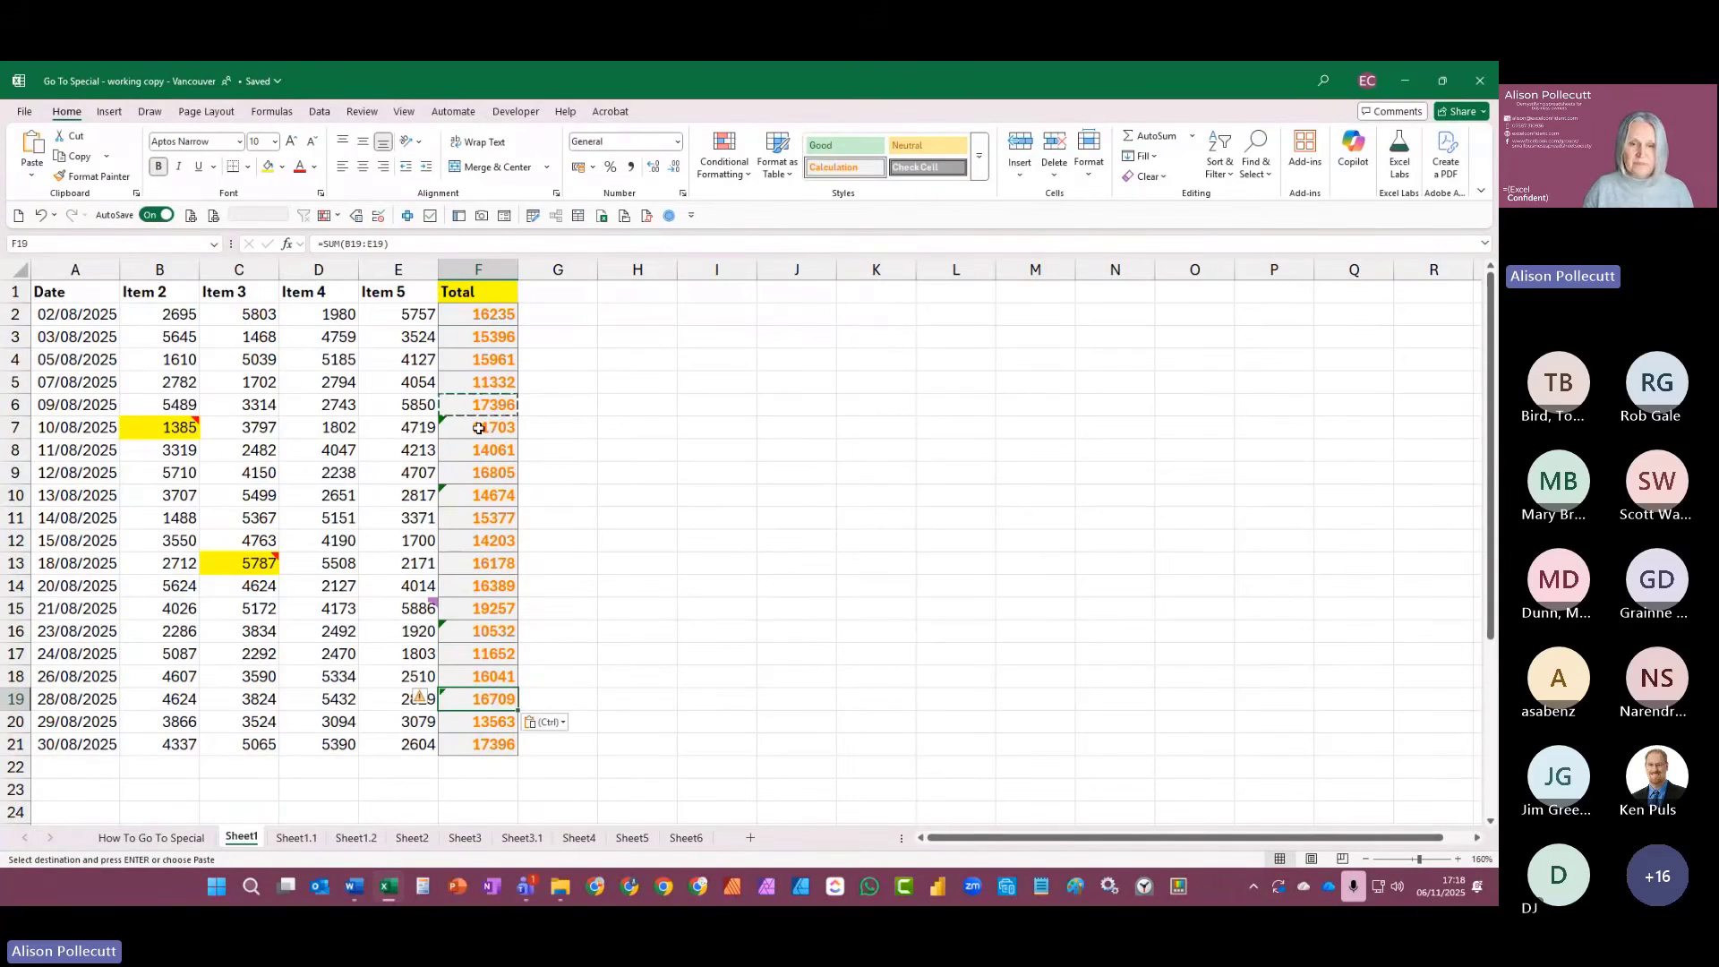
key(Right)
key(Escape)
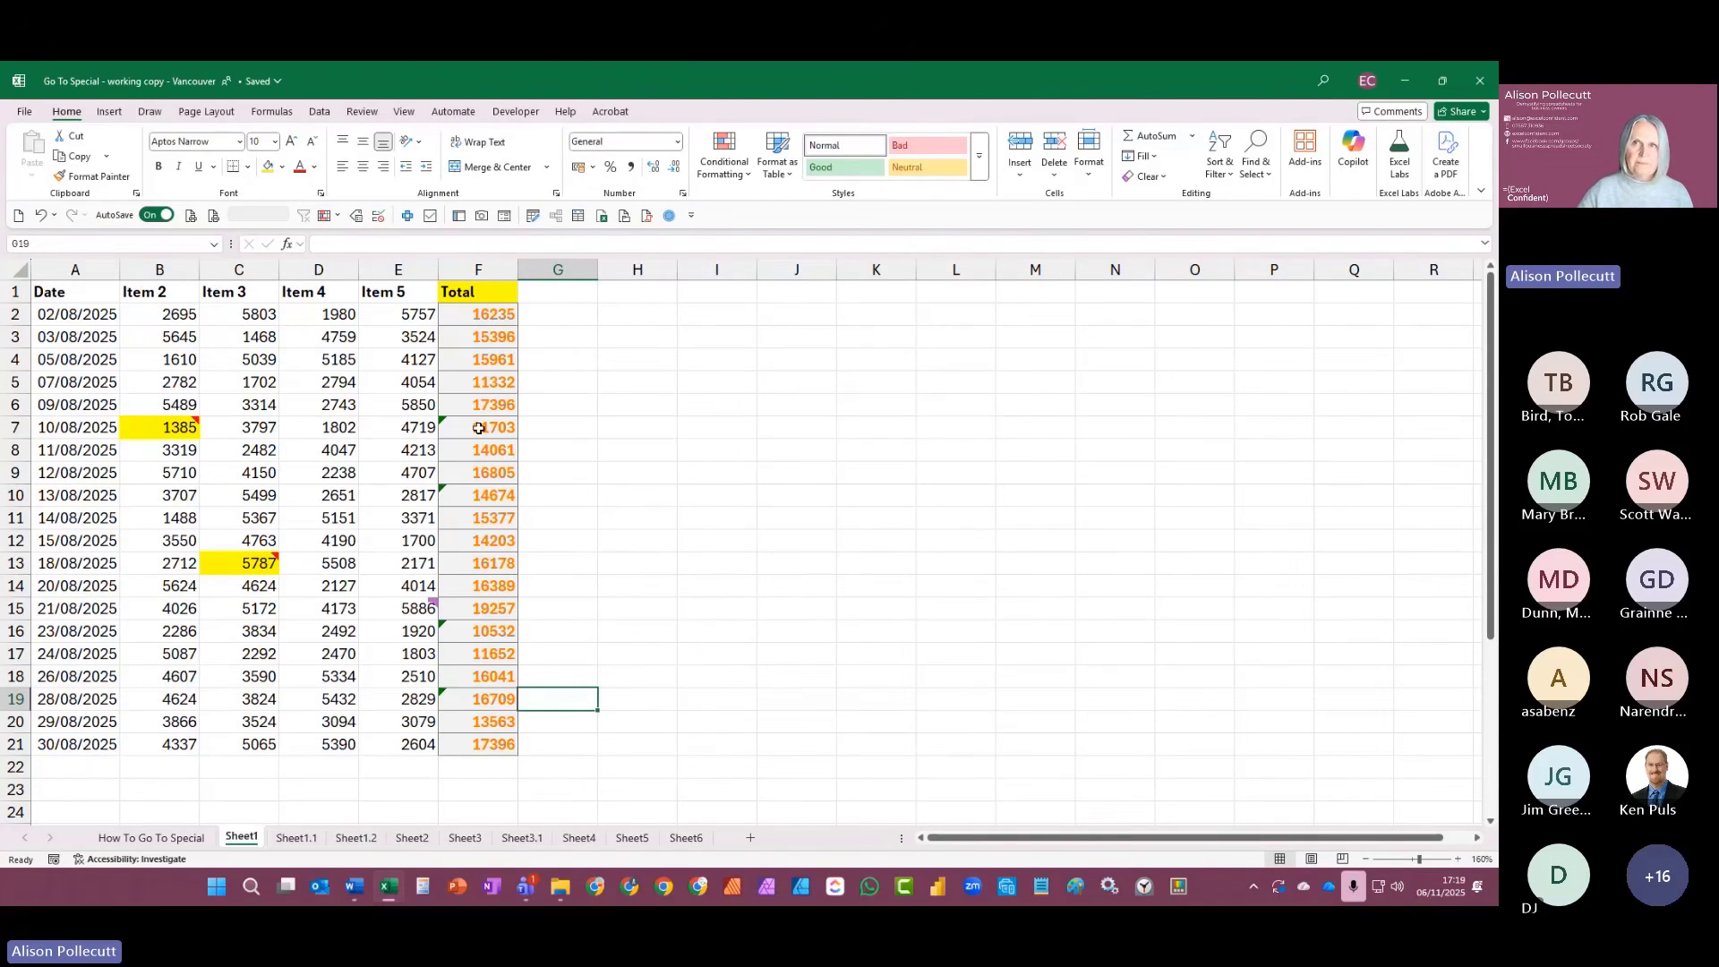
Step: On Sheet1.1, use Go To Special to select only the formulas that return logical values
click(295, 839)
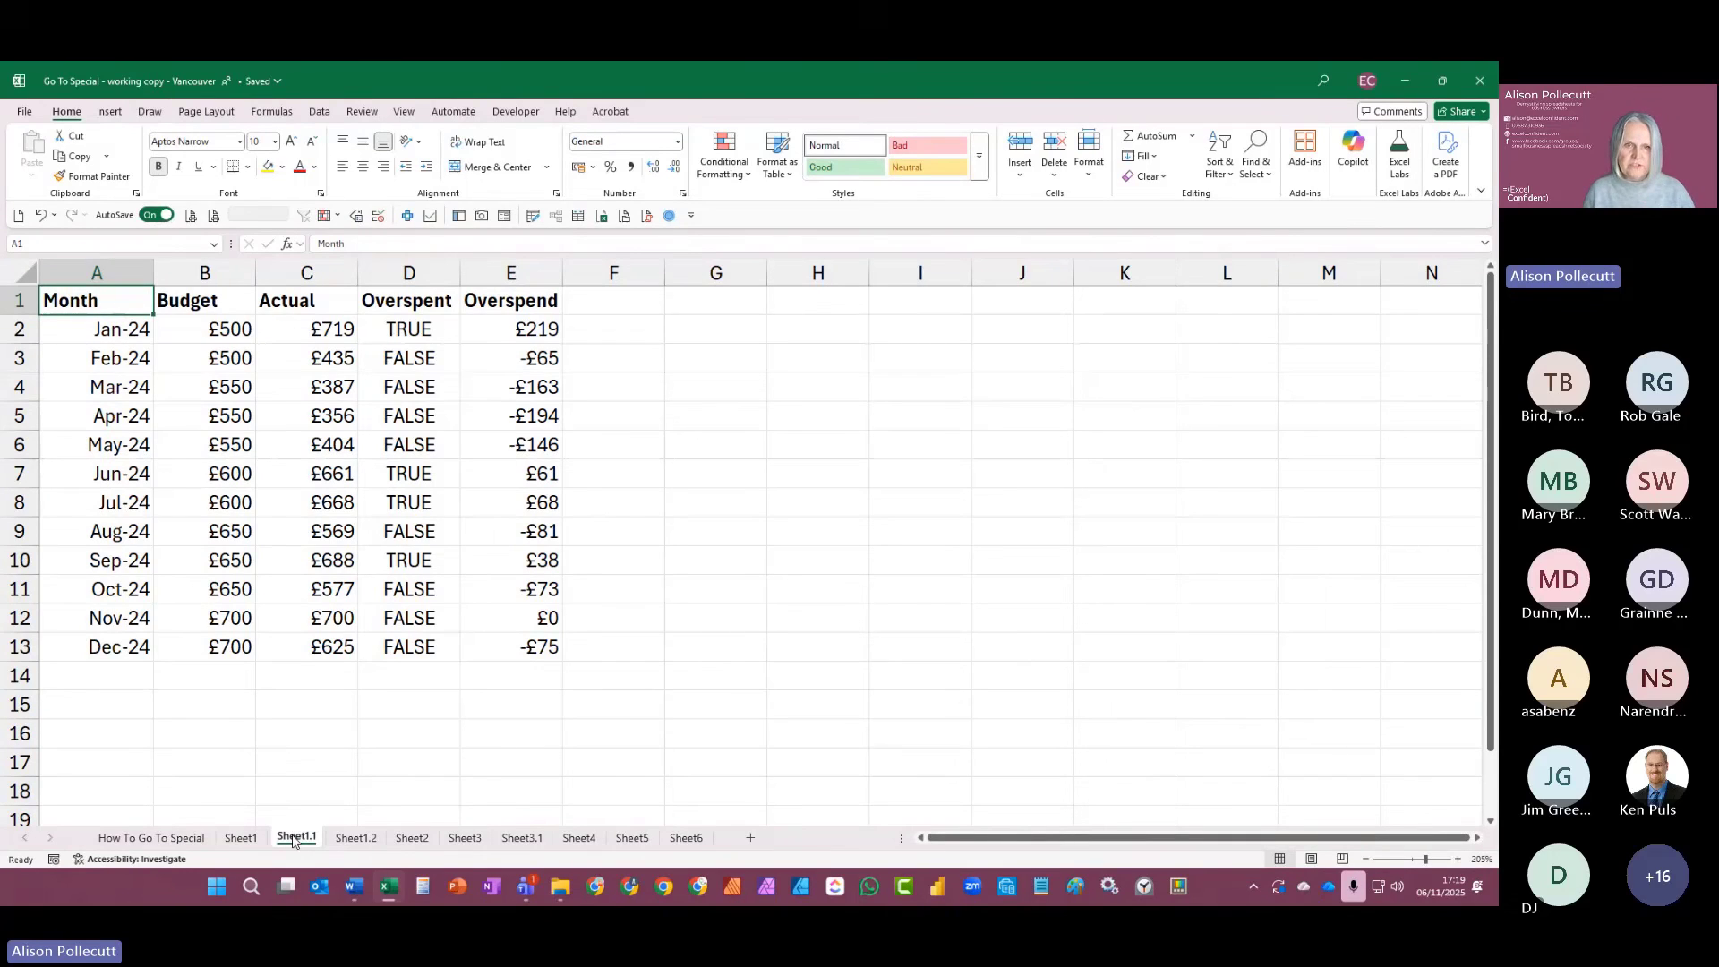
key(ctrl+g)
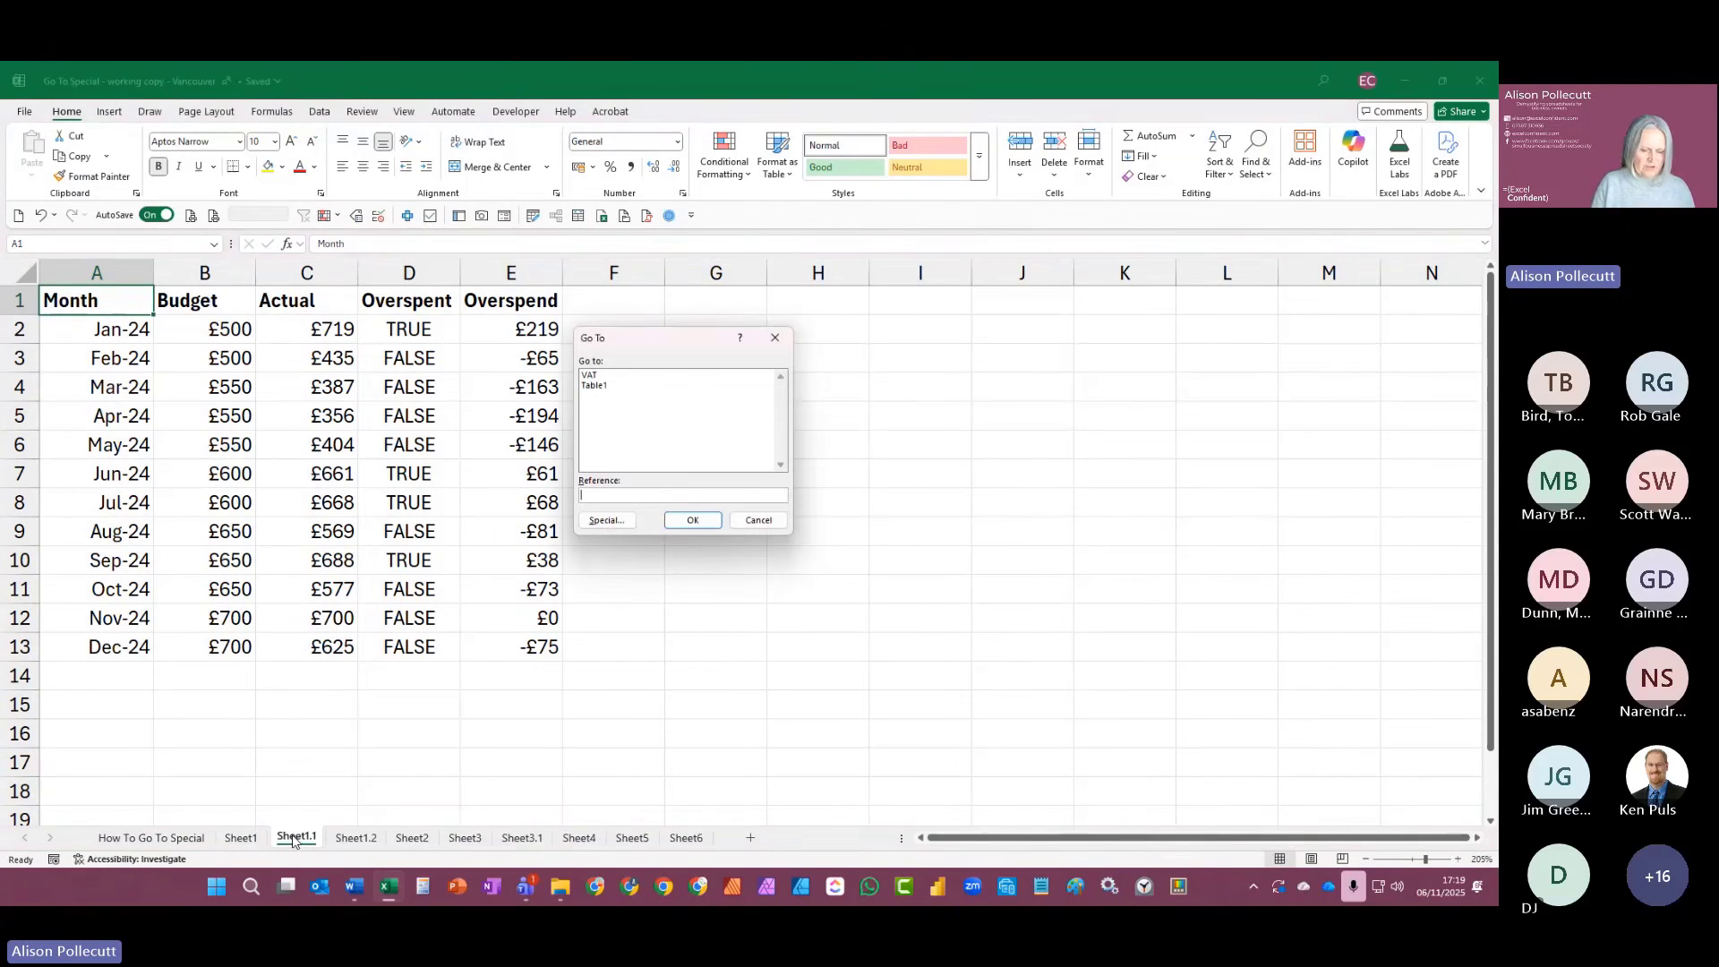
key(alt+s)
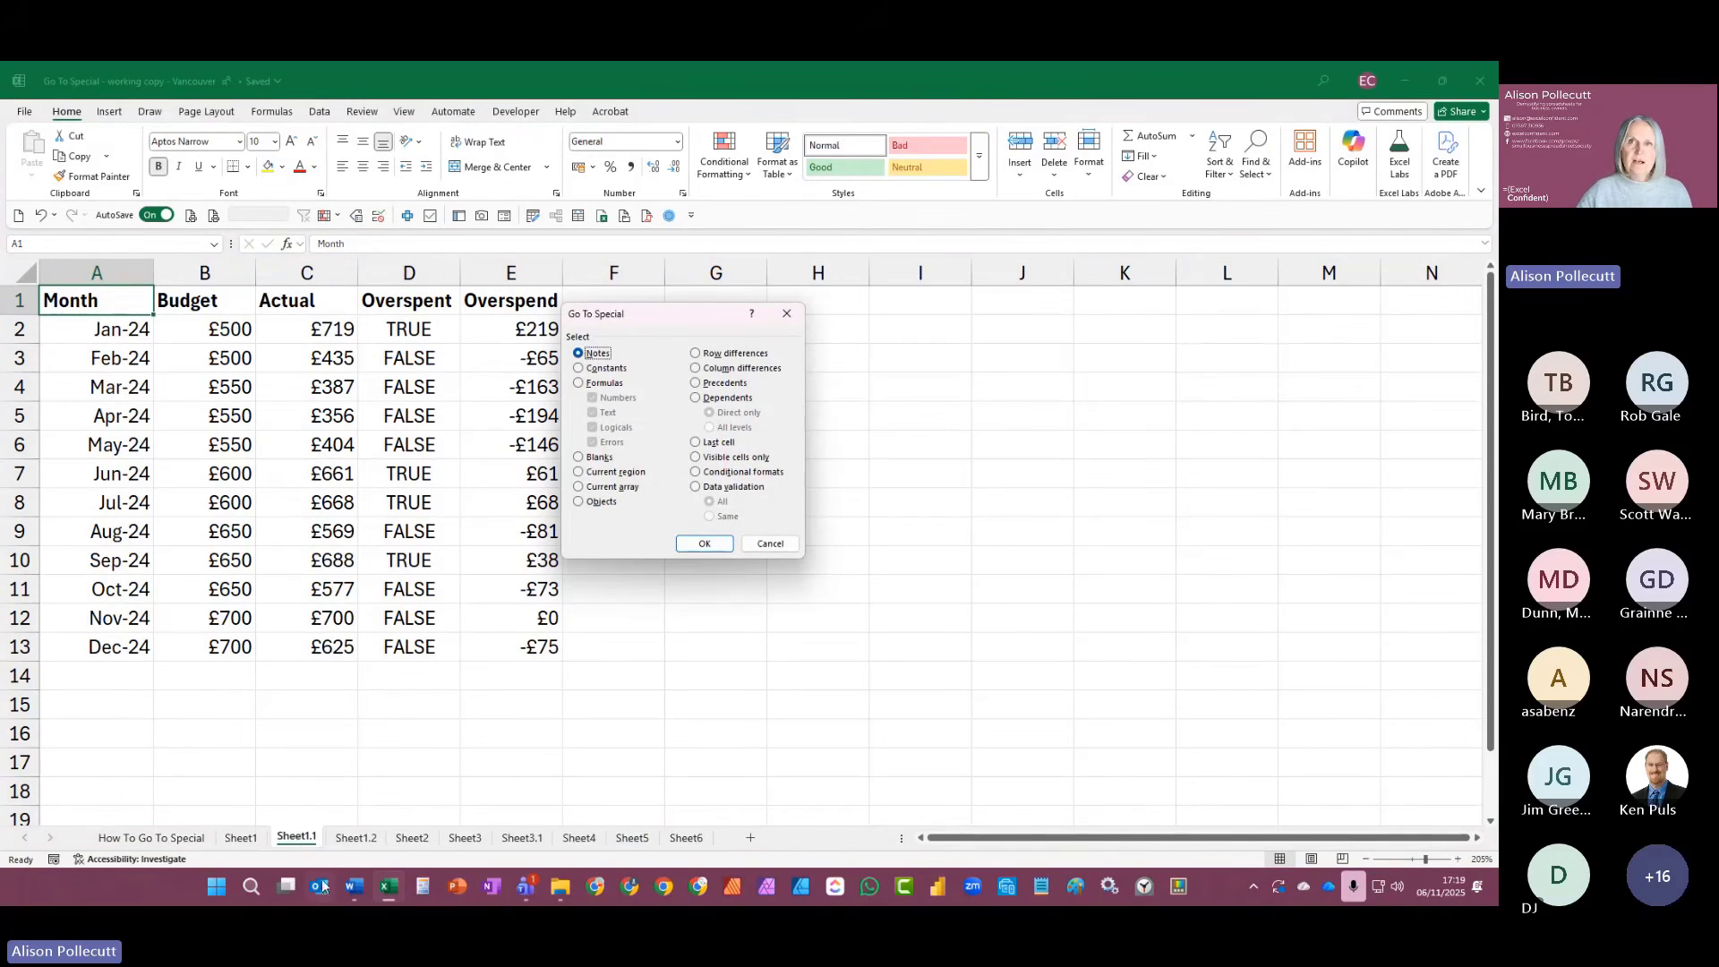
click(591, 384)
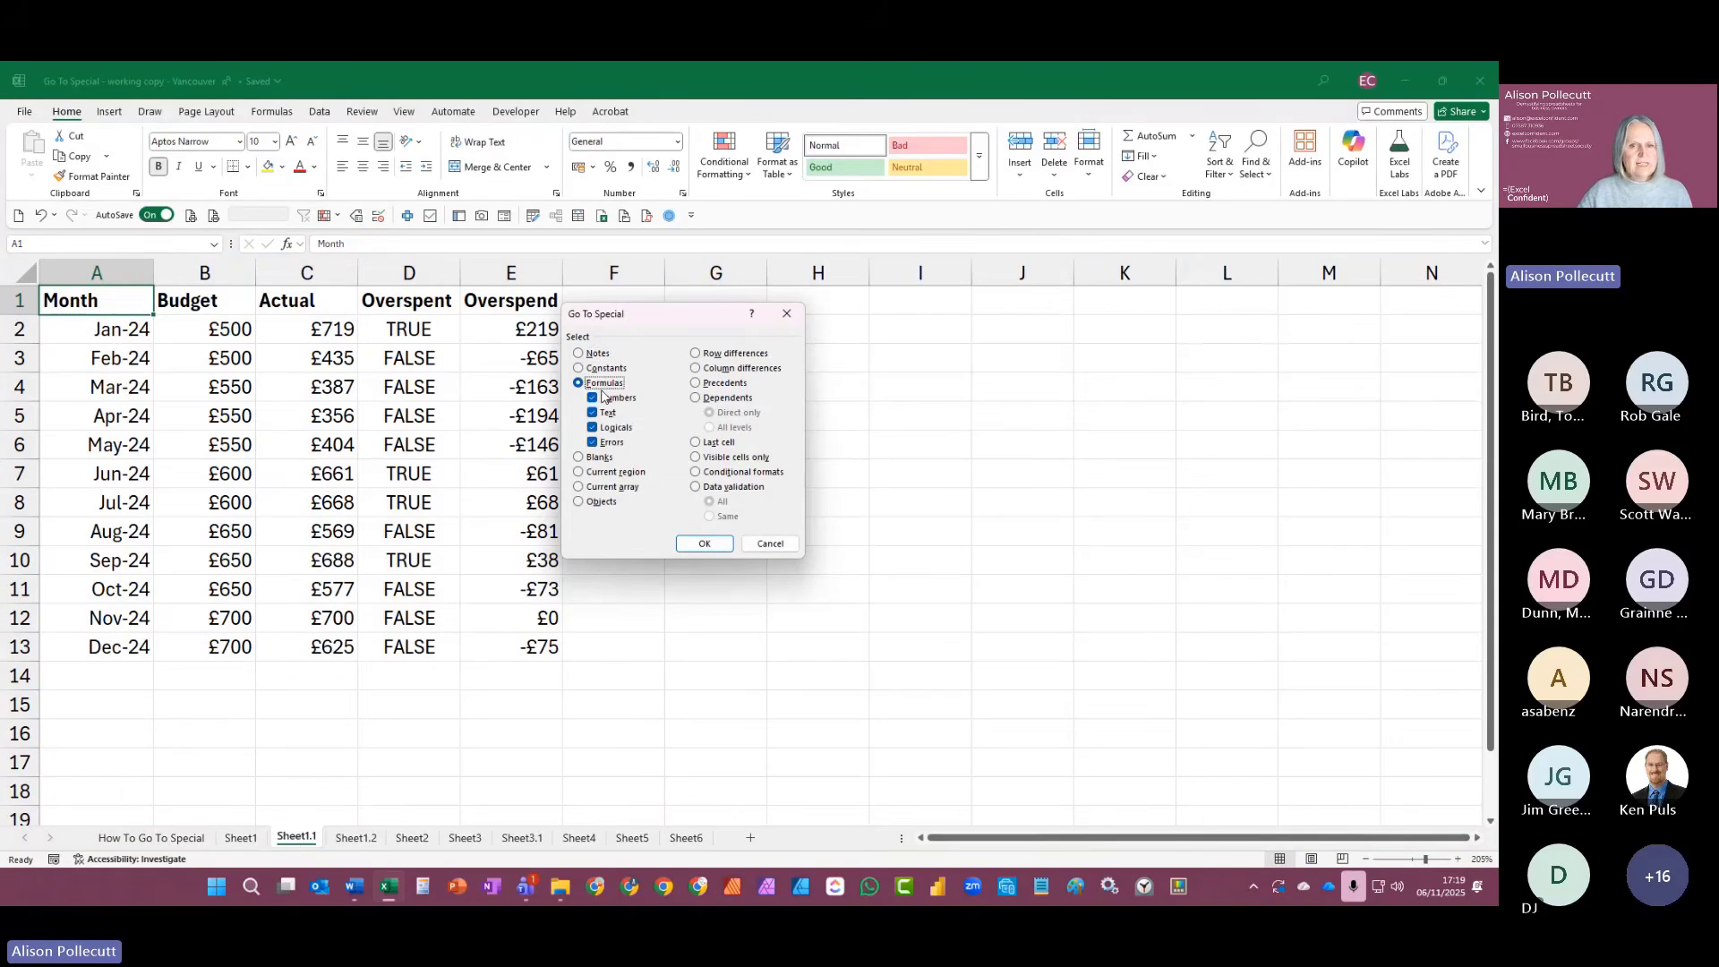
click(615, 399)
click(609, 414)
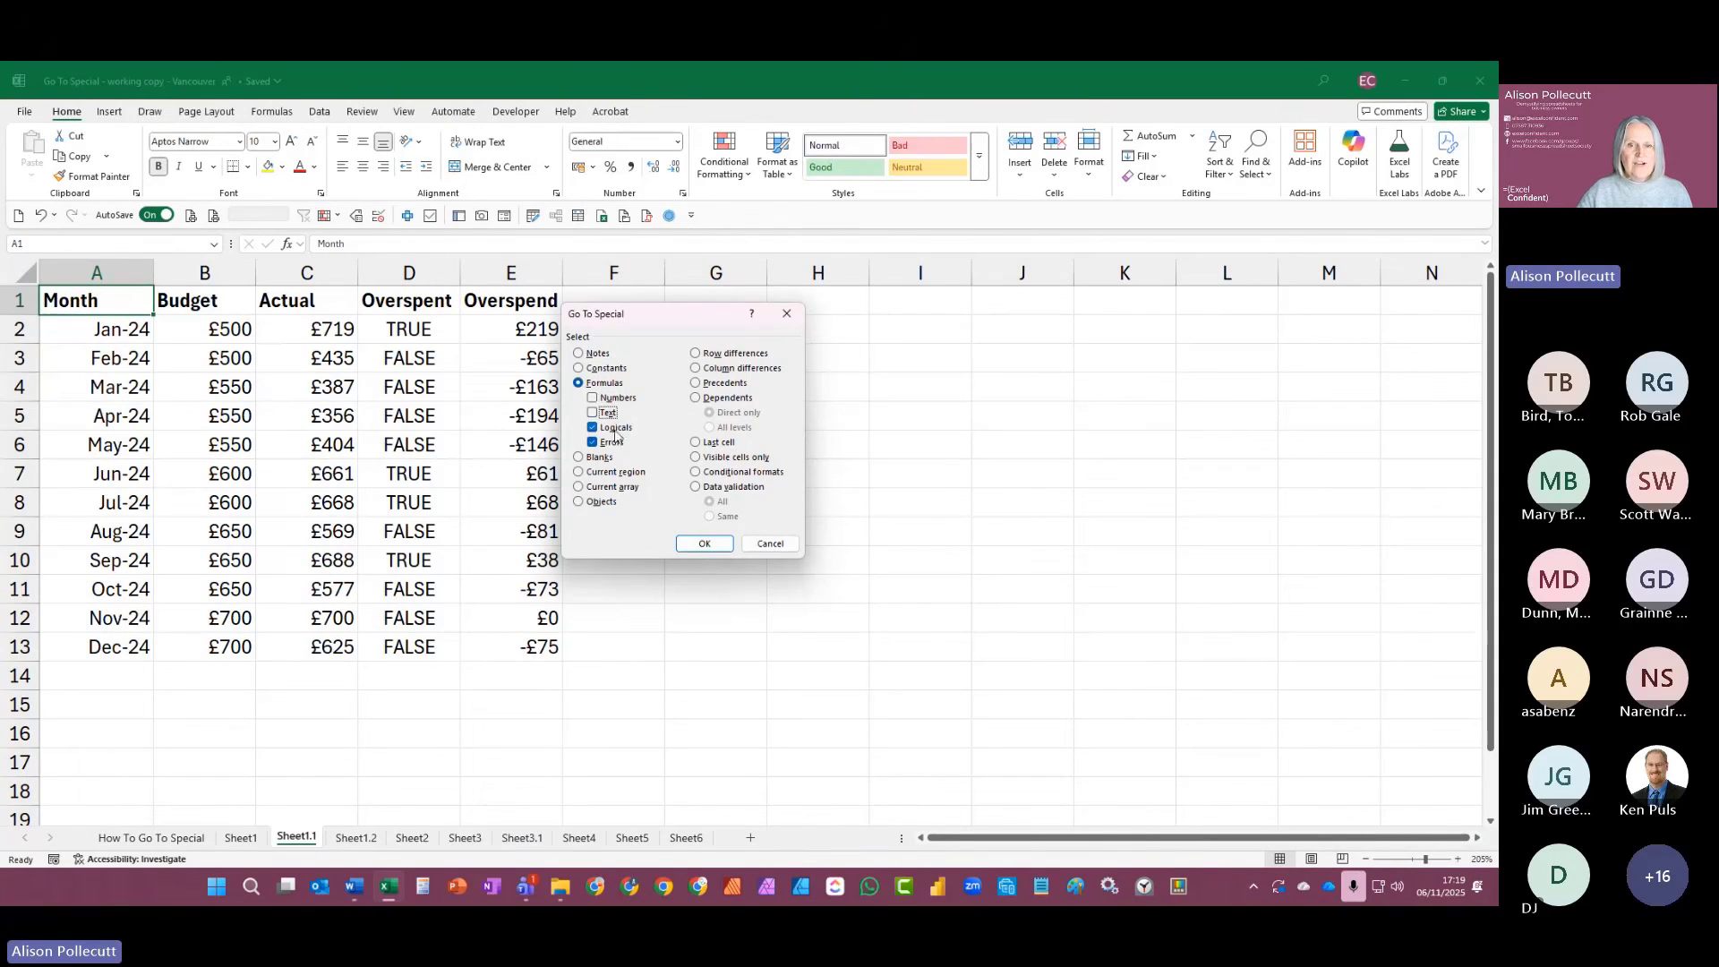
click(612, 444)
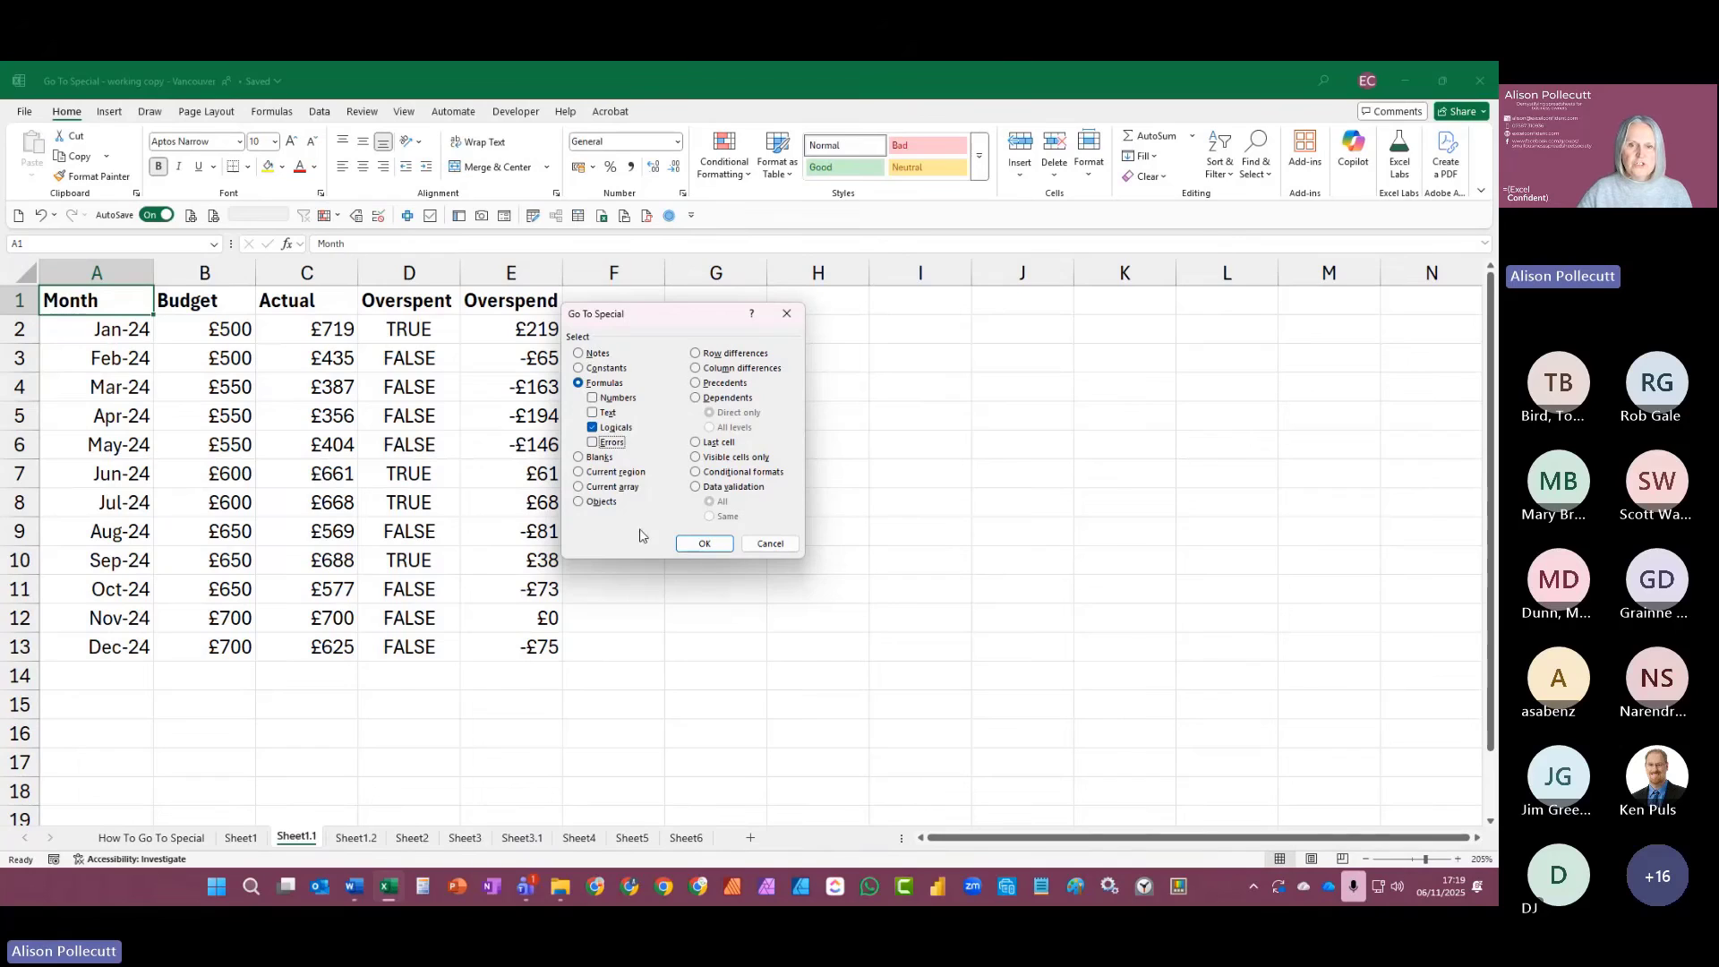
click(700, 544)
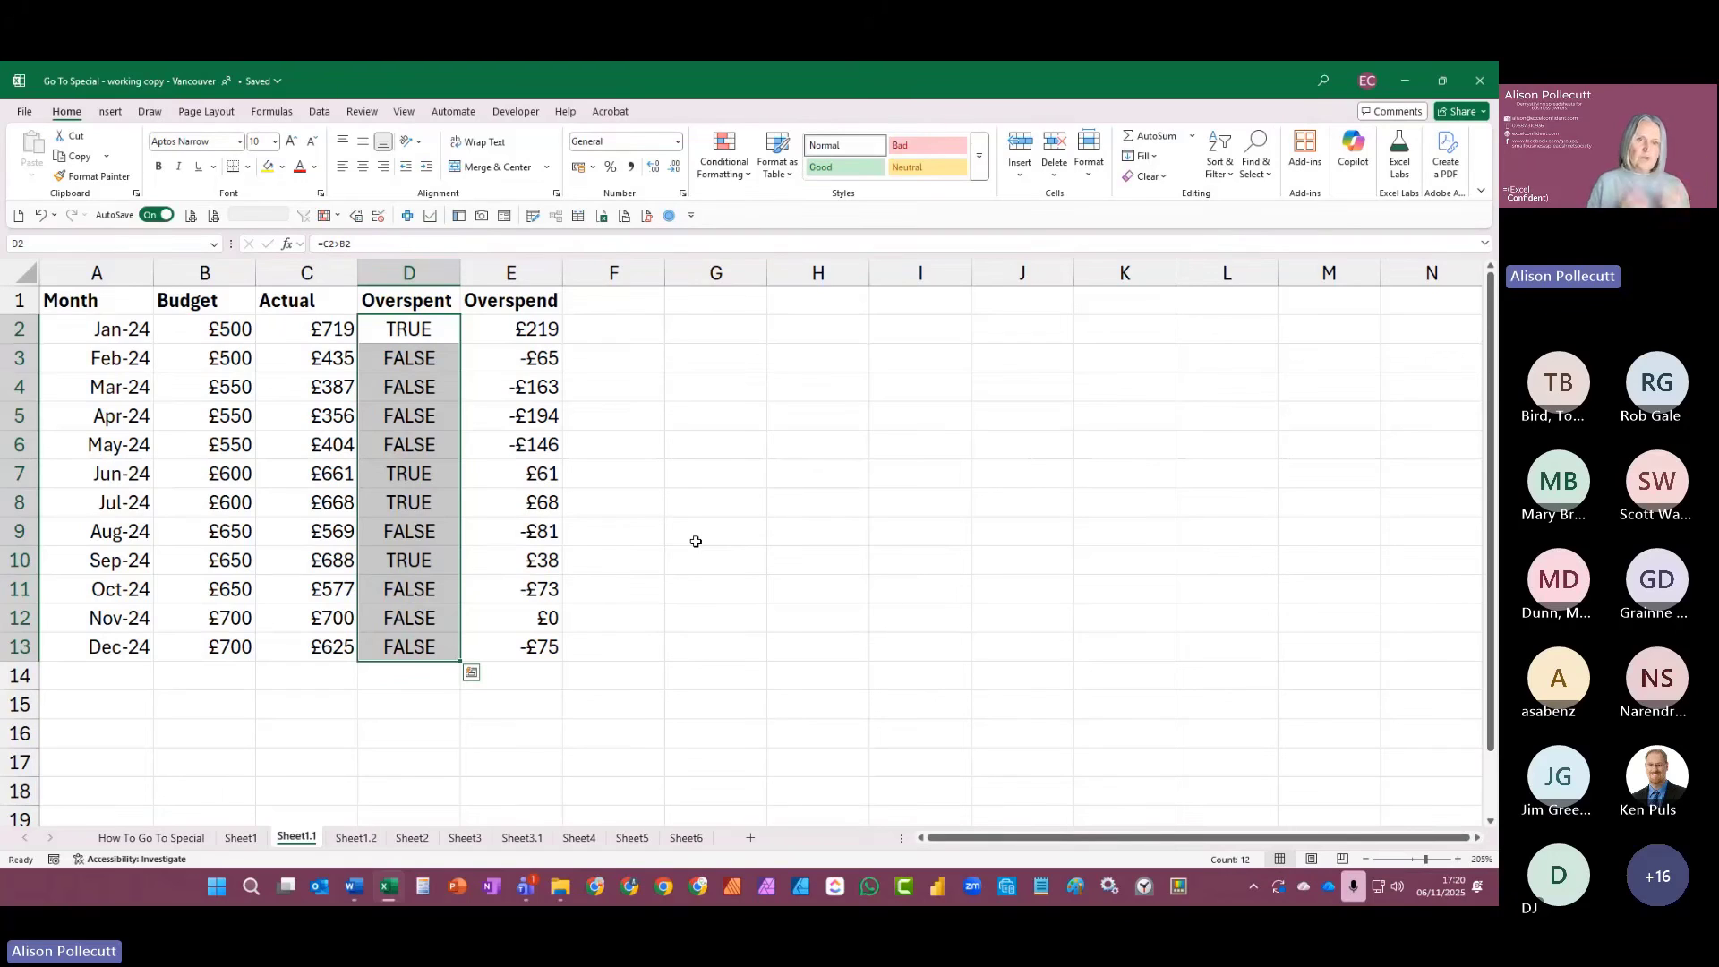
Step: On Sheet1.2, select only the formulas that return errors with Go To Special and fill them yellow
click(361, 839)
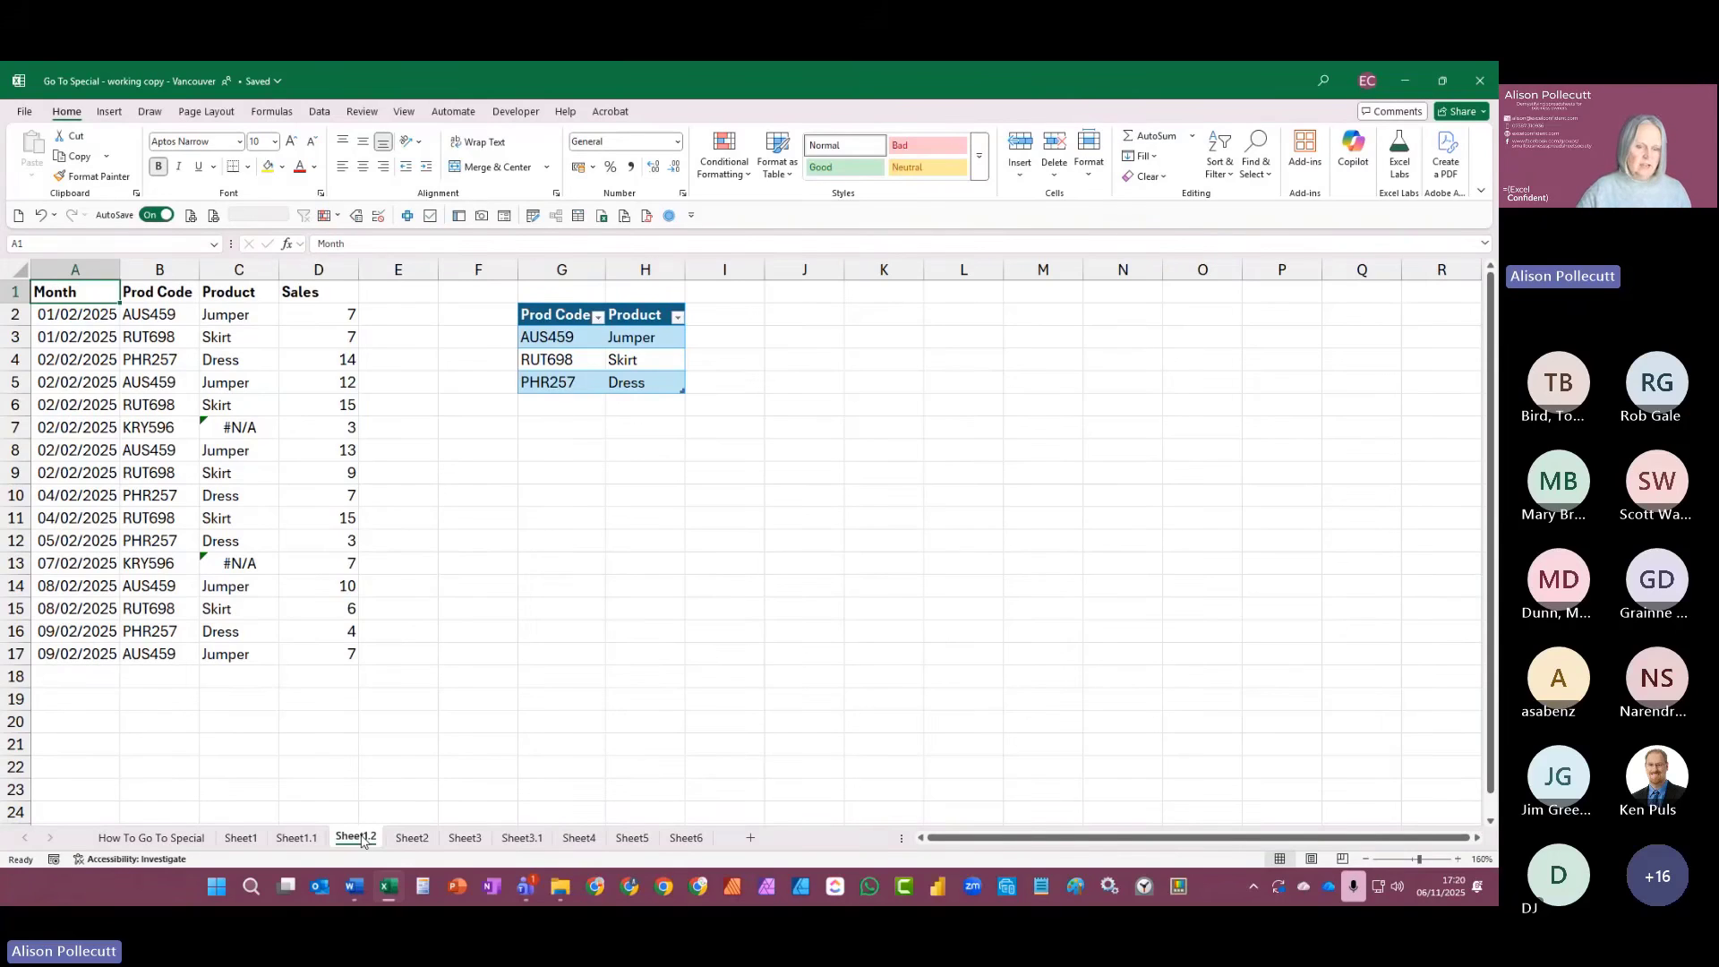
key(F5)
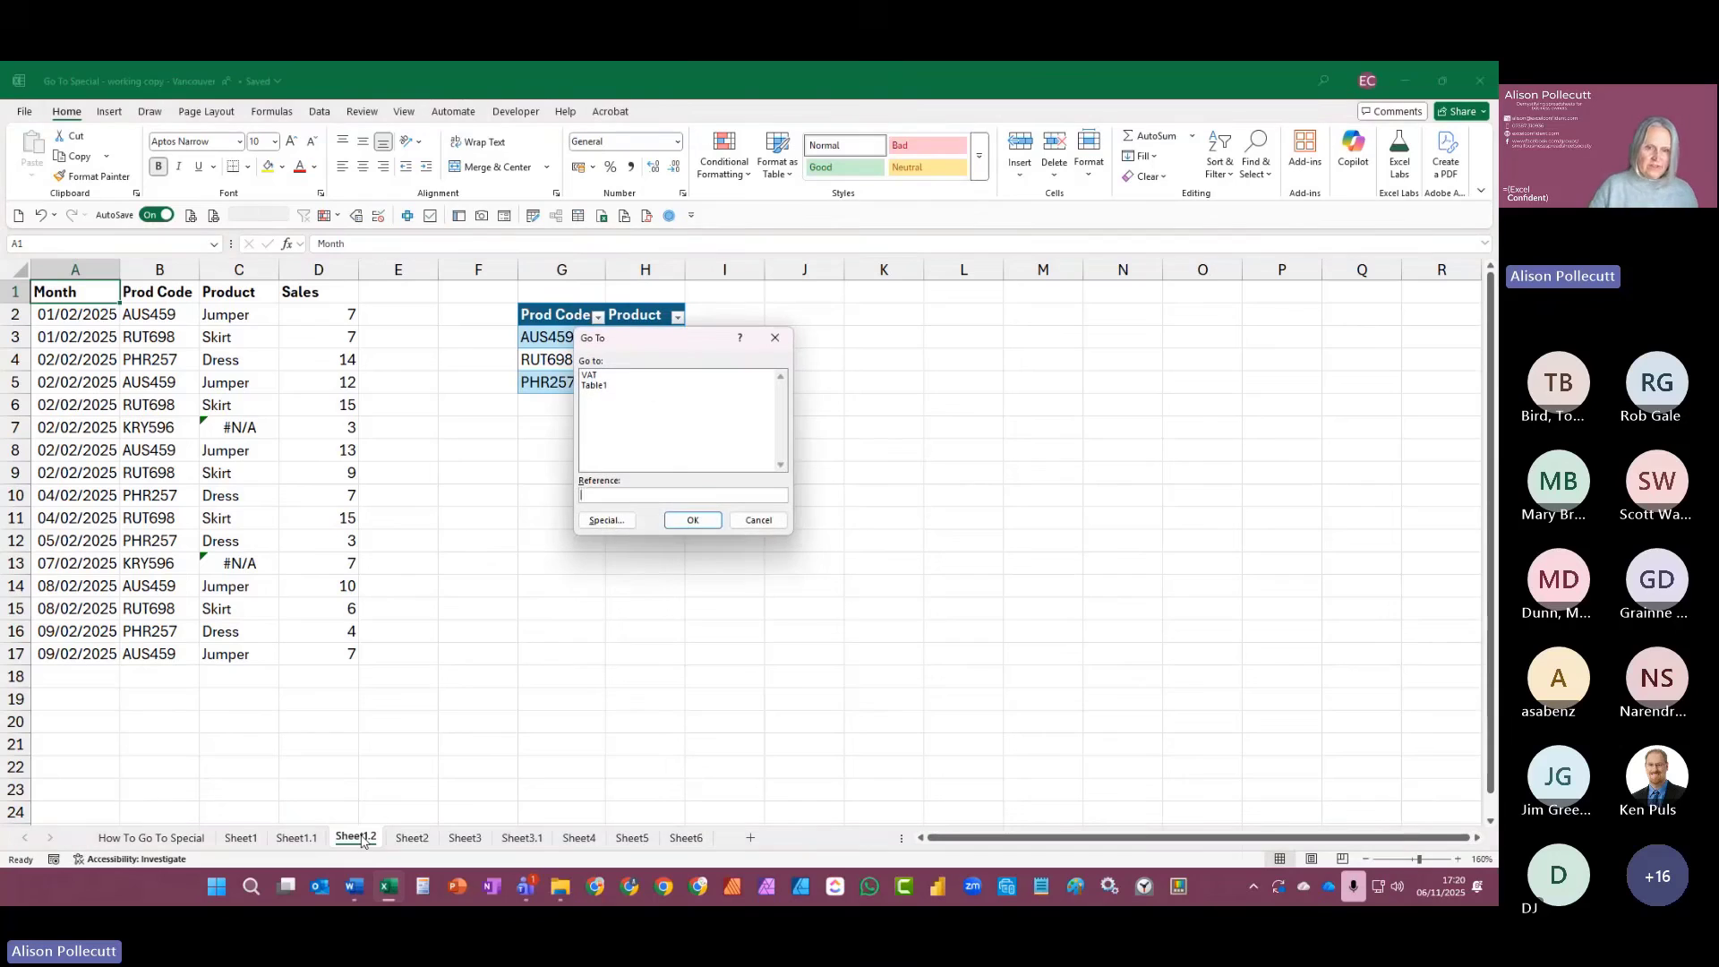
key(alt+s)
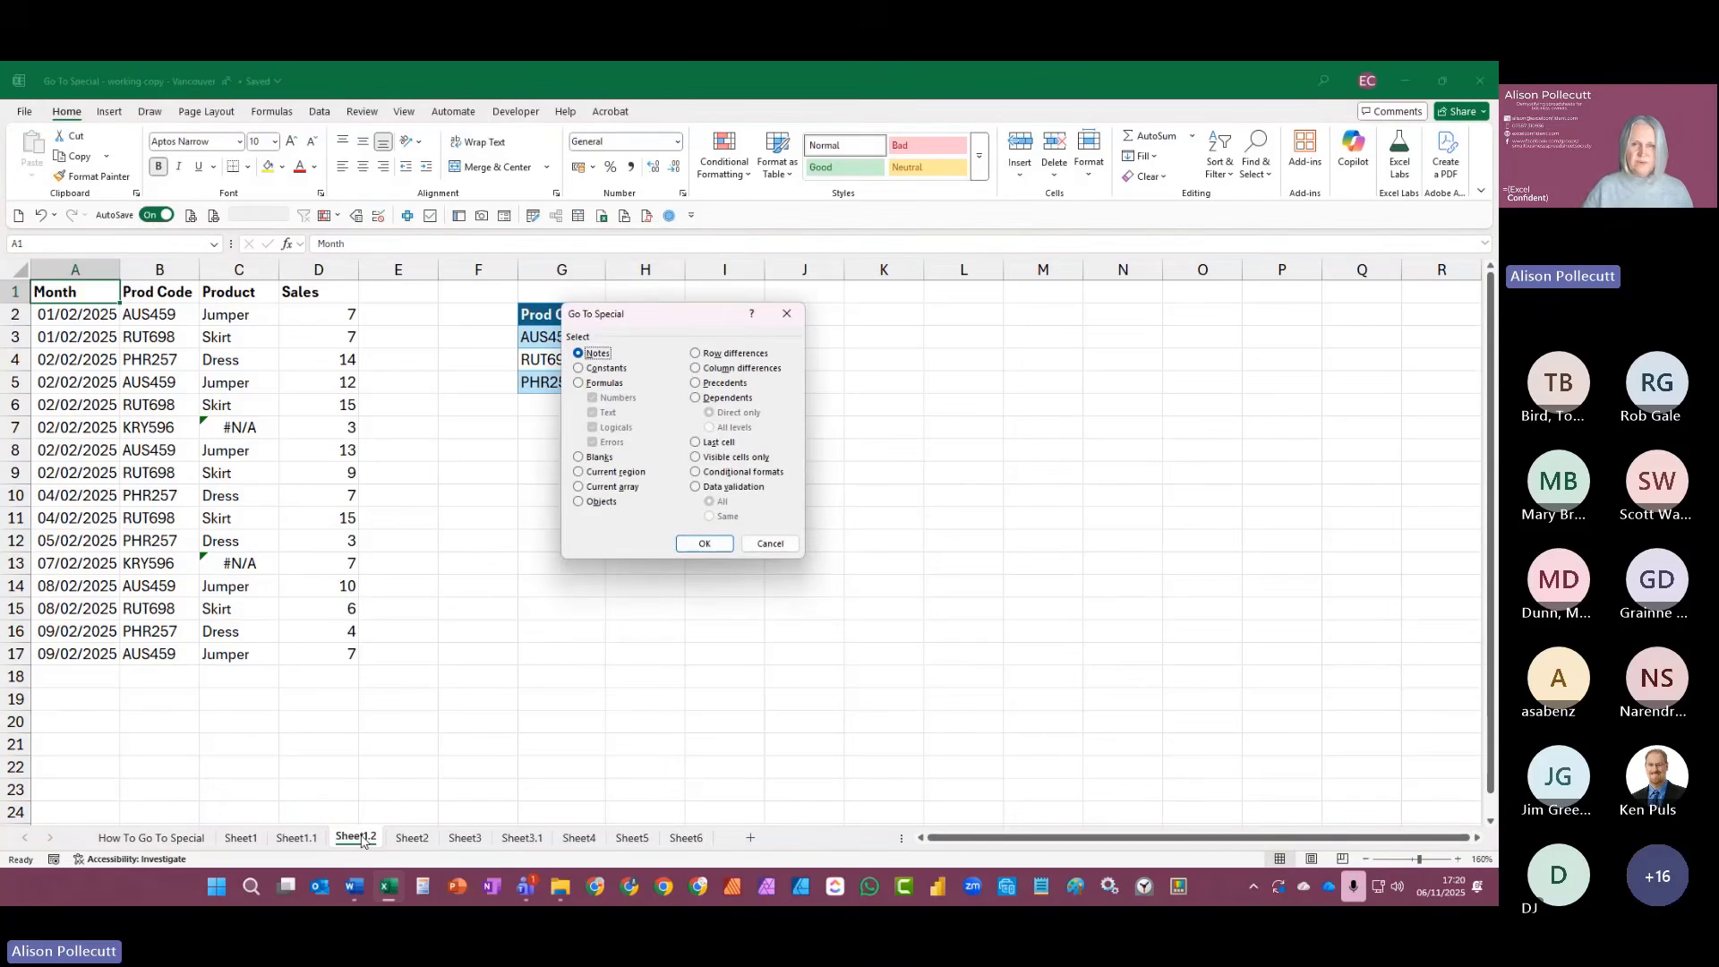
click(613, 385)
click(616, 427)
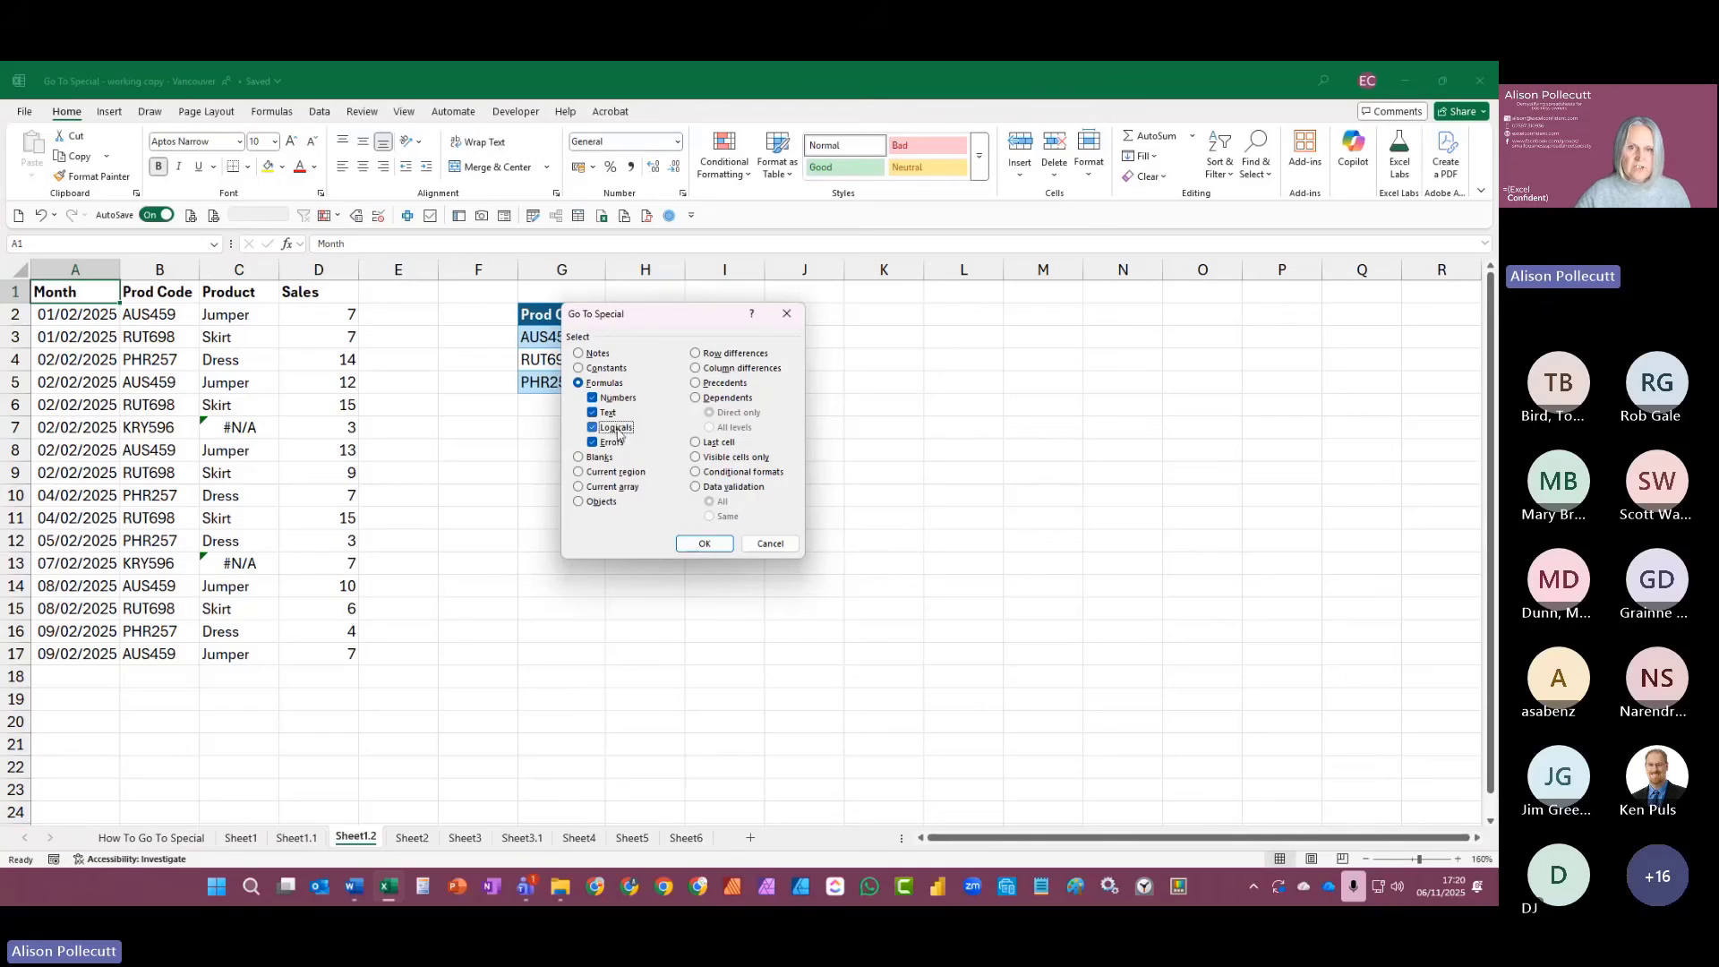
click(609, 414)
click(607, 398)
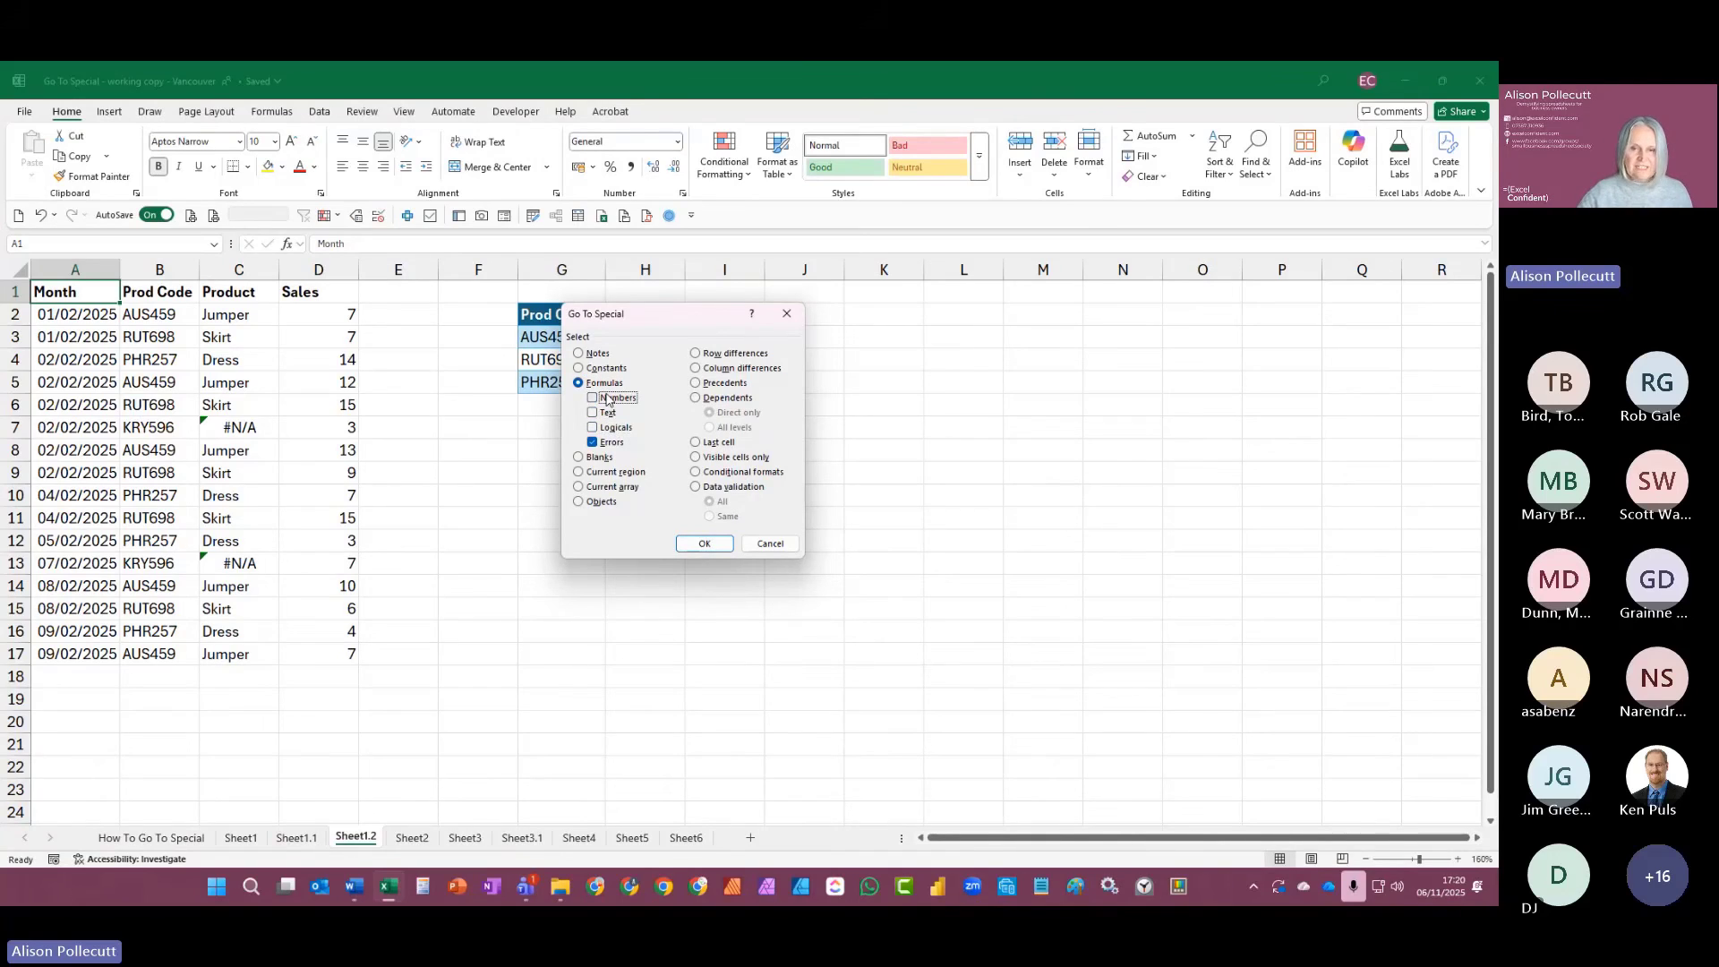
click(702, 544)
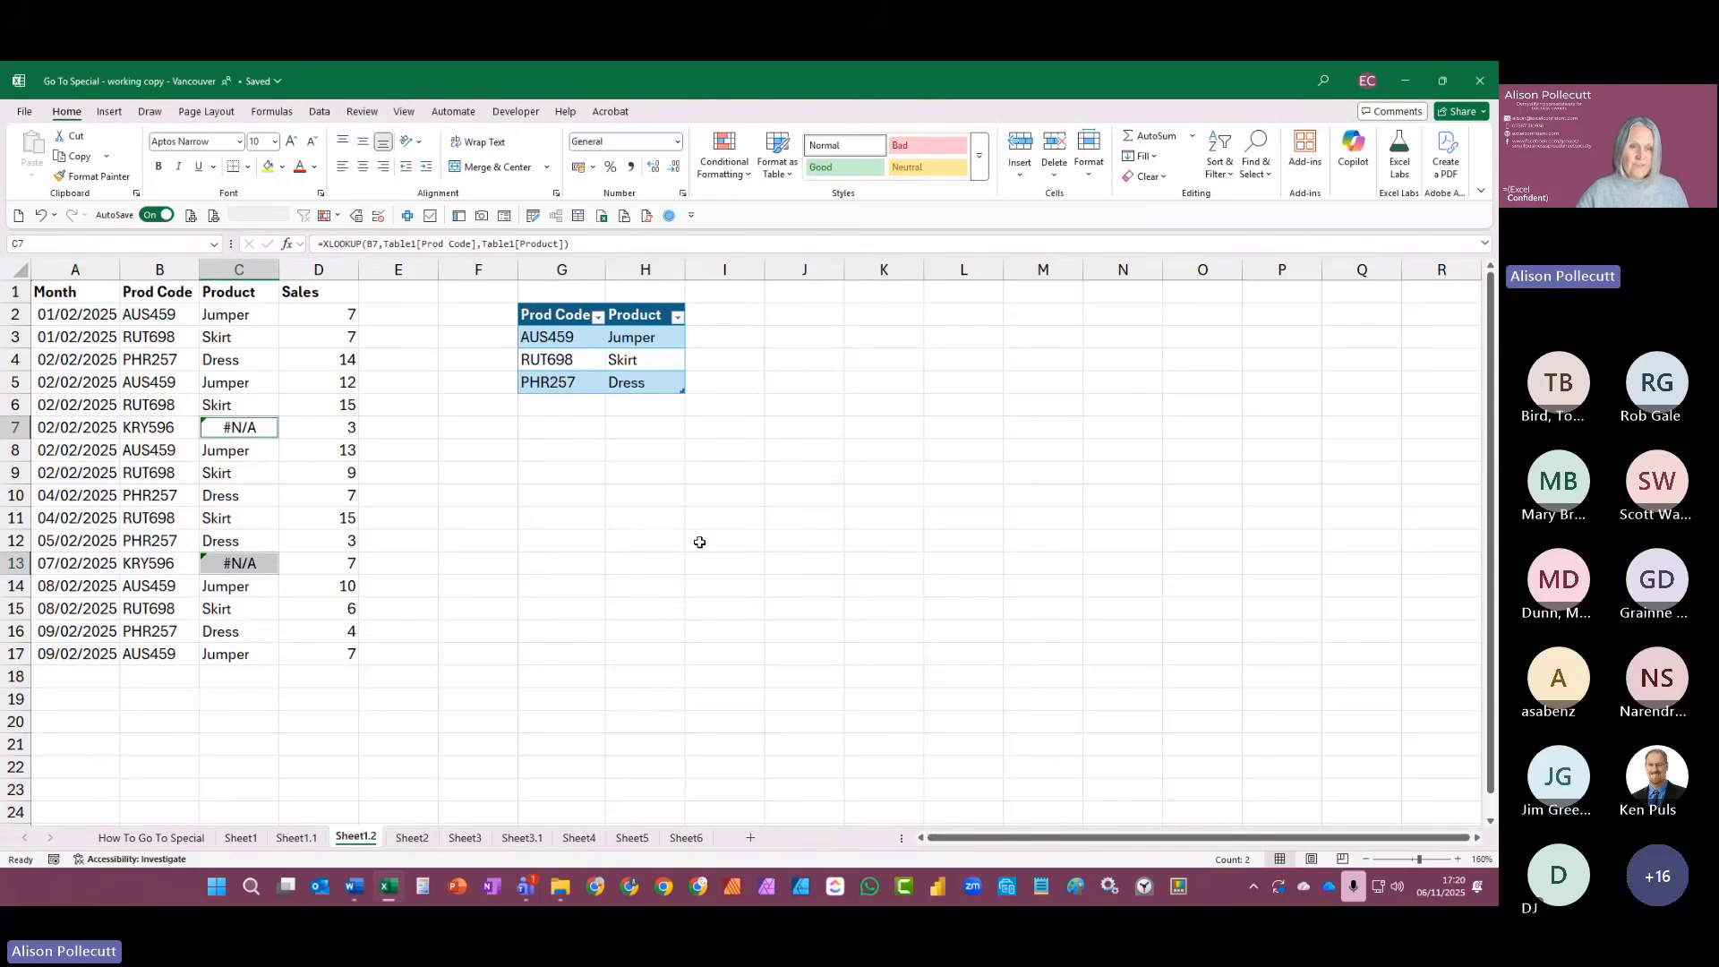
click(268, 168)
click(583, 487)
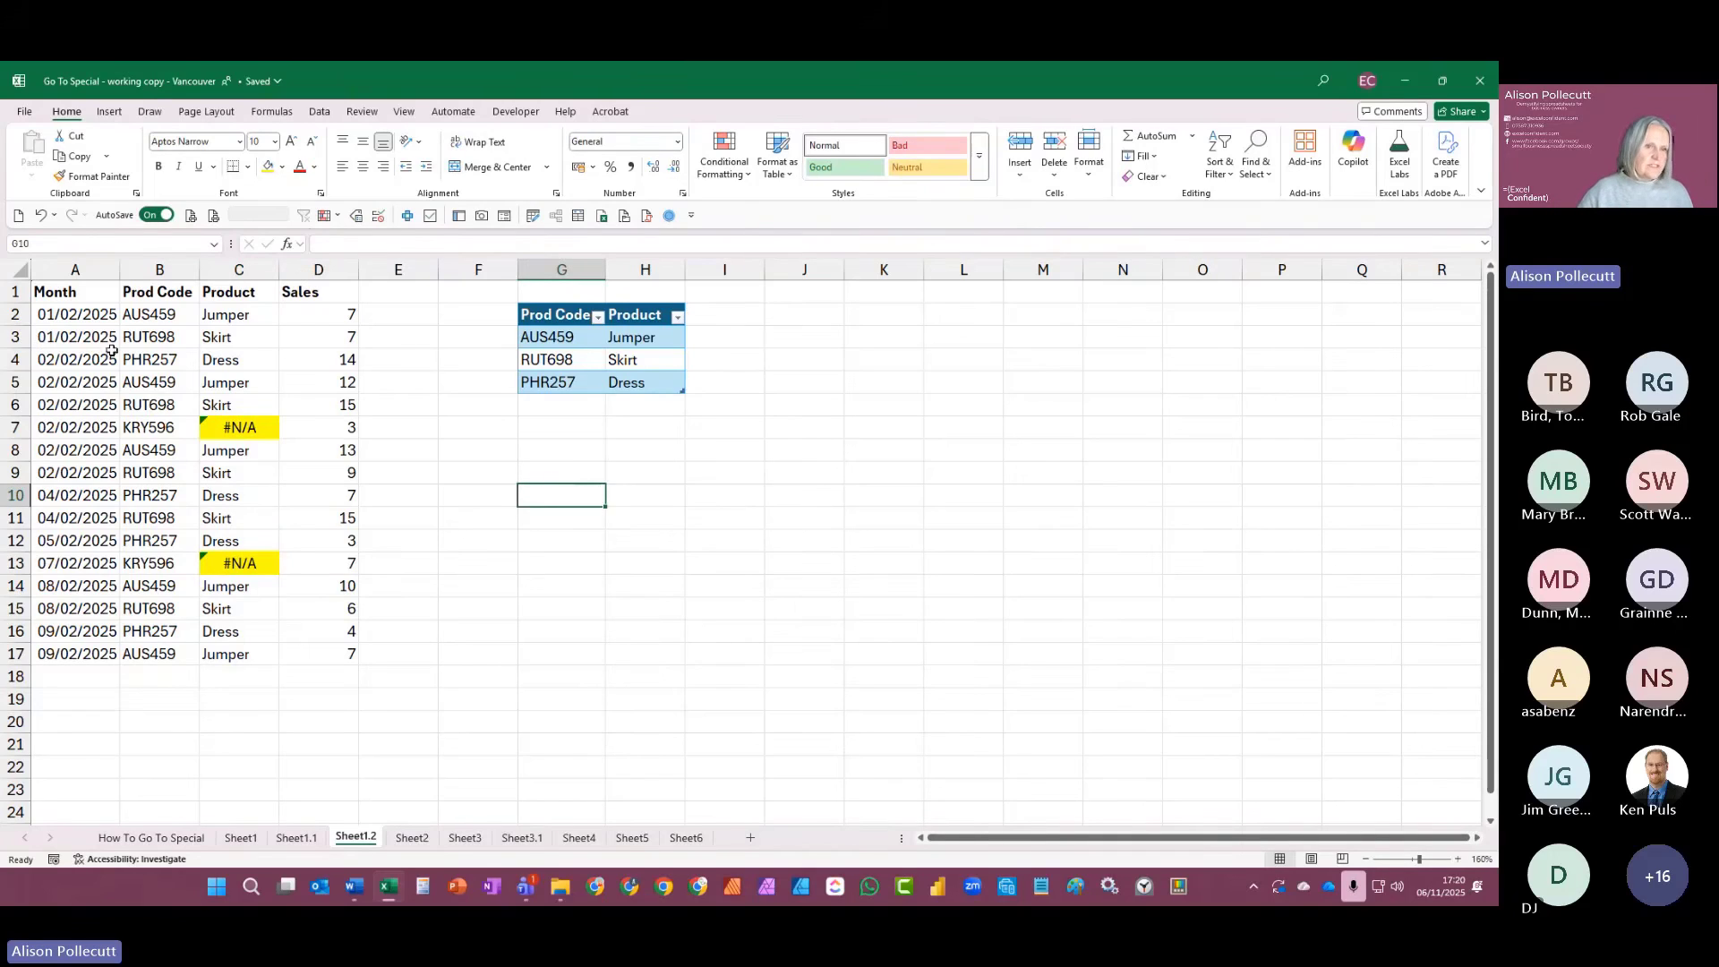
Step: Inspect the XLOOKUP formula behind the error in C7
click(247, 429)
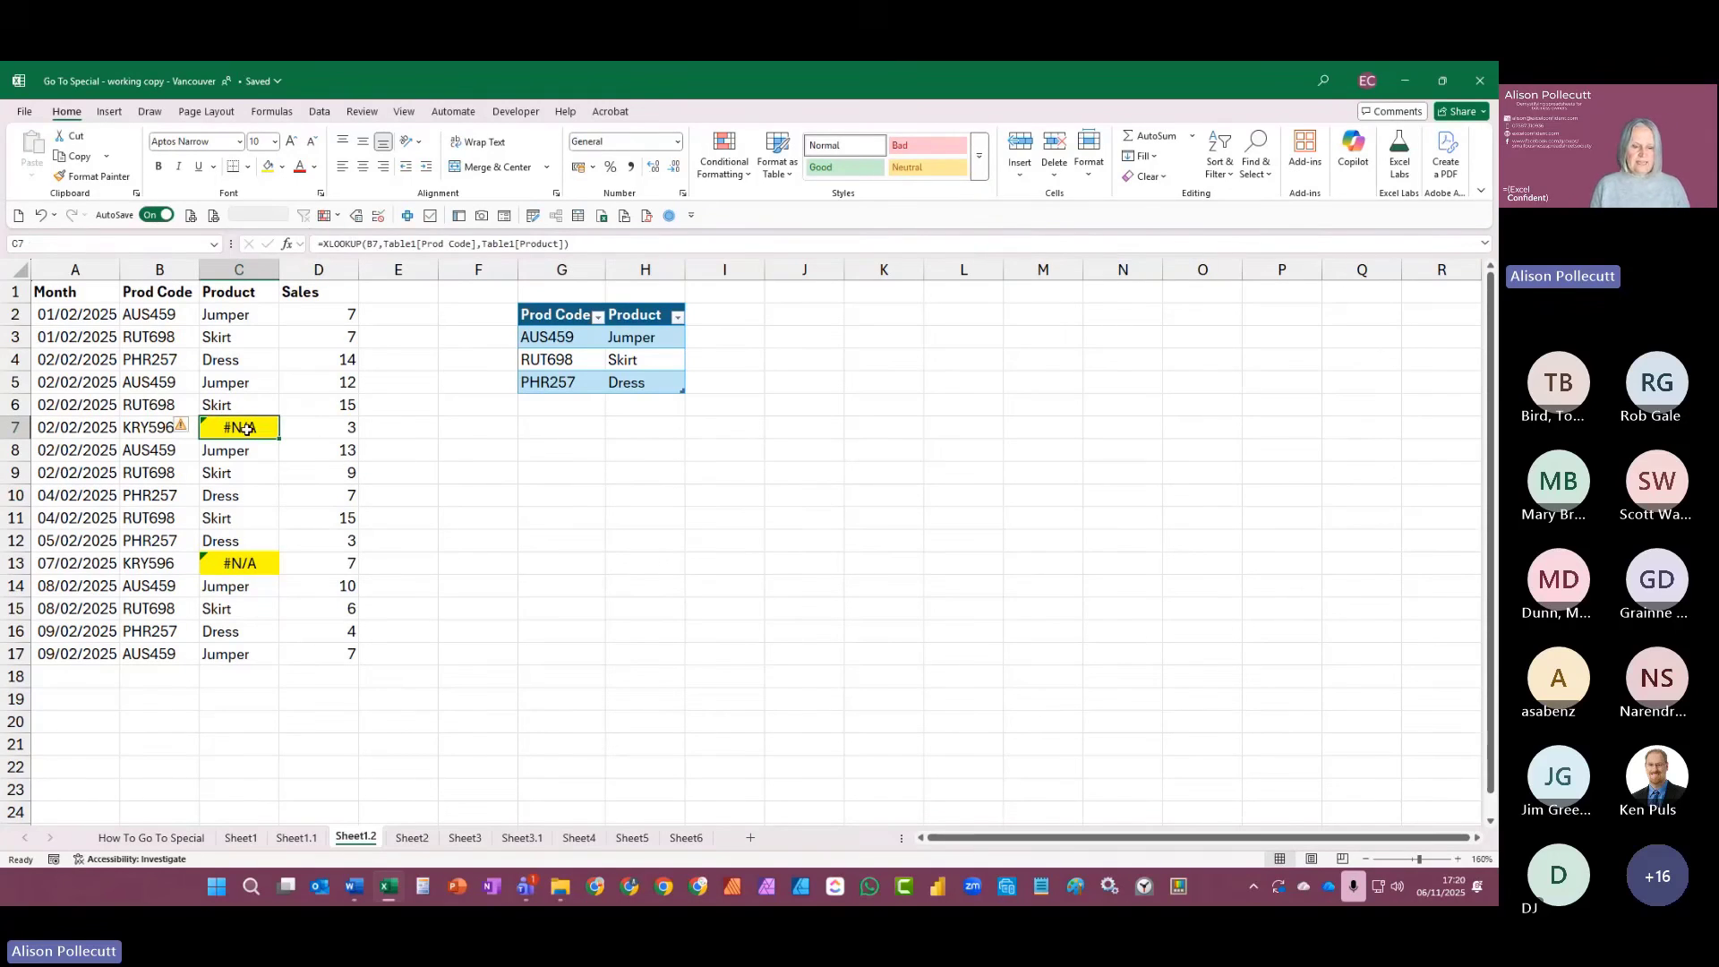
double_click(247, 429)
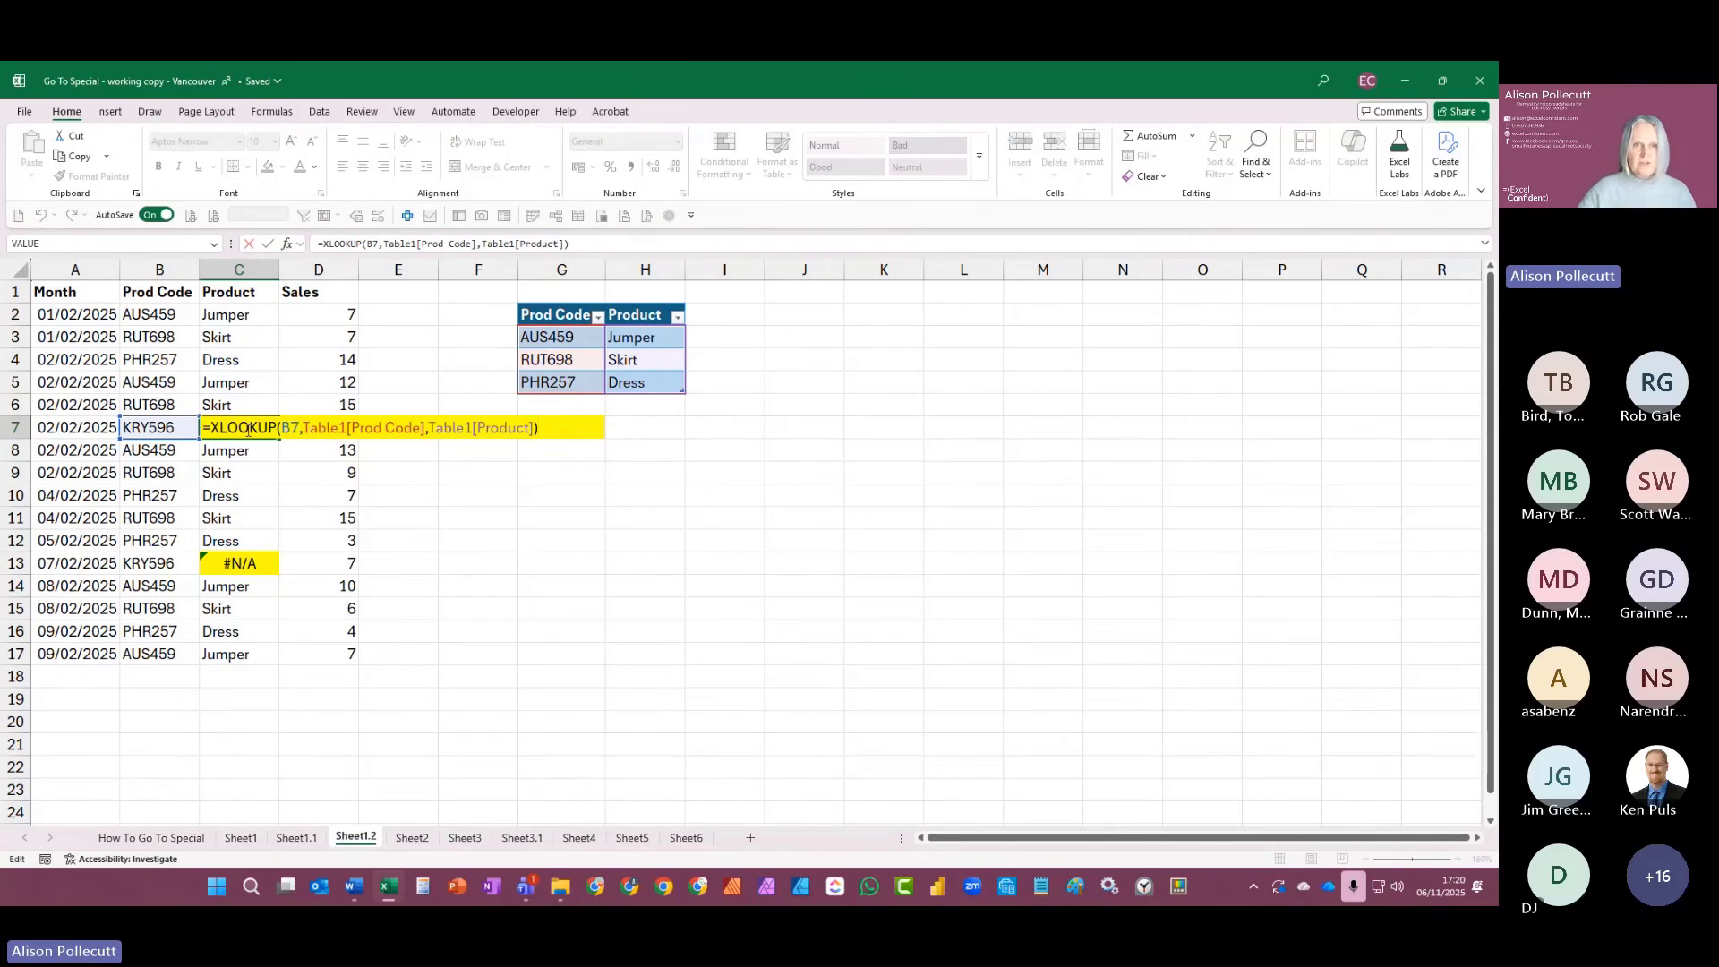
key(ctrl+Return)
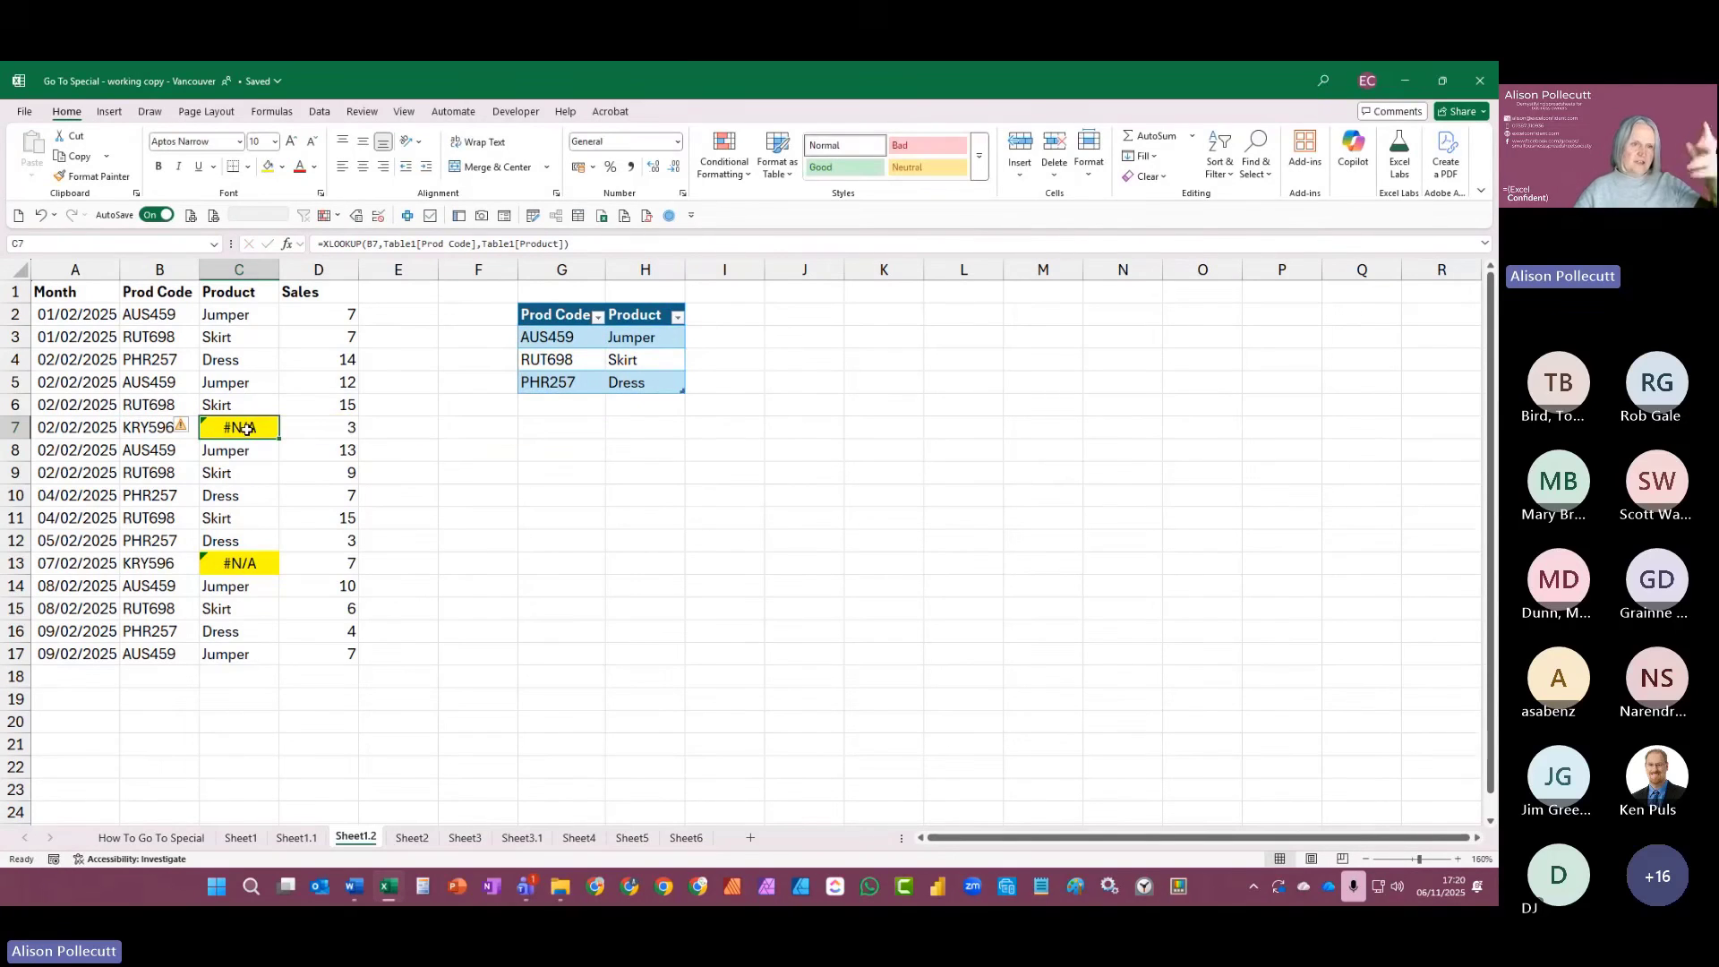
Step: Add product code KRY596 with the product Hat as a new row beneath the lookup table in columns G and H
click(545, 410)
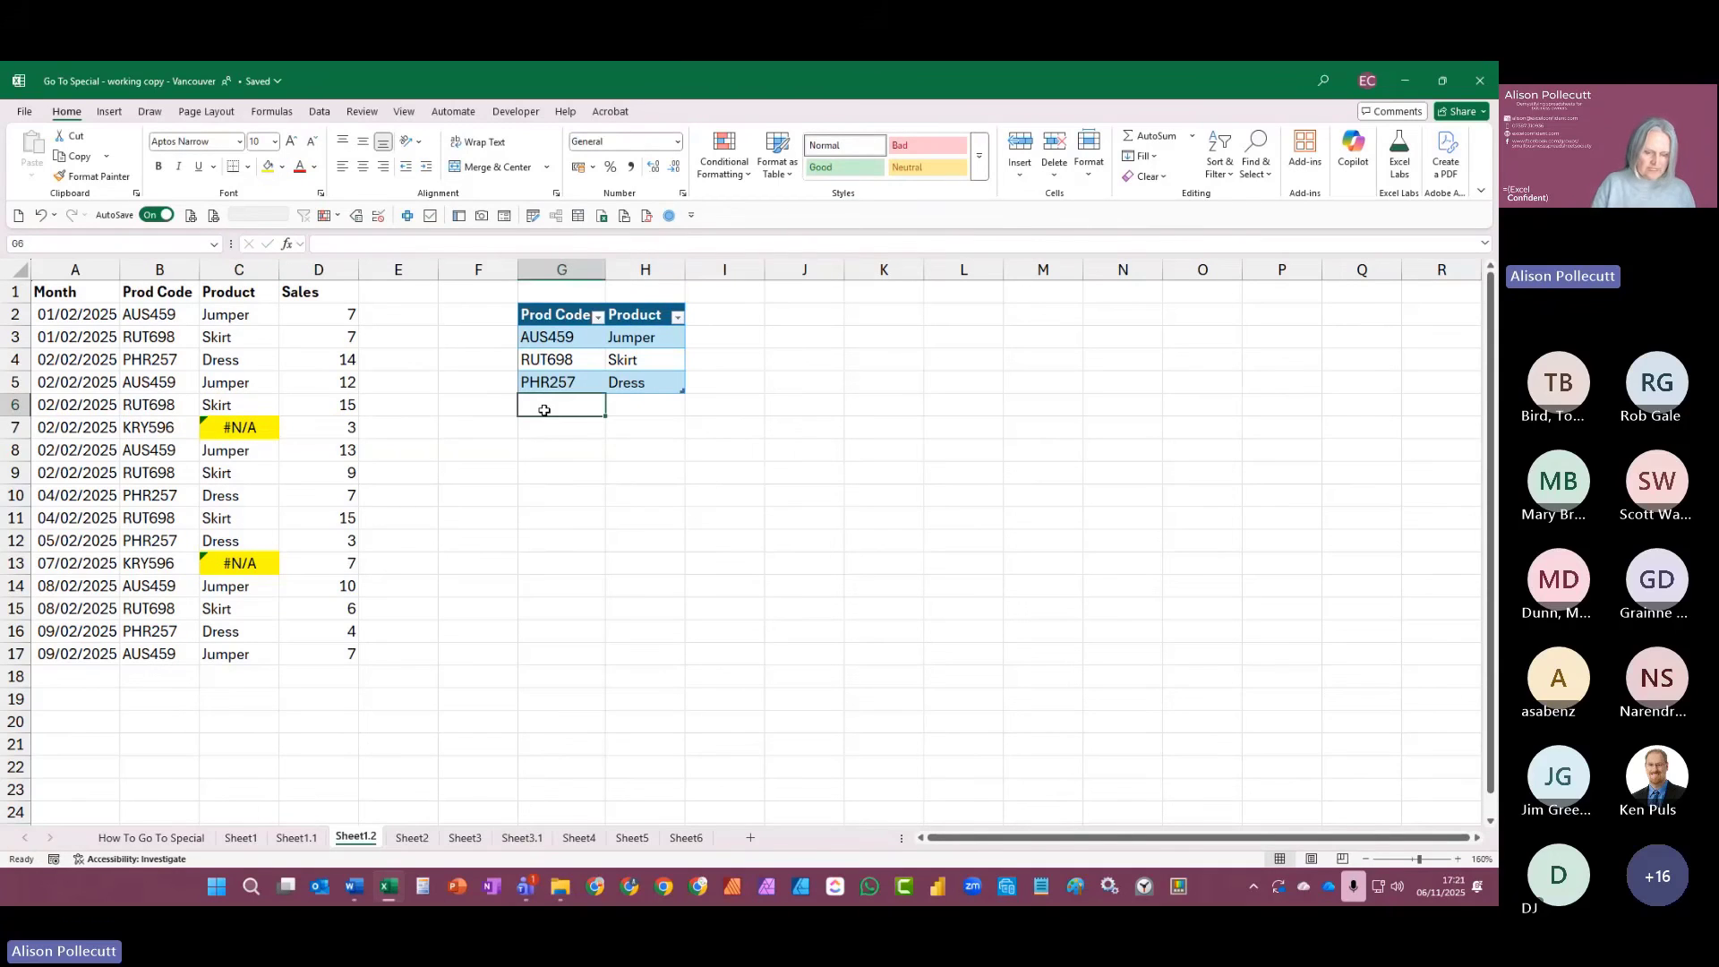
text(KRY)
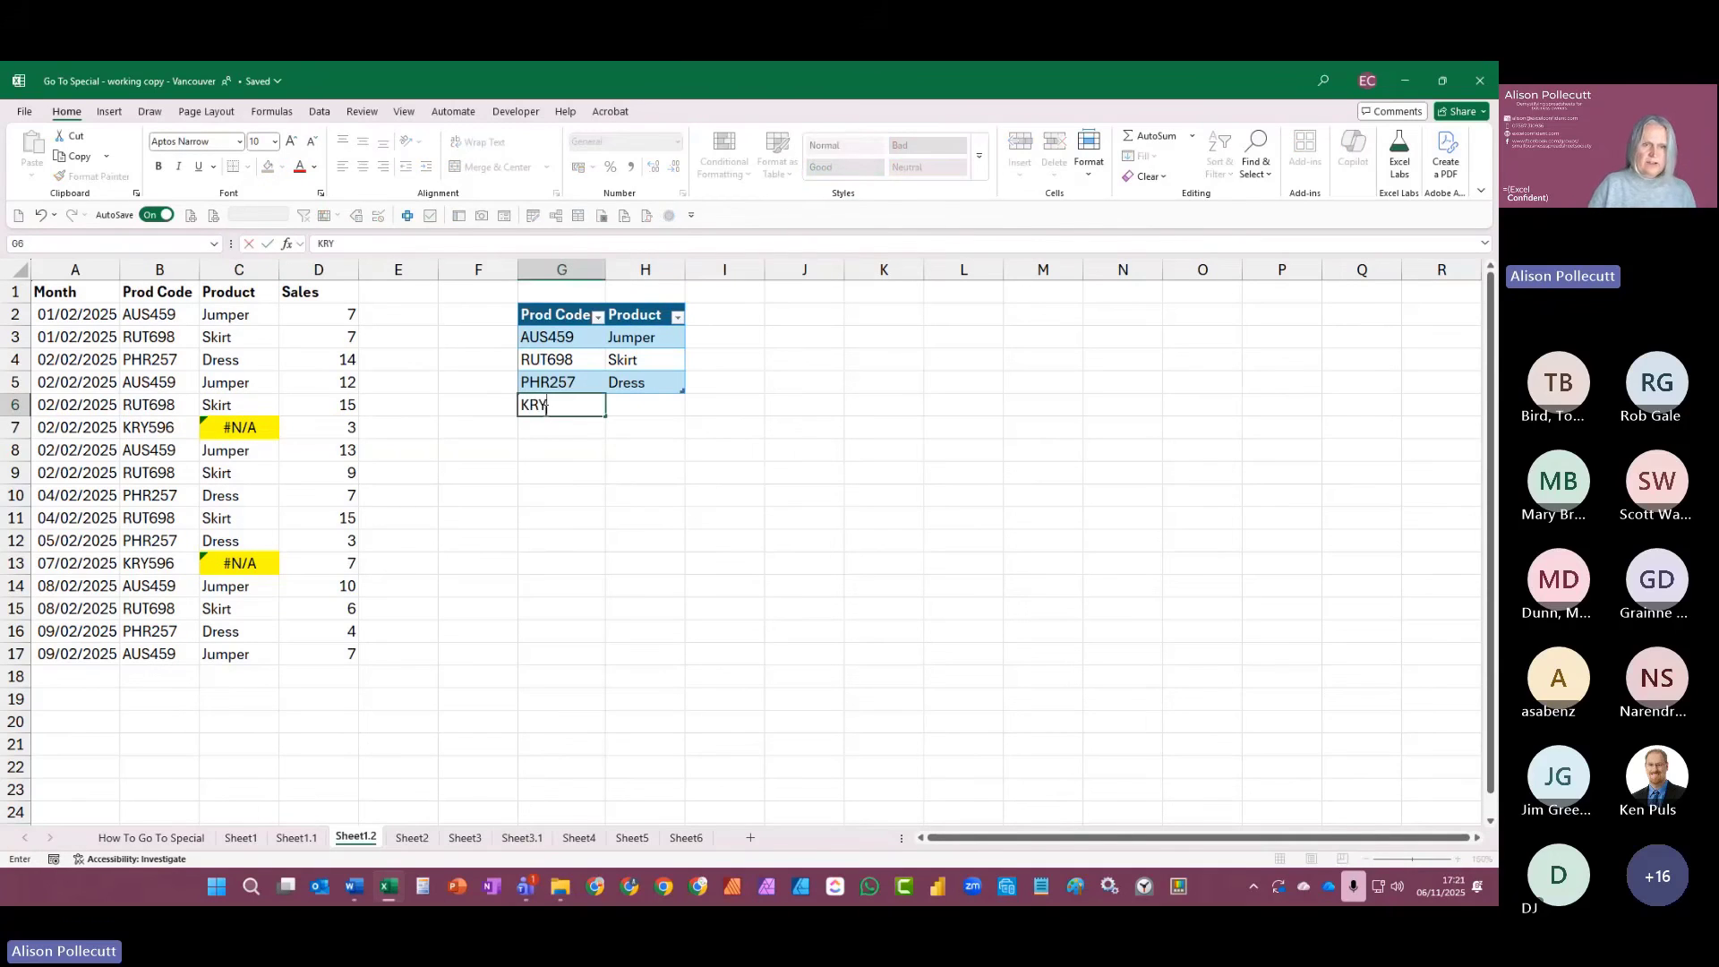
text(596)
key(Tab)
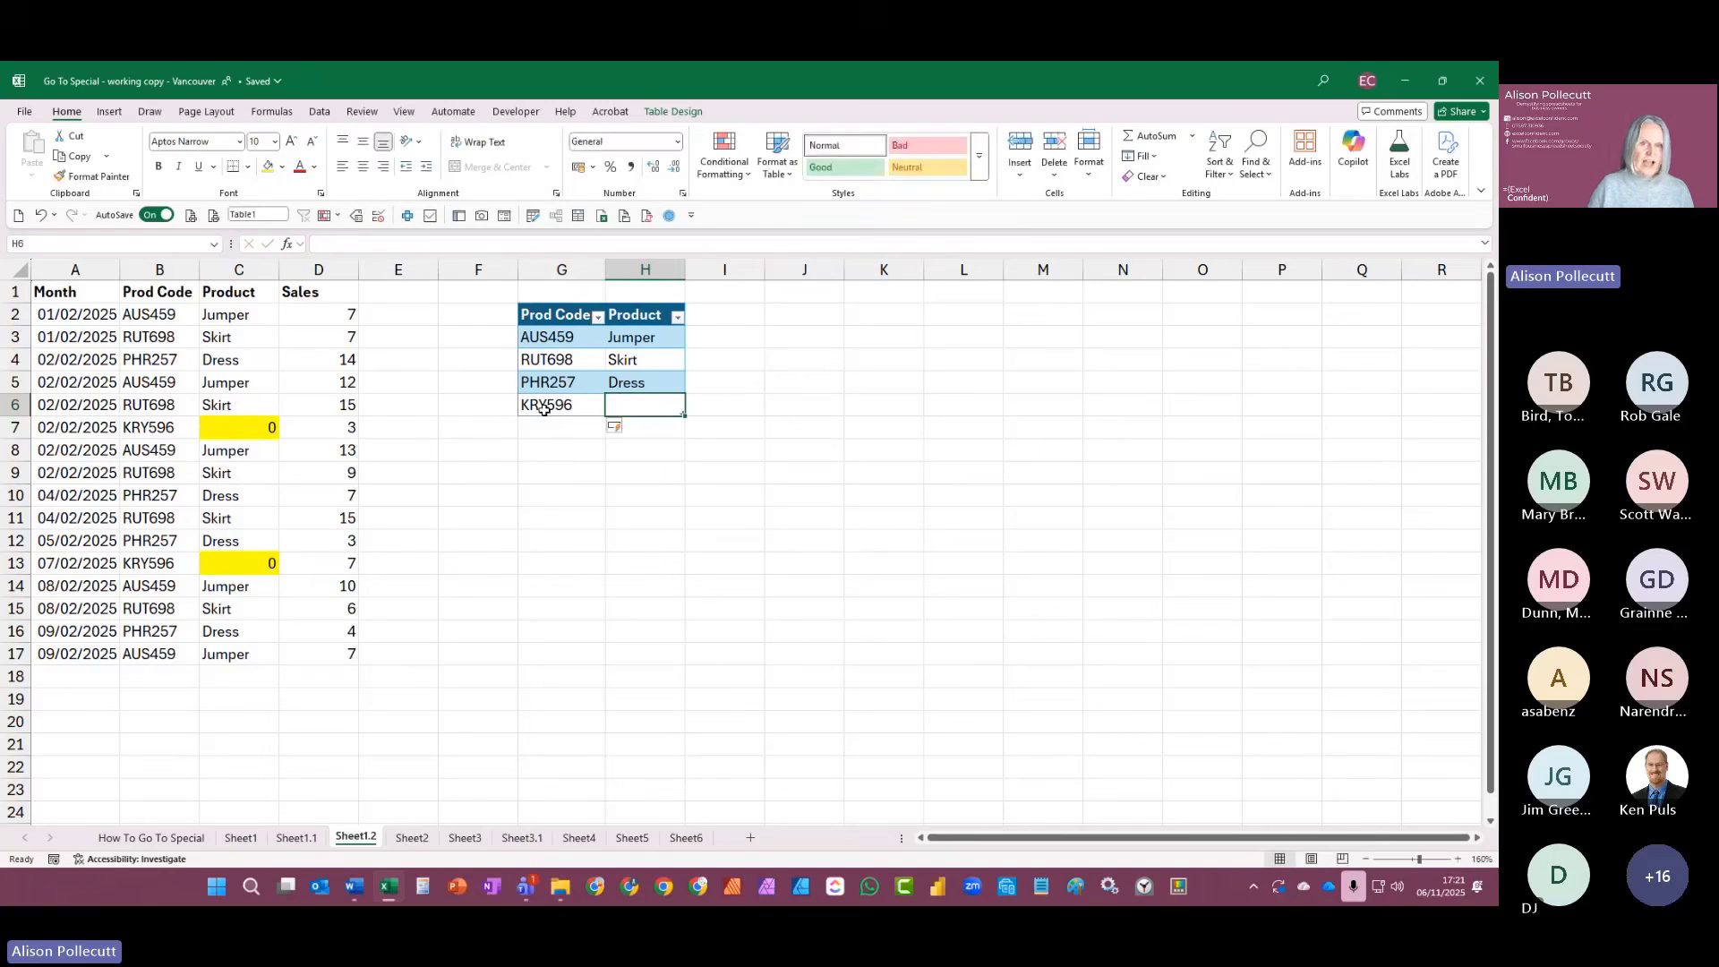
text(Hat)
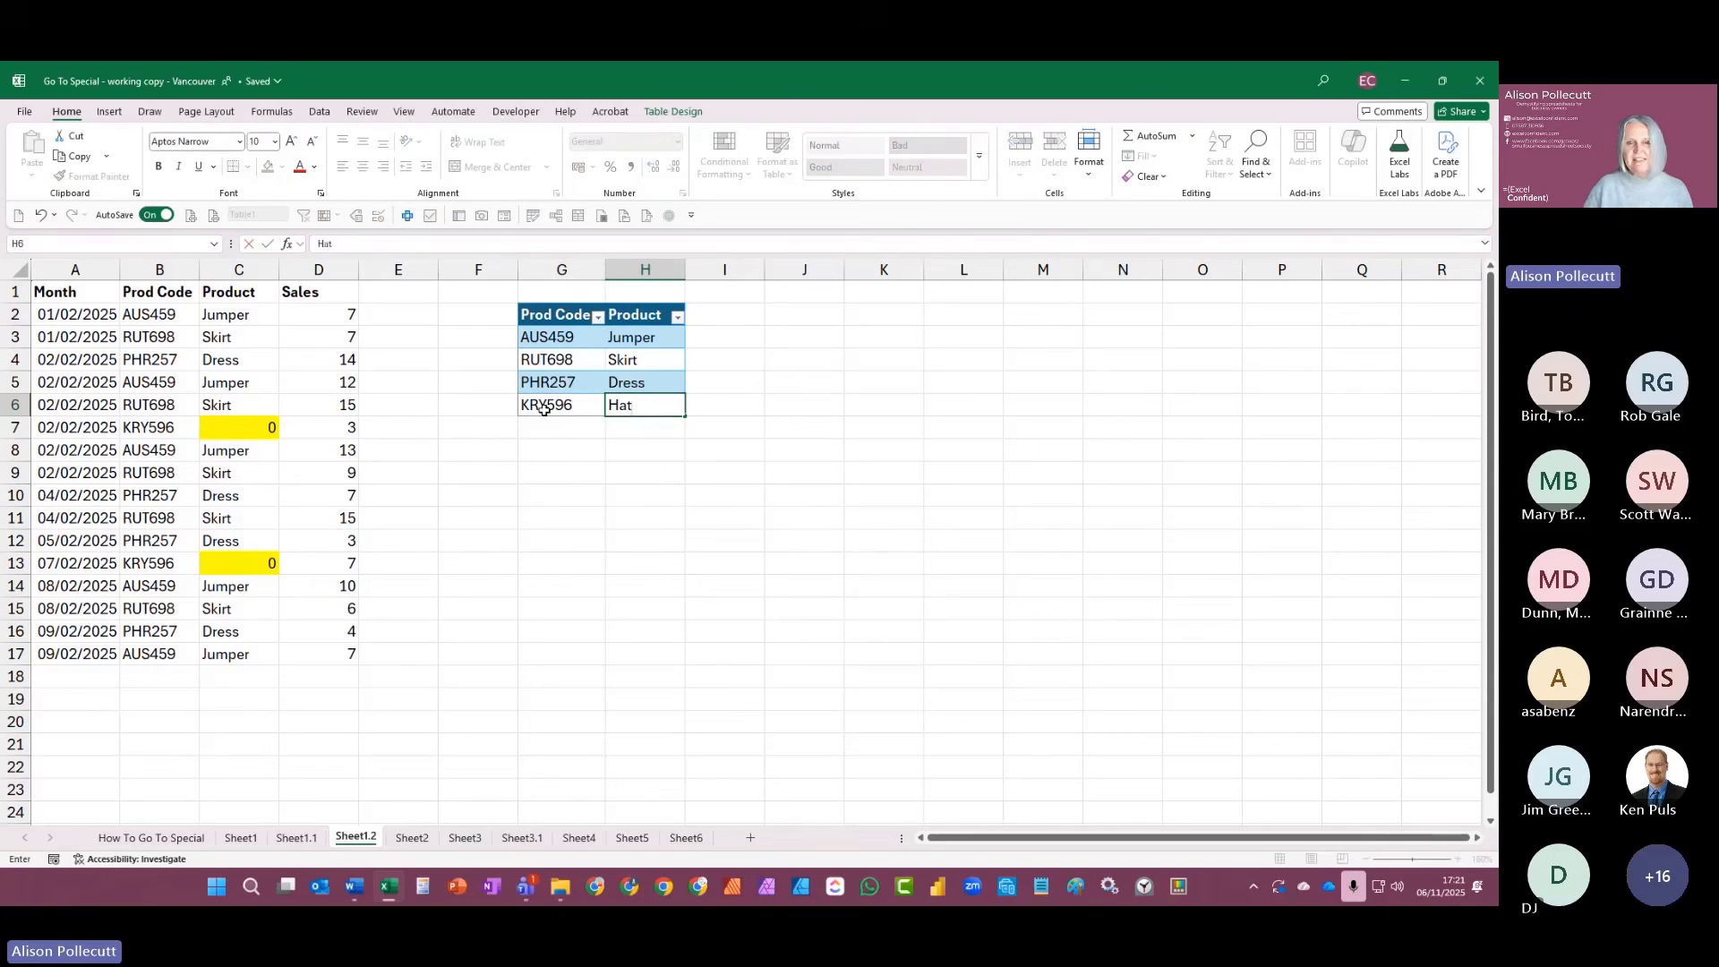
key(Return)
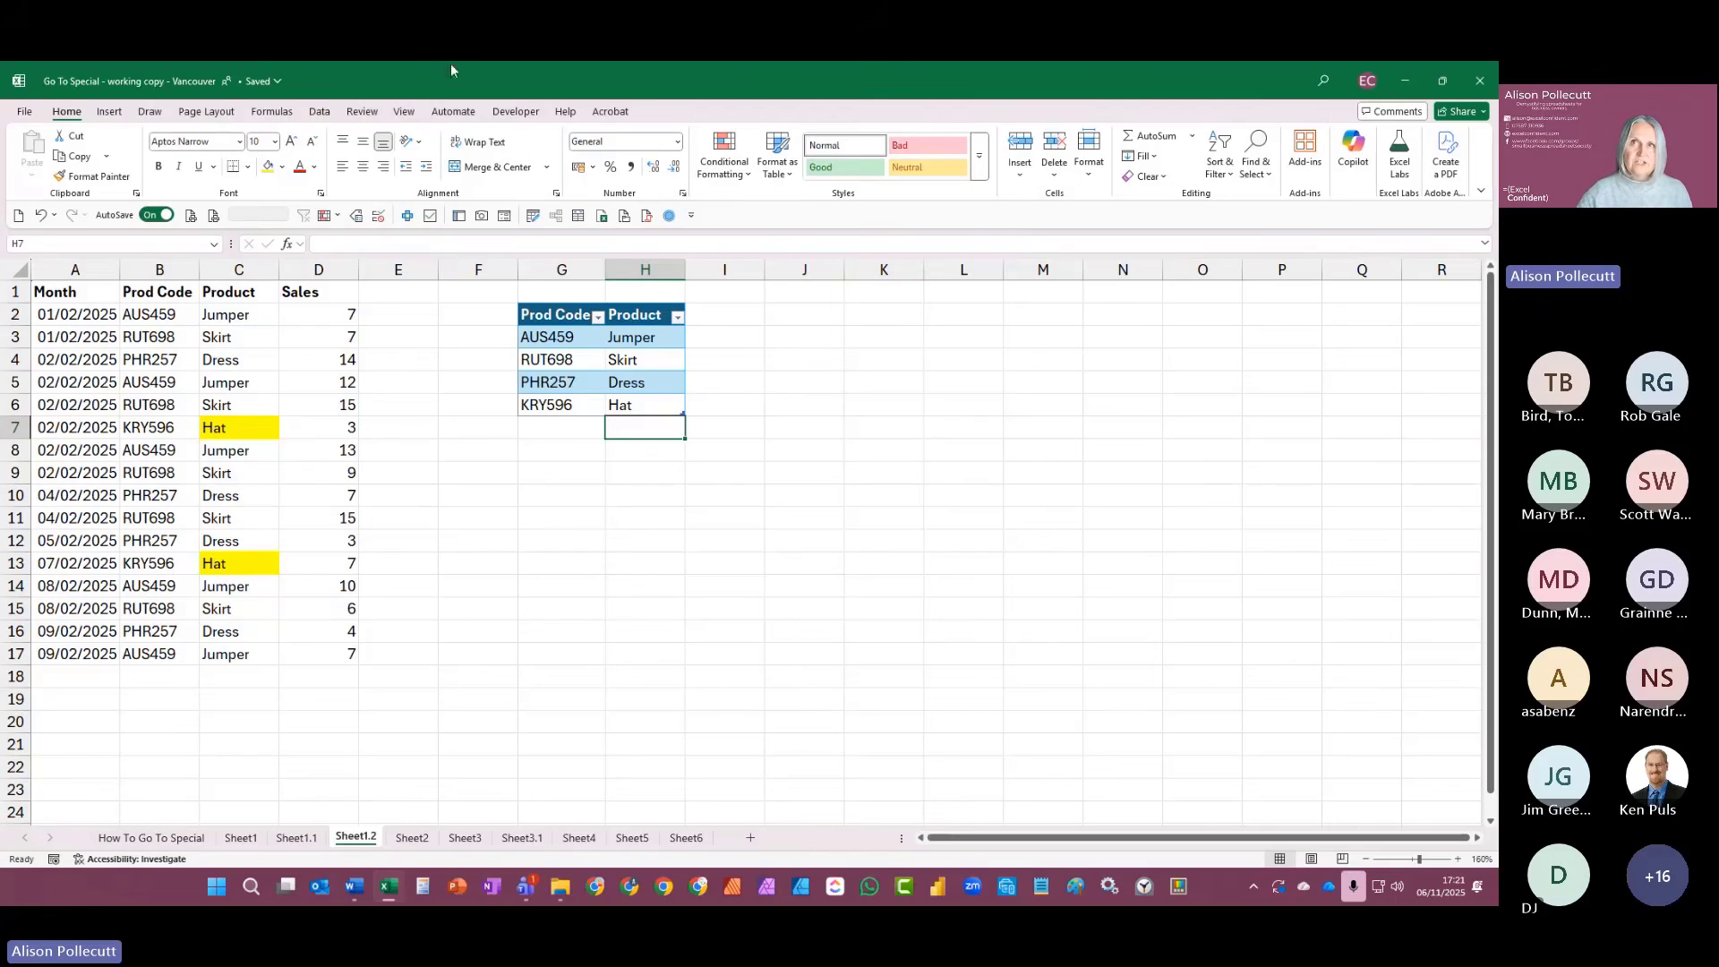
Step: On Sheet2, examine the Balance formulas in row 5 for each day from Monday to Friday
click(413, 838)
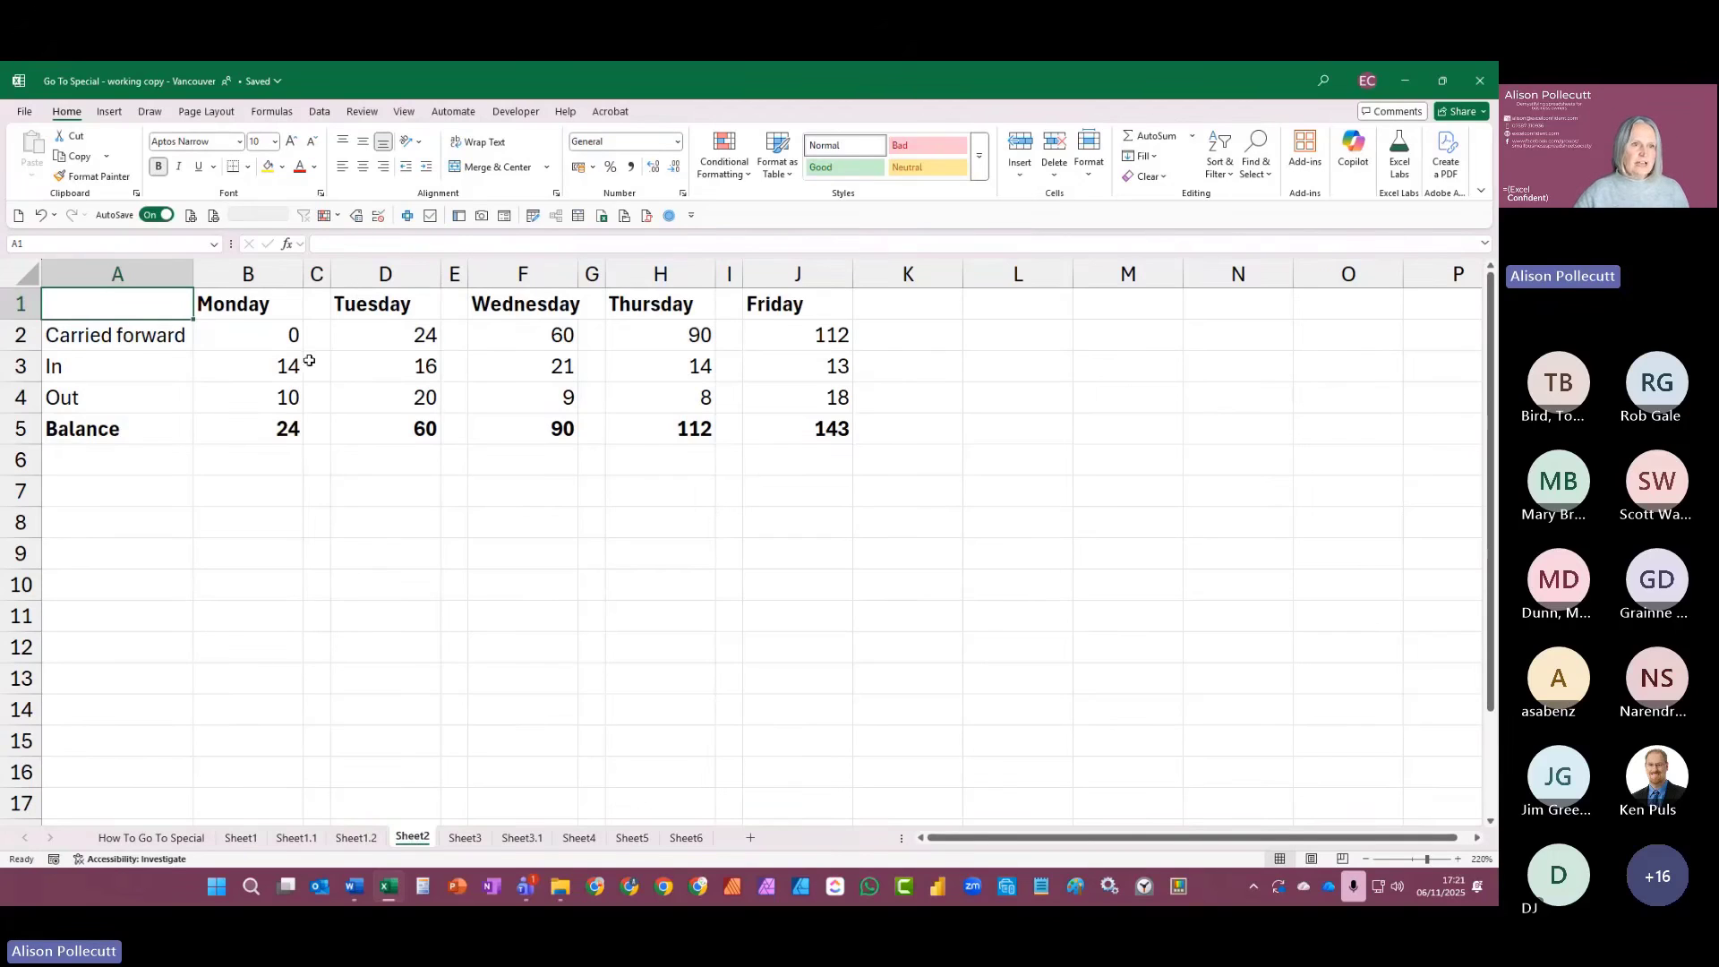
click(257, 333)
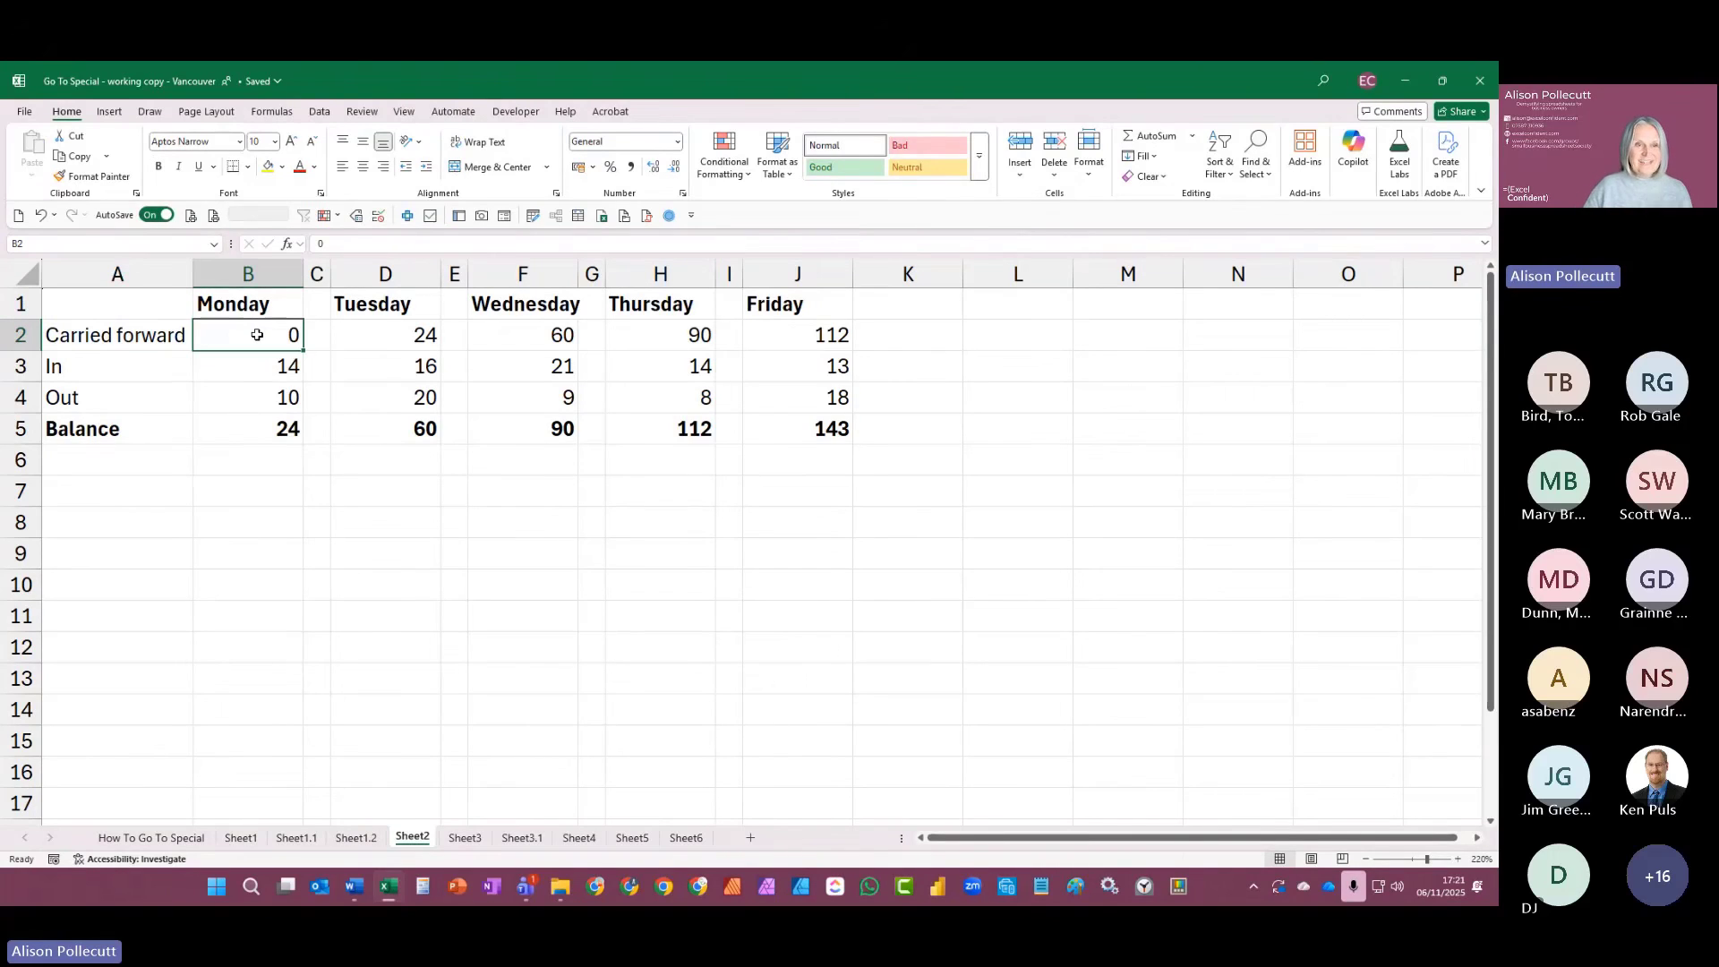
key(Down)
key(Down)
key(Down)
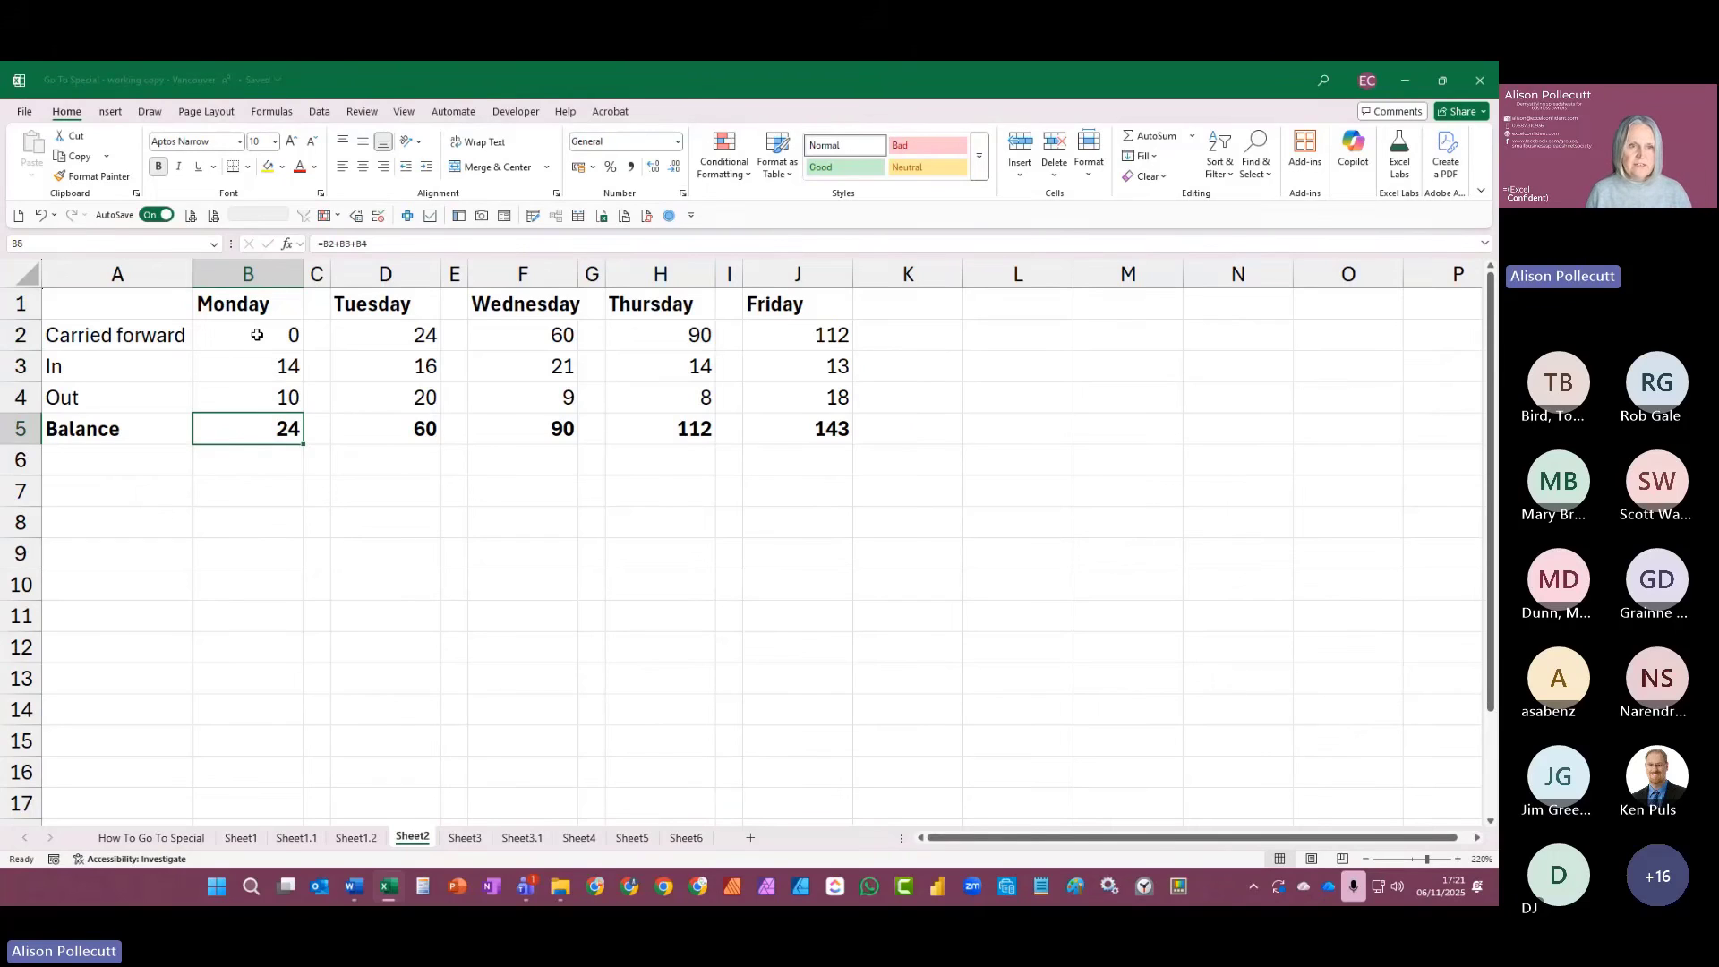
key(F2)
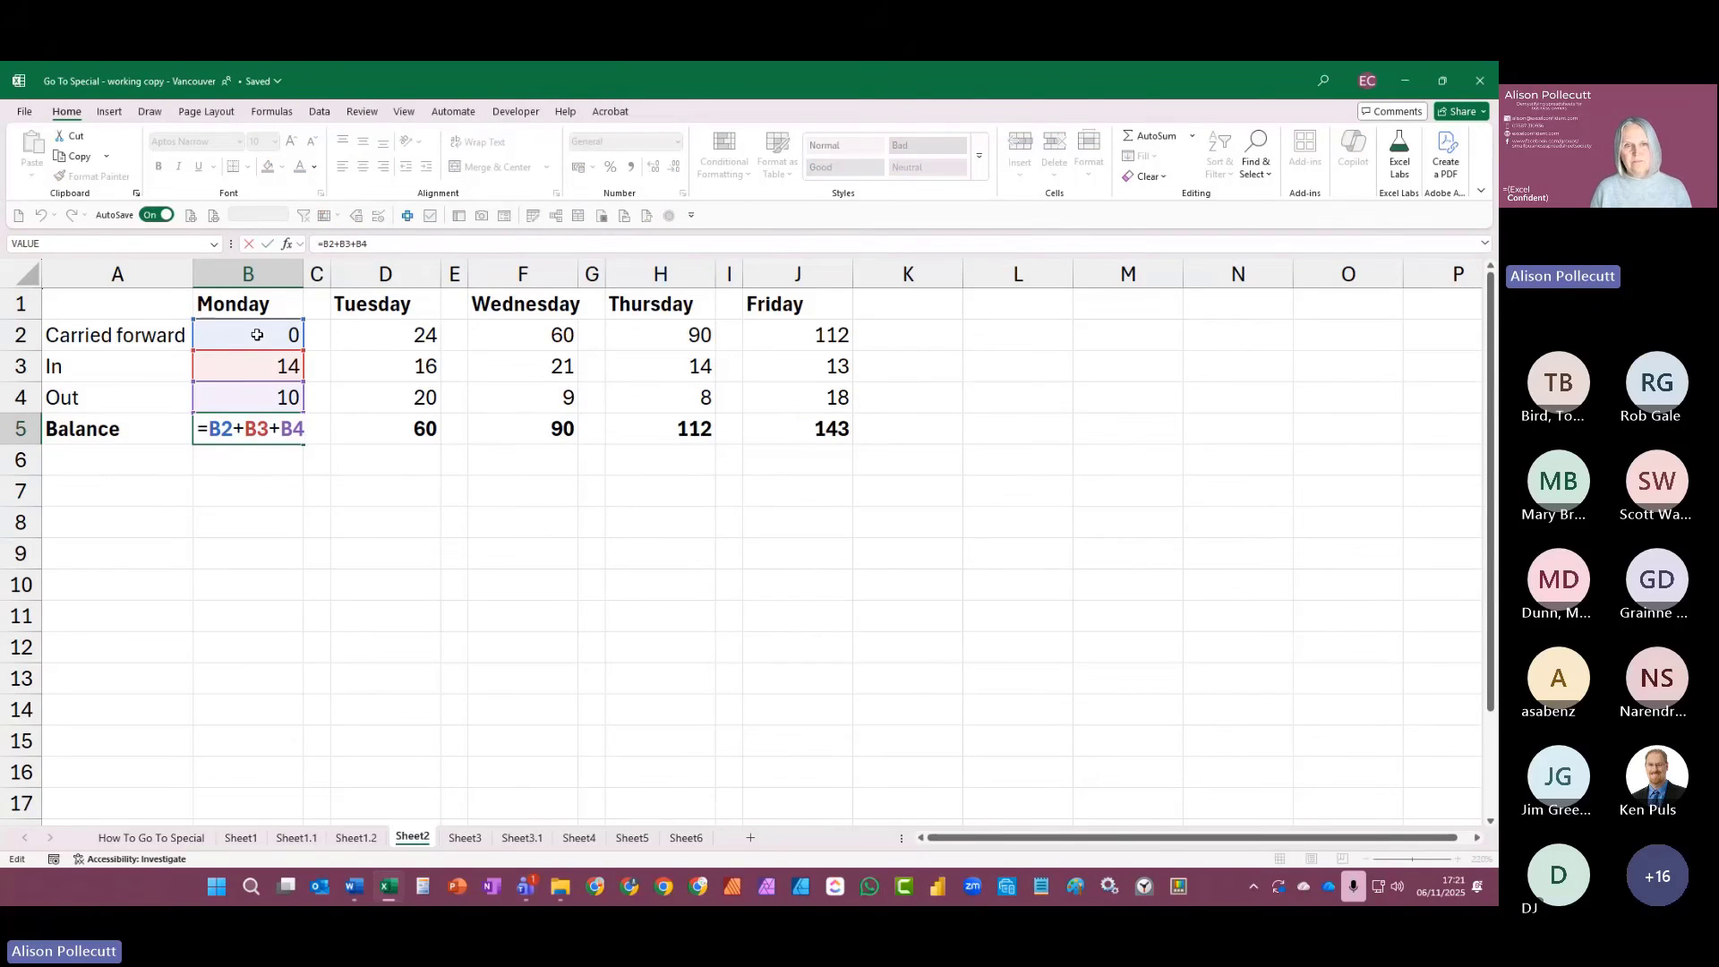
key(Escape)
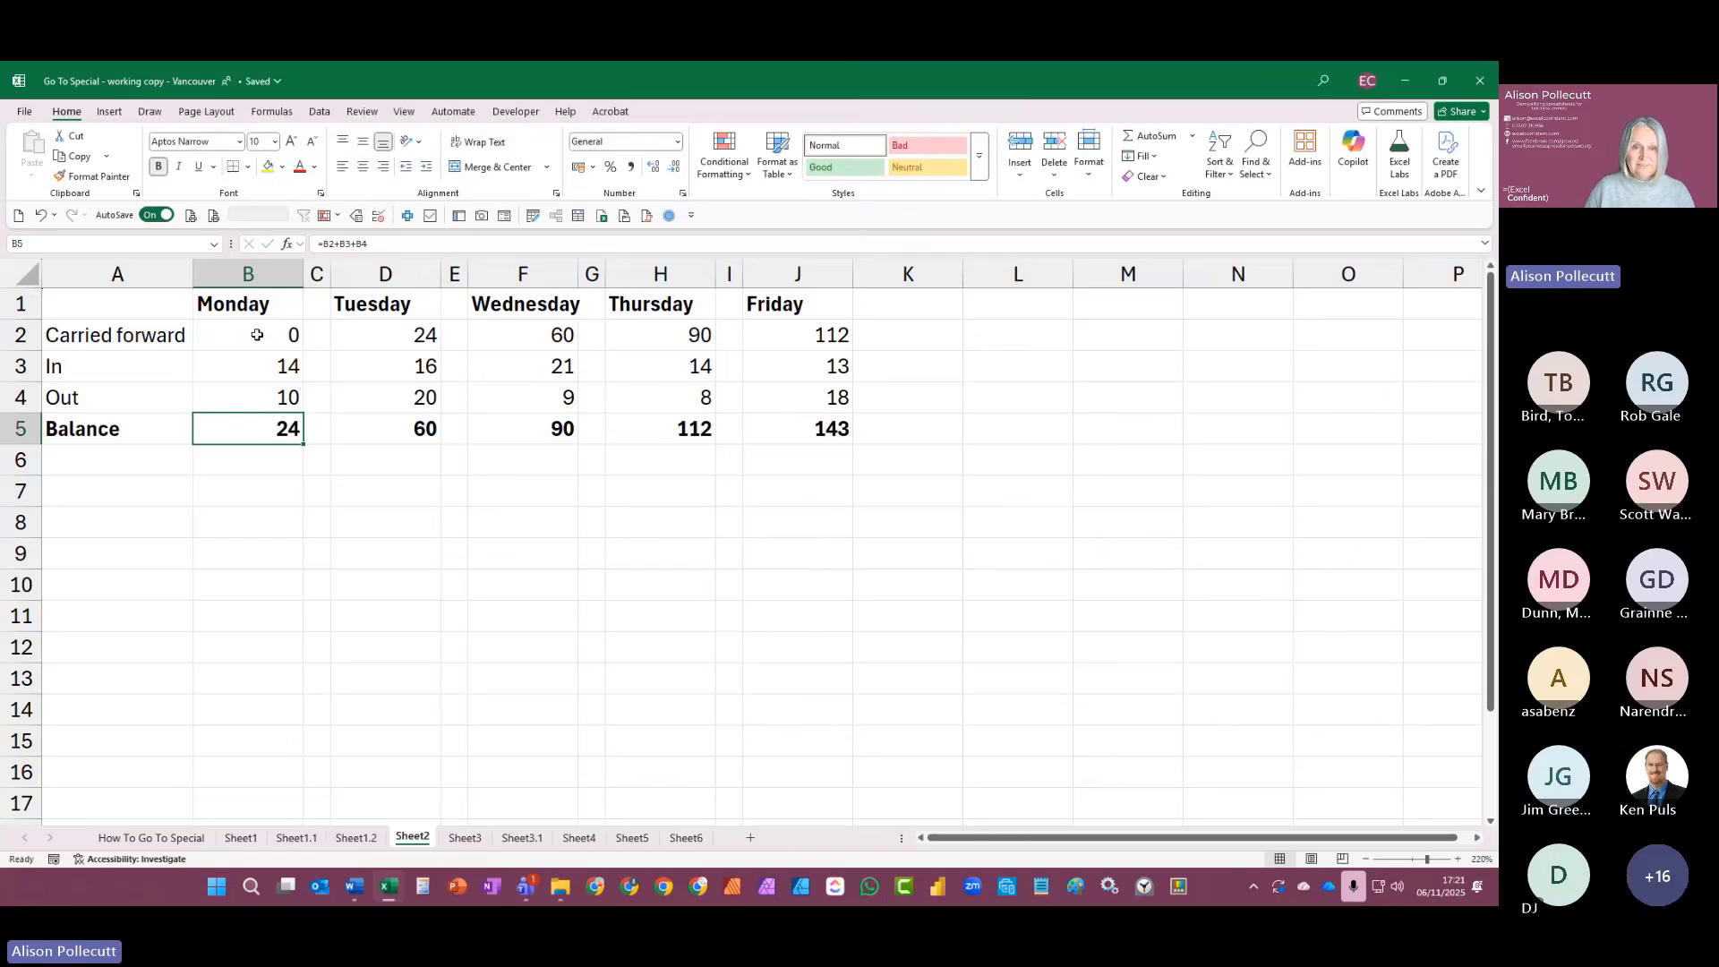
key(Right)
key(Right)
key(F2)
key(Escape)
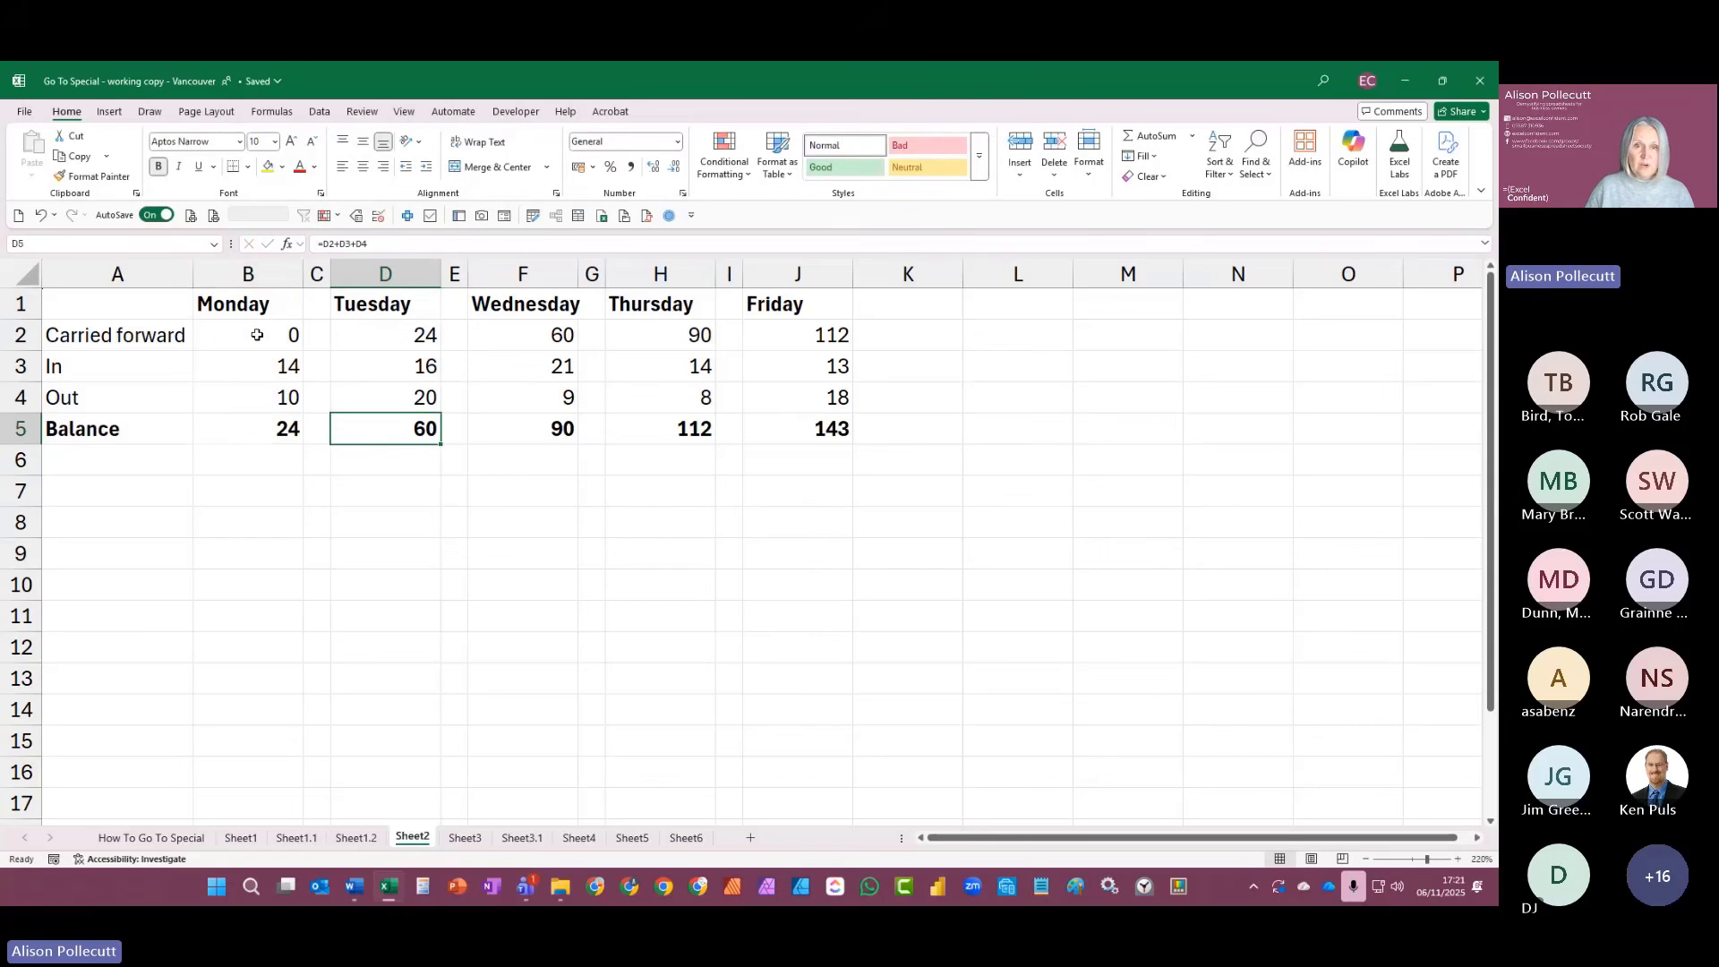
key(Right)
key(Right)
key(F2)
key(Escape)
key(Right)
key(Right)
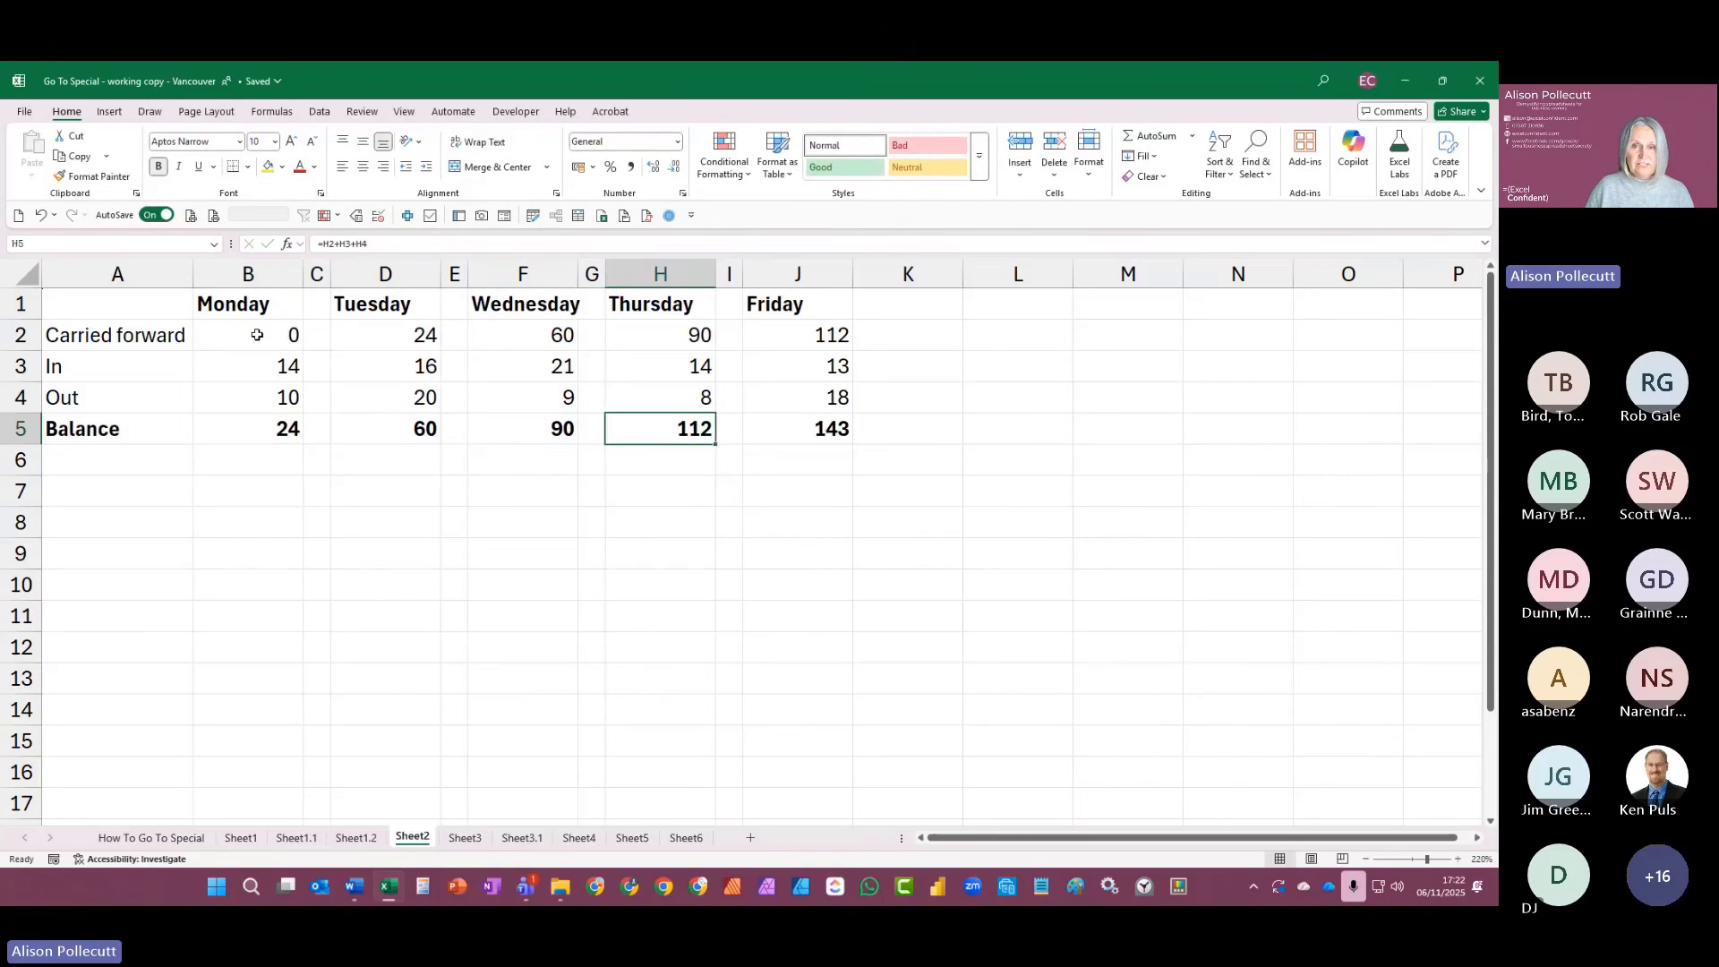
key(F2)
key(Escape)
key(Right)
key(Right)
key(F2)
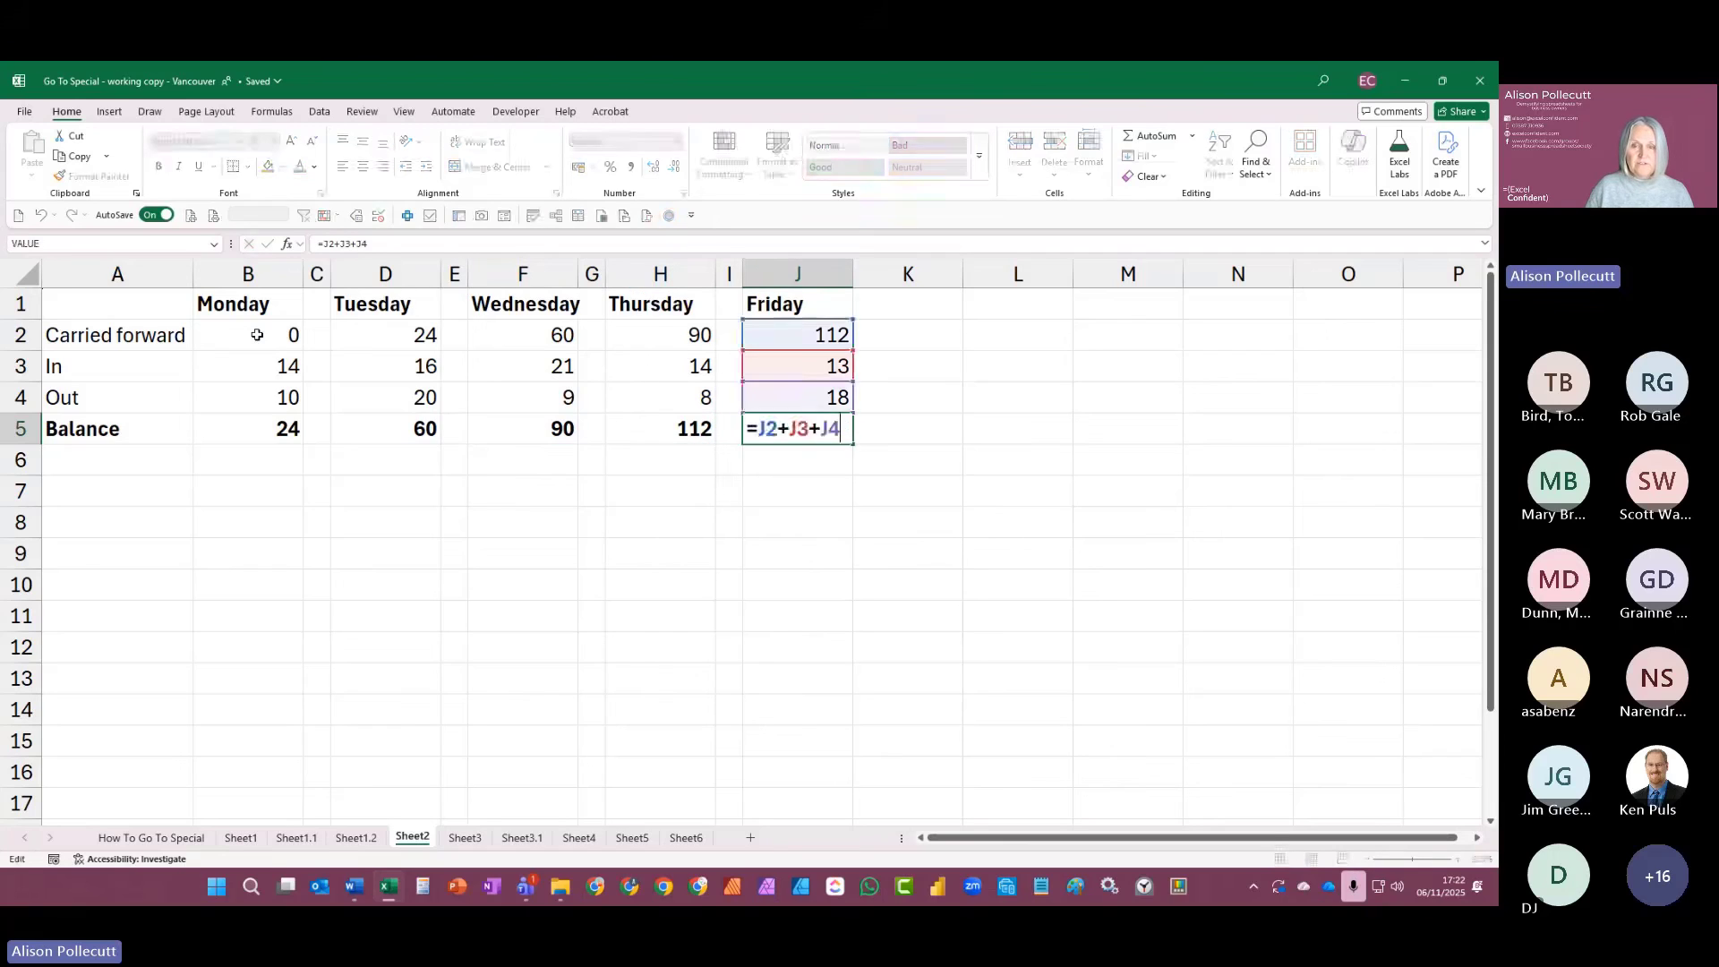
key(Escape)
Step: Correct Monday's balance formula in B5 to =B2+B3-B4 so that the Out value is subtracted
key(Left)
key(Left)
key(Left)
key(Left)
key(Left)
key(Left)
key(Left)
key(Left)
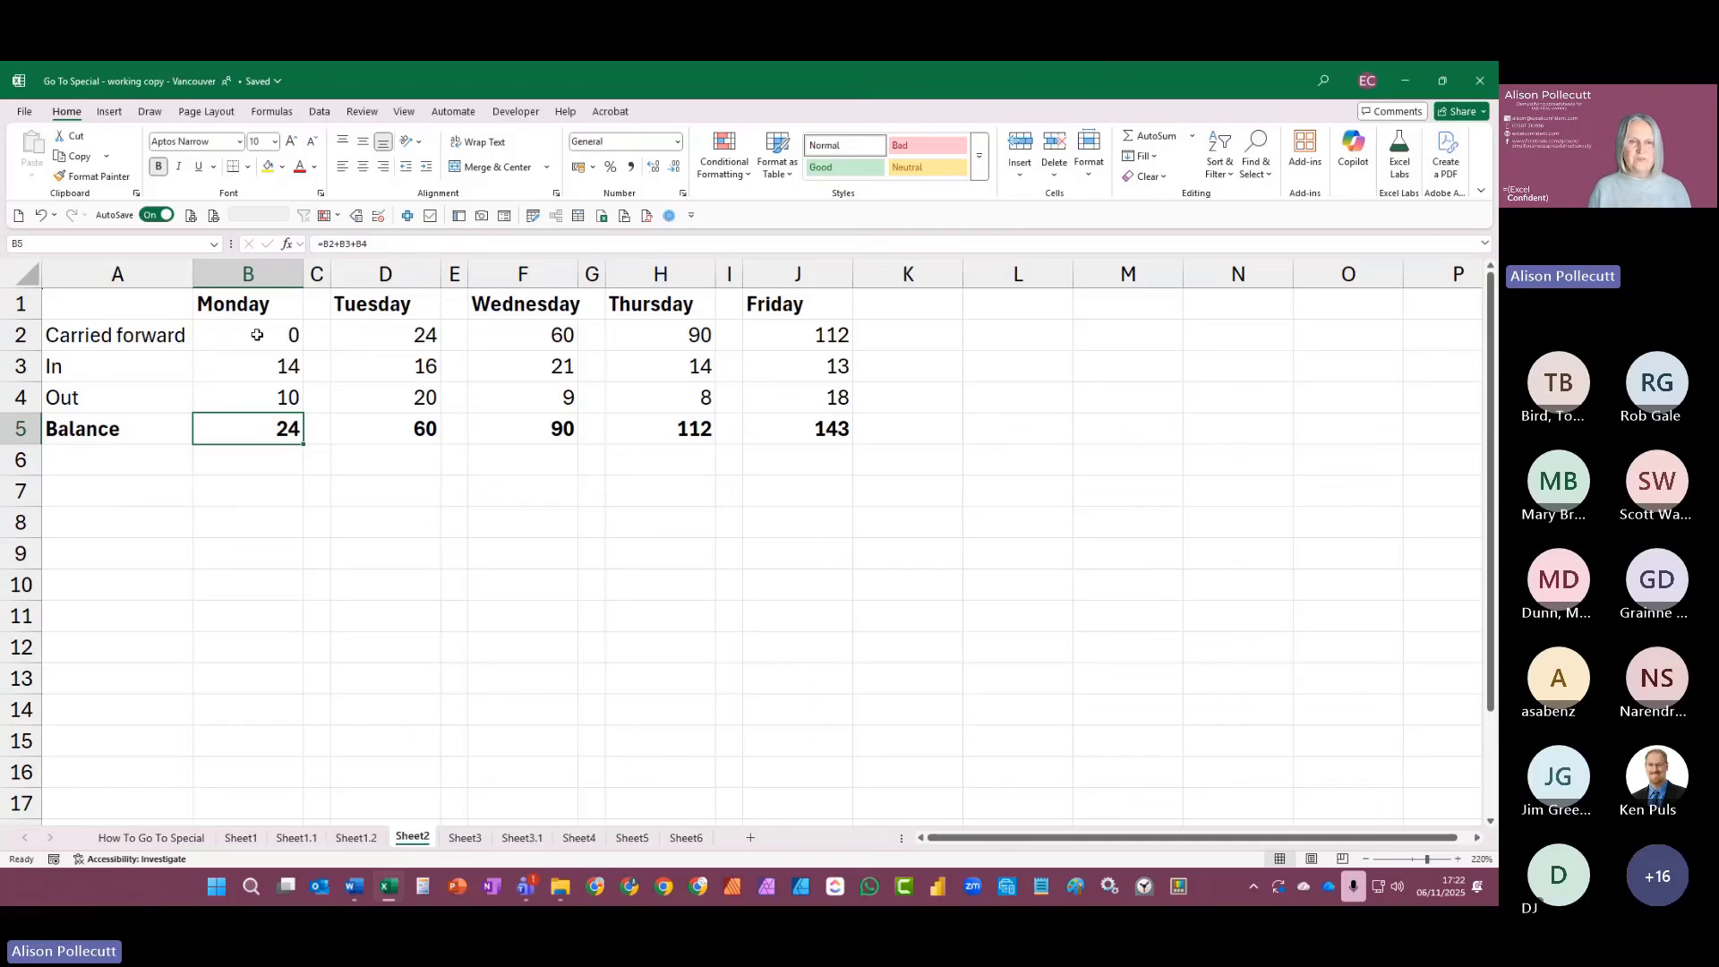
key(F2)
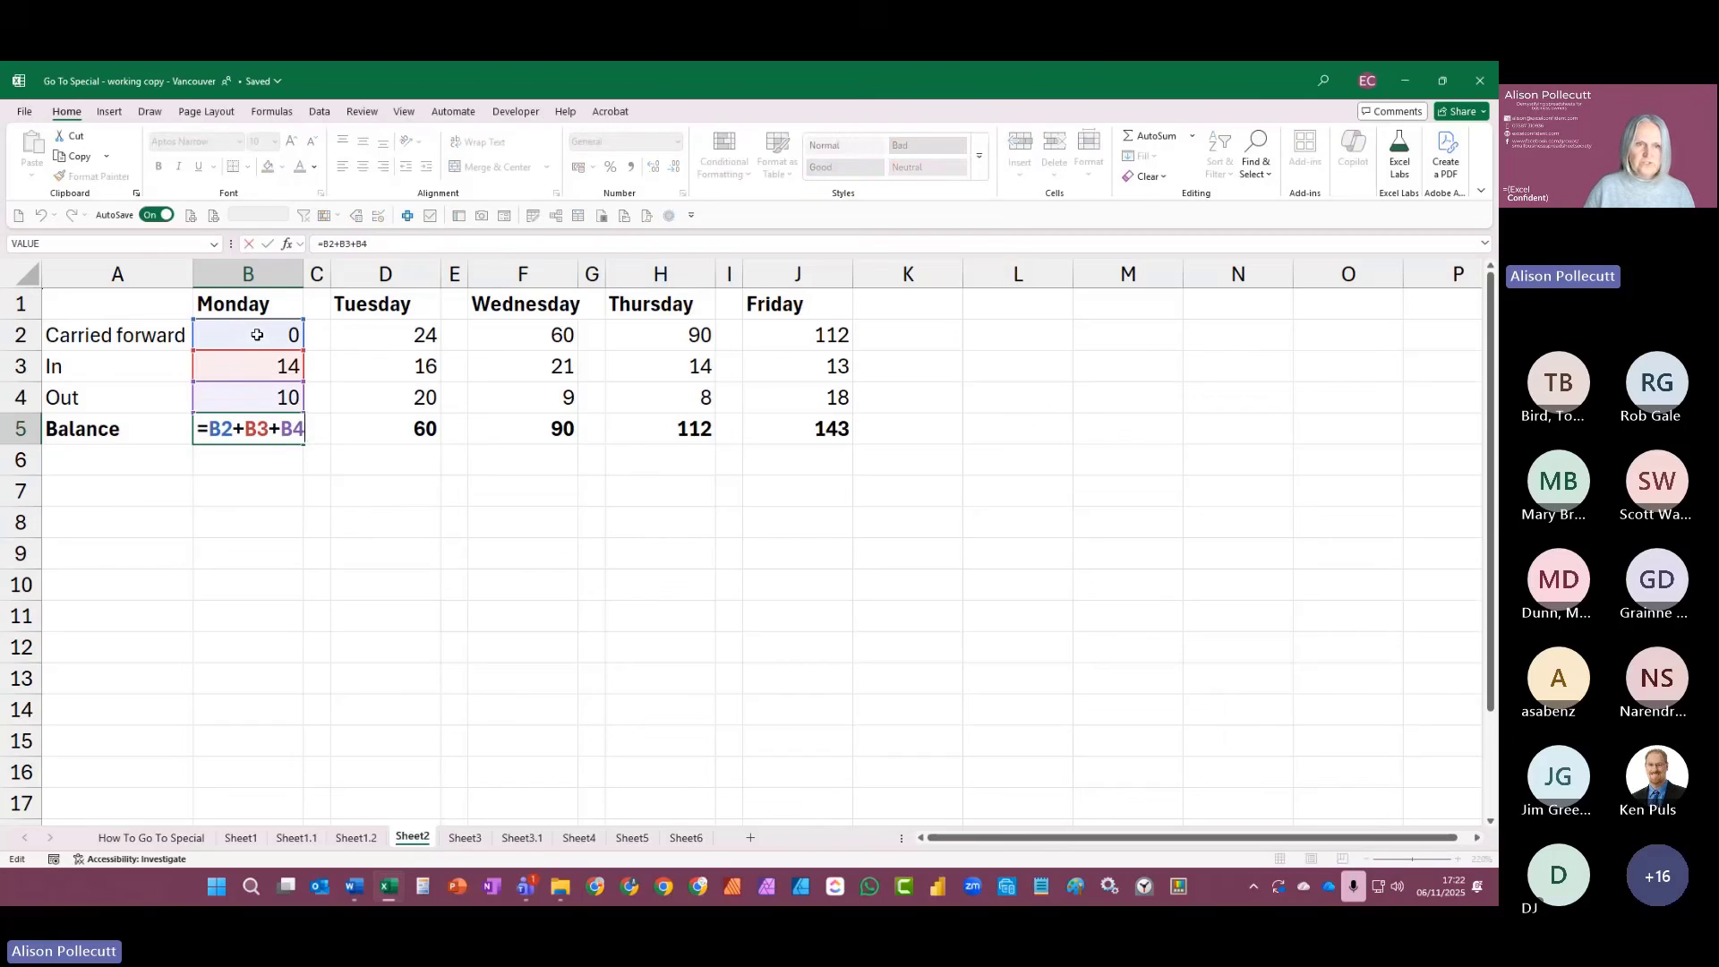
key(BackSpace)
text(-)
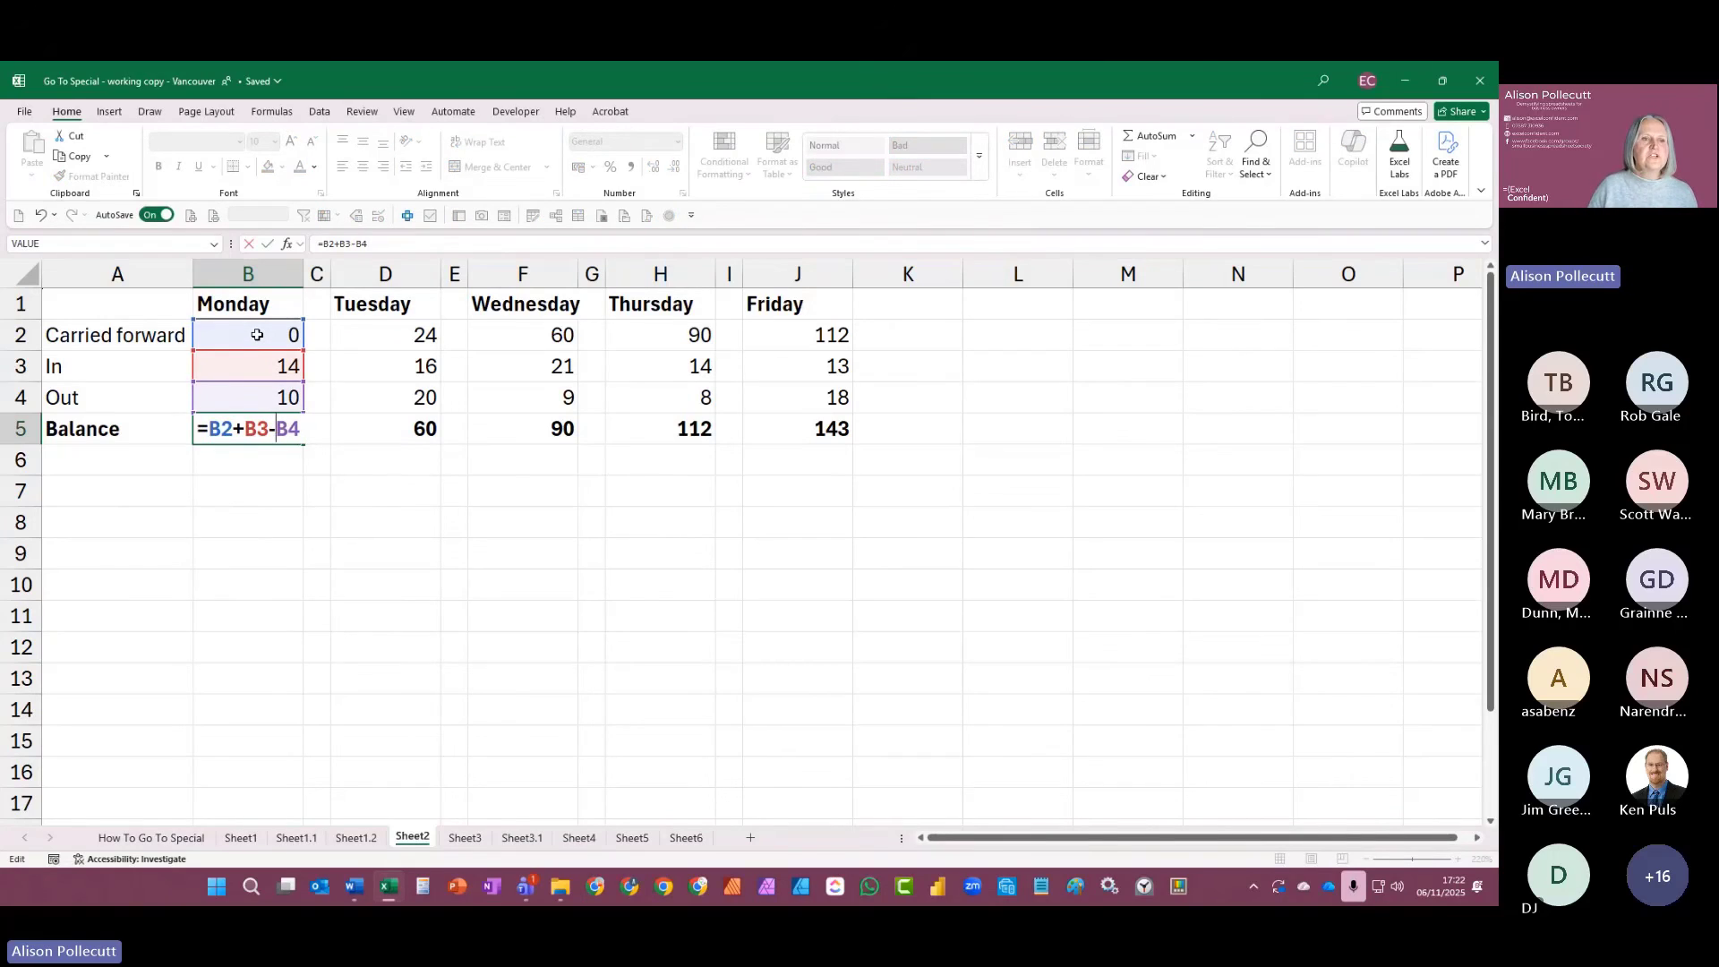
key(Return)
key(Up)
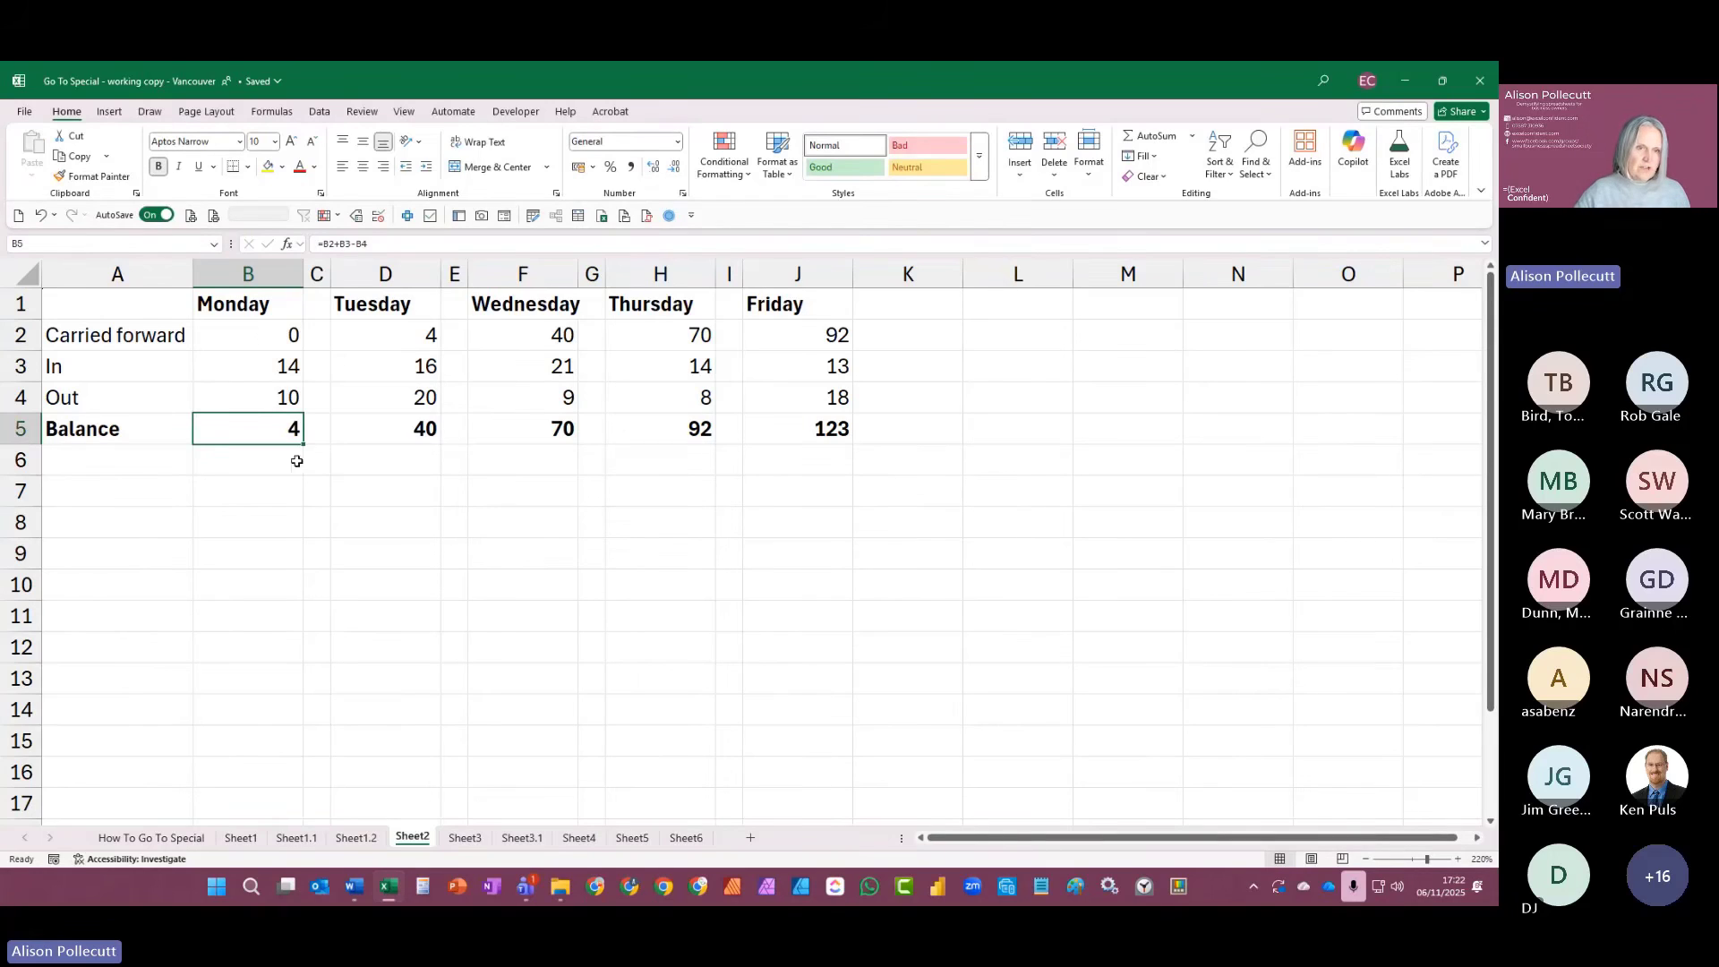
Step: Paste Monday's balance formula from B5 across D5:J5 as one continuous block, and undo the paste
key(ctrl+c)
key(ctrl+Right)
key(ctrl+shift+Right)
key(ctrl+shift+Right)
key(ctrl+shift+Right)
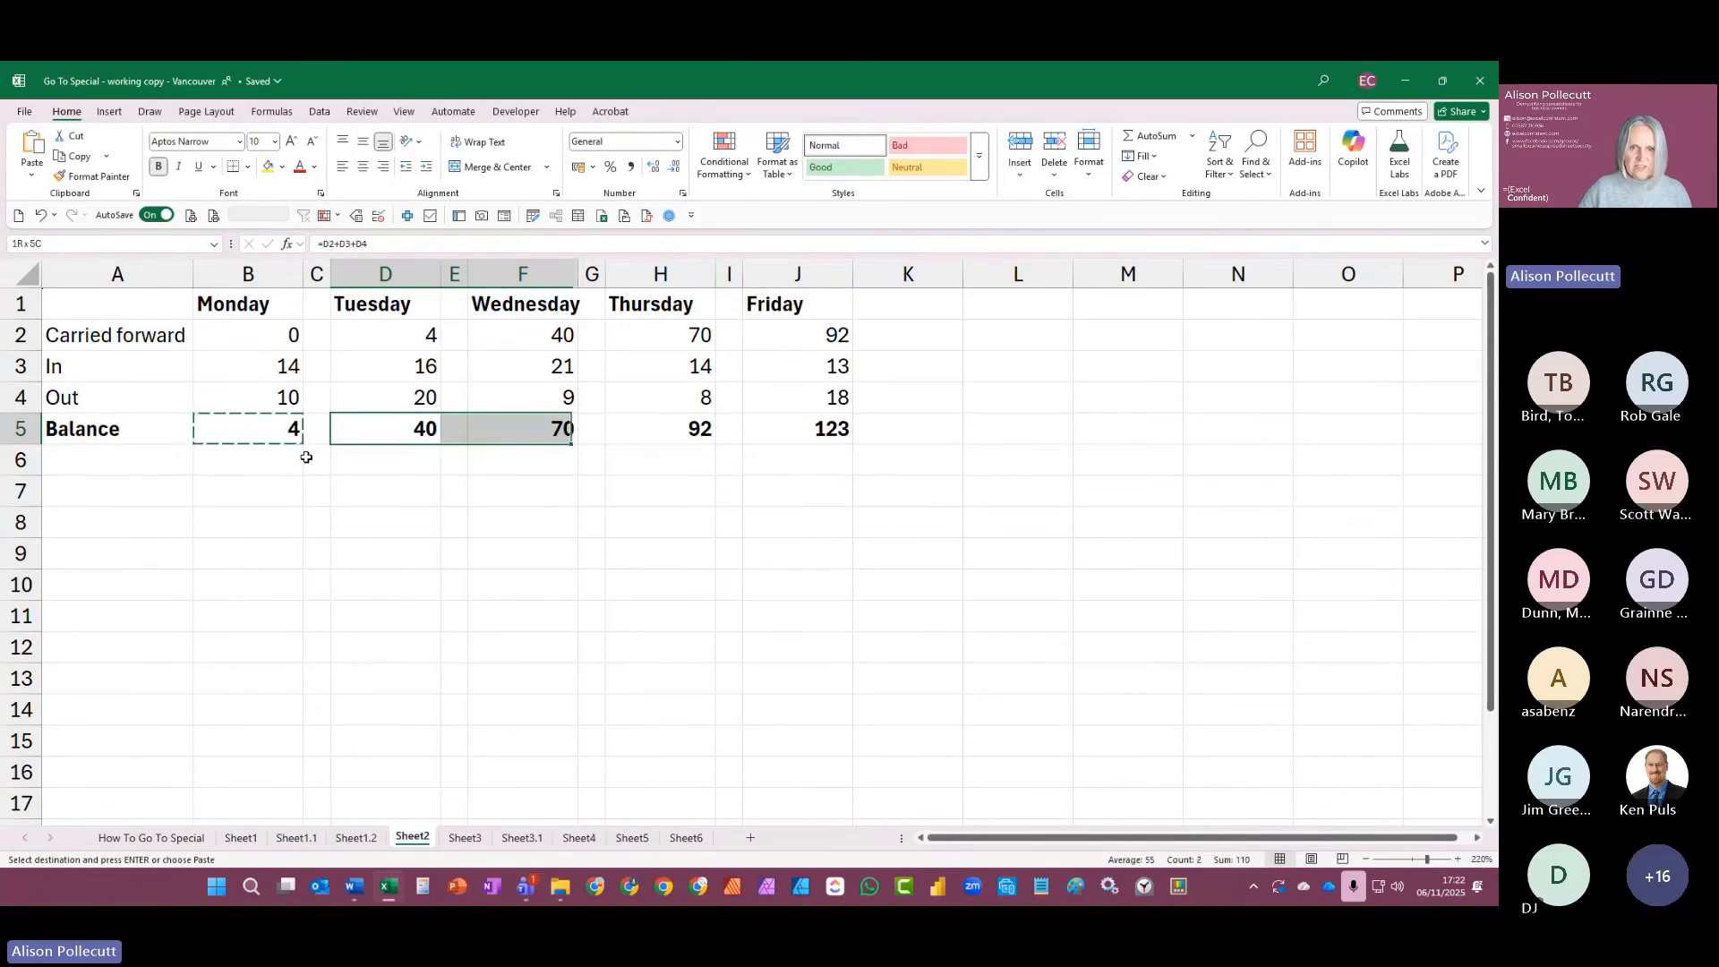
key(ctrl+v)
key(Left)
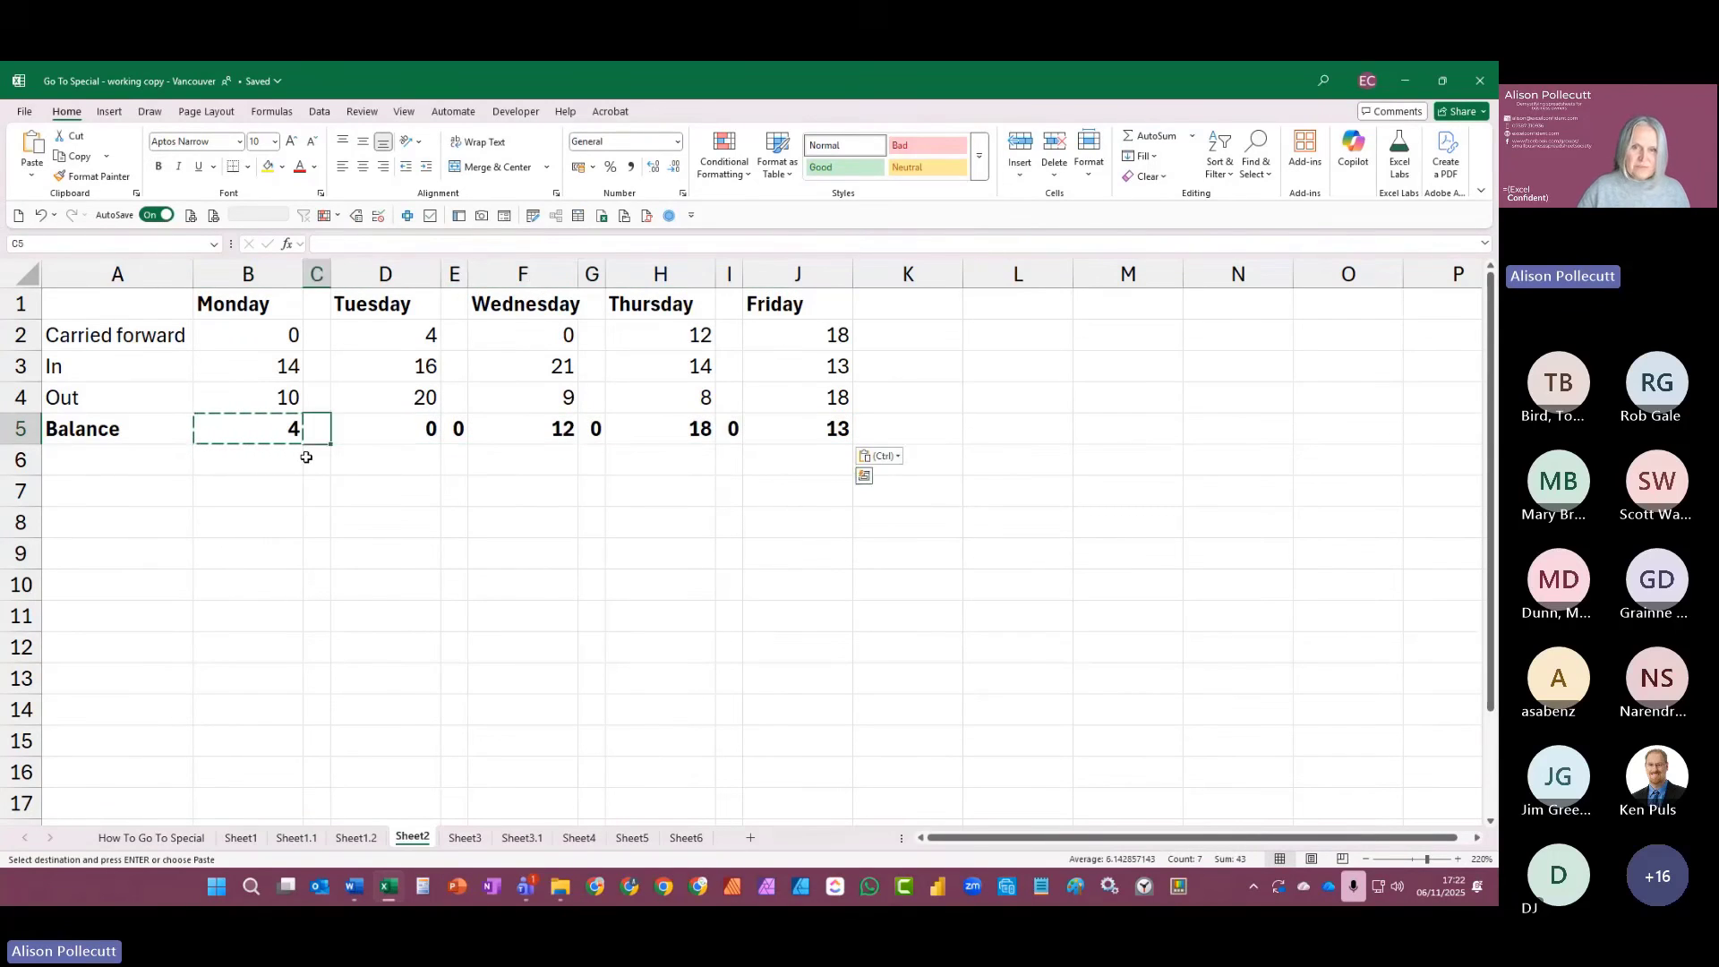
key(Right)
key(Right)
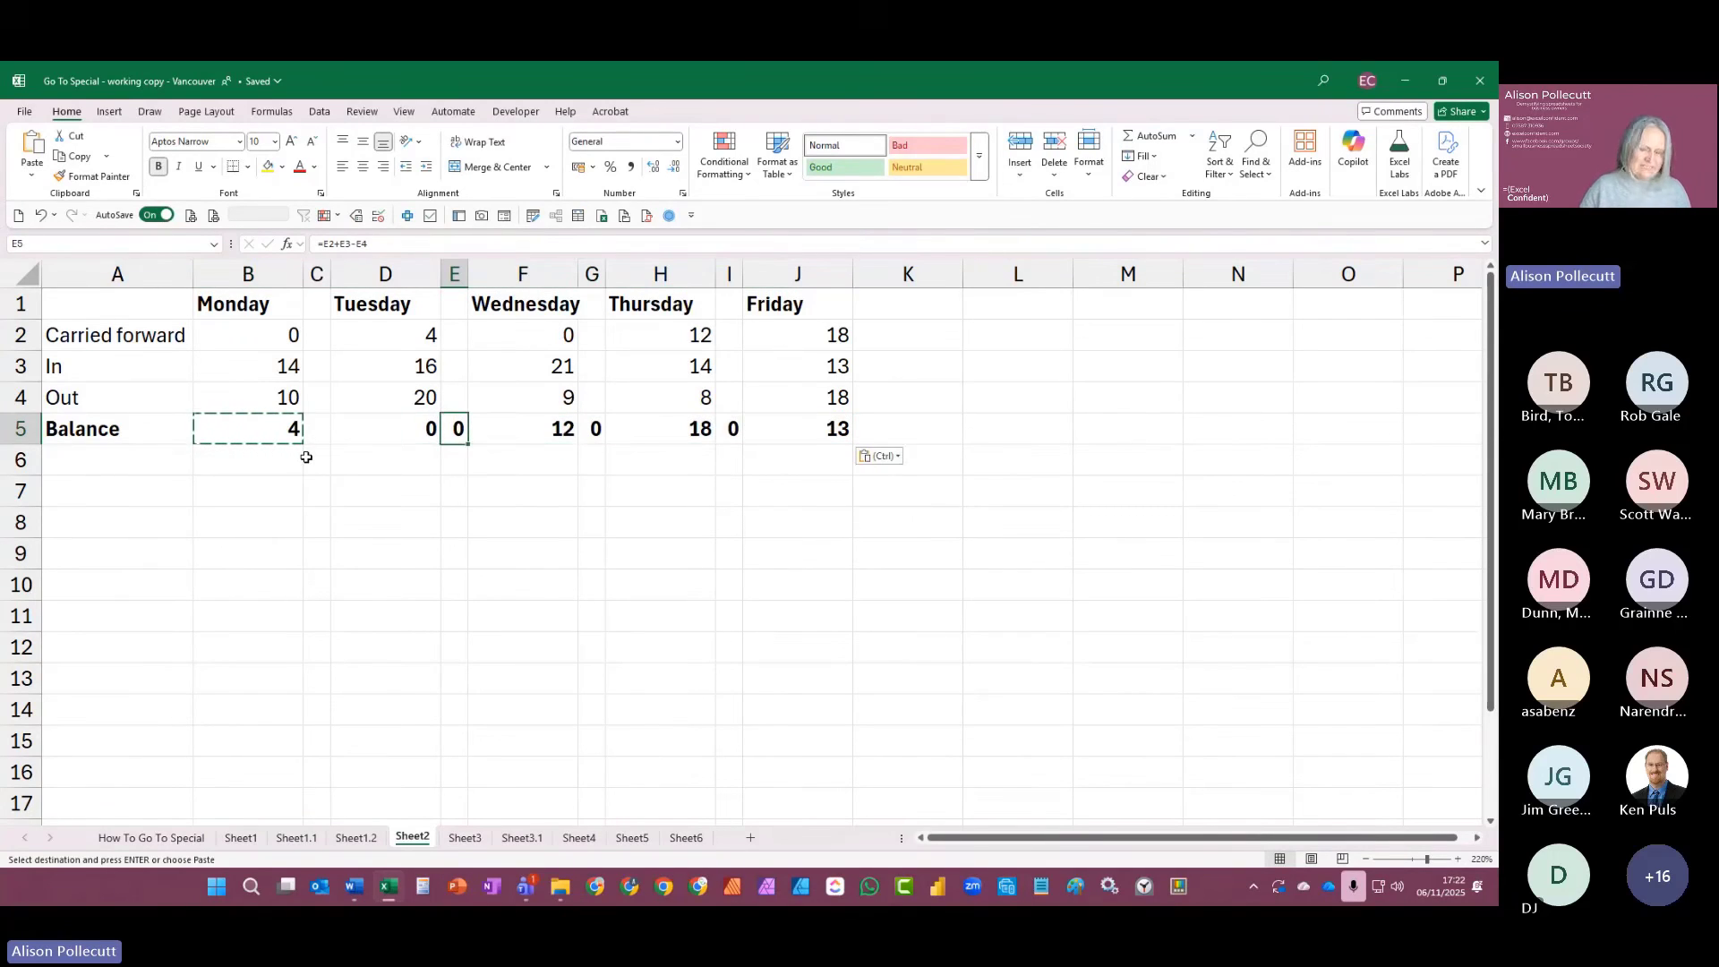
key(ctrl+z)
key(ctrl+Left)
key(Right)
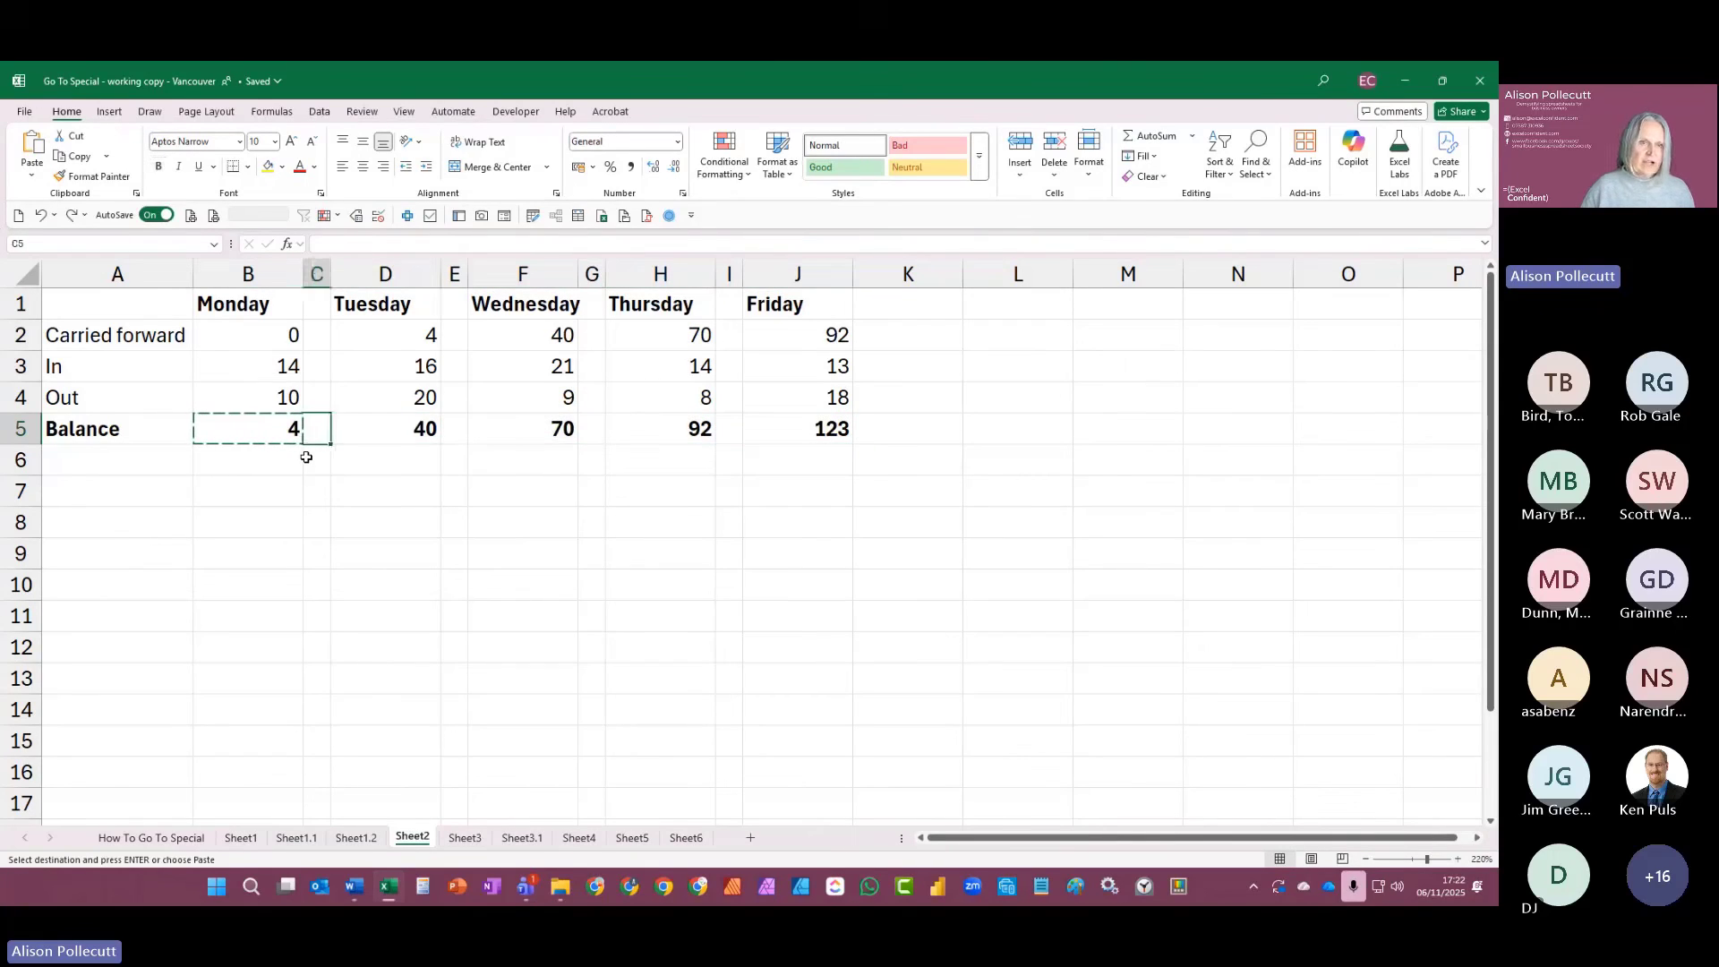
Step: Paste Monday's balance formula individually into Tuesday's D5 and Wednesday's F5
key(Right)
key(ctrl+c)
key(Left)
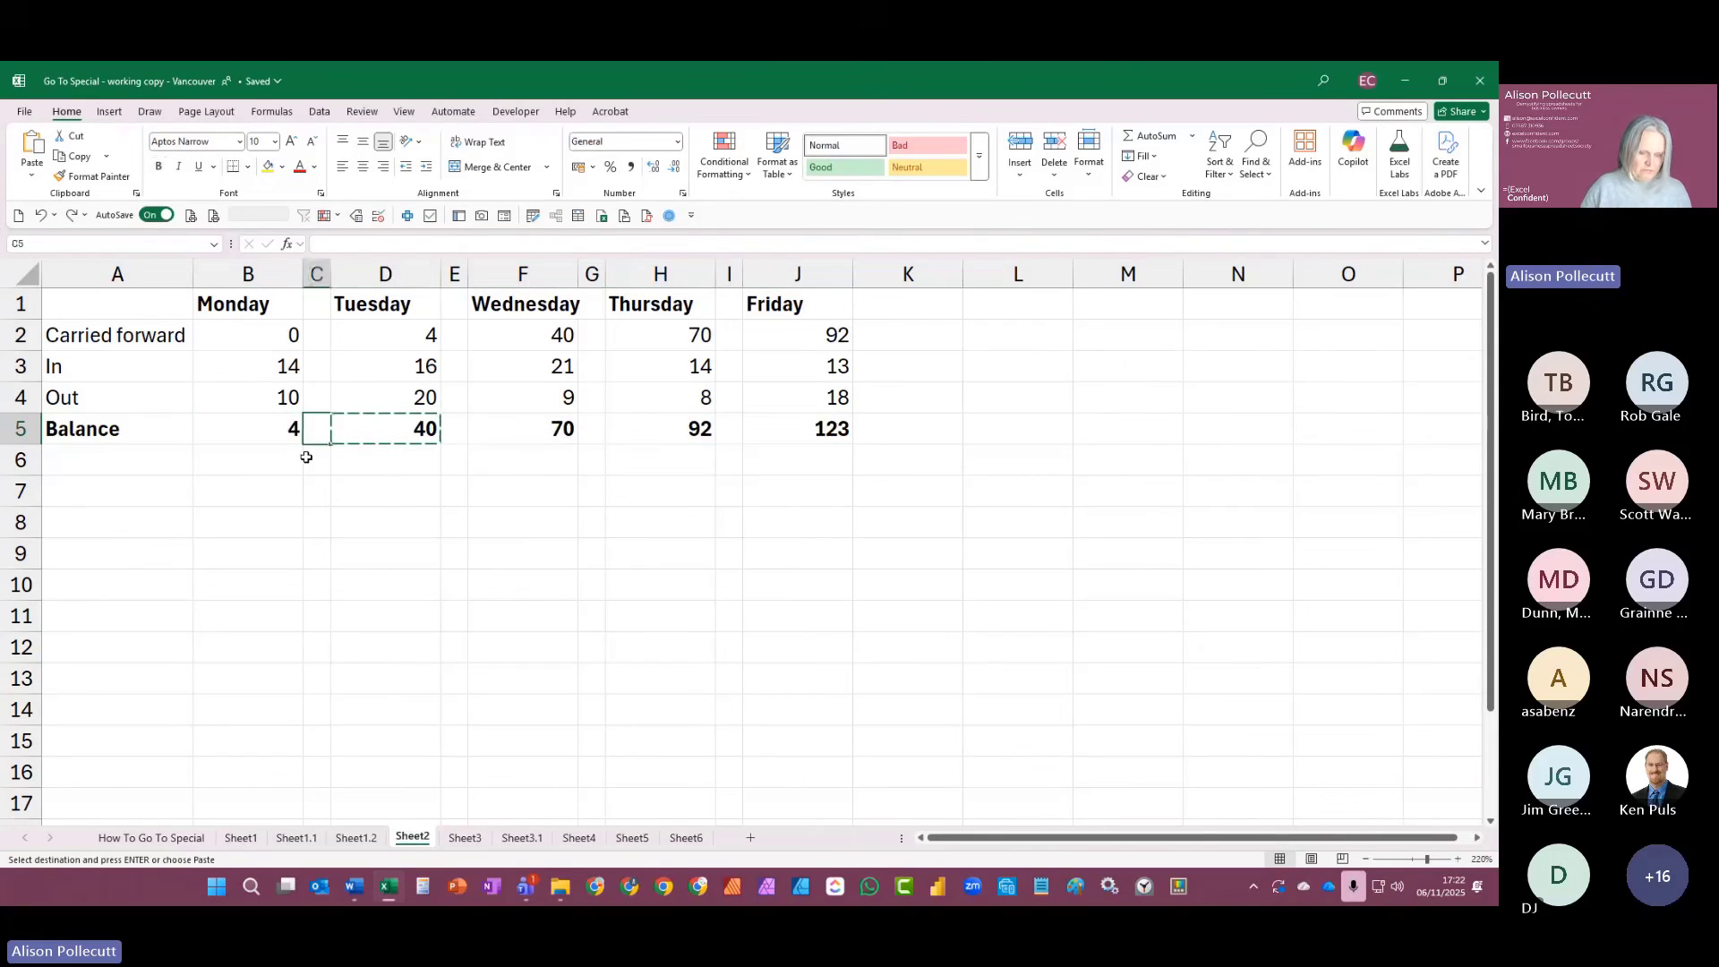
key(Left)
key(ctrl+c)
key(Right)
key(Right)
key(ctrl+v)
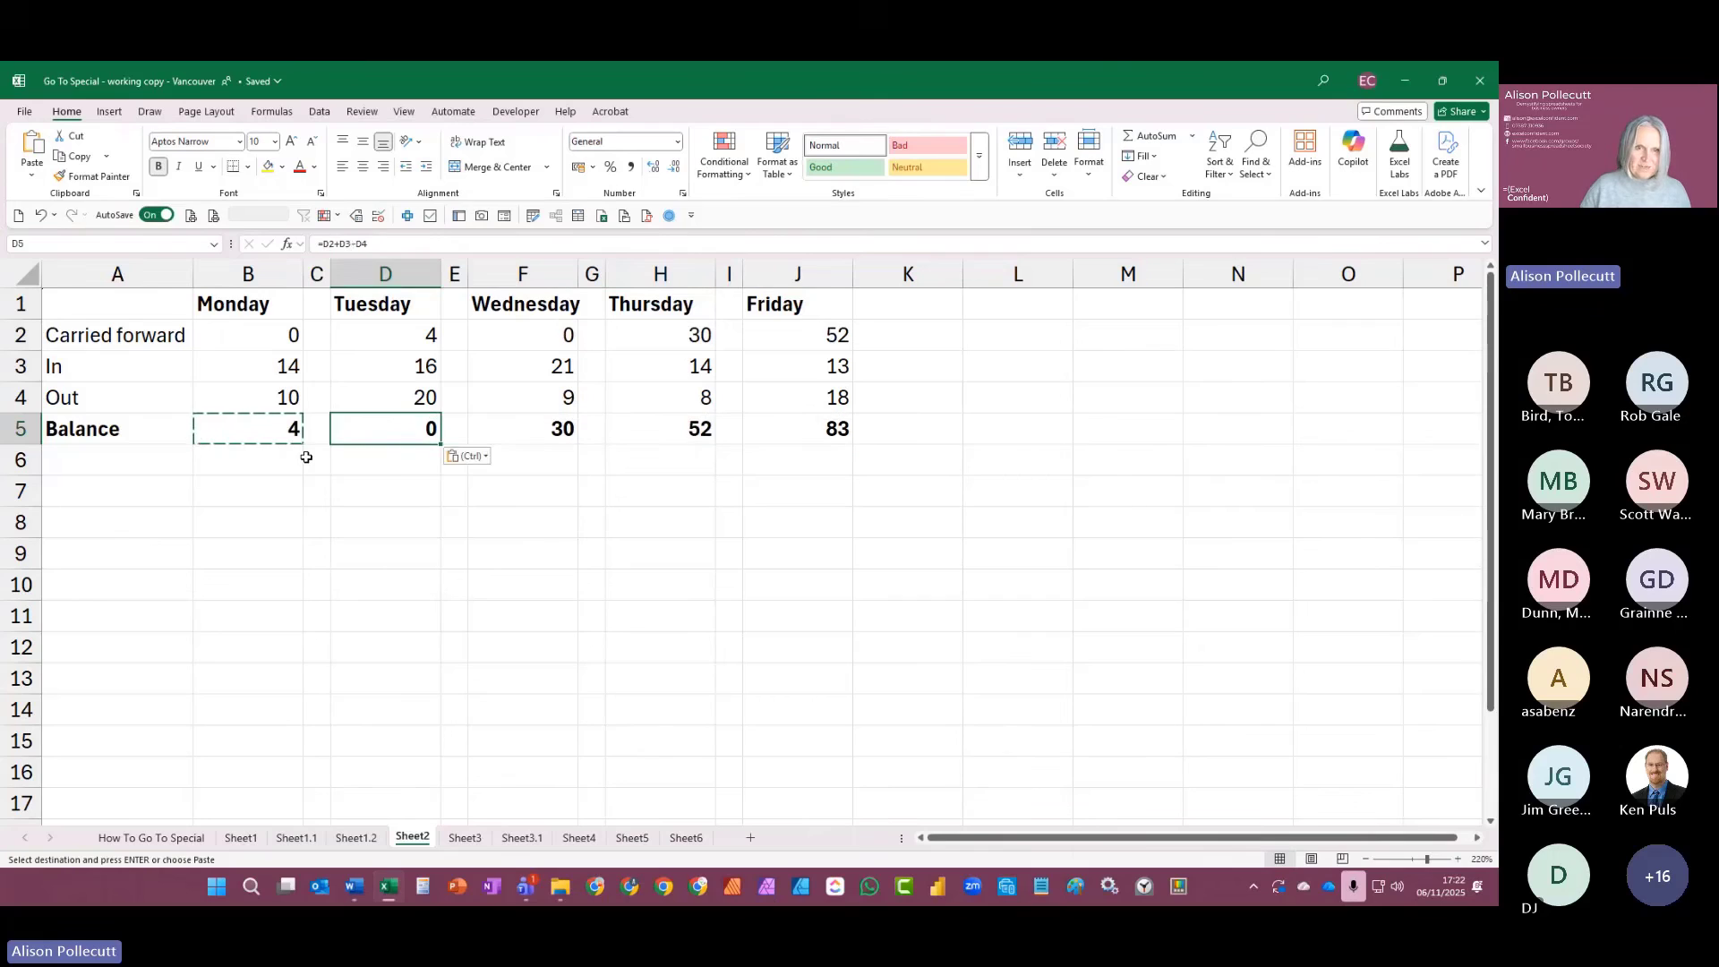
key(Right)
key(Right)
key(ctrl+v)
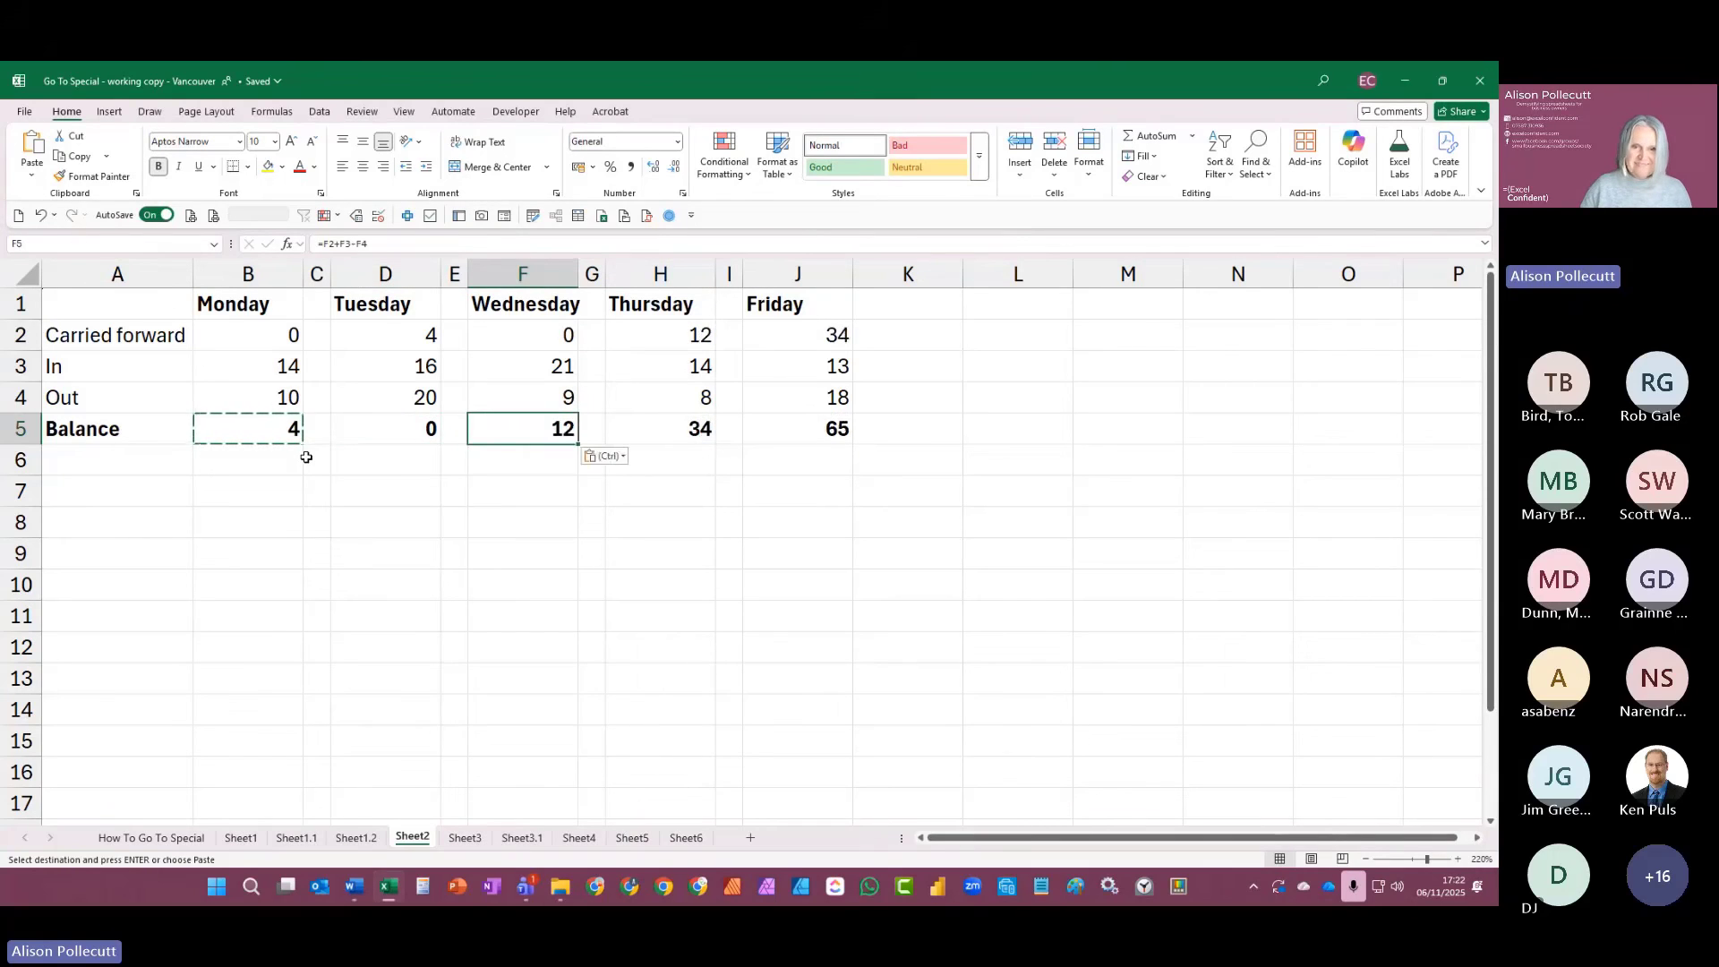
Step: Undo both individual pastes in D5 and F5 and return to Monday's balance in B5
key(ctrl+z)
key(ctrl+z)
key(Left)
key(Left)
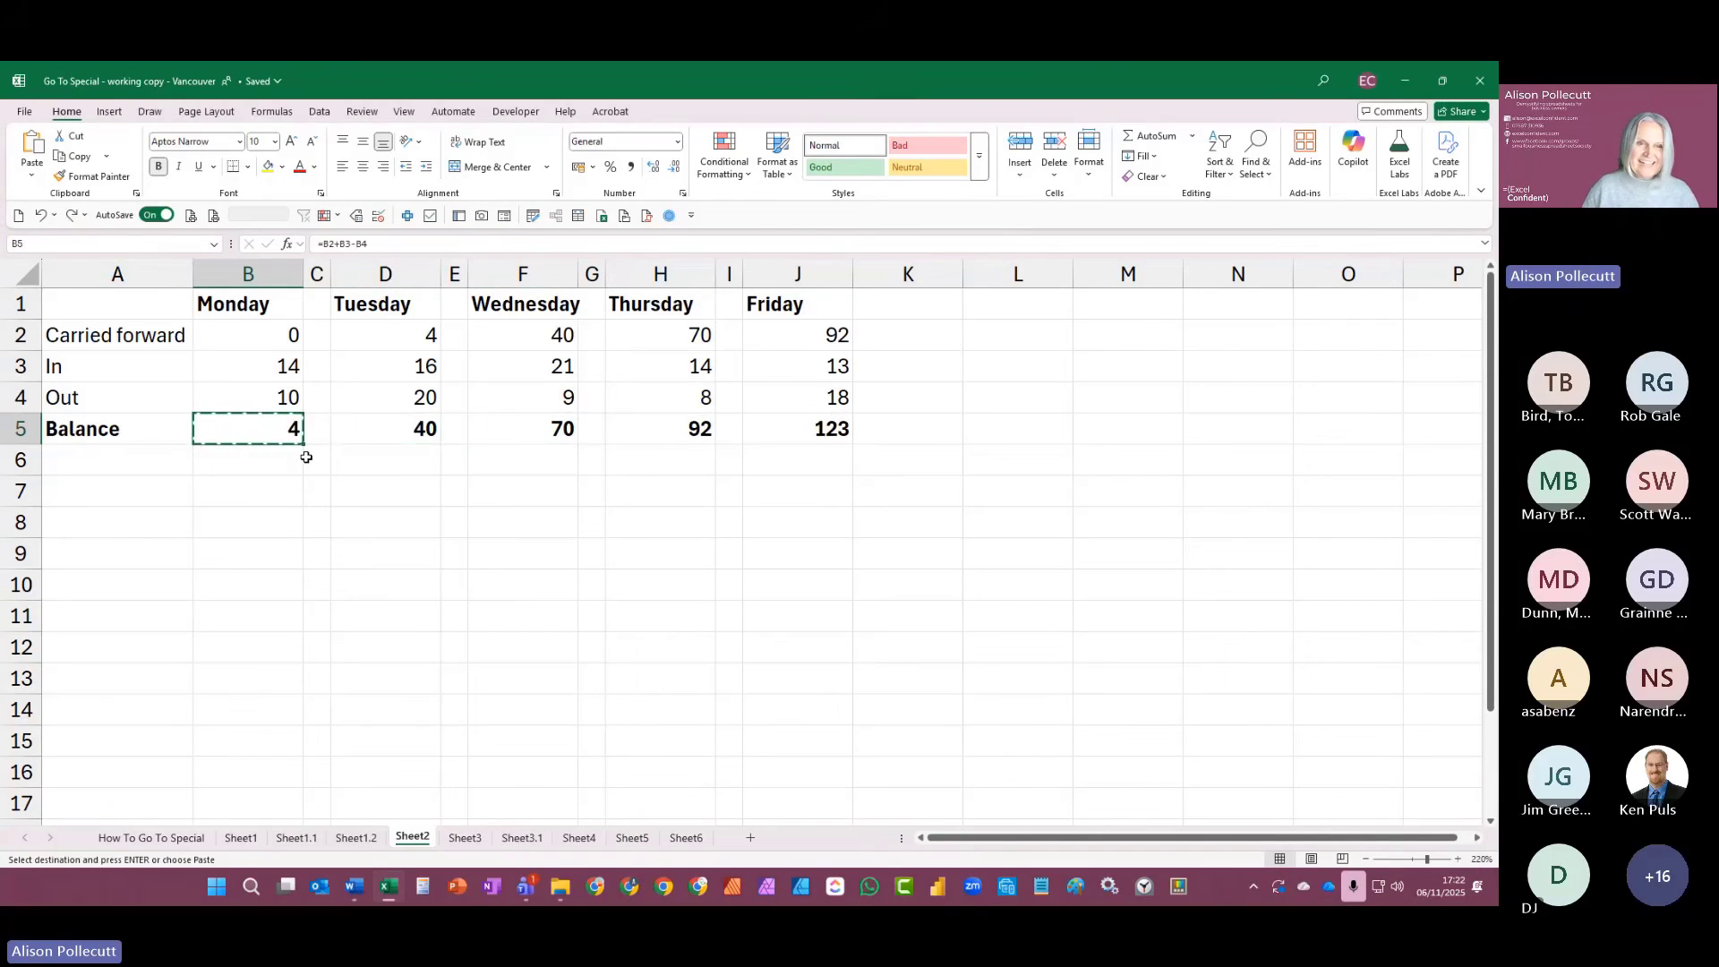
key(Escape)
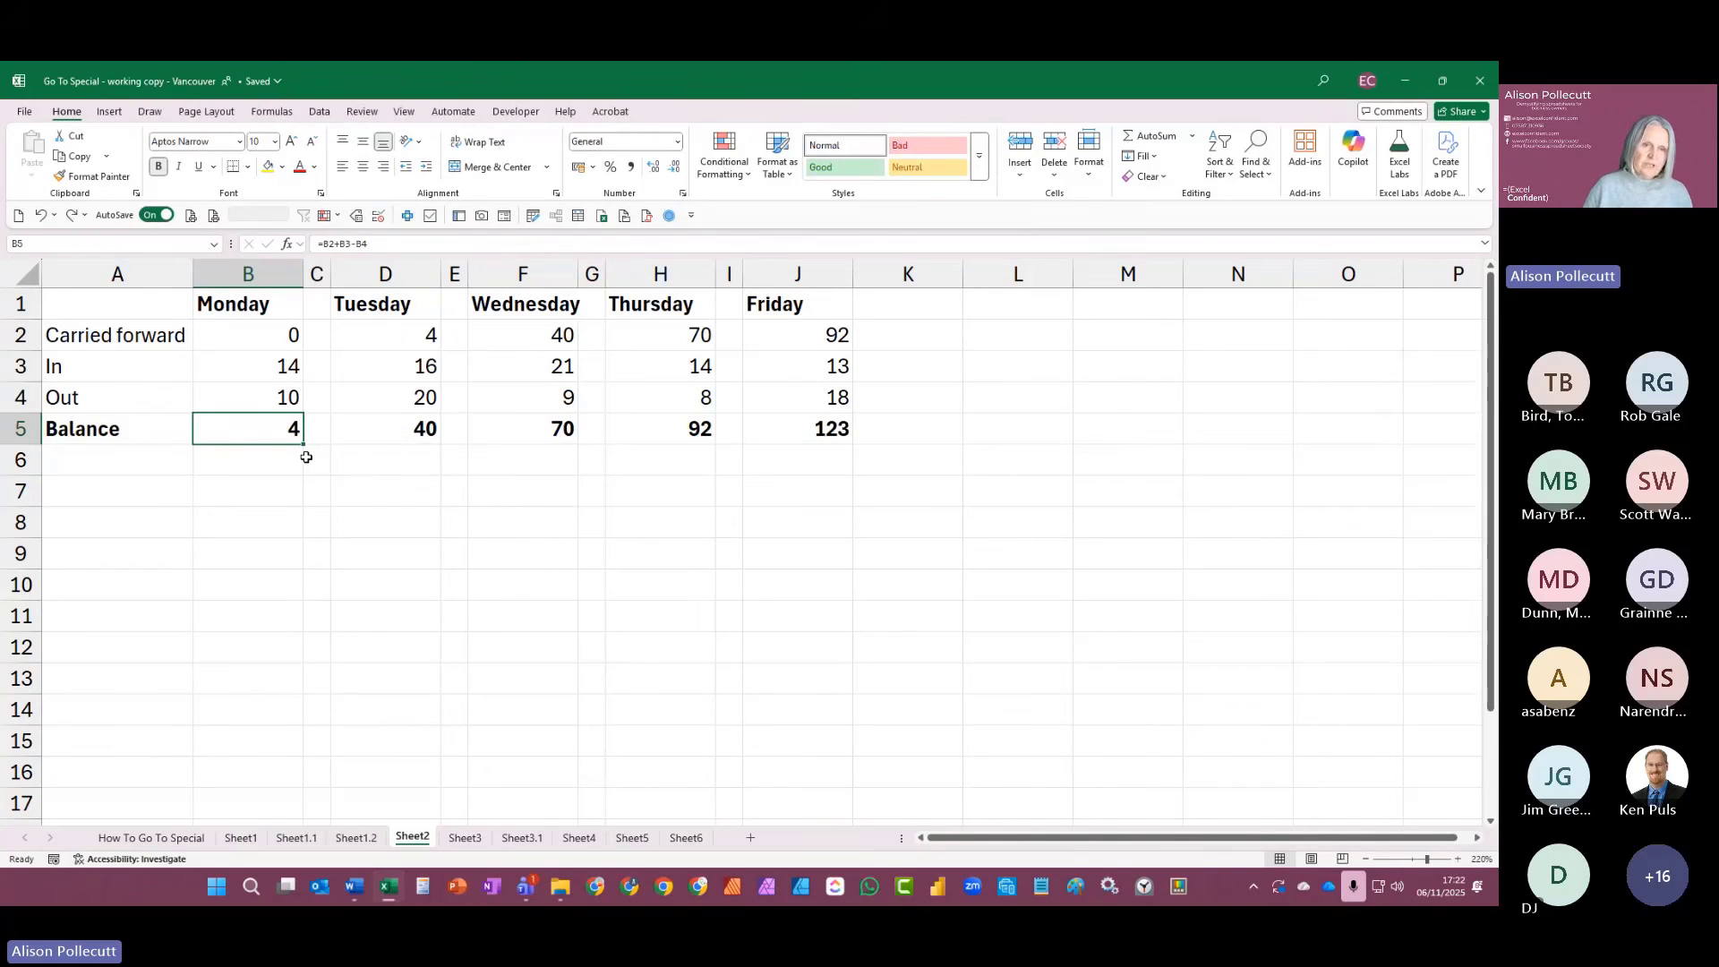
Step: Copy the B5 balance formula into only the formula cells of D5:J5, selecting them with Go To Special Formulas
key(ctrl+c)
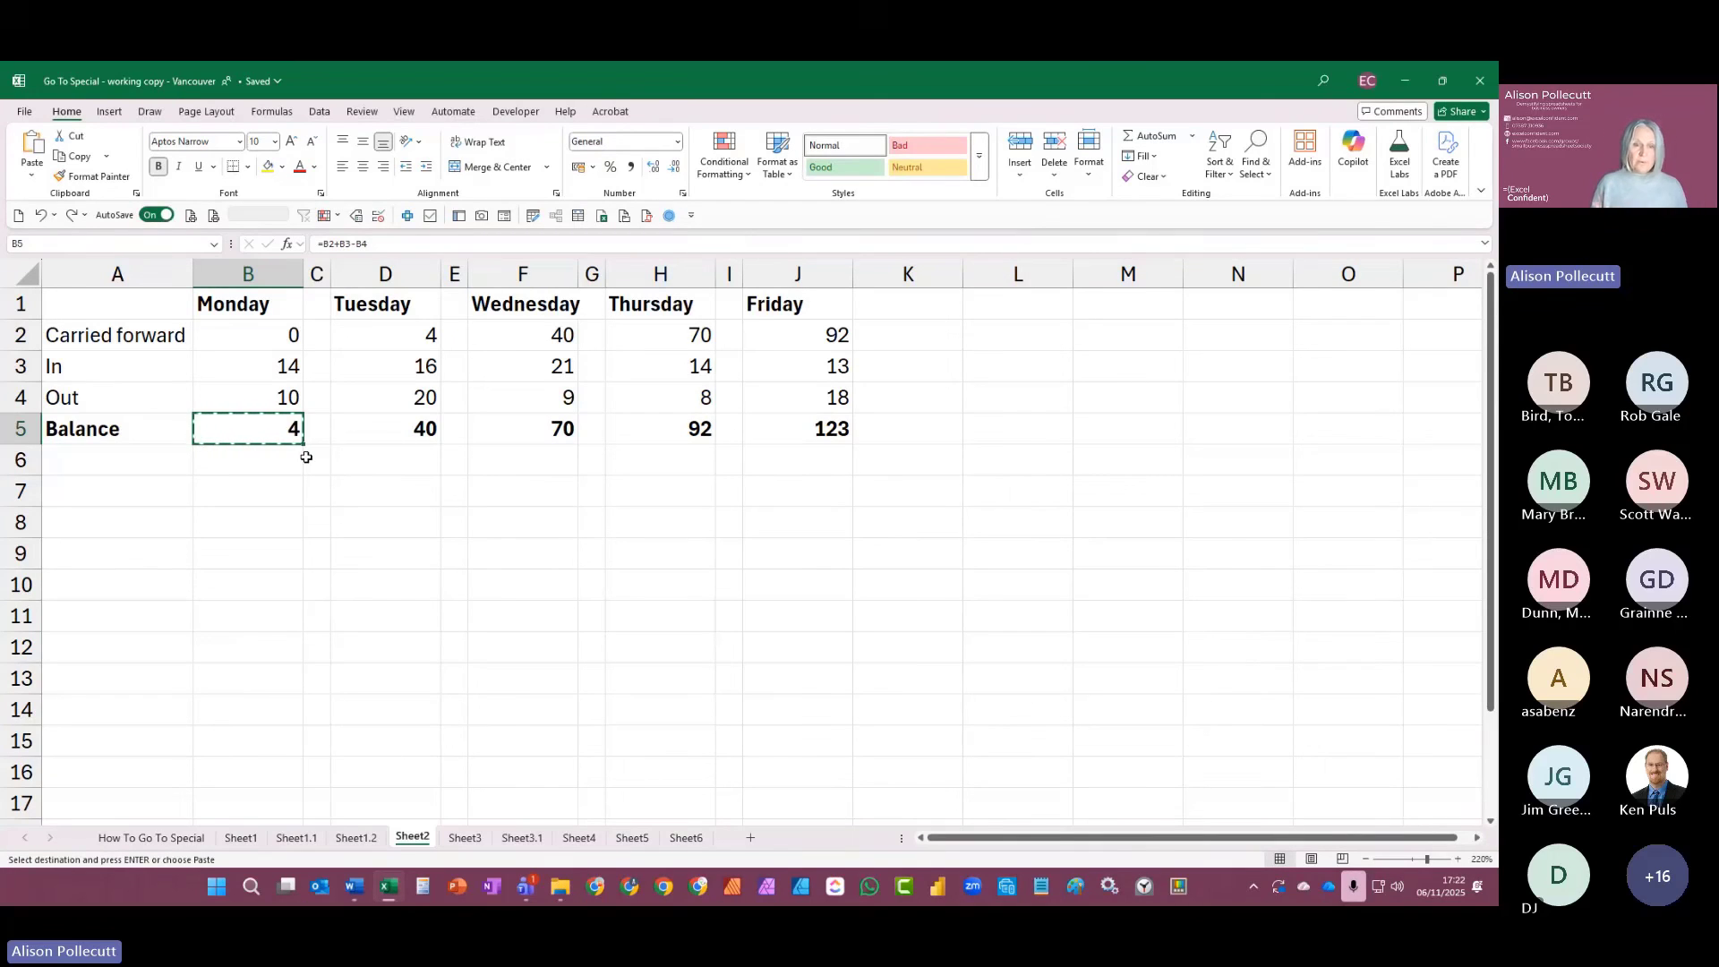
click(368, 429)
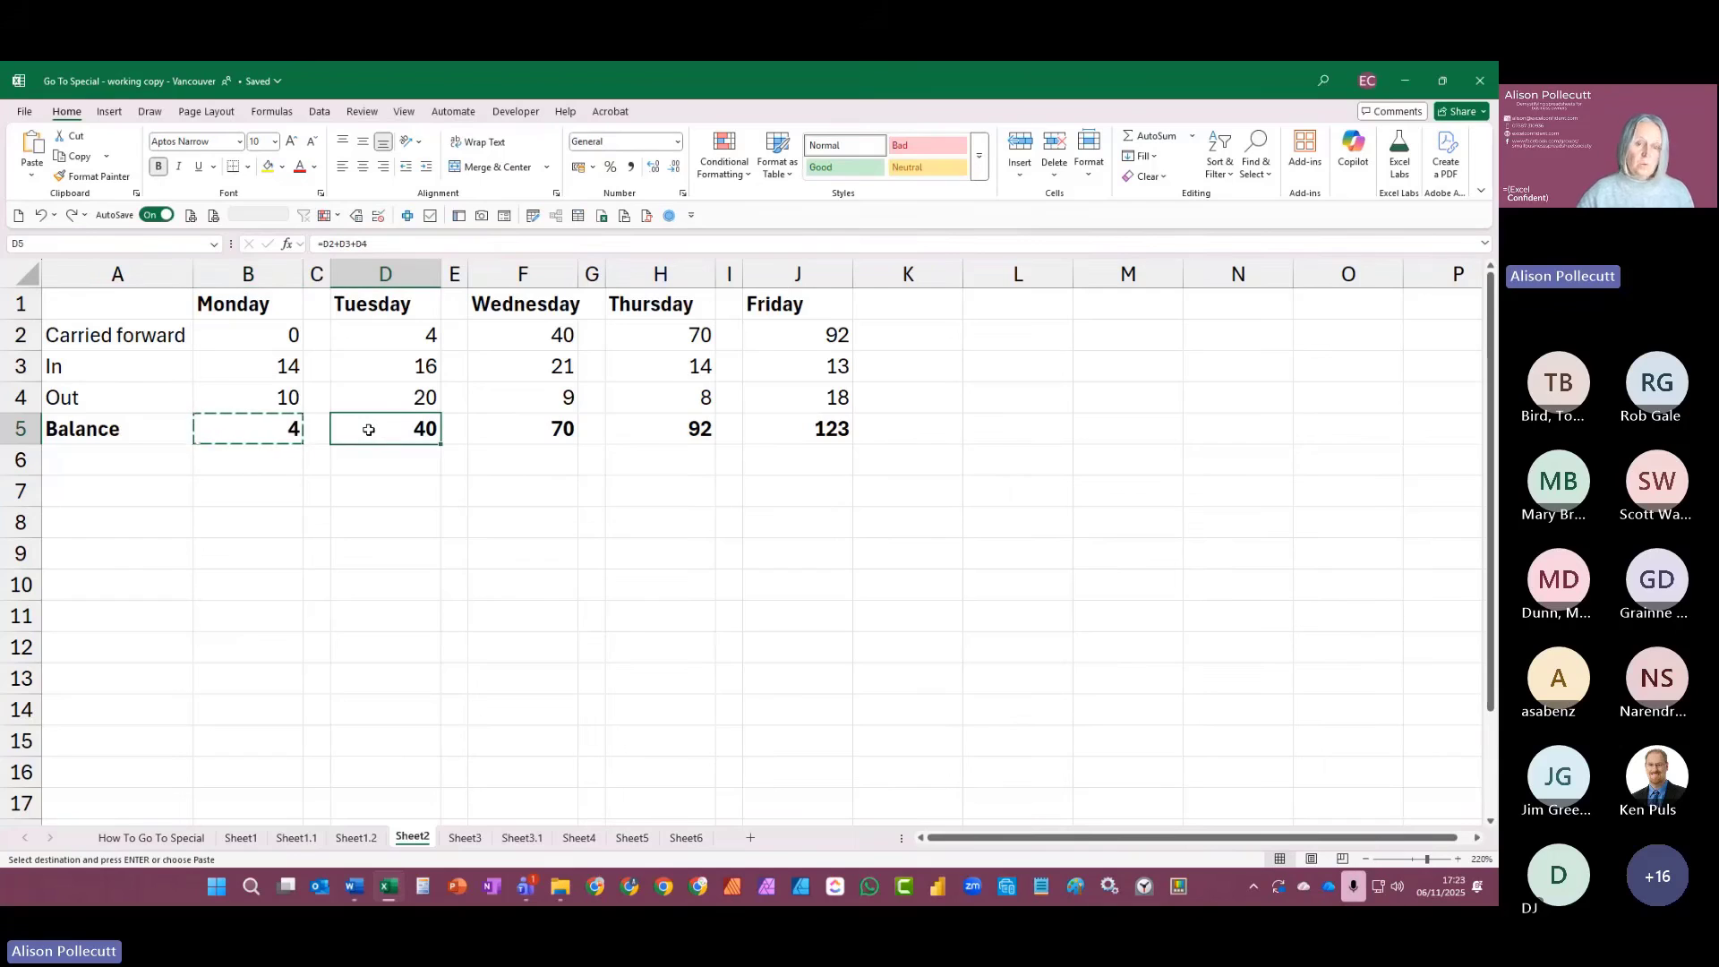
shift+click(814, 430)
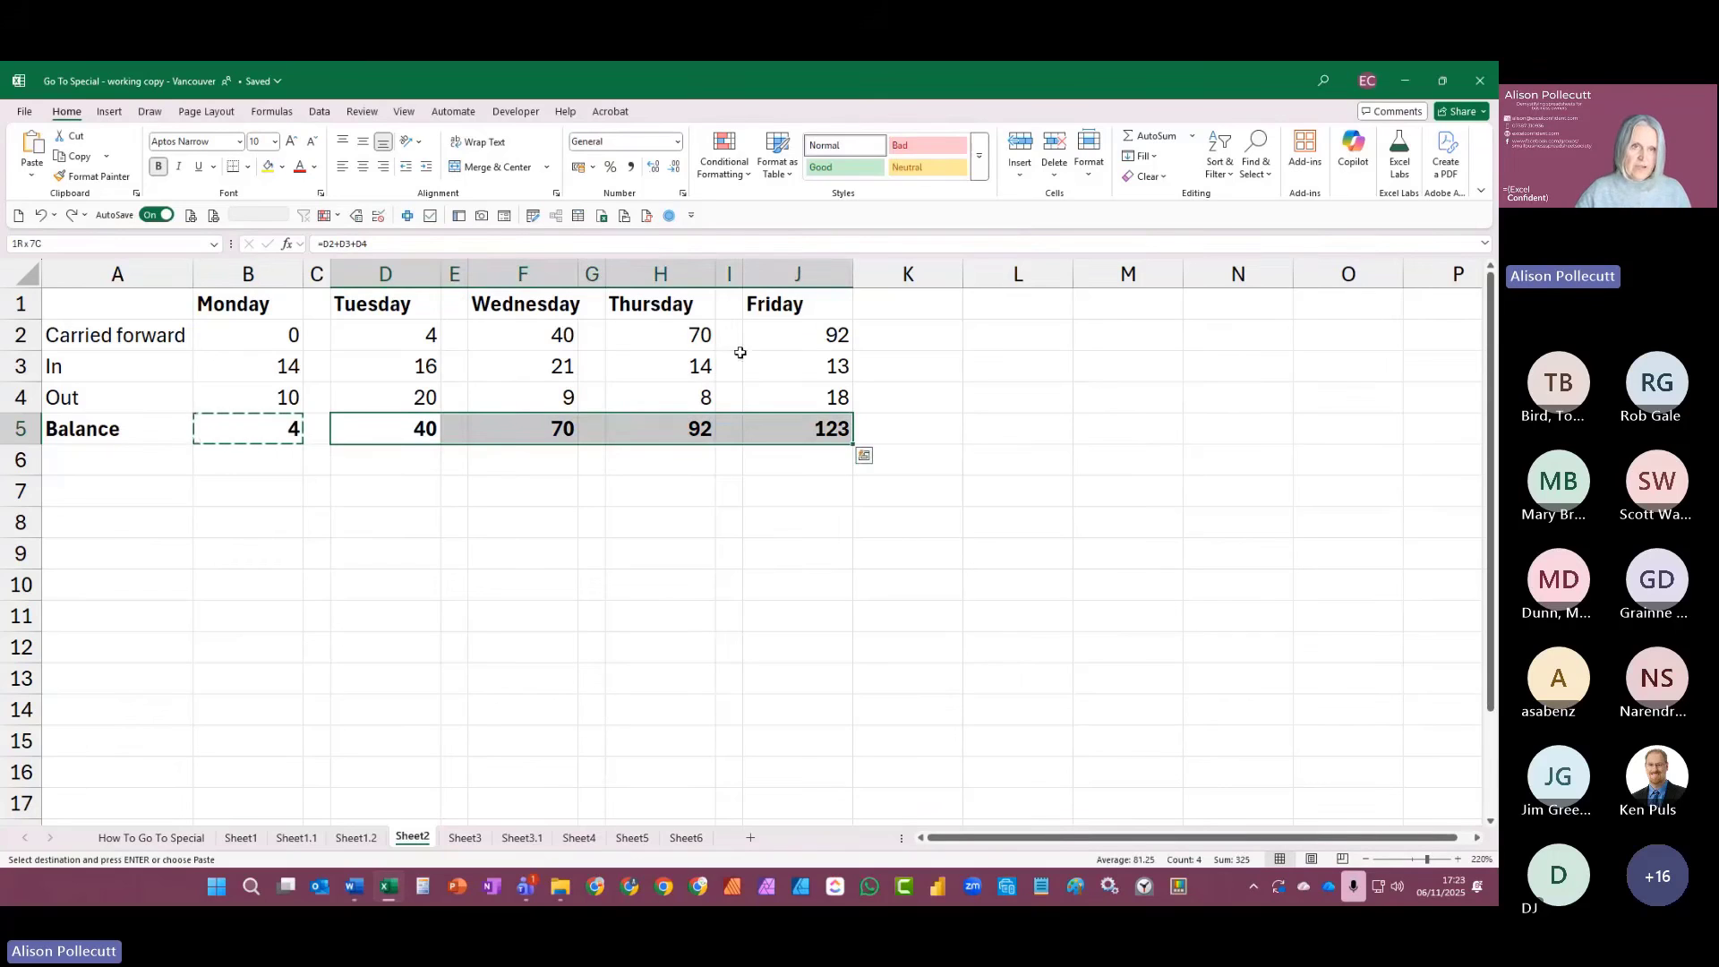
click(670, 216)
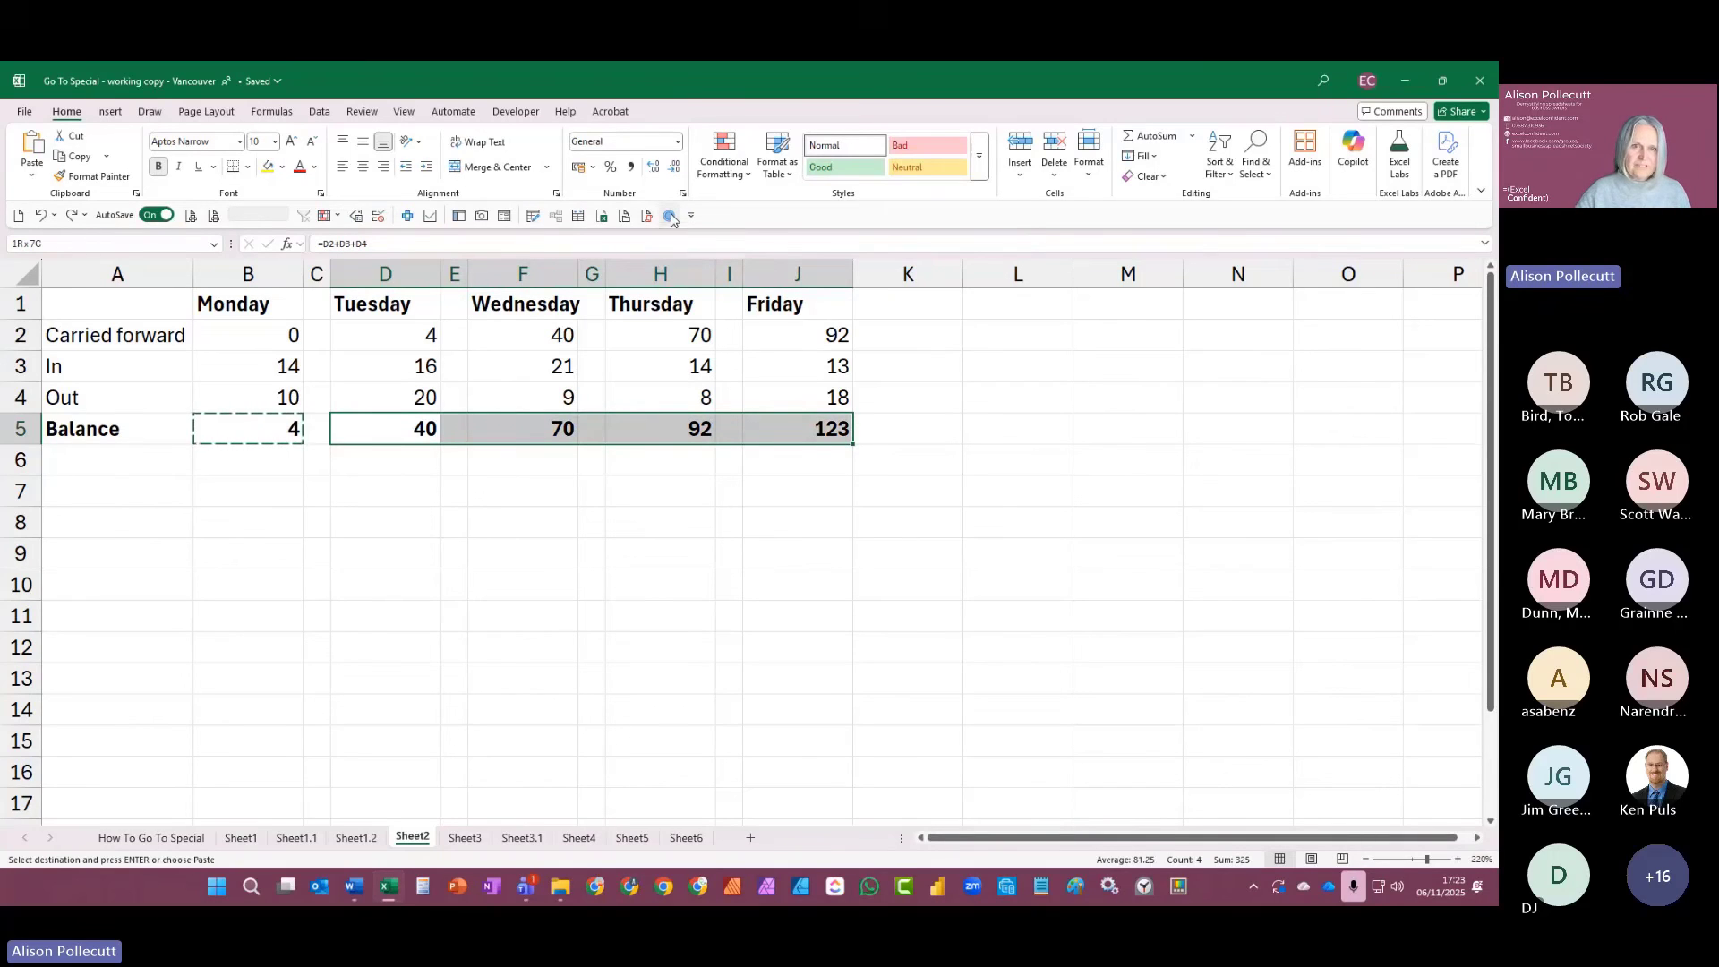
drag(641, 317, 638, 427)
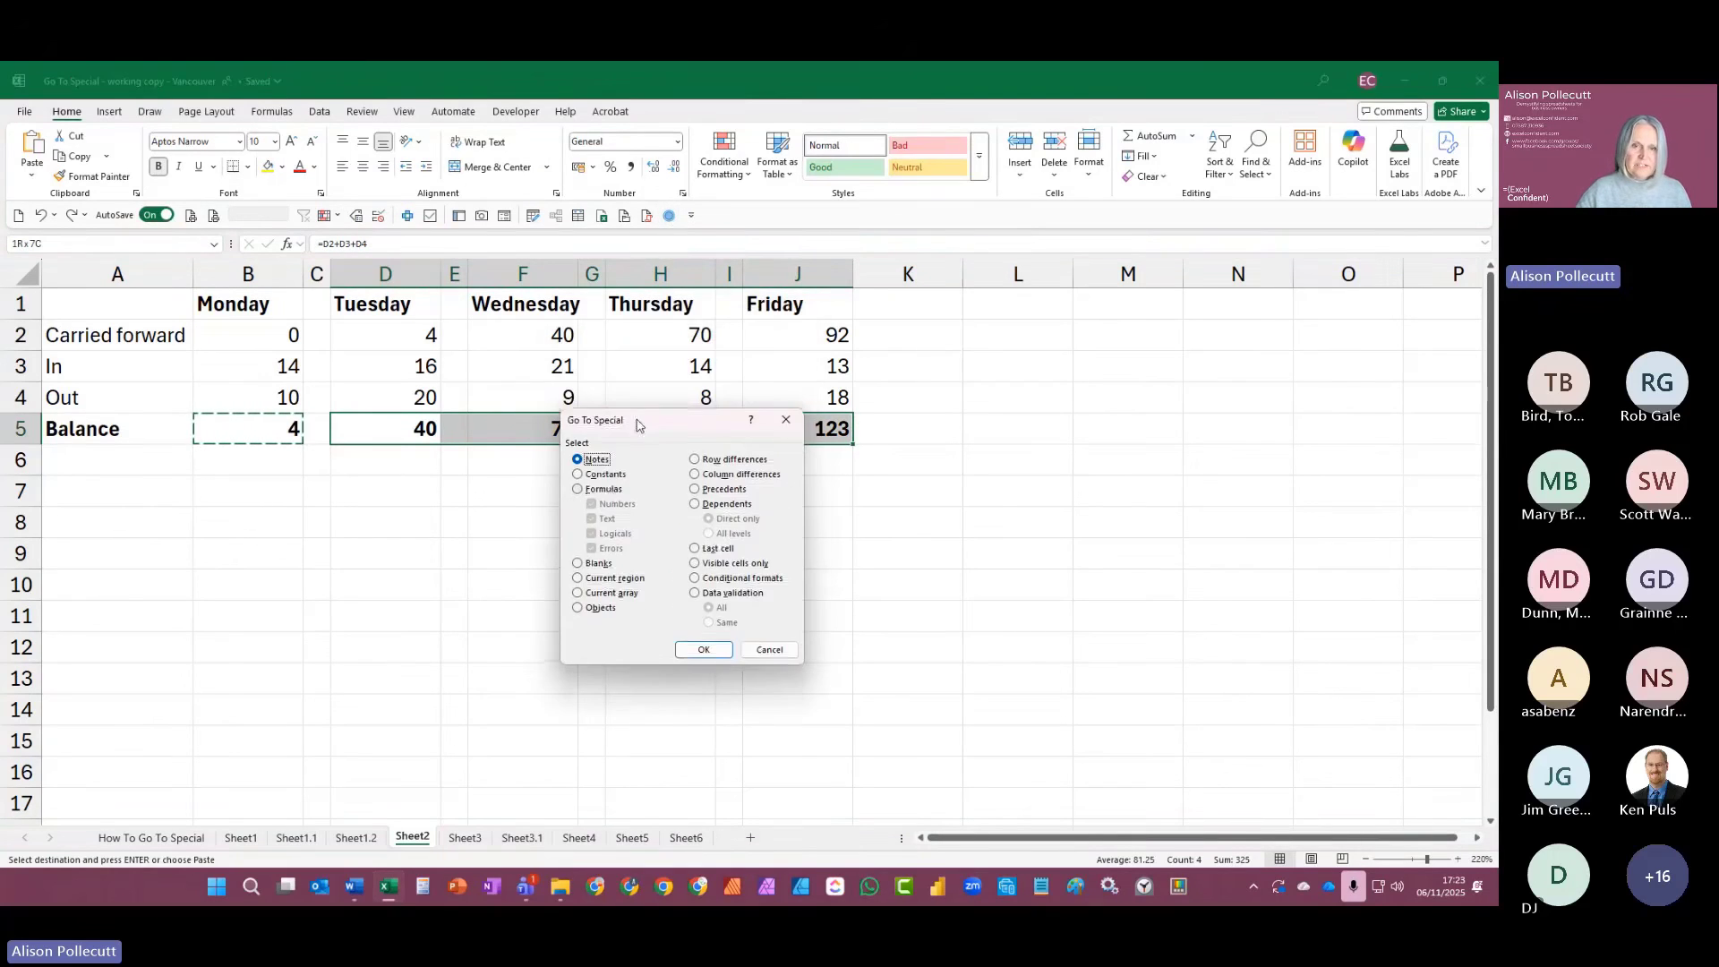
click(598, 490)
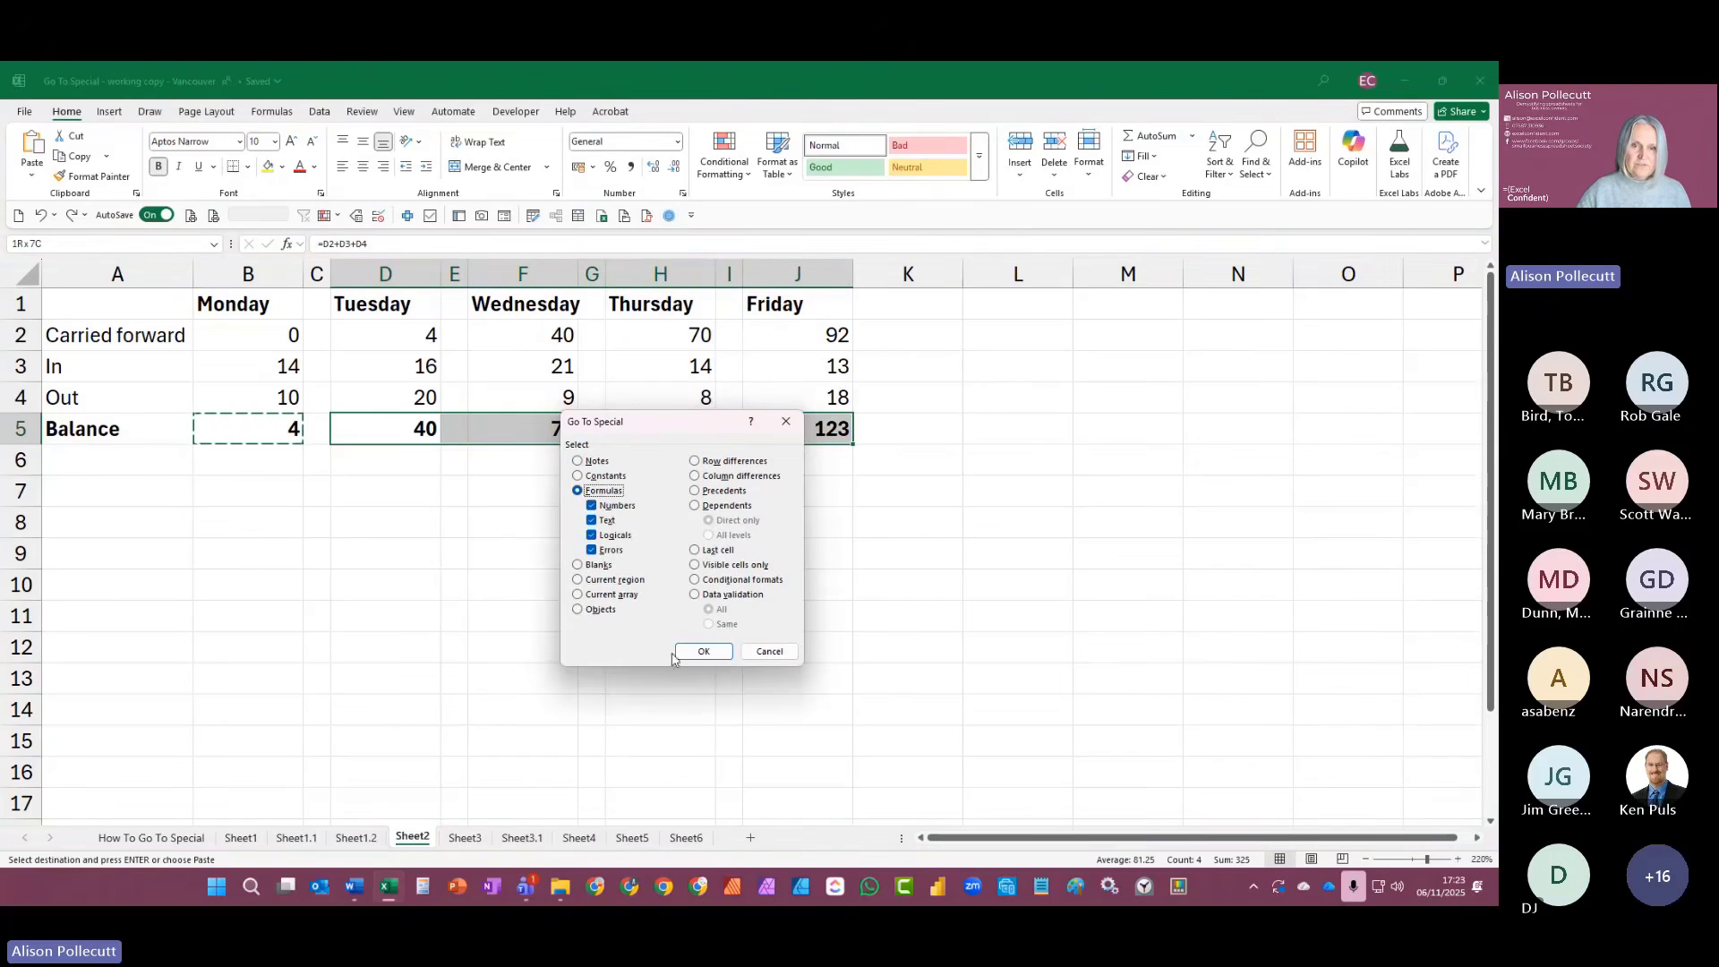
drag(688, 428, 685, 482)
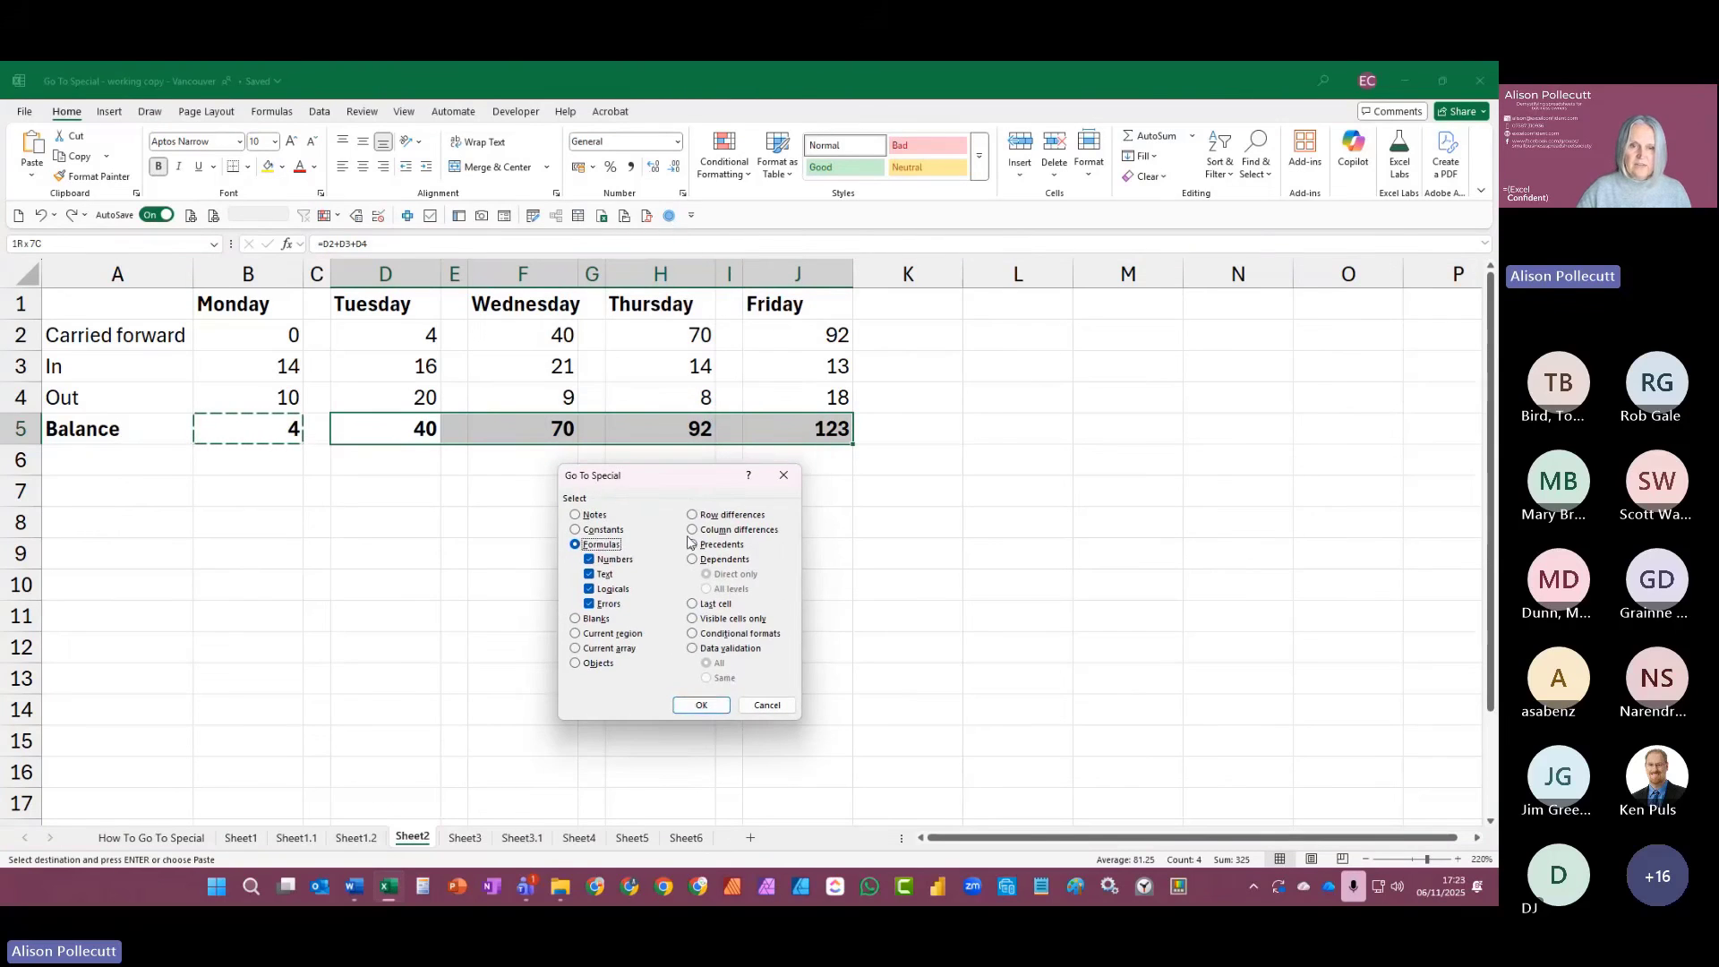
click(701, 705)
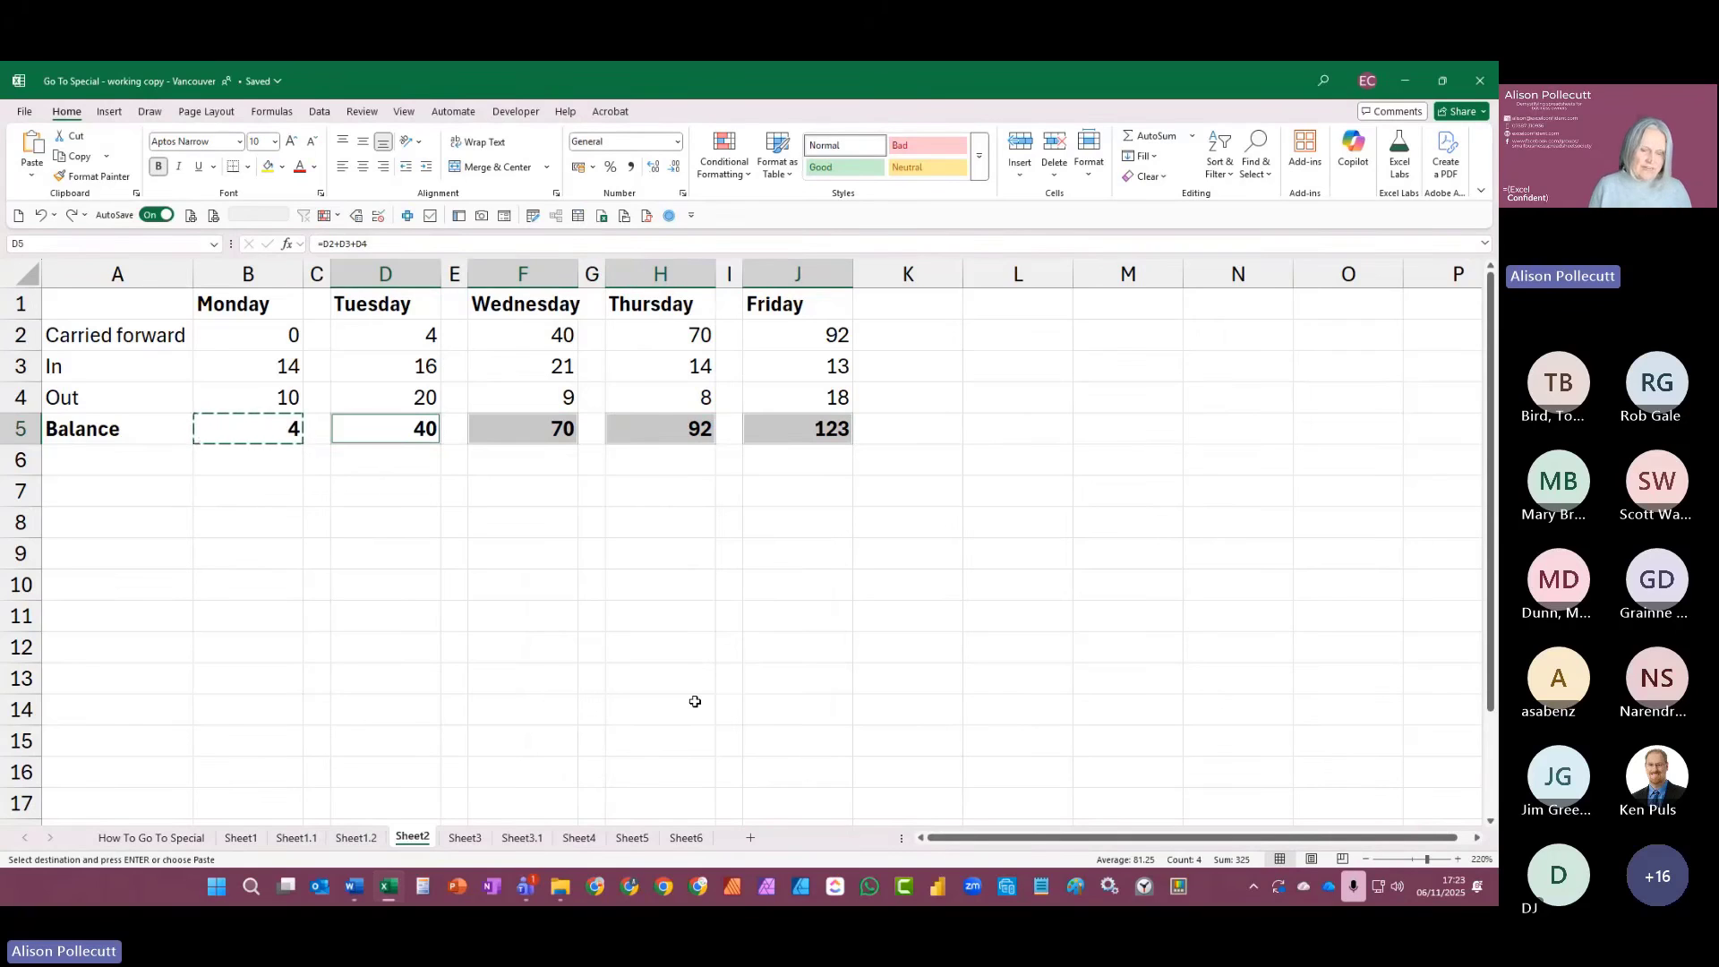
key(ctrl+v)
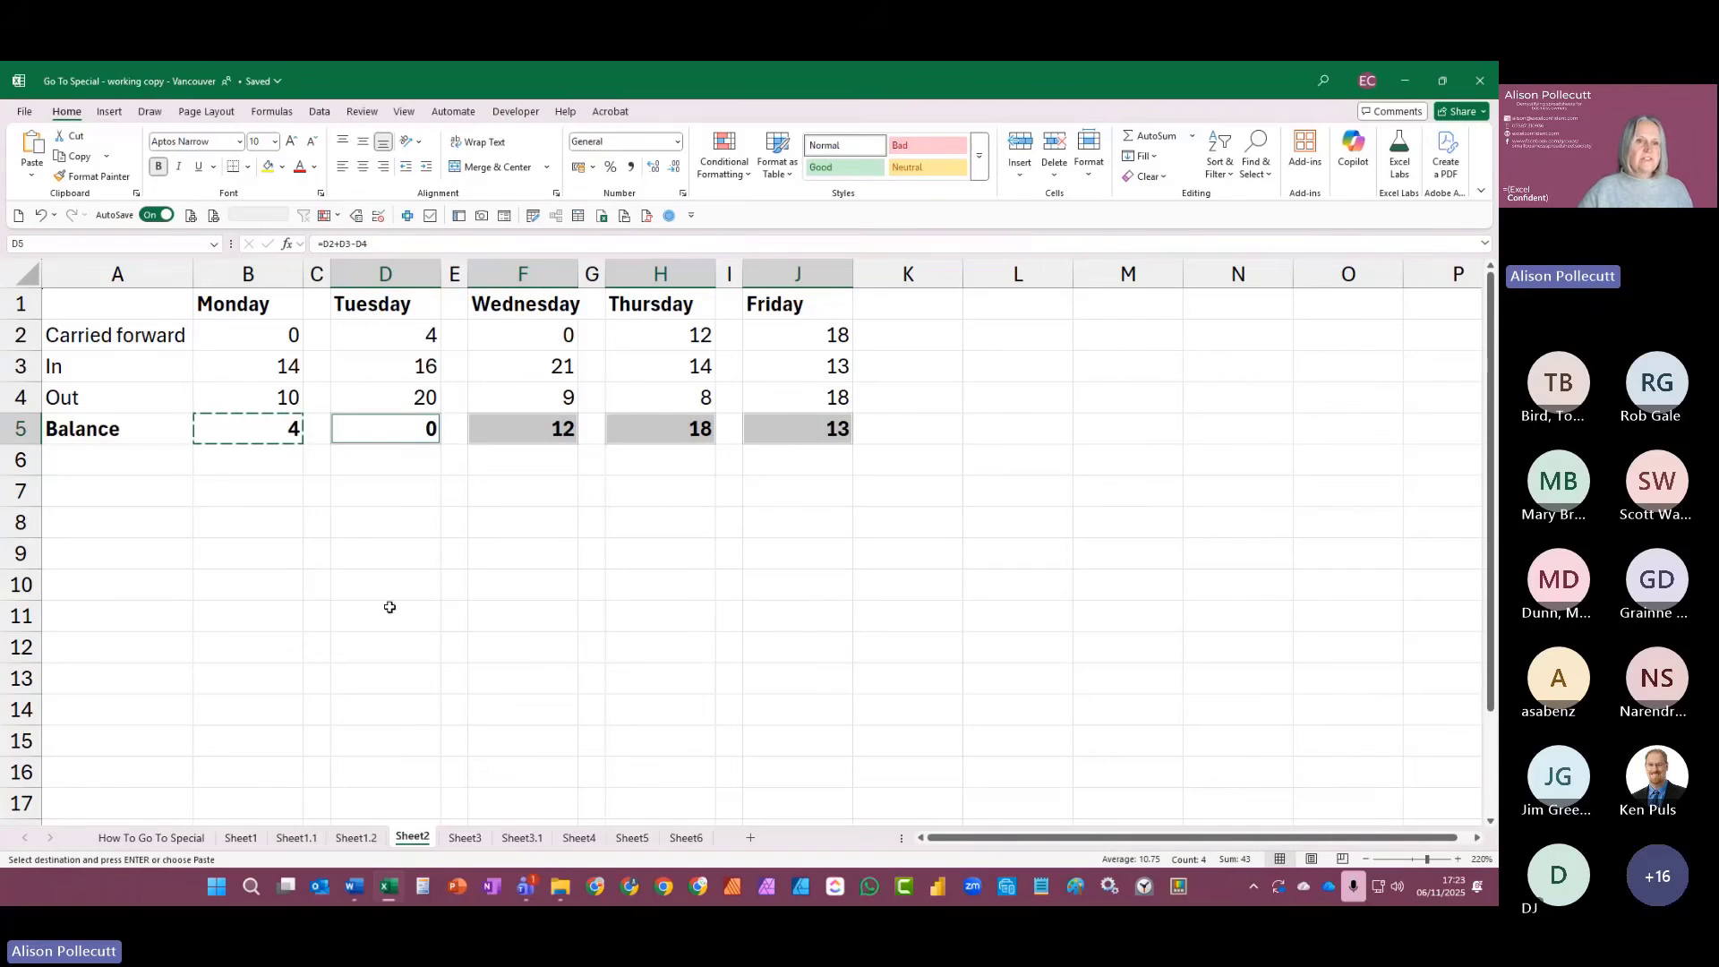
Step: Check the pasted Balance formulas in D5, F5, H5 and J5 for Tuesday to Friday
click(381, 430)
double_click(382, 430)
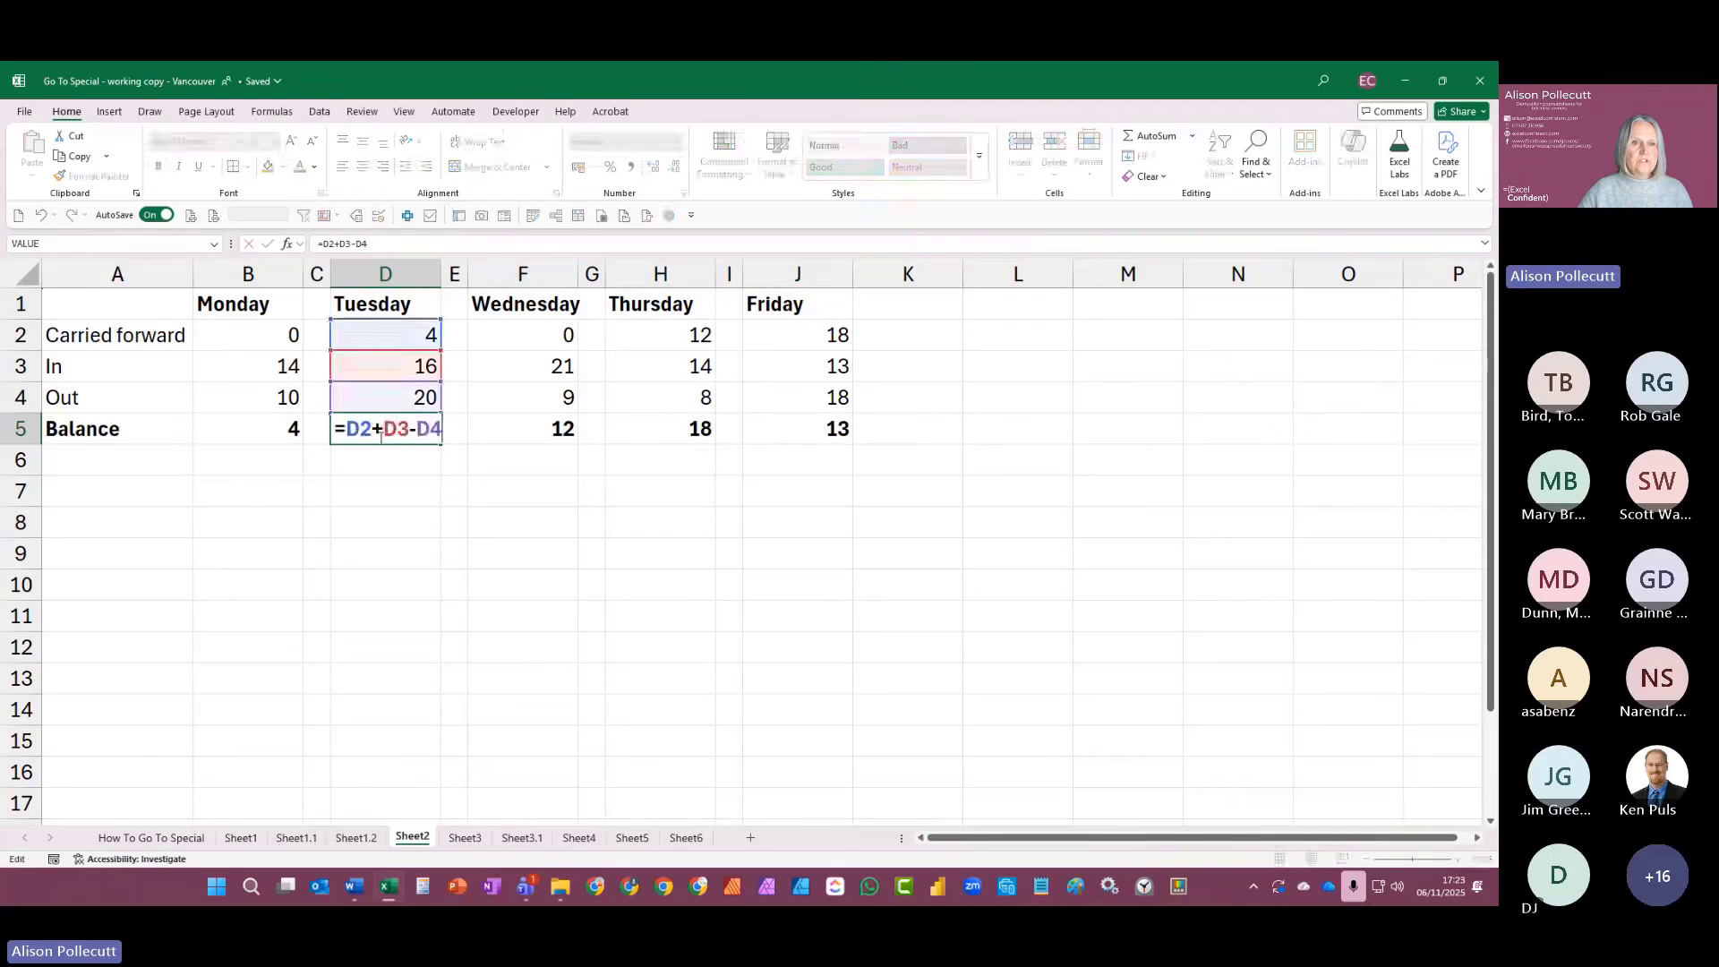
click(510, 430)
double_click(511, 431)
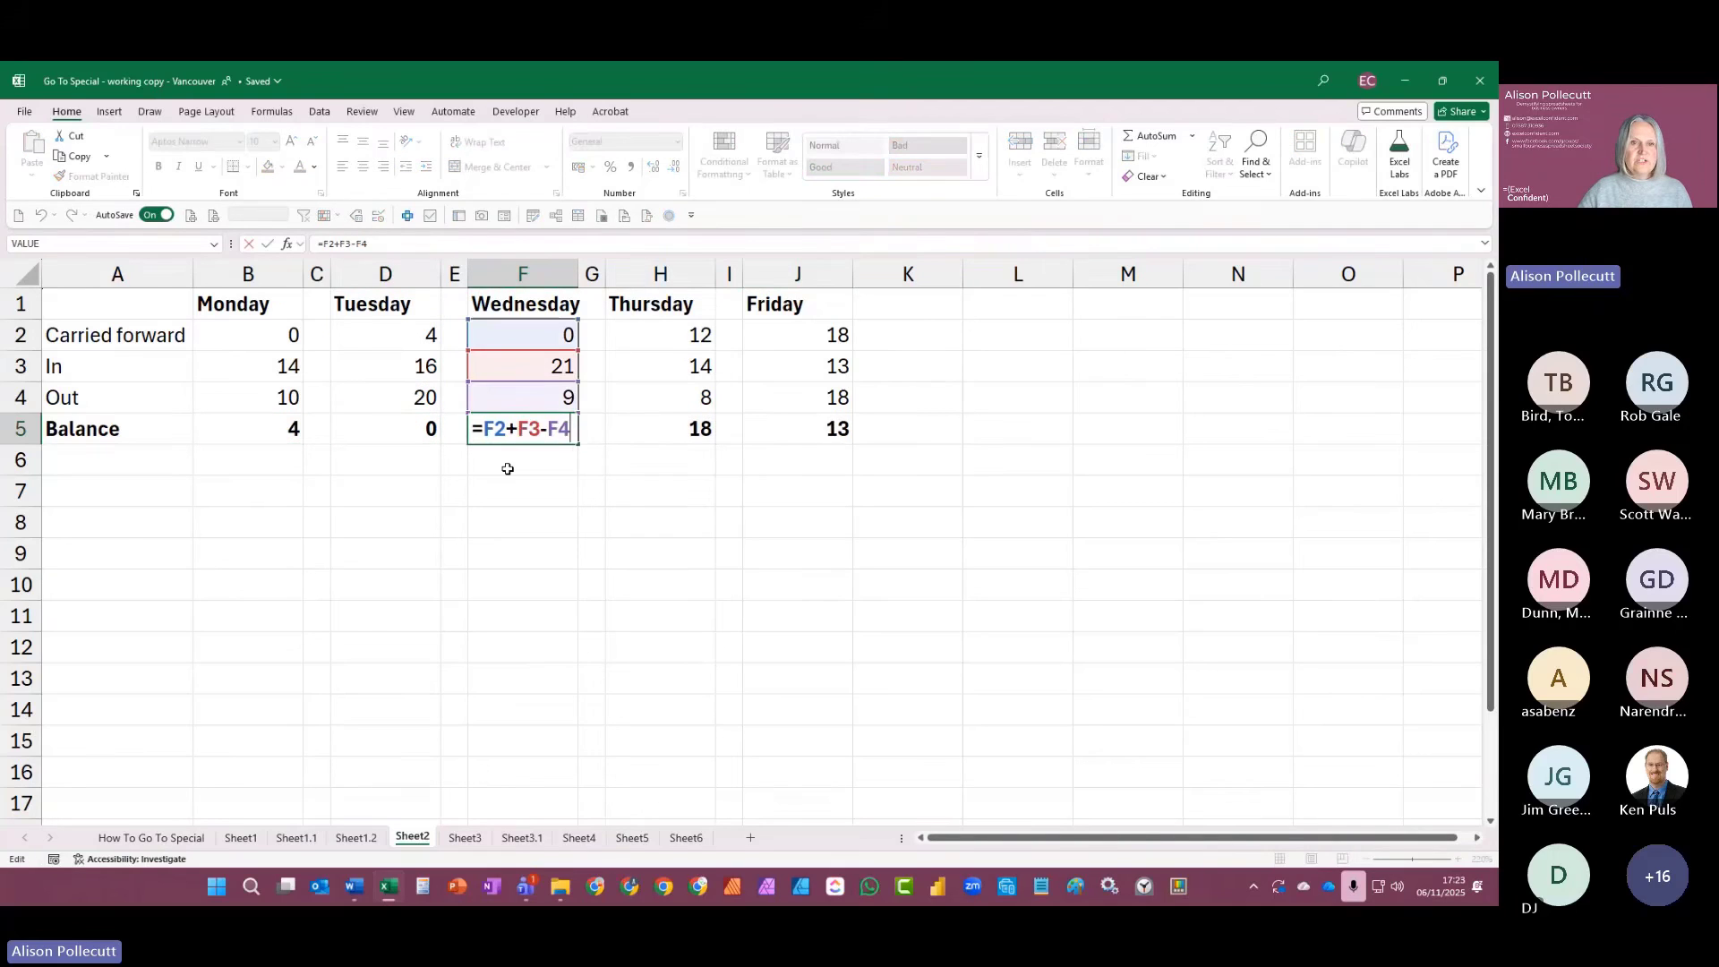
key(Escape)
click(650, 436)
double_click(651, 436)
key(Escape)
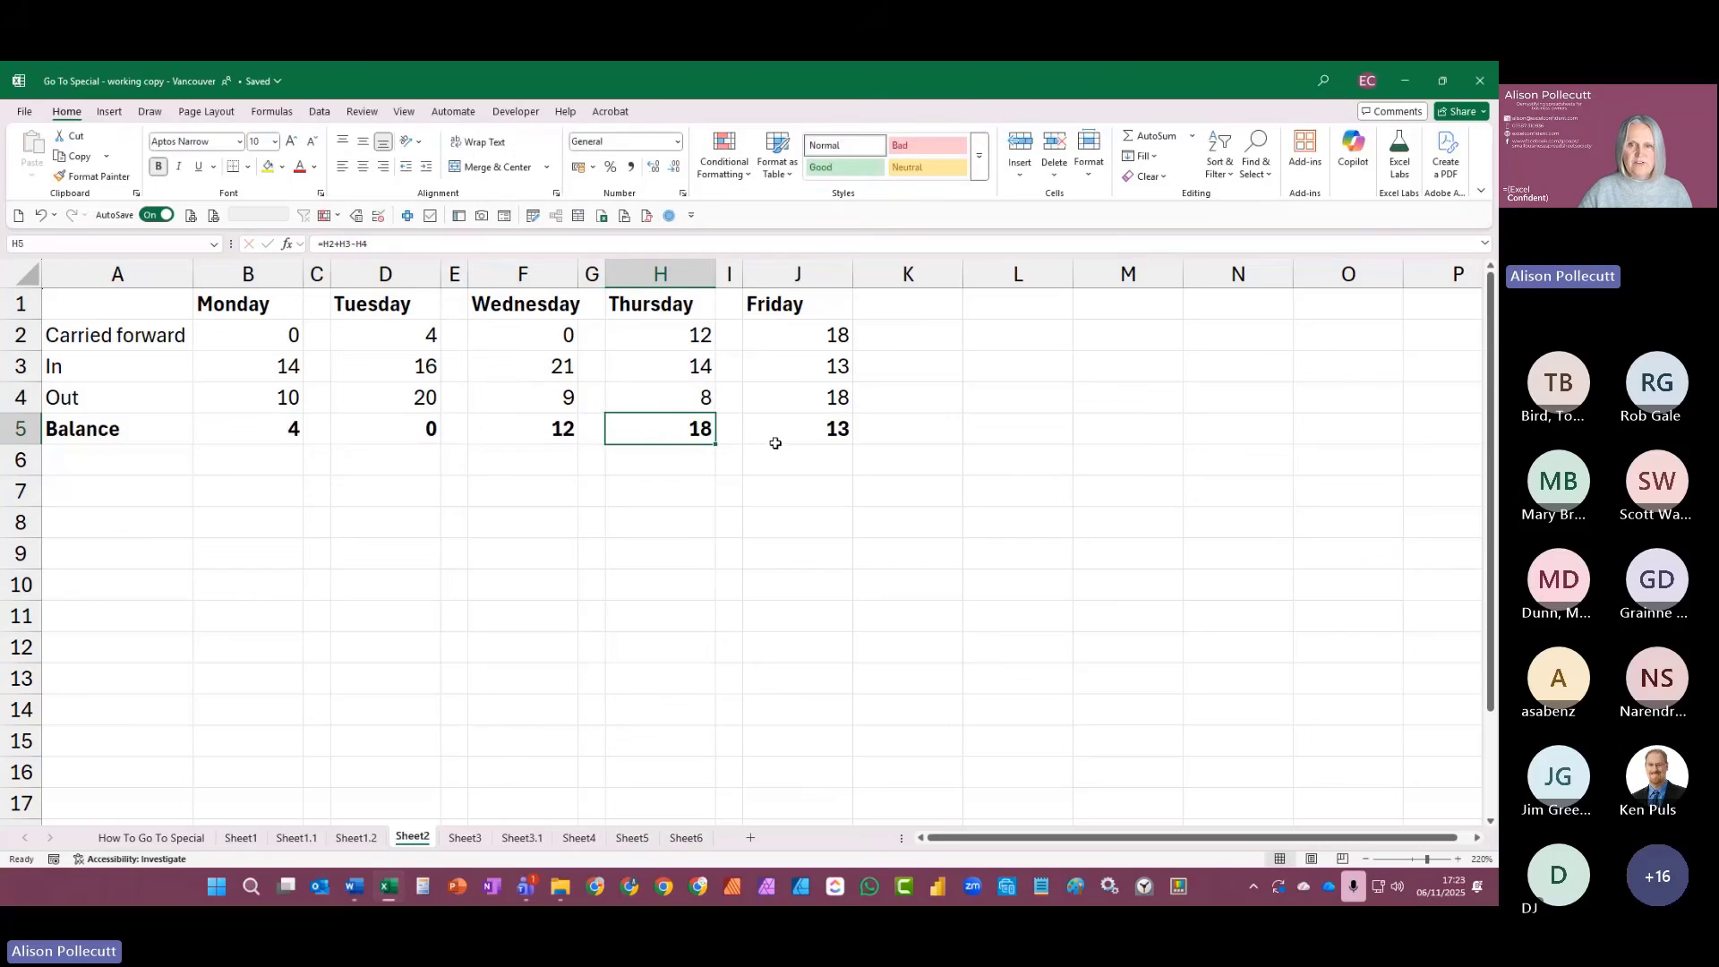
click(779, 430)
double_click(779, 430)
key(Escape)
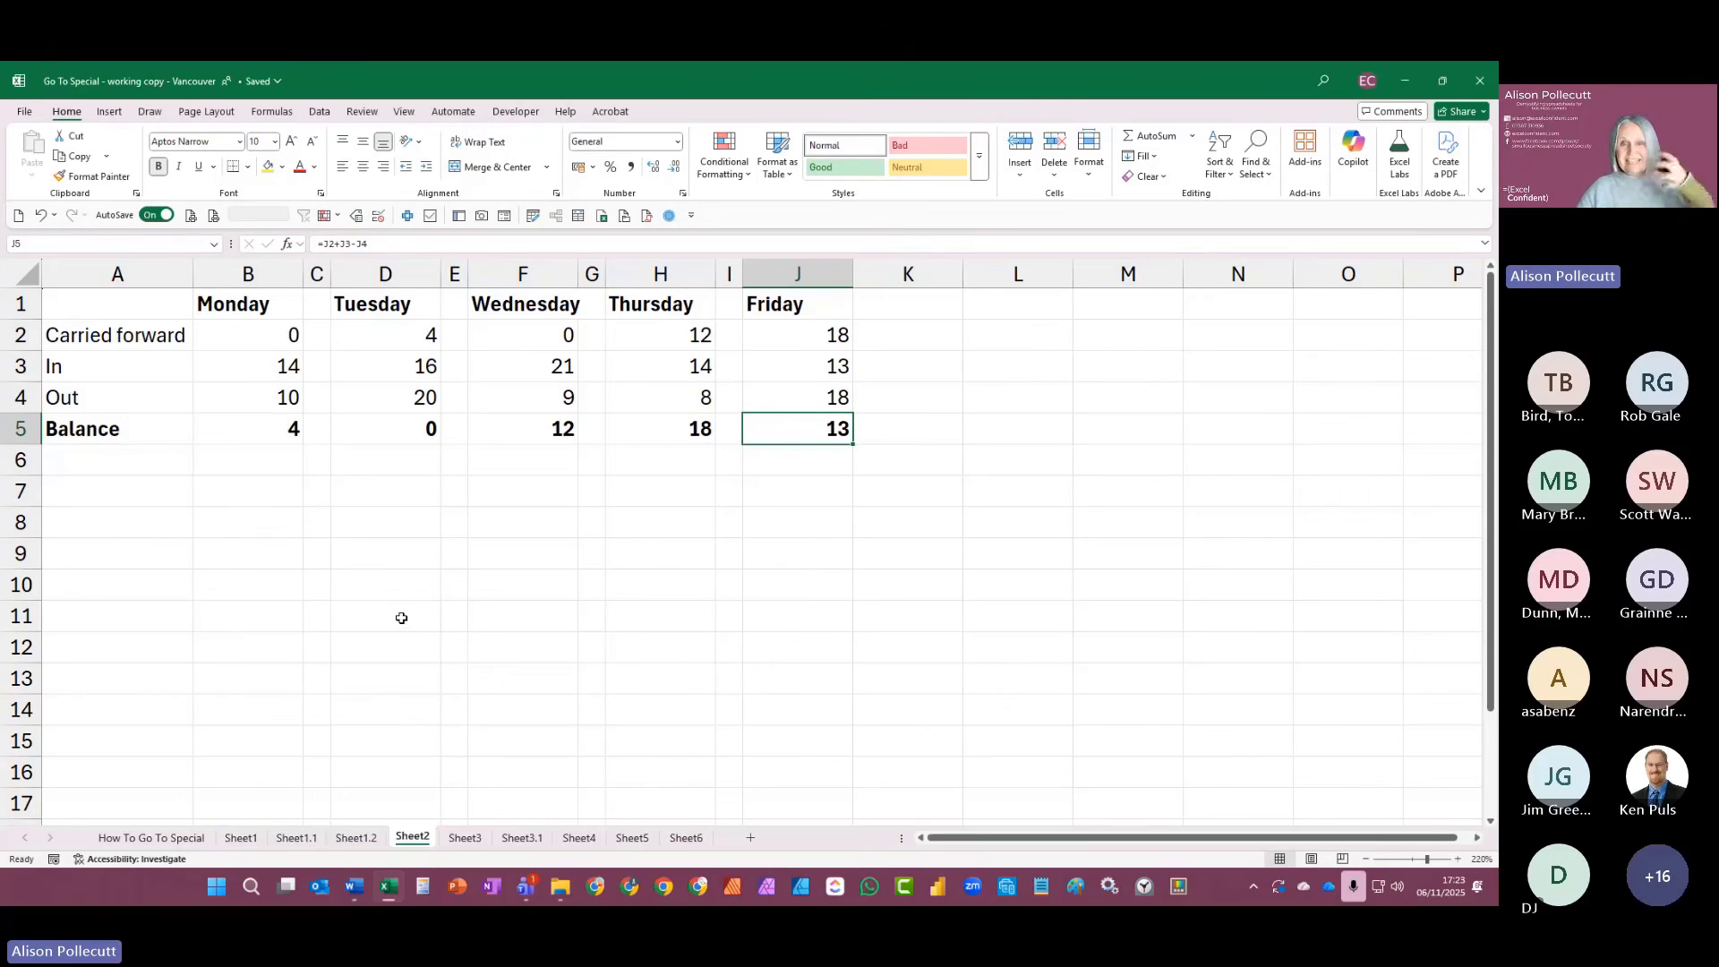
Step: On Sheet3, select all blank cells within the number data using Go To Special Blanks
click(466, 837)
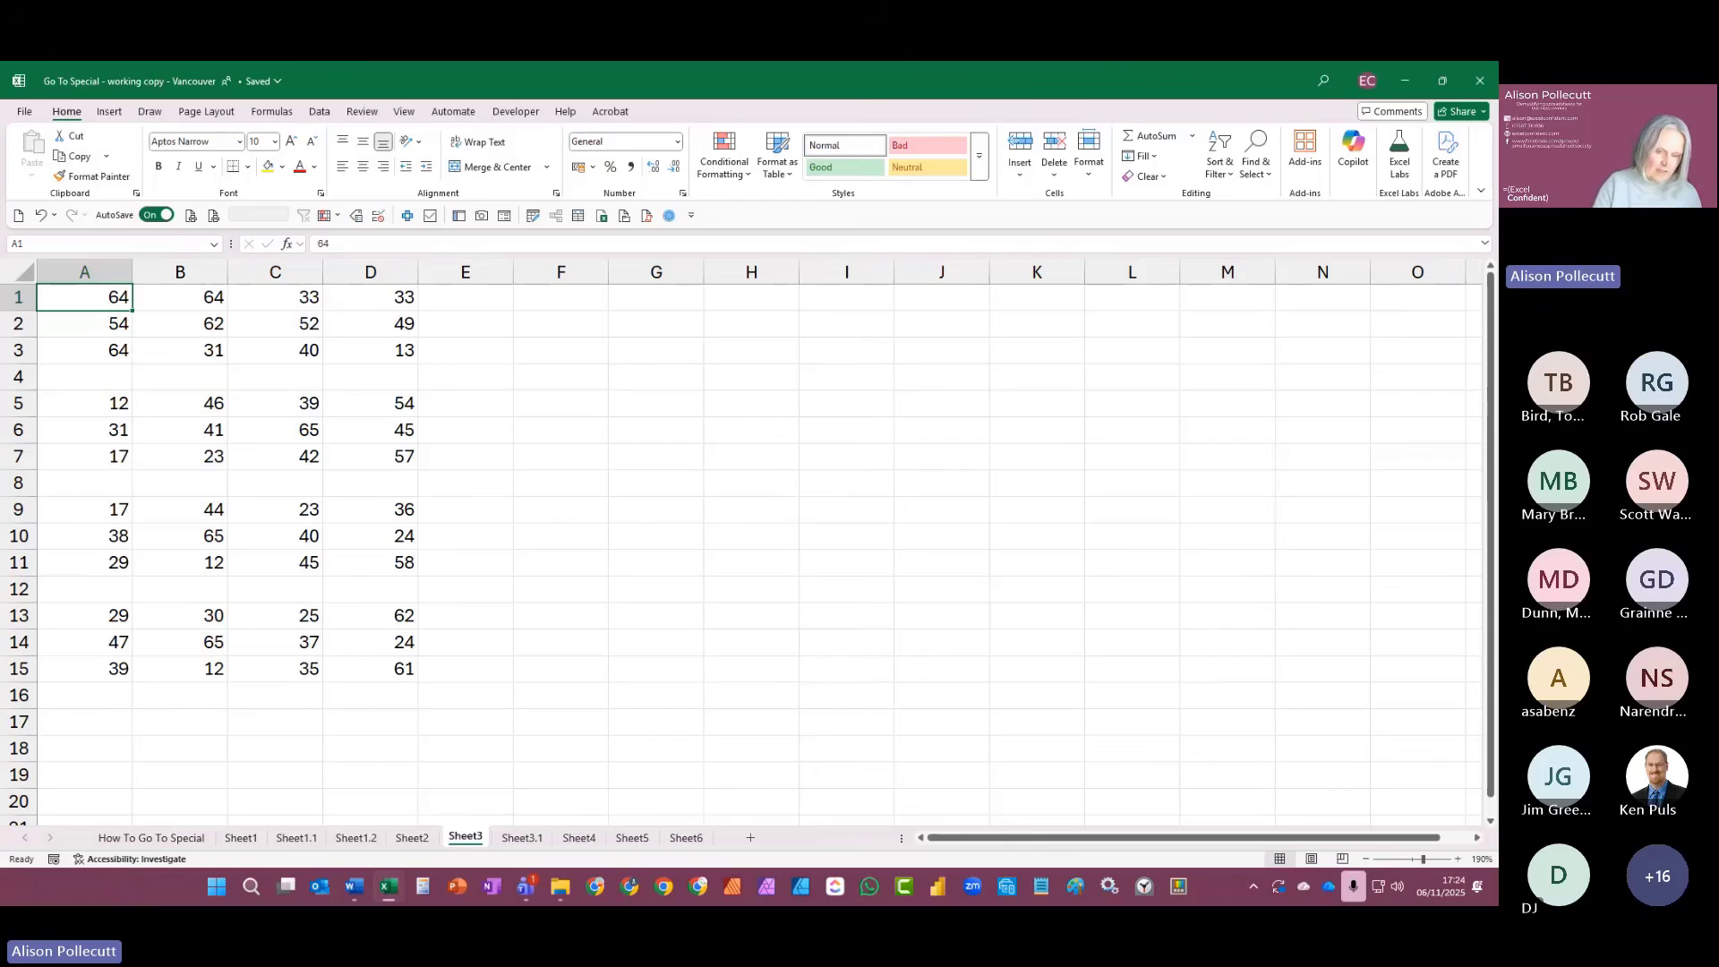
key(F5)
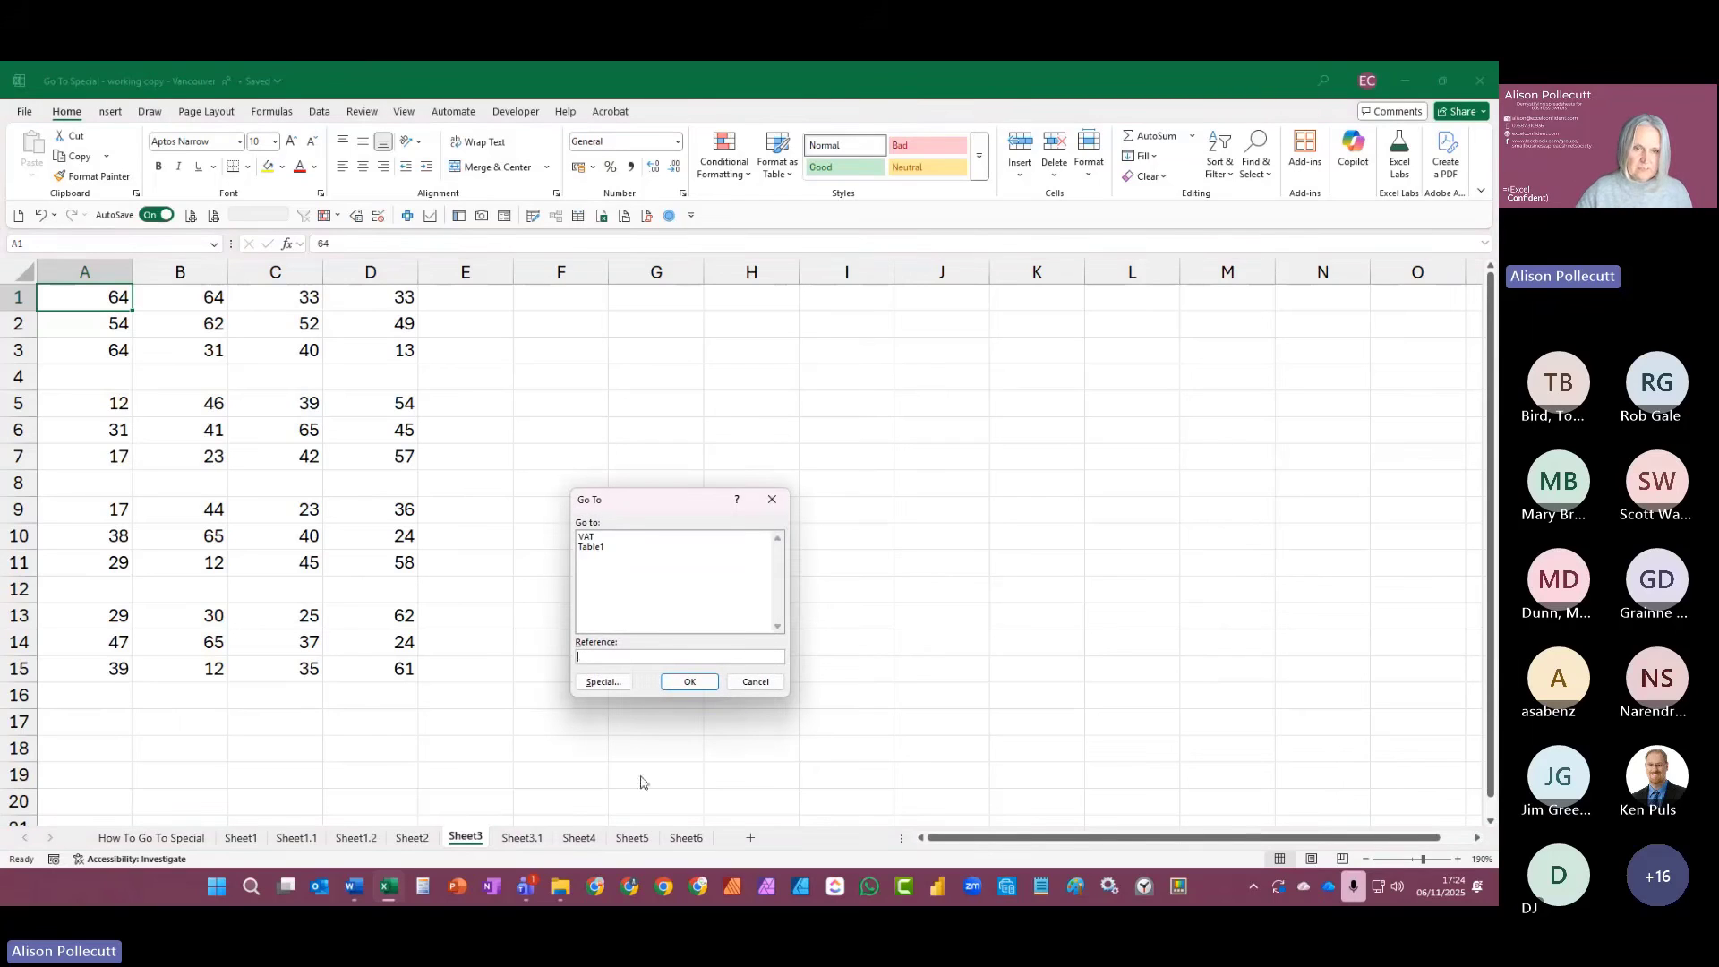
click(604, 683)
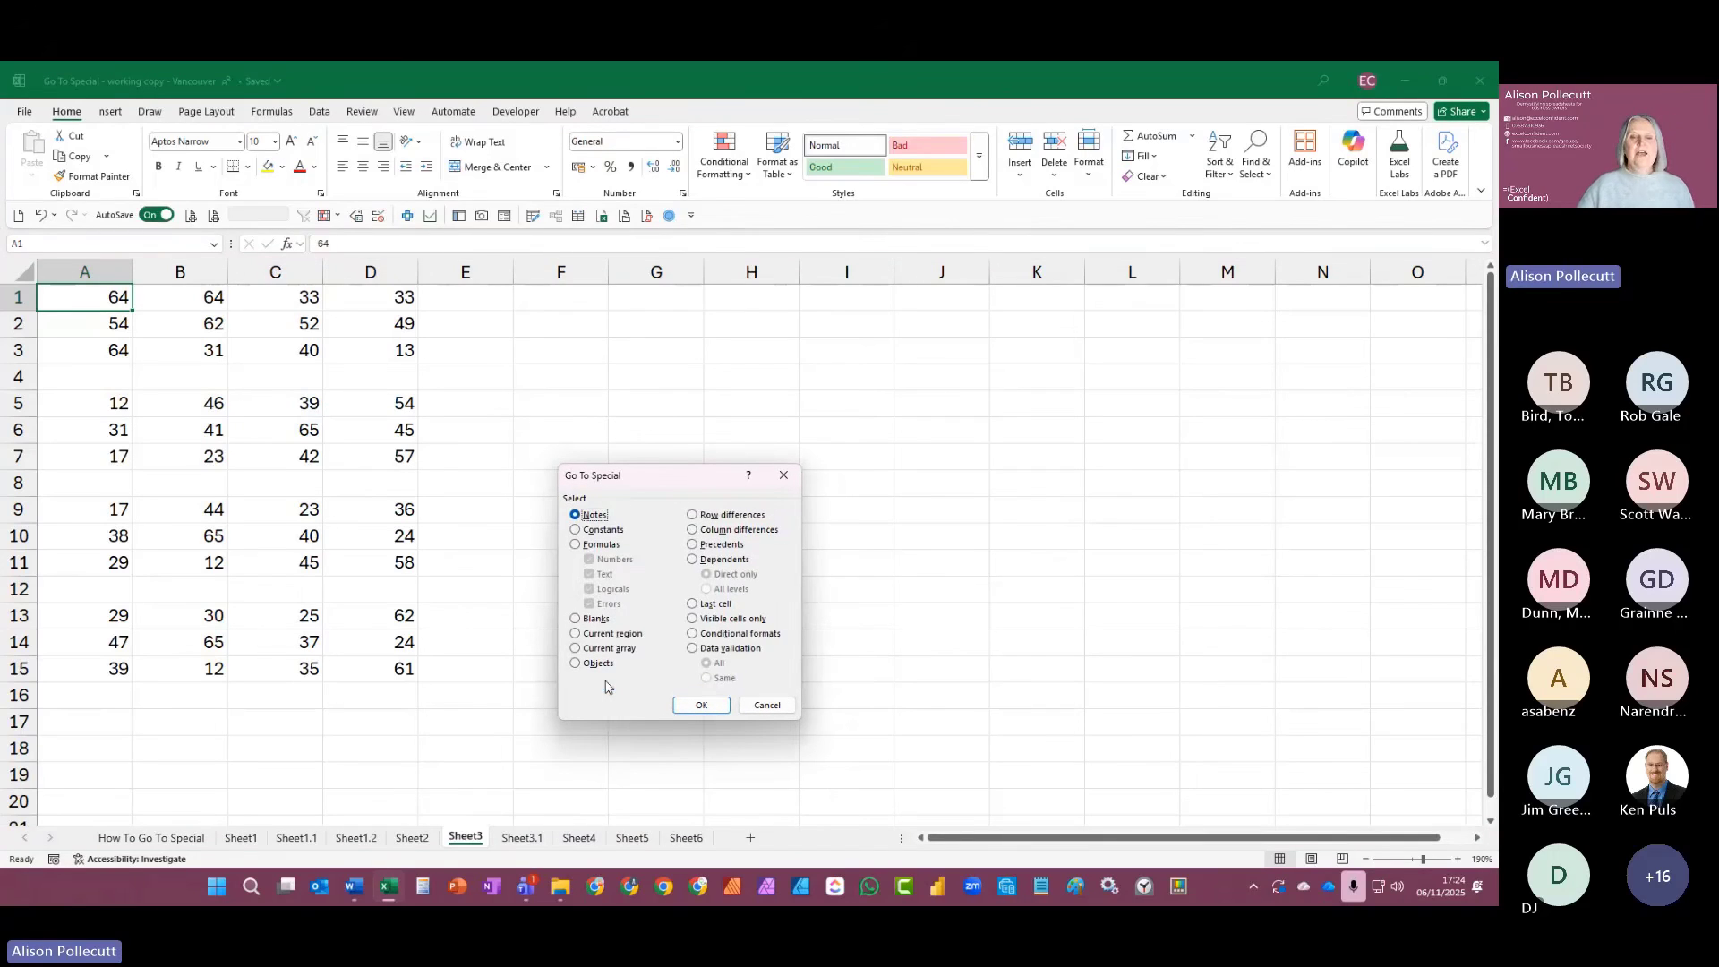
click(591, 619)
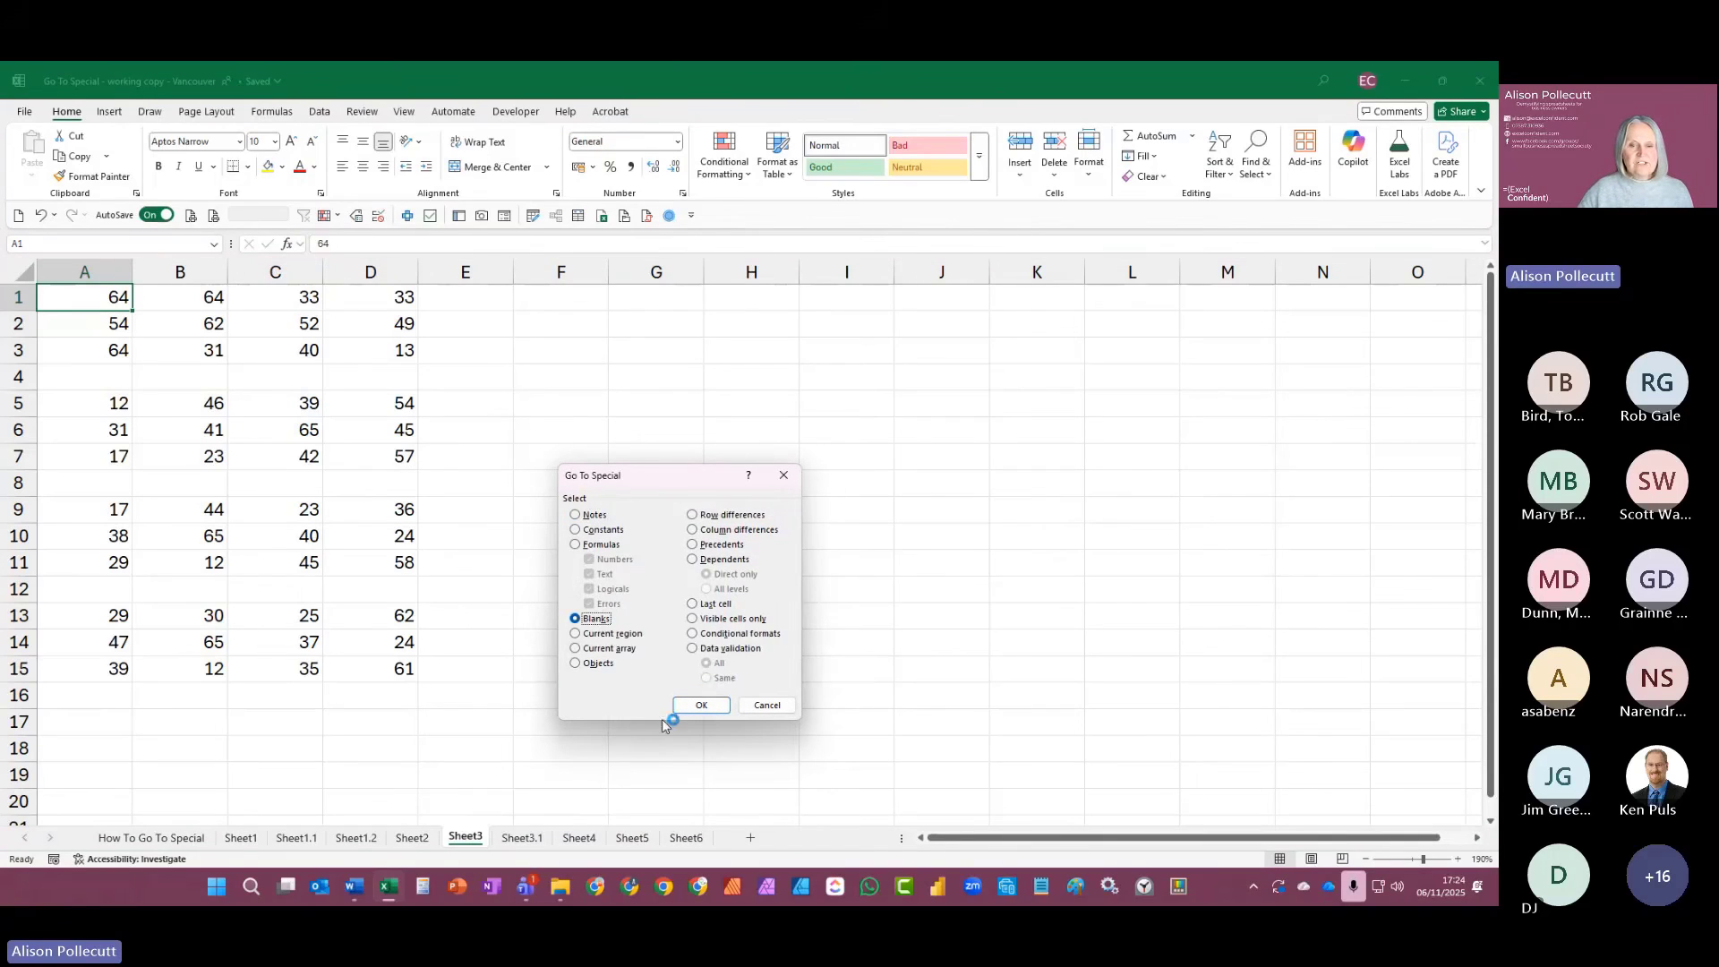
click(692, 709)
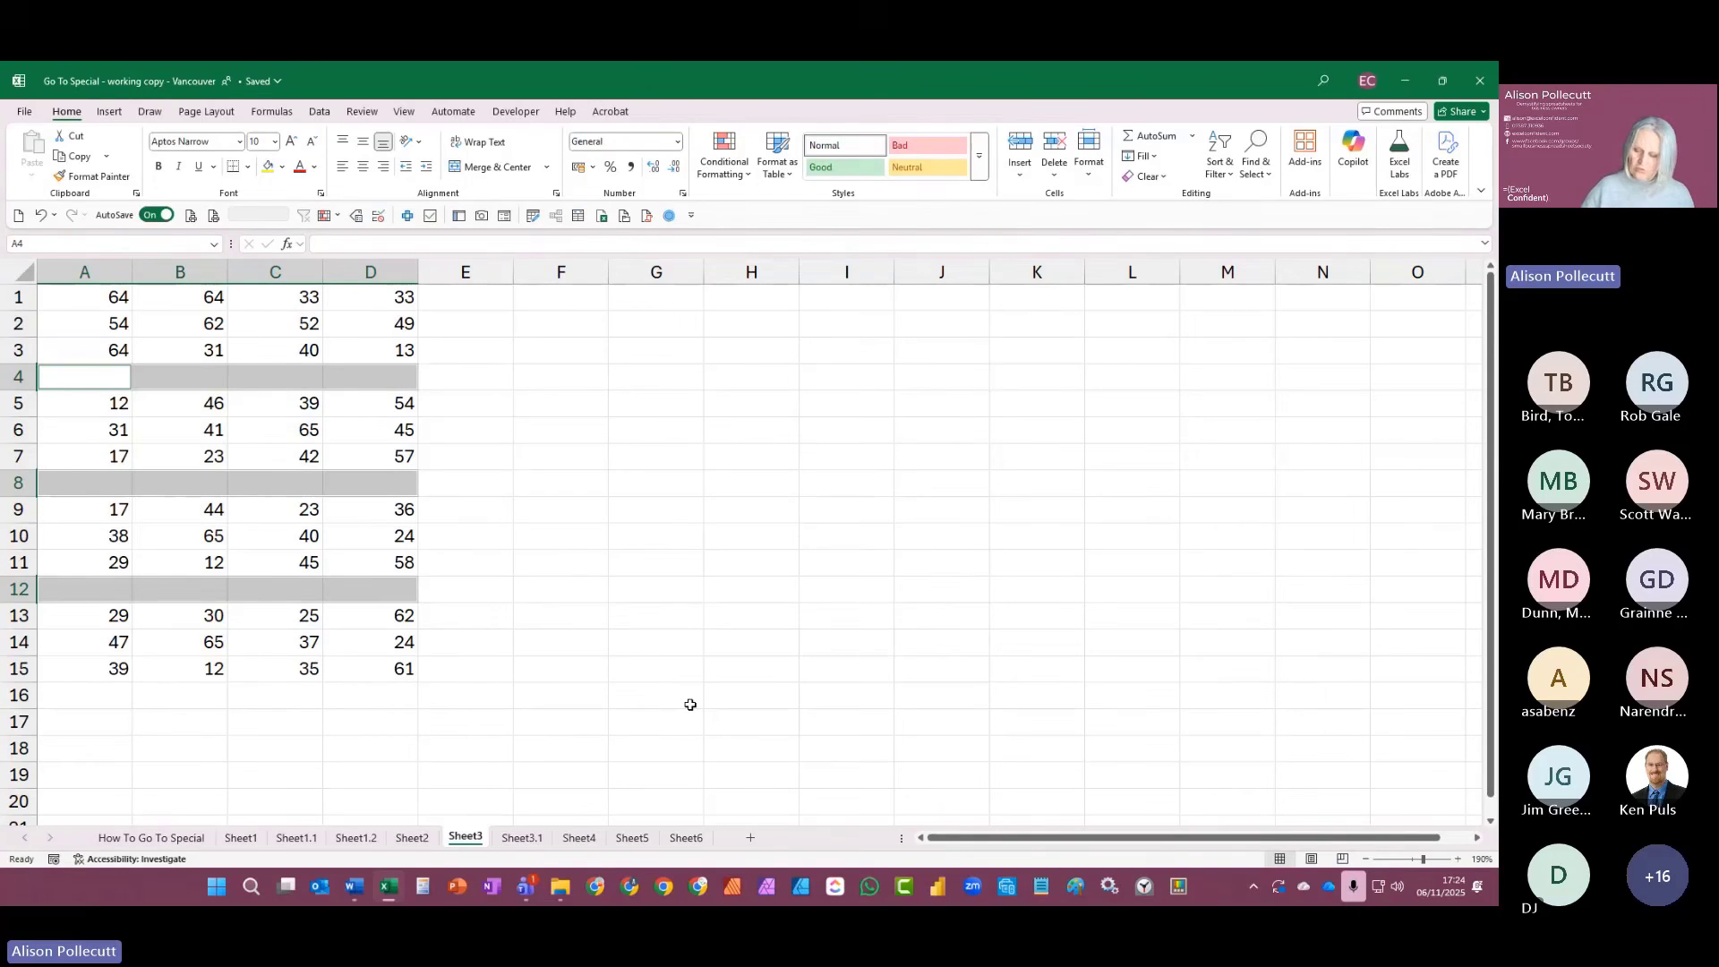
Step: Delete the entire rows of the selected blank cells, and restore the blank rows between the number blocks
key(ctrl+minus)
key(Down)
key(Down)
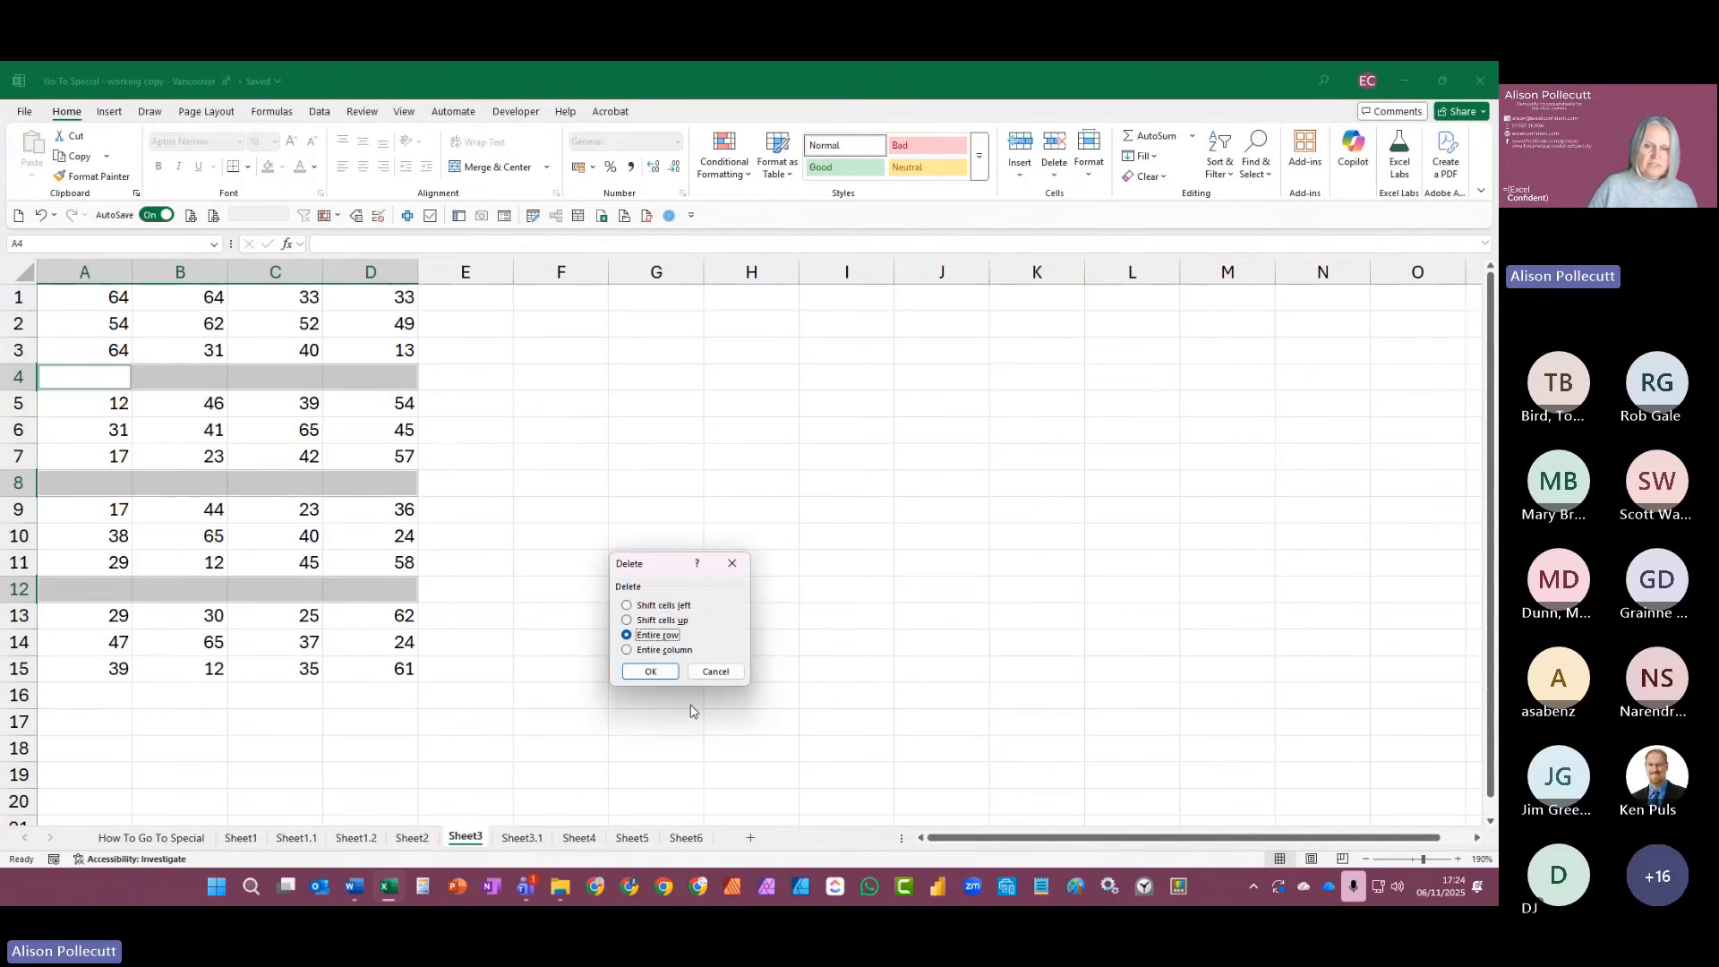
key(Return)
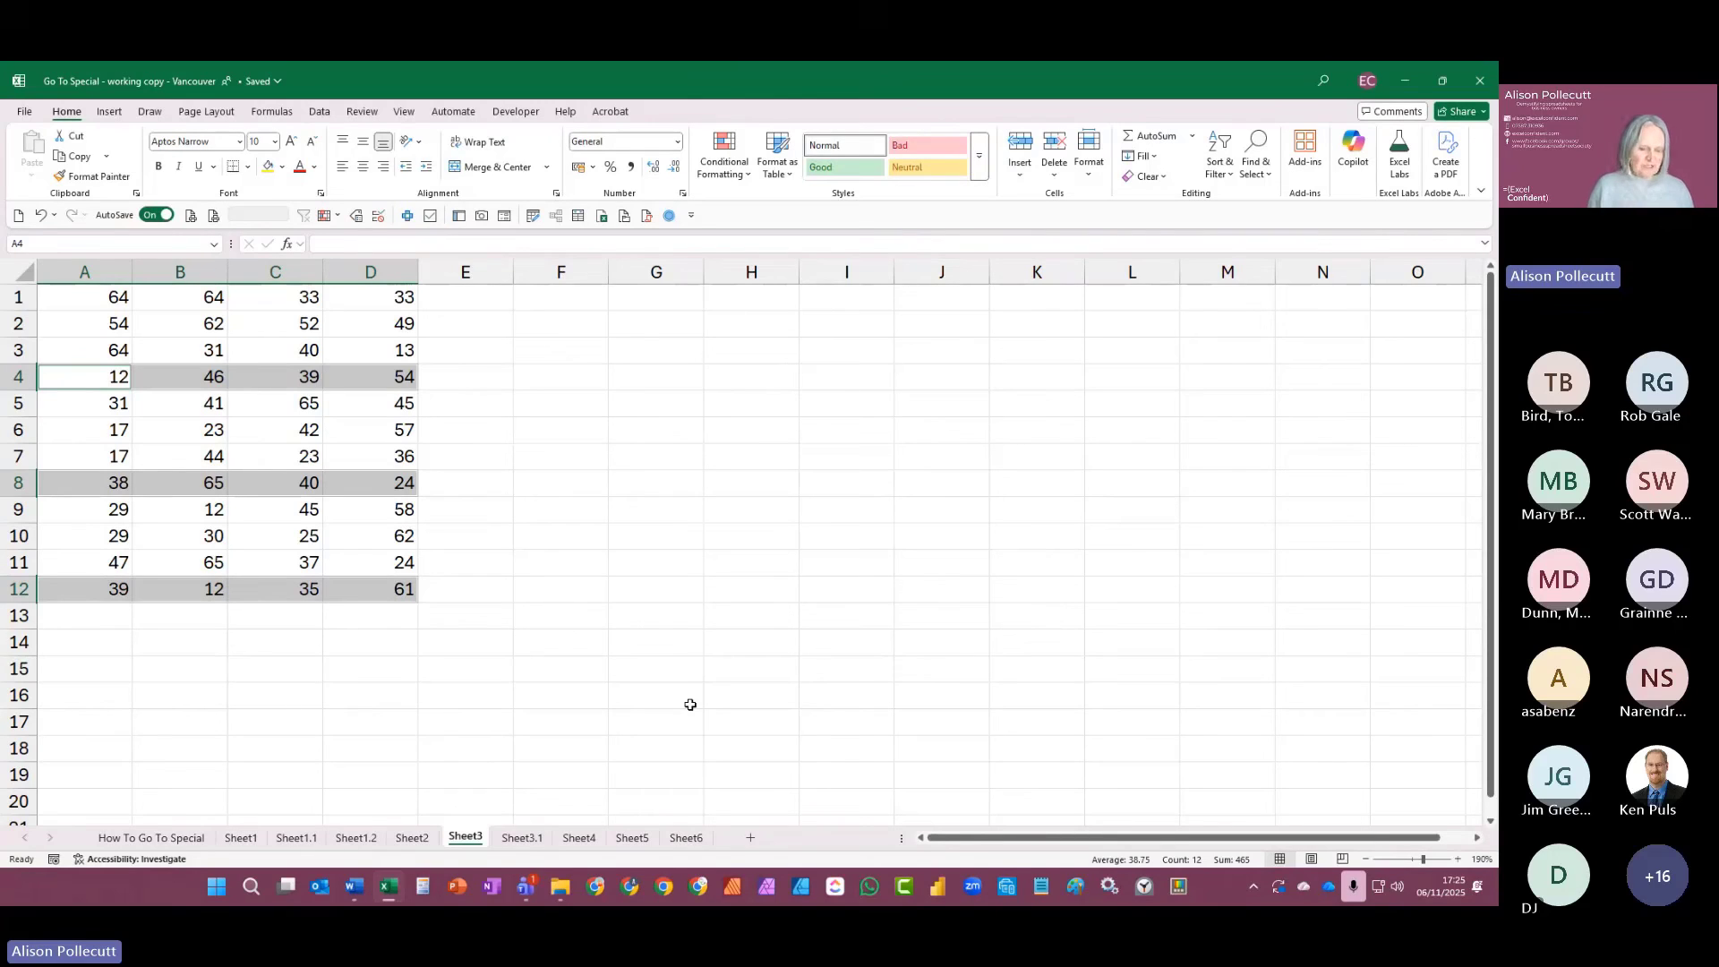
key(ctrl+shift+plus)
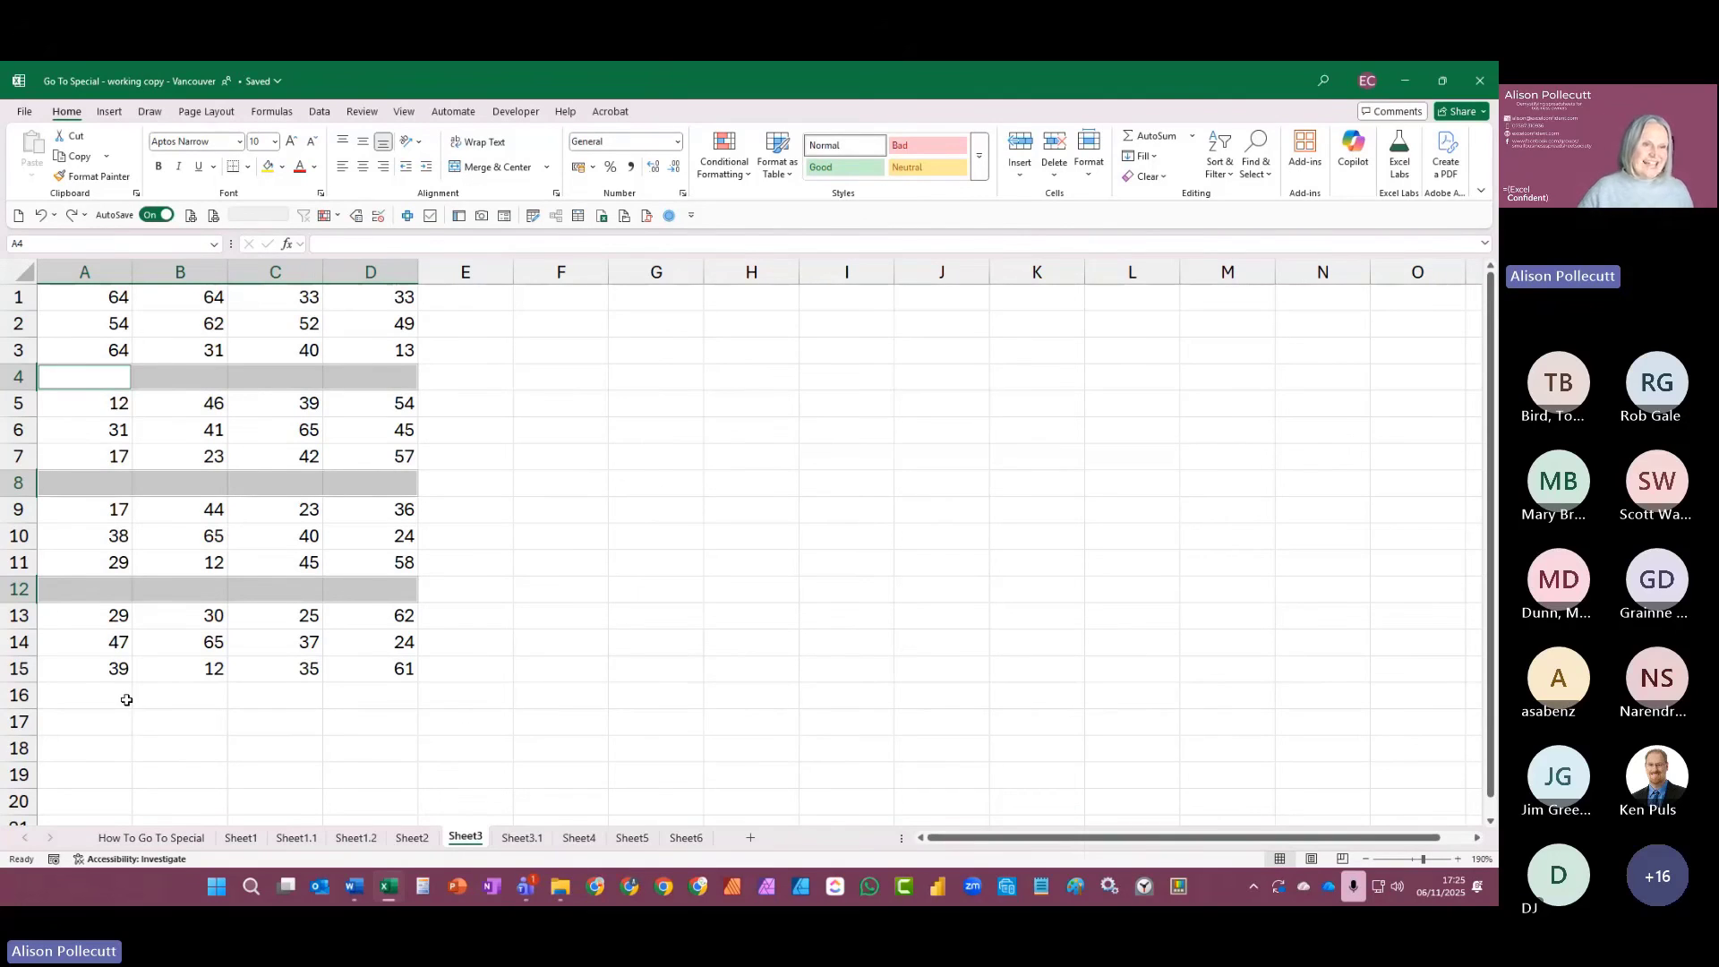
Step: Select the blank cells between the number blocks with Go To Special Blanks and add A16:D16 to the selection
drag(96, 300, 176, 349)
drag(272, 298, 262, 347)
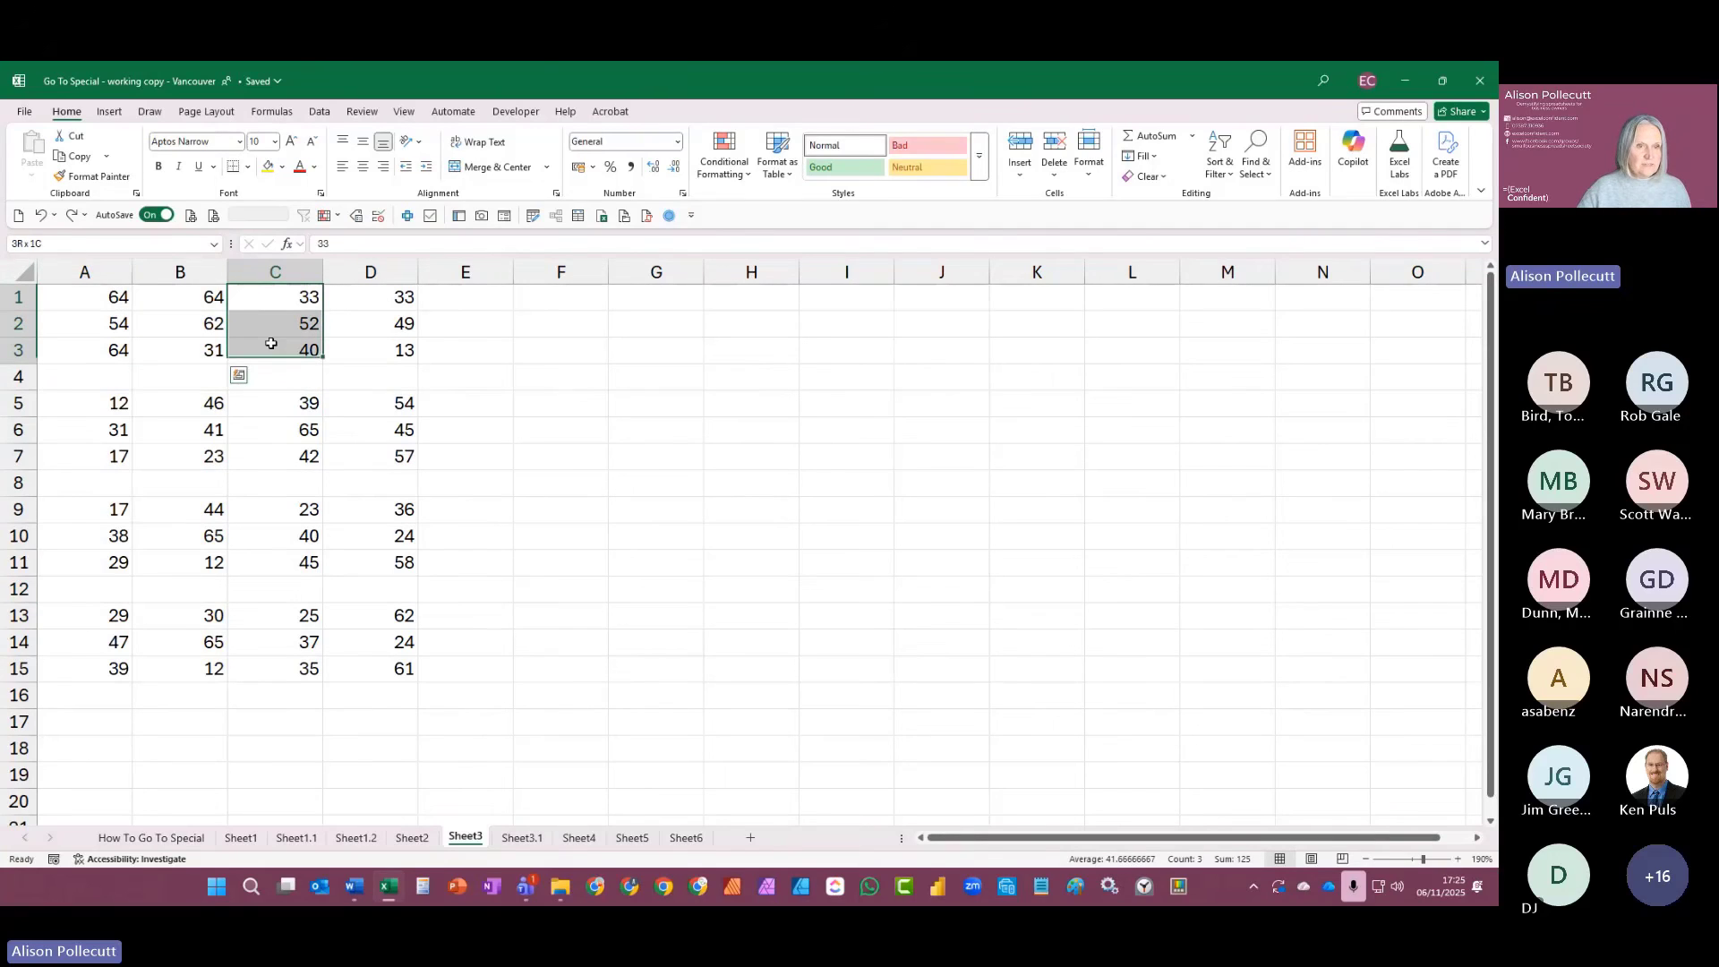
click(105, 379)
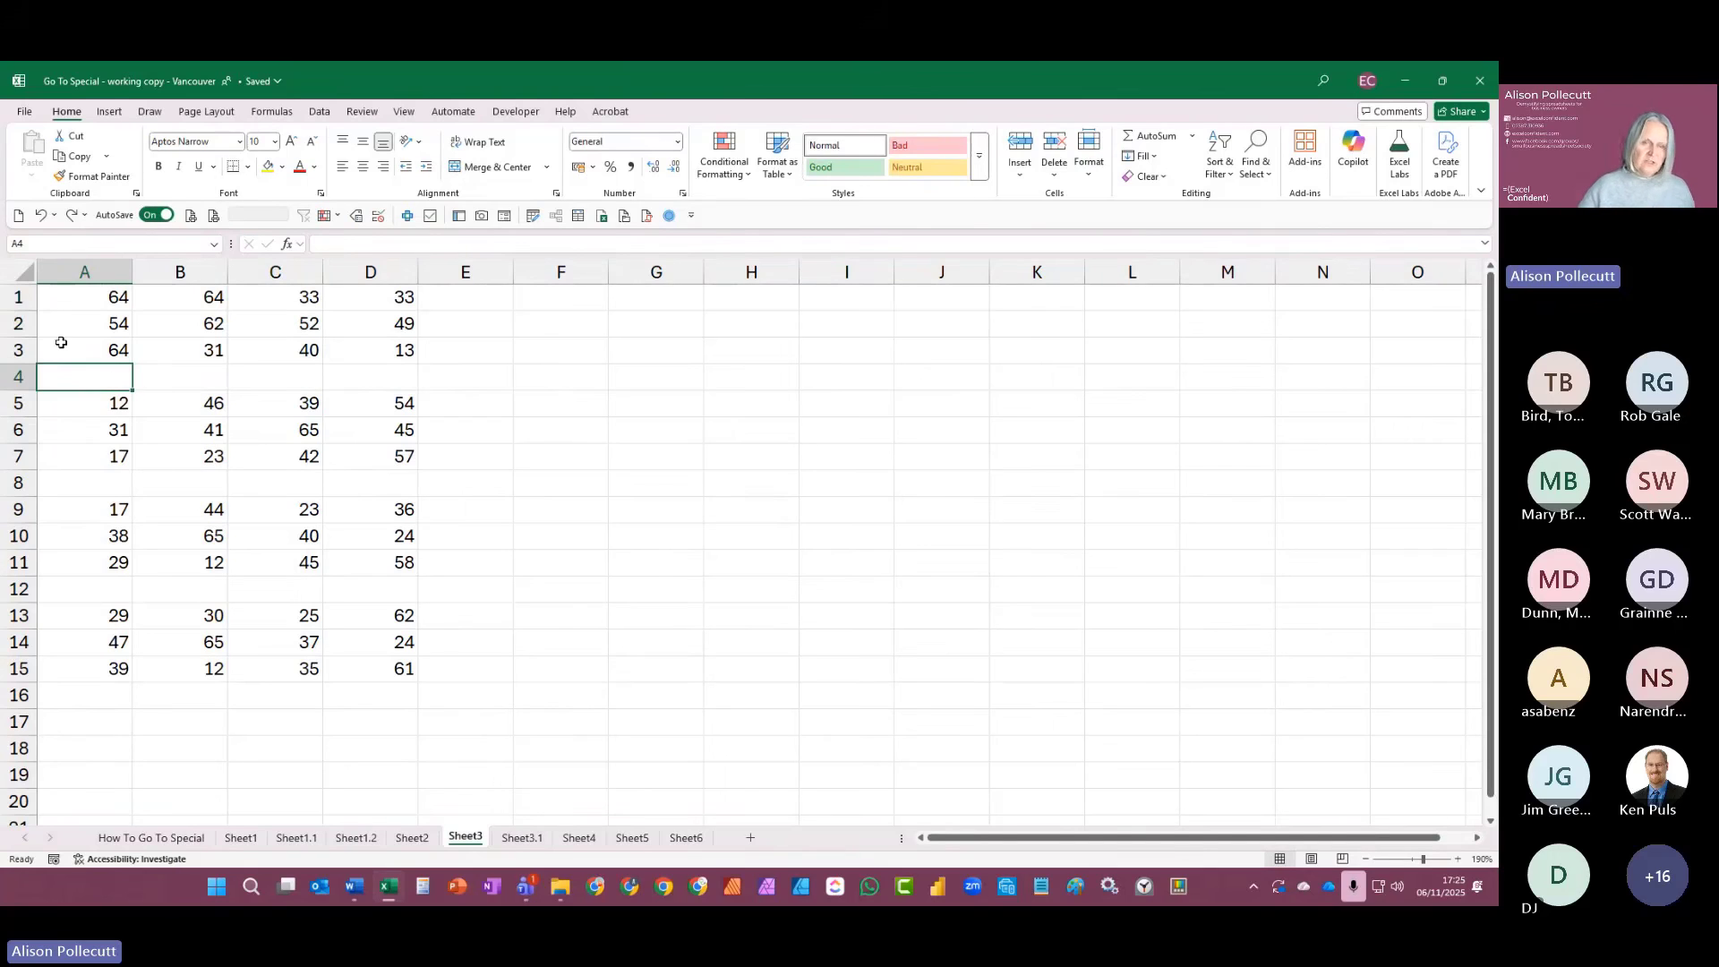
click(670, 215)
click(594, 620)
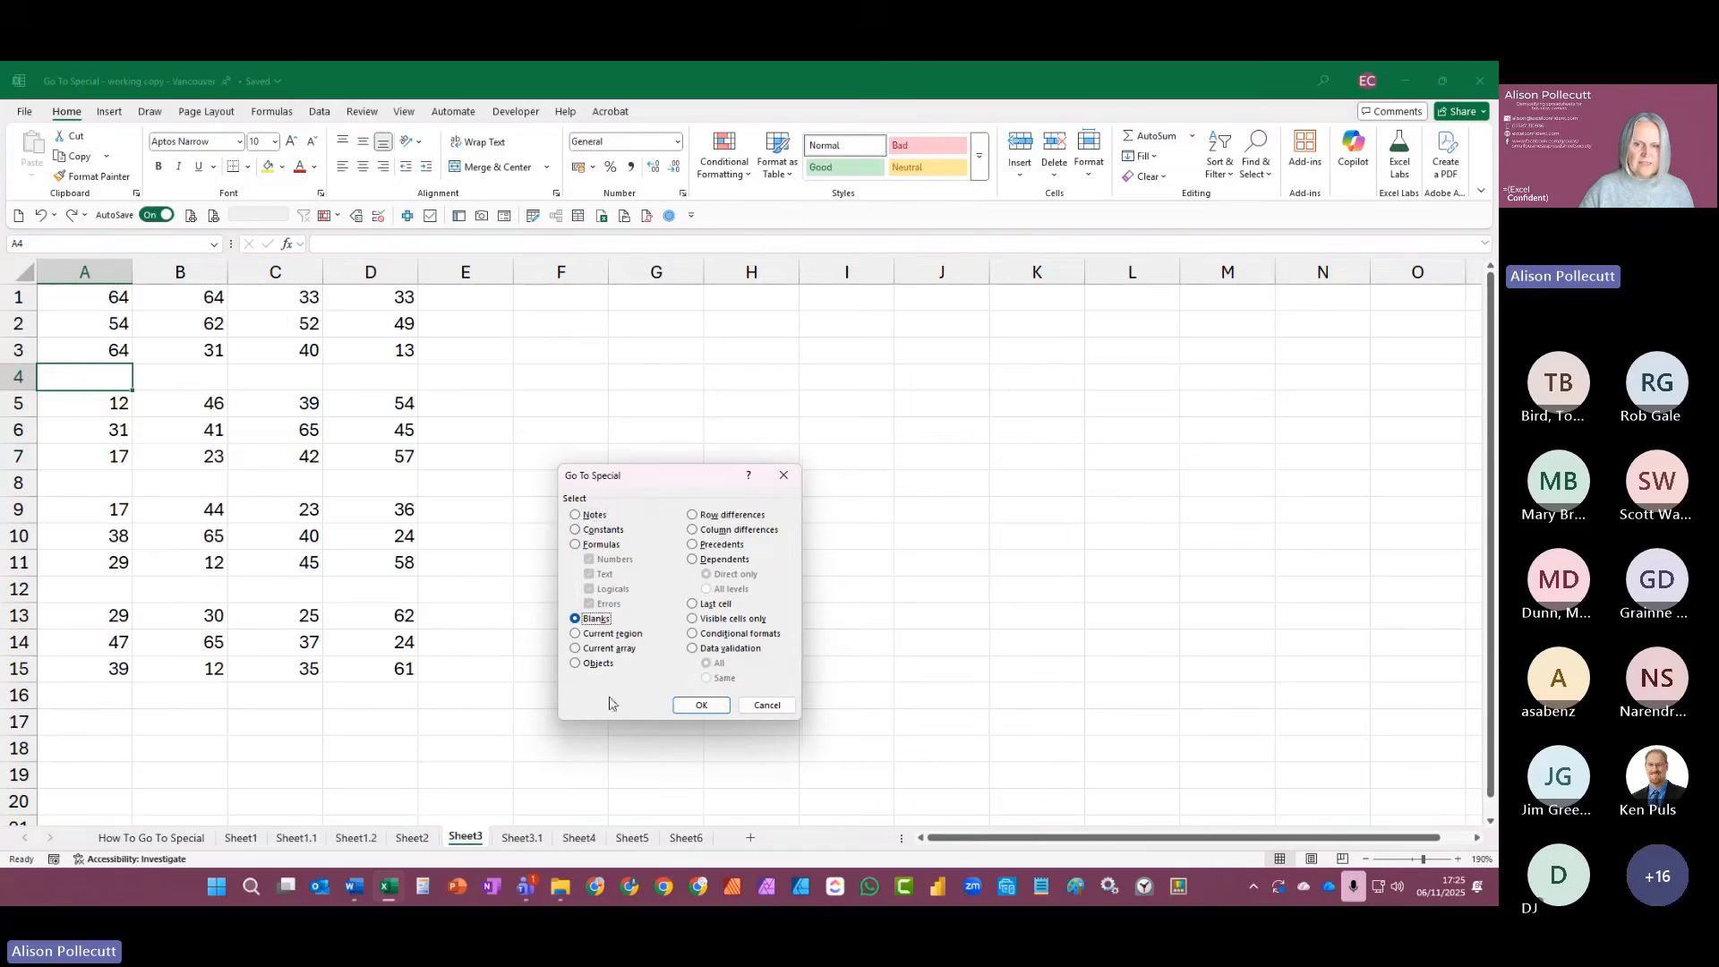
click(700, 706)
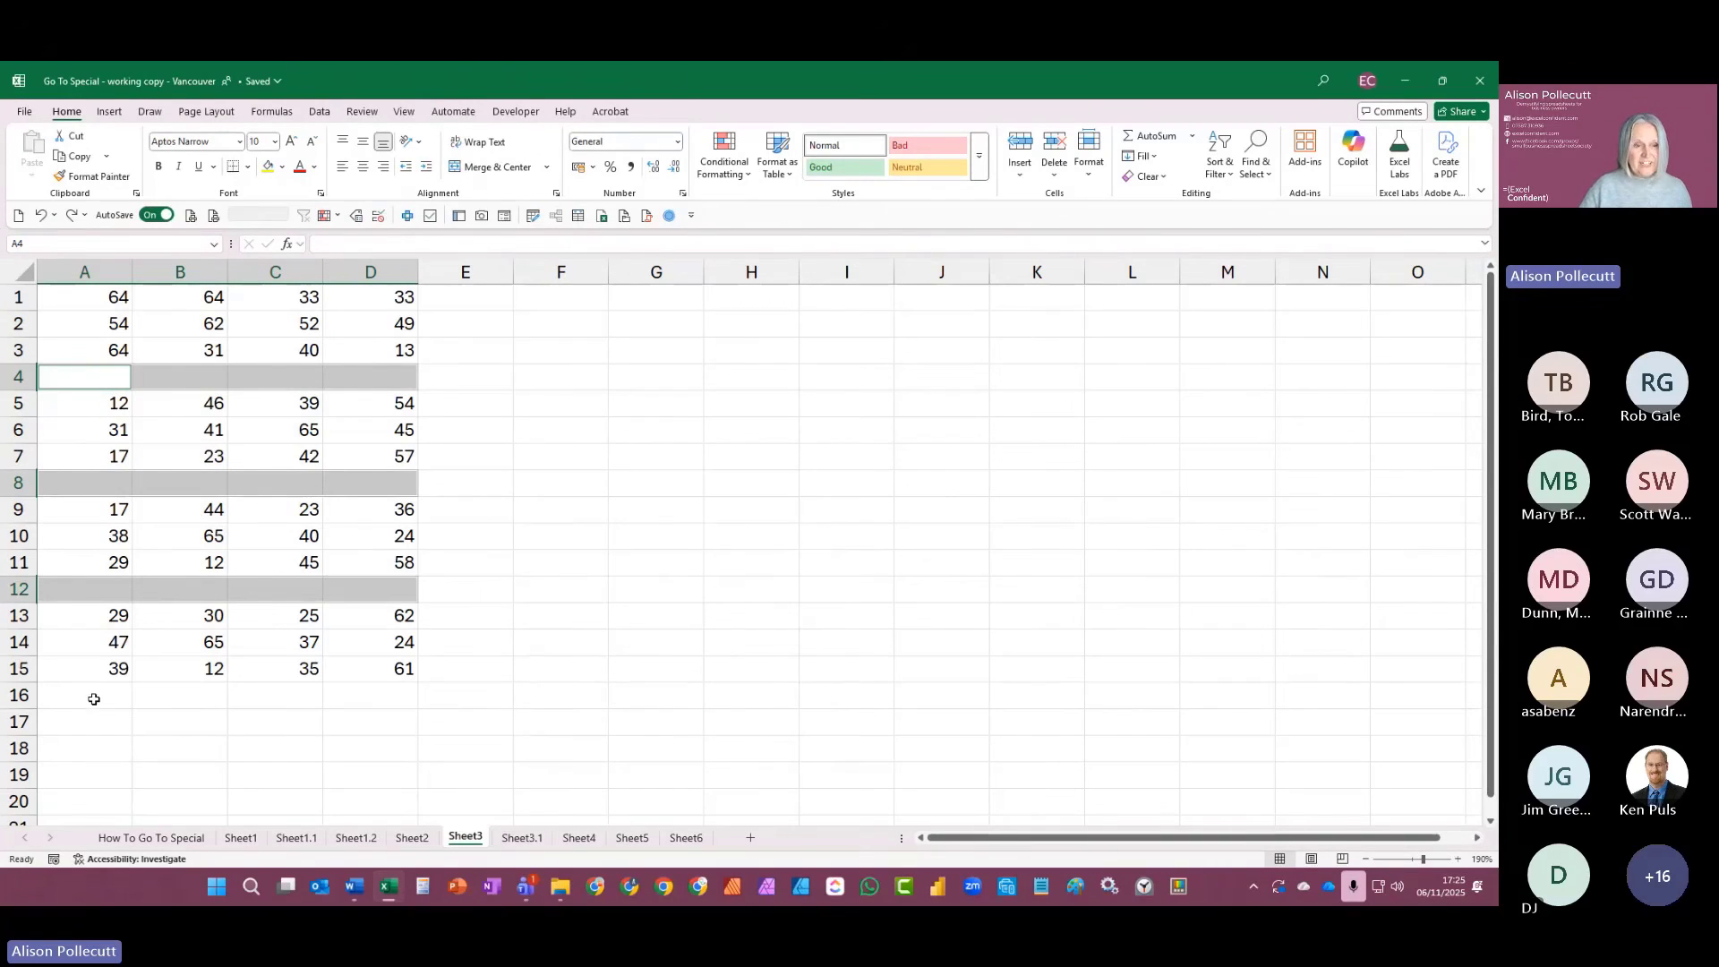
drag(88, 699, 340, 697)
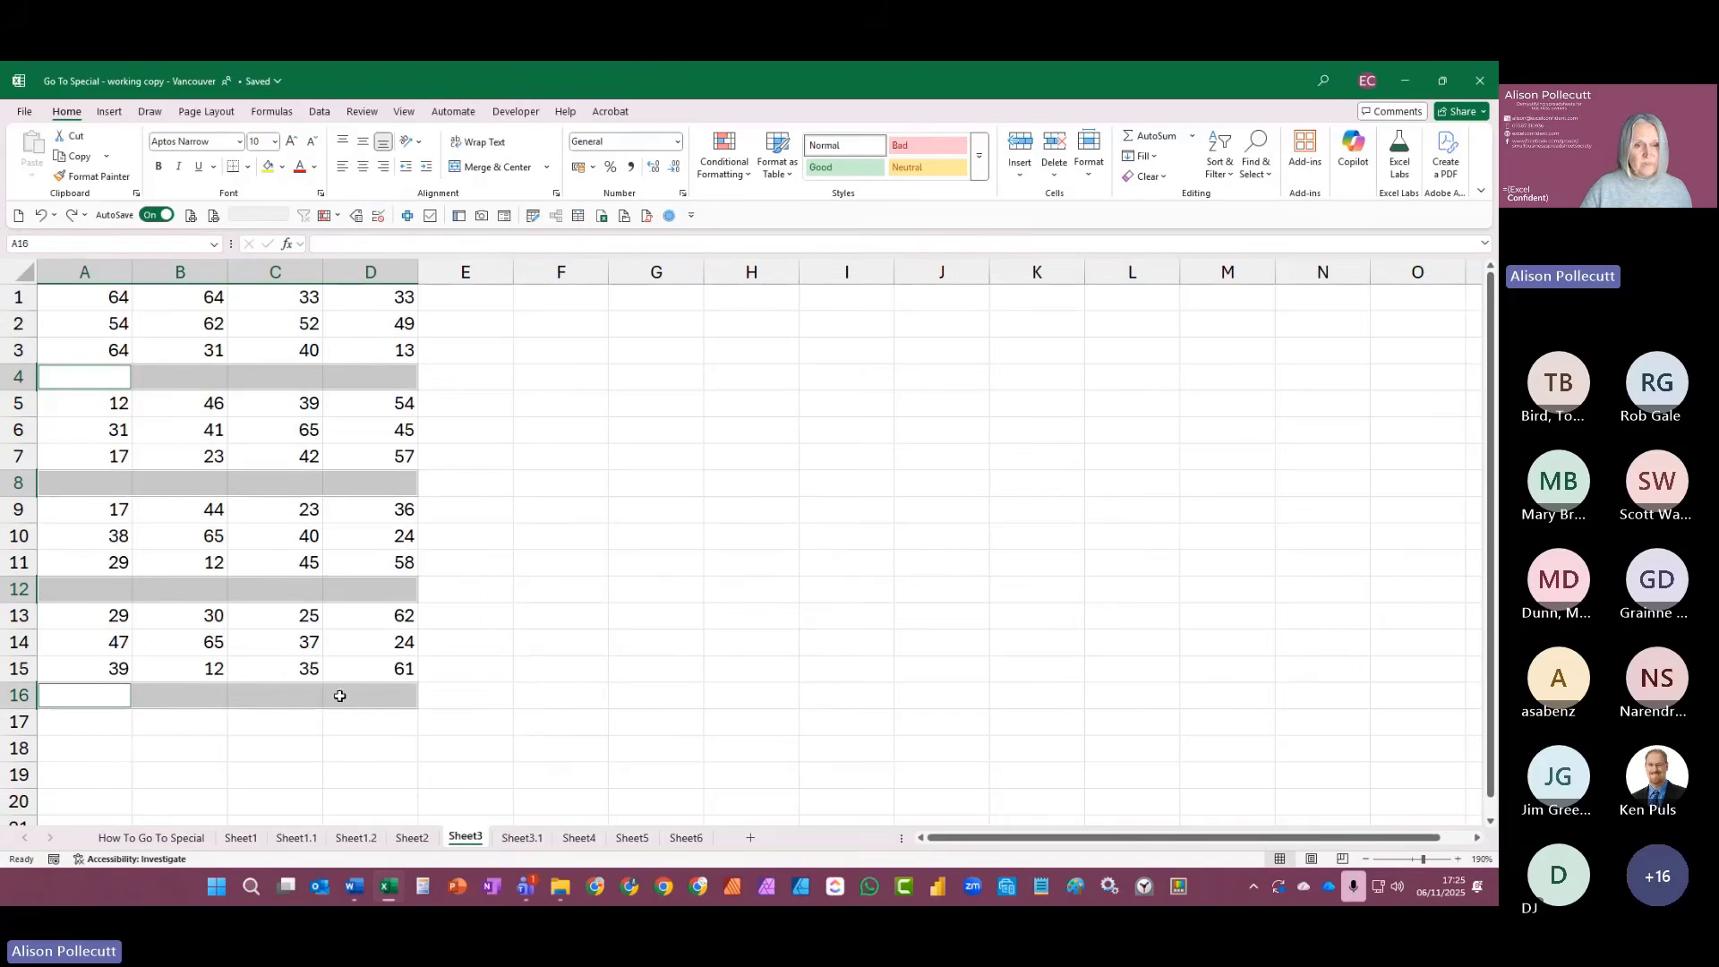
Step: Enter a full stop in each of the cells A17:D17 below the number blocks
click(106, 724)
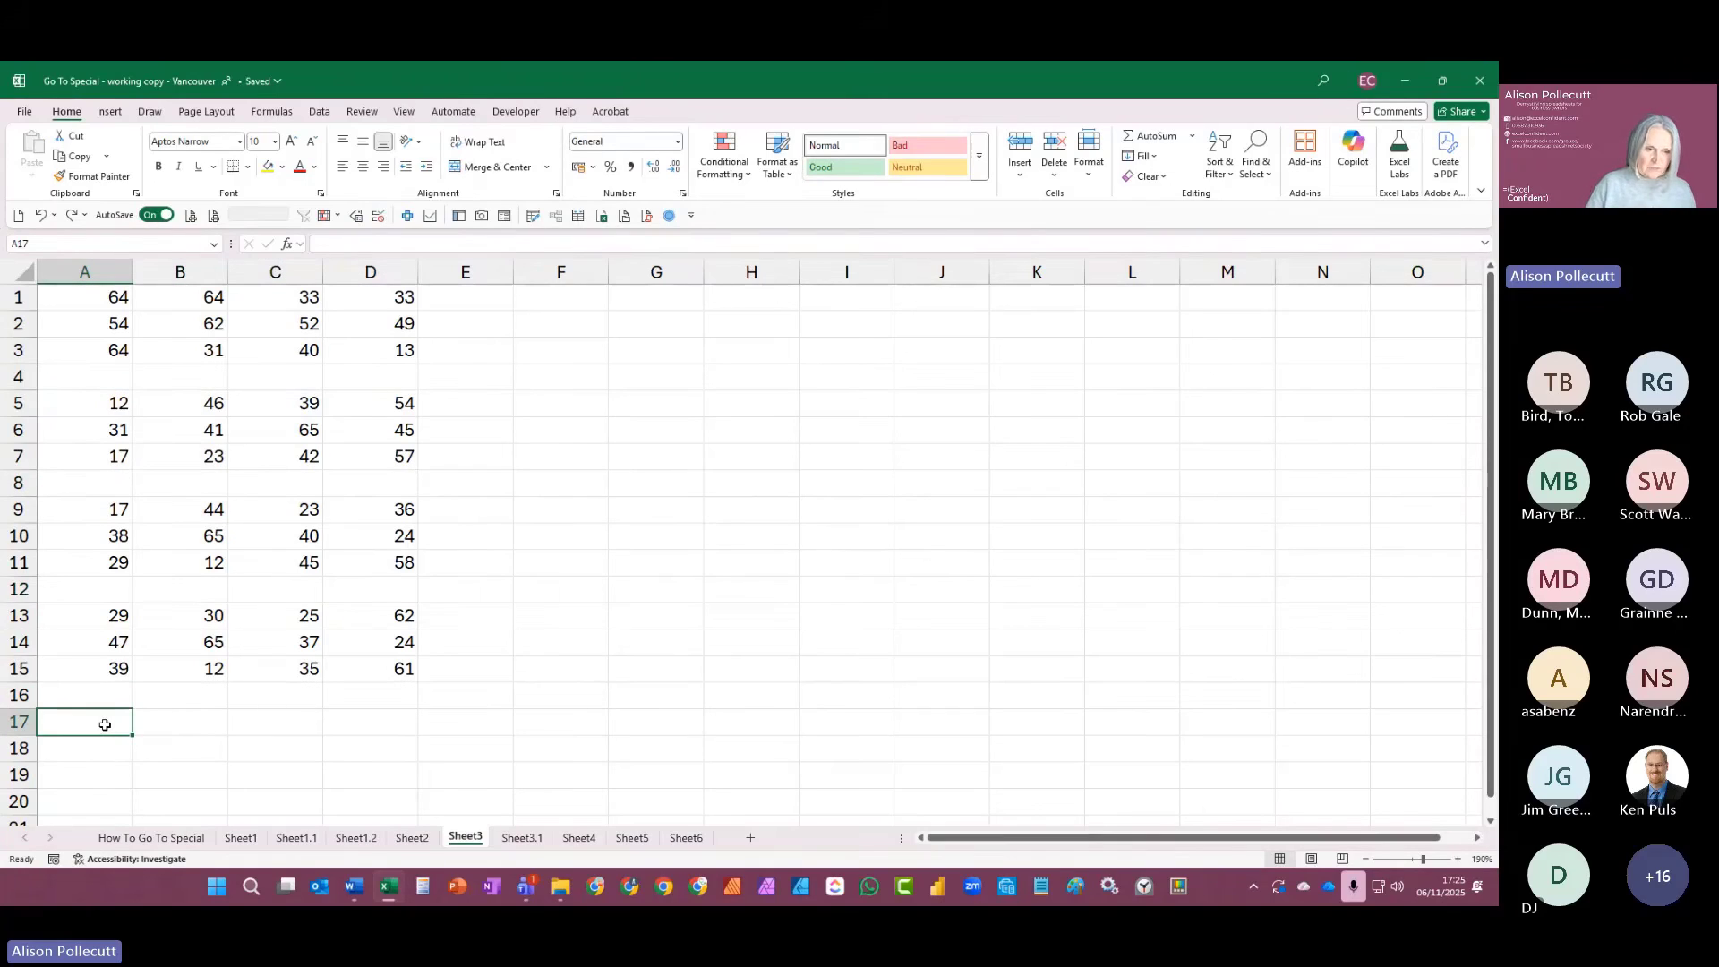
text(.)
key(Tab)
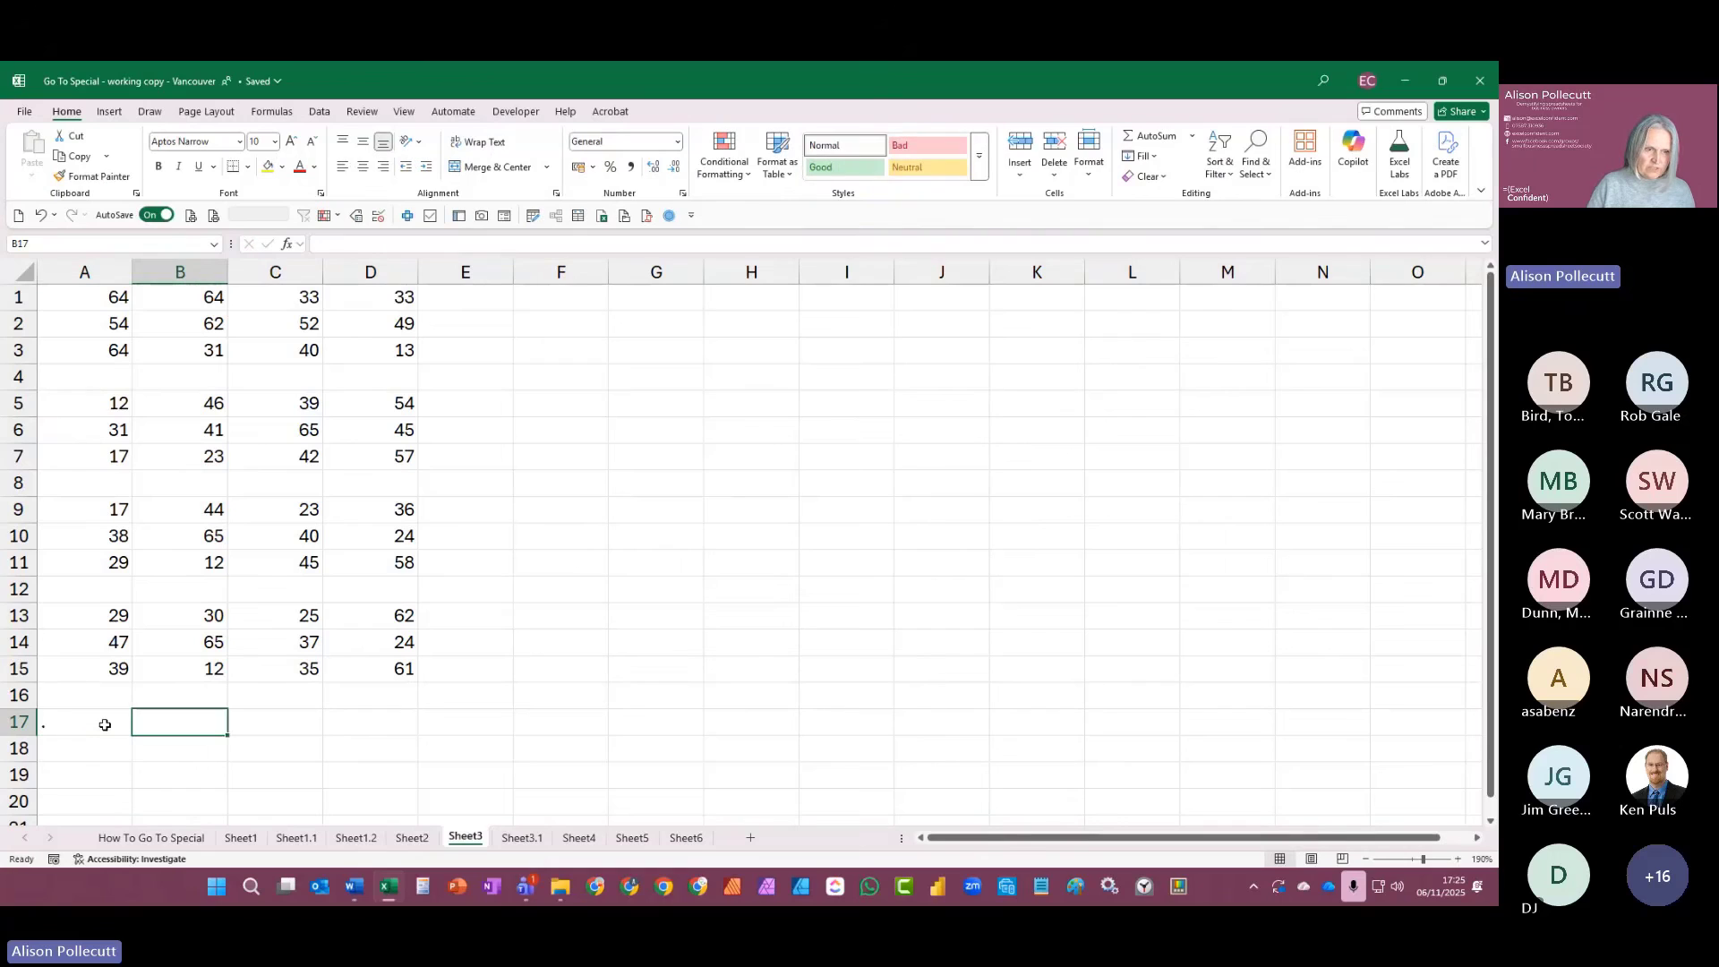
text(.)
key(Tab)
text(.)
key(Tab)
text(.)
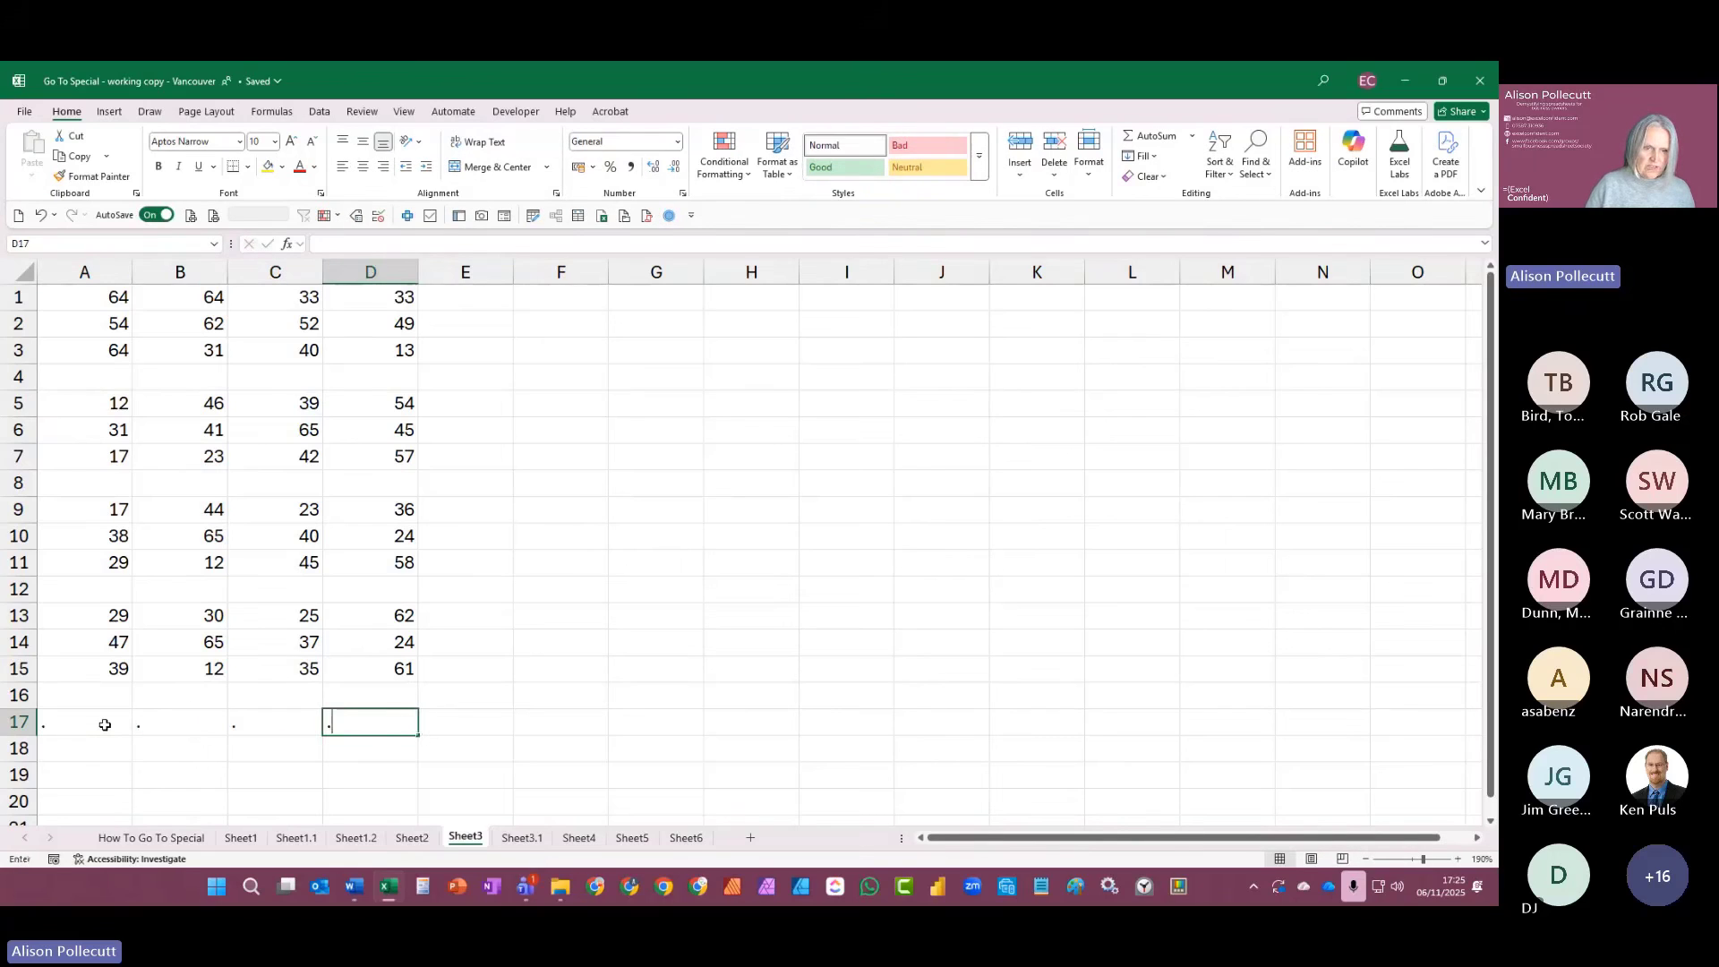
key(Tab)
key(Left)
key(Left)
key(Left)
key(Left)
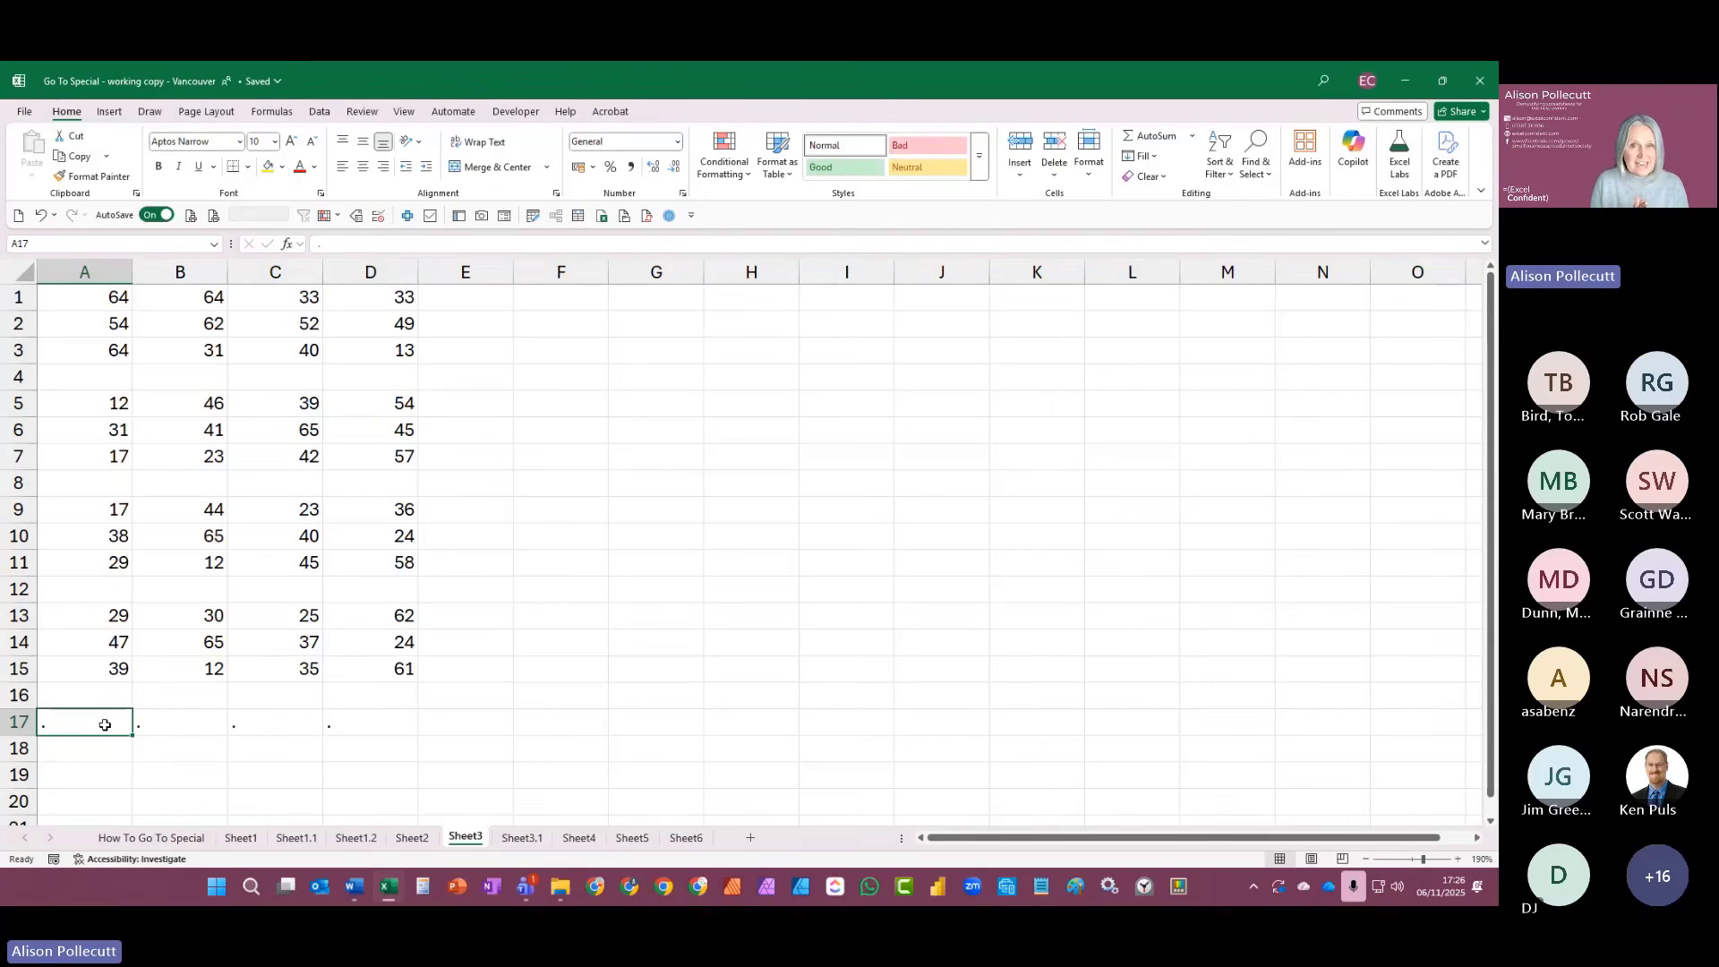
Step: Select the blank cells between the number blocks with Go To Special Blanks, AutoSum each block and make the totals bold
click(106, 358)
click(670, 216)
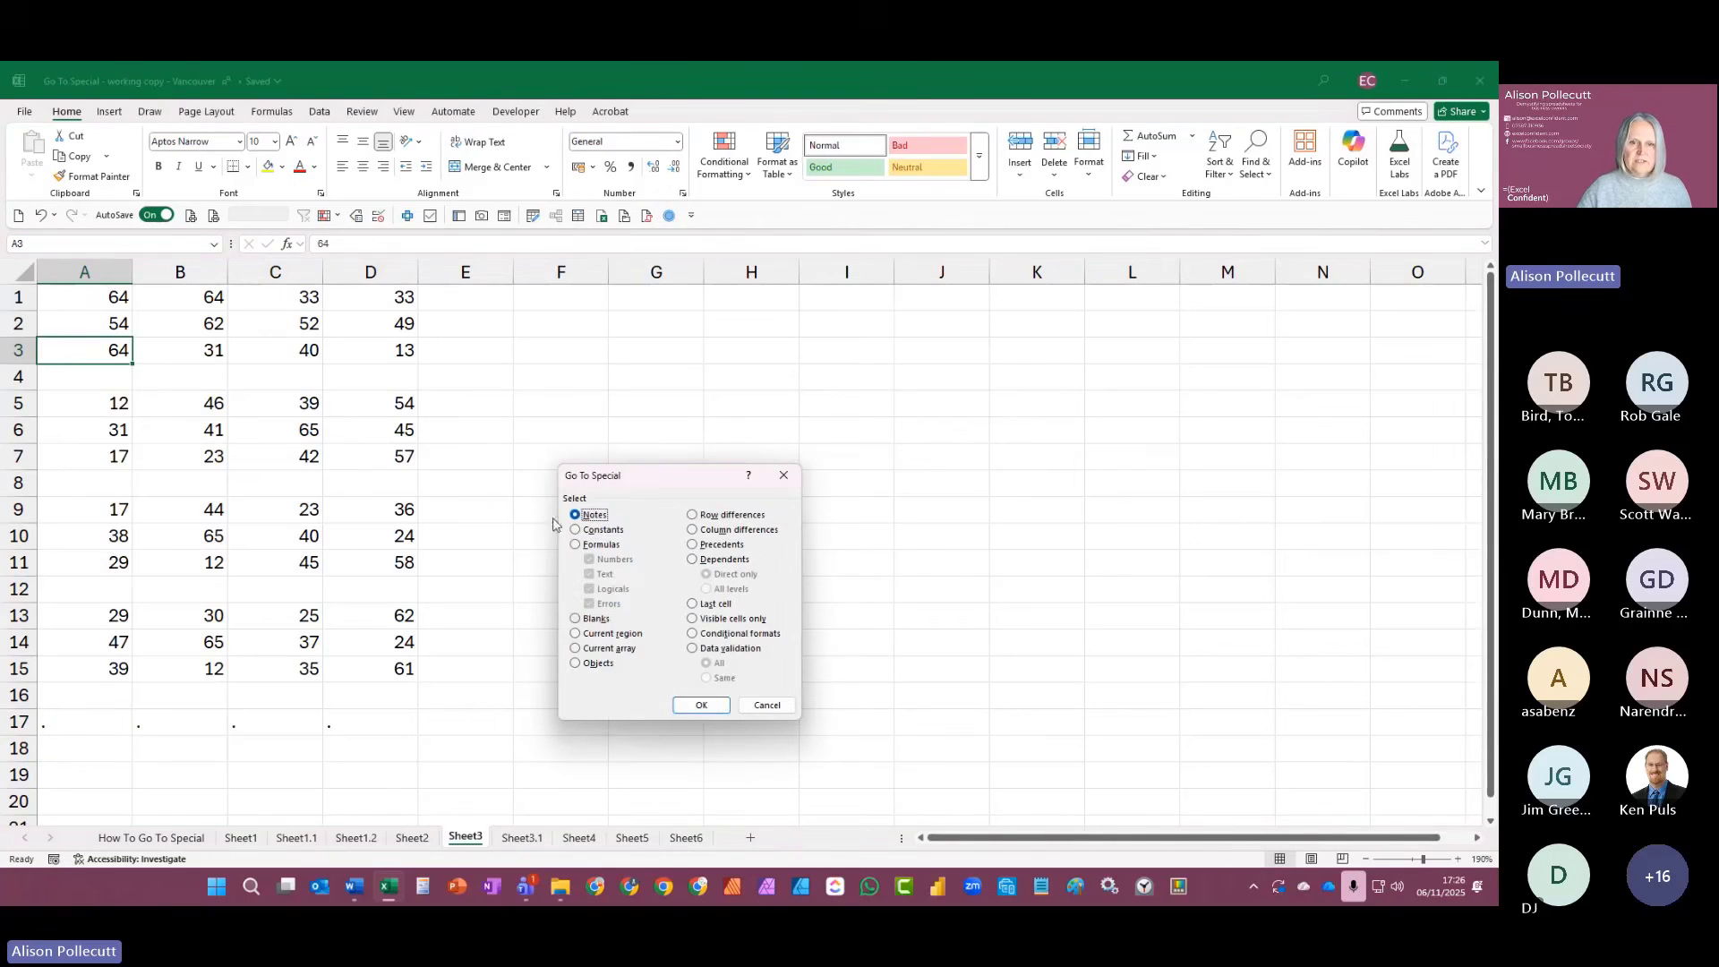
click(597, 619)
click(701, 704)
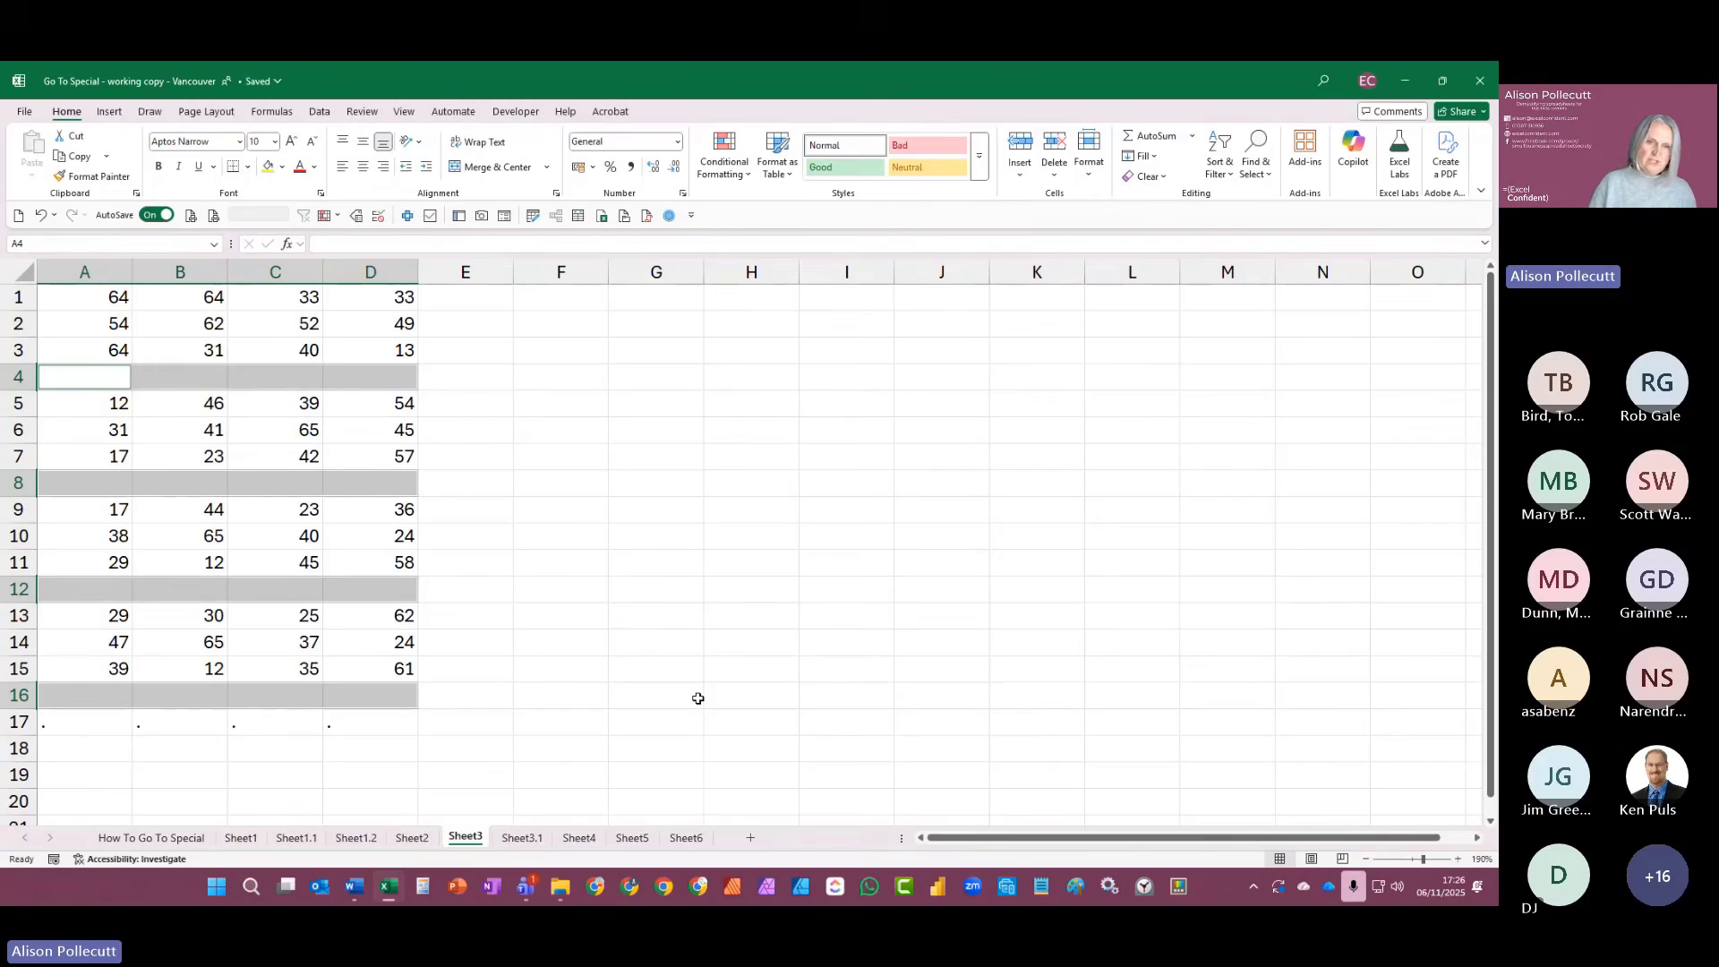
key(alt+equal)
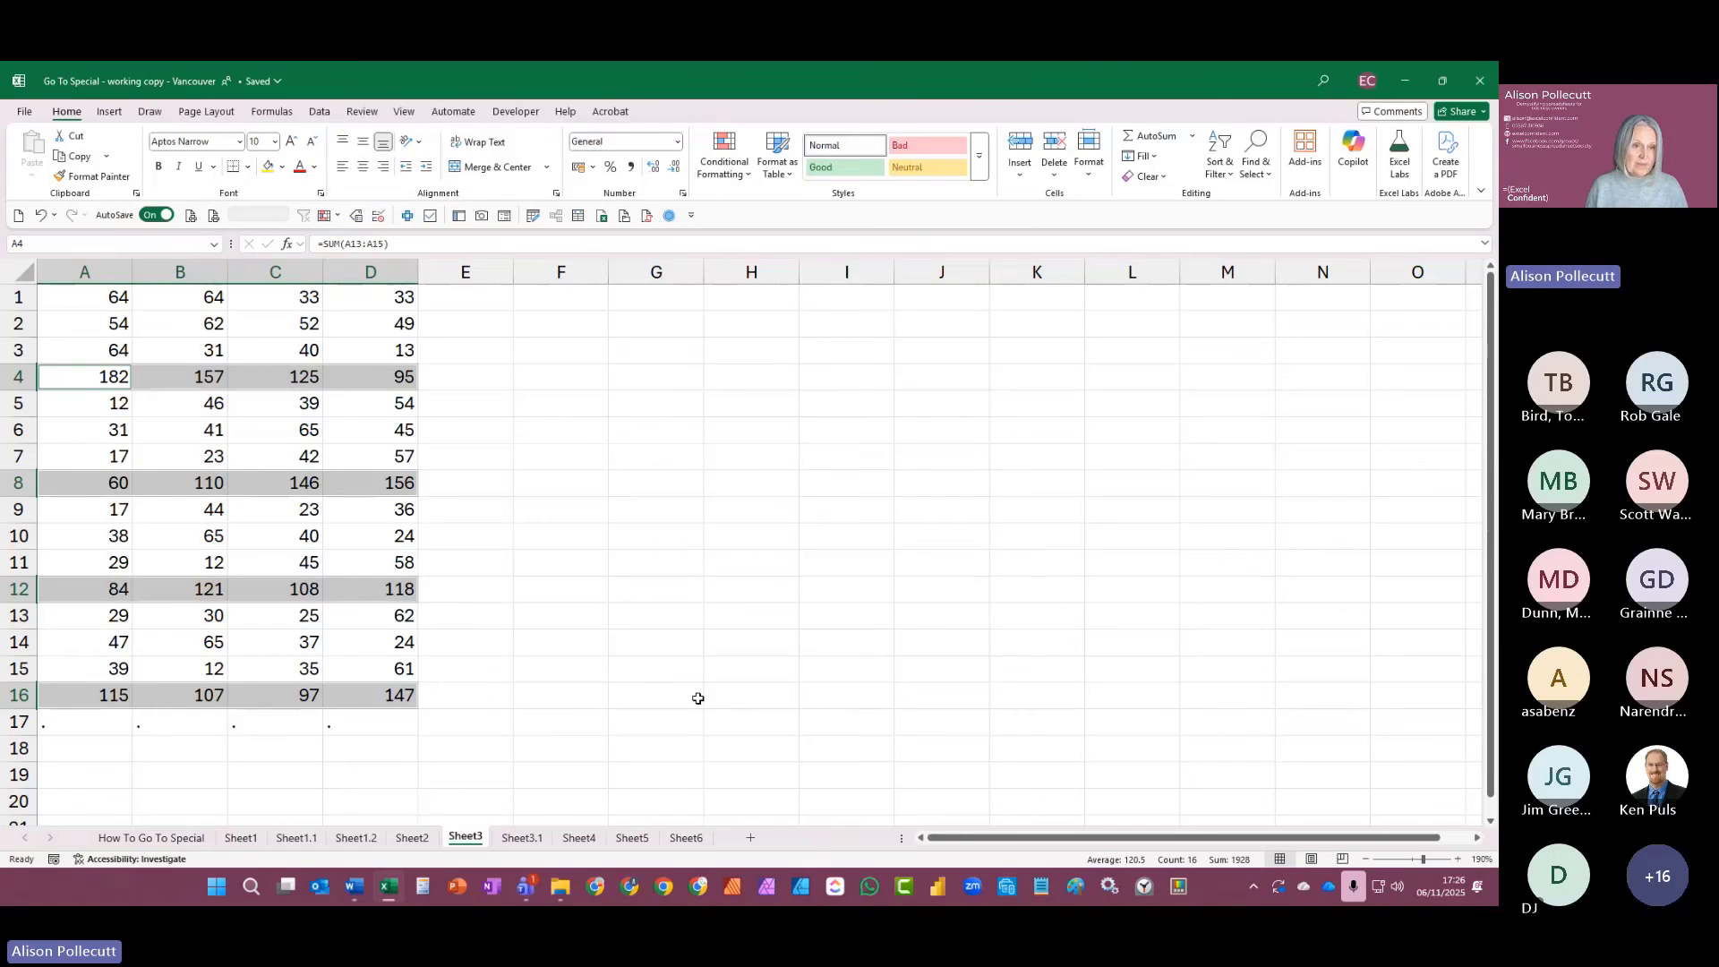
key(ctrl+b)
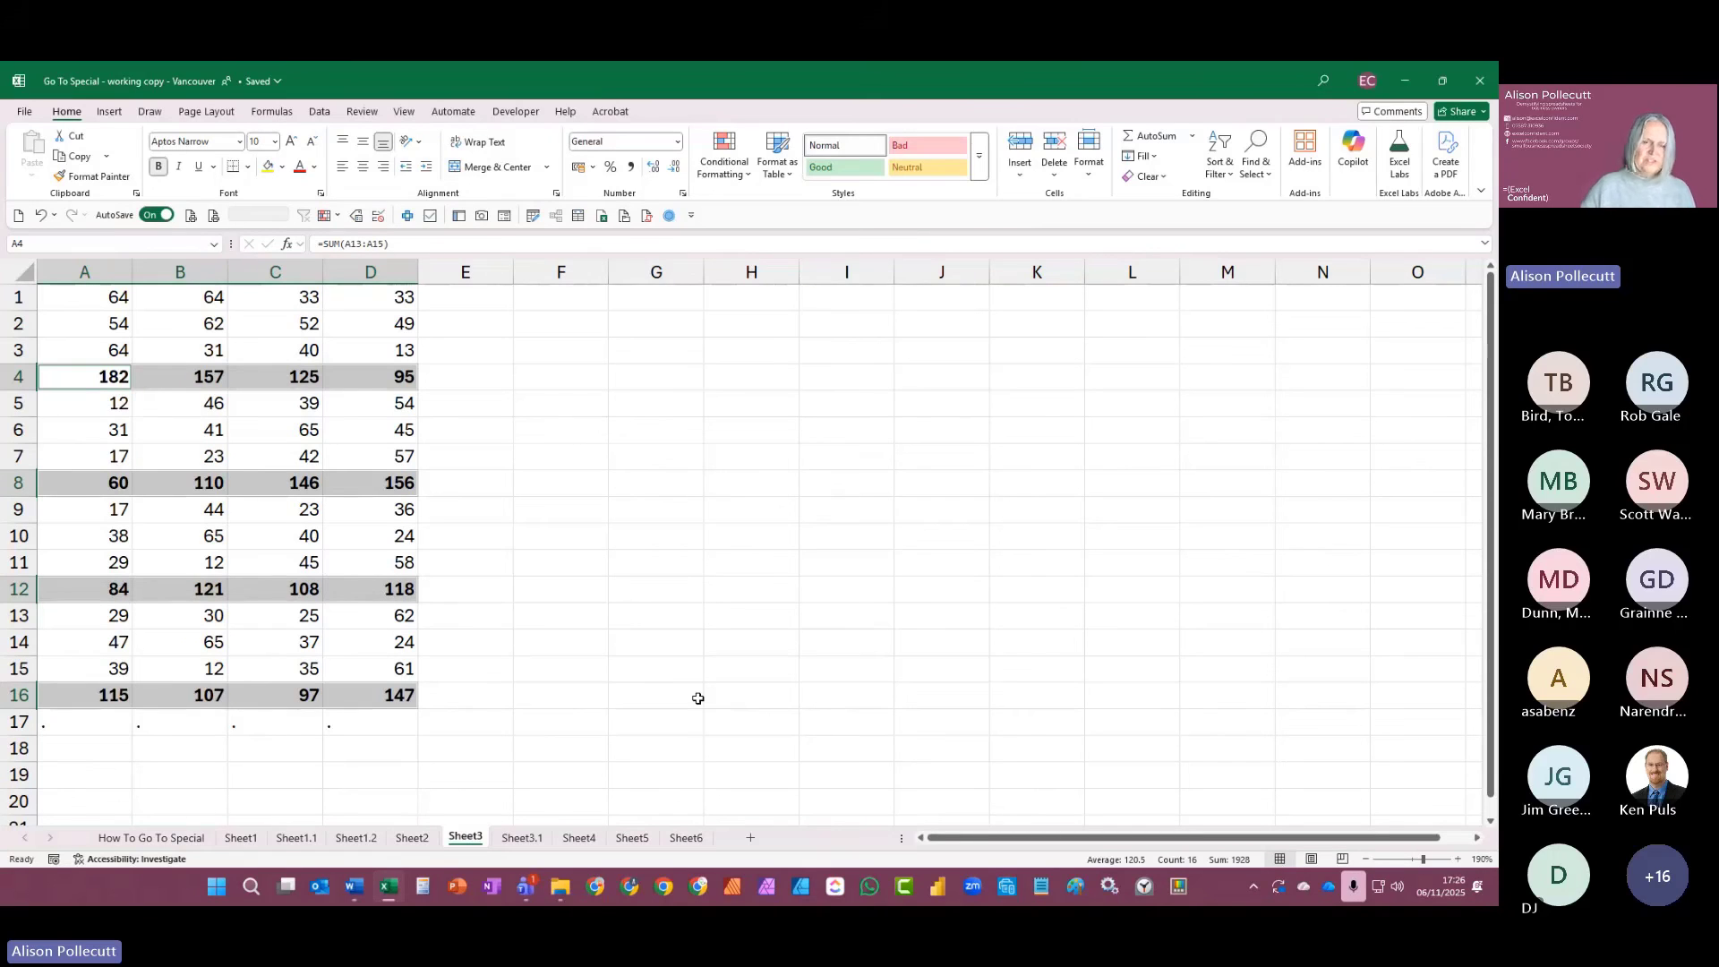
Step: Check the SUM formulas in B4, C4, C12 and B16
click(168, 374)
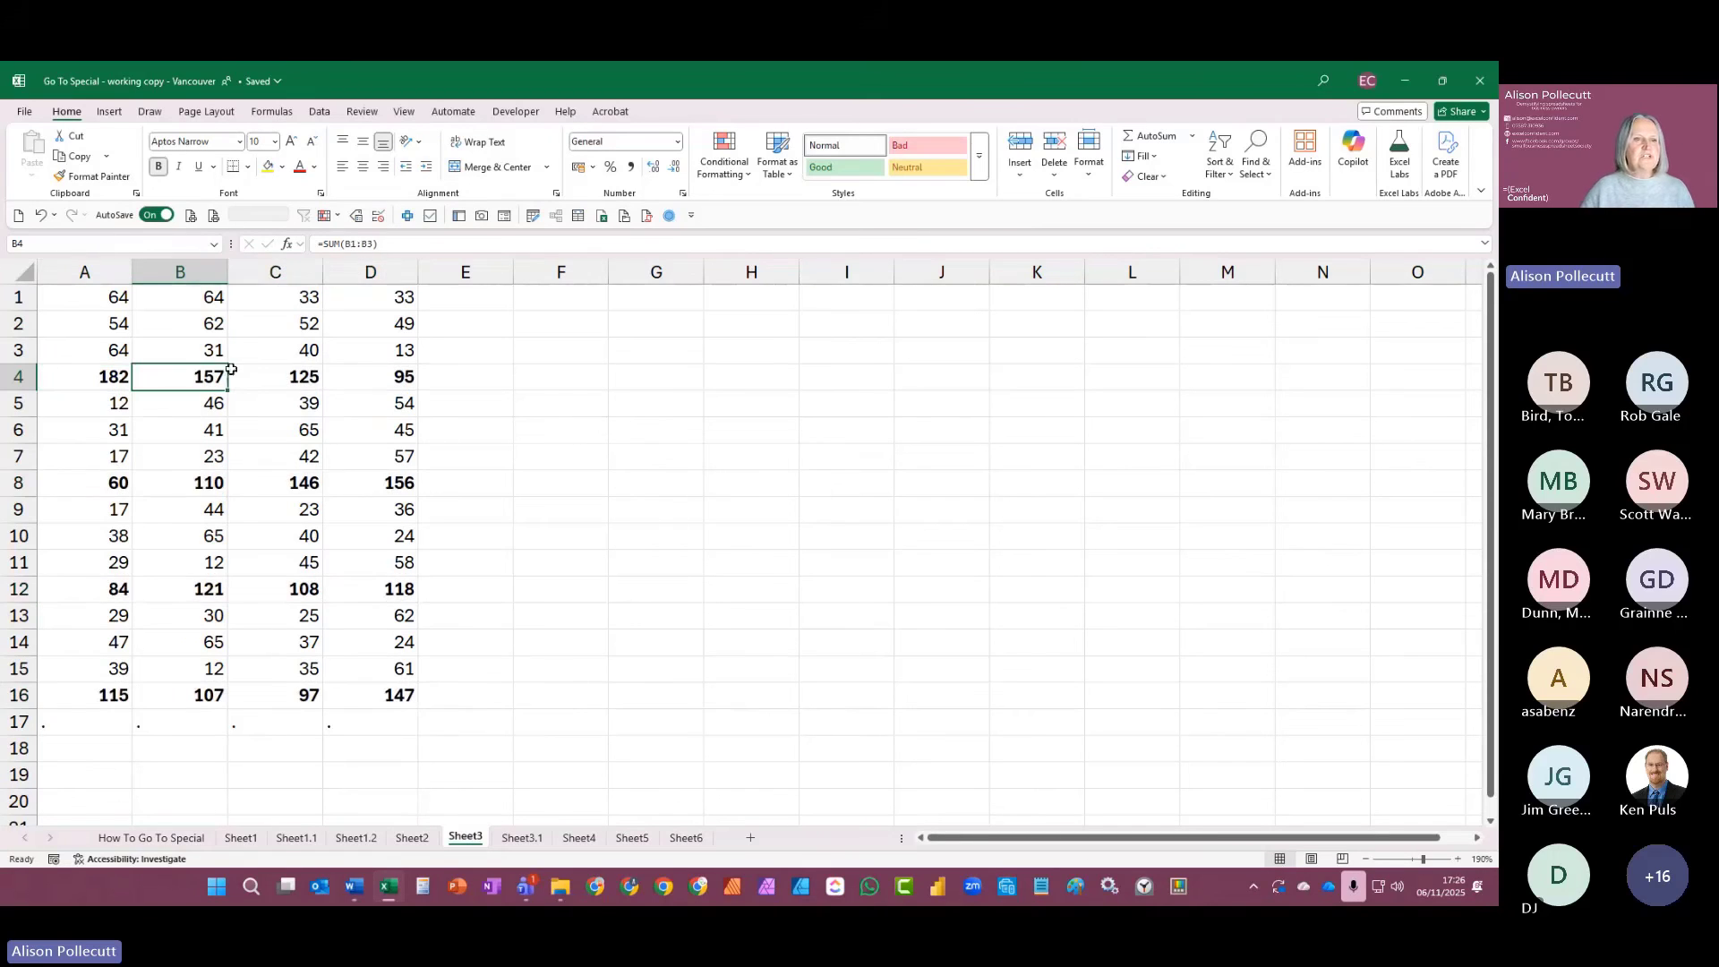
key(F2)
key(Escape)
key(Right)
key(F2)
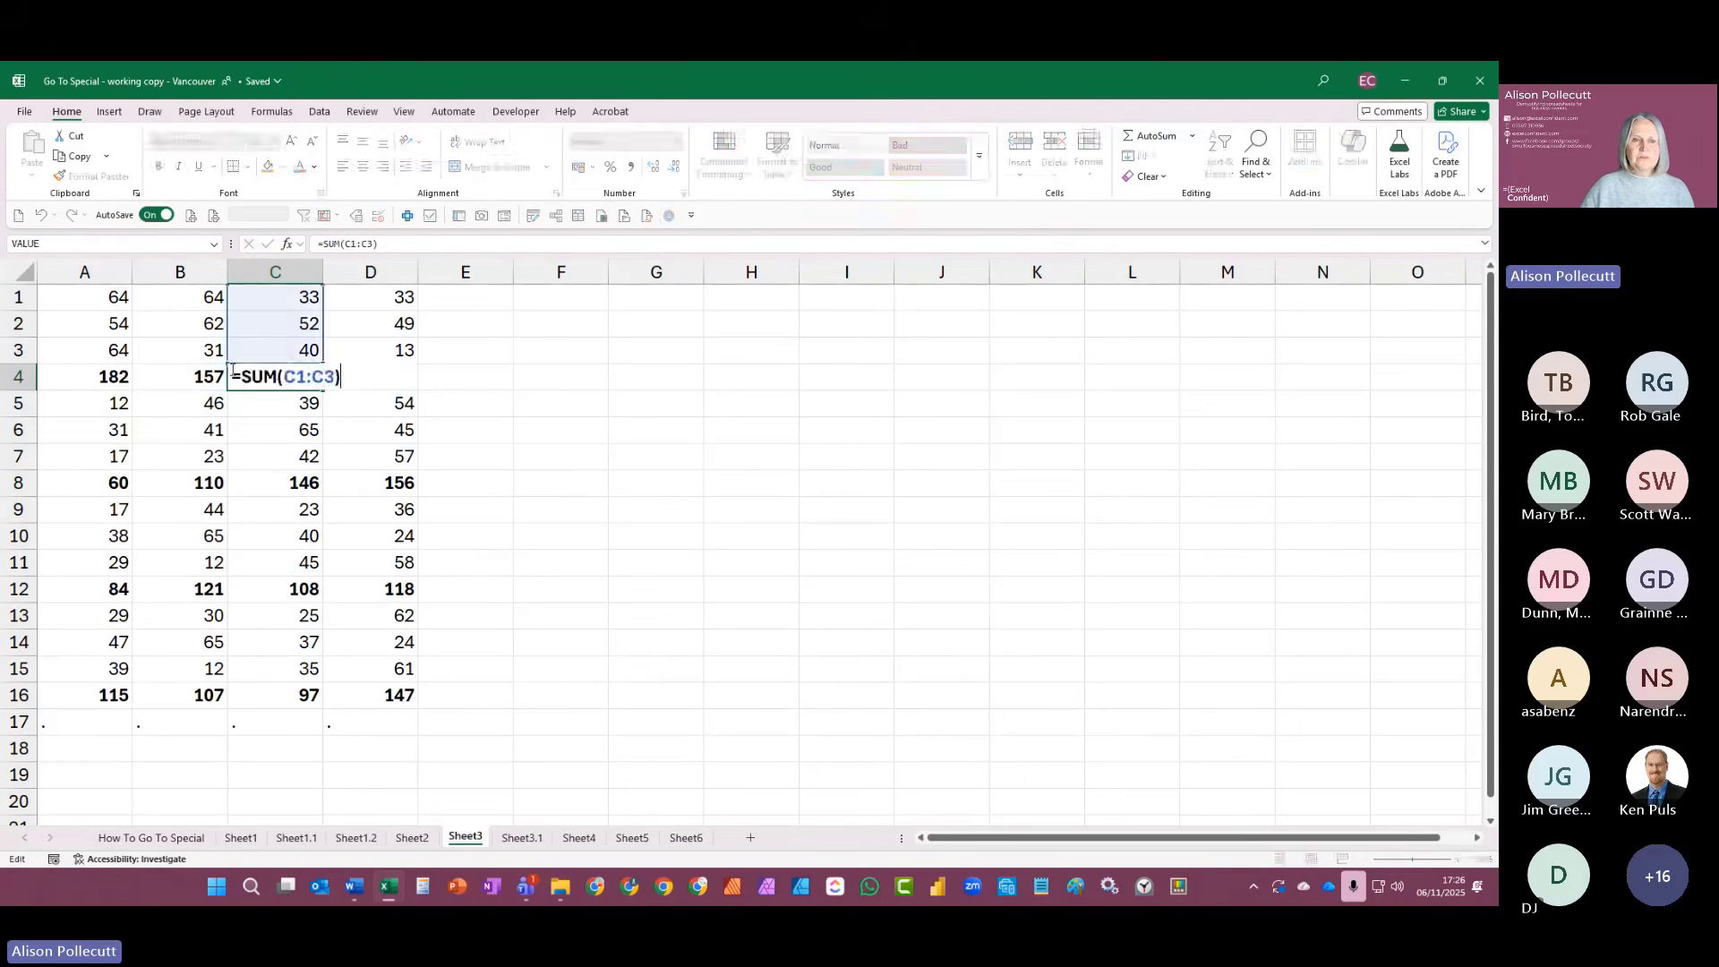
key(Escape)
double_click(278, 590)
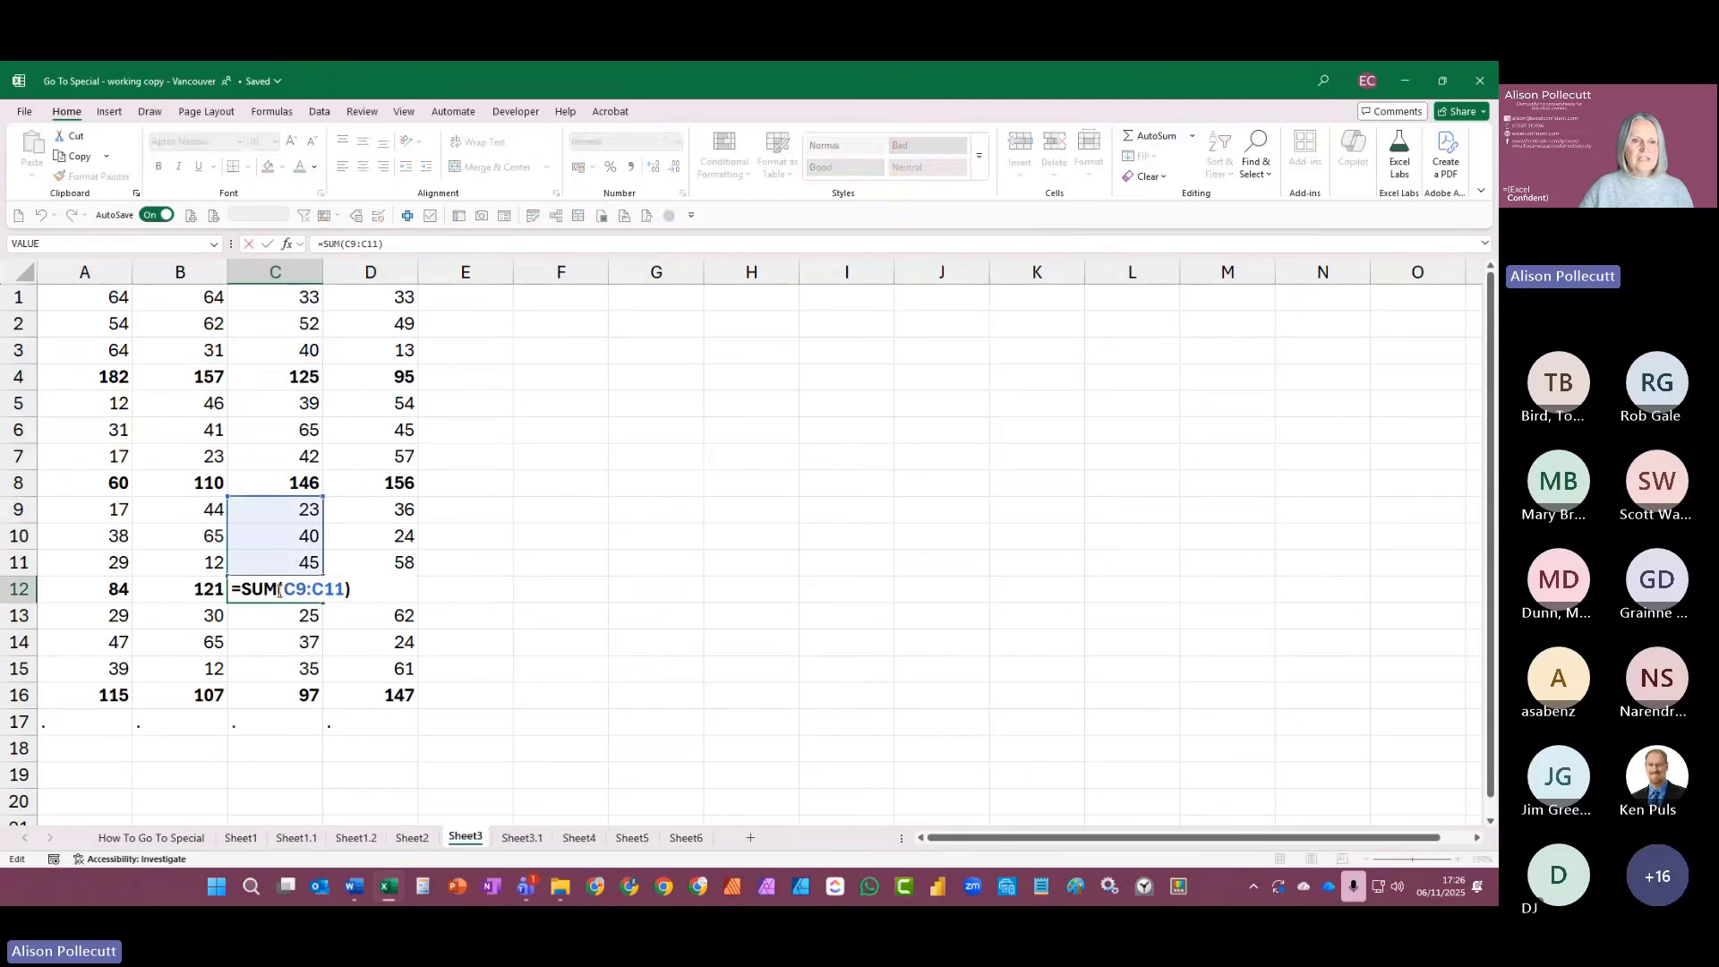
key(Escape)
double_click(191, 691)
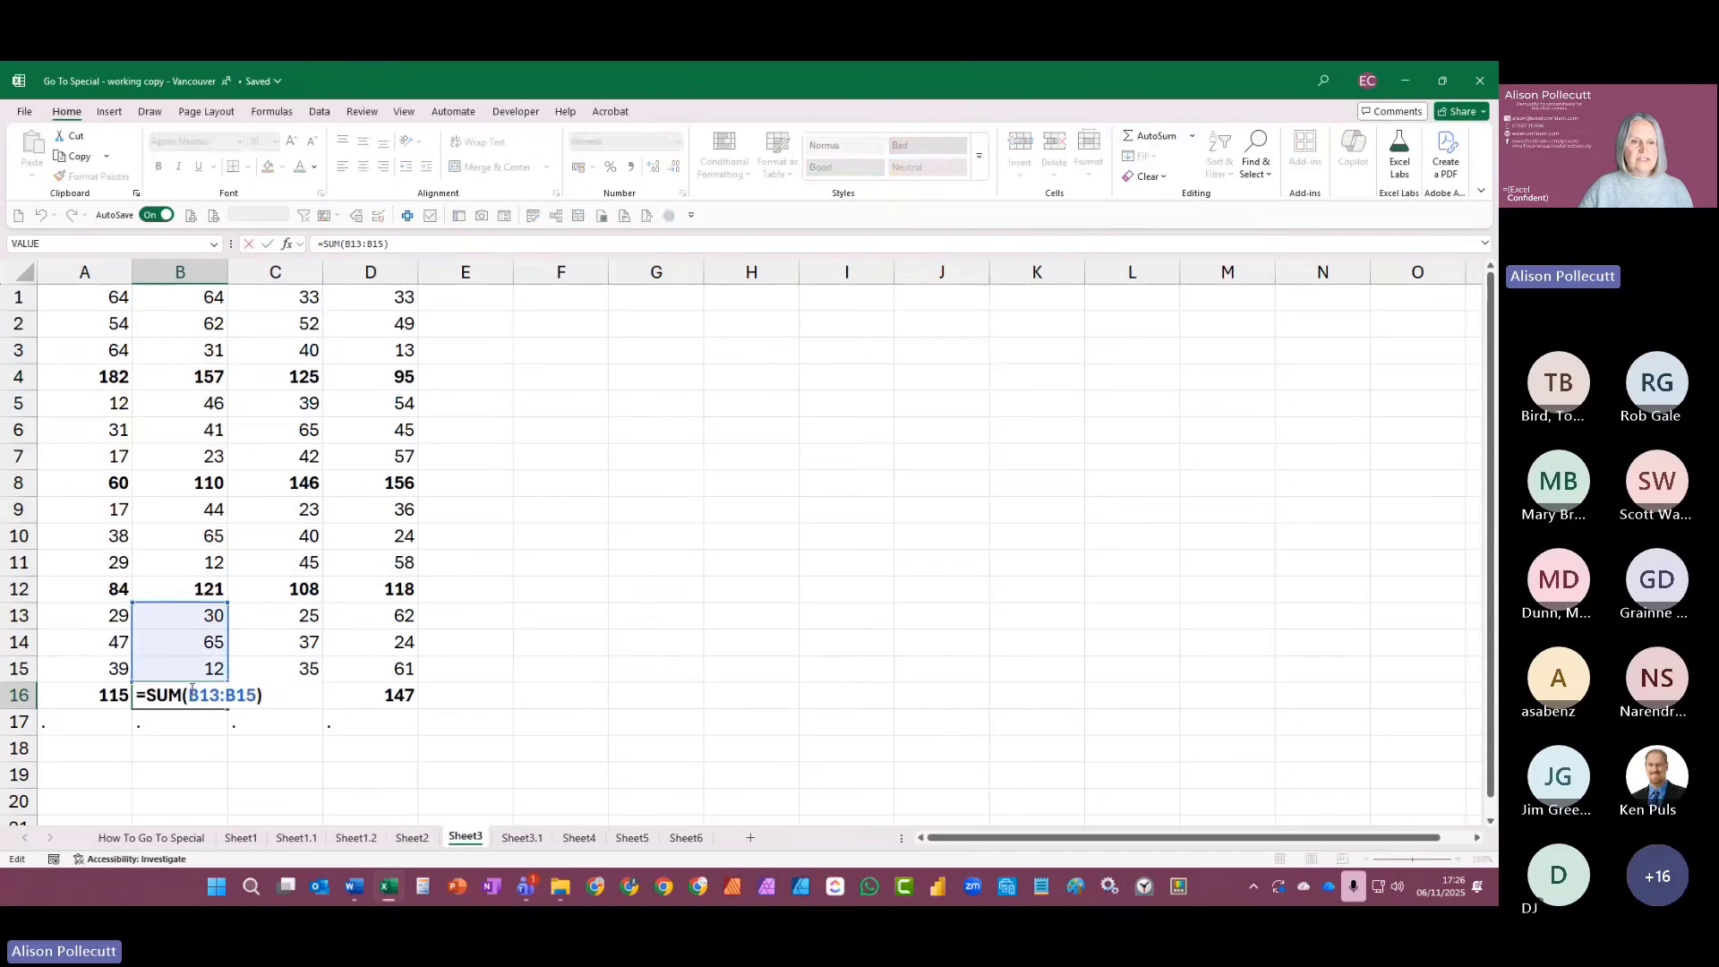
key(Escape)
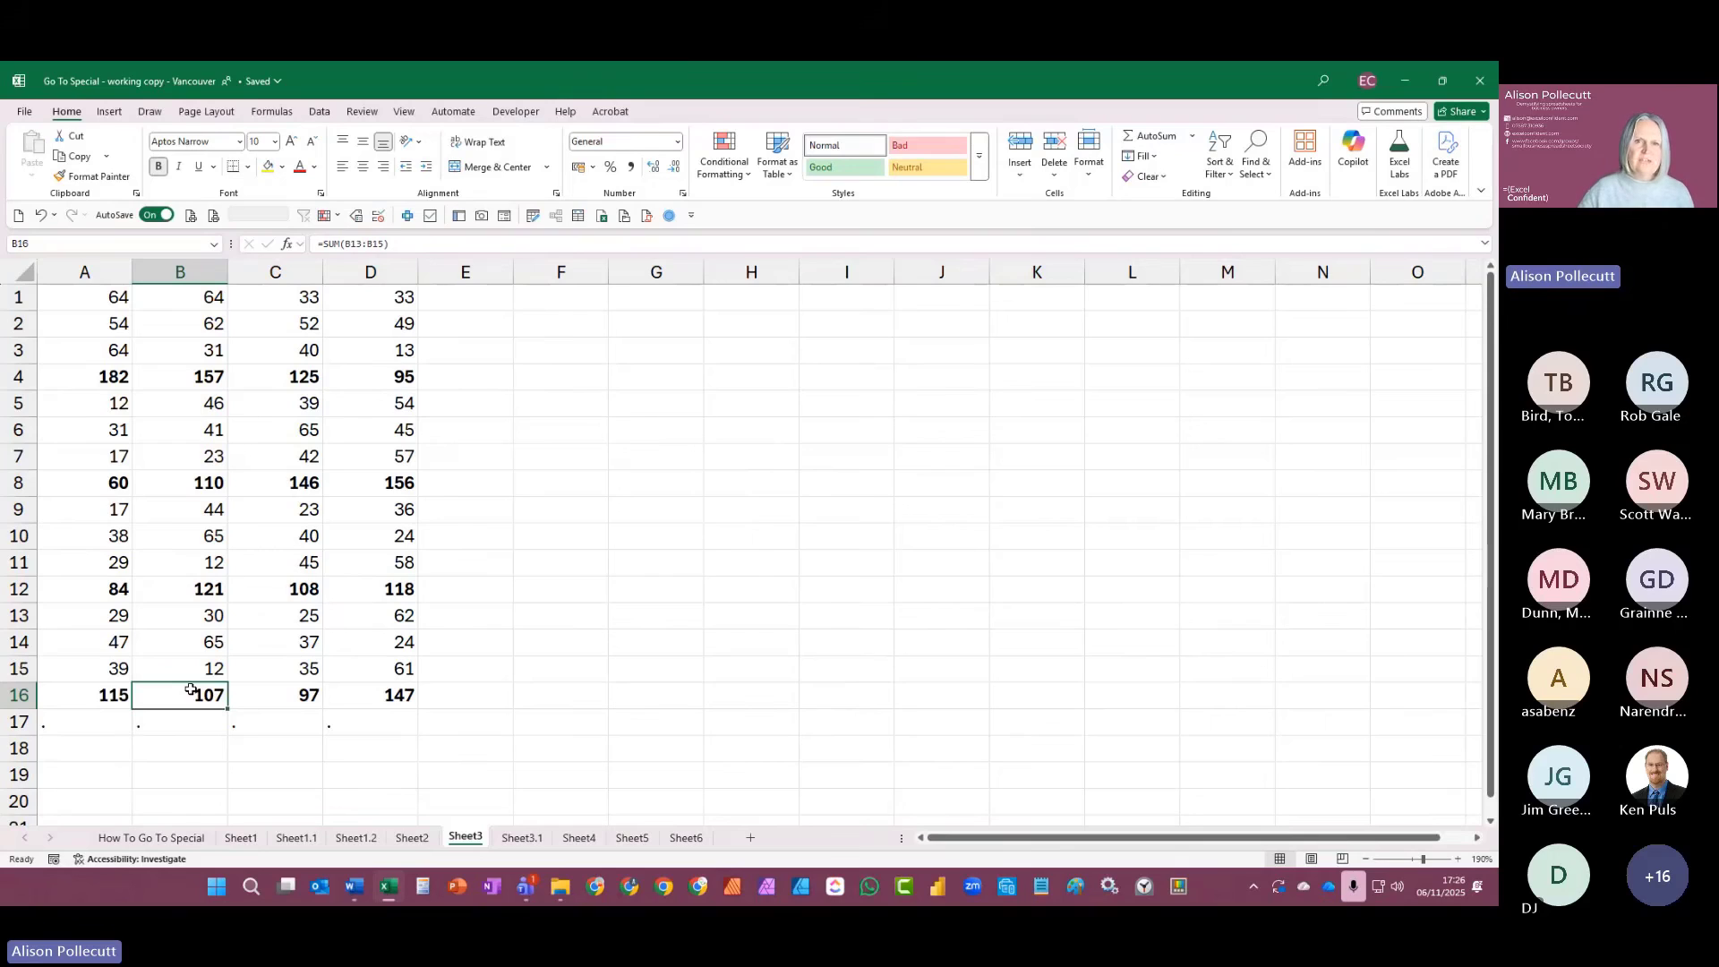
Step: Select all the block total formulas with Go To Special Formulas and clear their contents
click(670, 218)
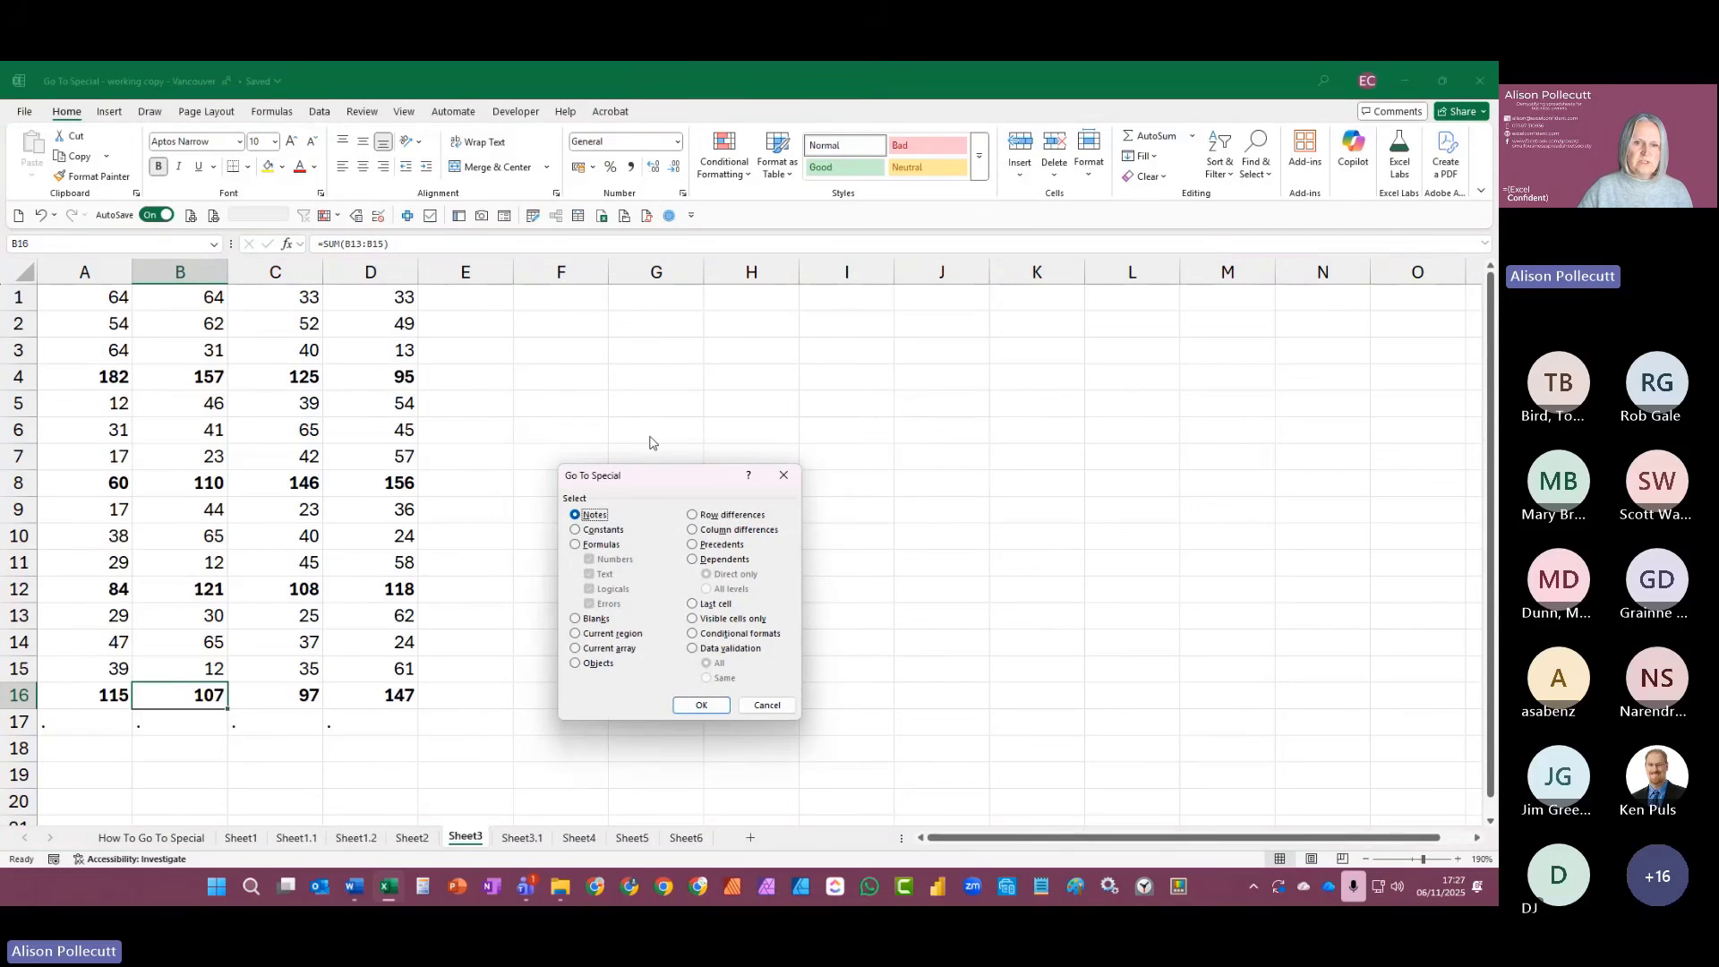
click(596, 546)
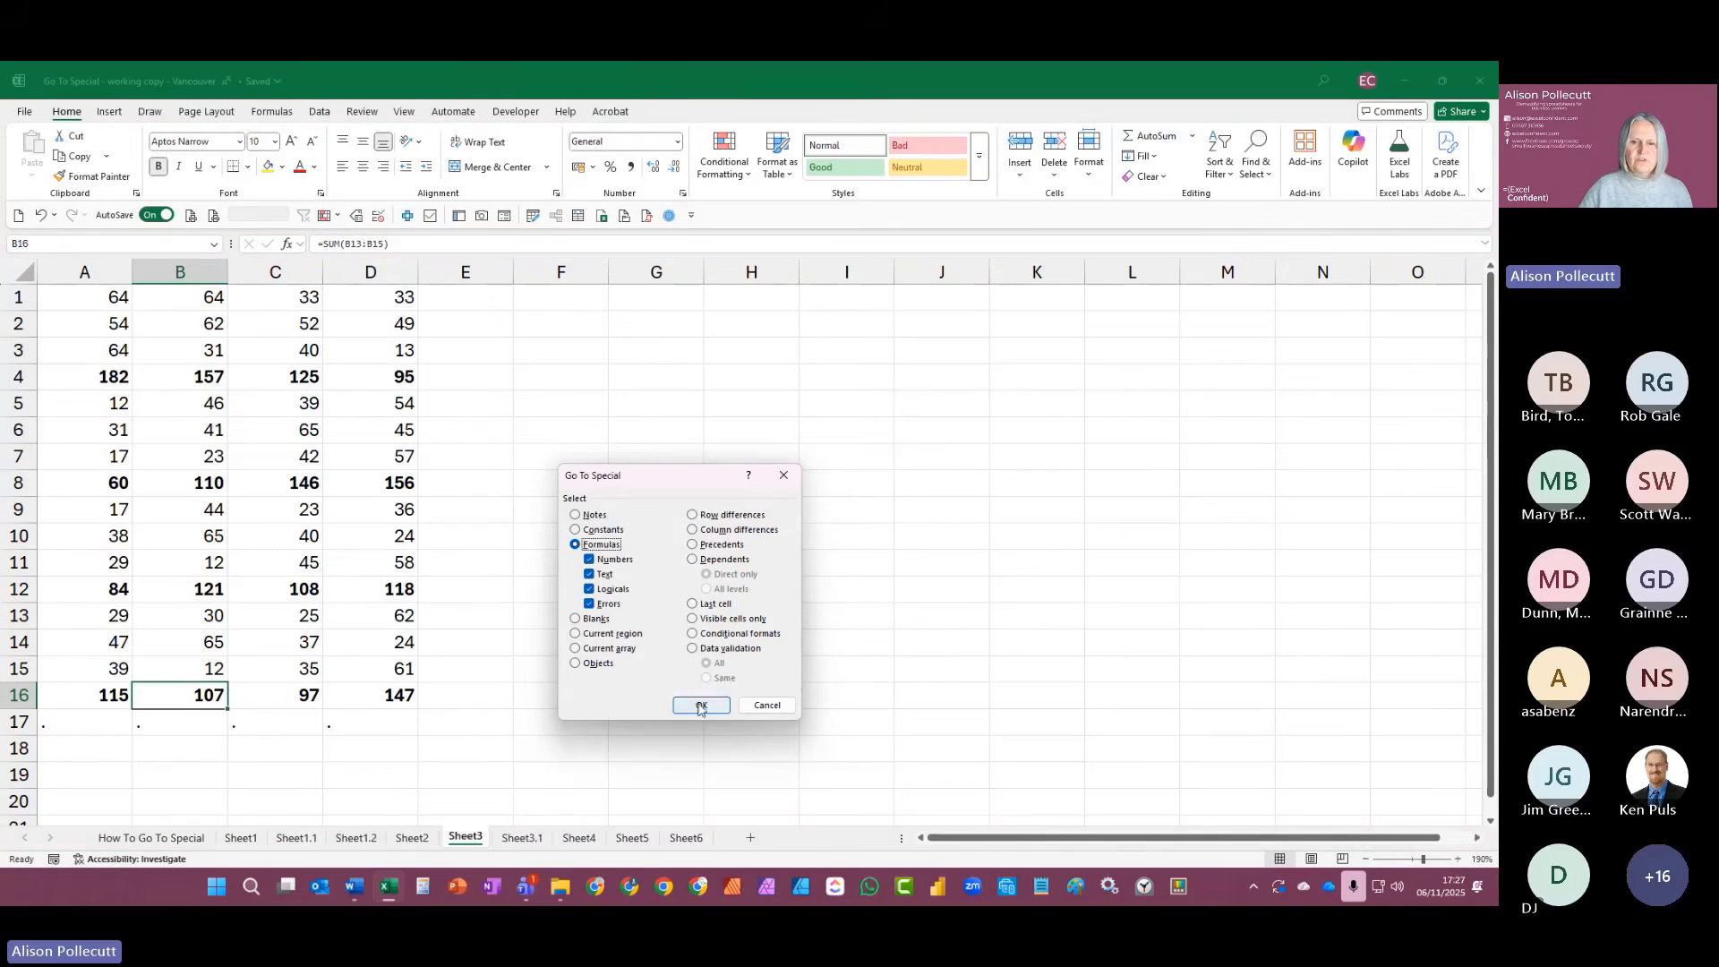
click(699, 705)
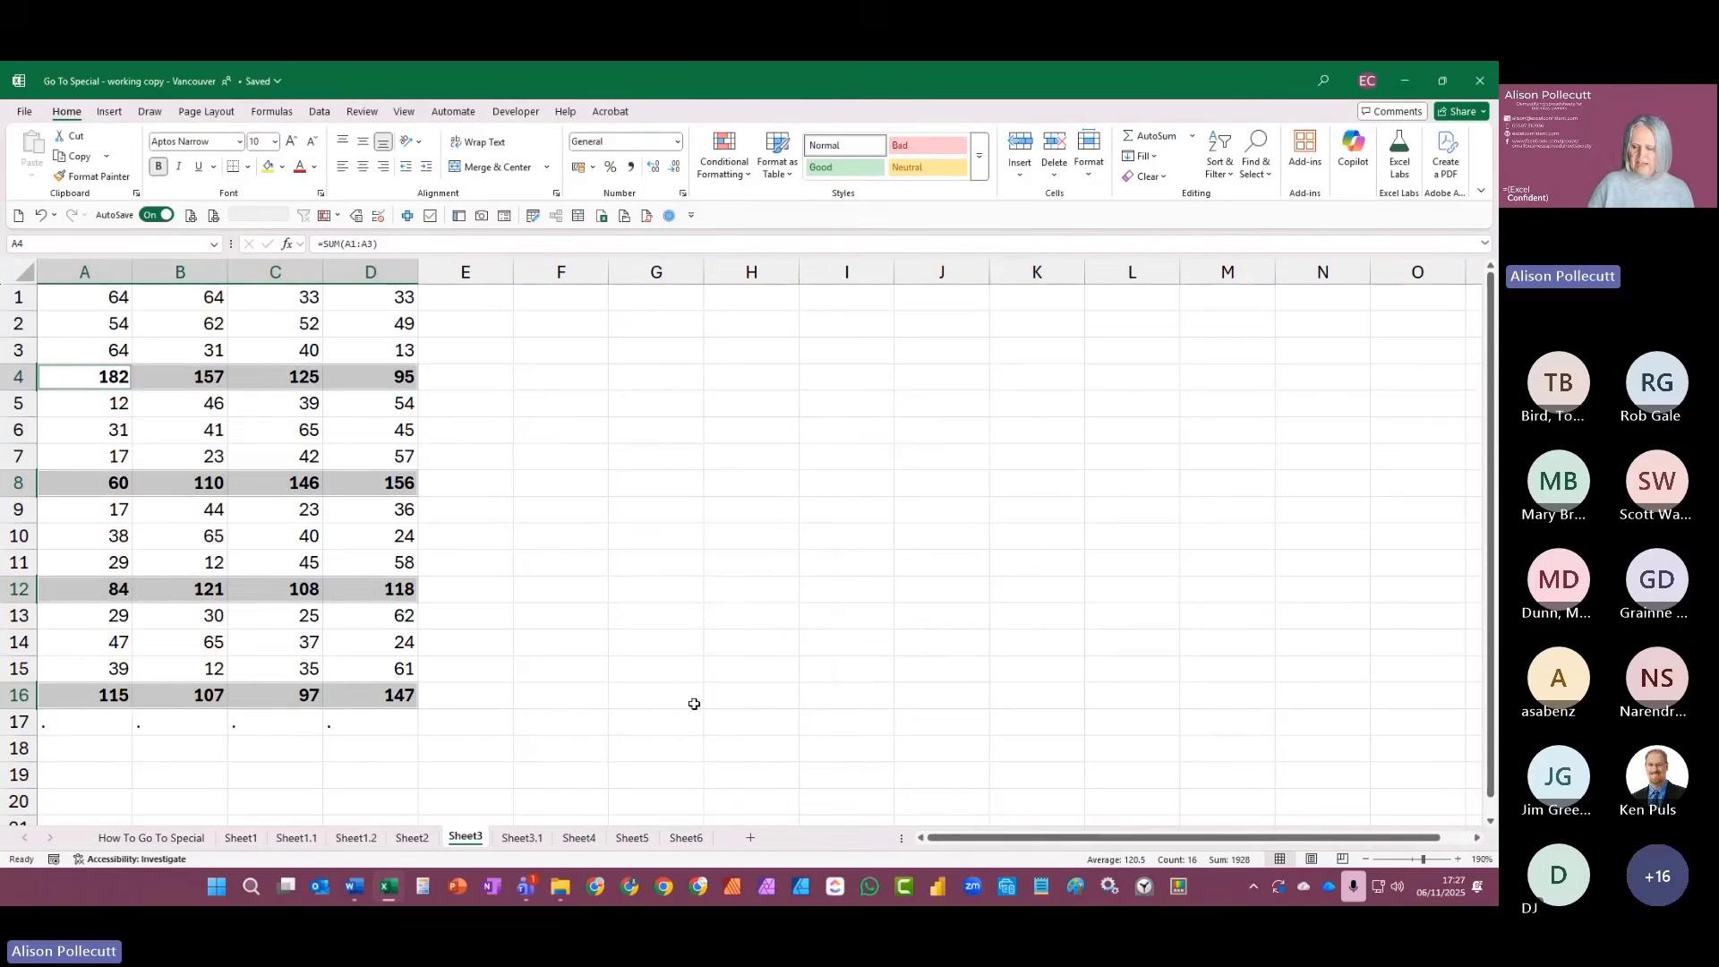
key(Delete)
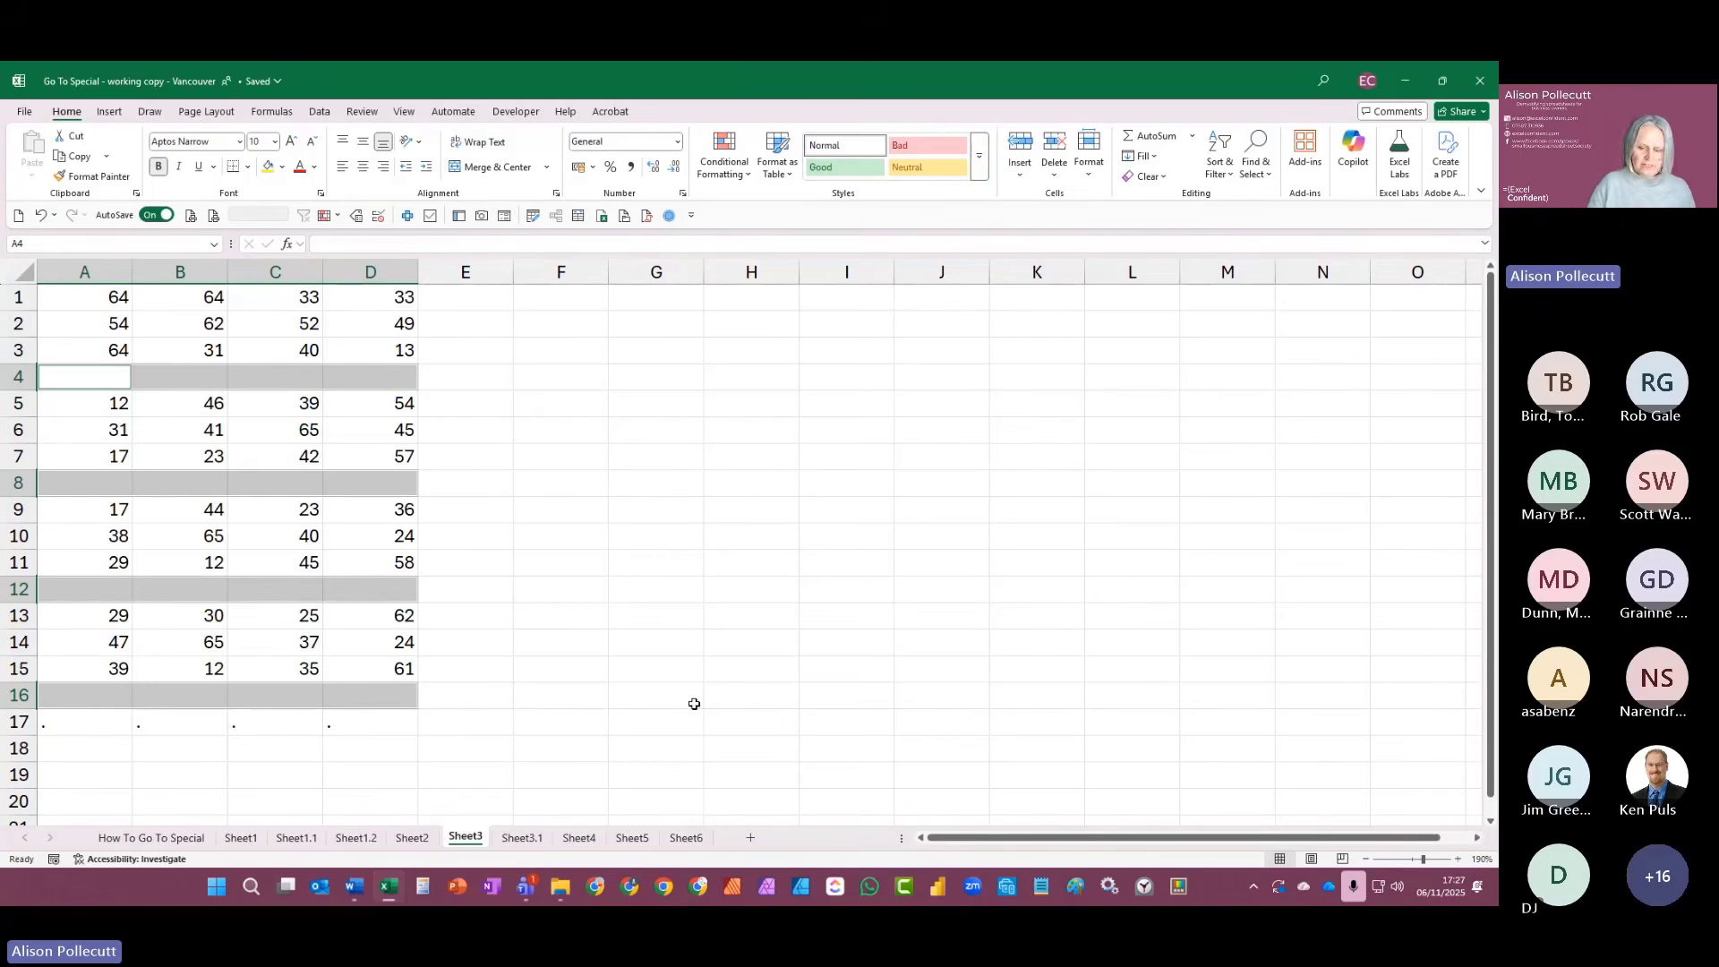
Step: Fill all the selected cells in rows 4, 8, 12 and 16 at once with the formula =AVERAGE(A1:A3)
text(=)
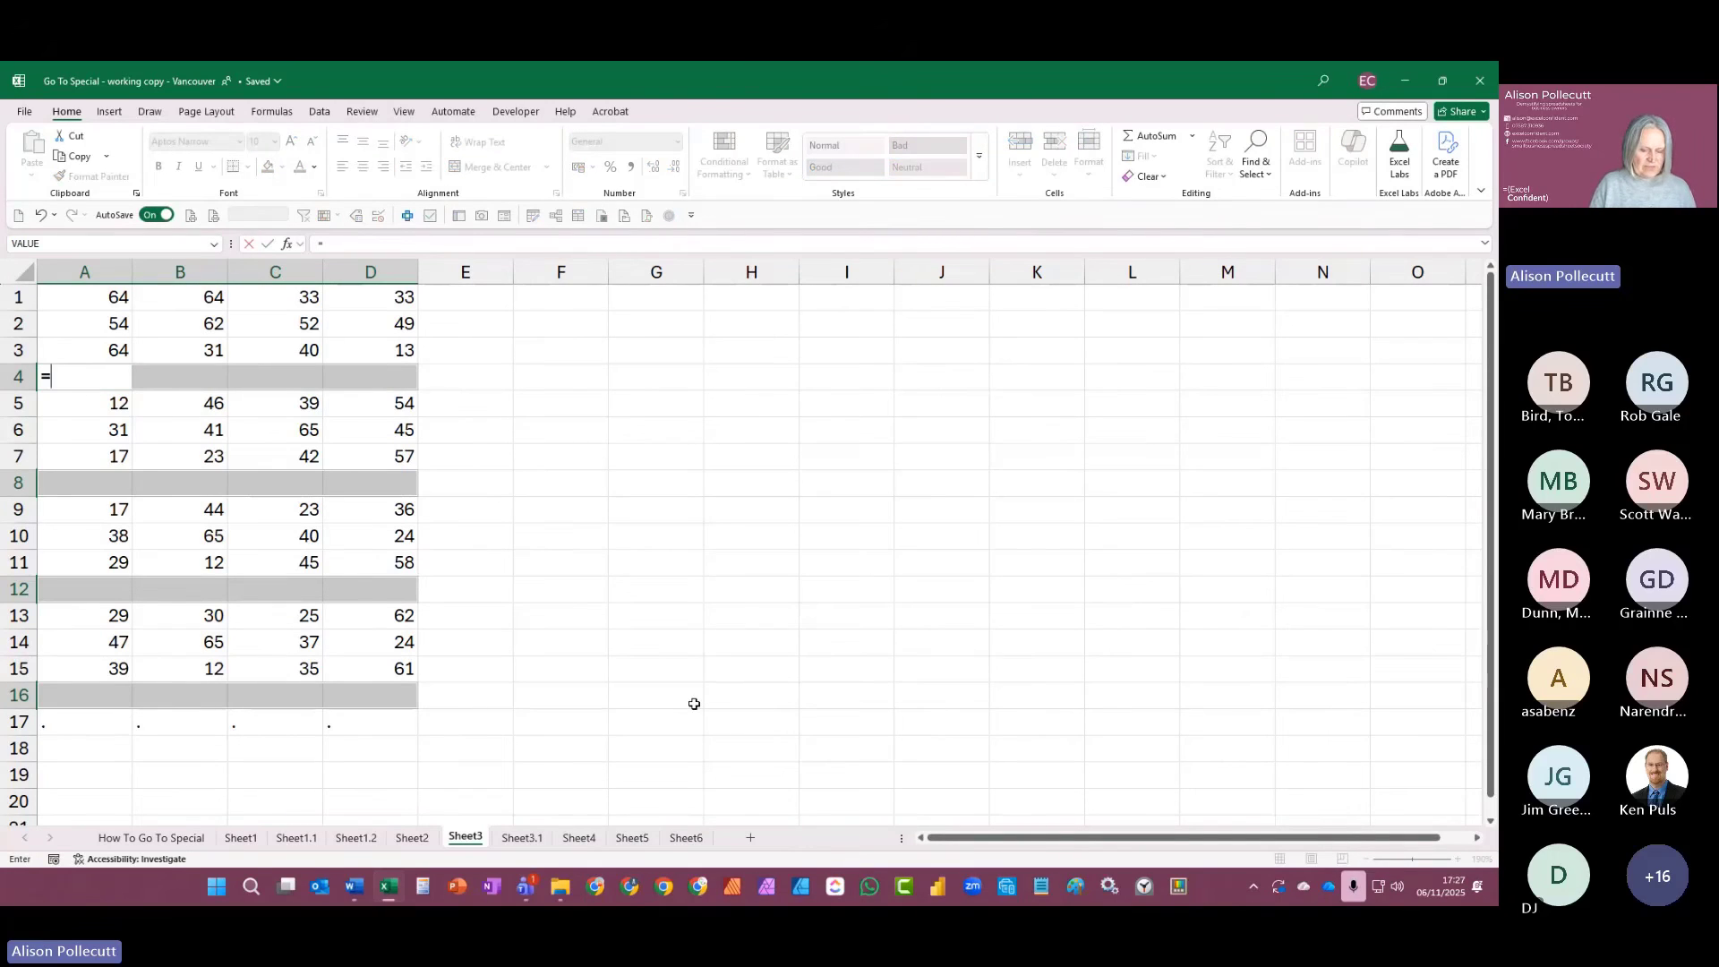
text(Average()
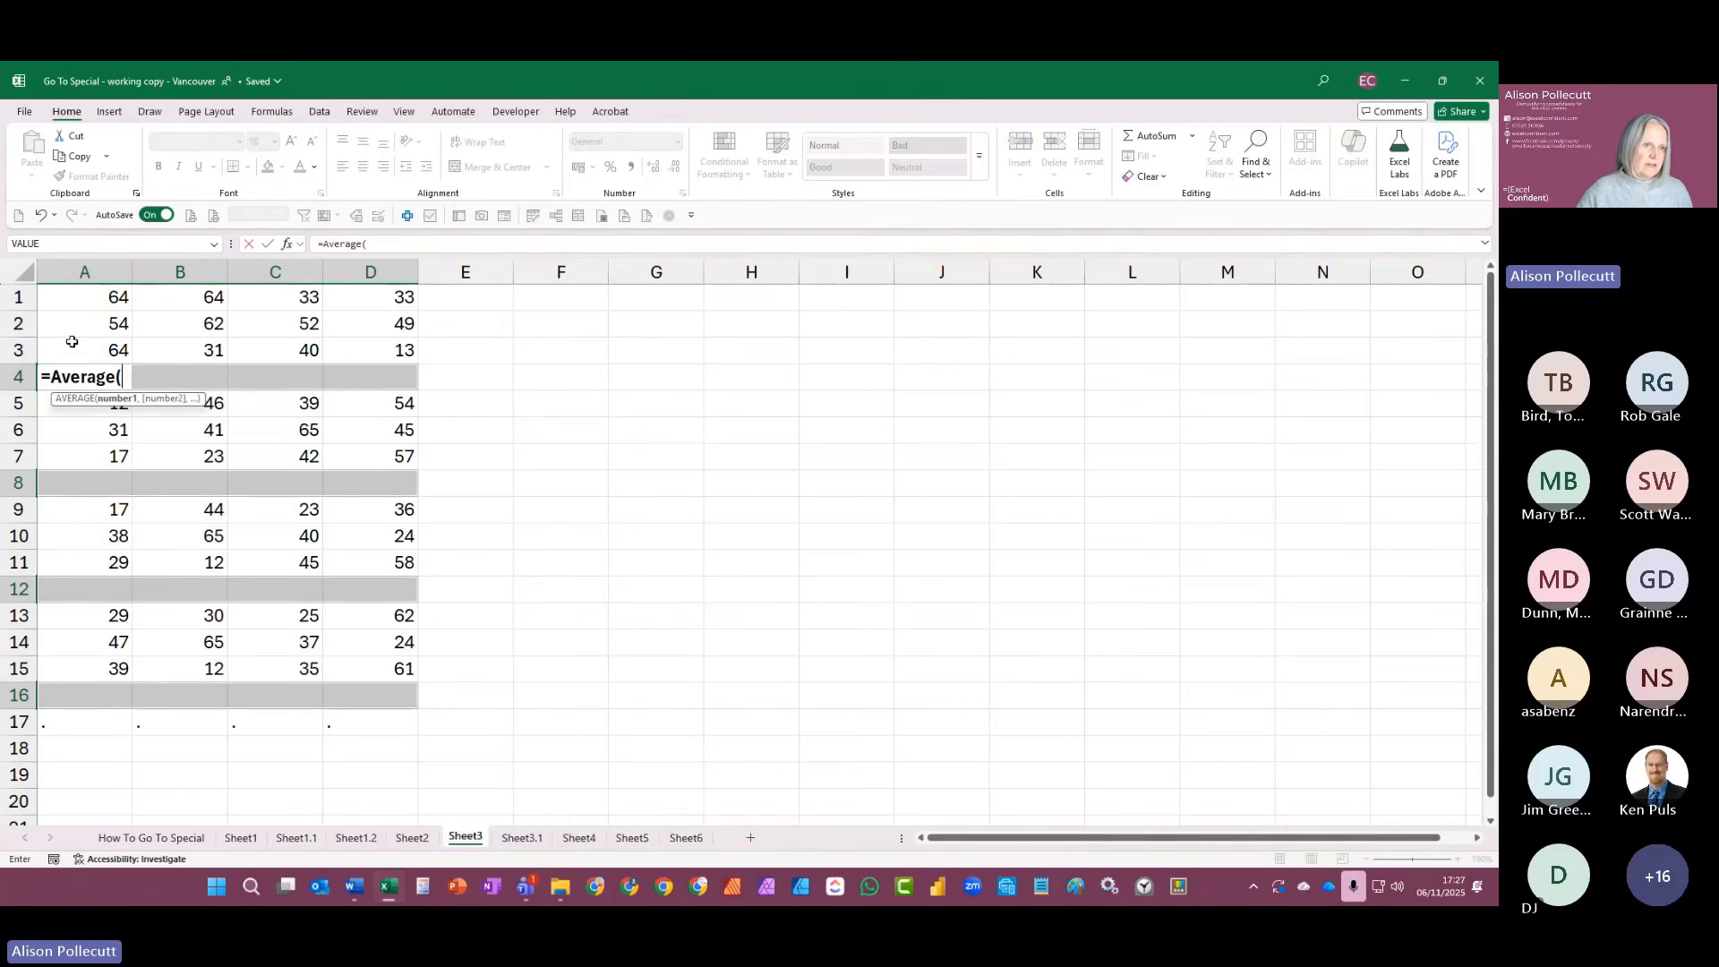
drag(69, 341, 71, 299)
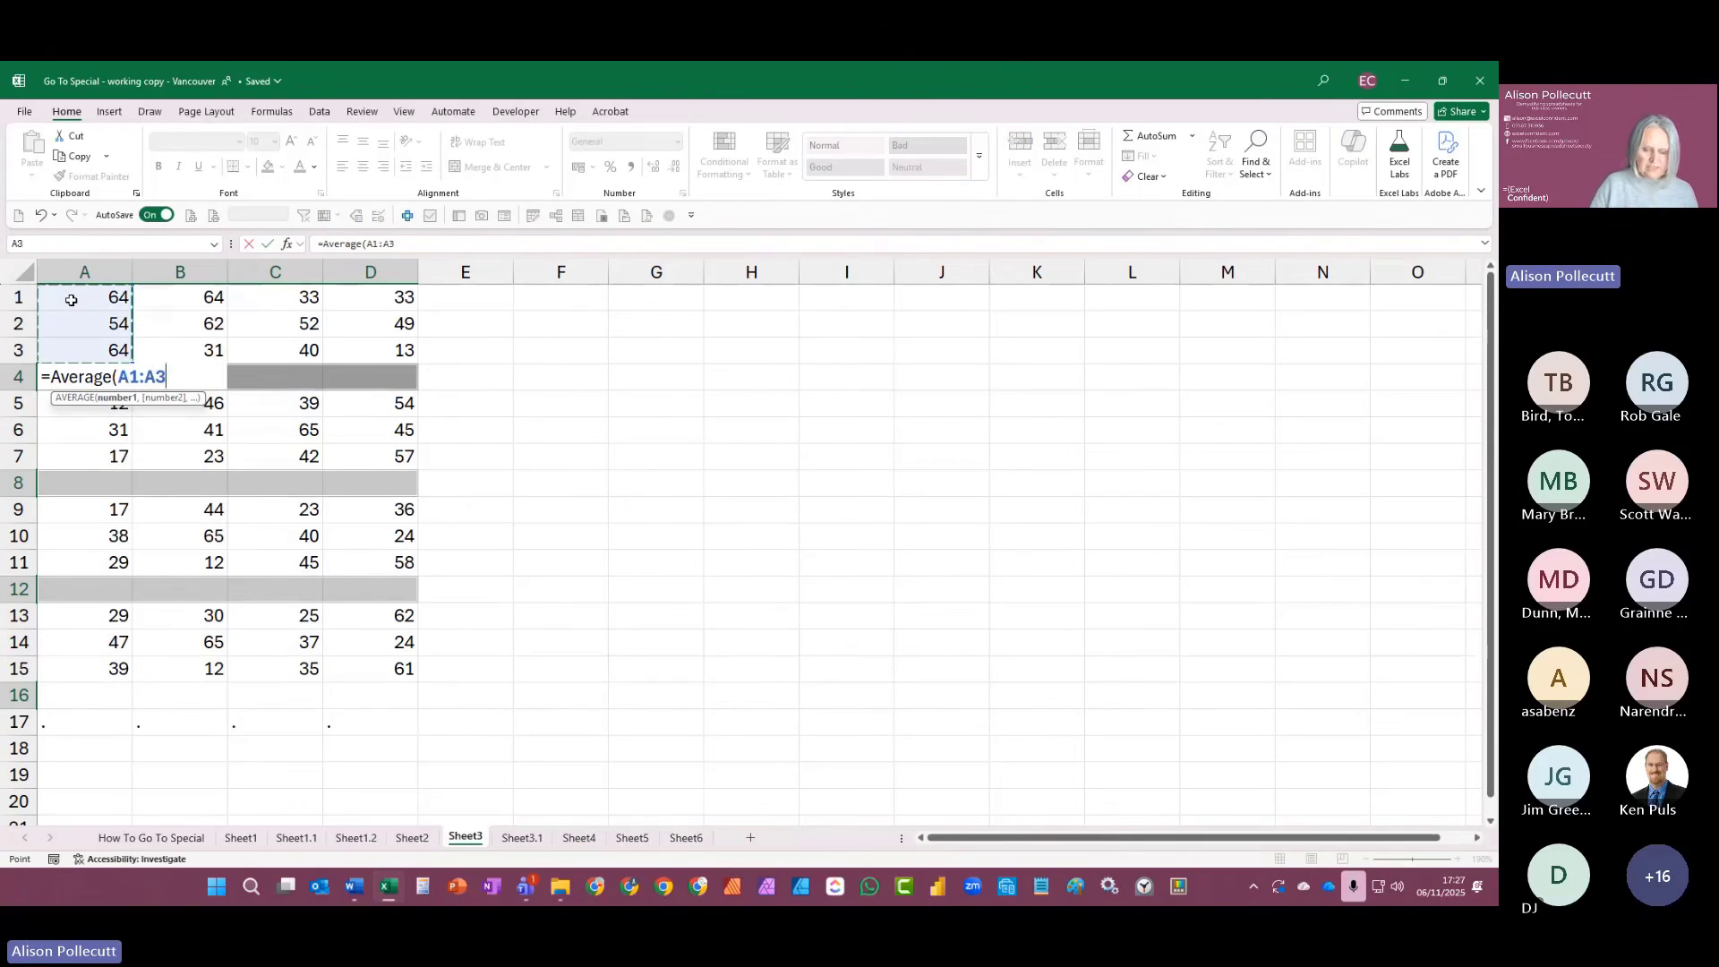
text())
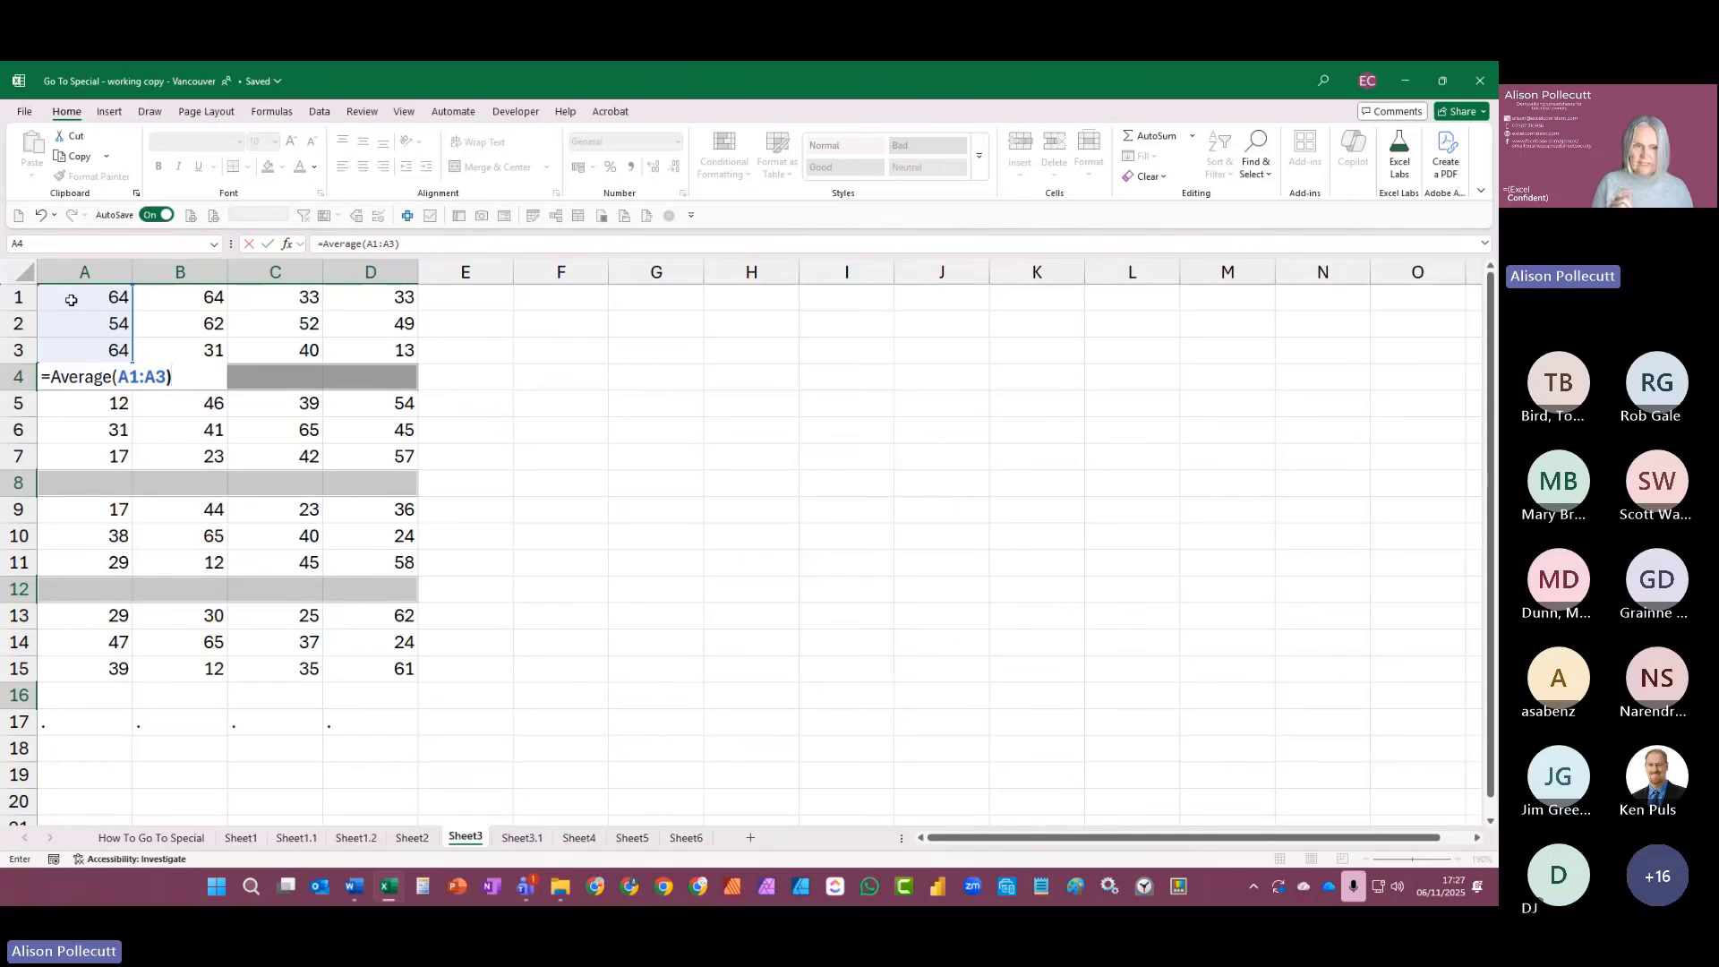
key(ctrl+Return)
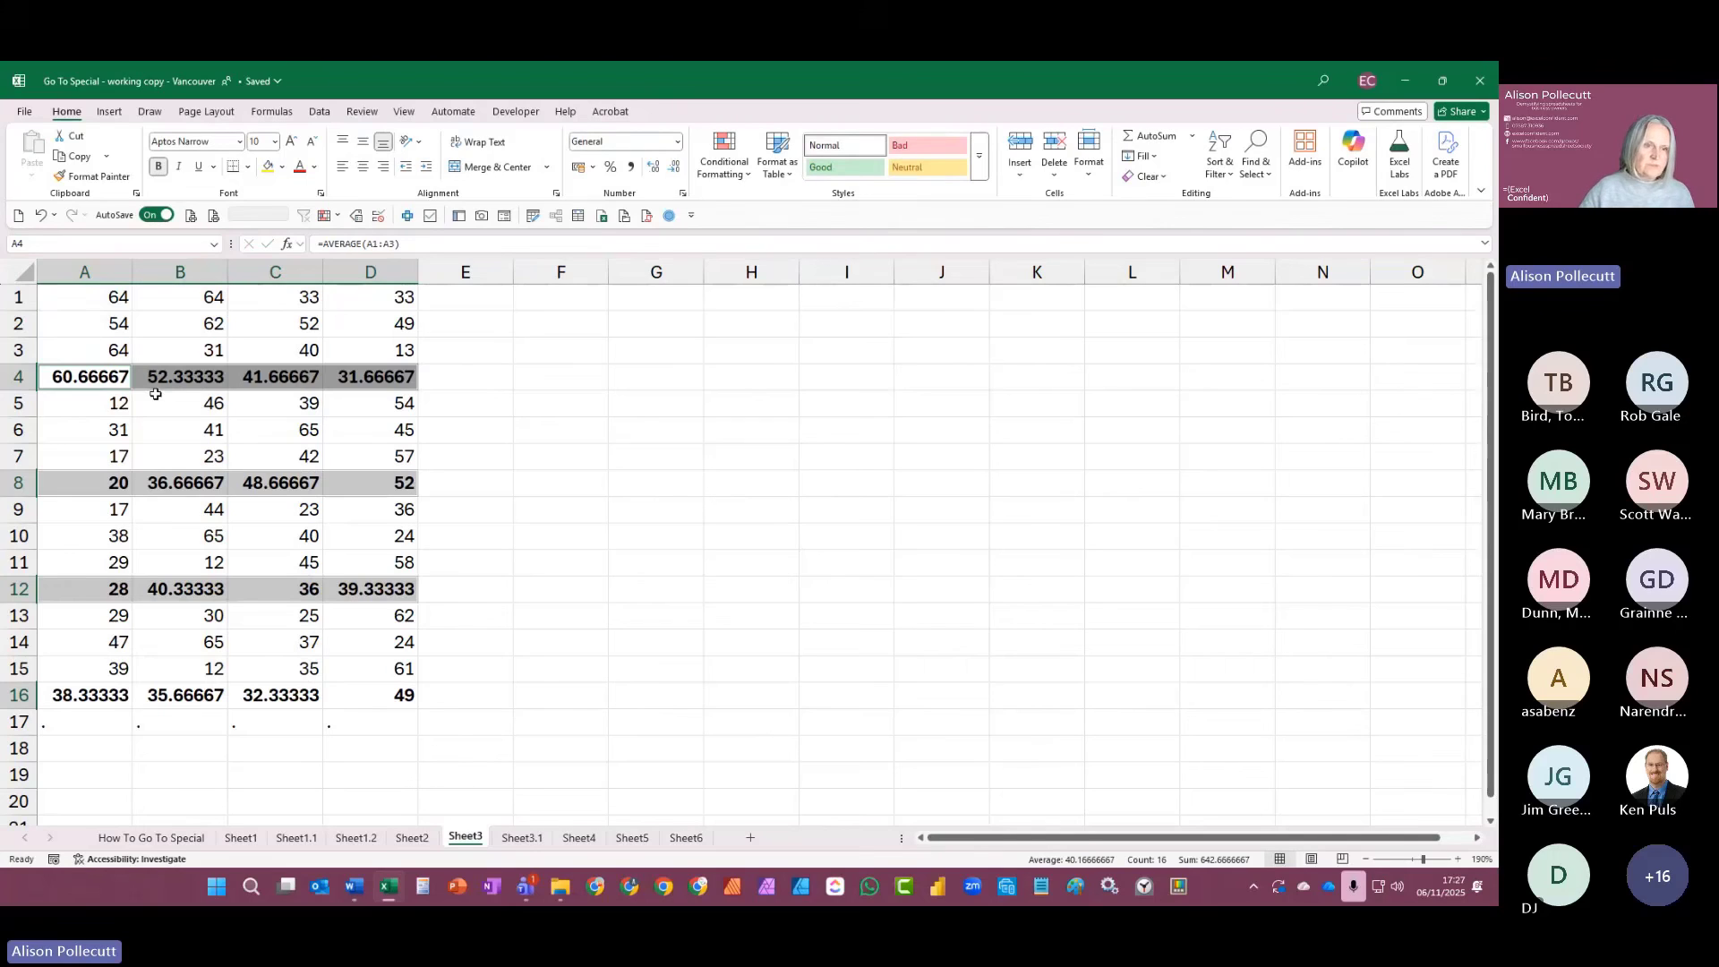
Step: Check the AVERAGE formulas in B8, C12, D16 and C16
click(171, 483)
key(F2)
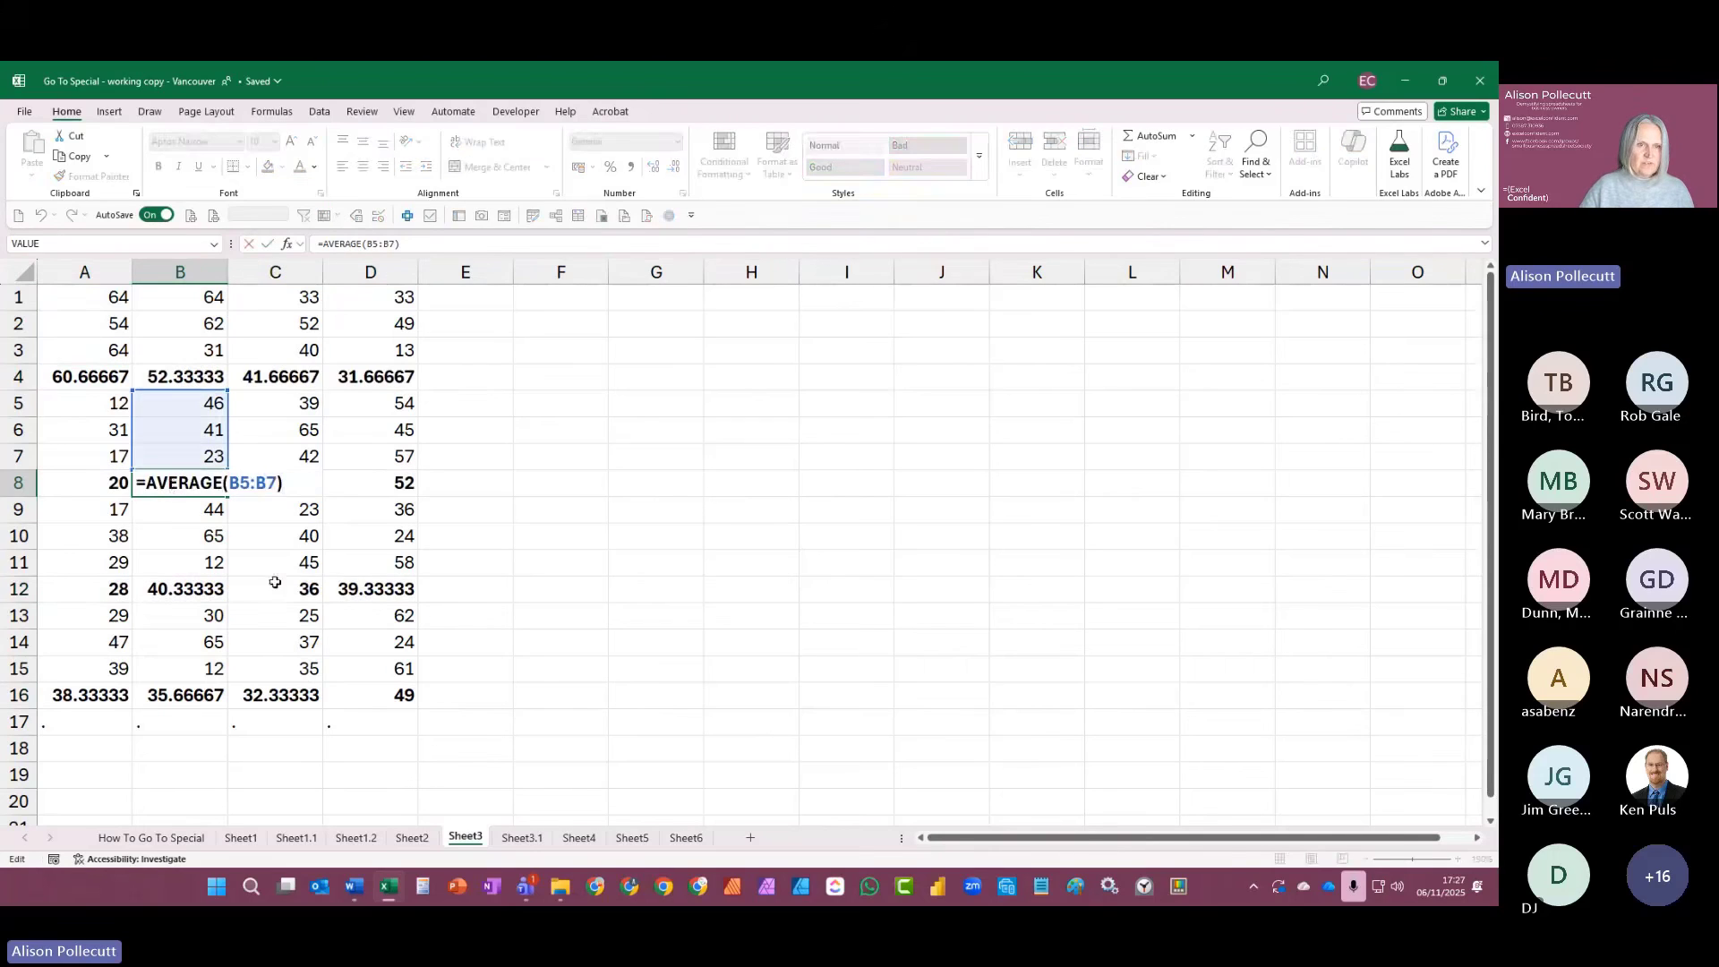
key(Escape)
click(295, 589)
key(Escape)
click(362, 696)
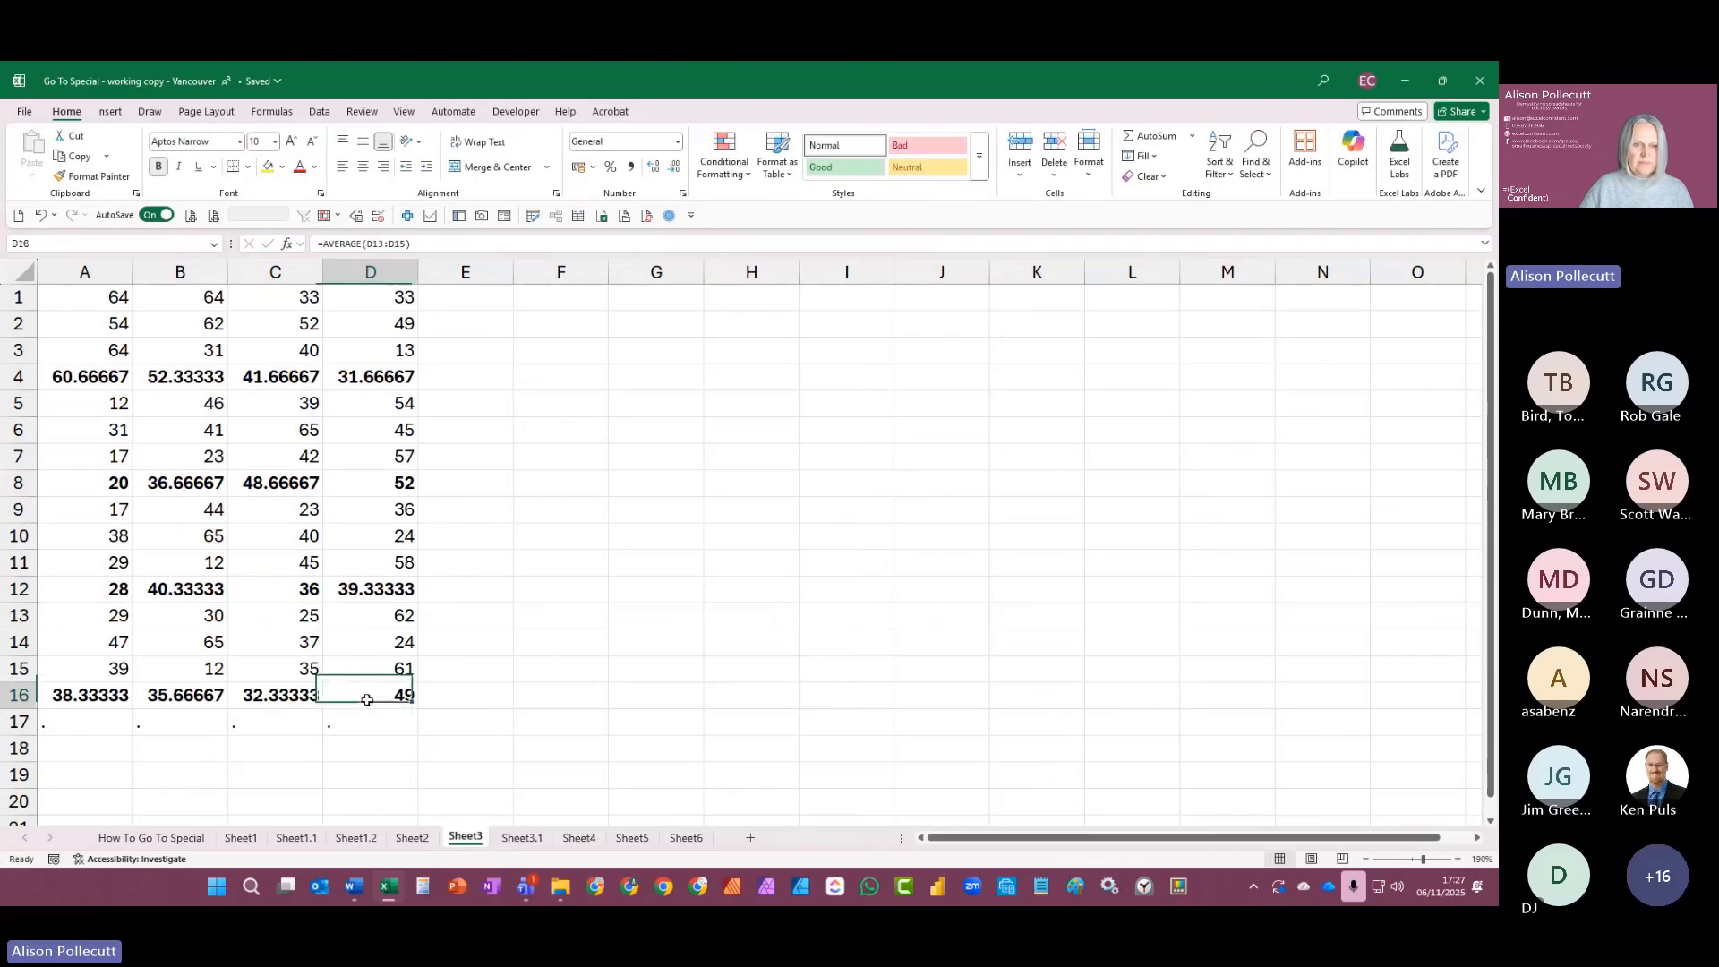
key(F2)
key(Escape)
click(283, 697)
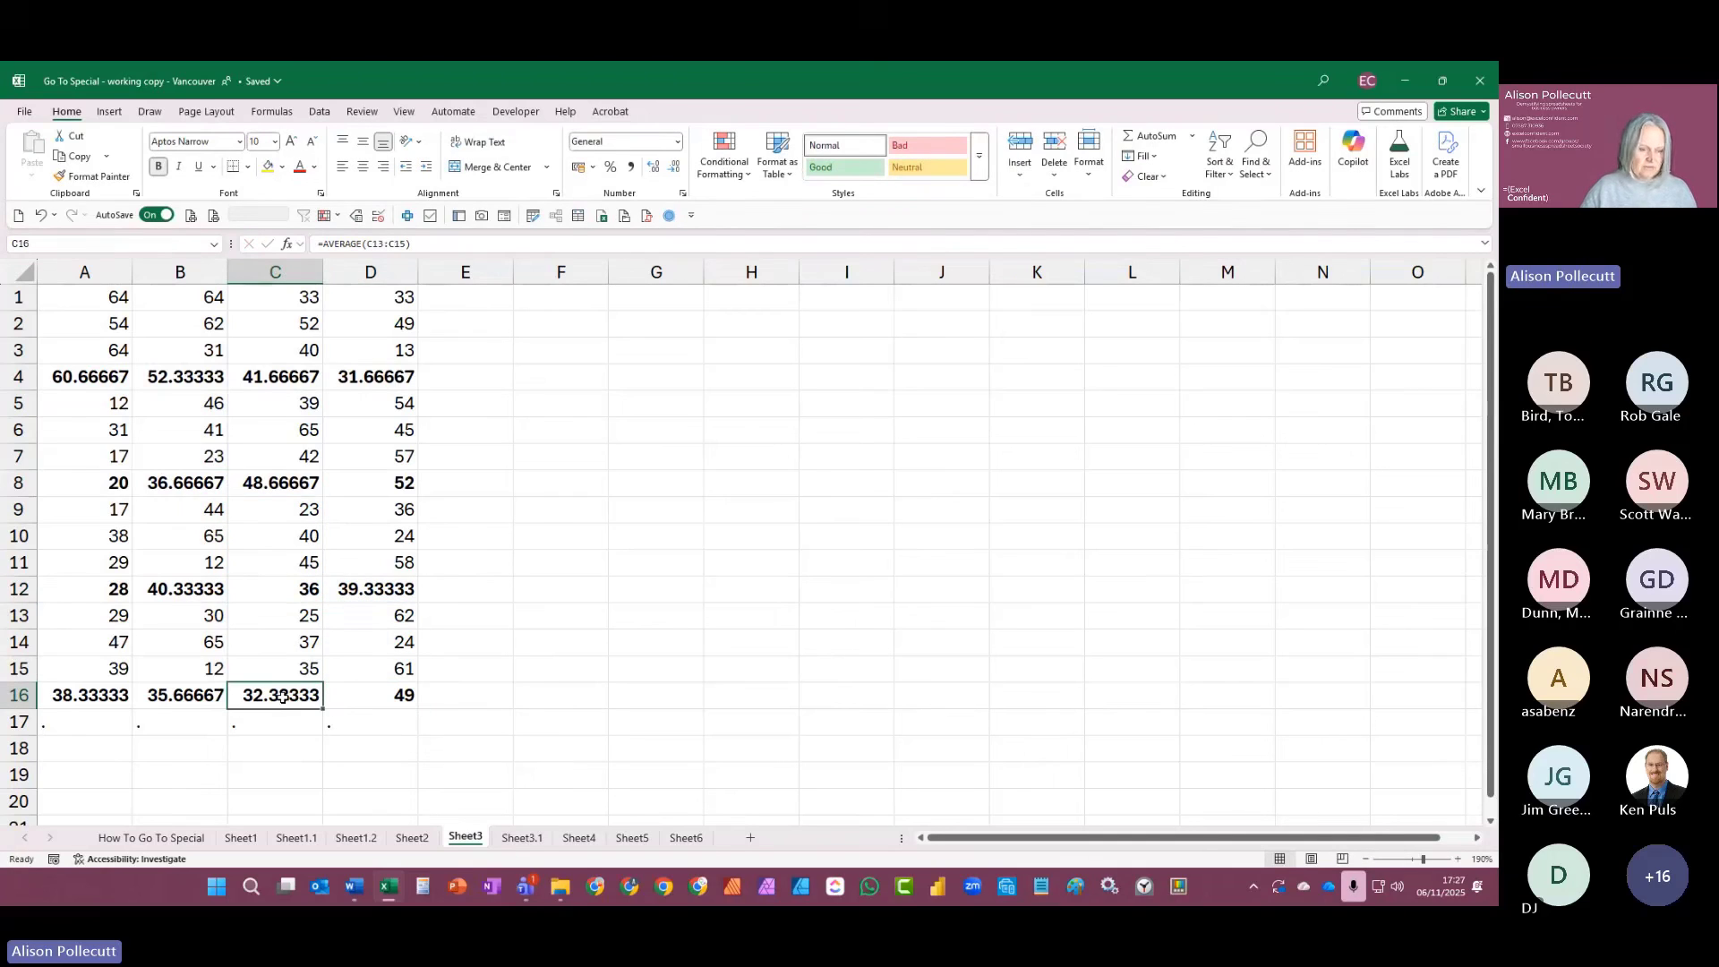
key(F2)
key(Escape)
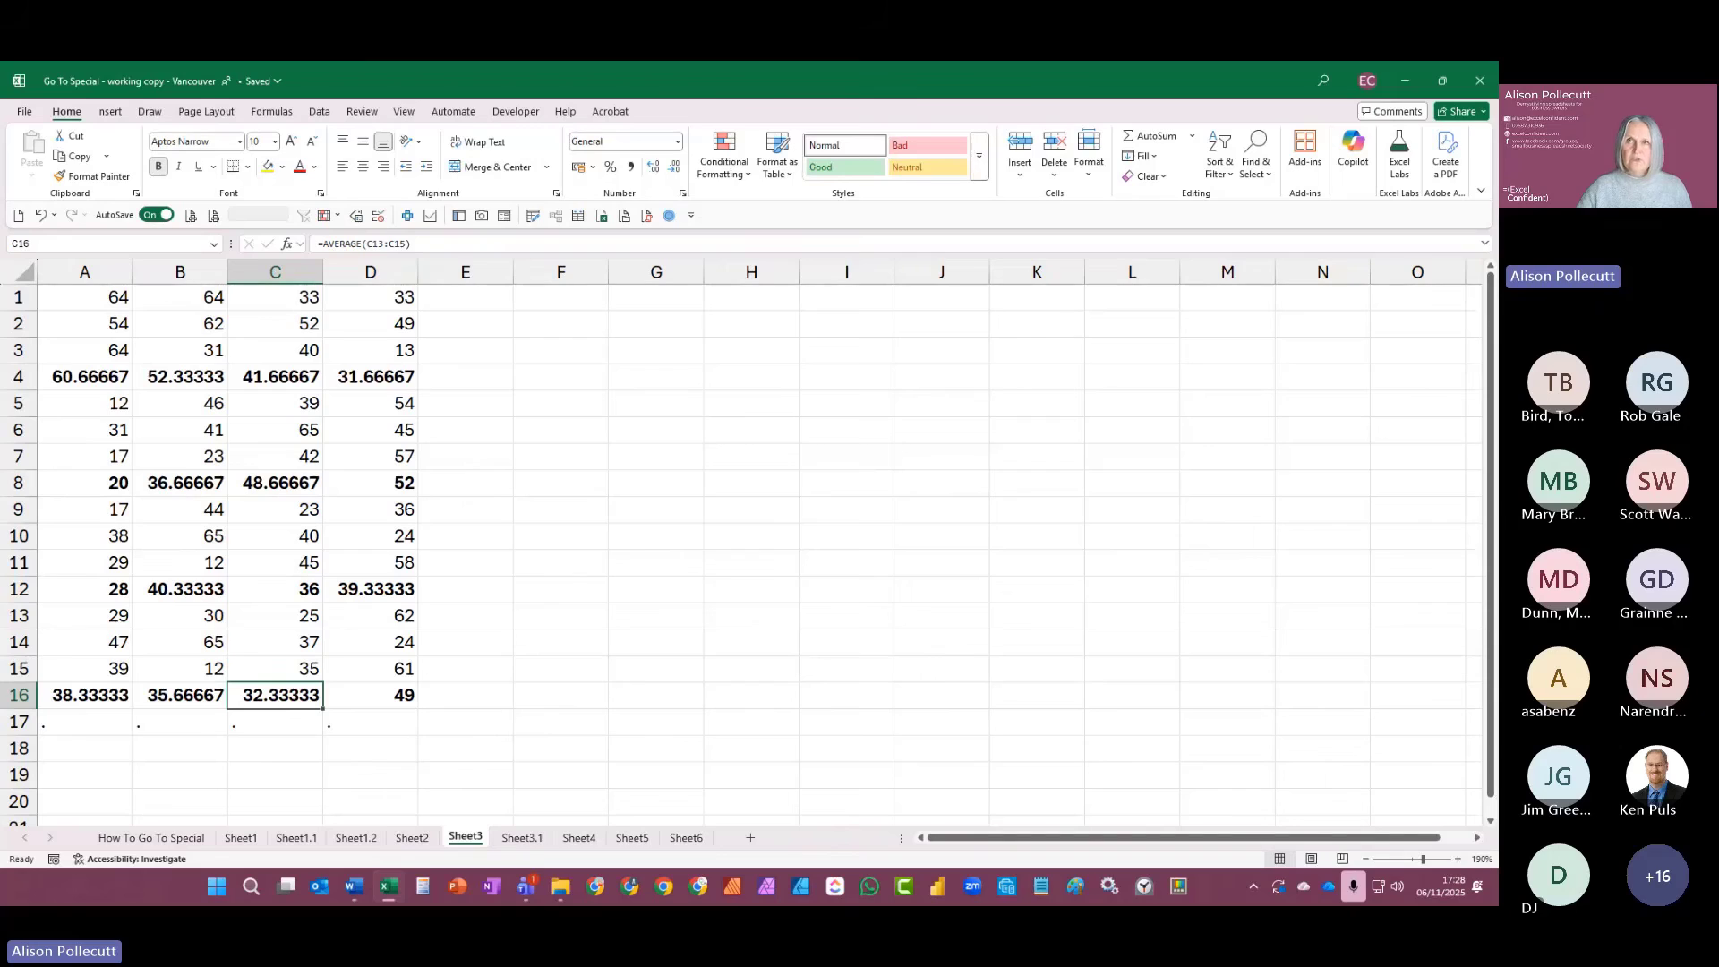
Step: On Sheet3.1, select the blank cells with Go To Special Blanks and fill them from the cell above using =C2
click(522, 838)
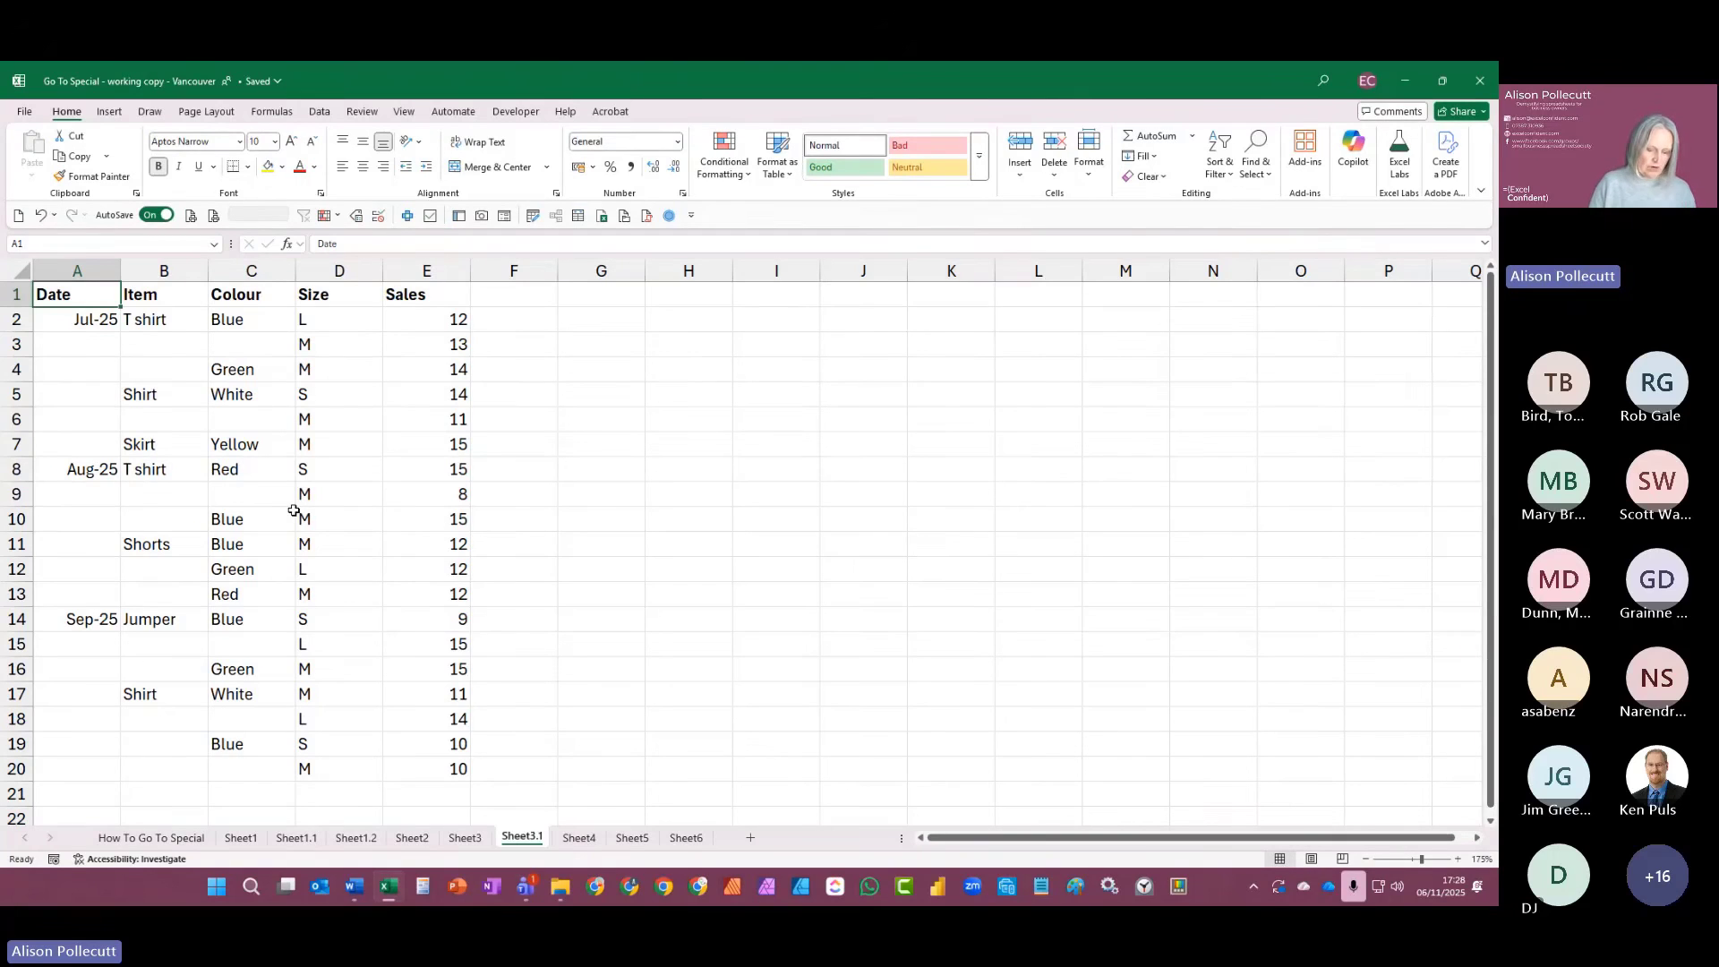
key(ctrl+g)
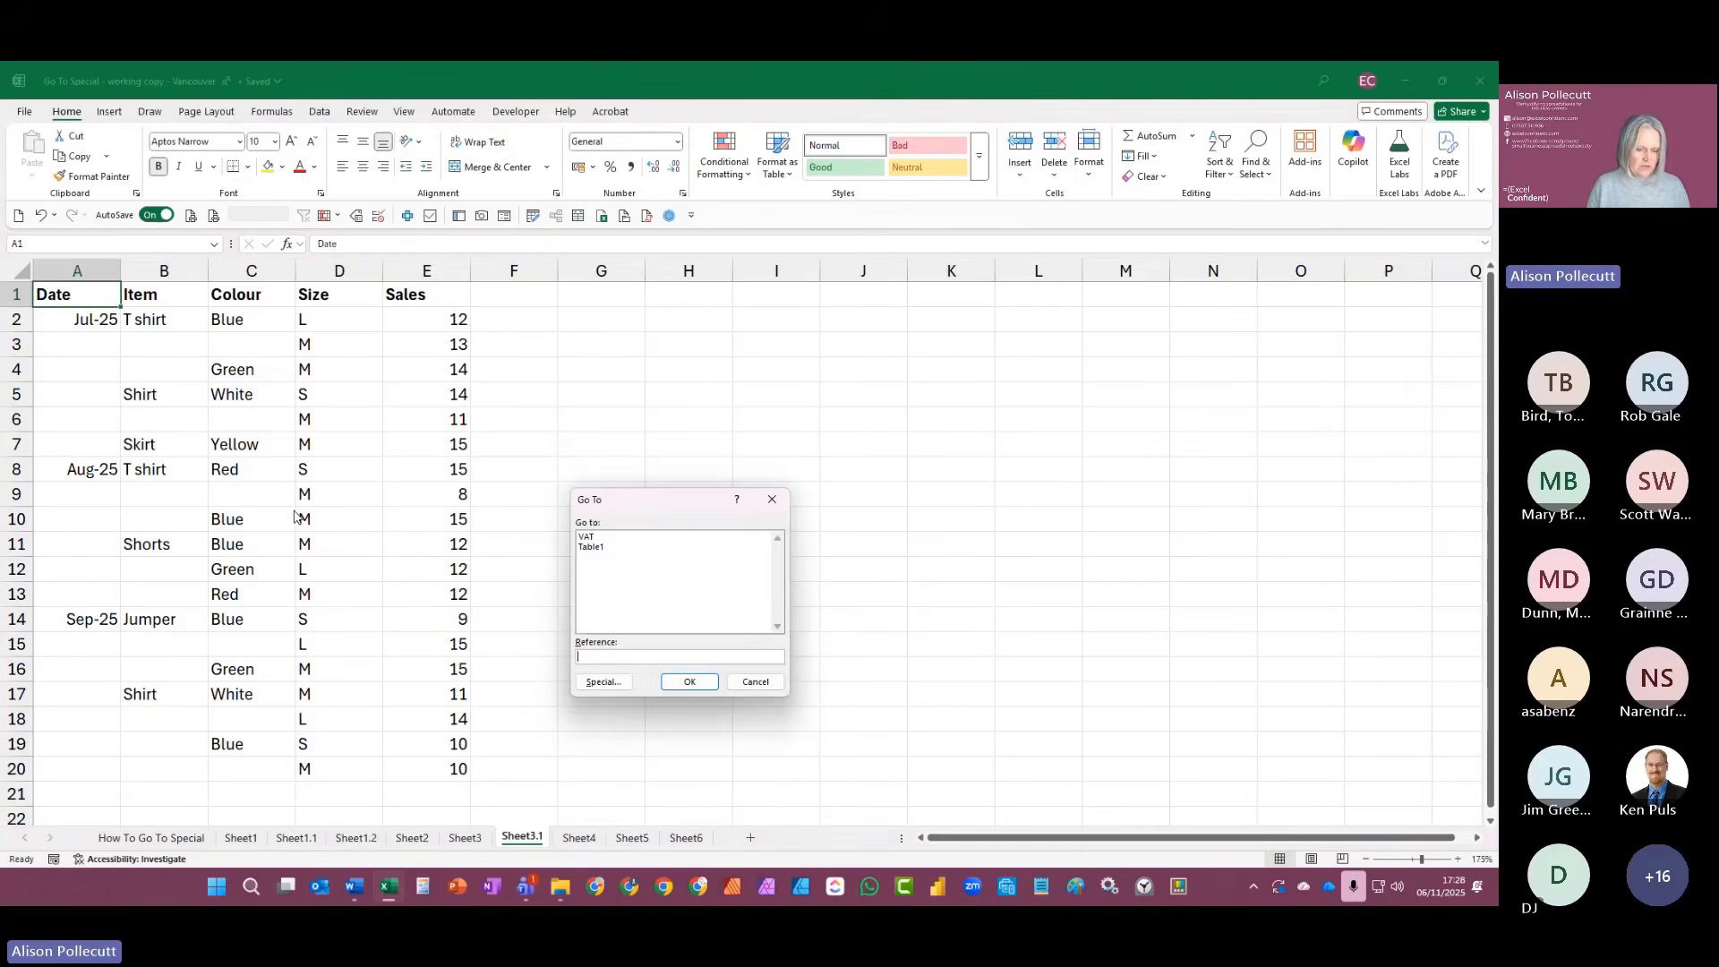
key(alt+s)
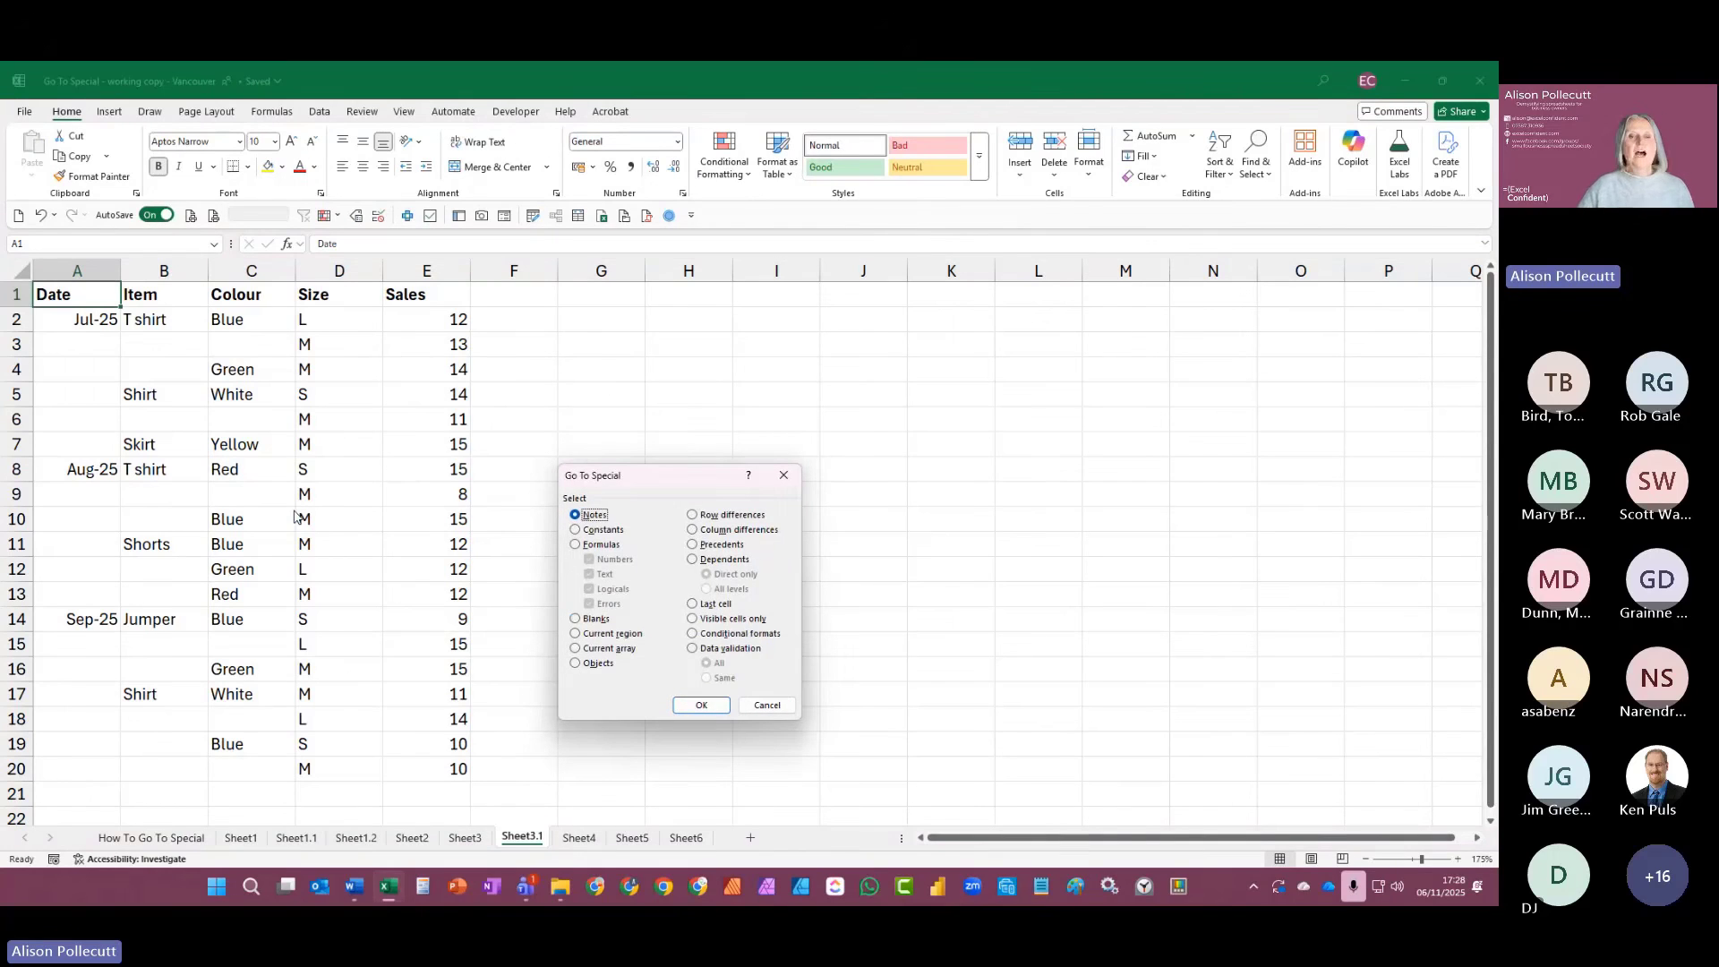
click(586, 618)
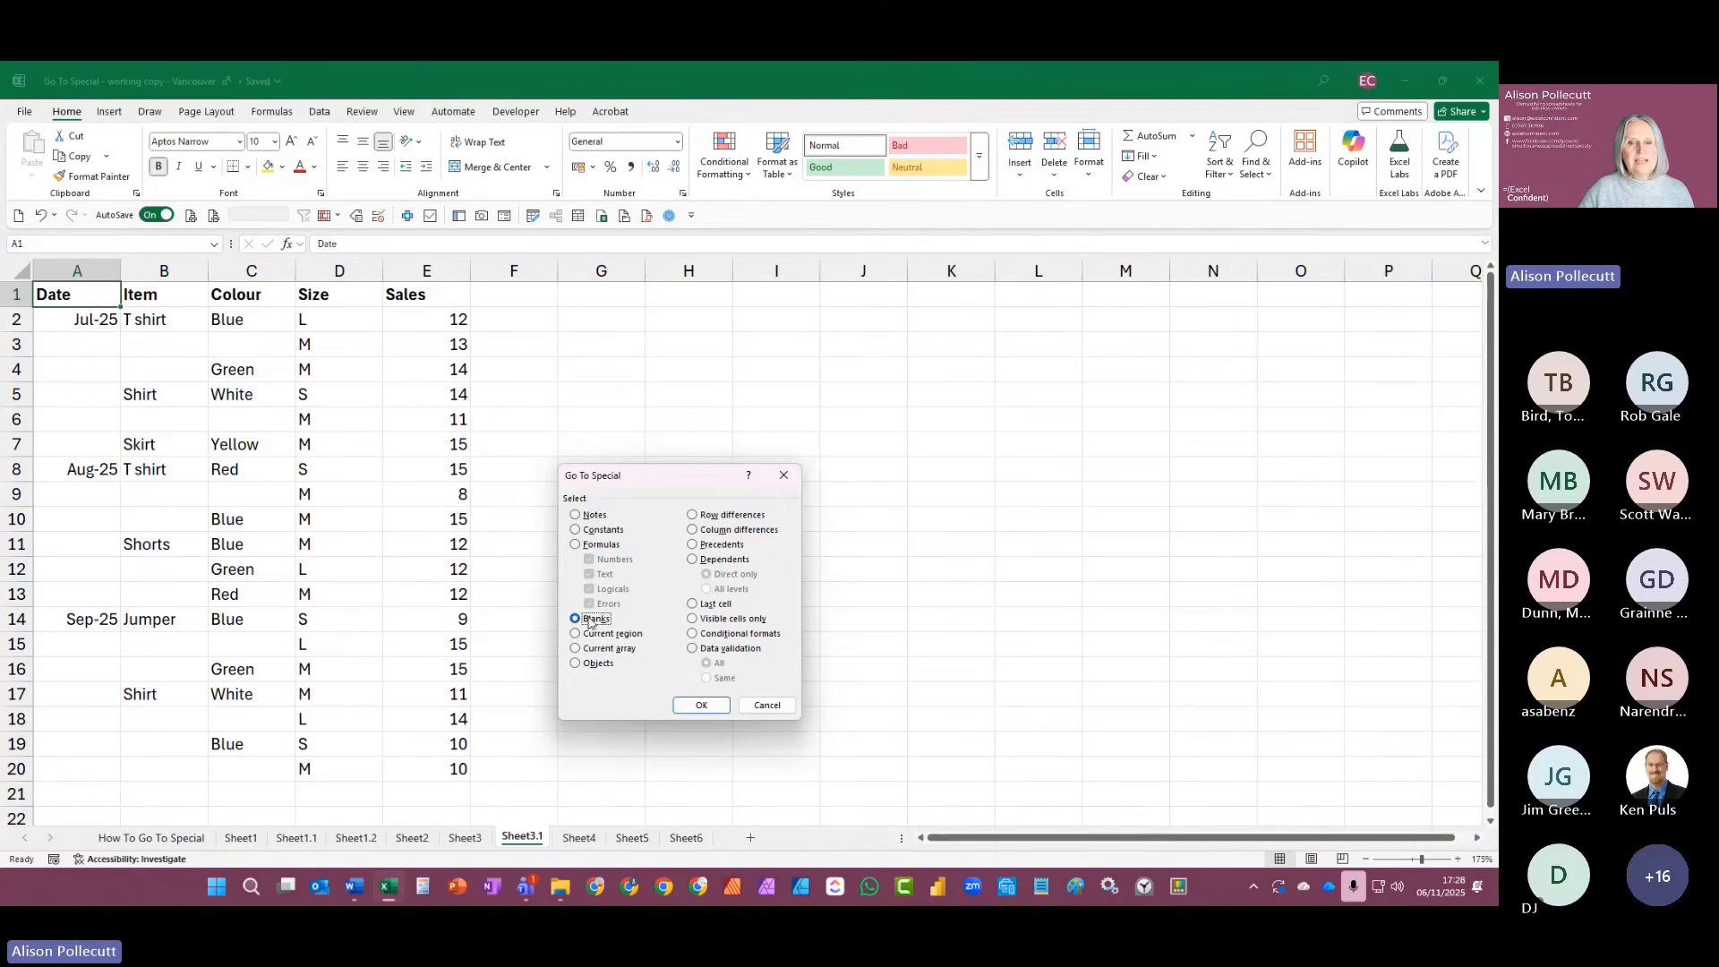
click(701, 705)
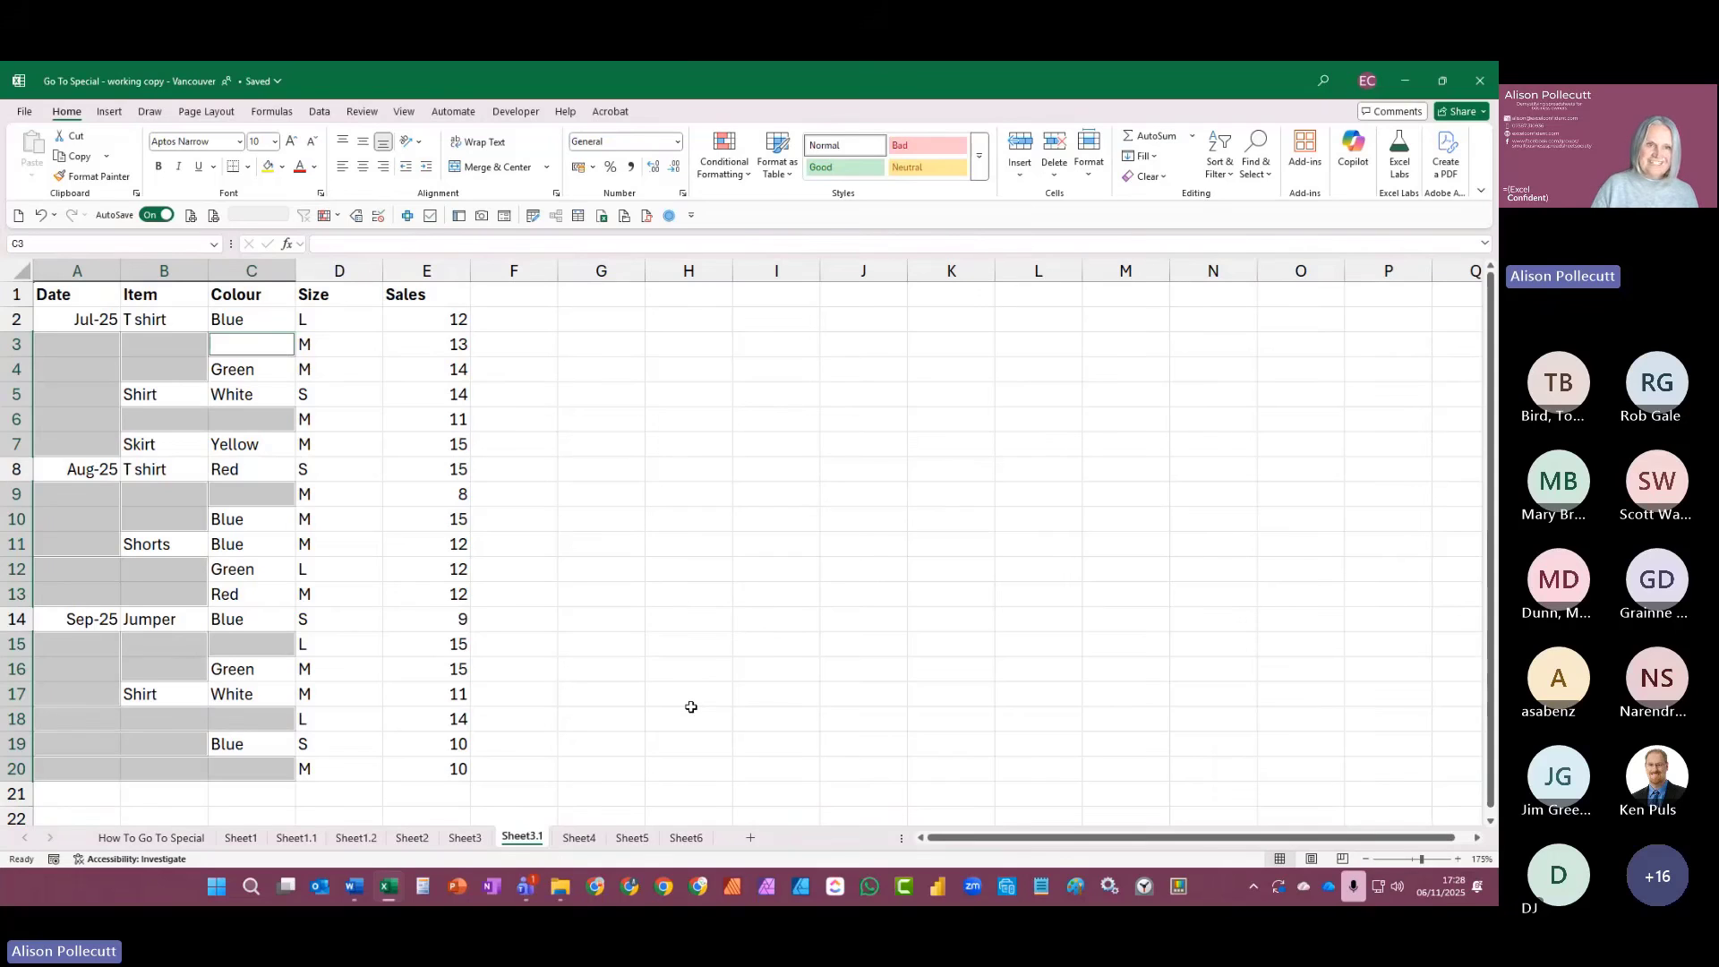
text(=)
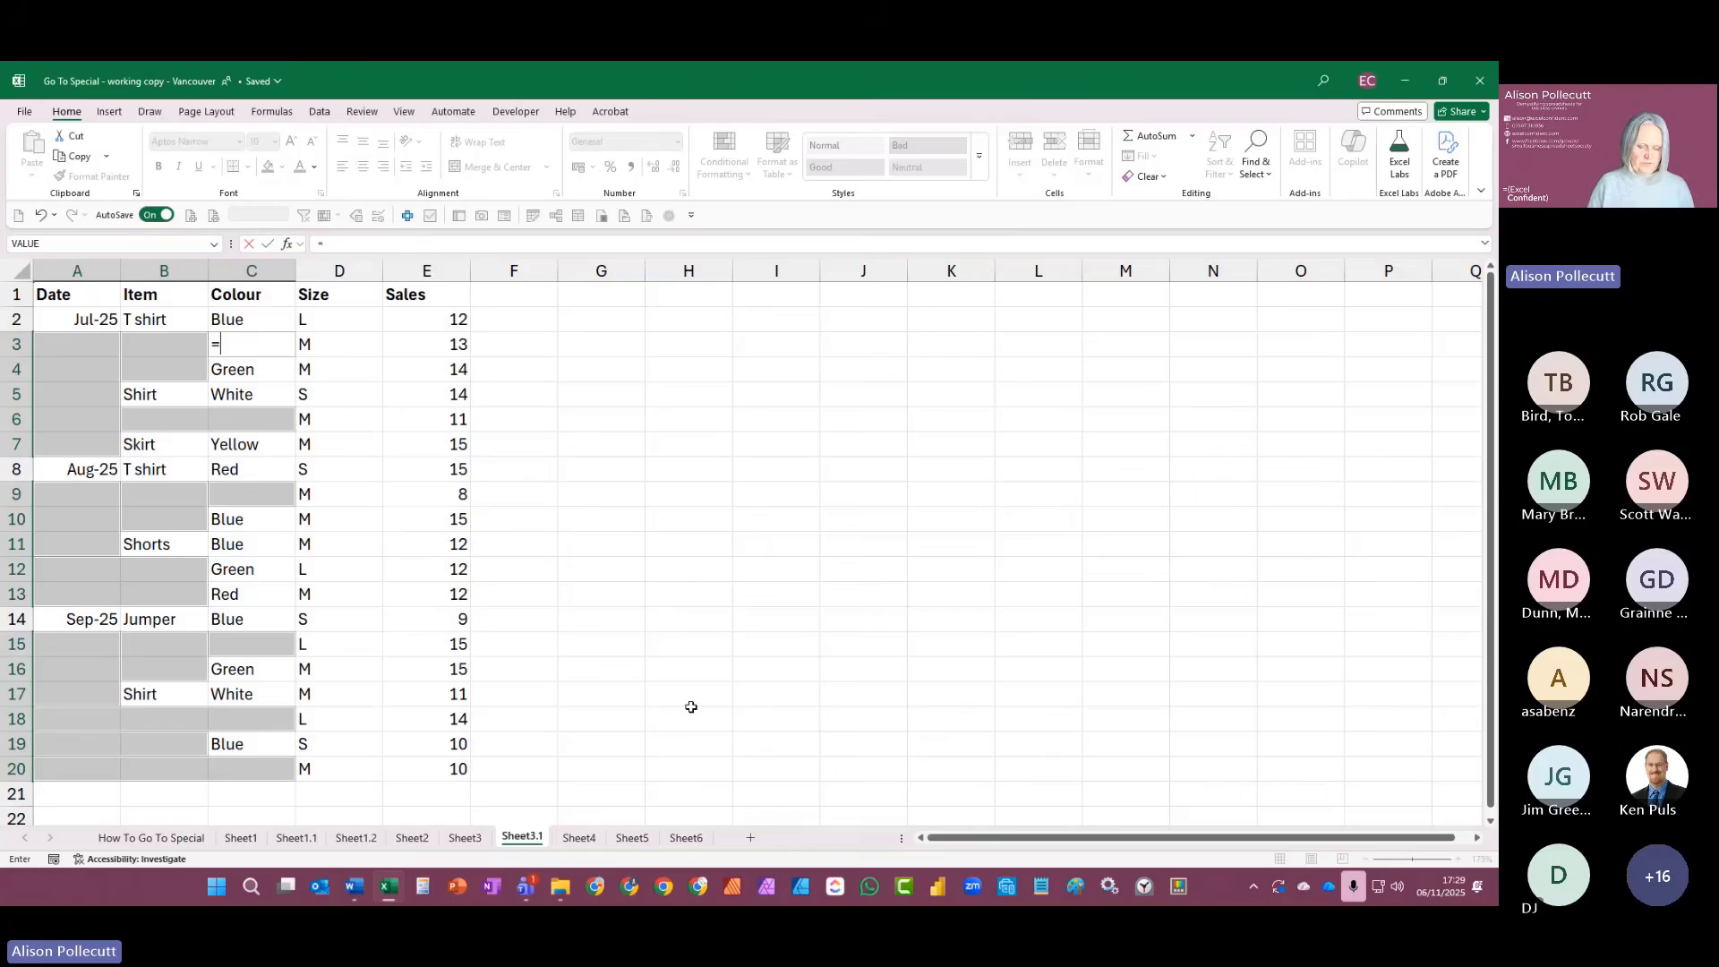
text(C2)
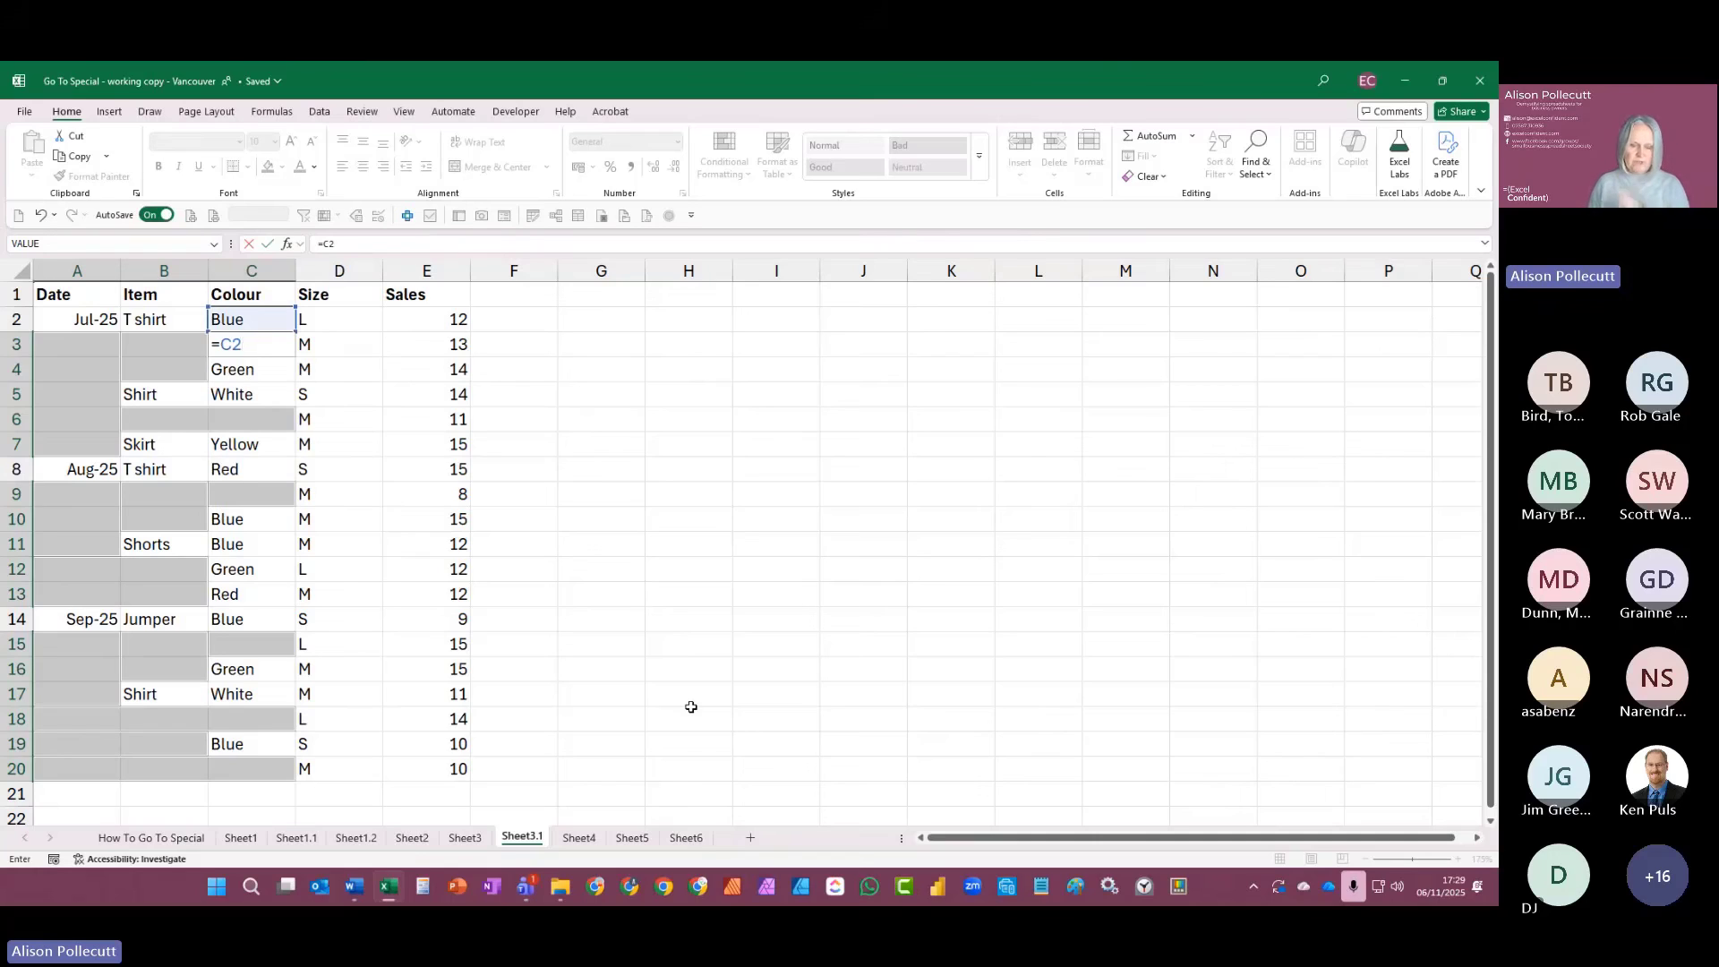
key(ctrl+Return)
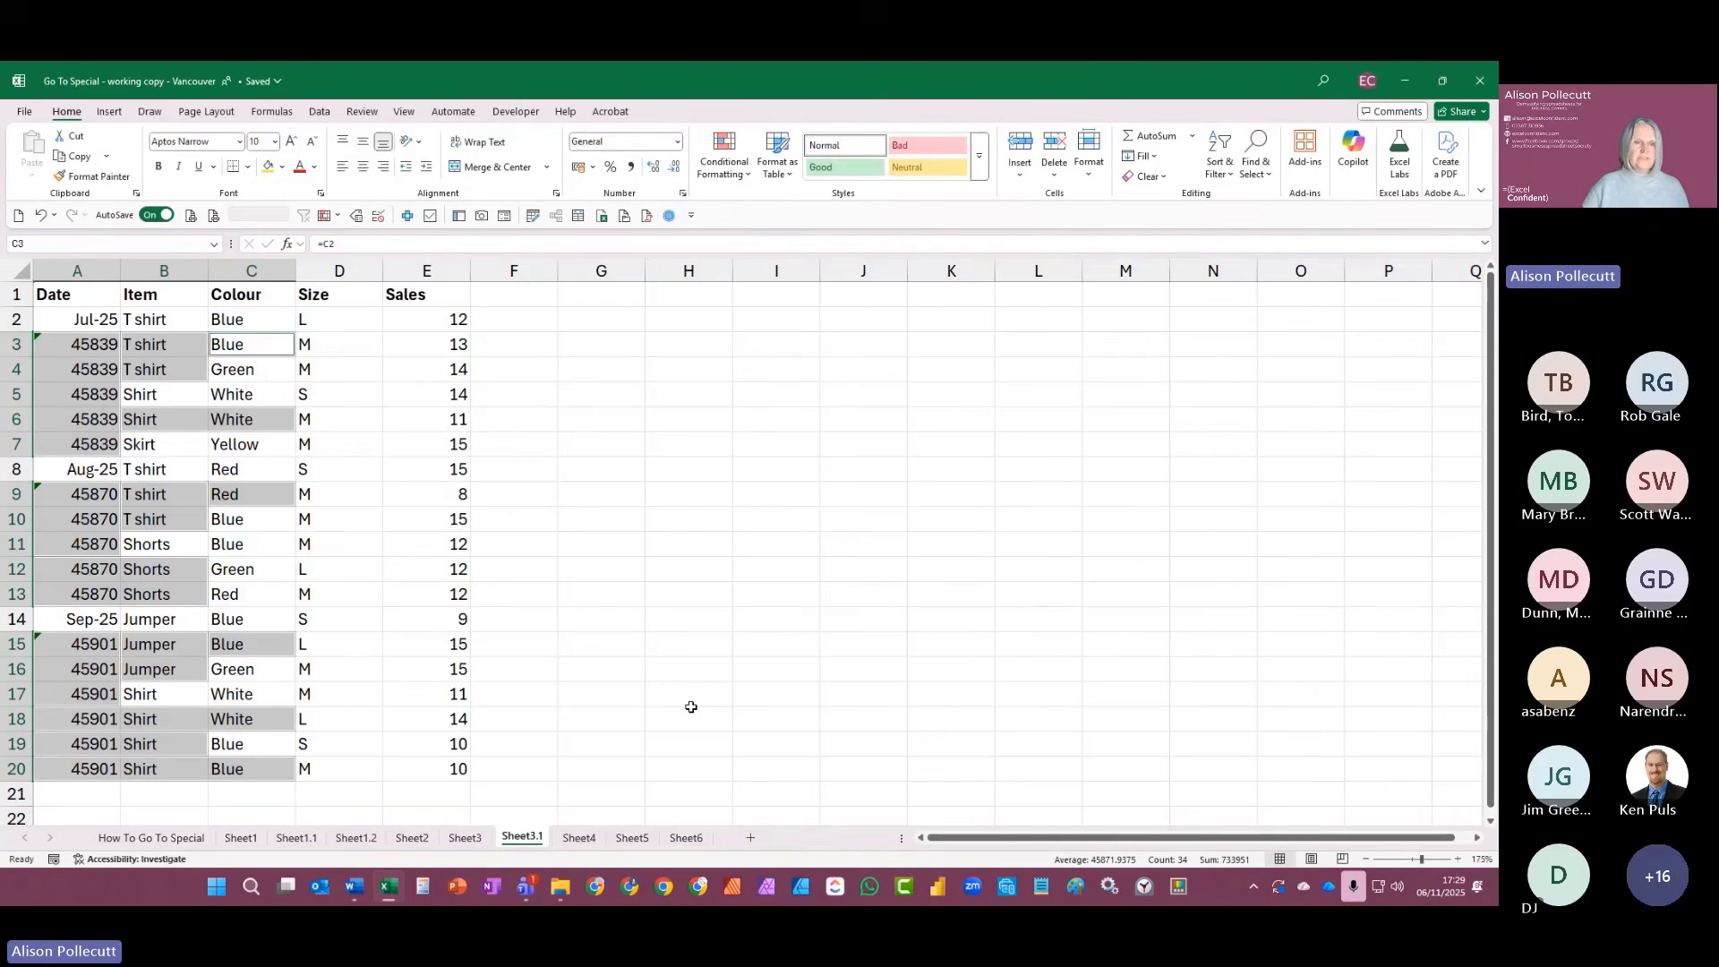
Step: Format the whole Date column as Short Date
click(95, 270)
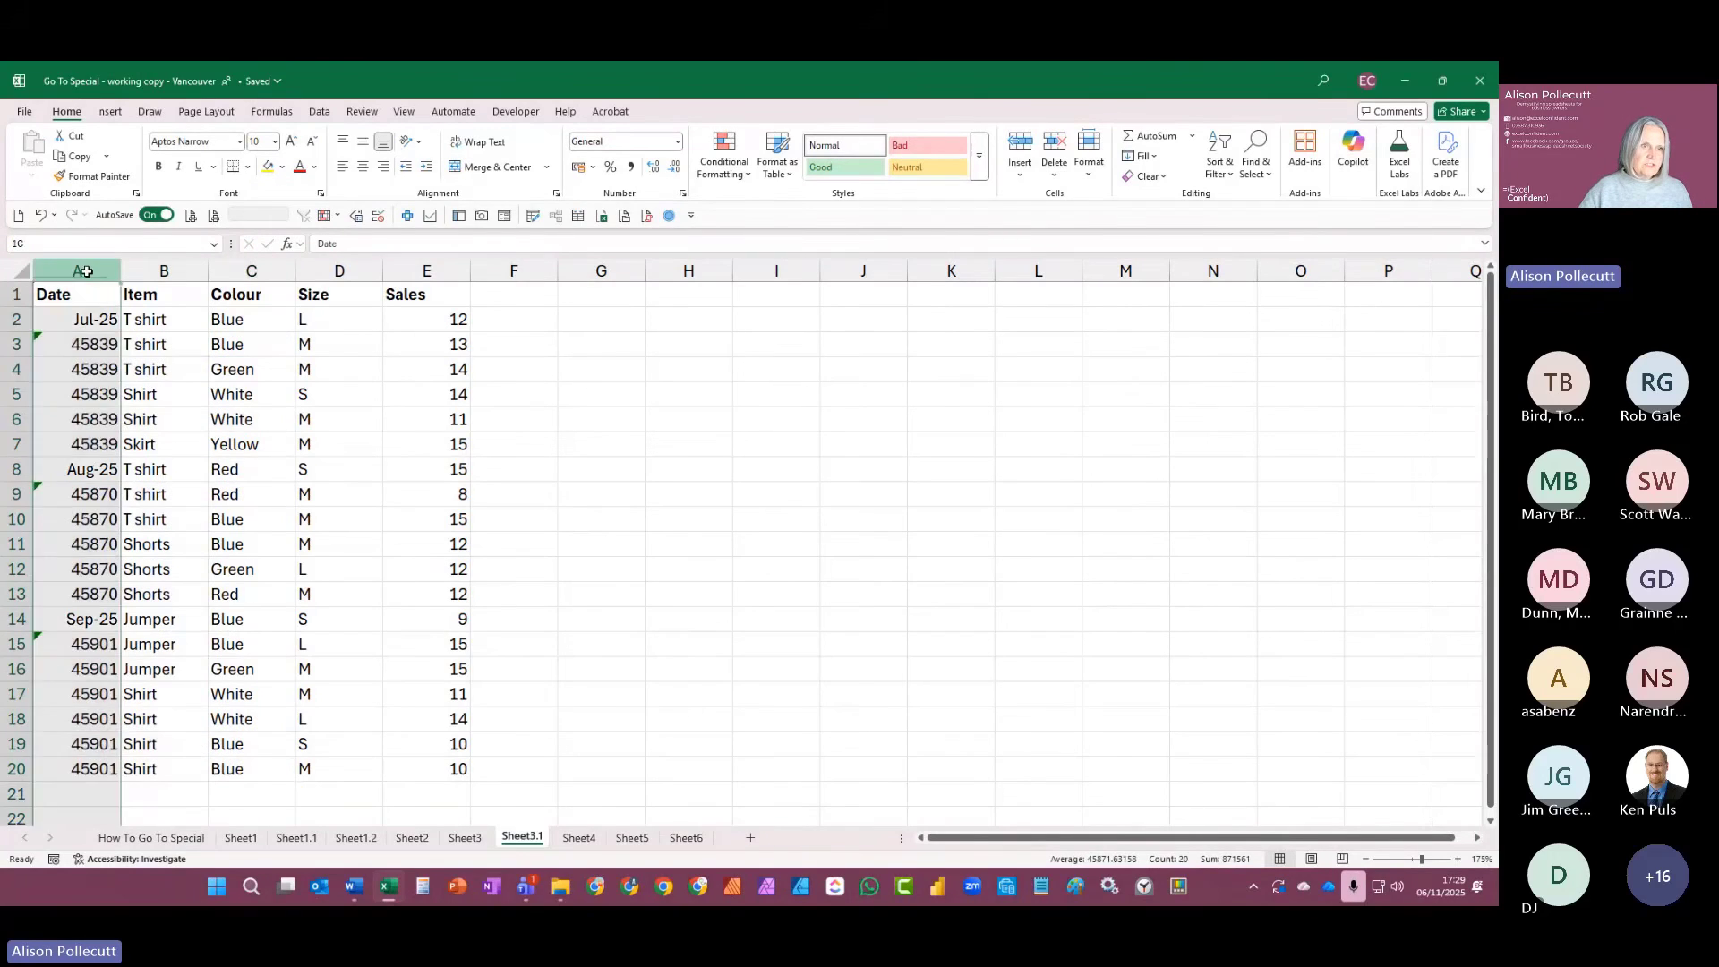
click(678, 142)
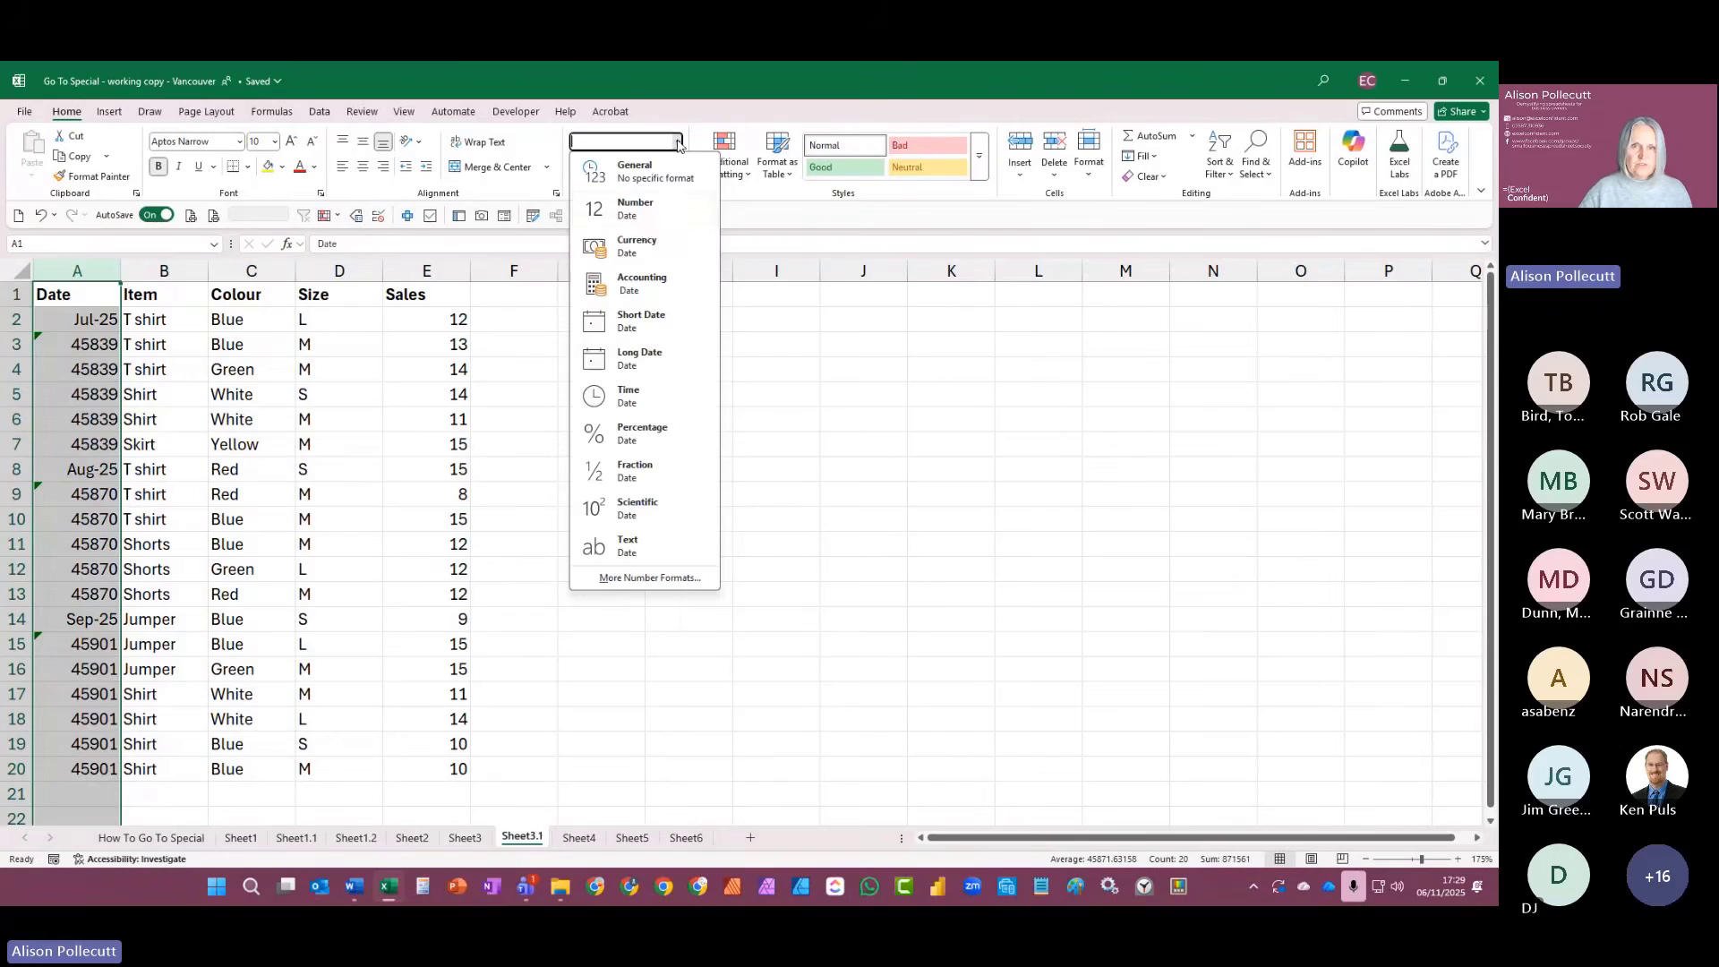
click(629, 324)
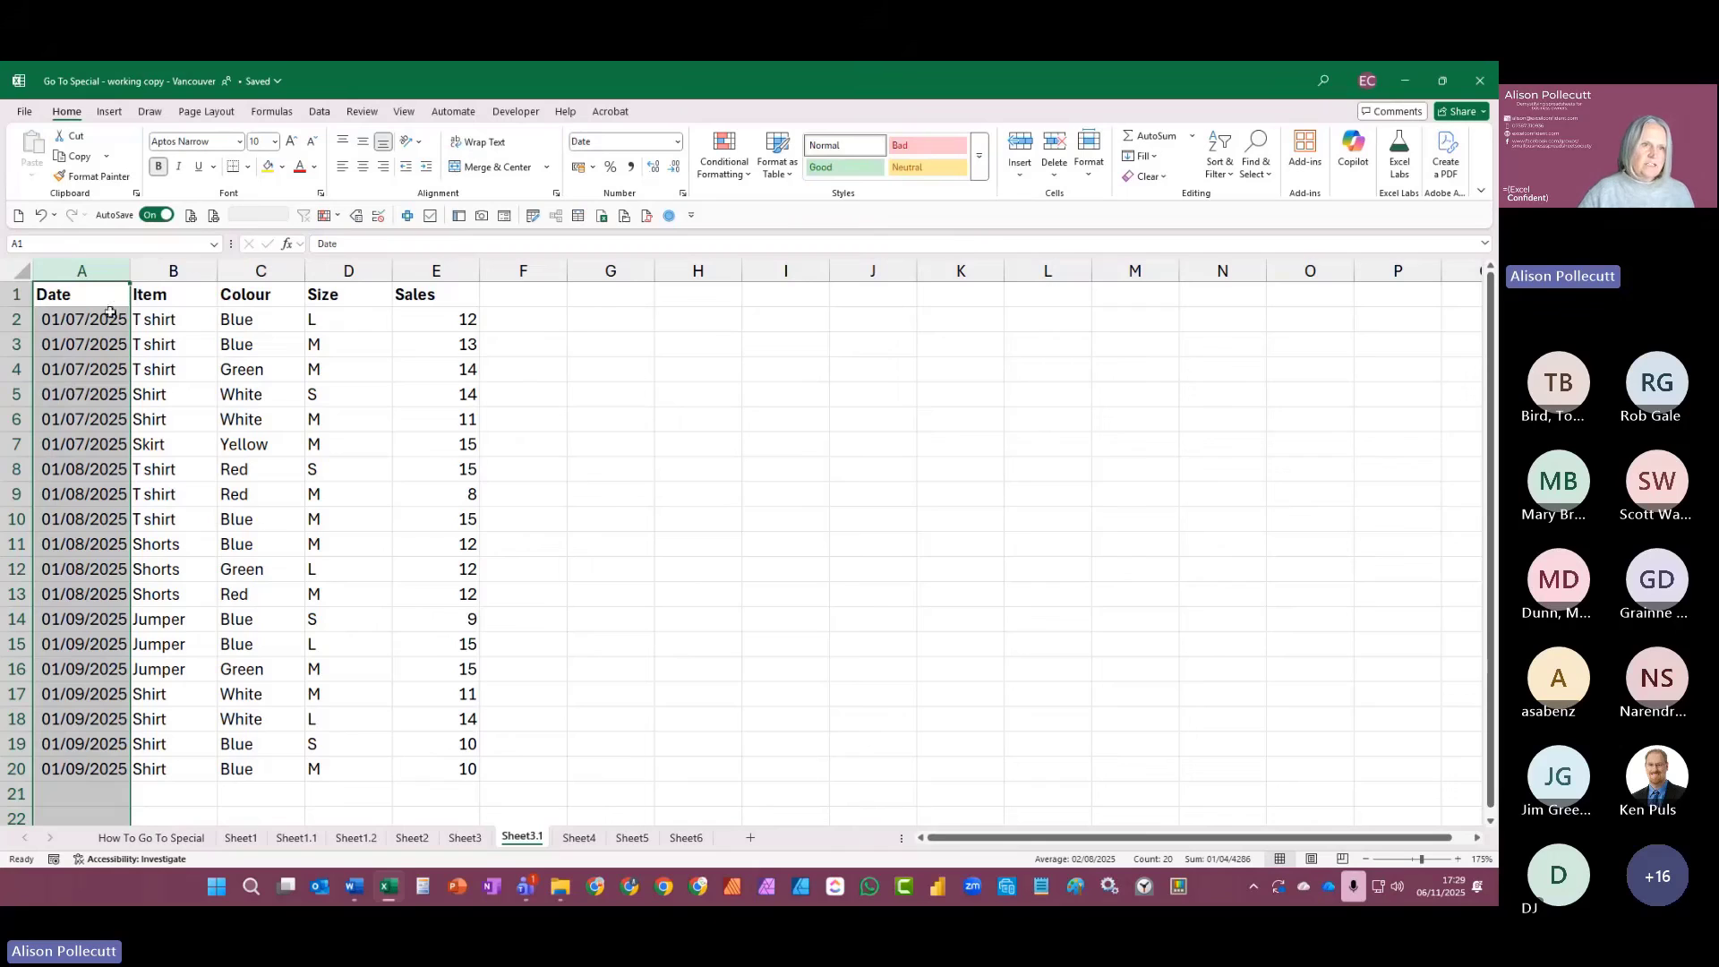
Step: Copy the data in A2:E20 and paste it back over the same cells
drag(108, 318, 403, 758)
key(ctrl+c)
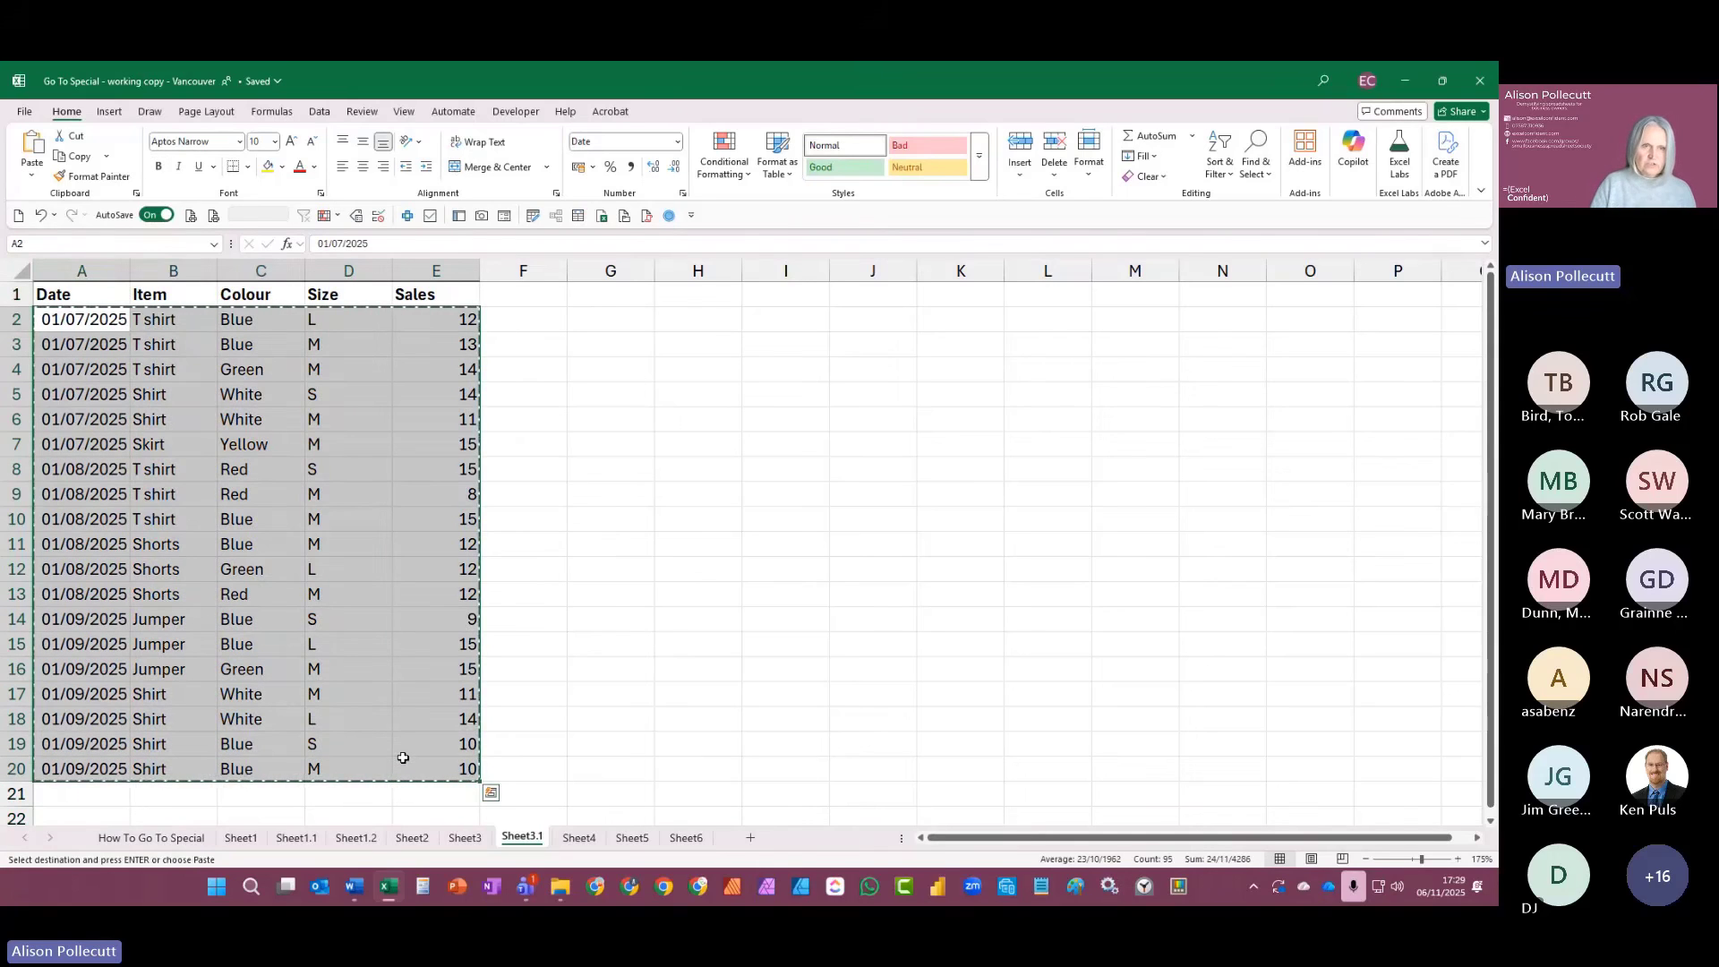
key(ctrl+v)
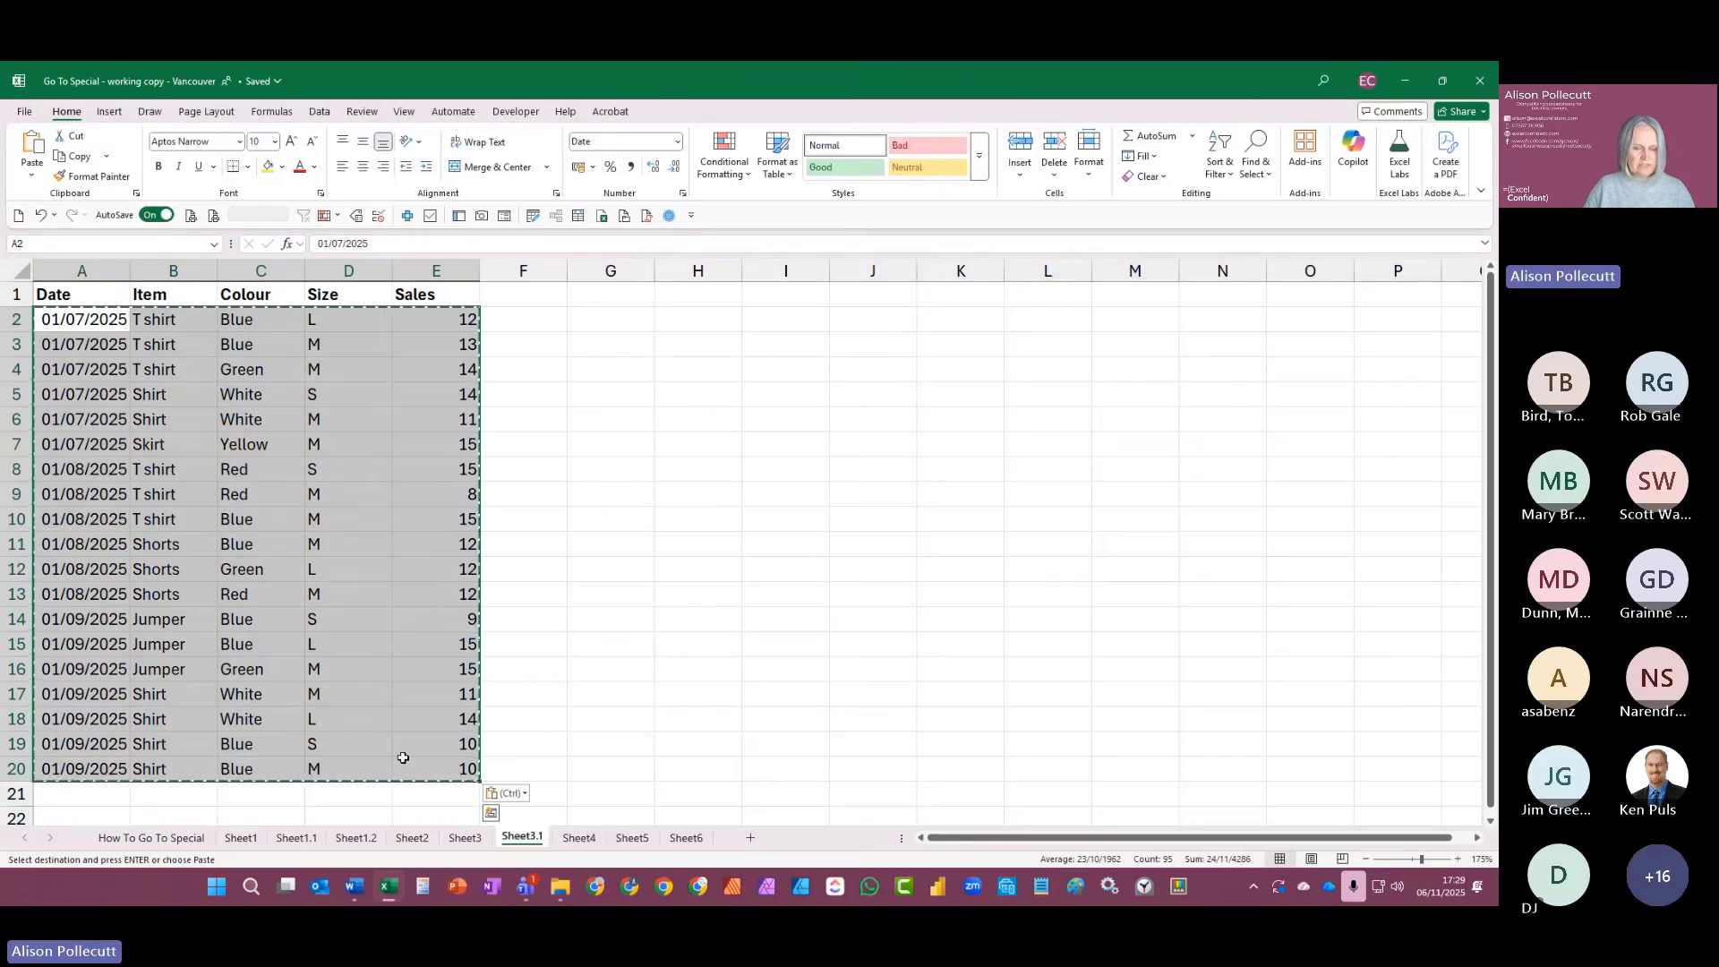
key(Escape)
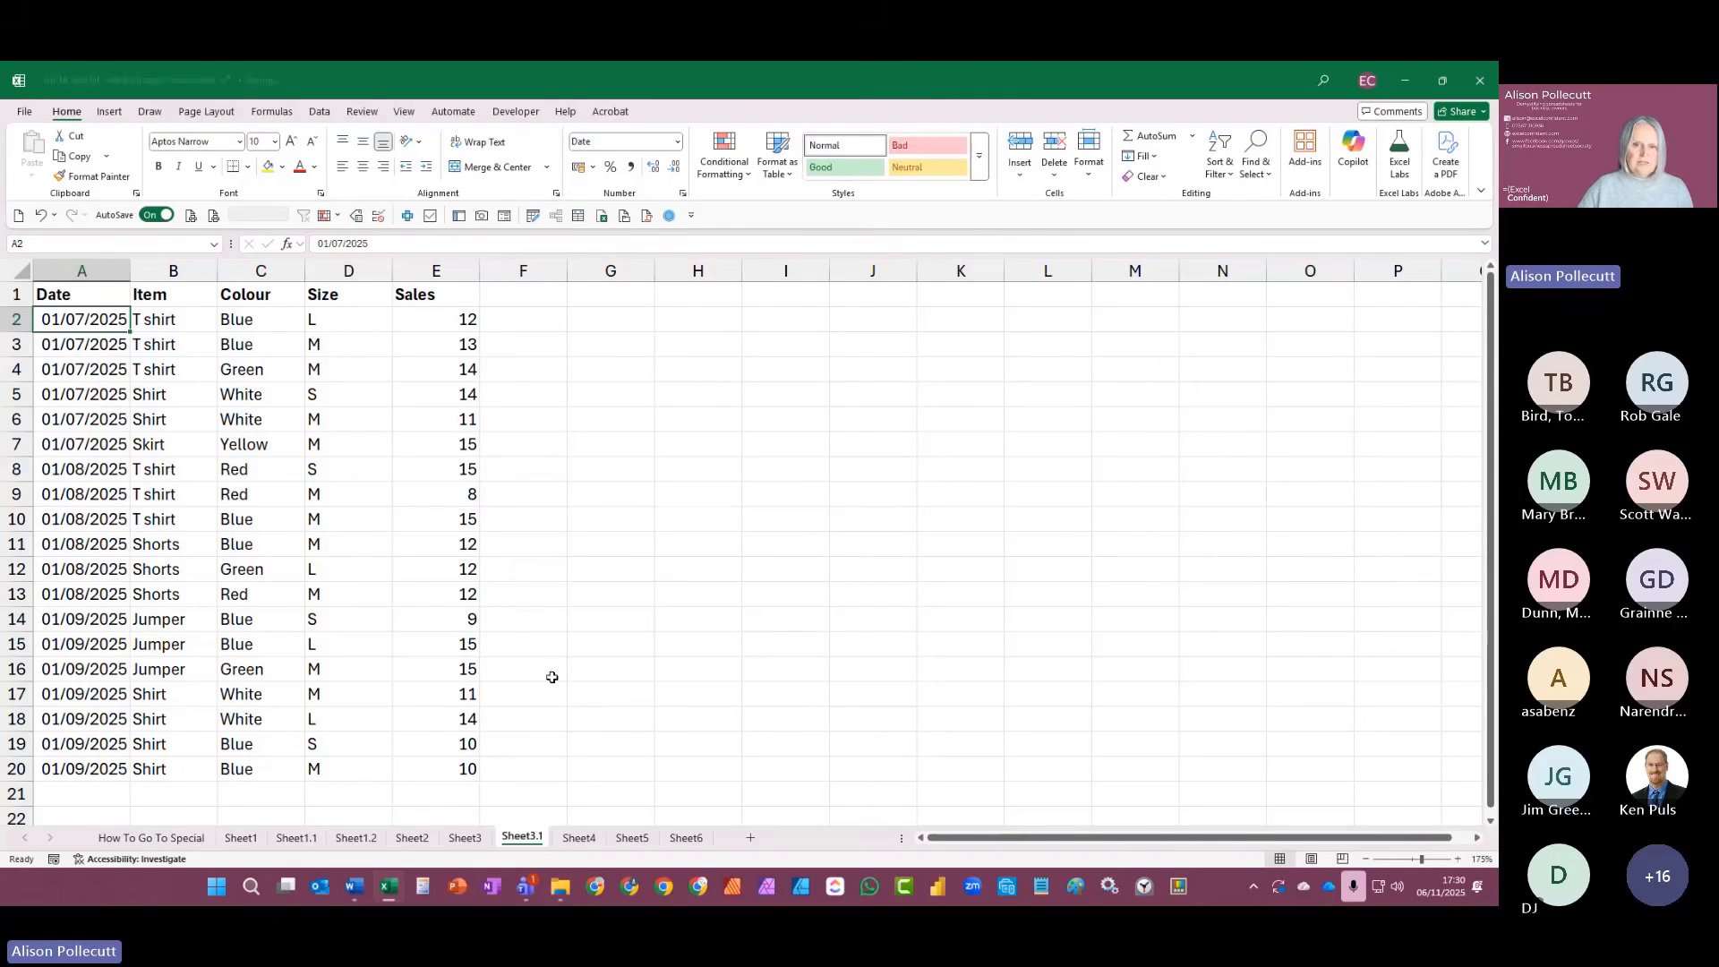
Step: On Sheet4, examine the SUM formula in A13 and the range it covers
click(578, 836)
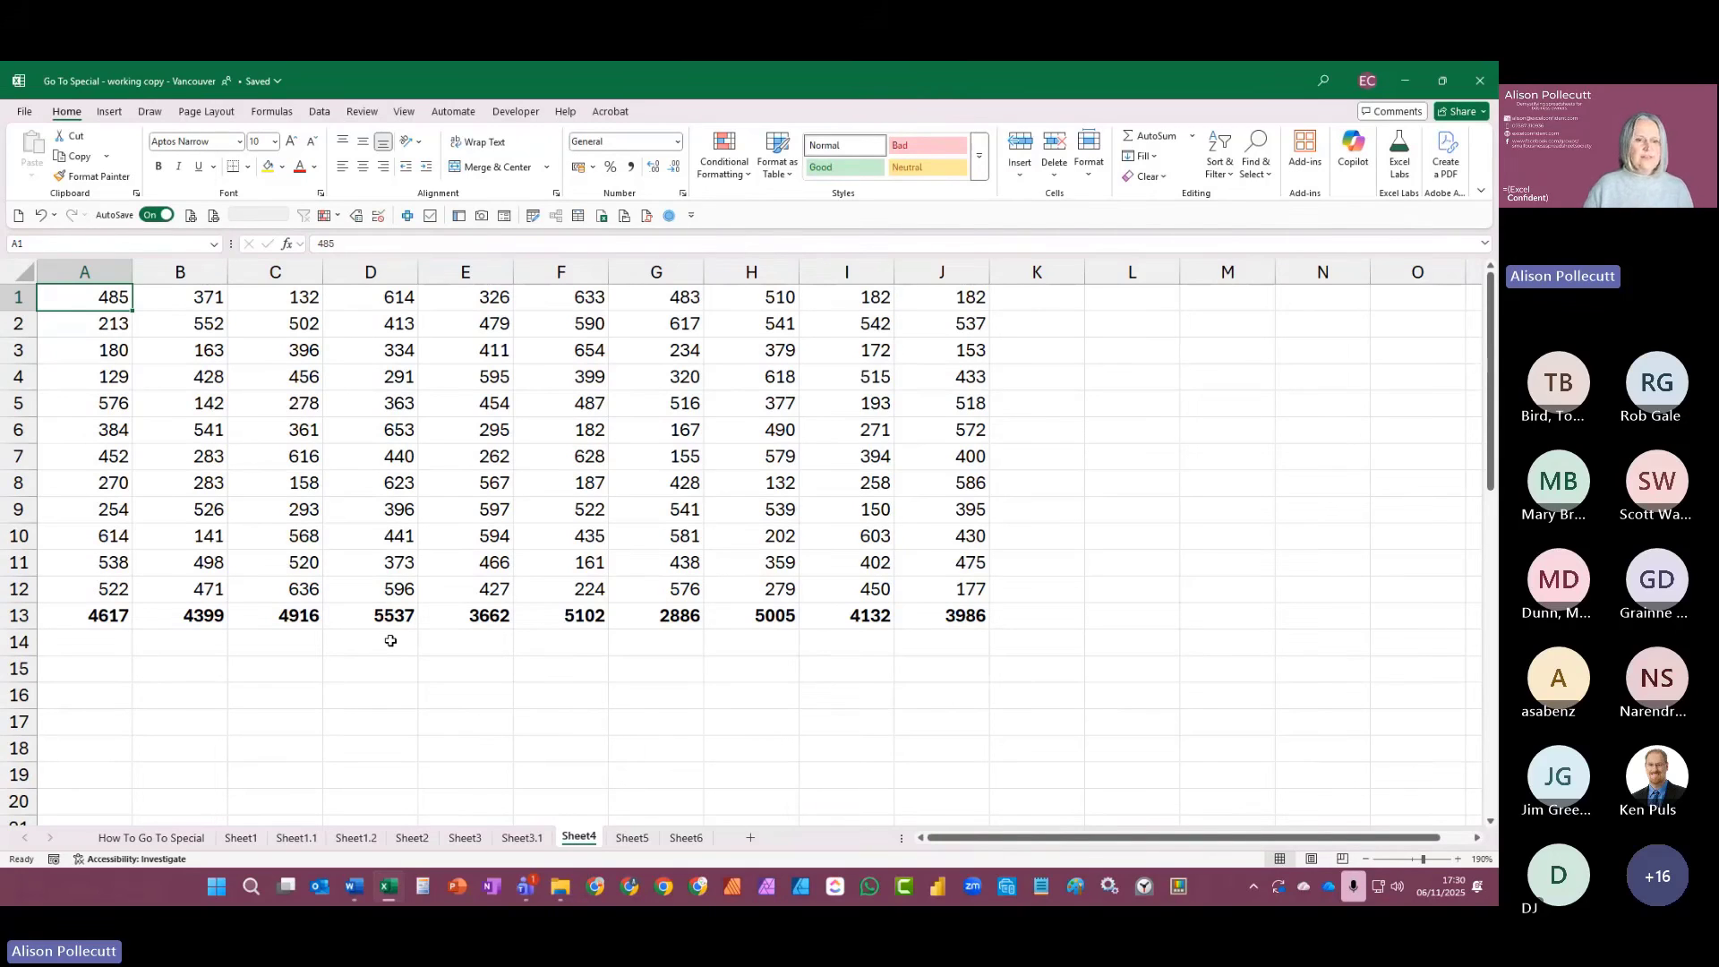
click(113, 620)
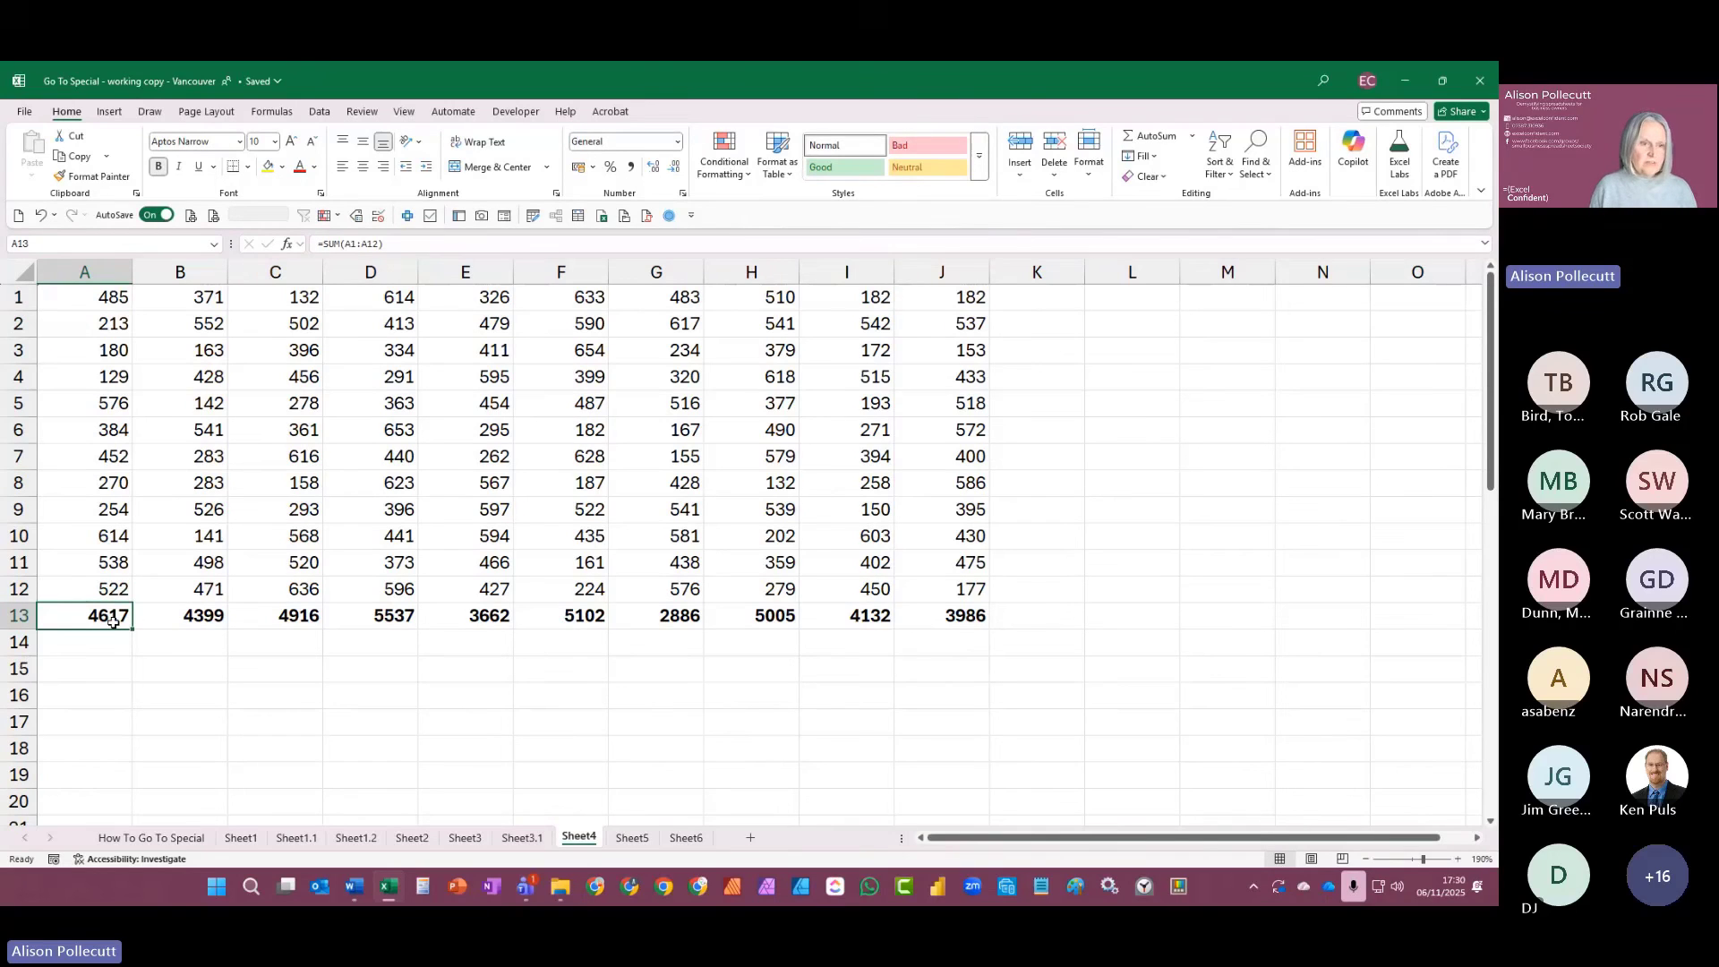
double_click(112, 620)
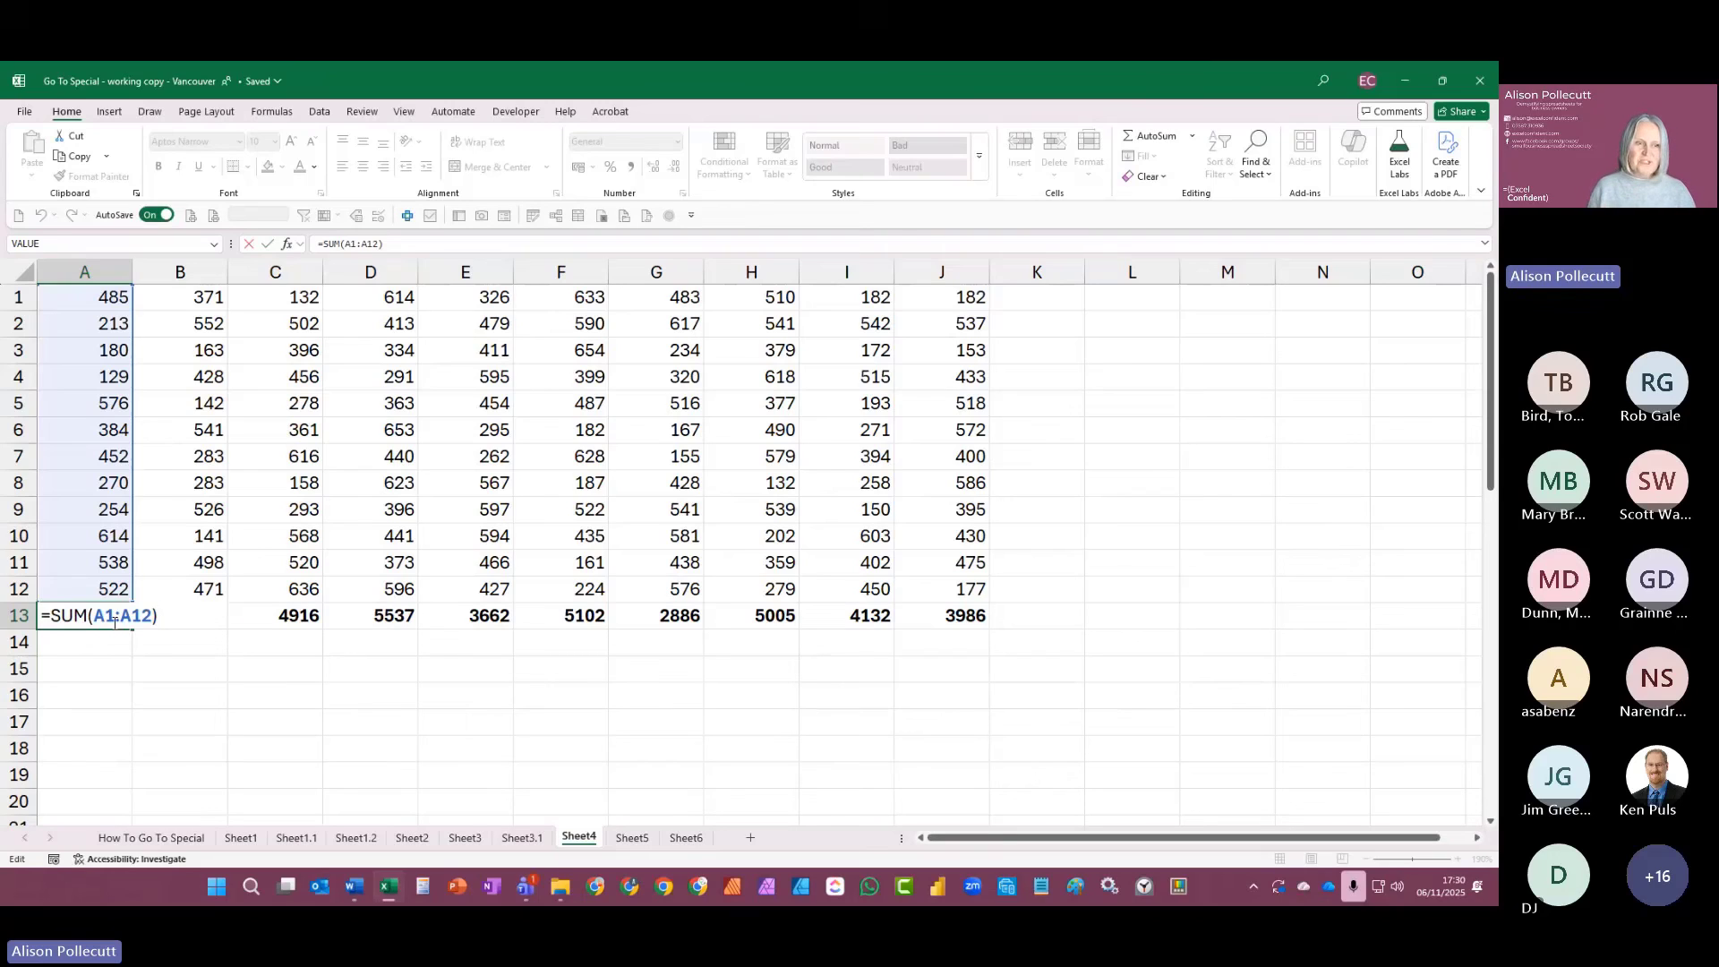
key(ctrl+Return)
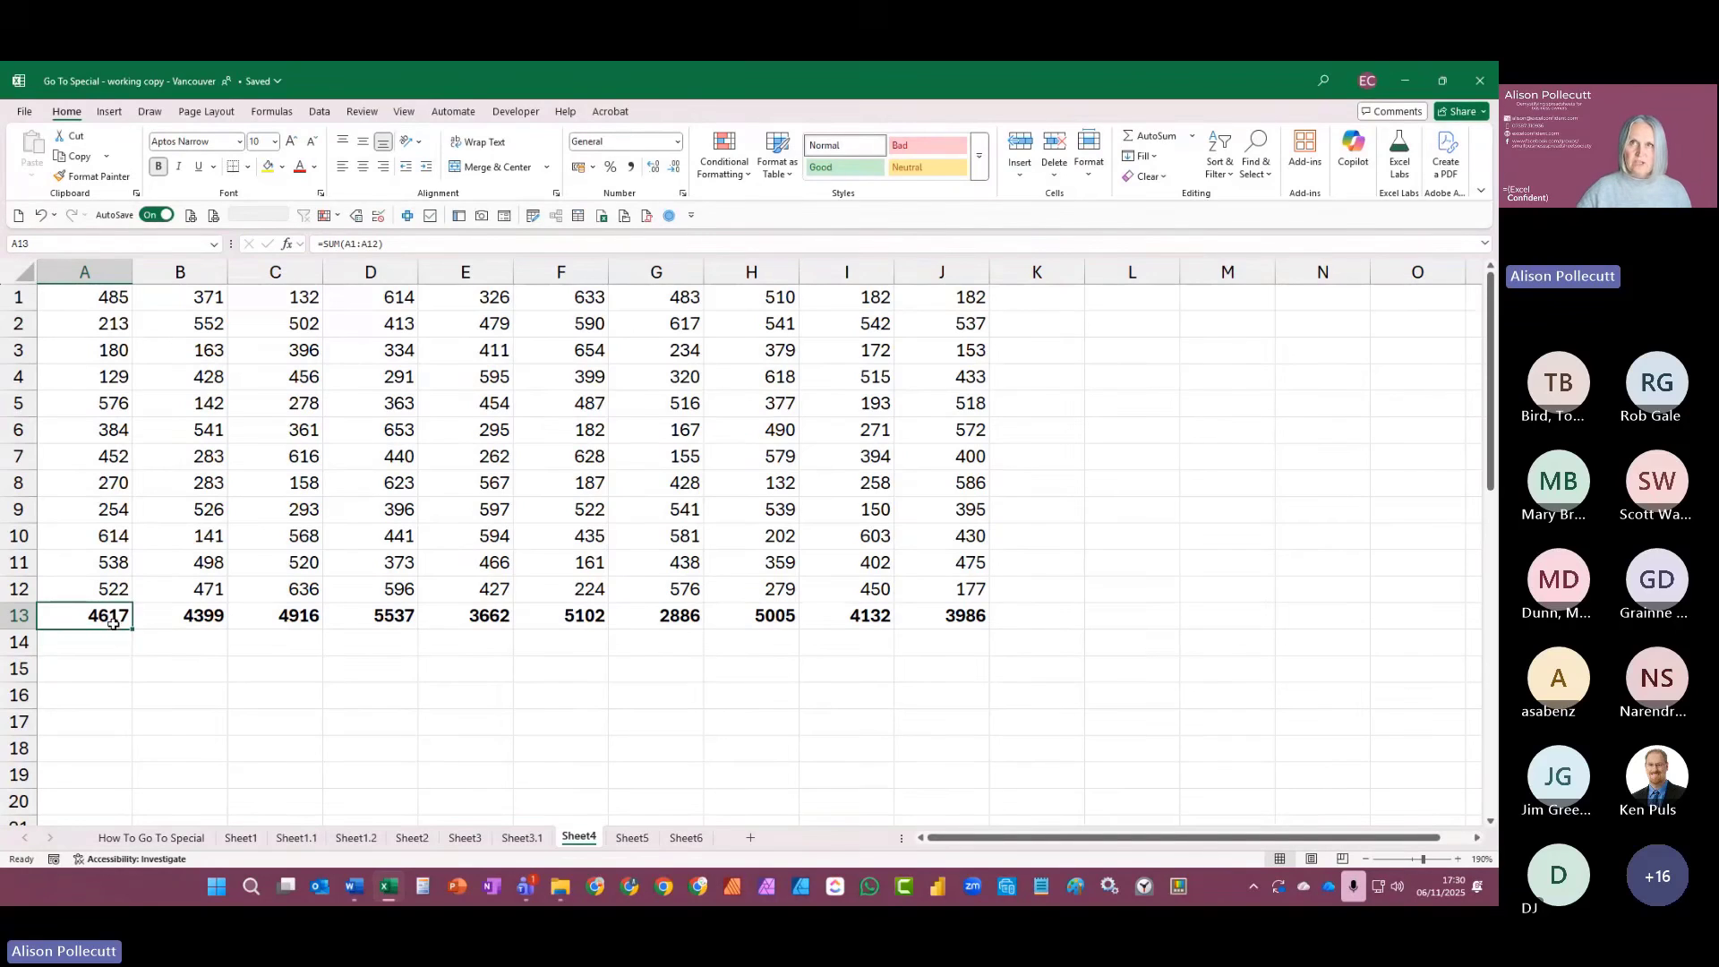
Step: In the totals A13:J13, select the row differences with Go To Special and mark them with the Bad cell style
shift+click(918, 606)
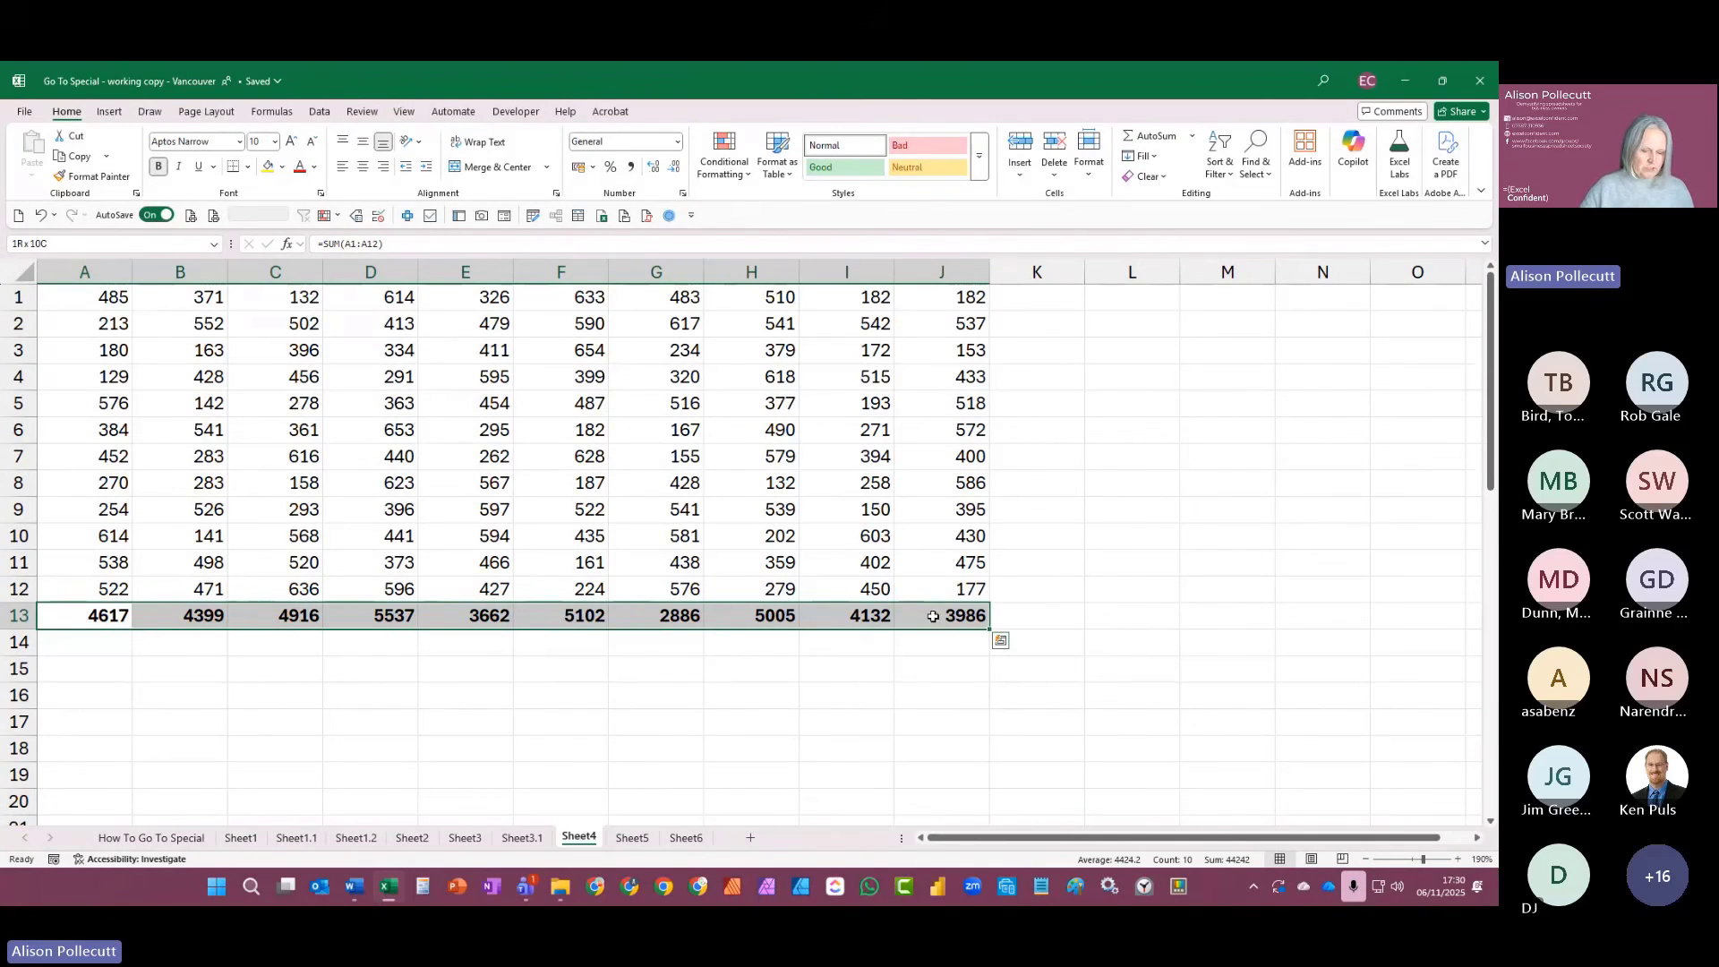
key(F5)
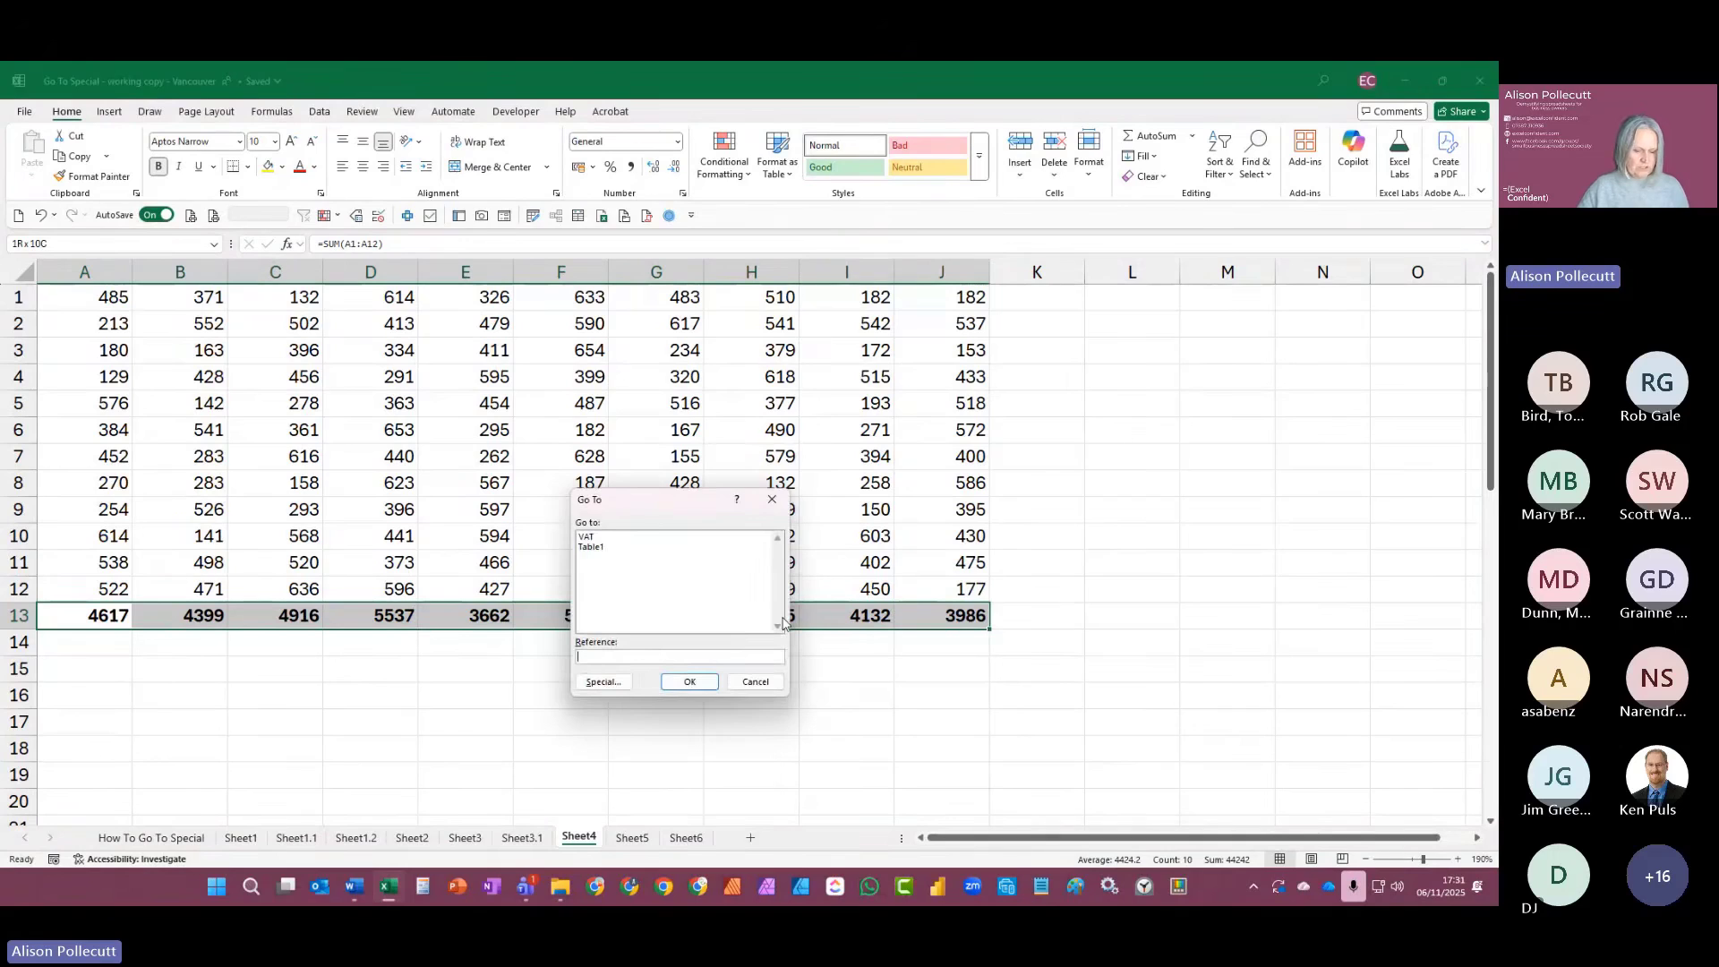
key(alt+s)
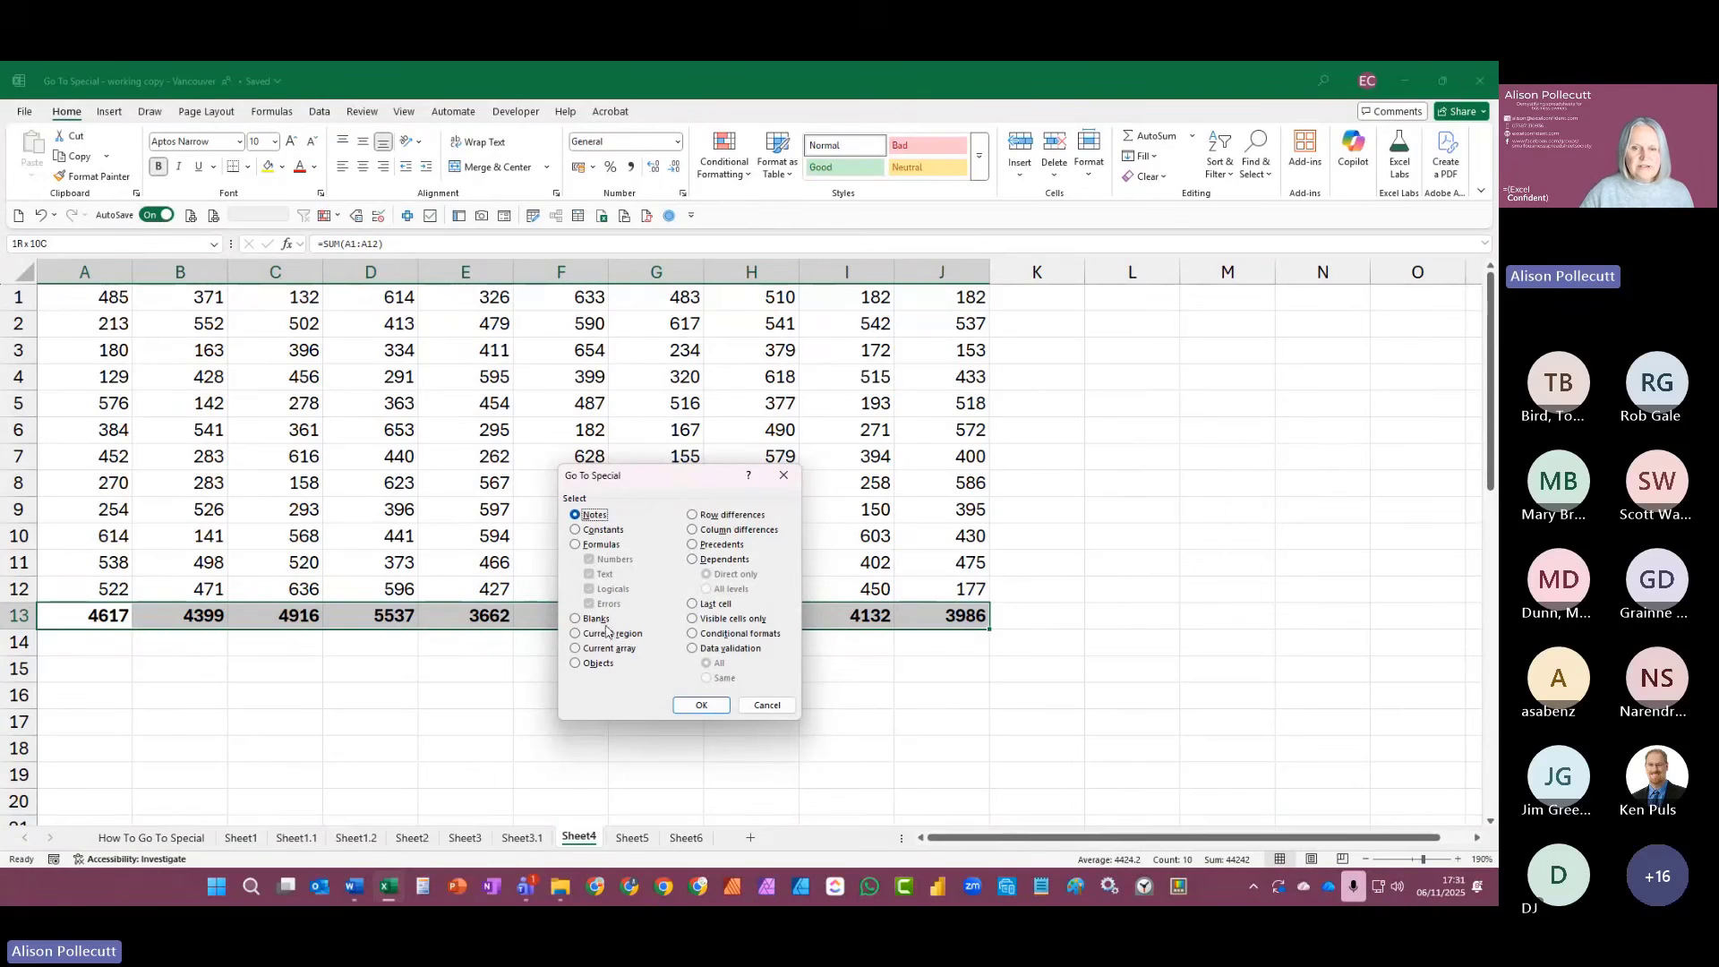
click(692, 515)
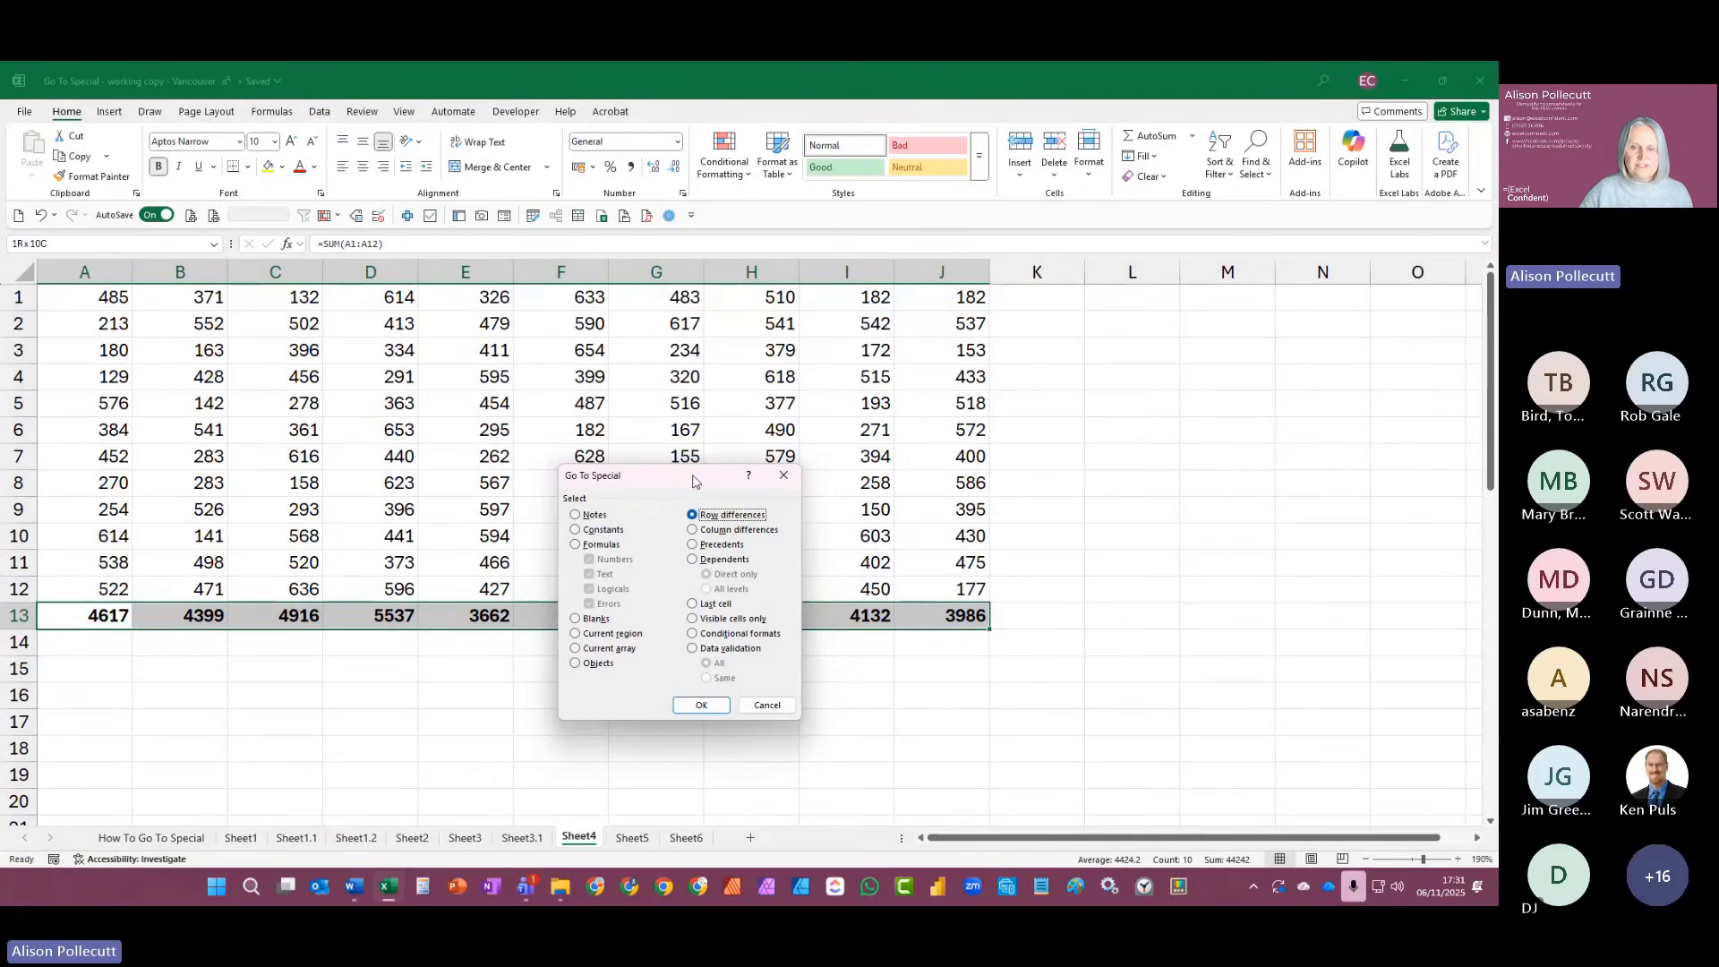
drag(693, 482, 671, 312)
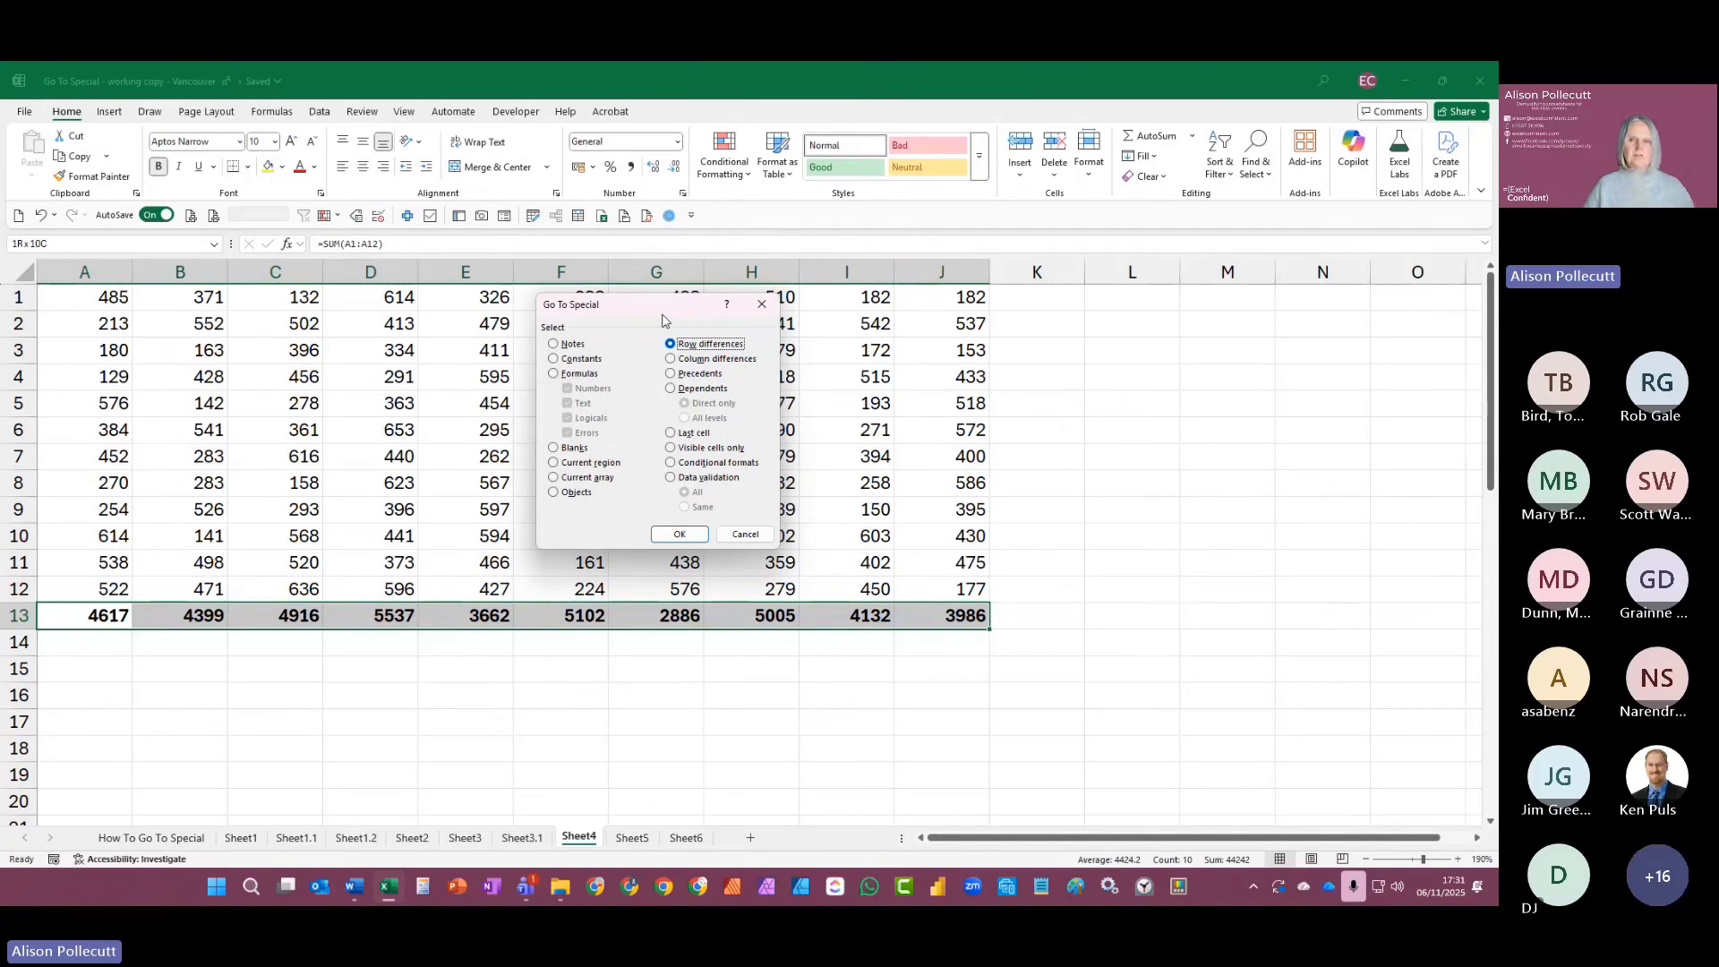
click(676, 536)
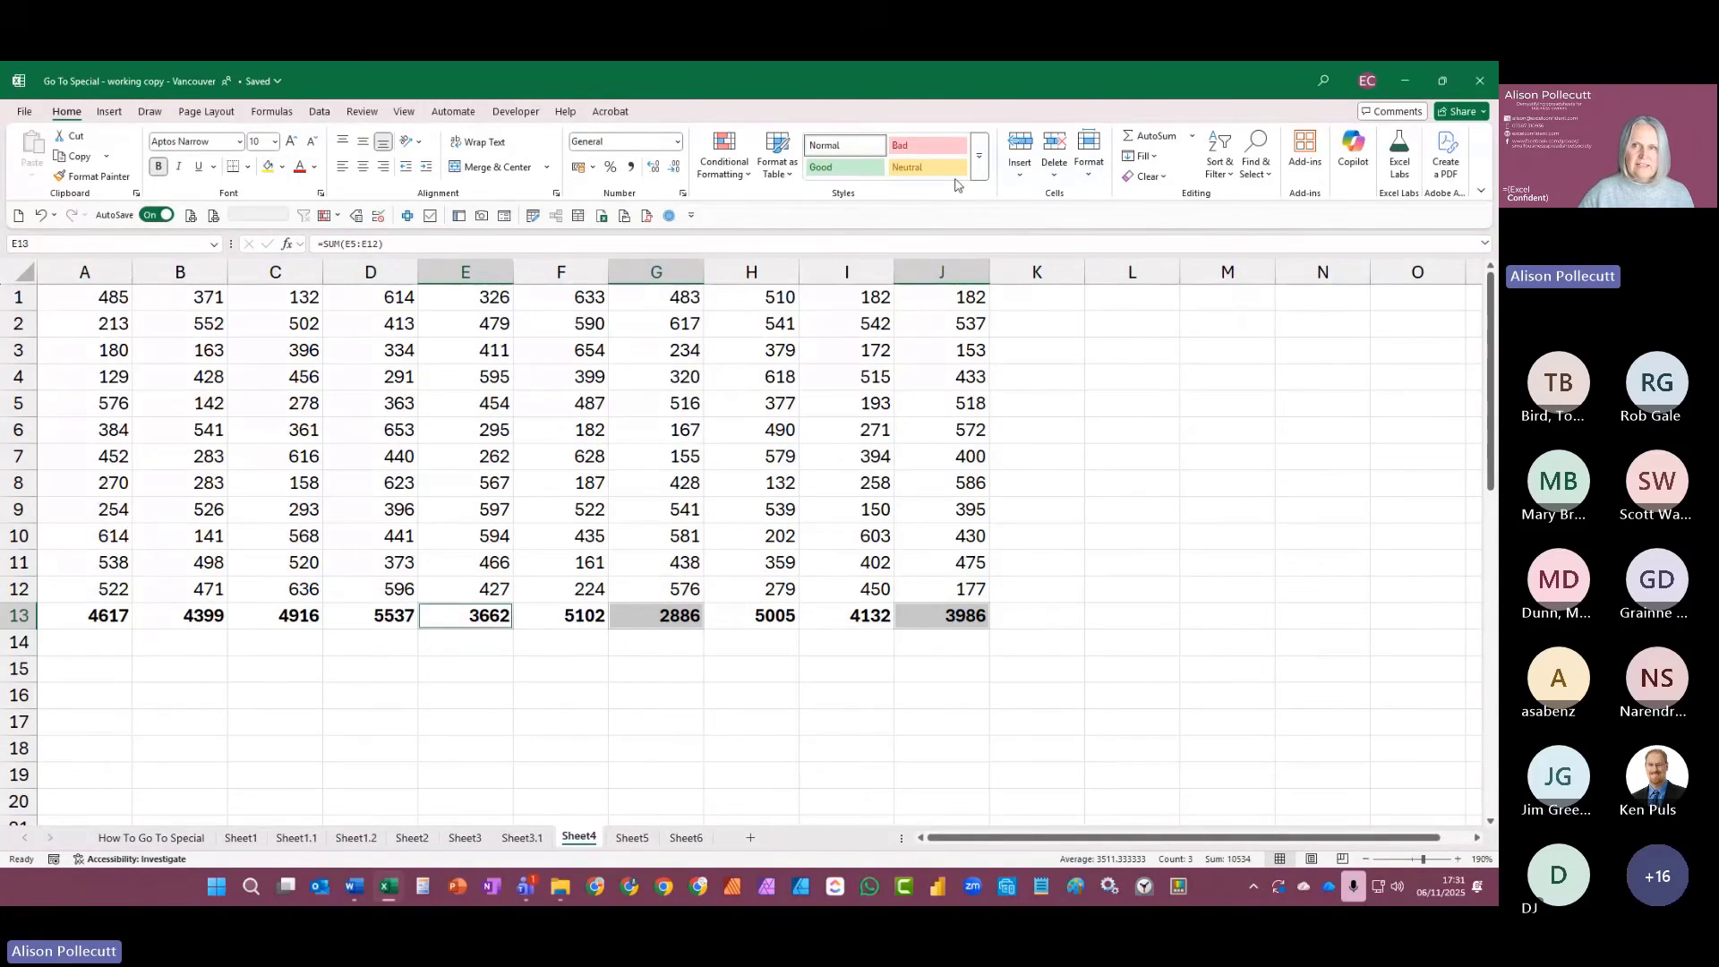
click(927, 145)
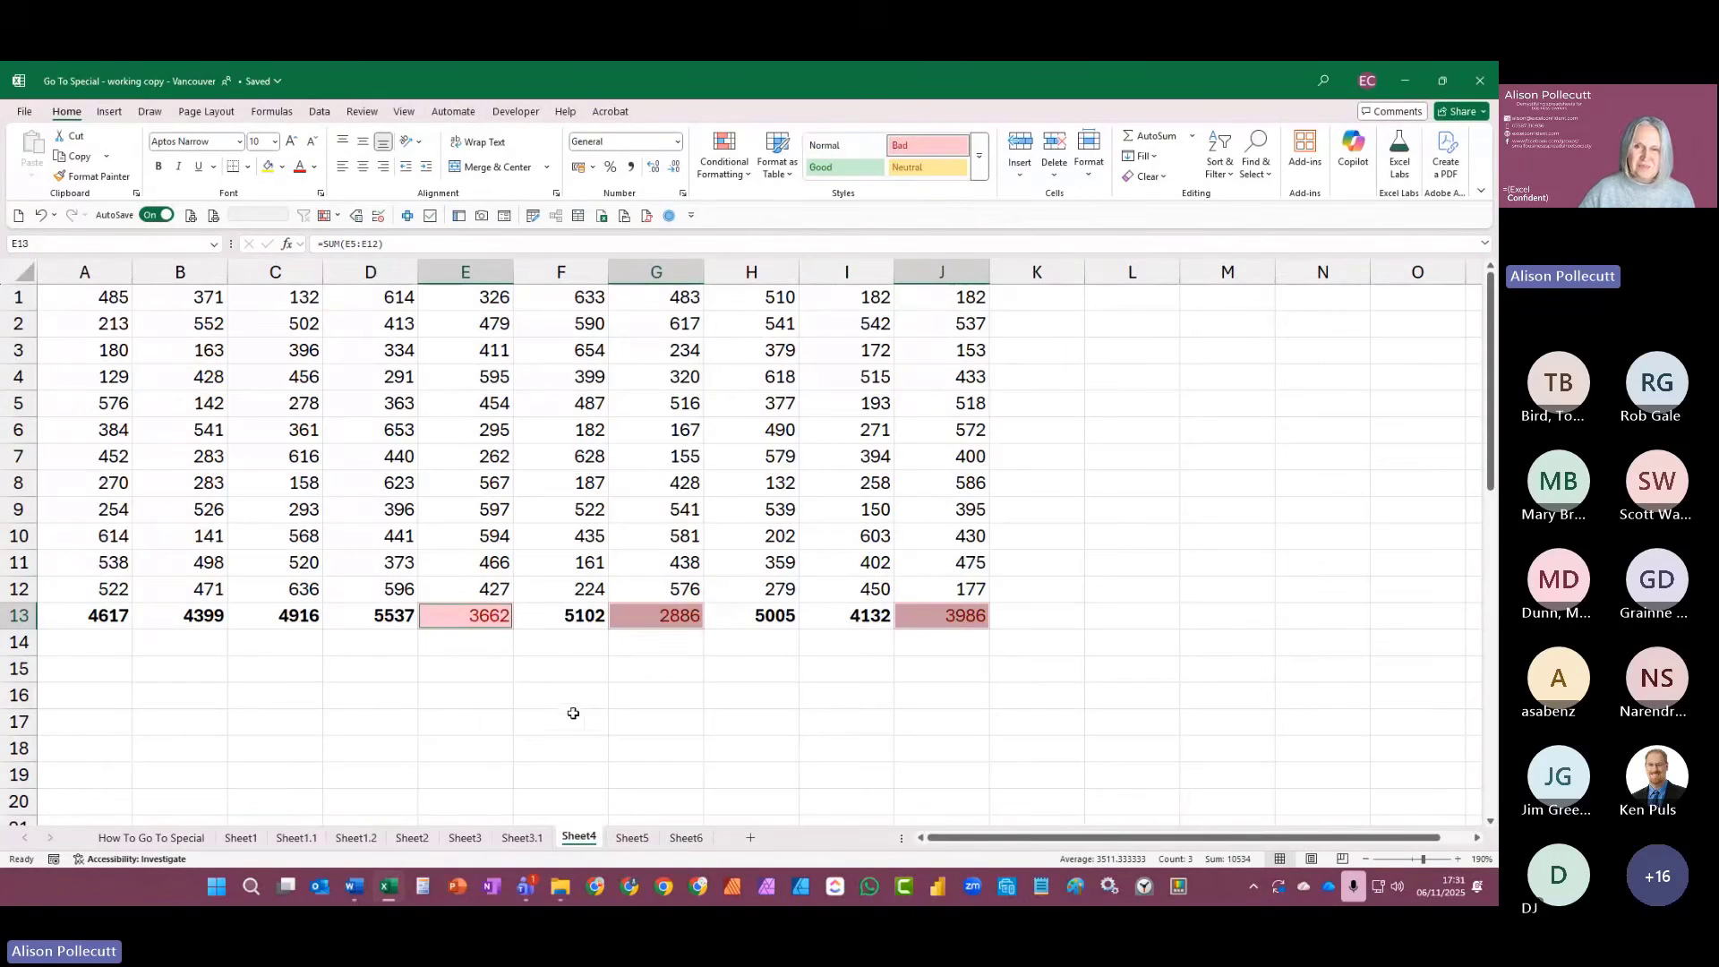
click(475, 719)
Step: Examine the ranges used by the SUM formulas in the highlighted totals E13, G13 and J13
click(439, 620)
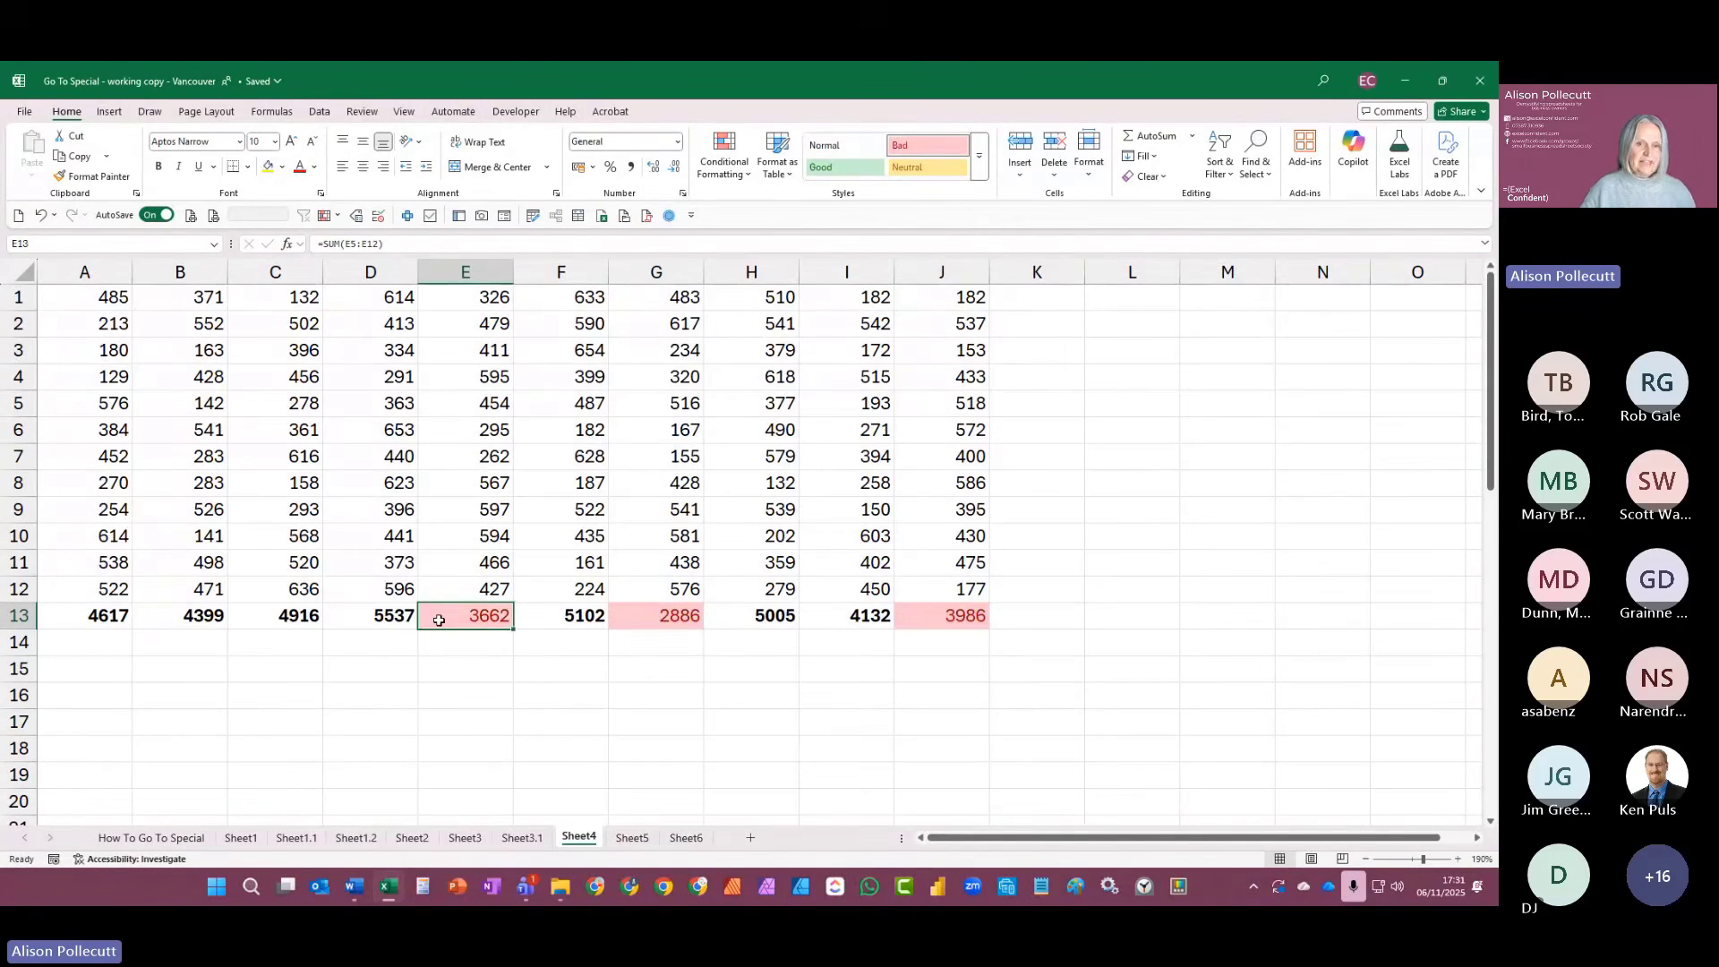
double_click(439, 620)
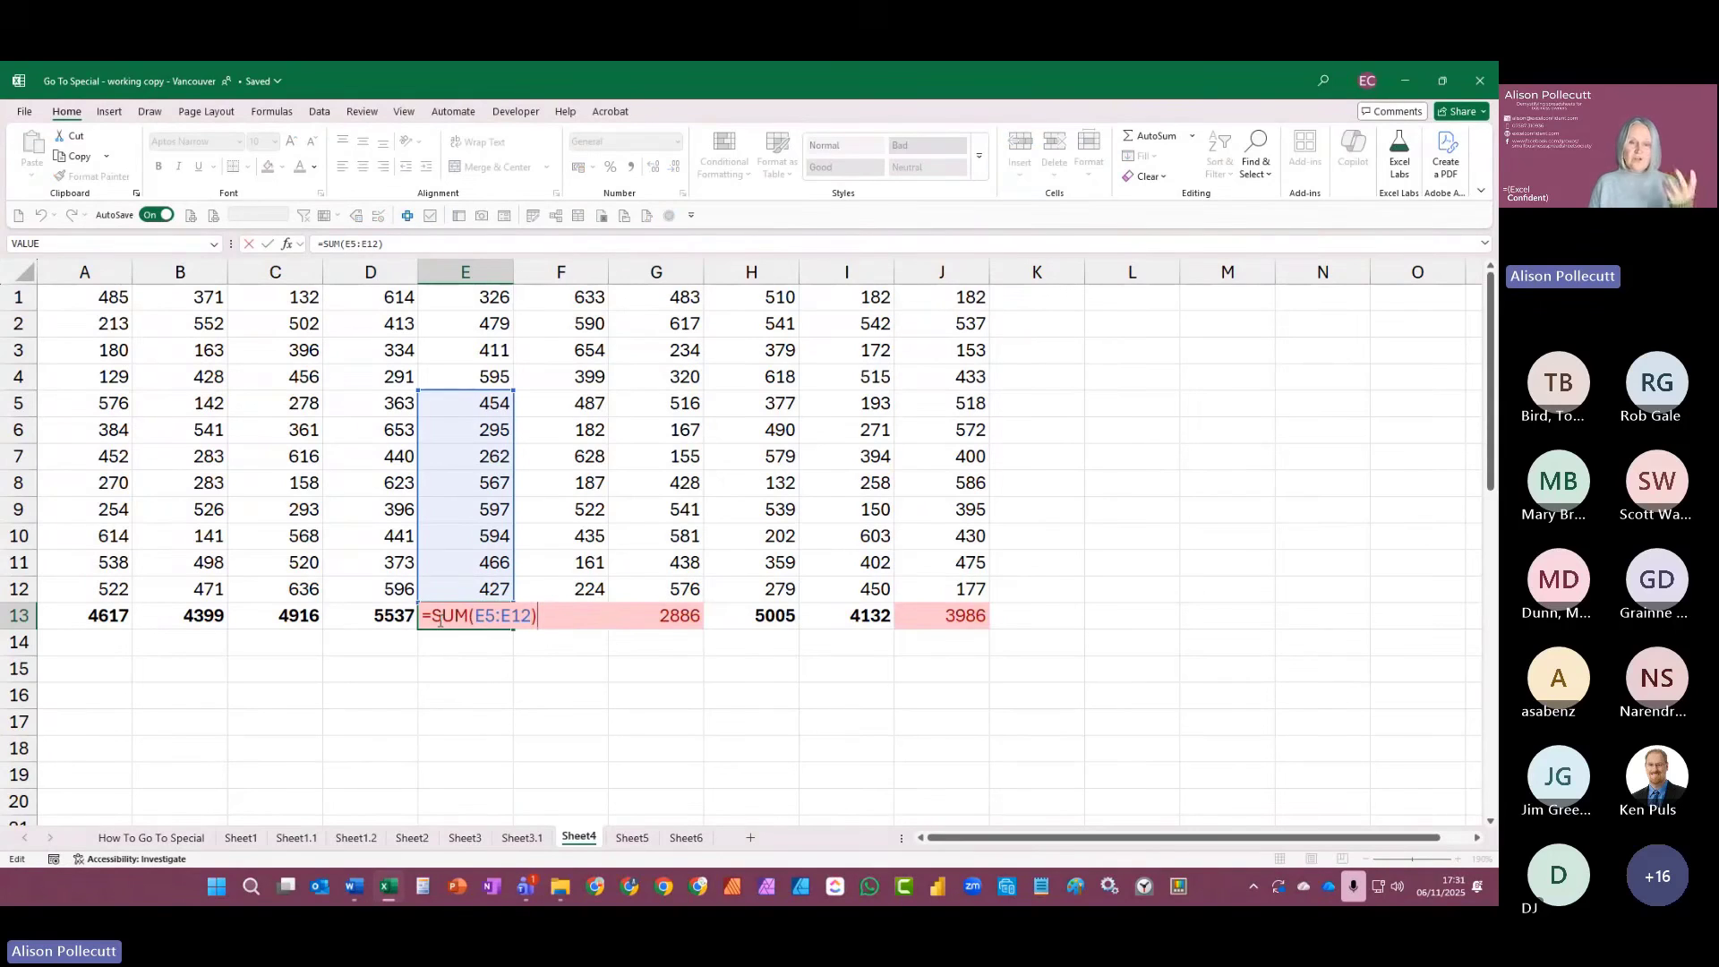
key(Escape)
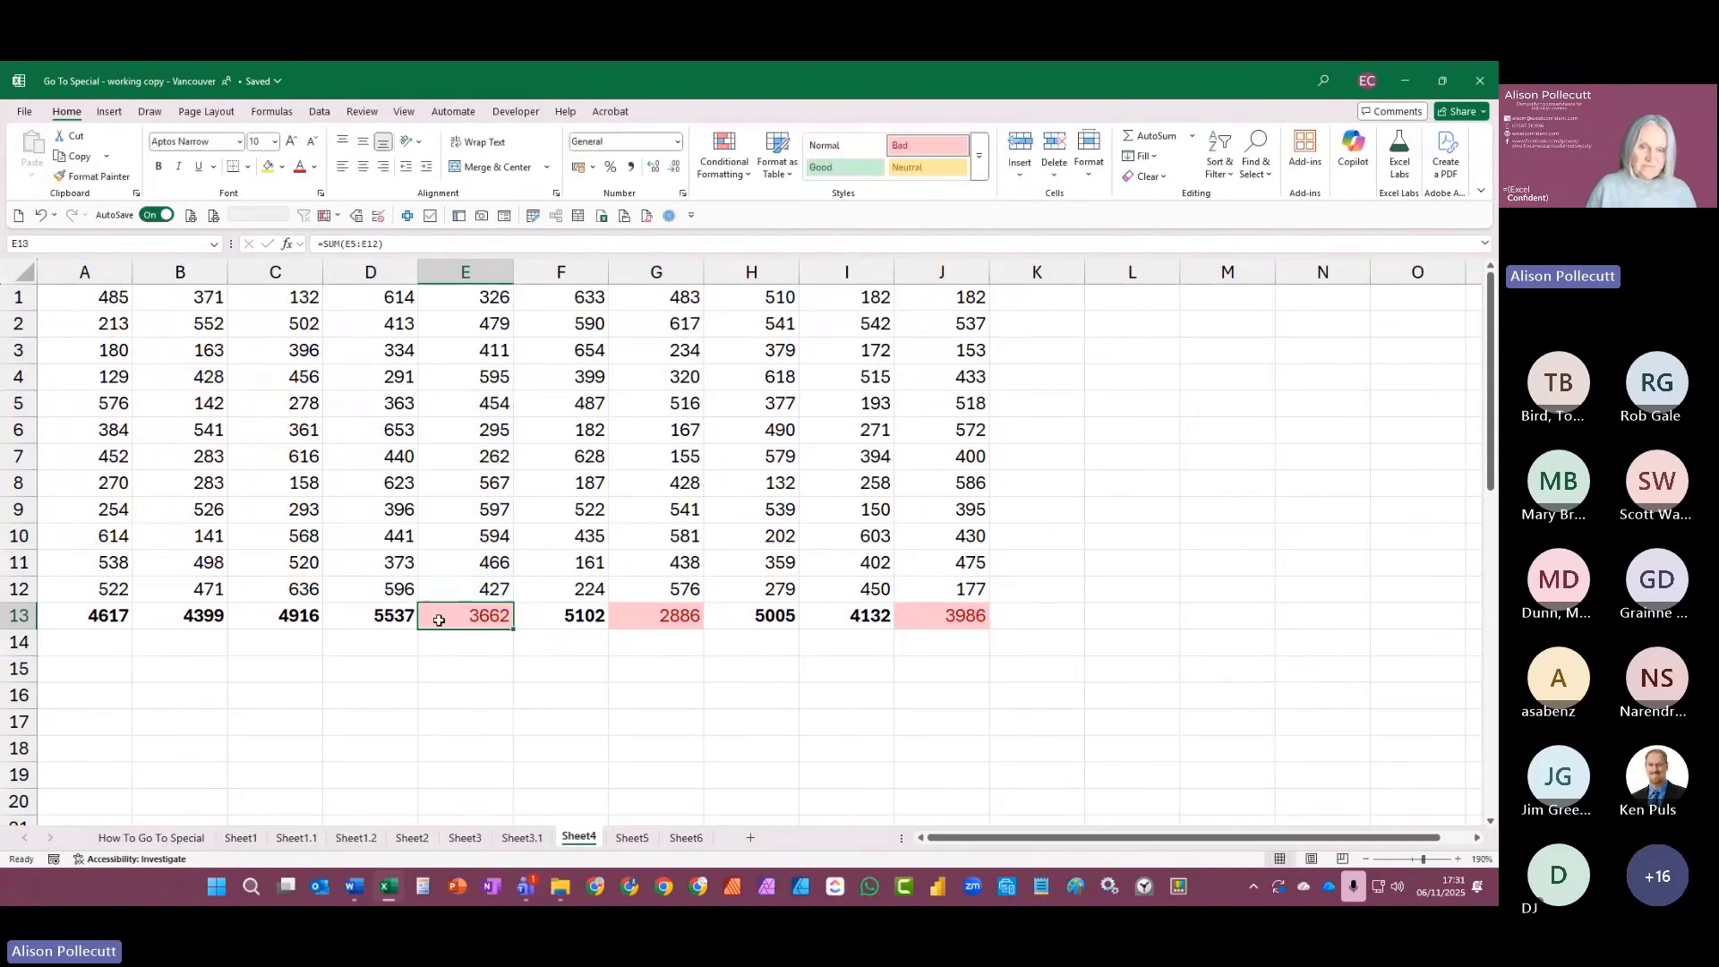
key(Right)
key(Right)
key(F2)
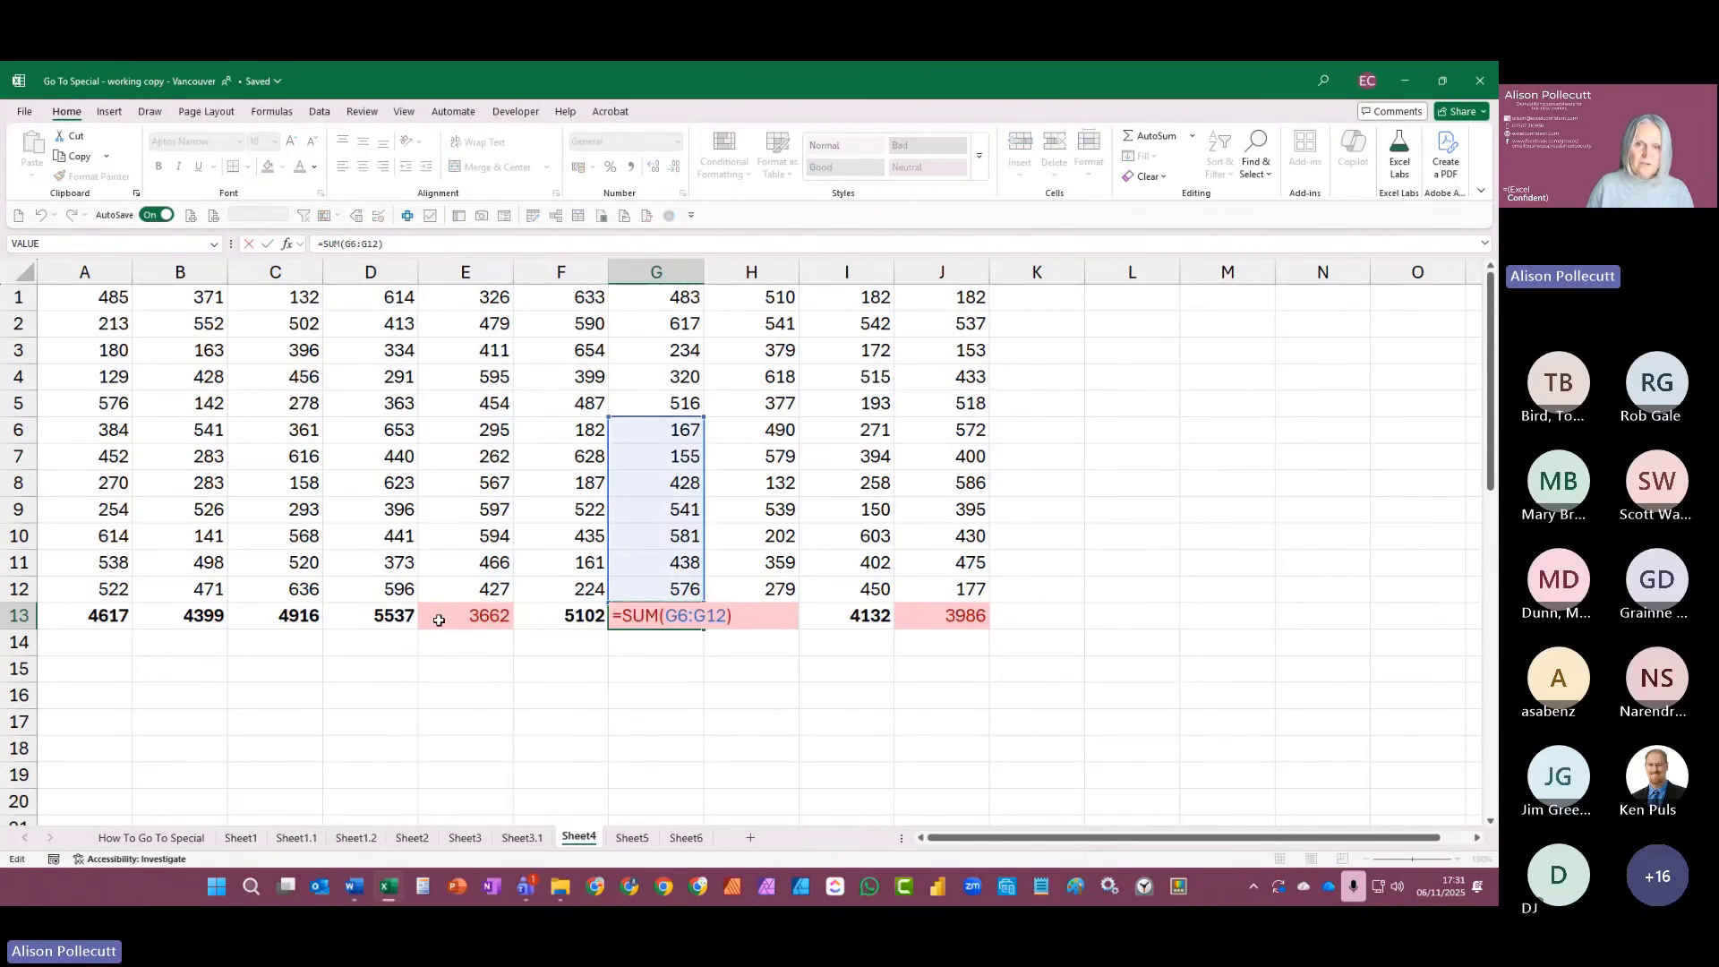
key(Escape)
key(Right)
key(Right)
key(Right)
key(F2)
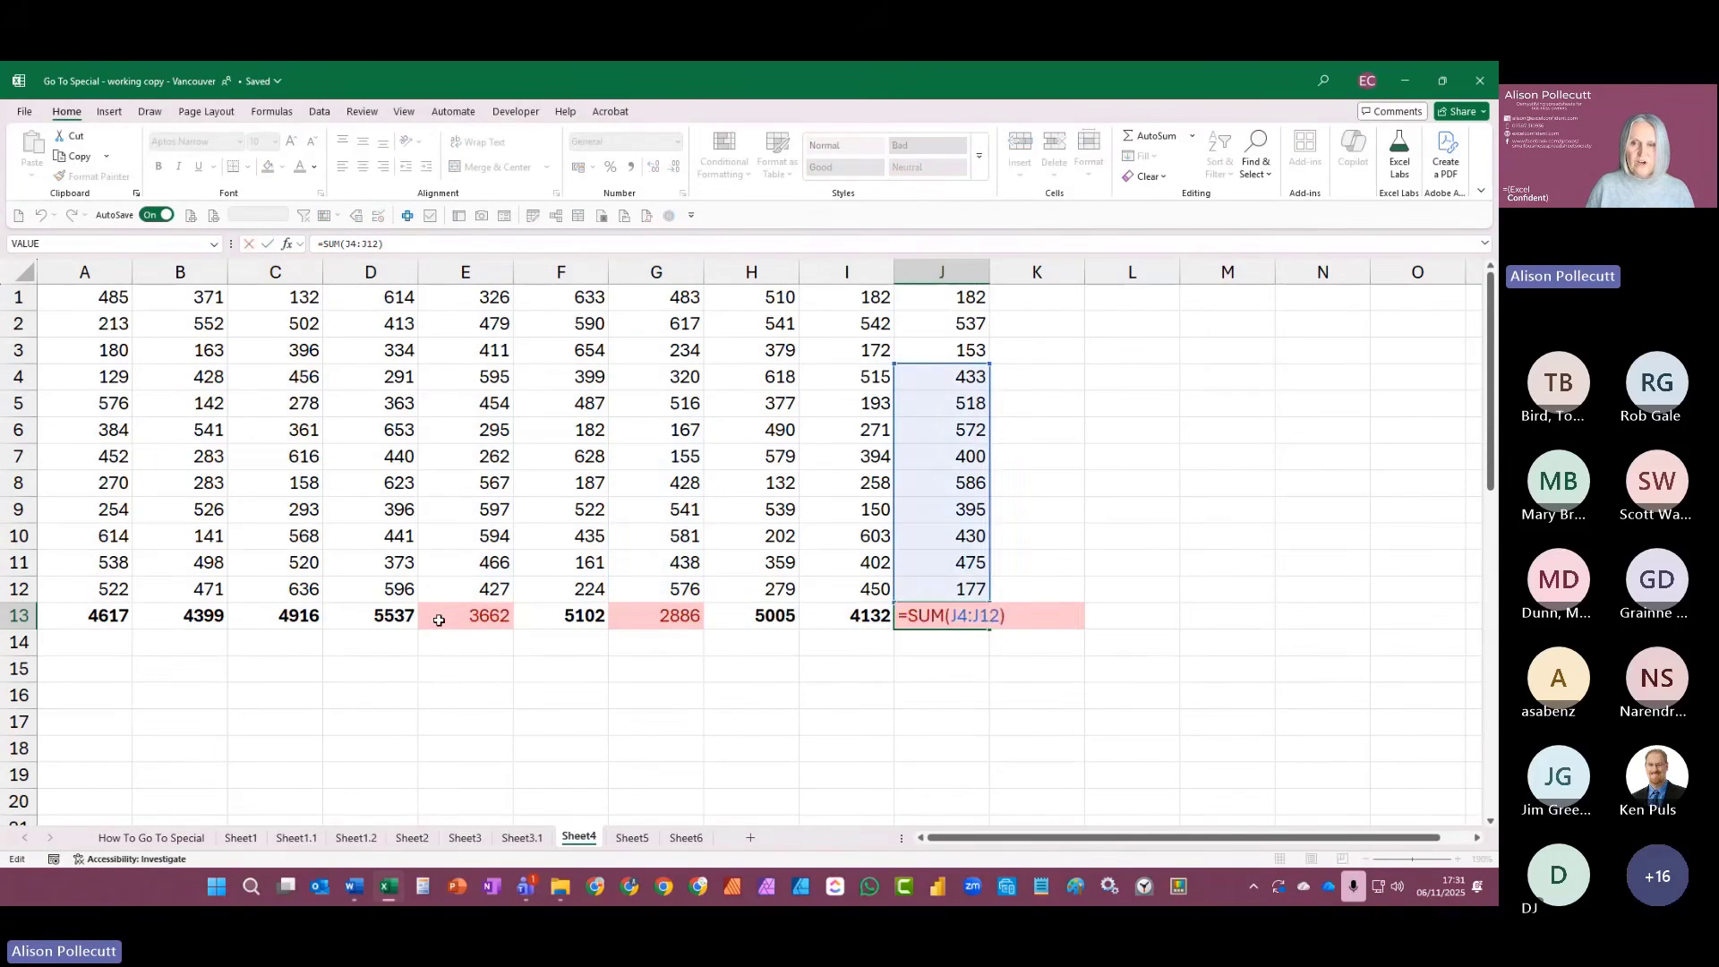
key(Escape)
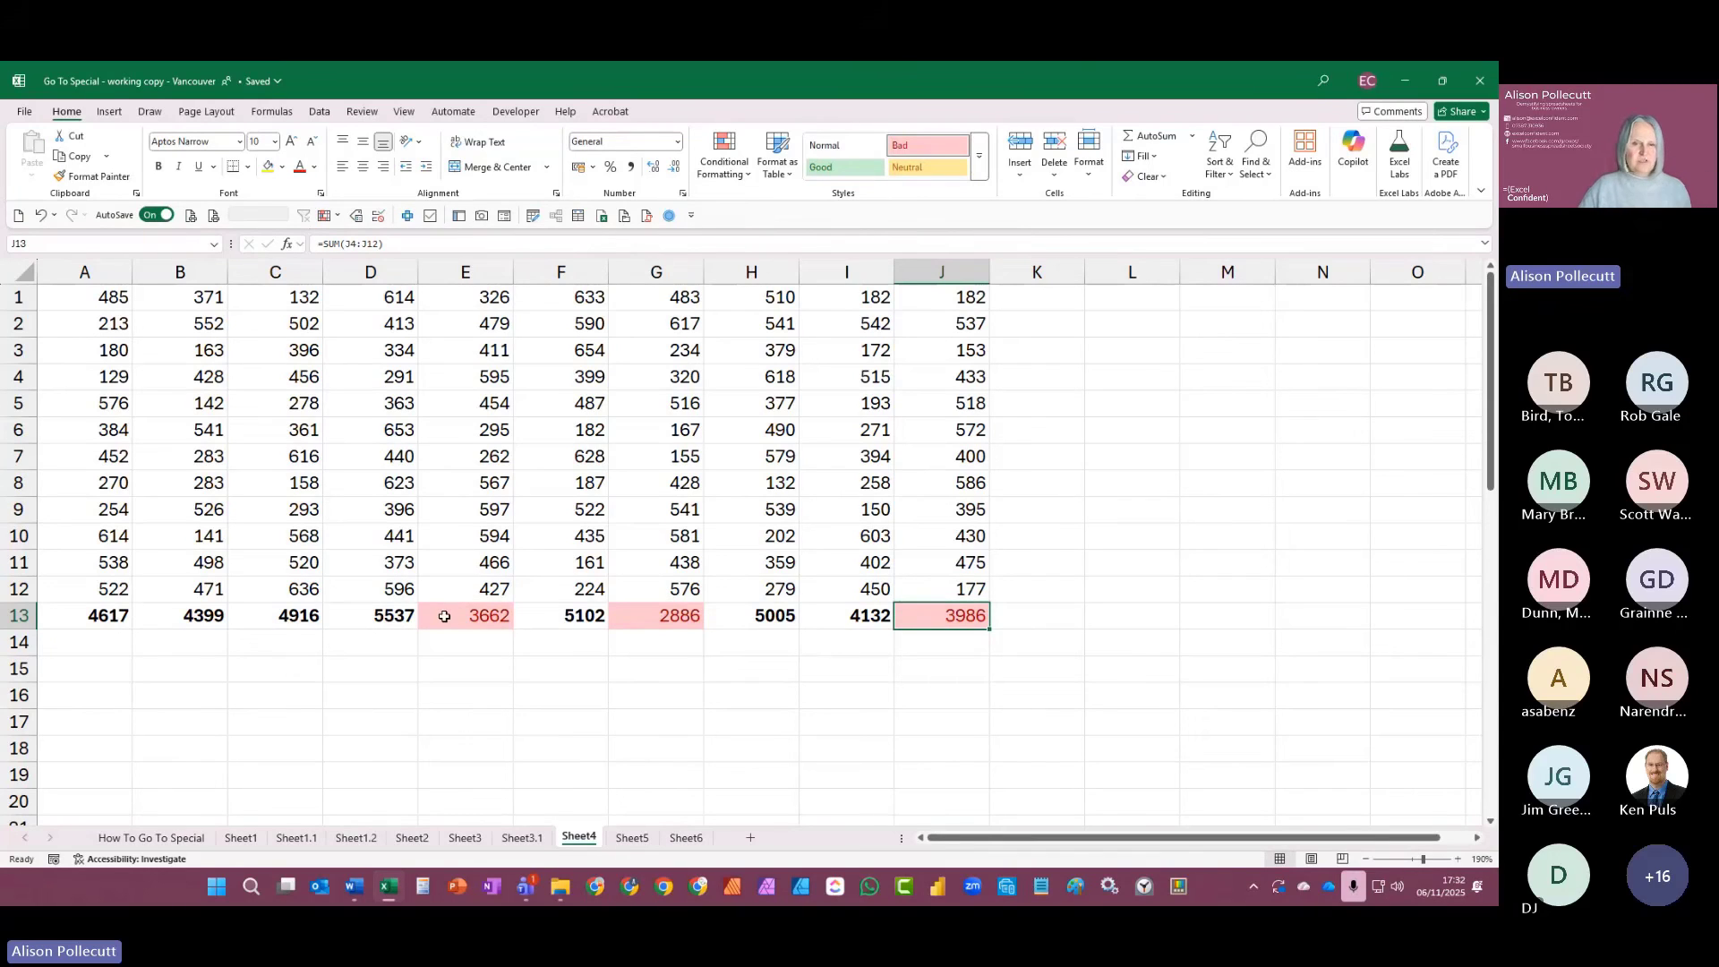
Step: Copy the total formula from D13 and paste it across E13:J13
click(394, 618)
key(ctrl+c)
key(Right)
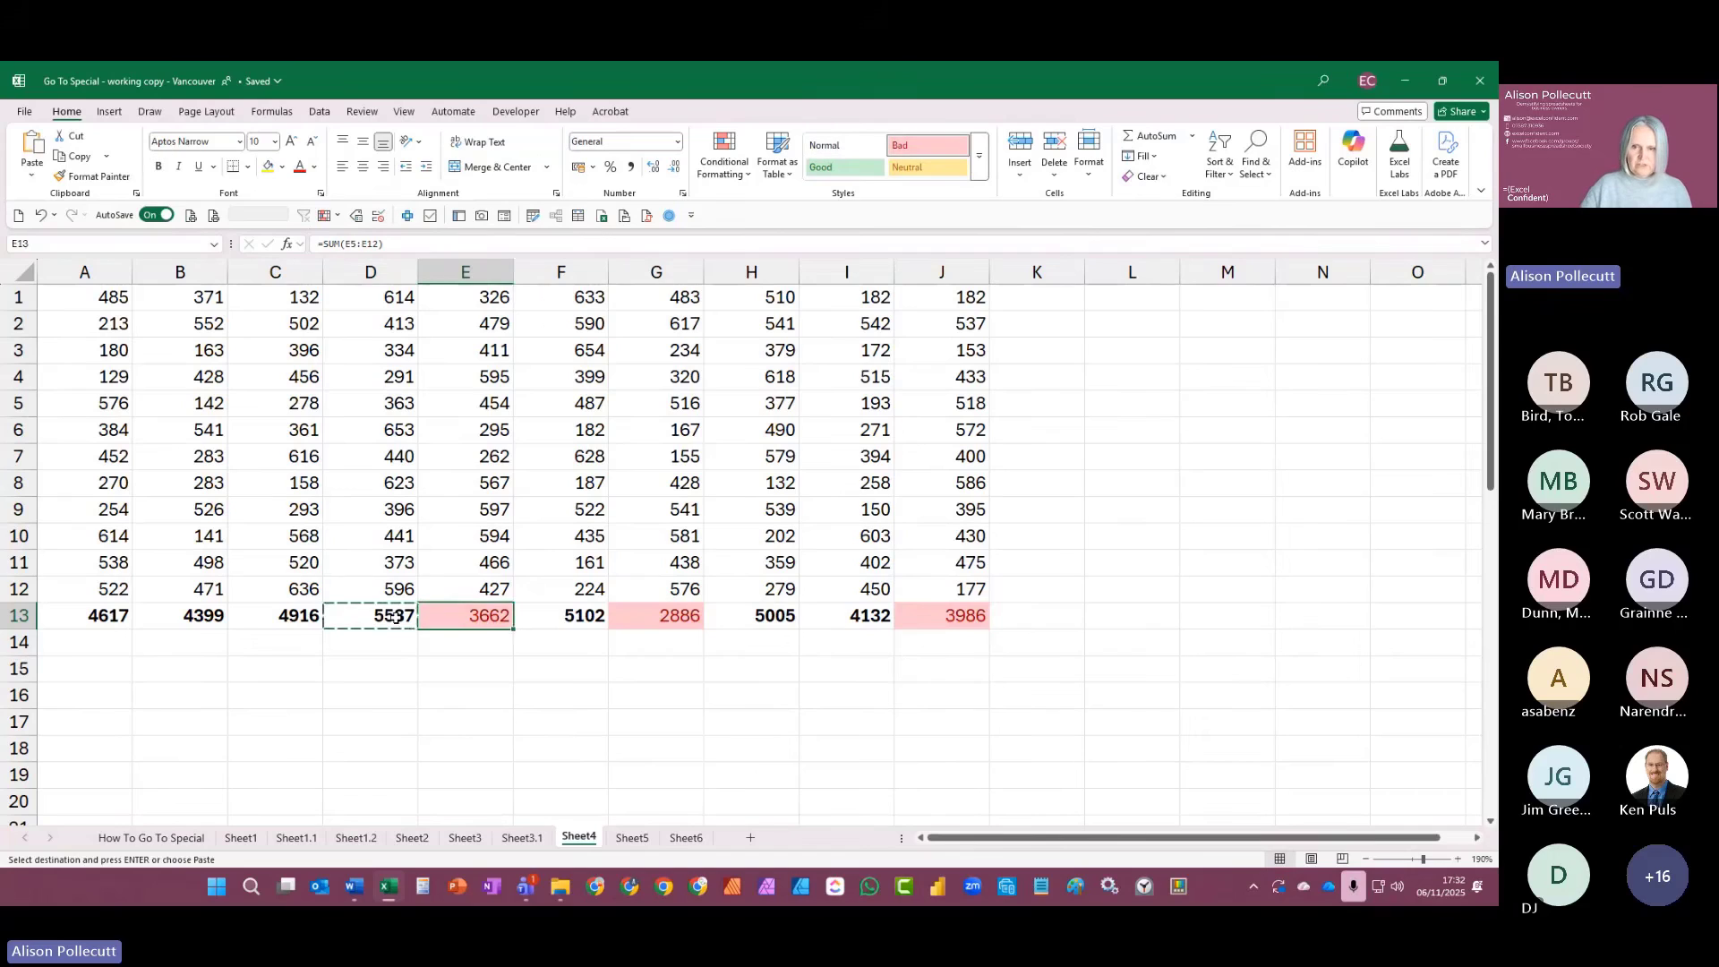
shift+click(921, 619)
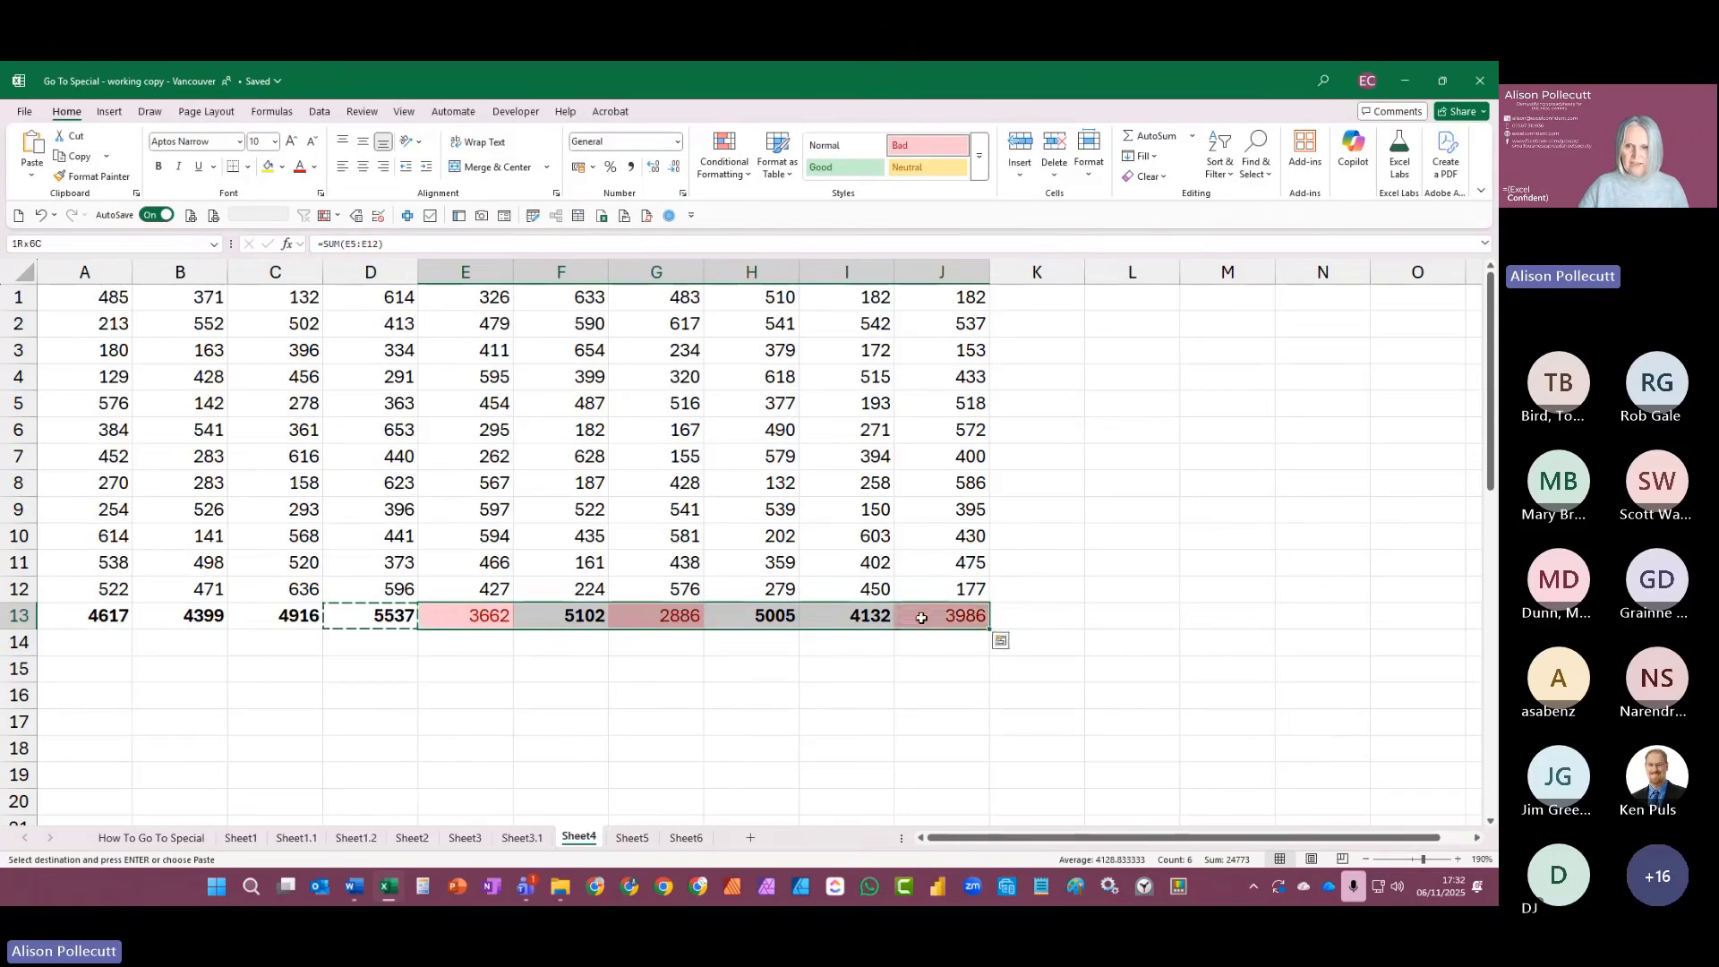
key(ctrl+v)
key(Escape)
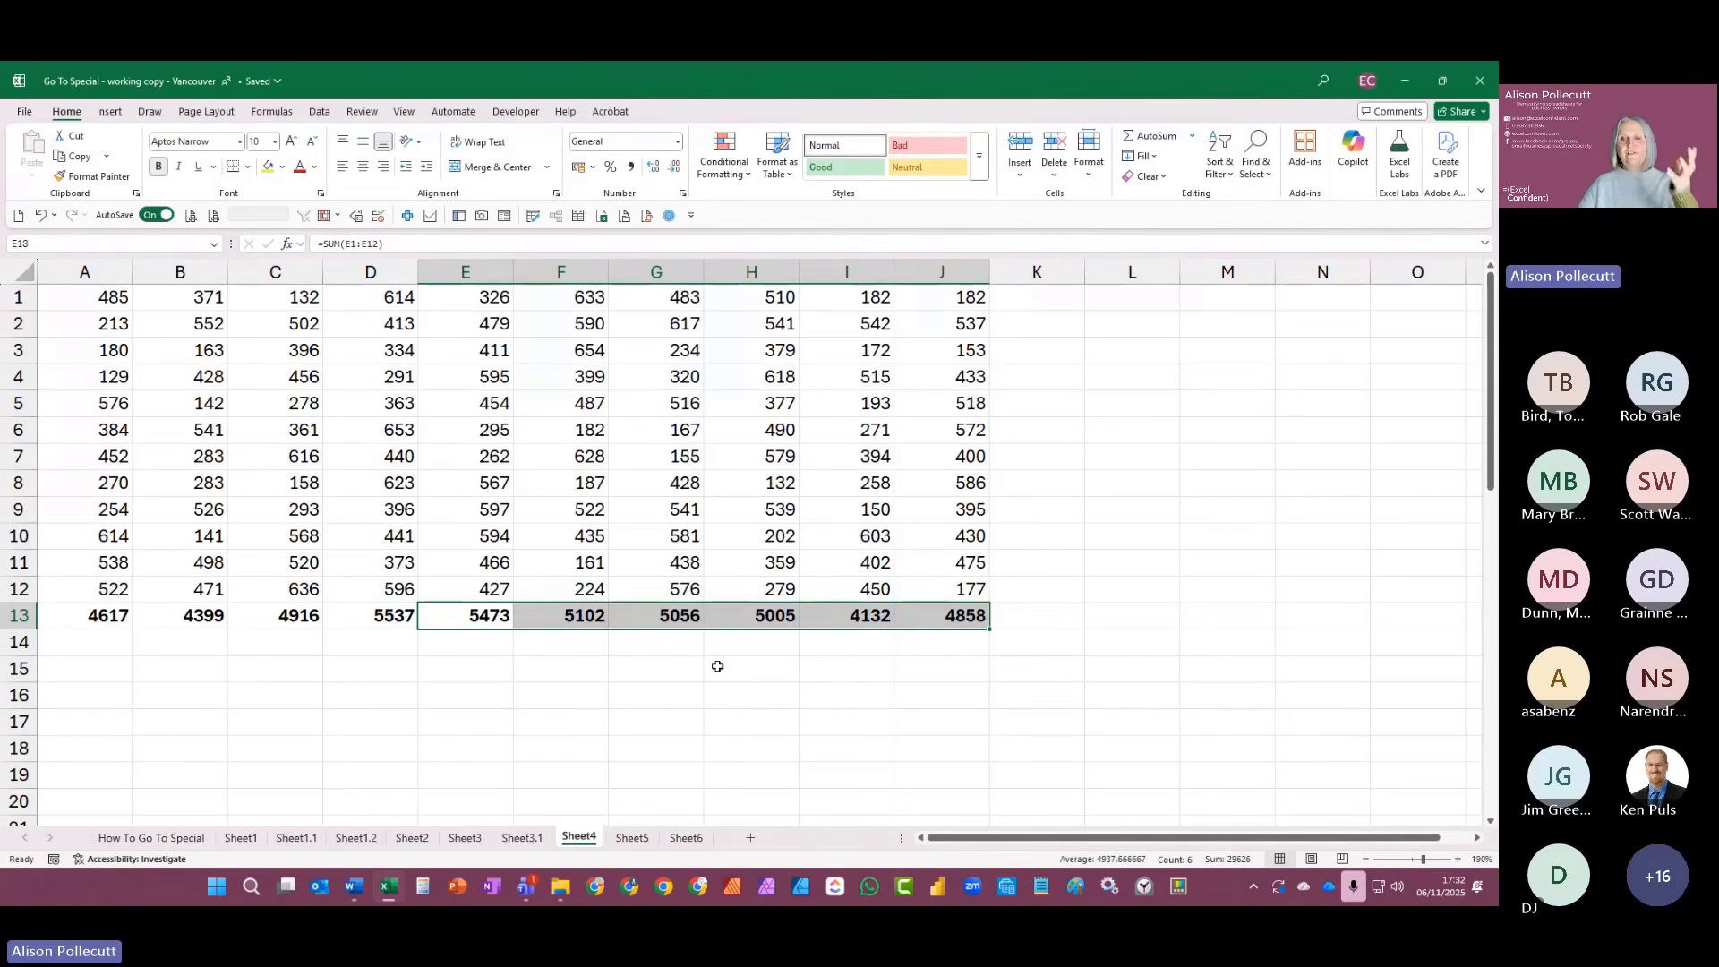
Step: Examine the AVERAGE formula in K22 of the lower data block and the range it covers
scroll(730, 639, down, 1)
scroll(729, 640, down, 5)
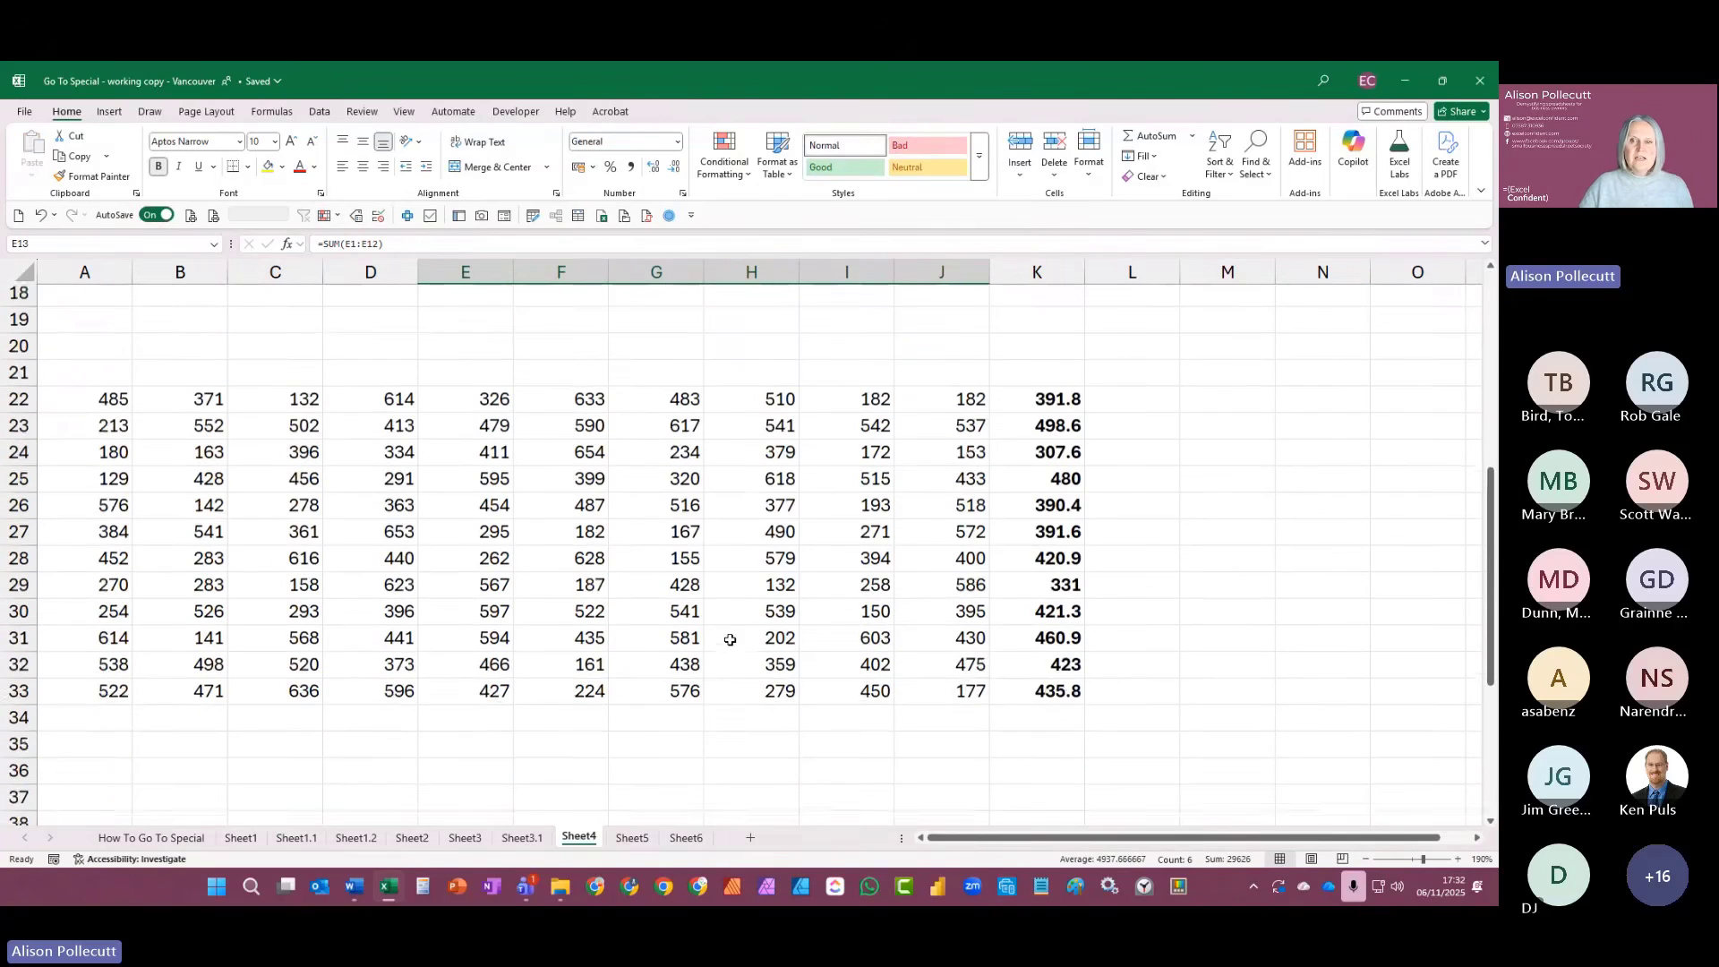
click(1037, 385)
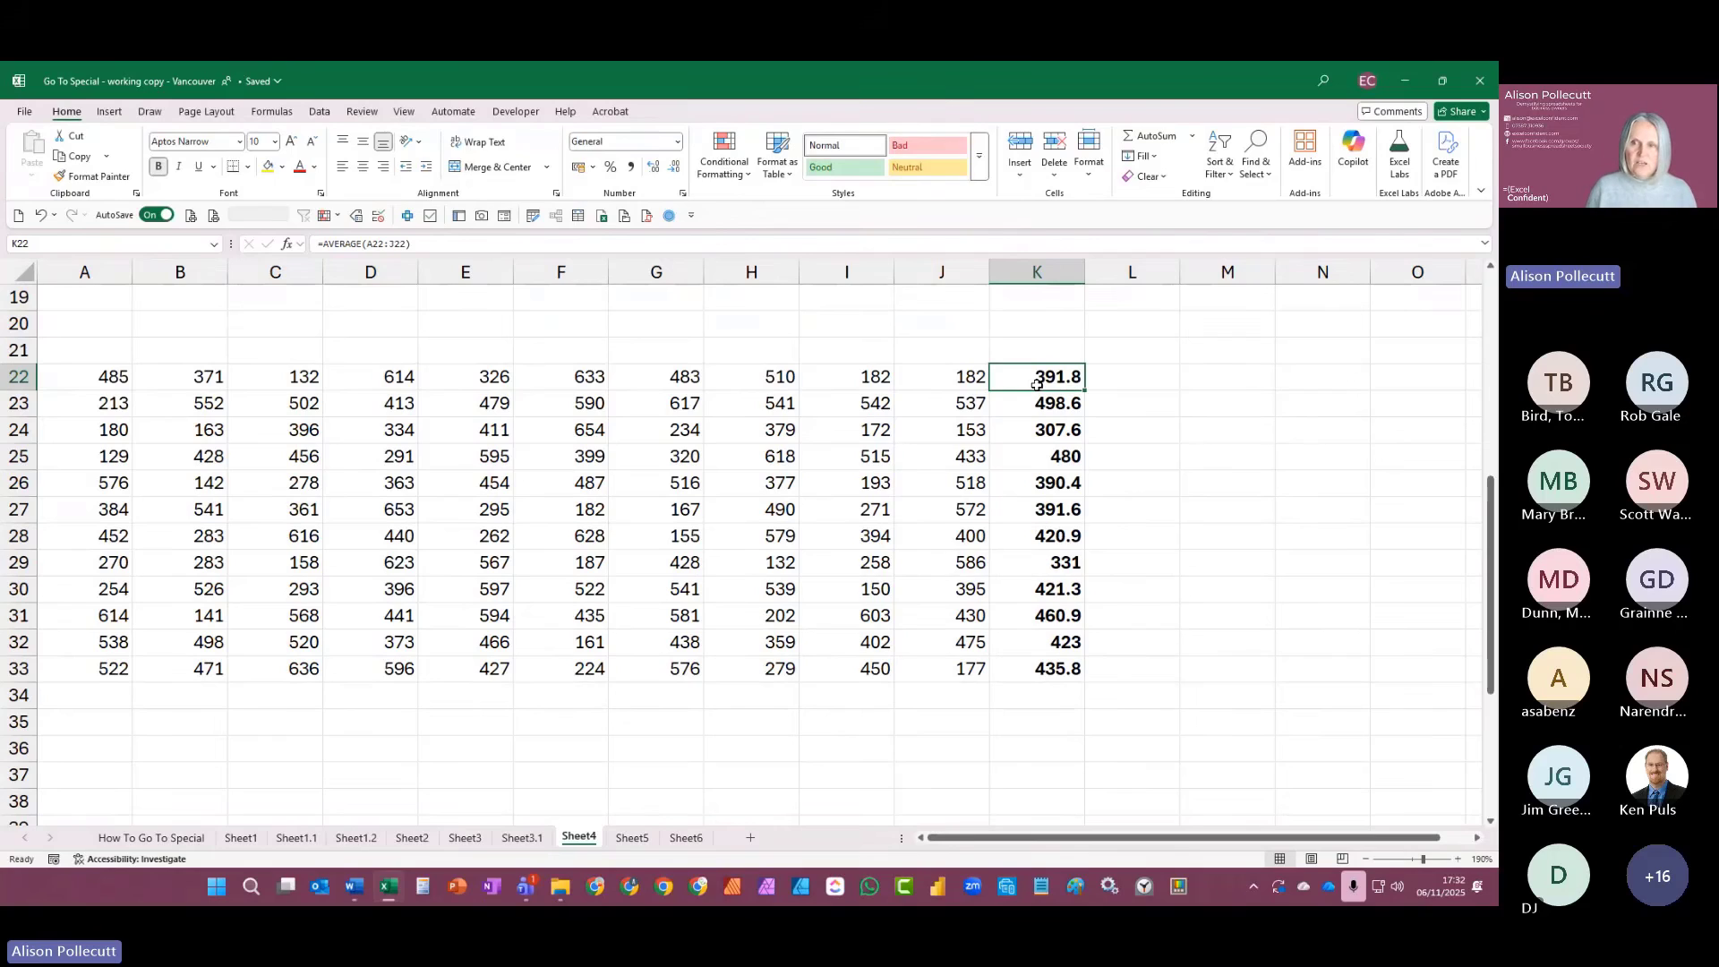
double_click(1036, 384)
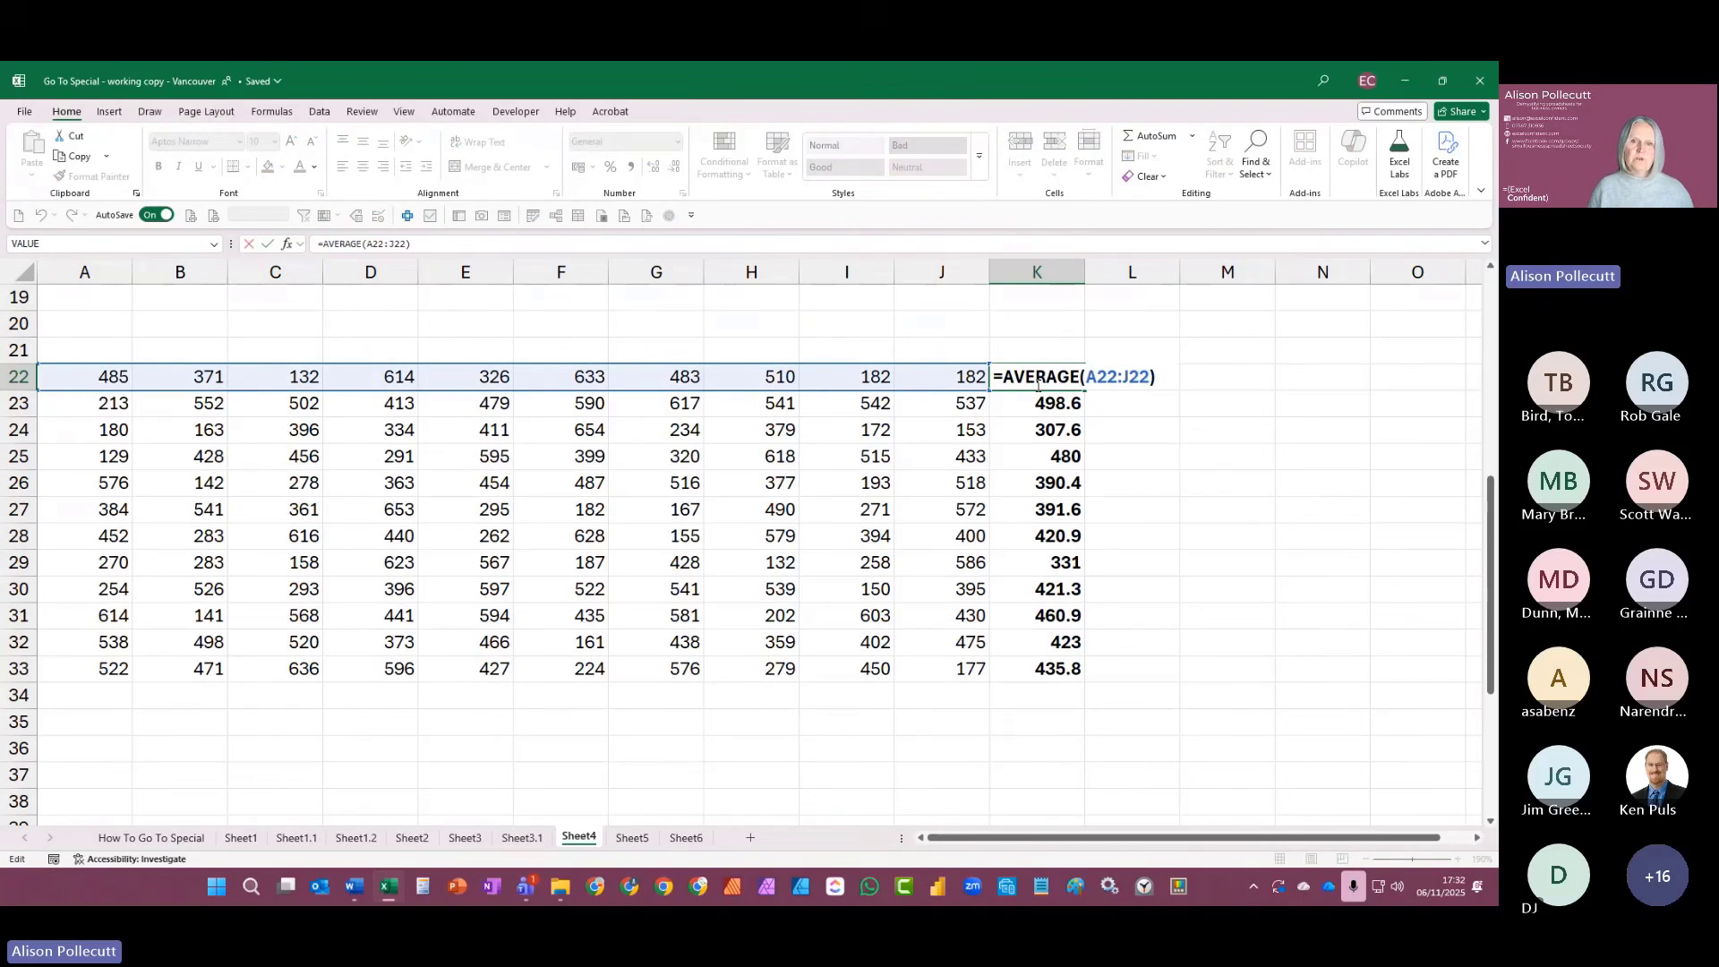
key(Return)
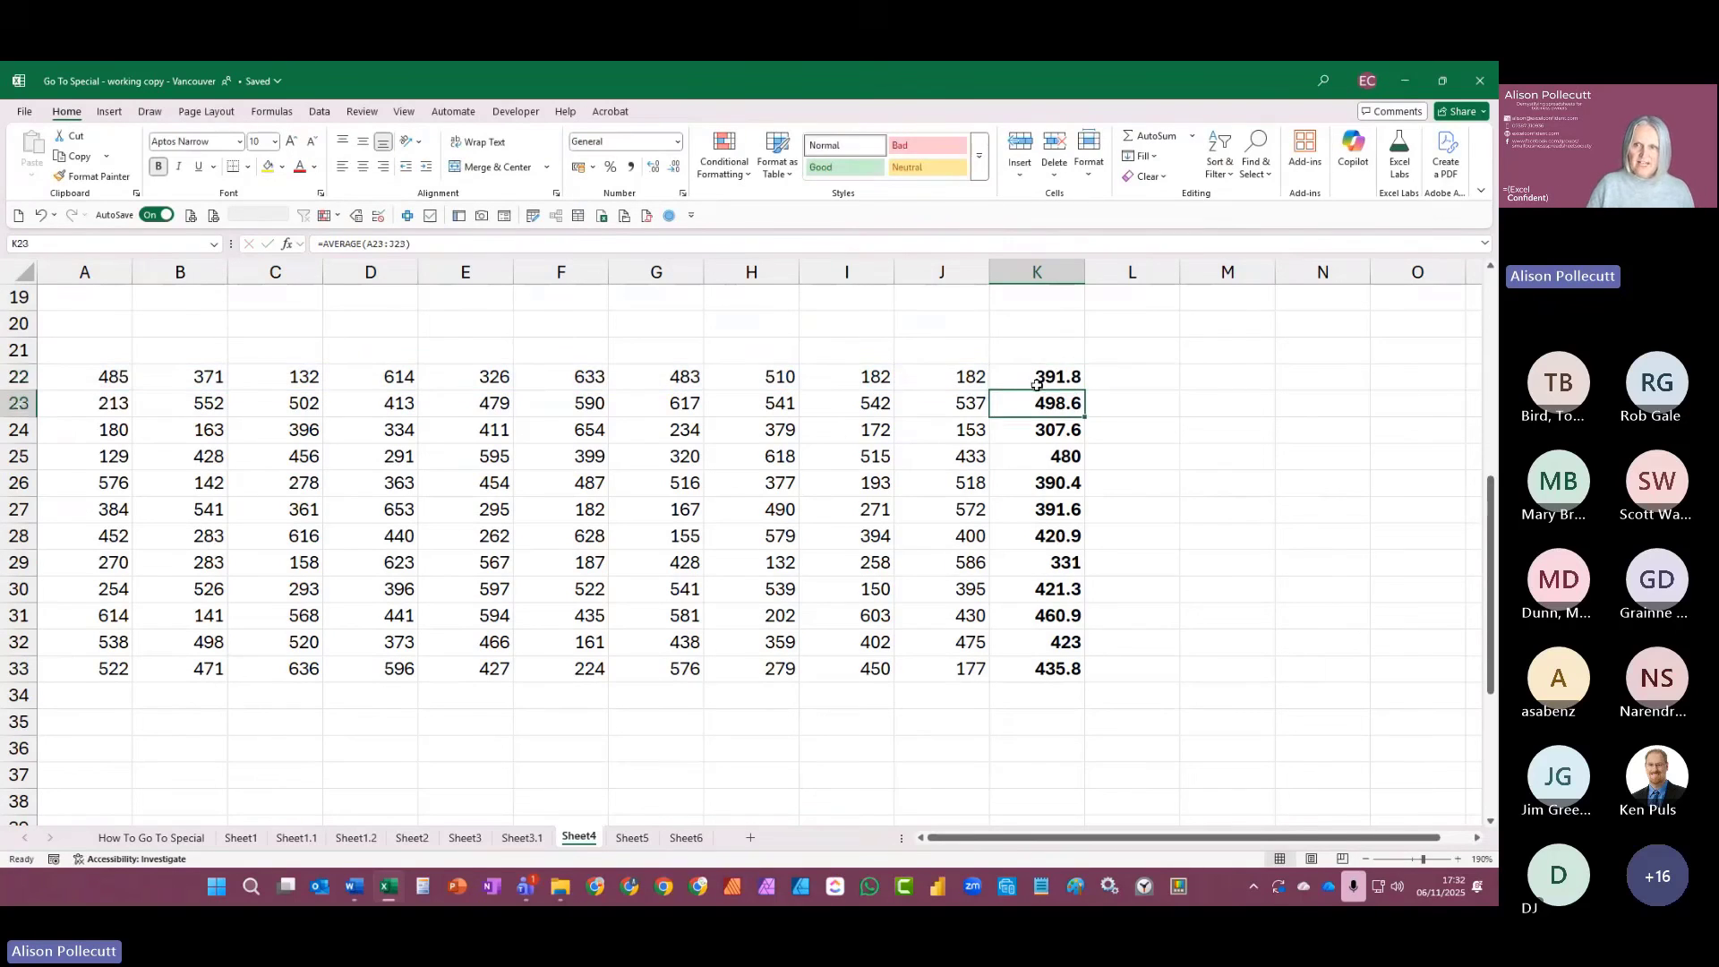
Step: In the row averages K22:K33, select the column differences with Go To Special
click(1036, 385)
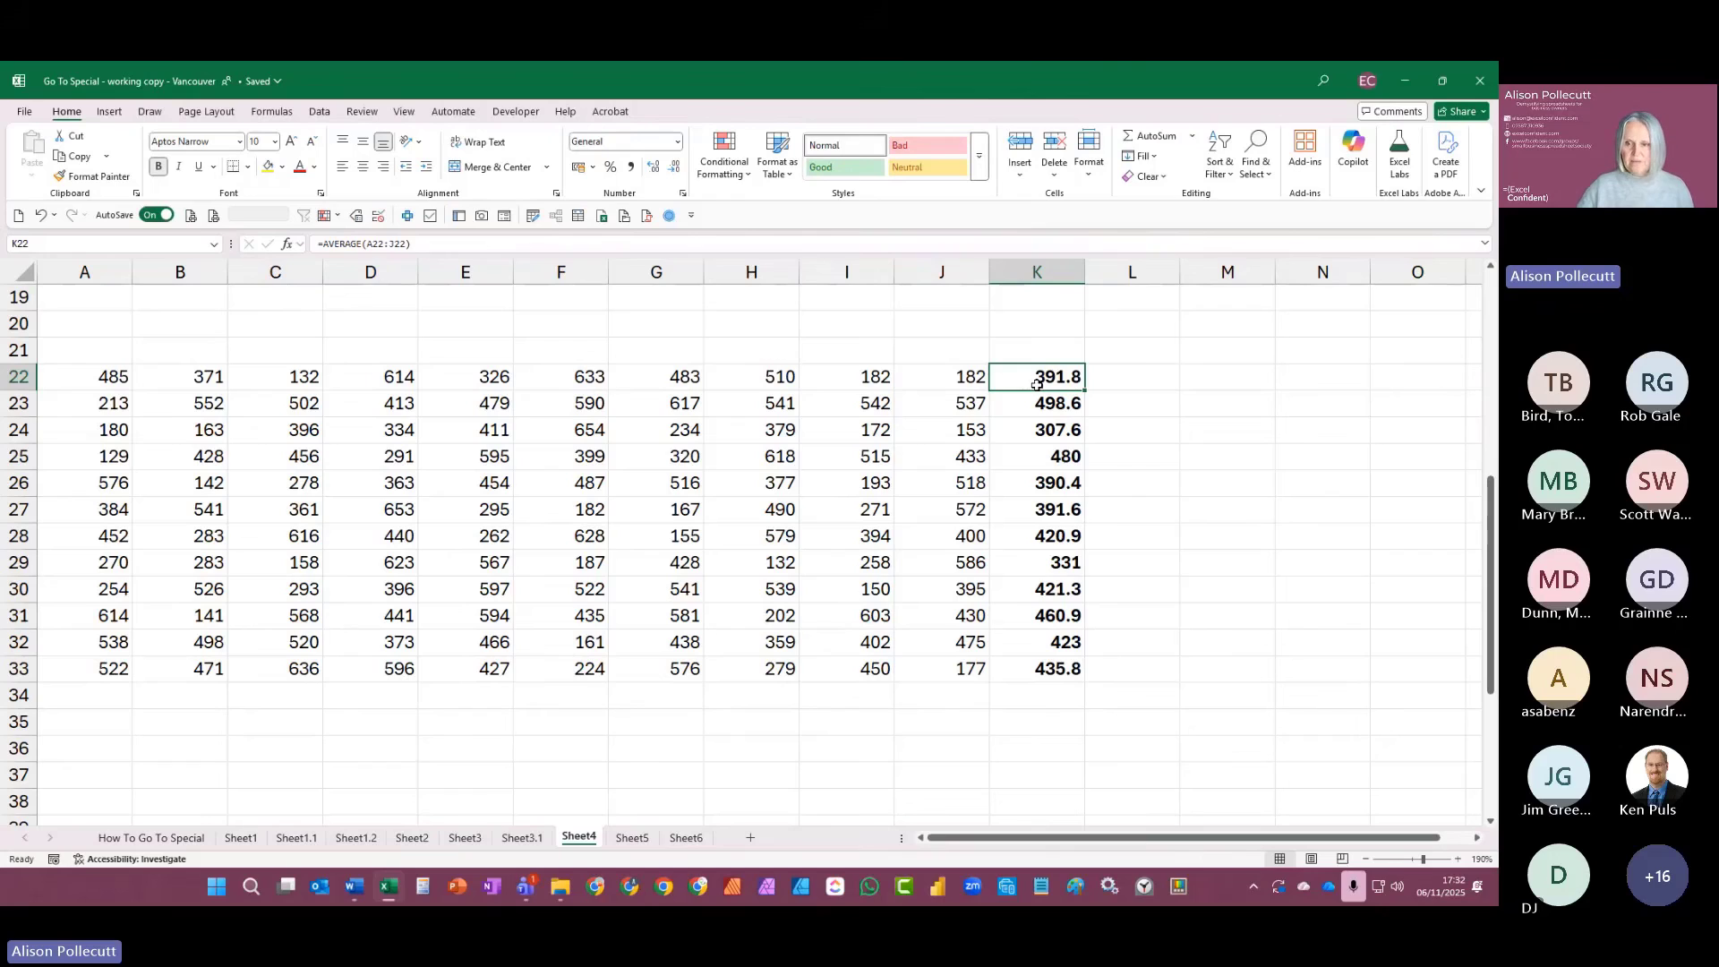
drag(1037, 384, 1038, 669)
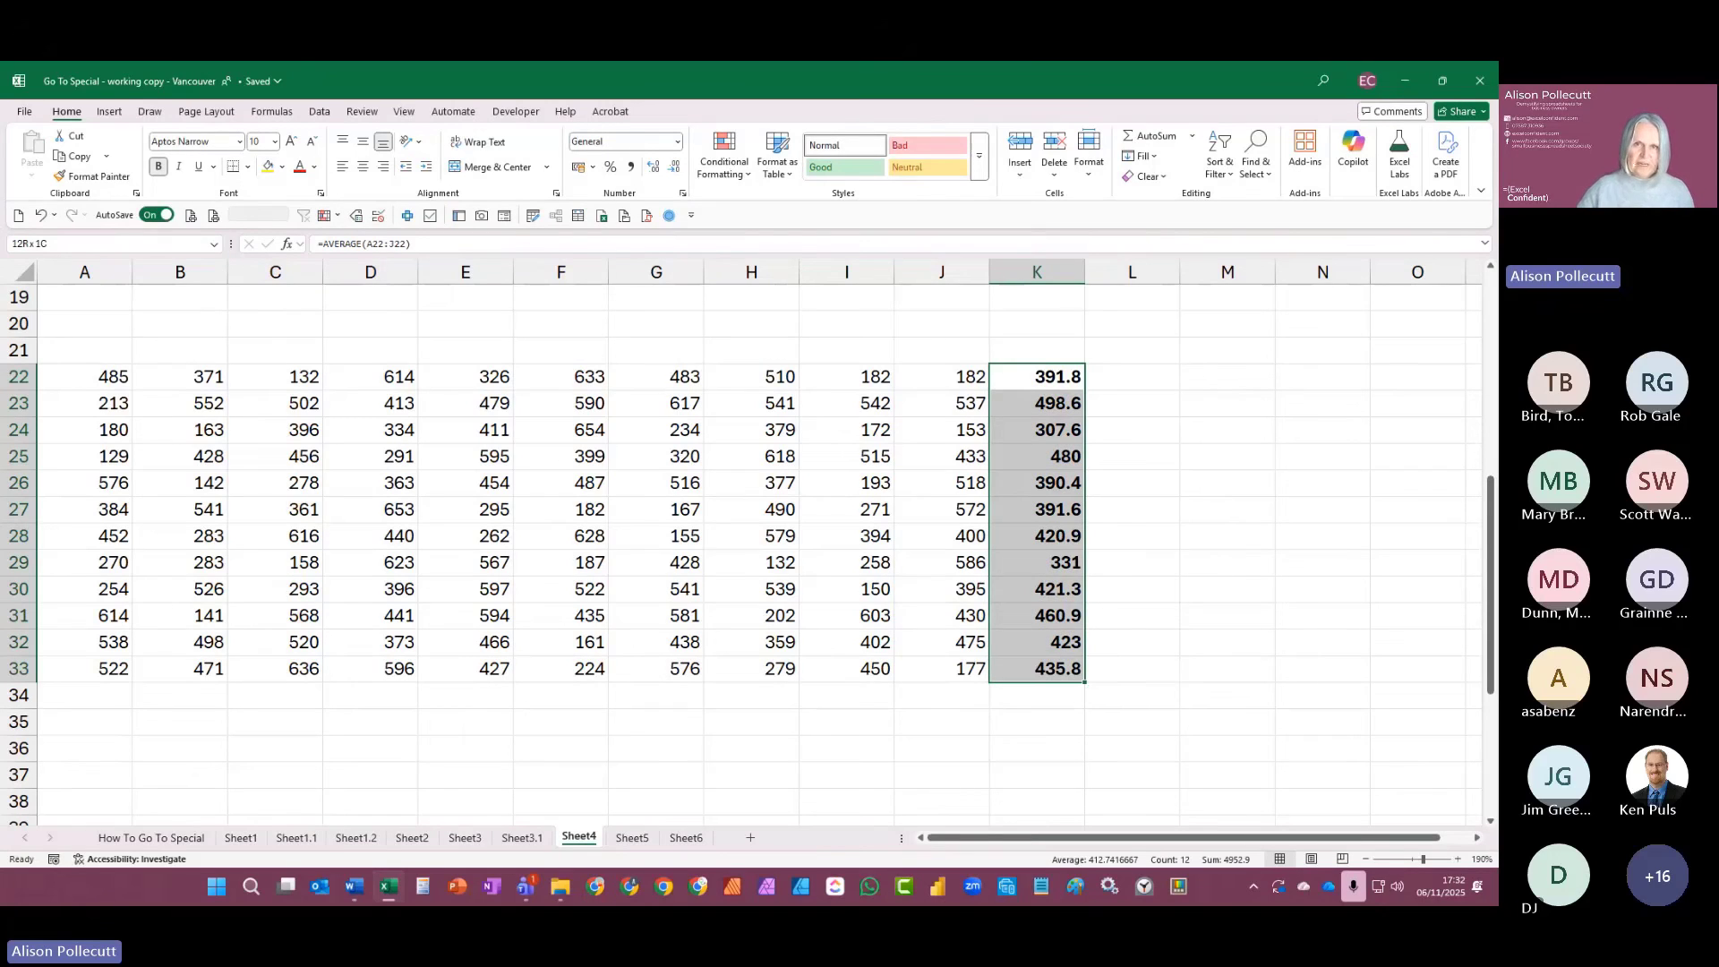
click(669, 216)
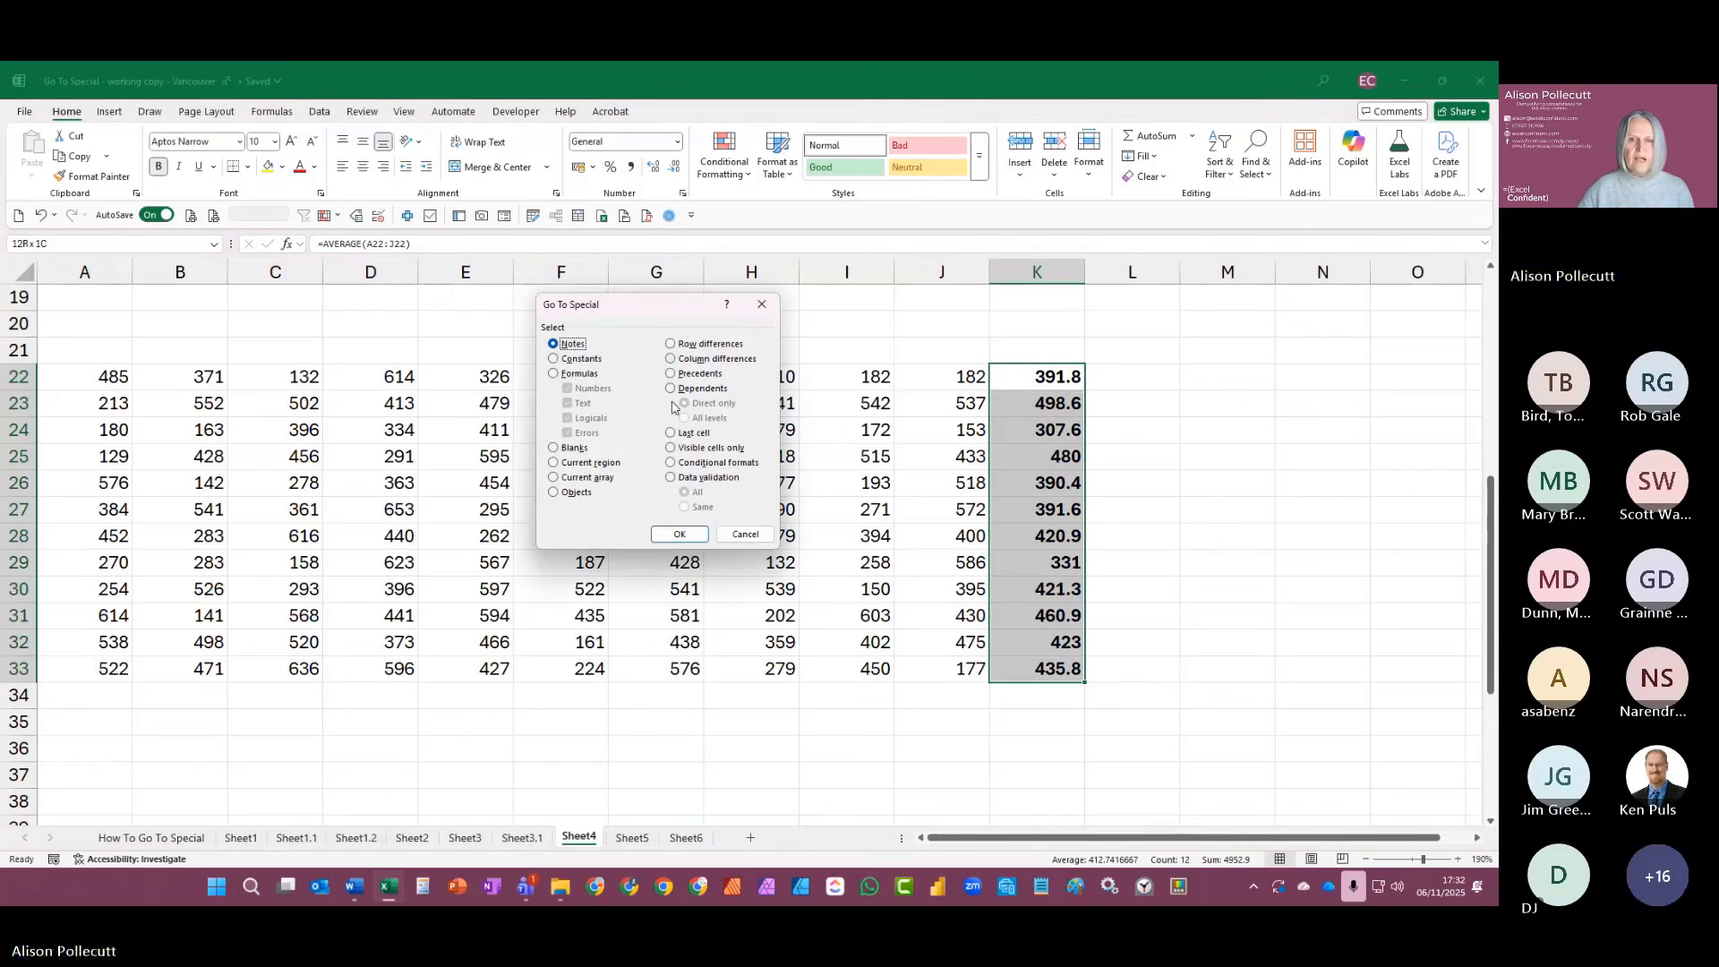
click(700, 359)
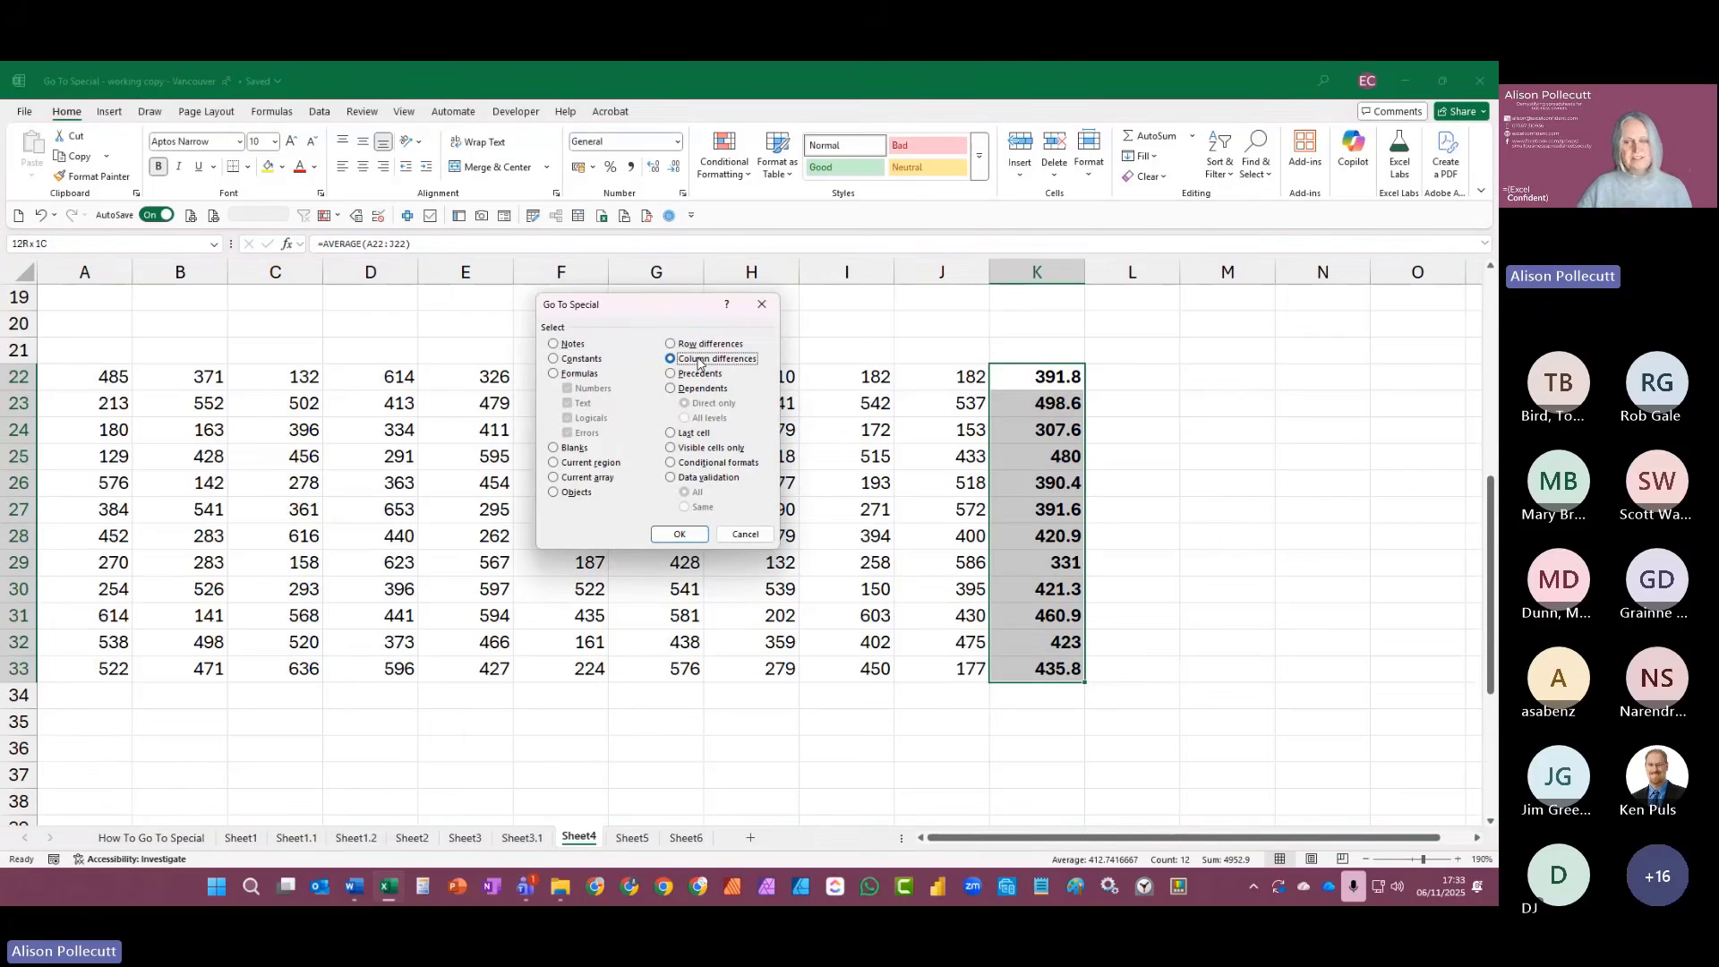
click(677, 535)
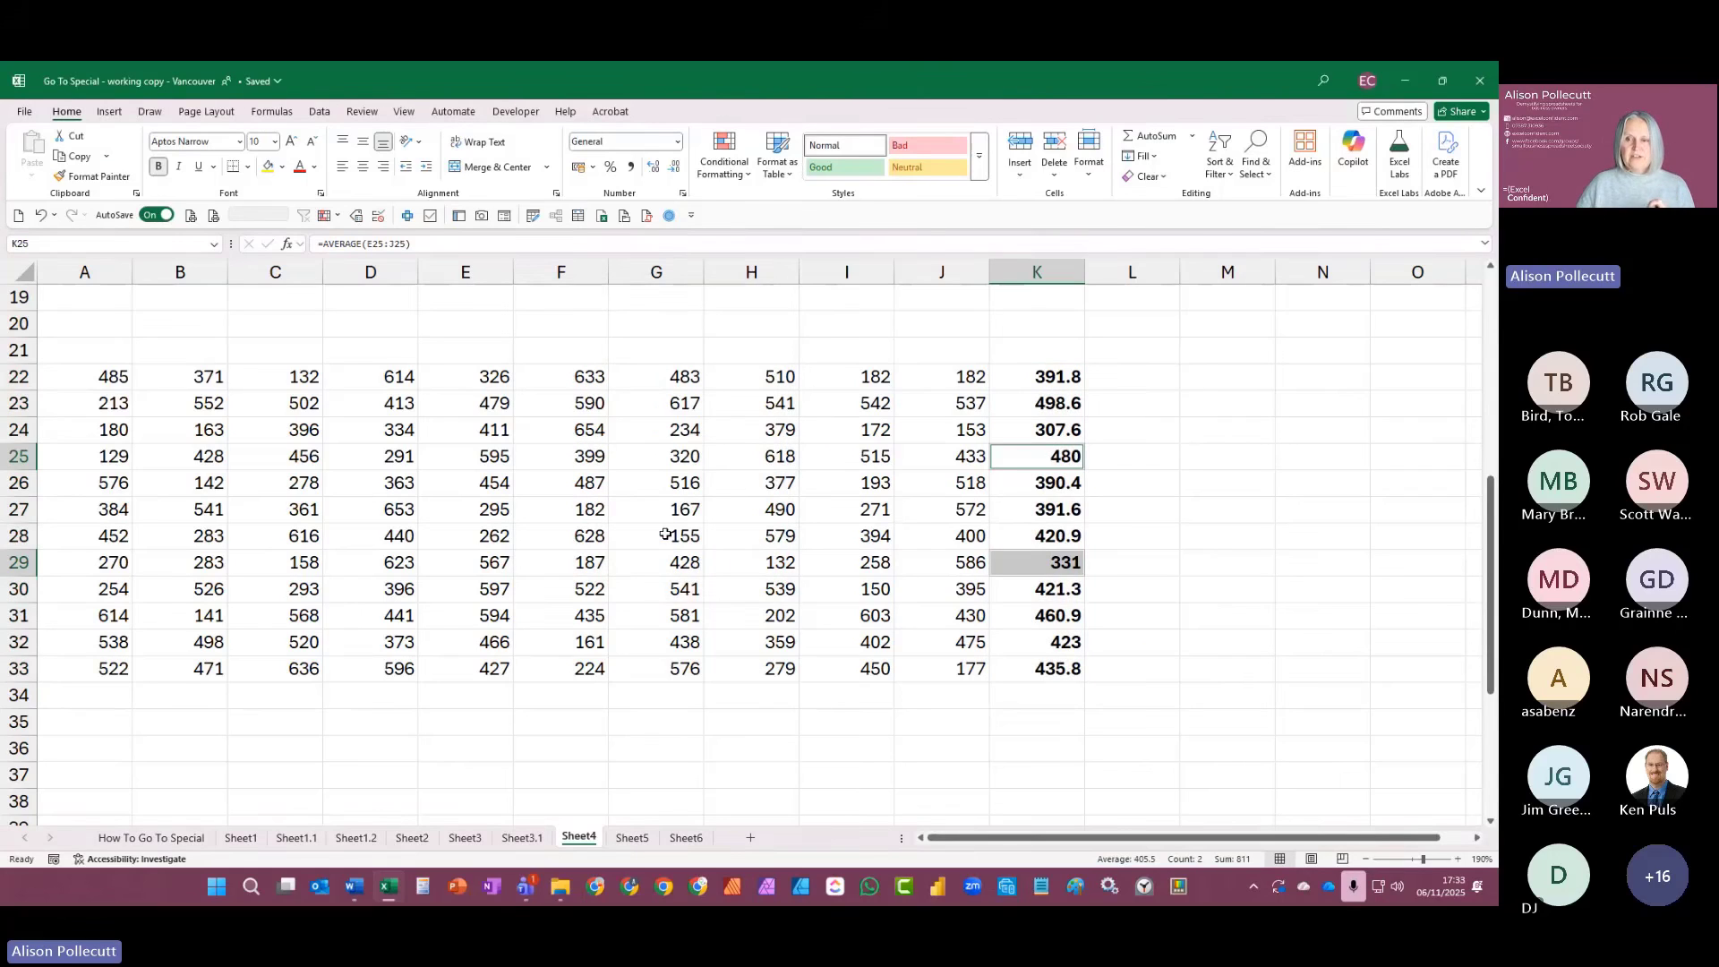
Step: Apply the Bad cell style to the selected differing averages and examine the ranges of the AVERAGE formulas in K25 and K29
click(928, 145)
click(1018, 456)
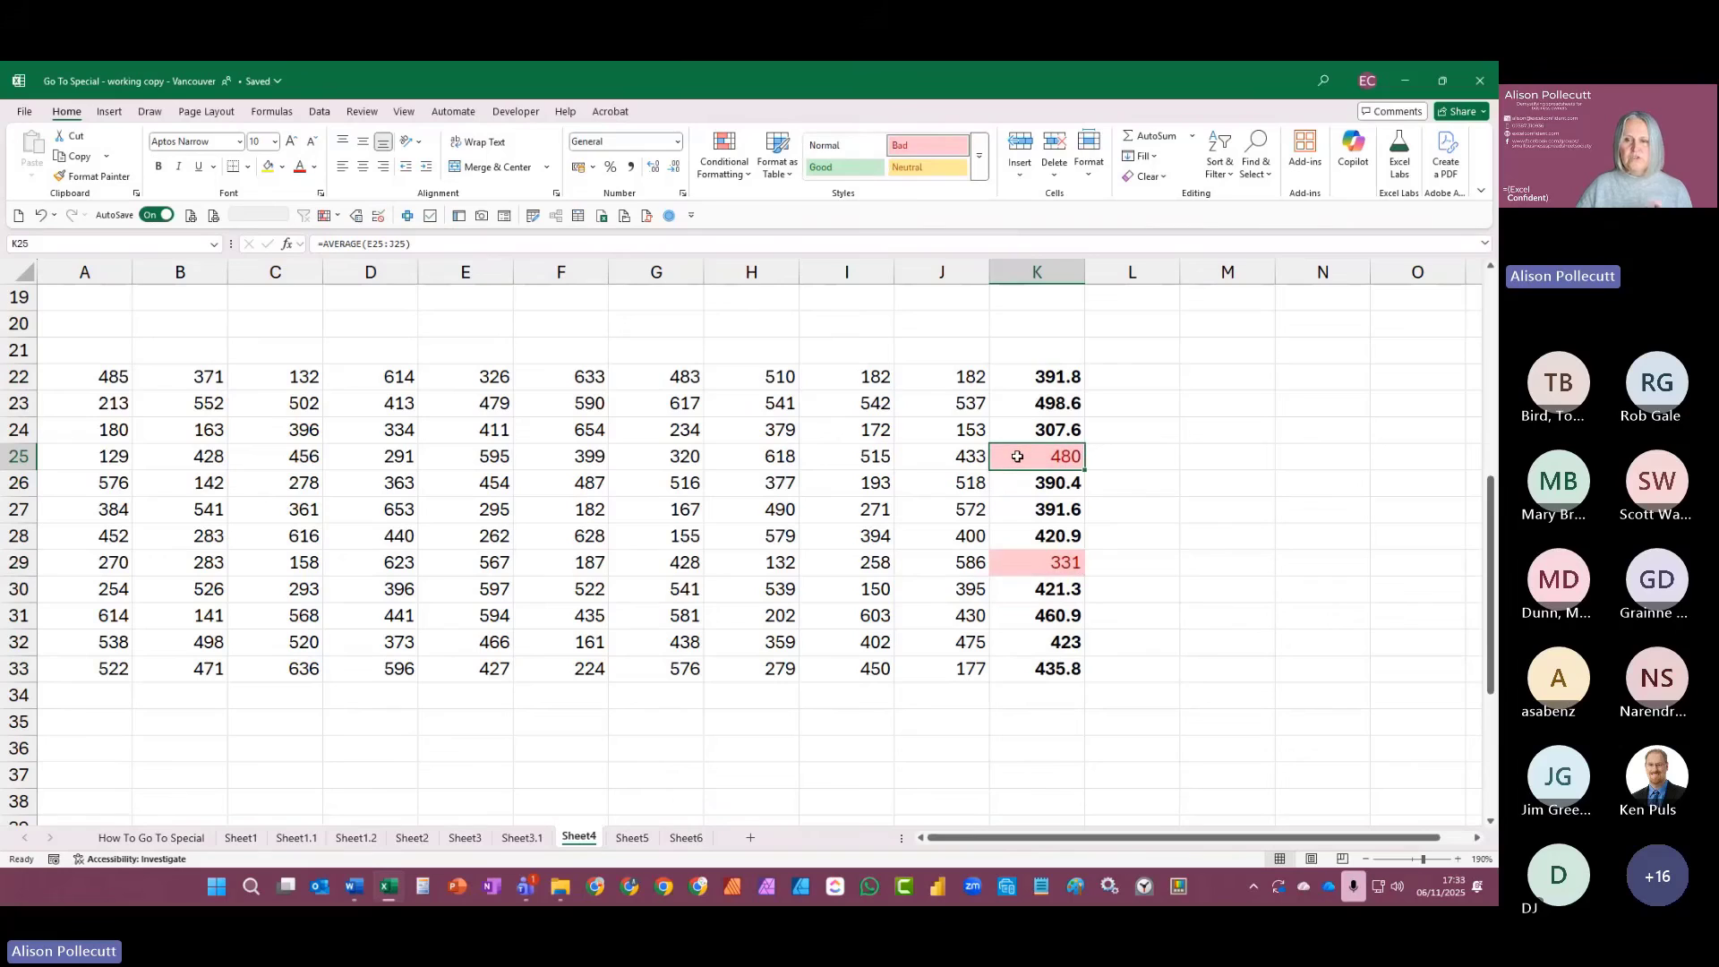
key(F2)
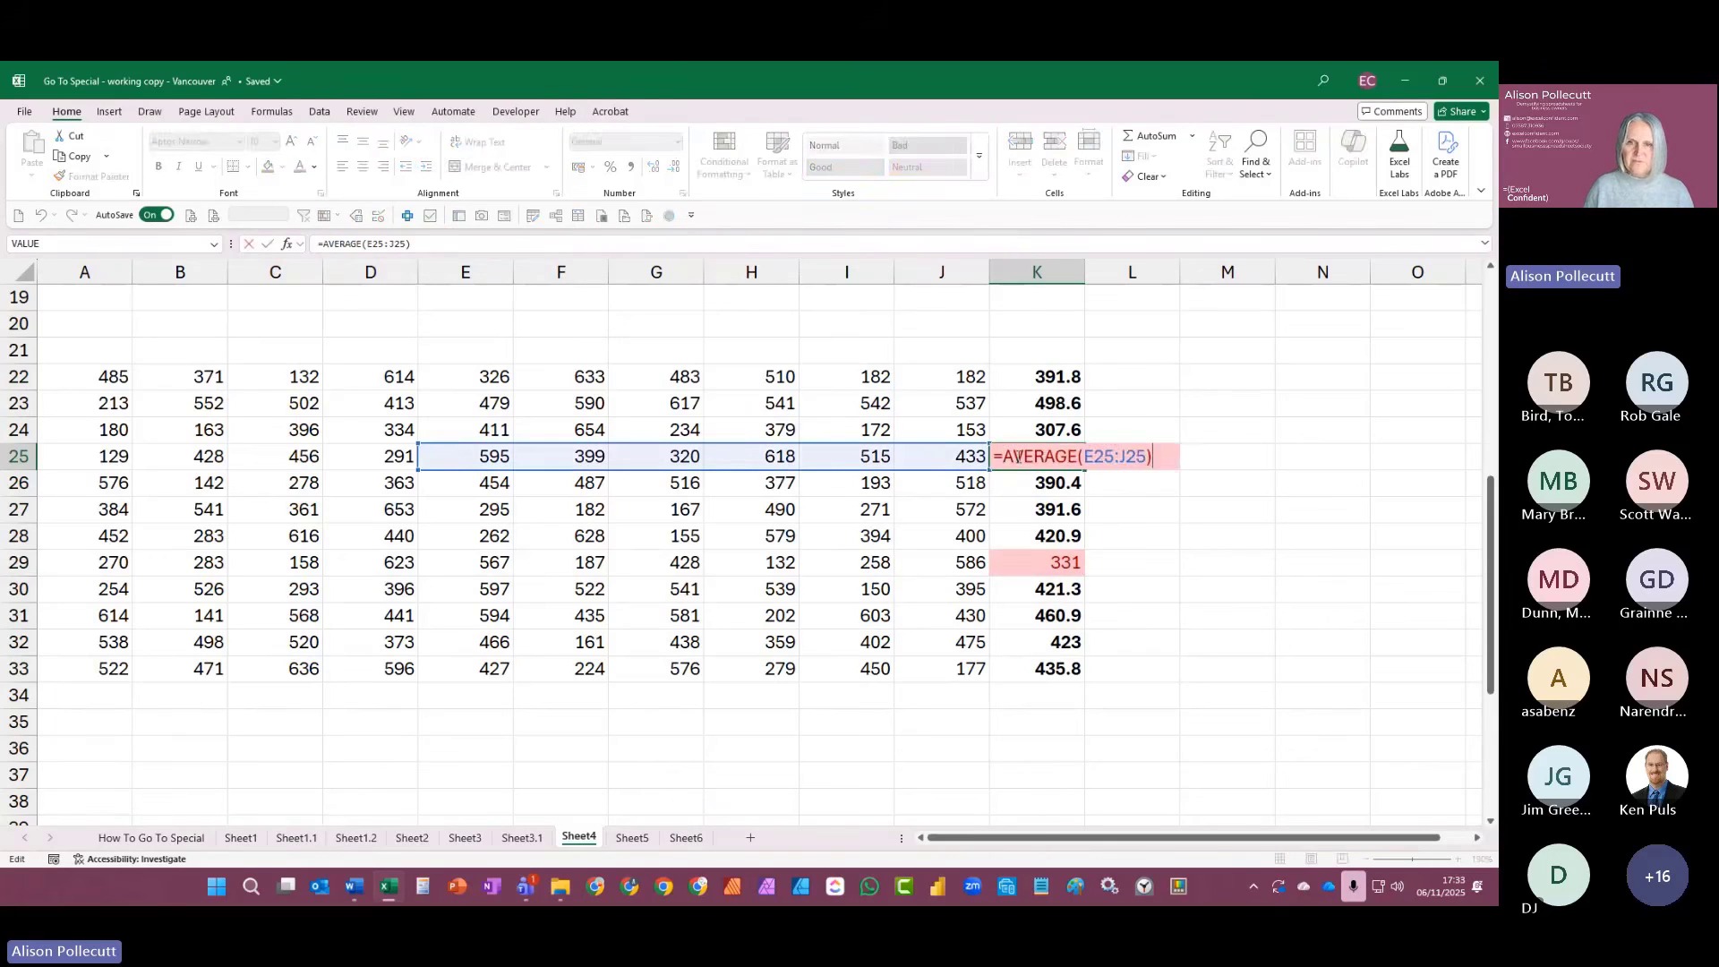
key(Escape)
key(Down)
key(Down)
key(Down)
key(Down)
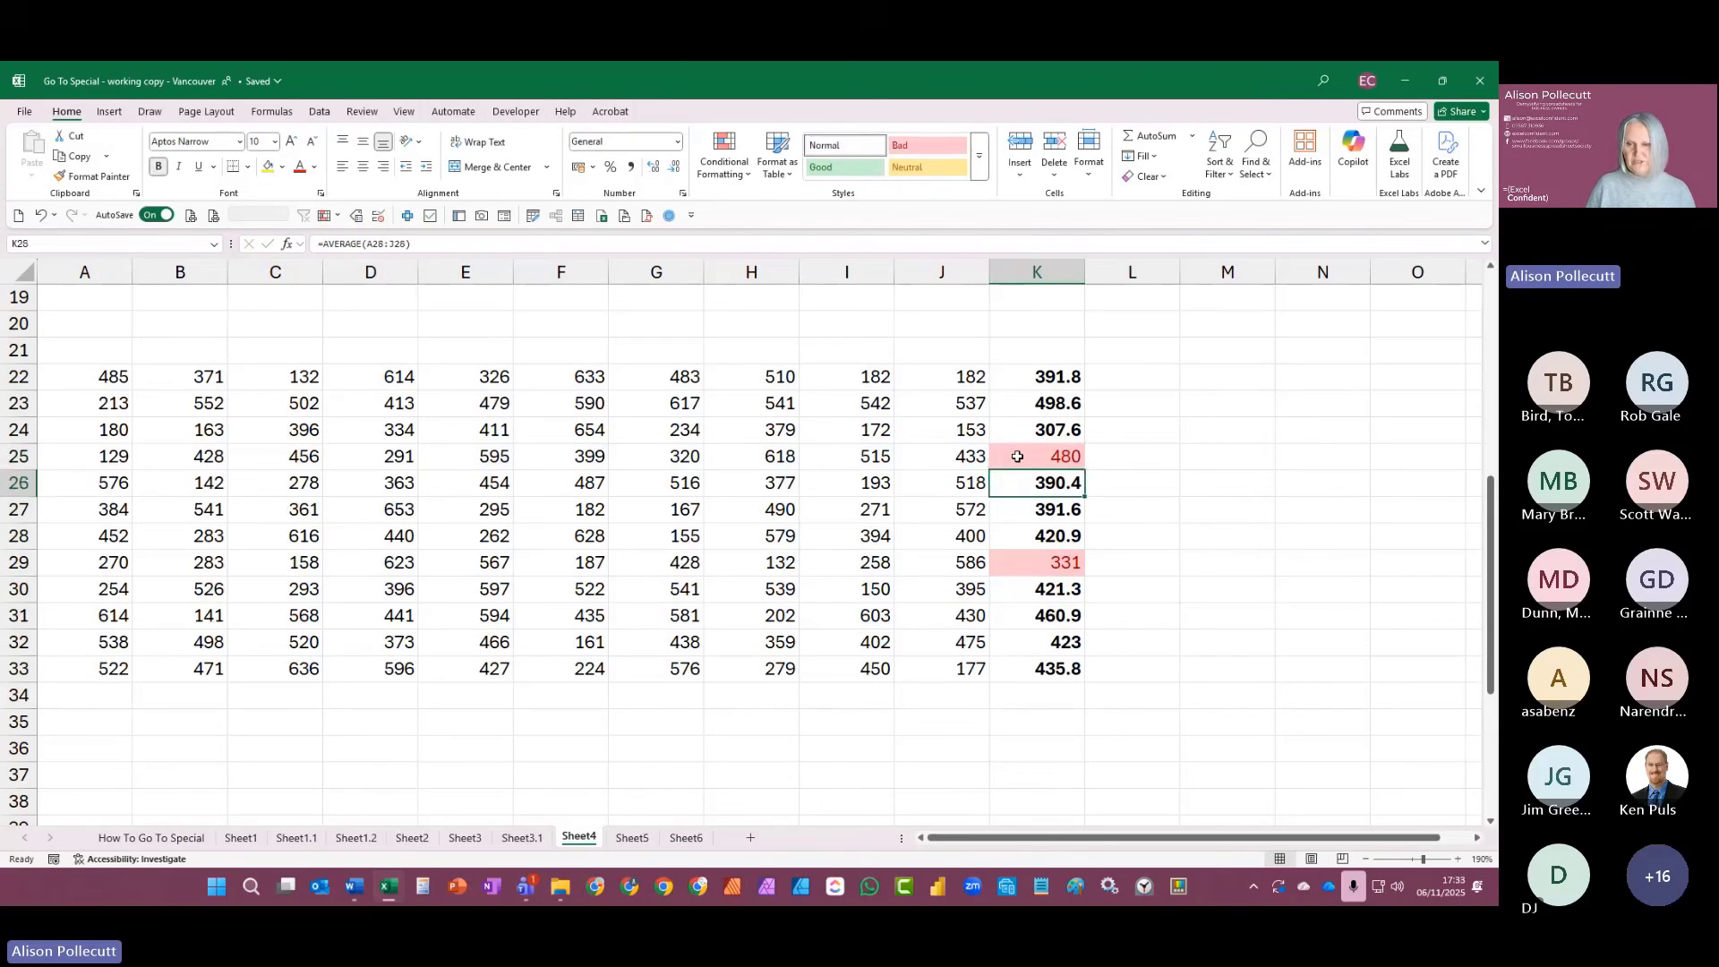
key(F2)
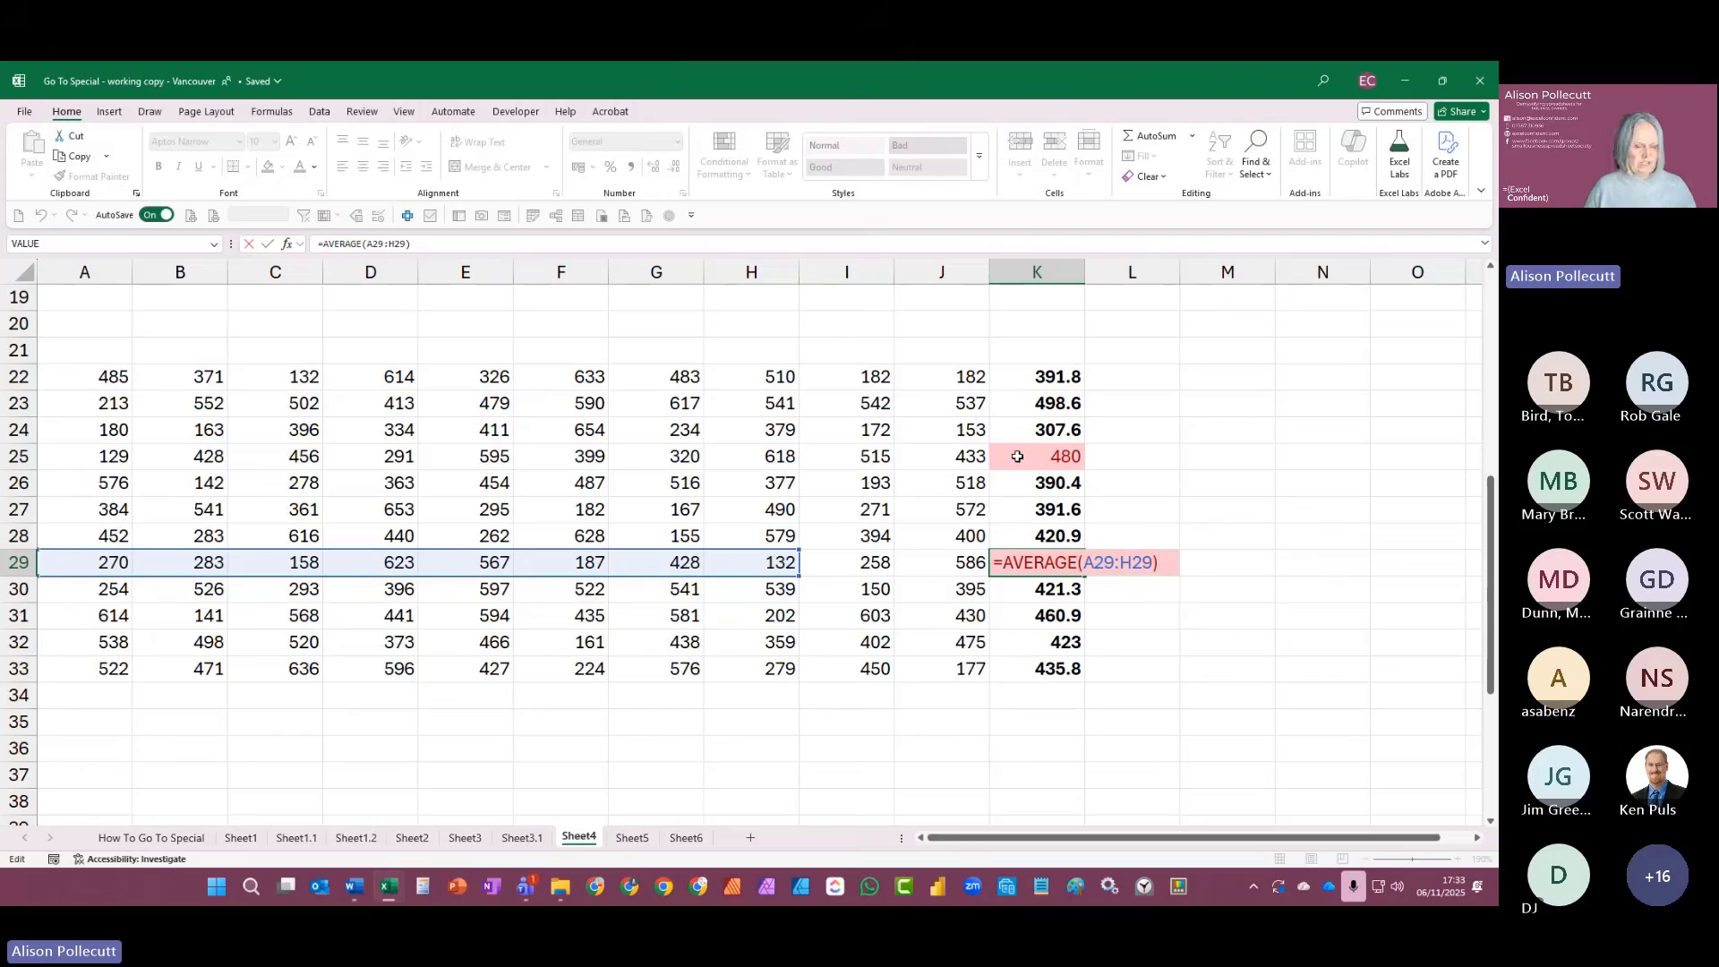
key(ctrl+Return)
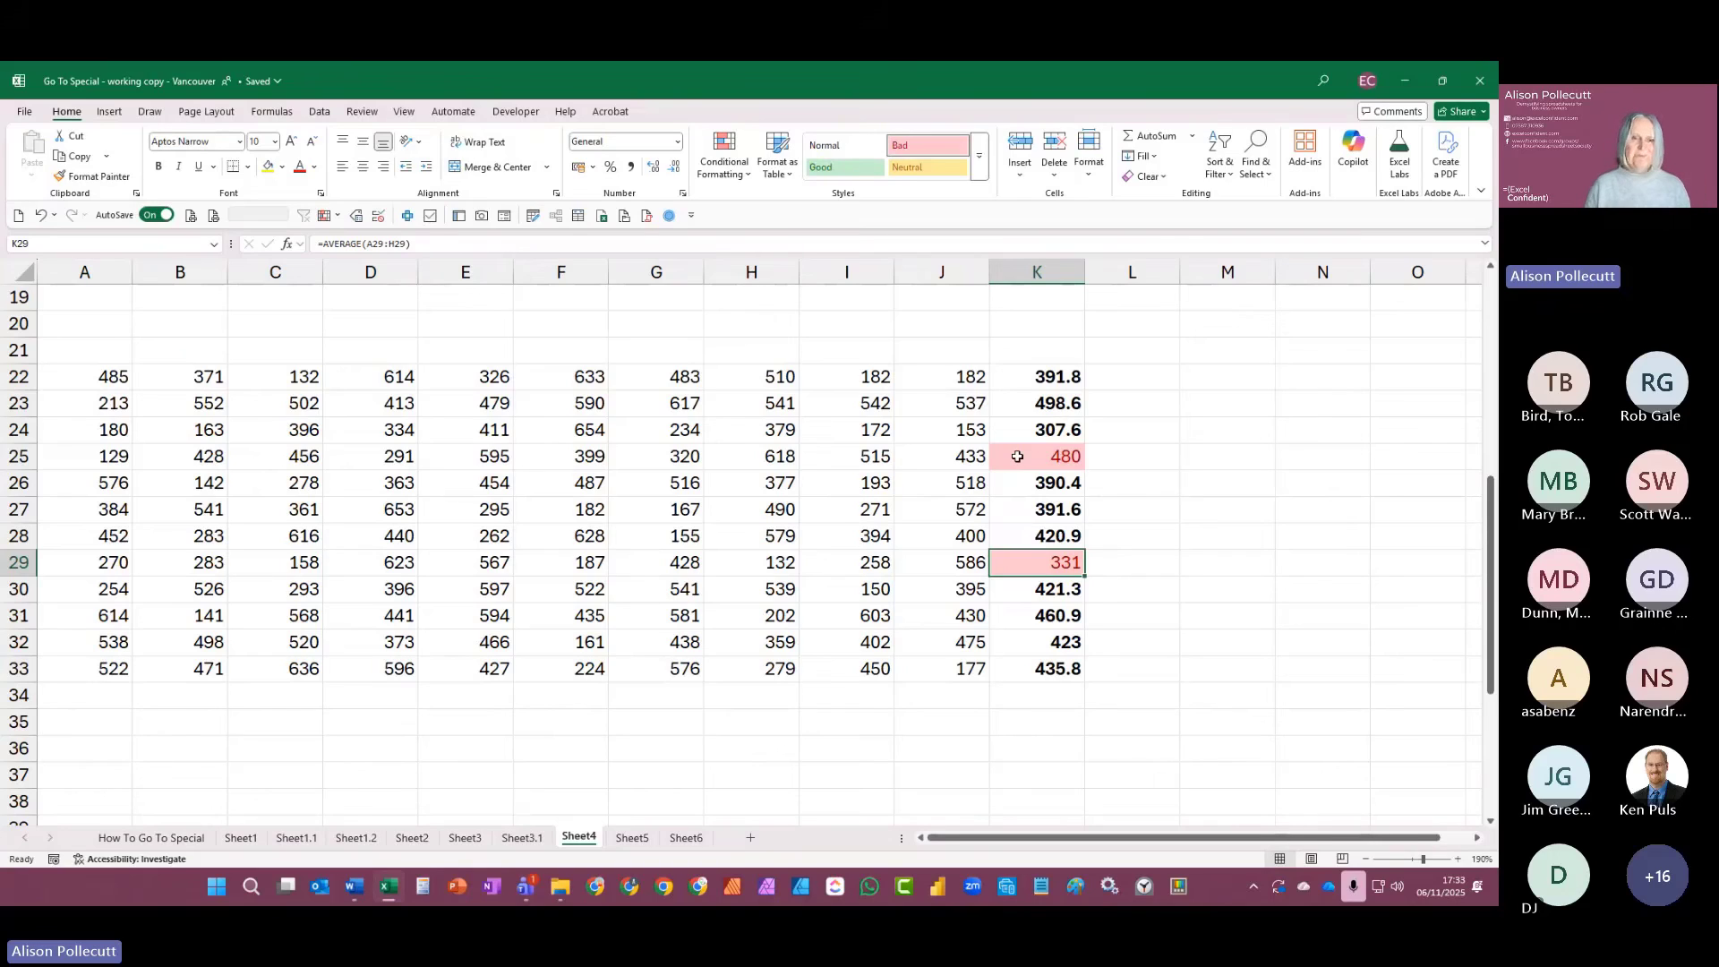
Step: In A43:J48, select the row differences against column A with Go To Special and fill them yellow
scroll(717, 529, down, 6)
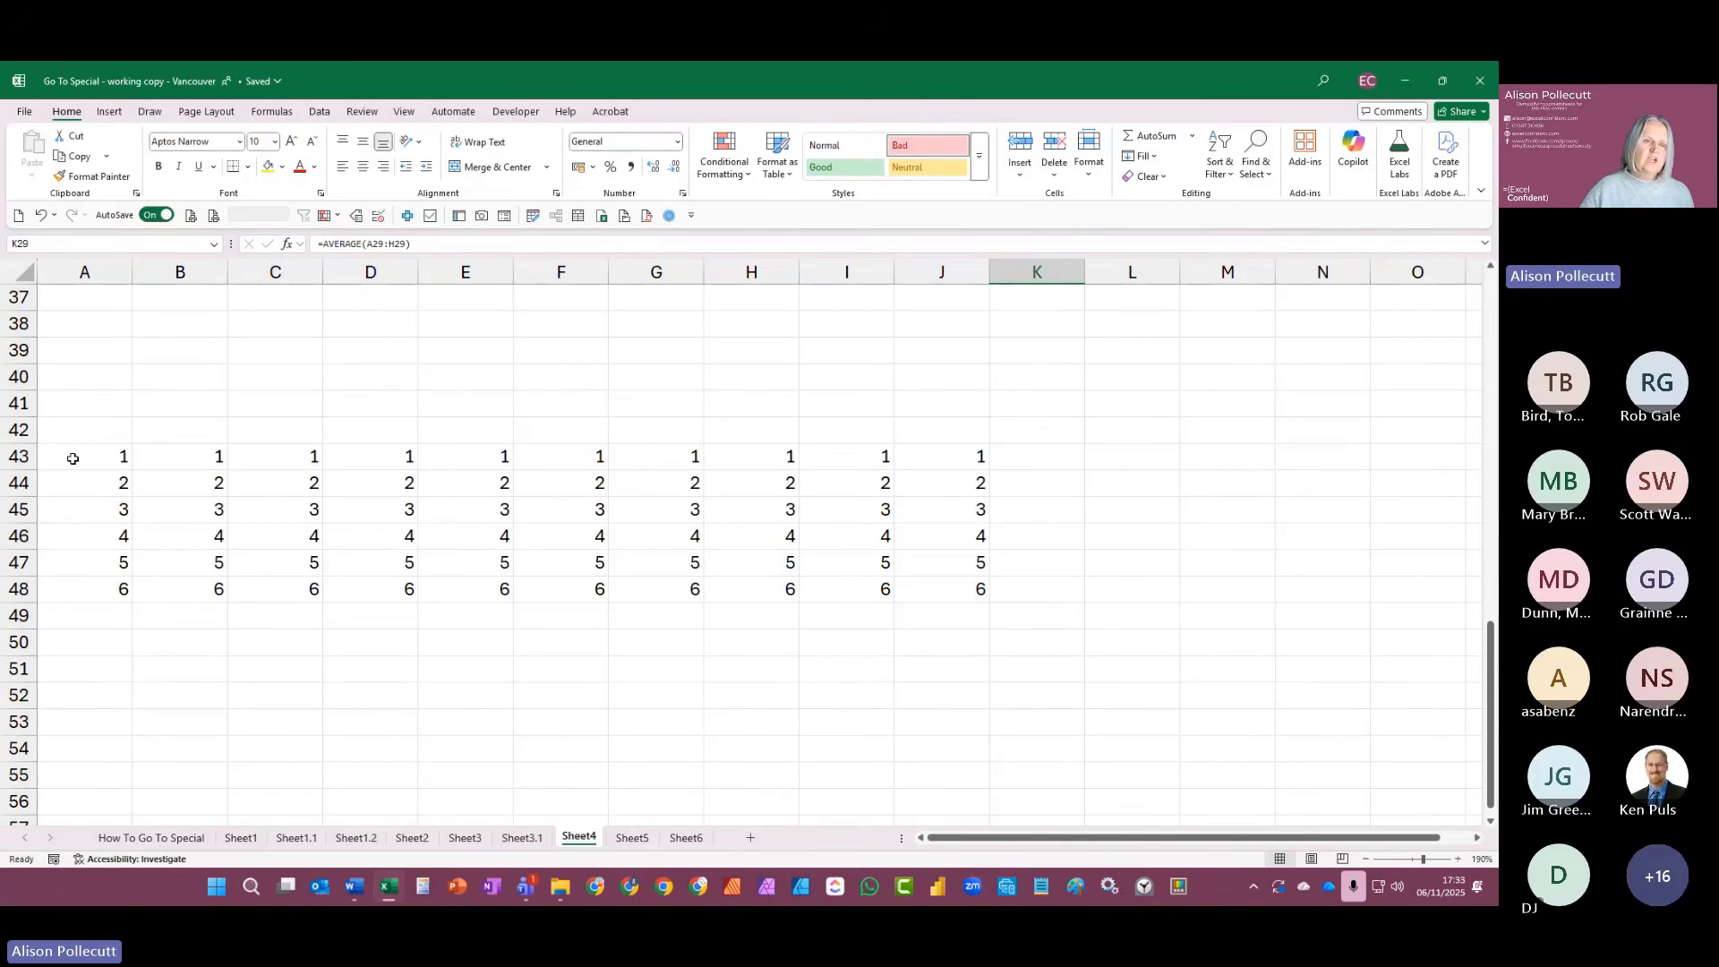
drag(74, 455, 898, 587)
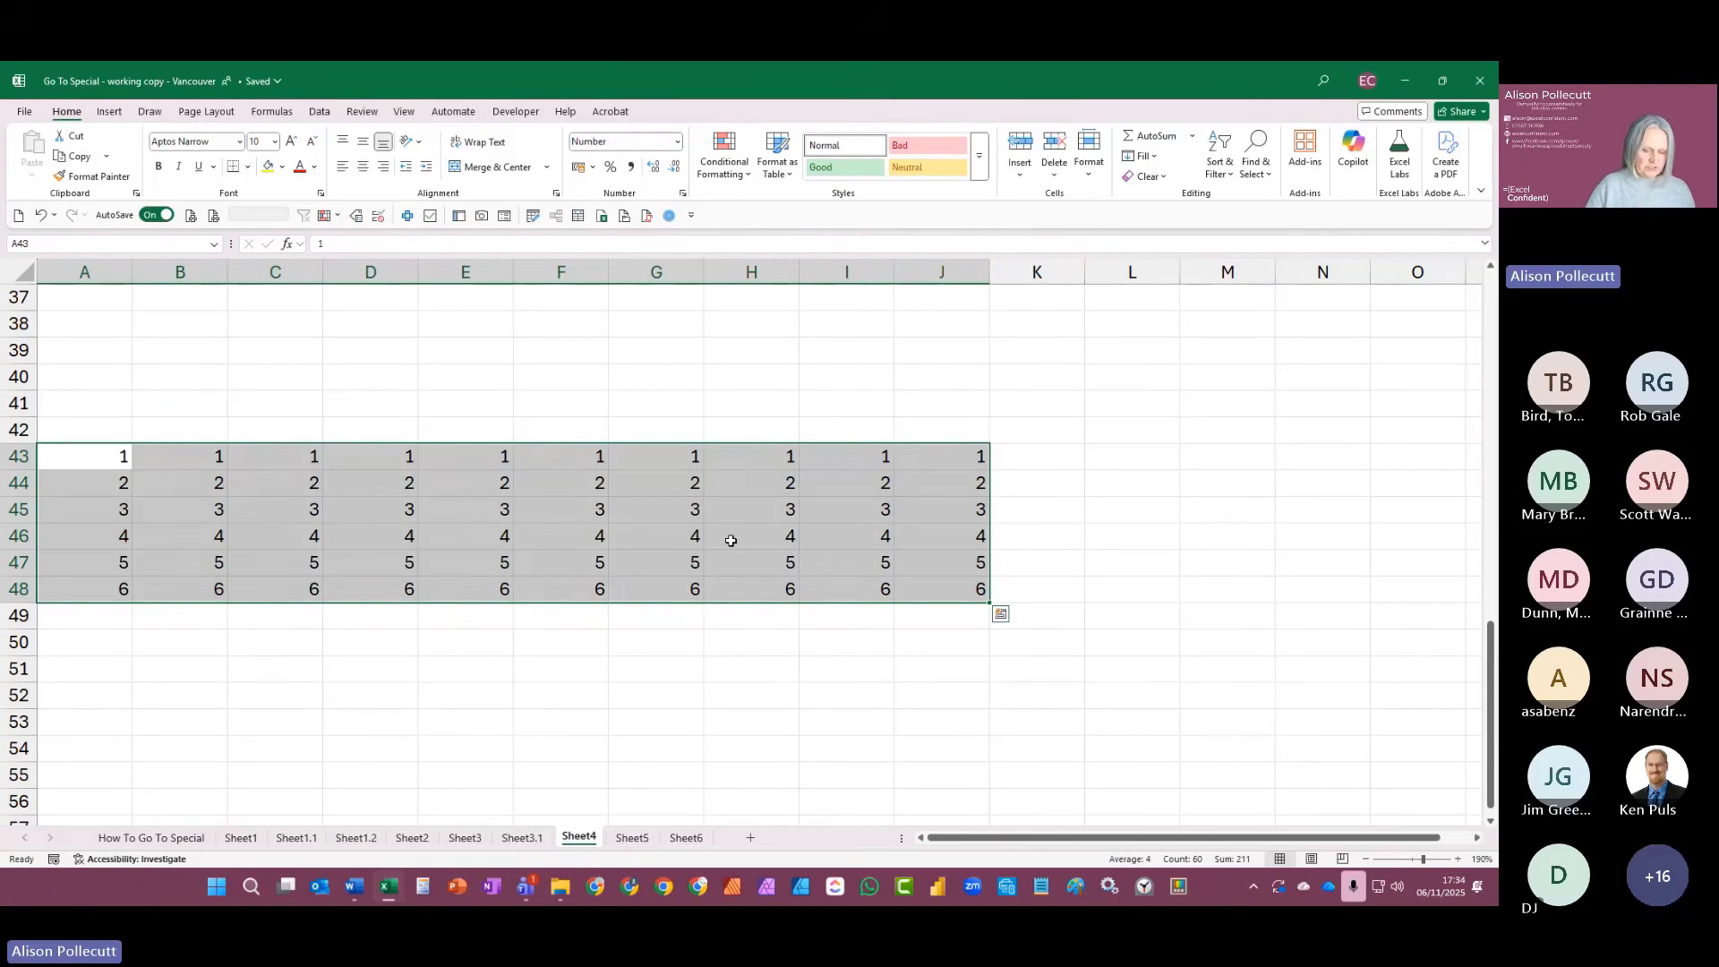
key(F5)
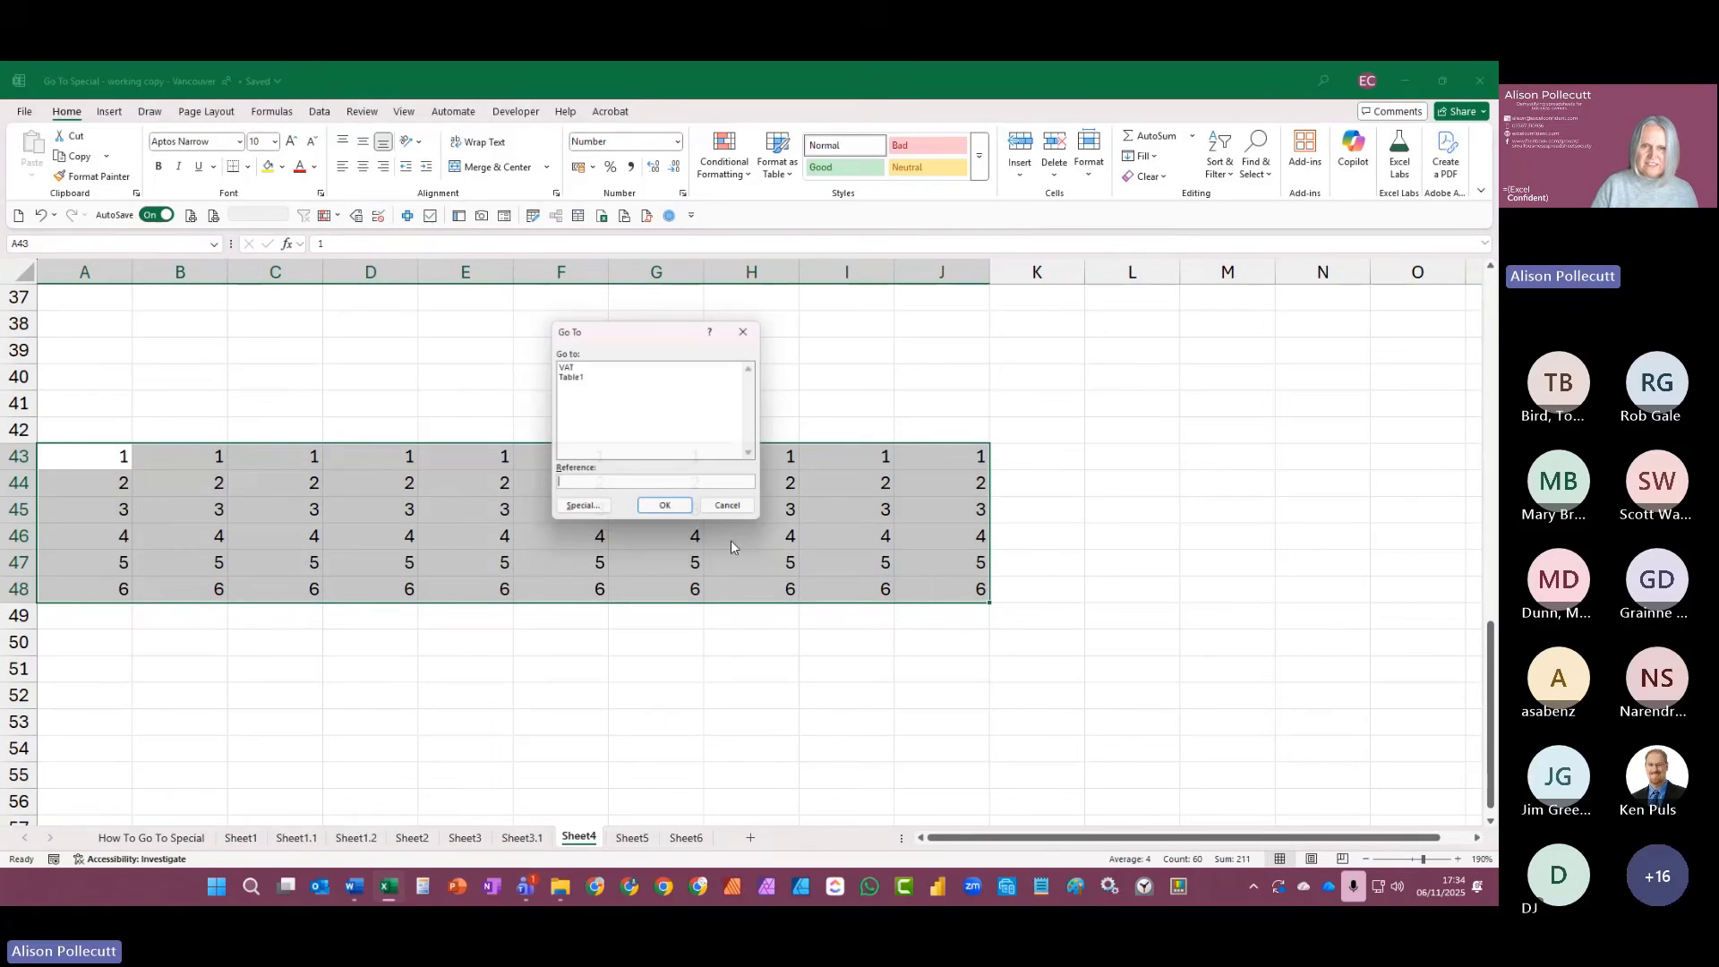
click(598, 514)
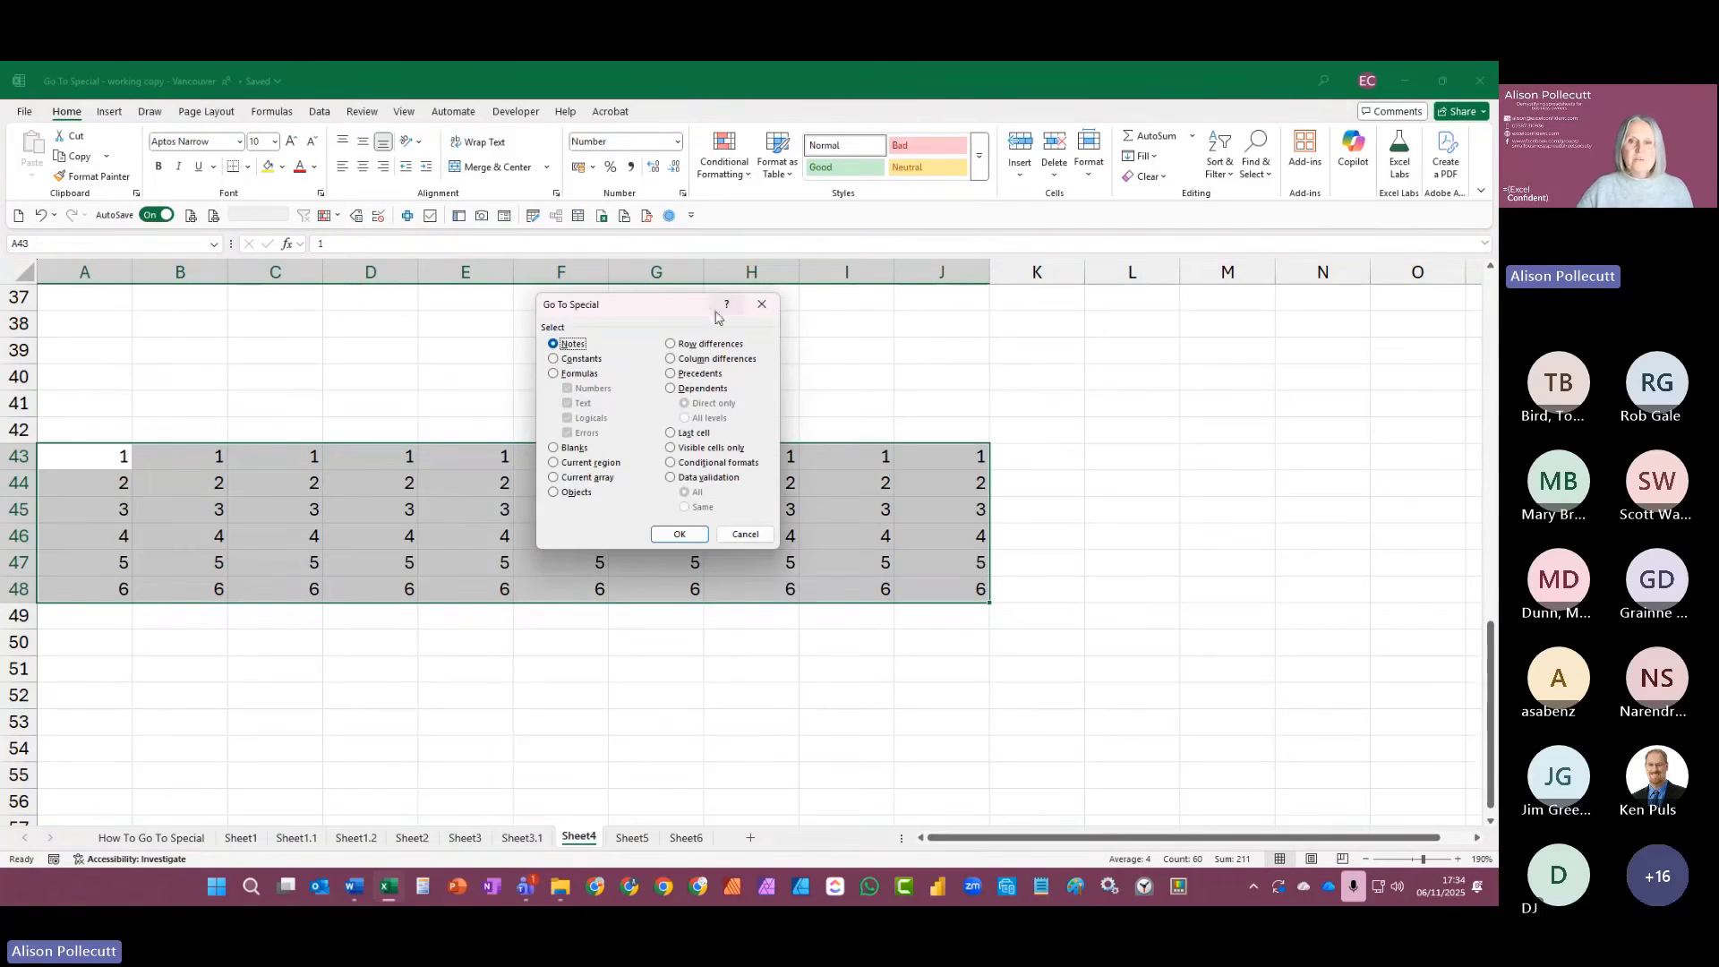
click(702, 346)
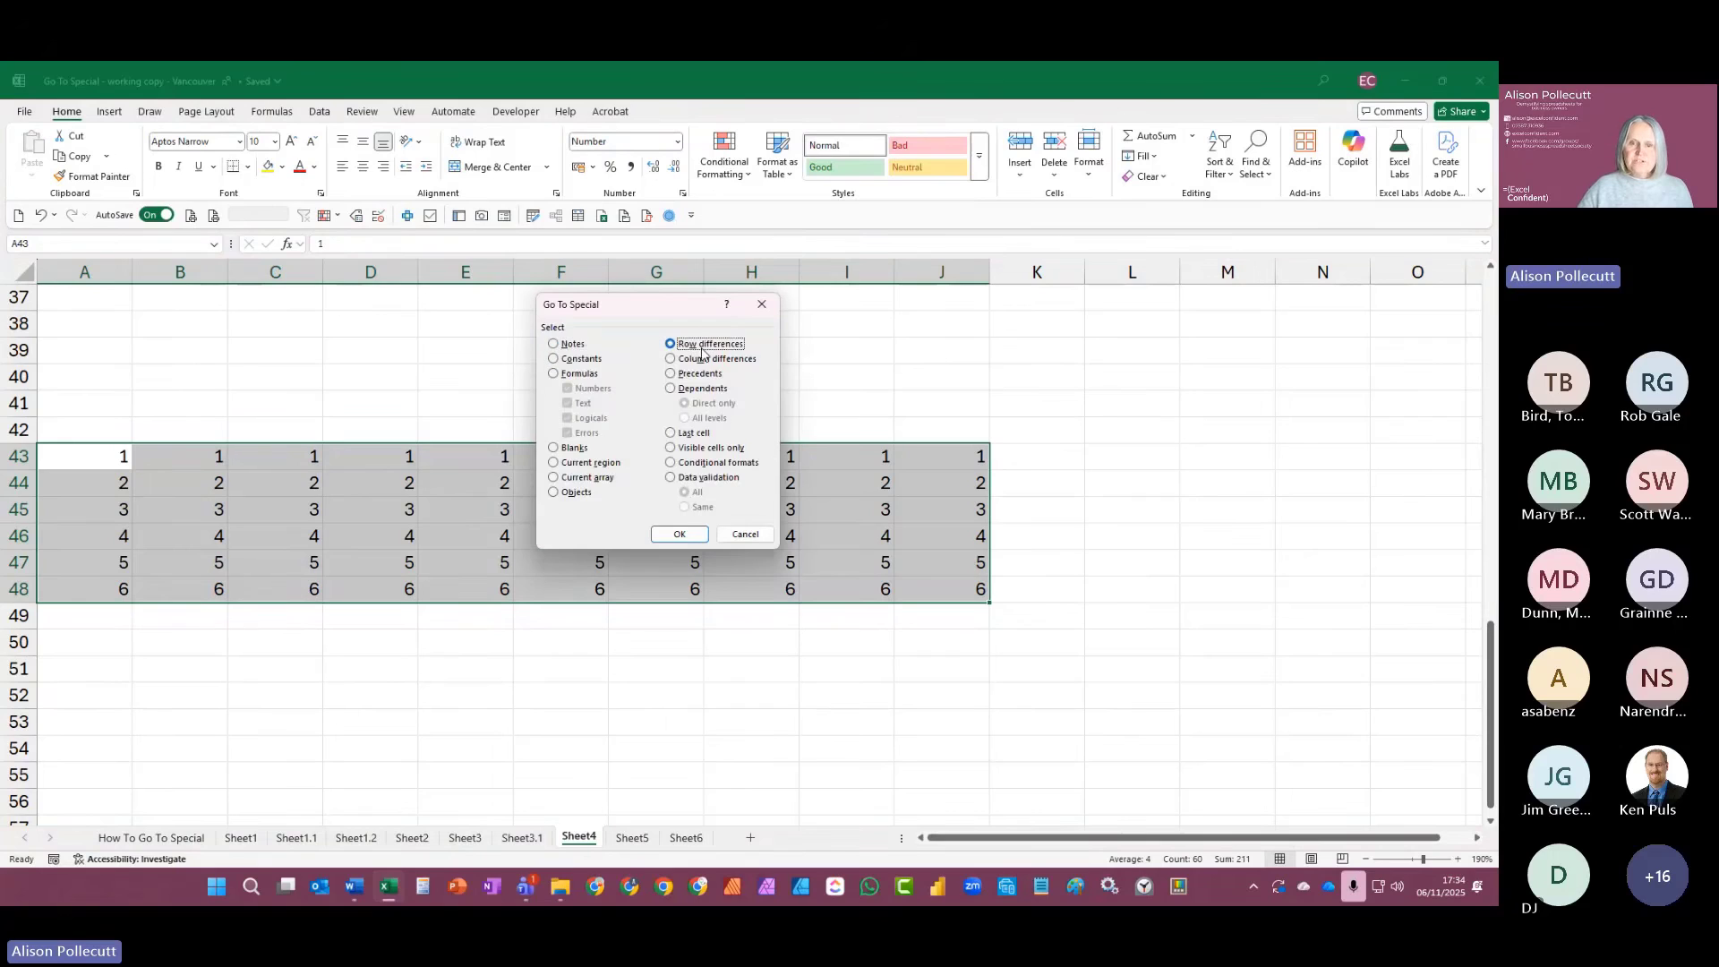
click(679, 535)
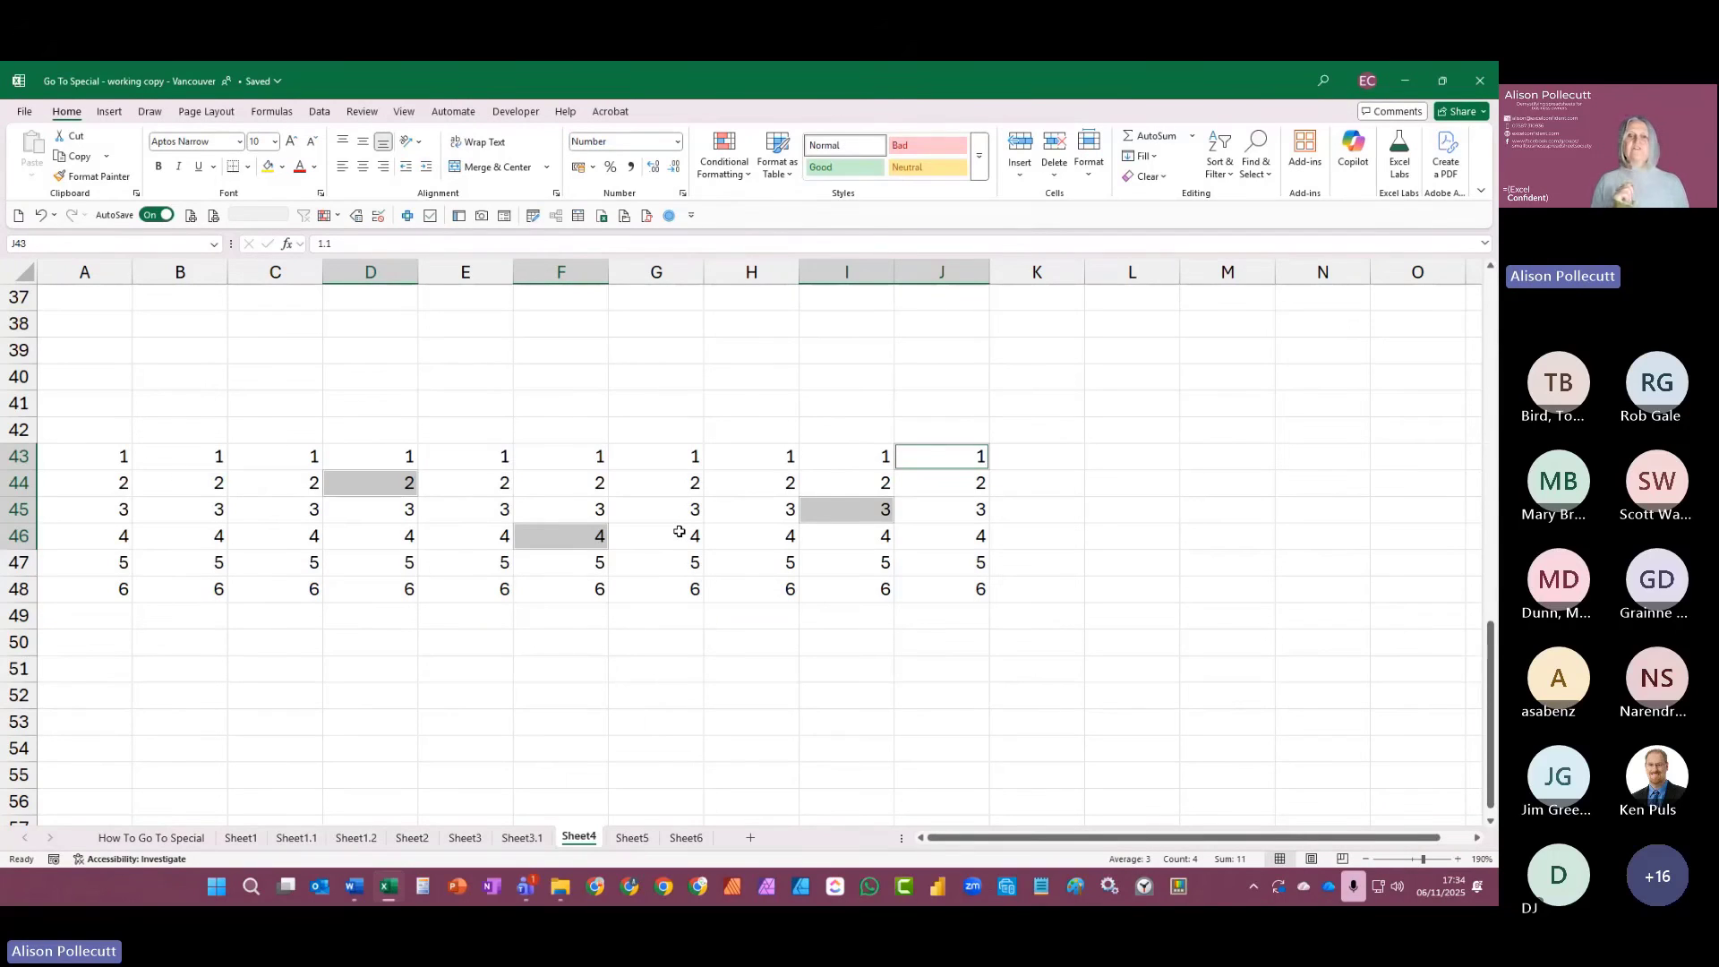
click(270, 170)
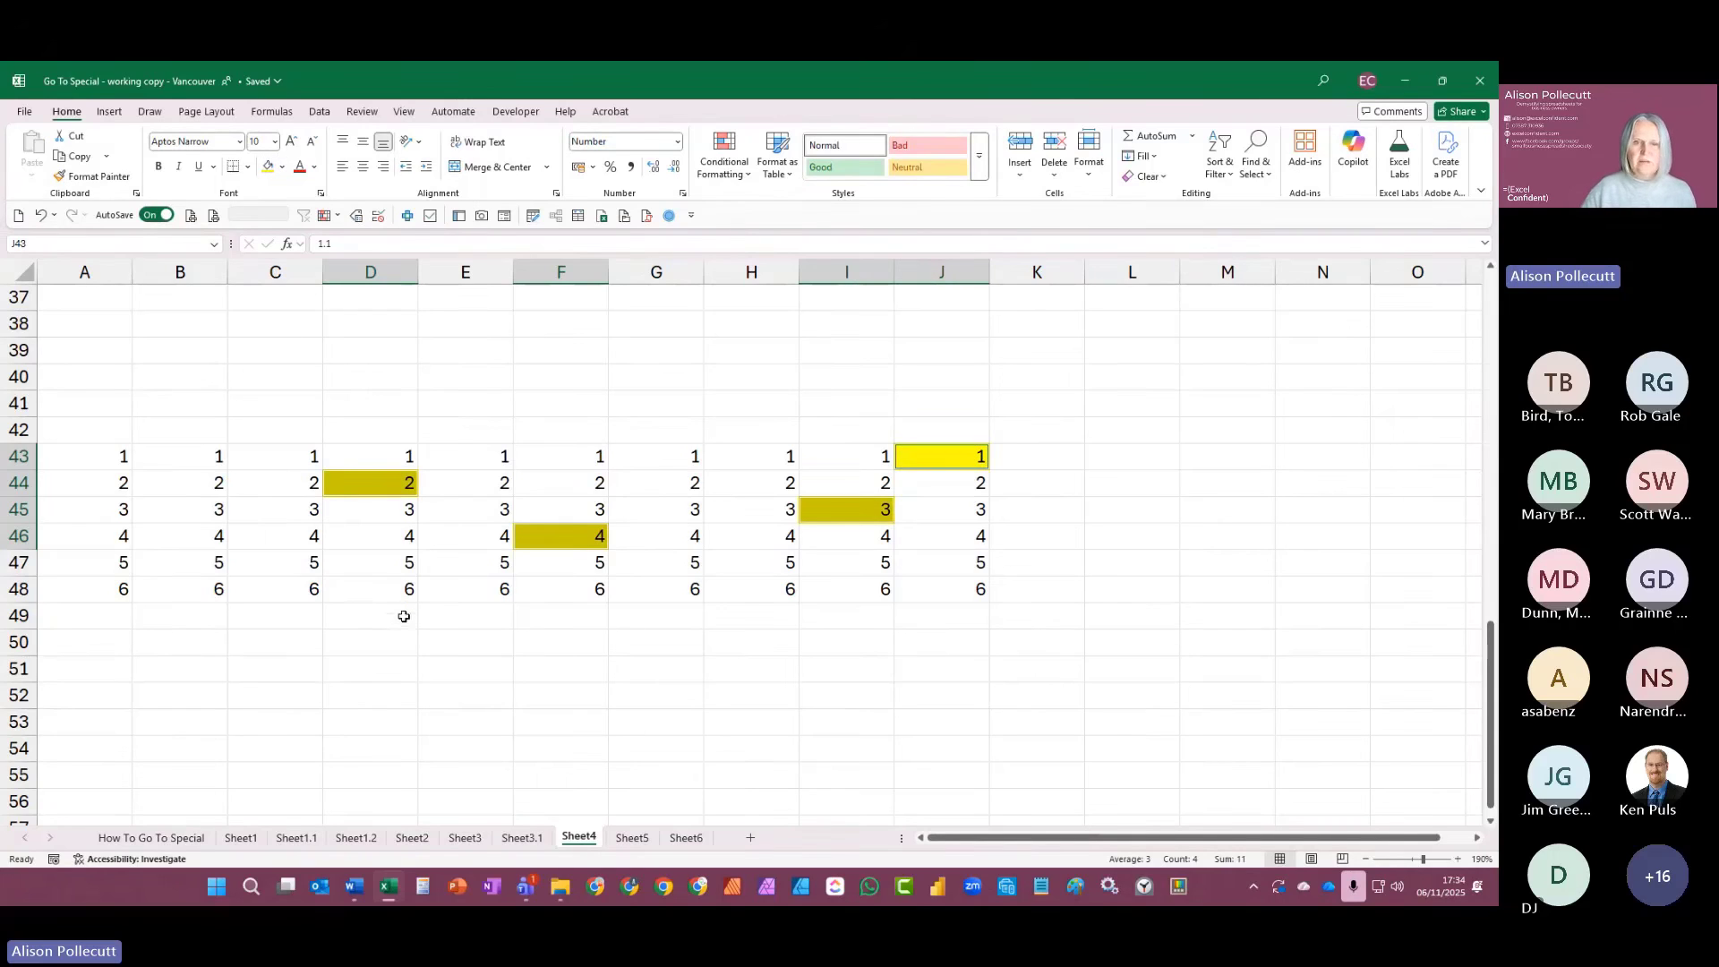
Step: Examine the underlying values of the highlighted cells D44, J43, I45 and F46, comparing D44 with A44:C44
click(356, 485)
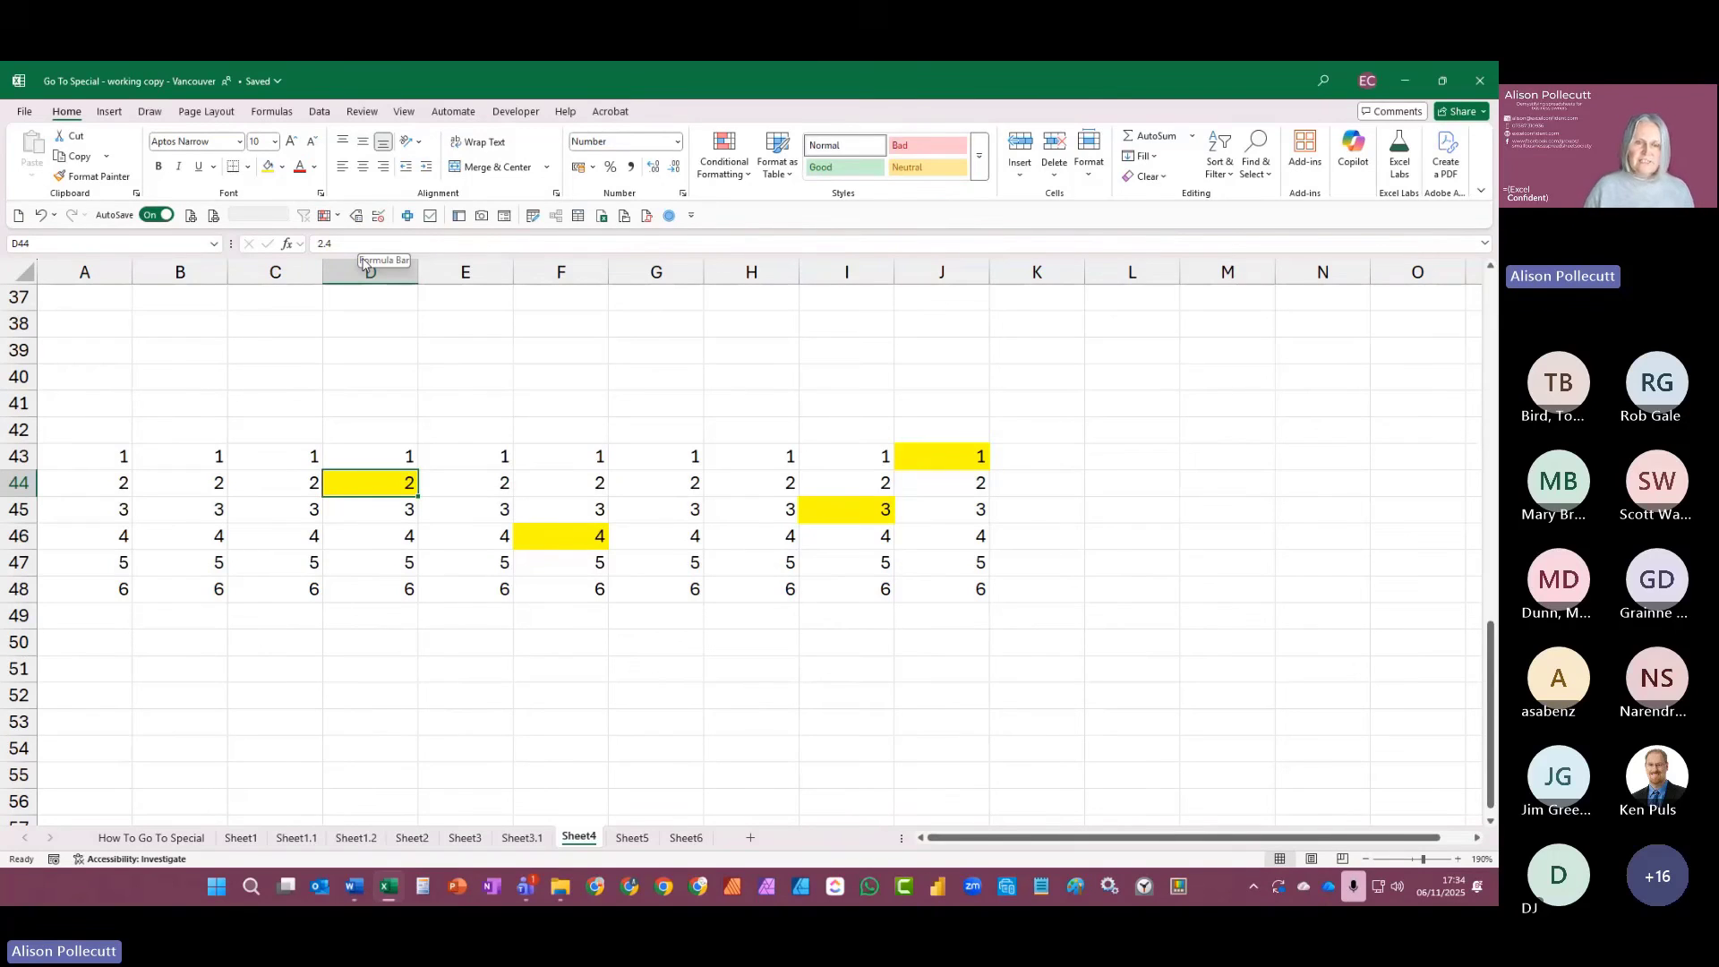
click(105, 481)
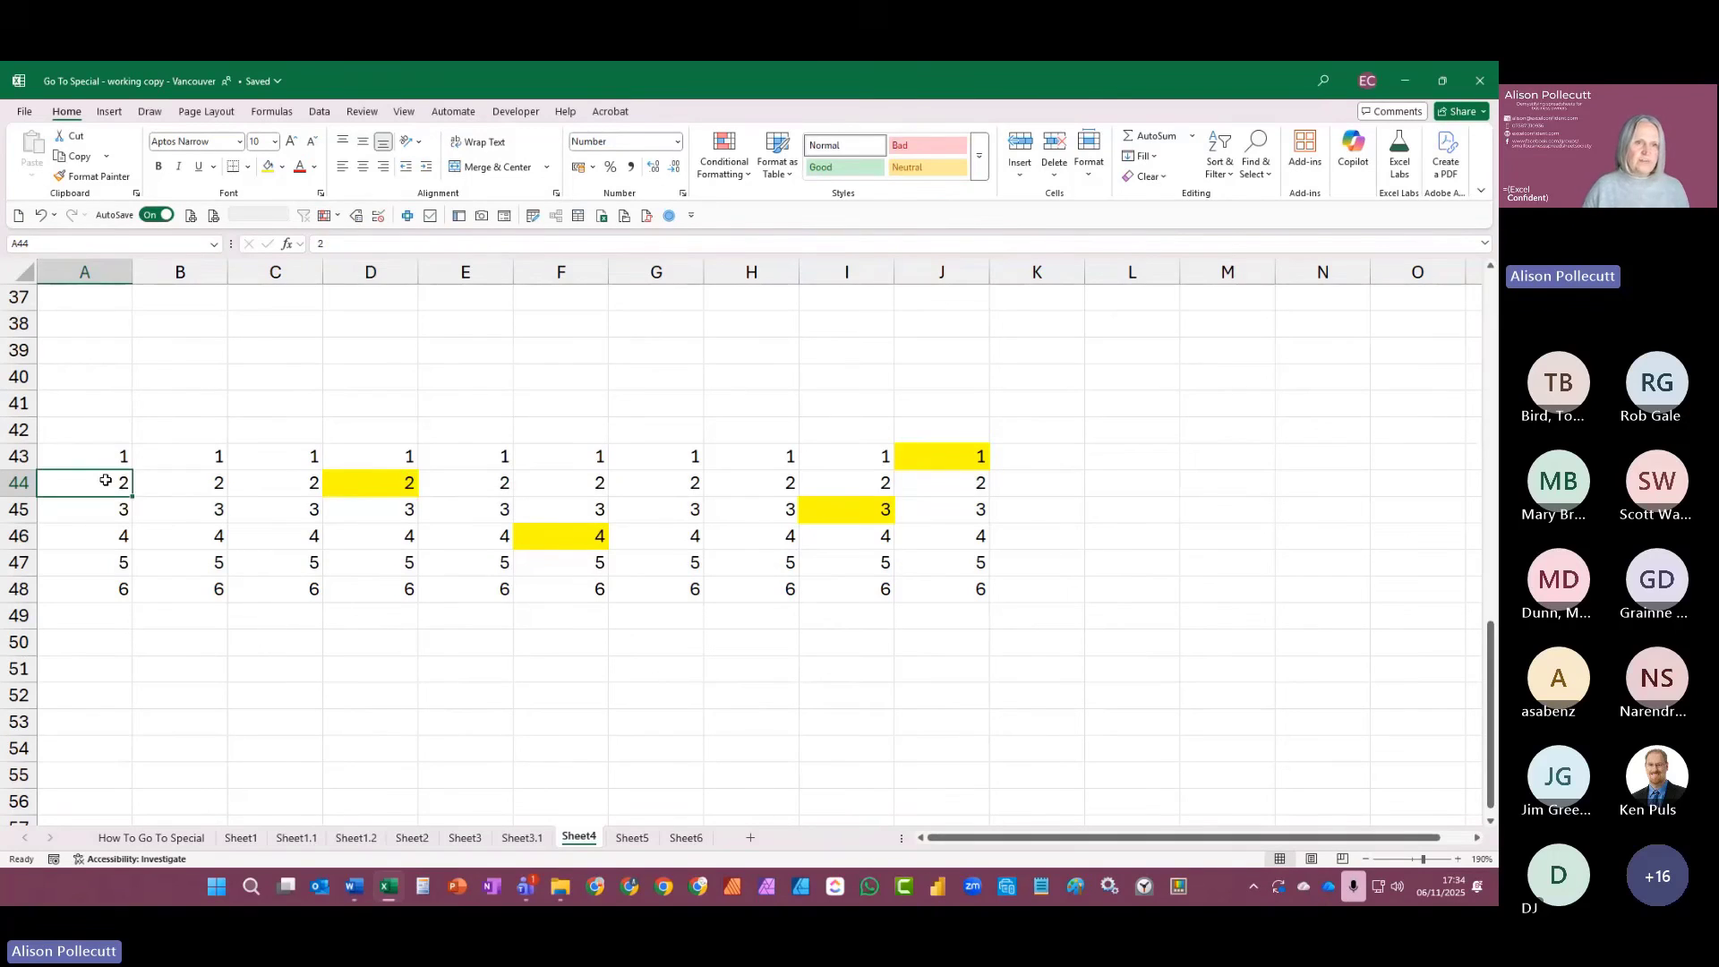
key(Right)
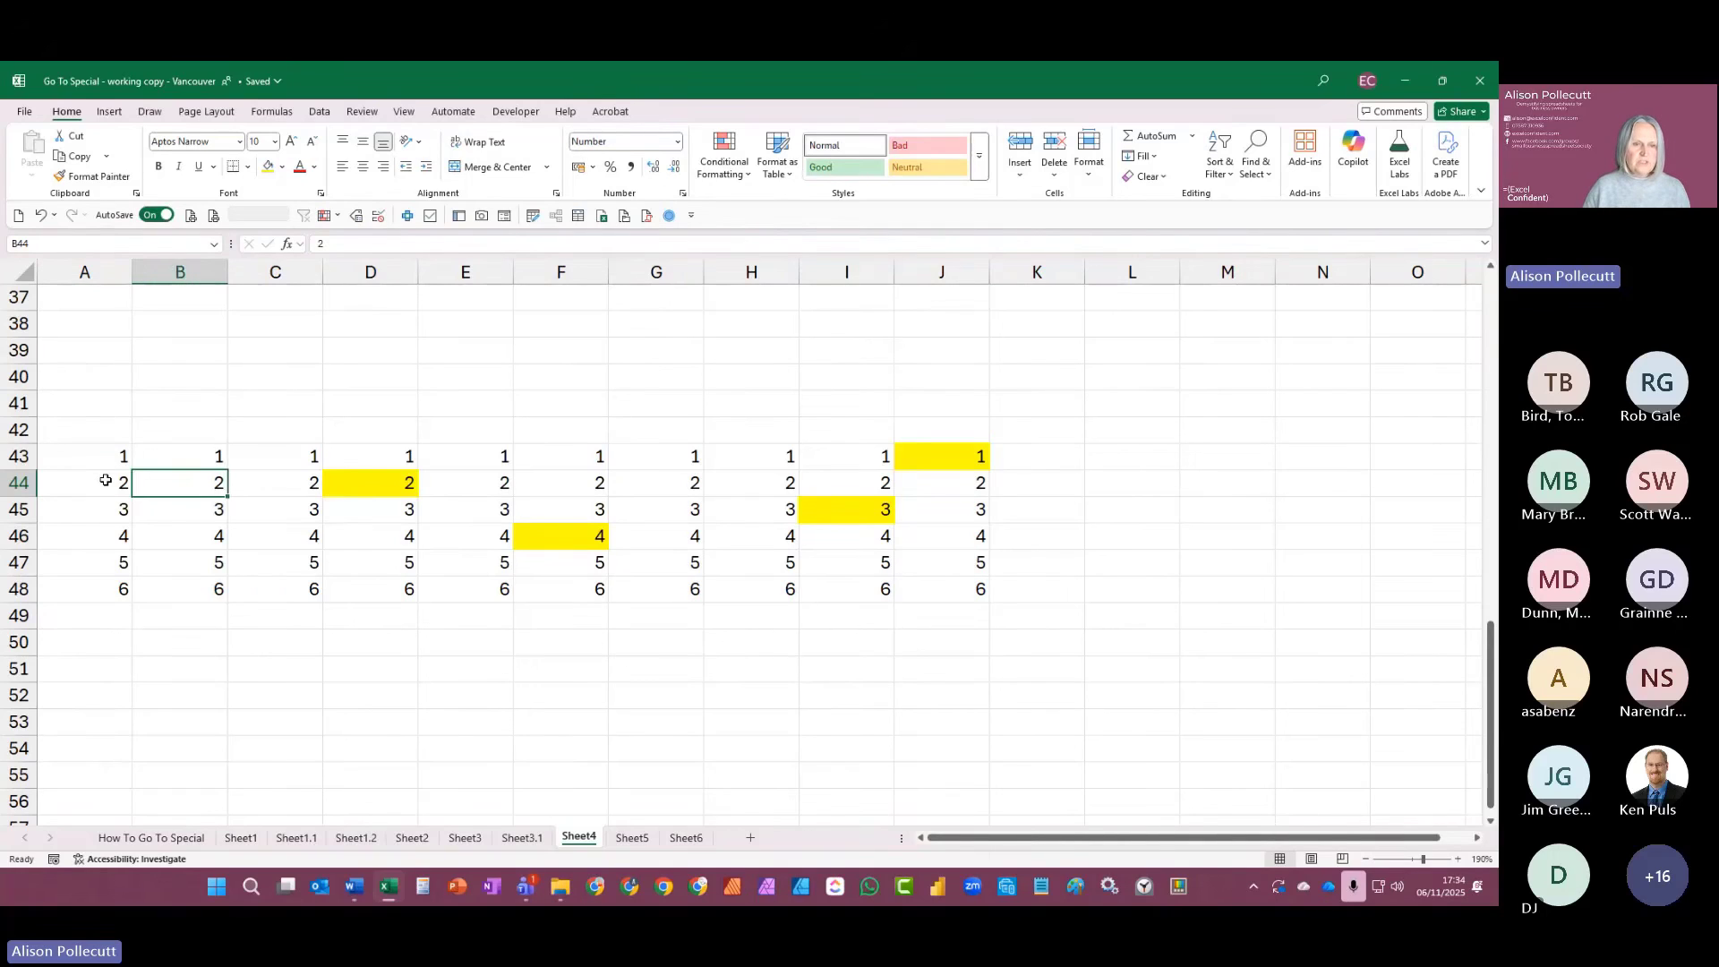
key(Right)
key(Right)
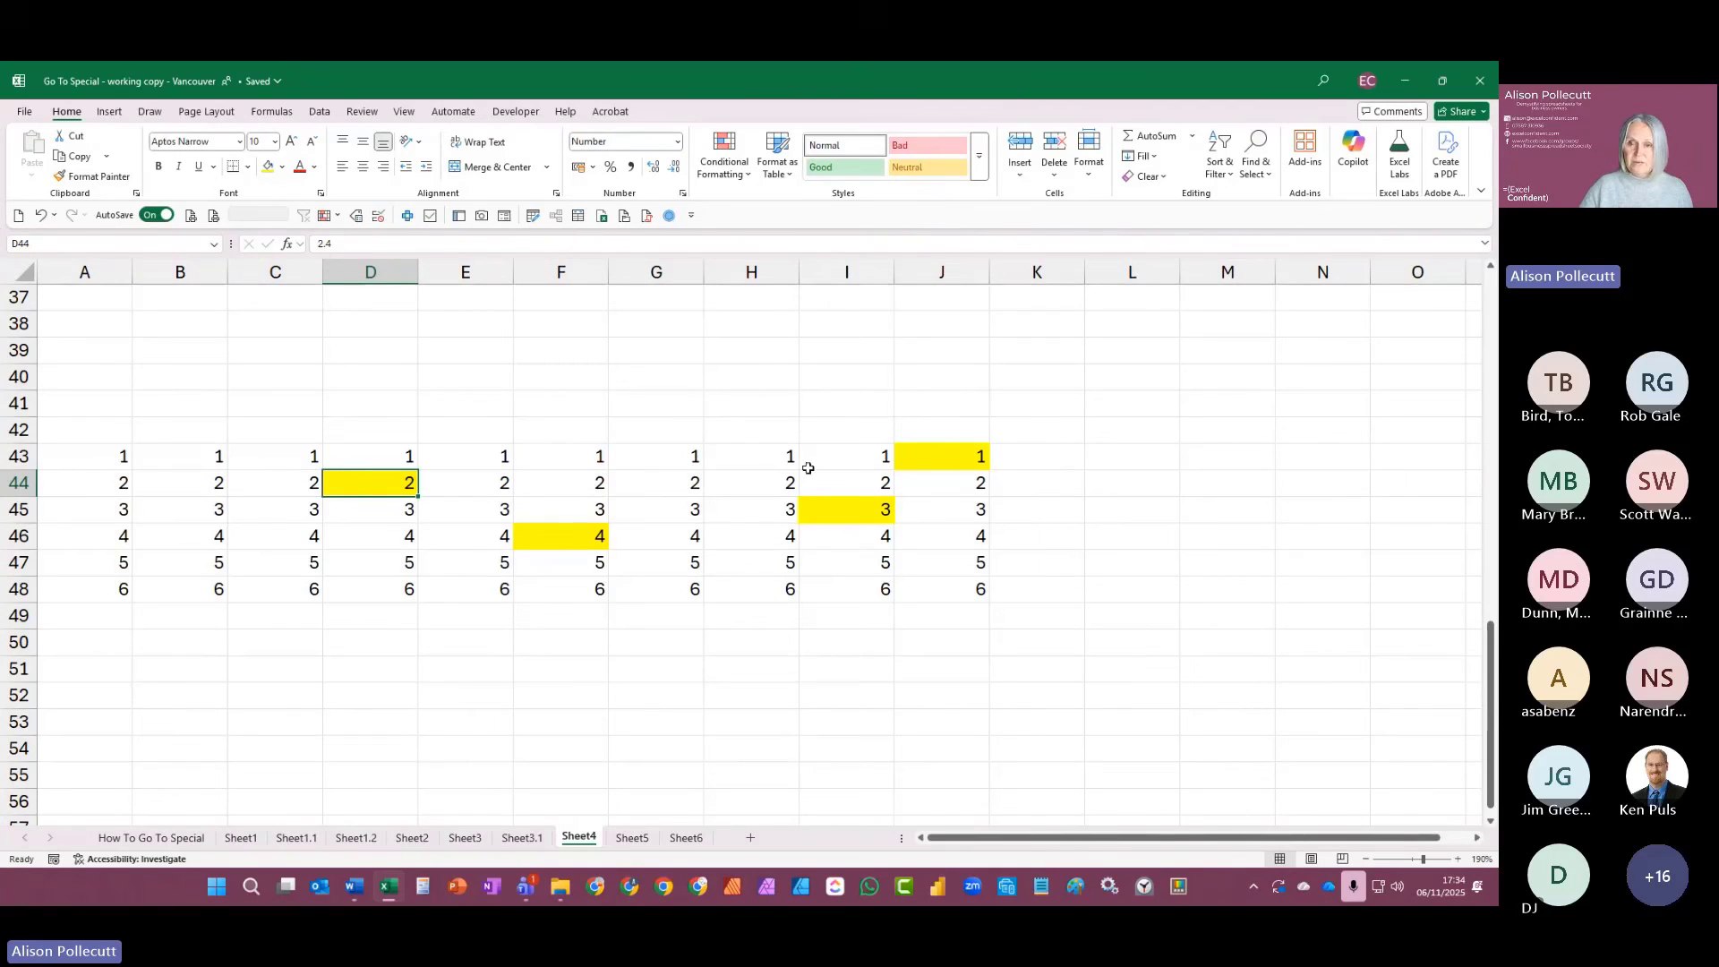
click(938, 454)
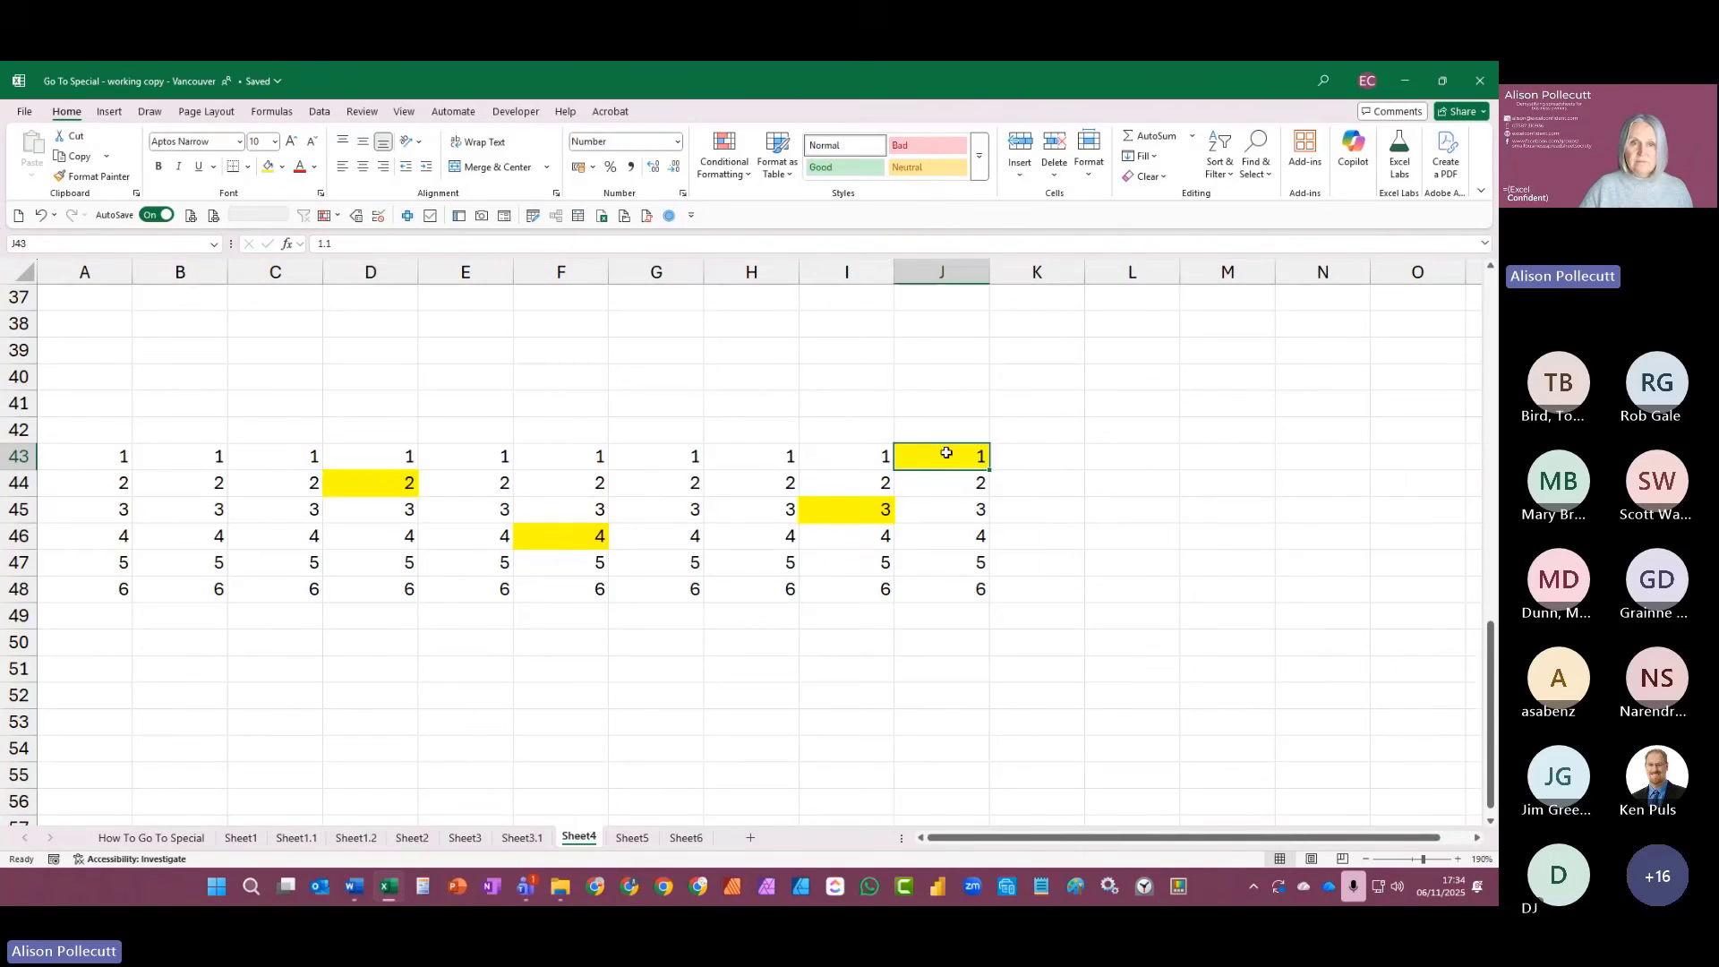
click(846, 511)
click(587, 537)
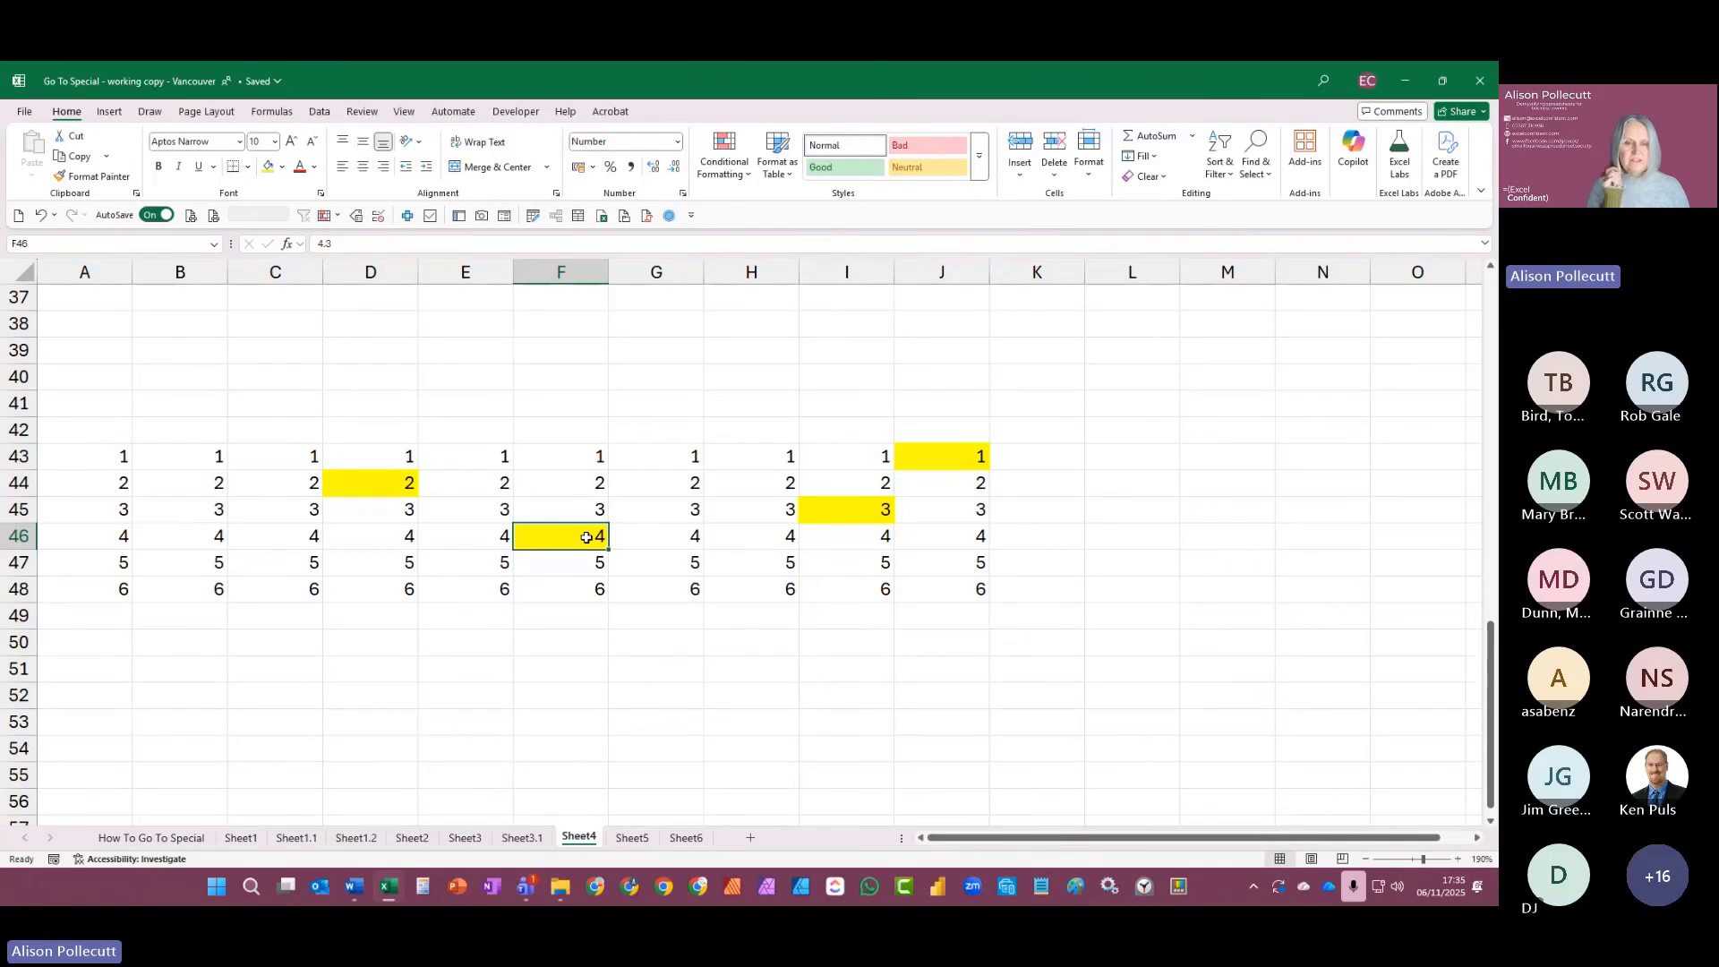
Step: Compare the cells in columns B to J of rows 43 to 45 with the column A cell of each row
drag(184, 455, 832, 454)
click(95, 457)
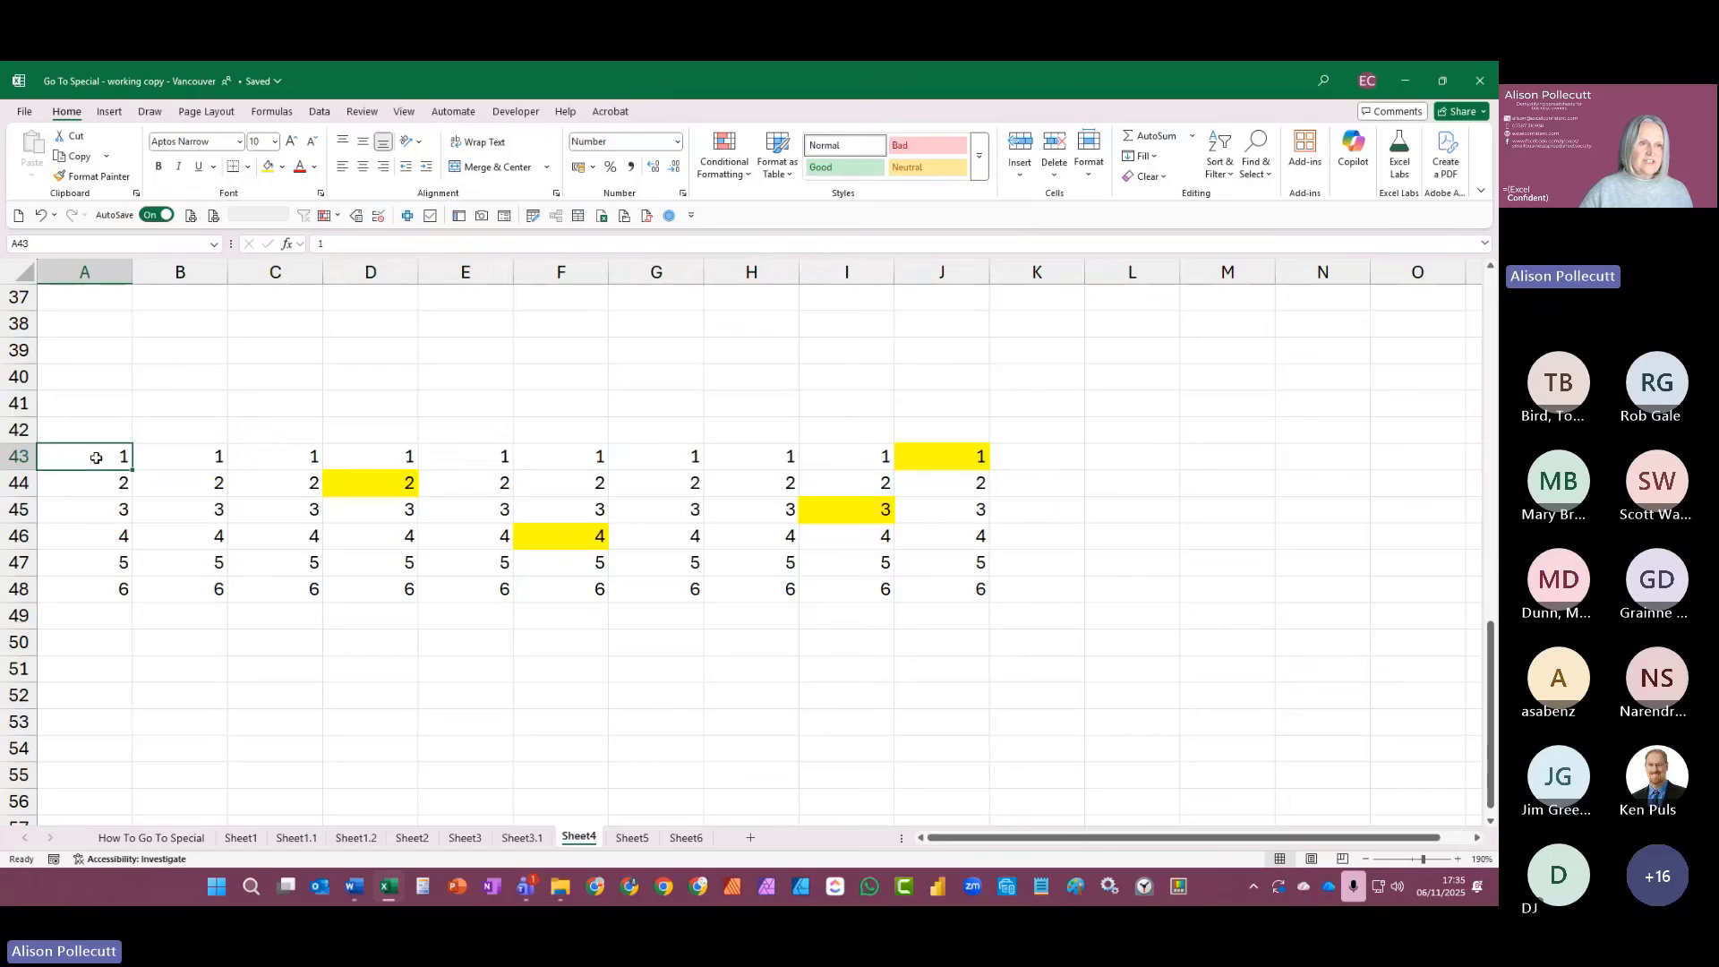
drag(100, 457, 940, 588)
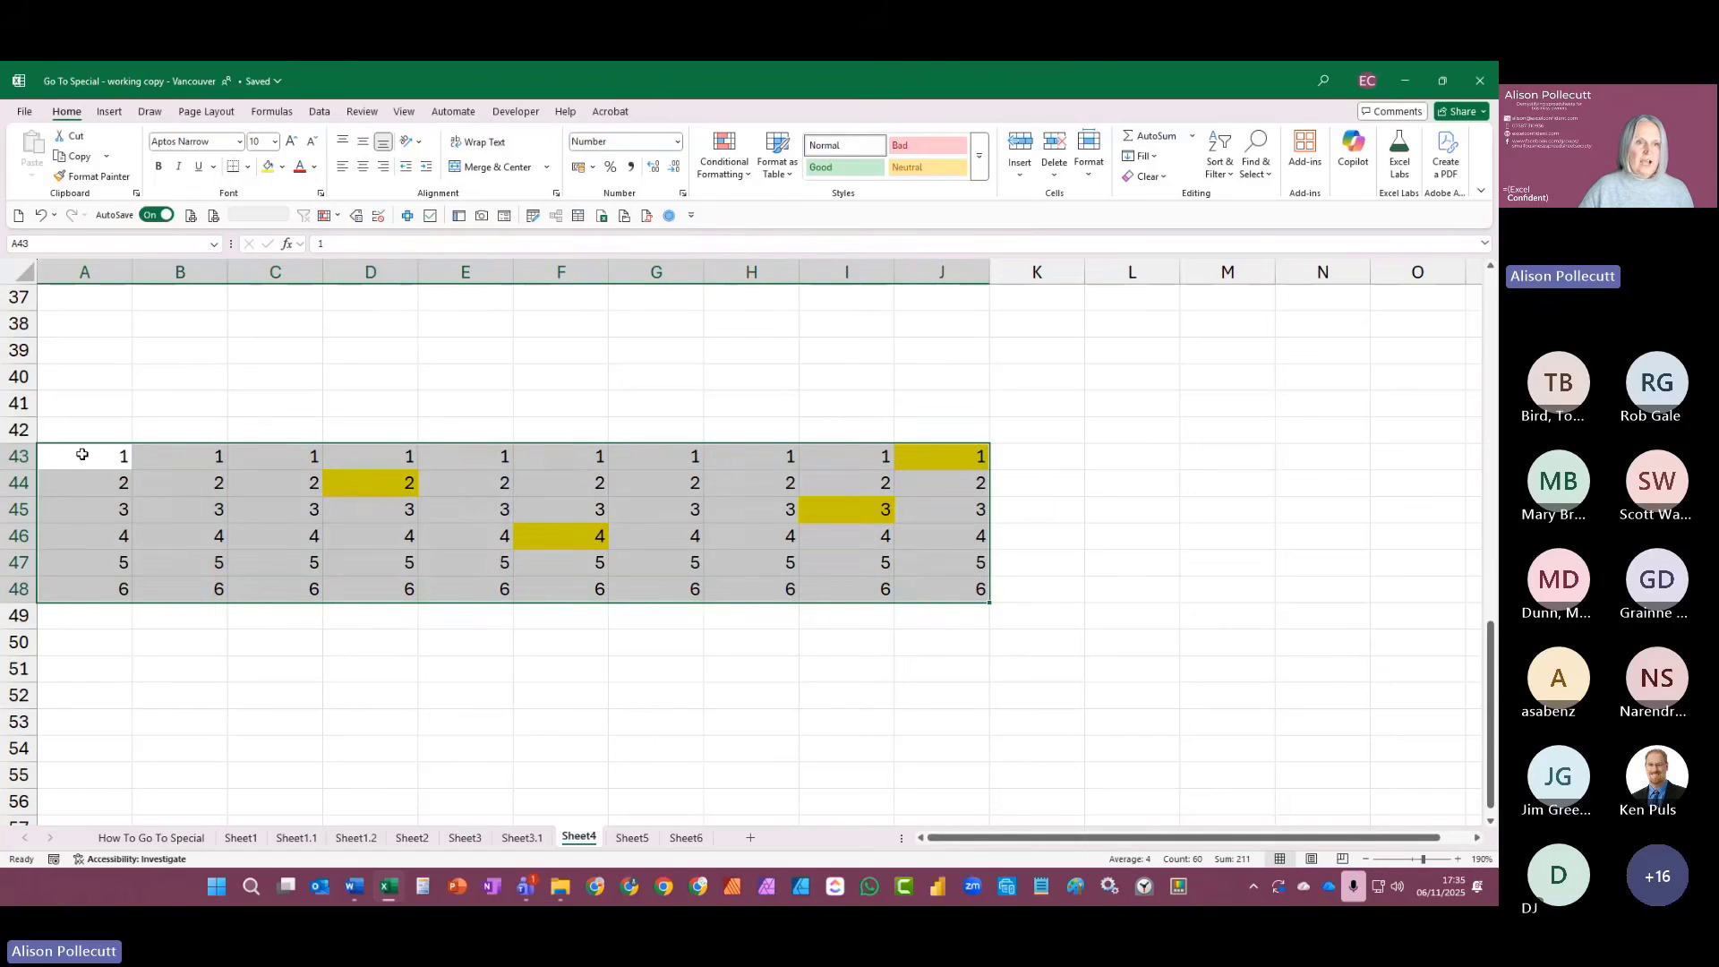
drag(179, 456, 911, 456)
click(117, 460)
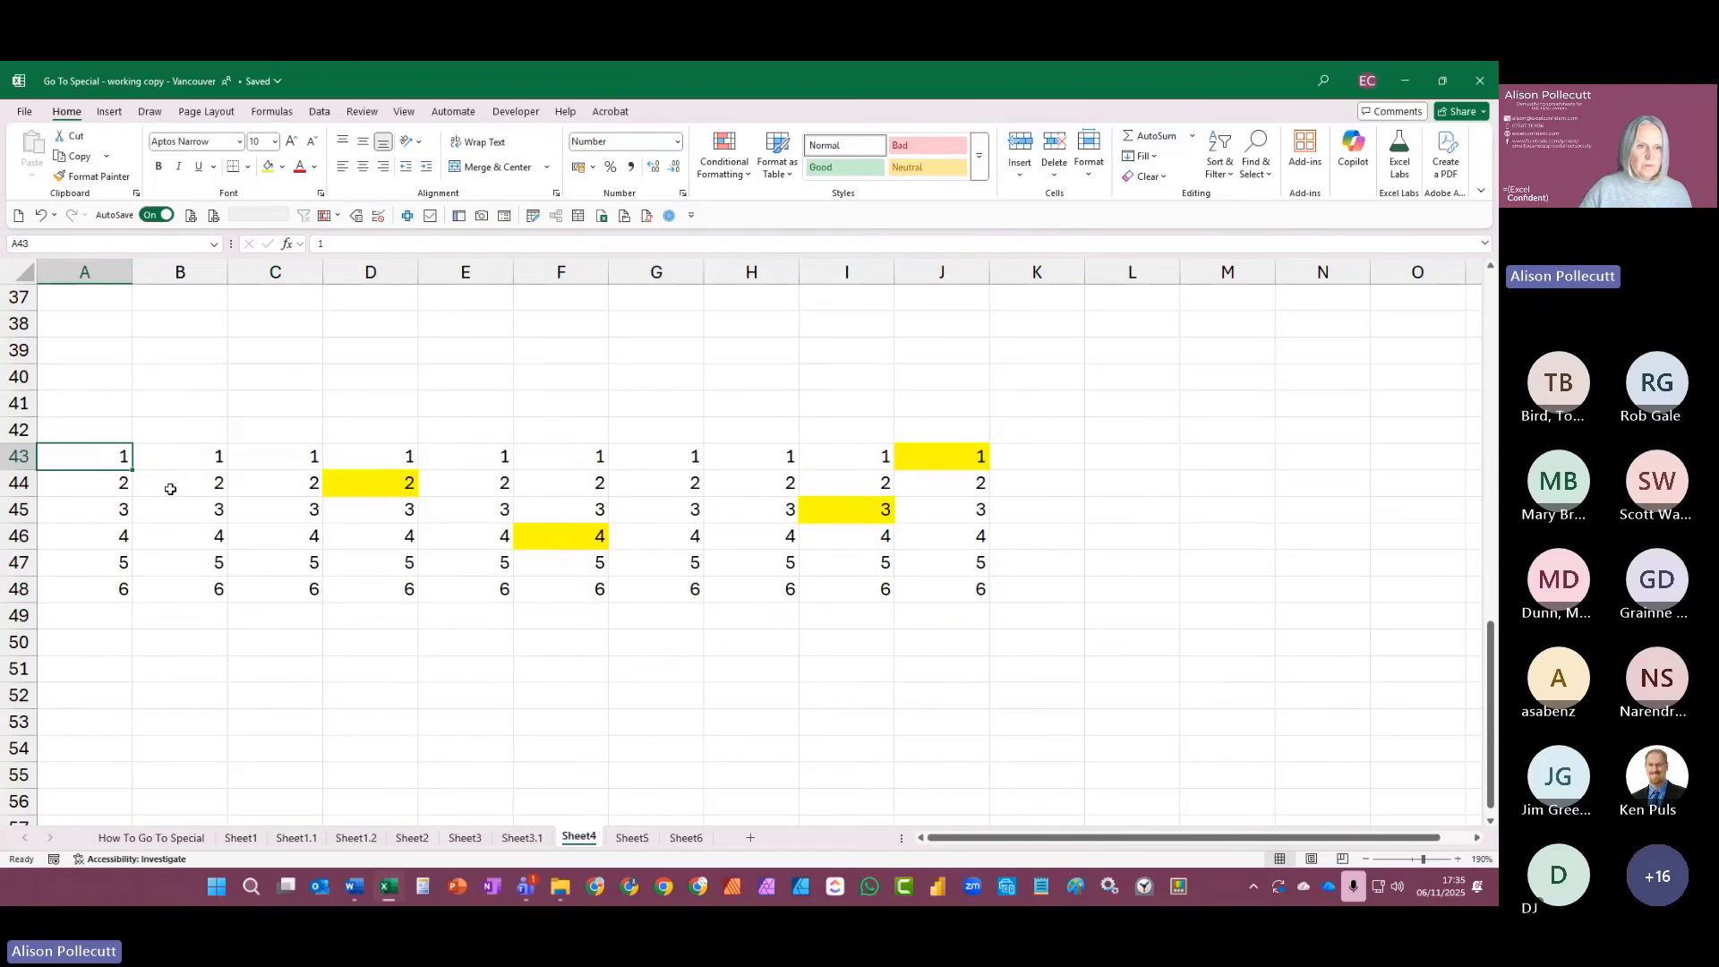
drag(170, 489, 913, 487)
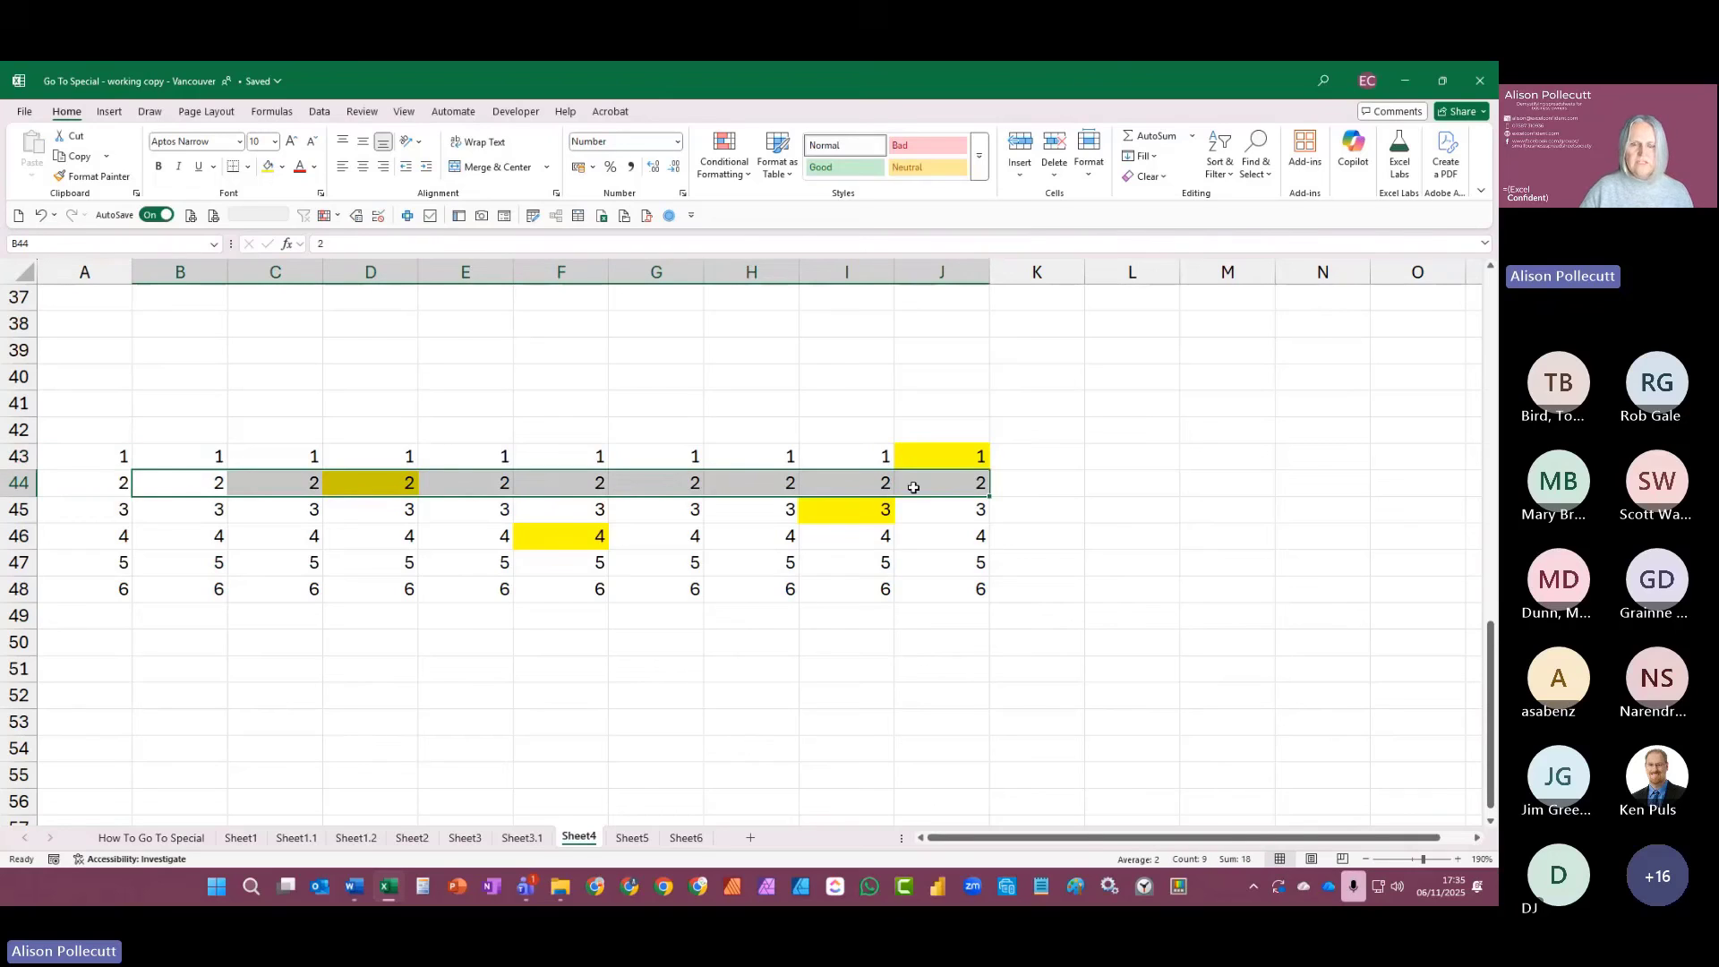
click(92, 486)
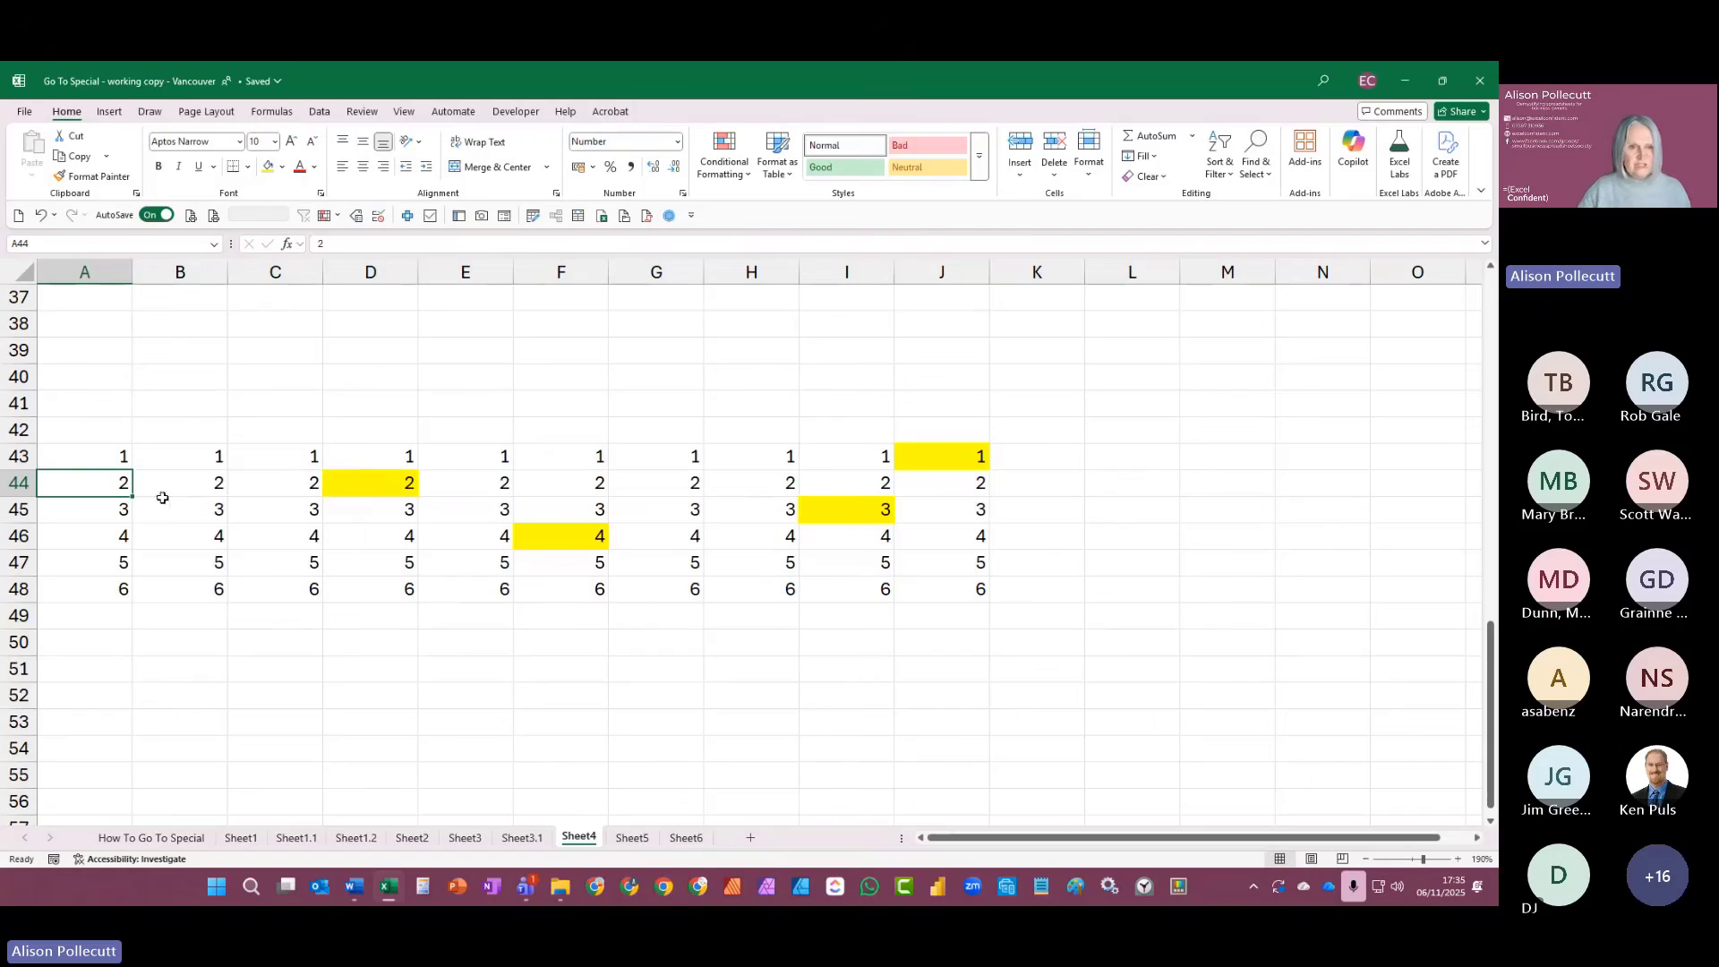
drag(158, 508, 948, 507)
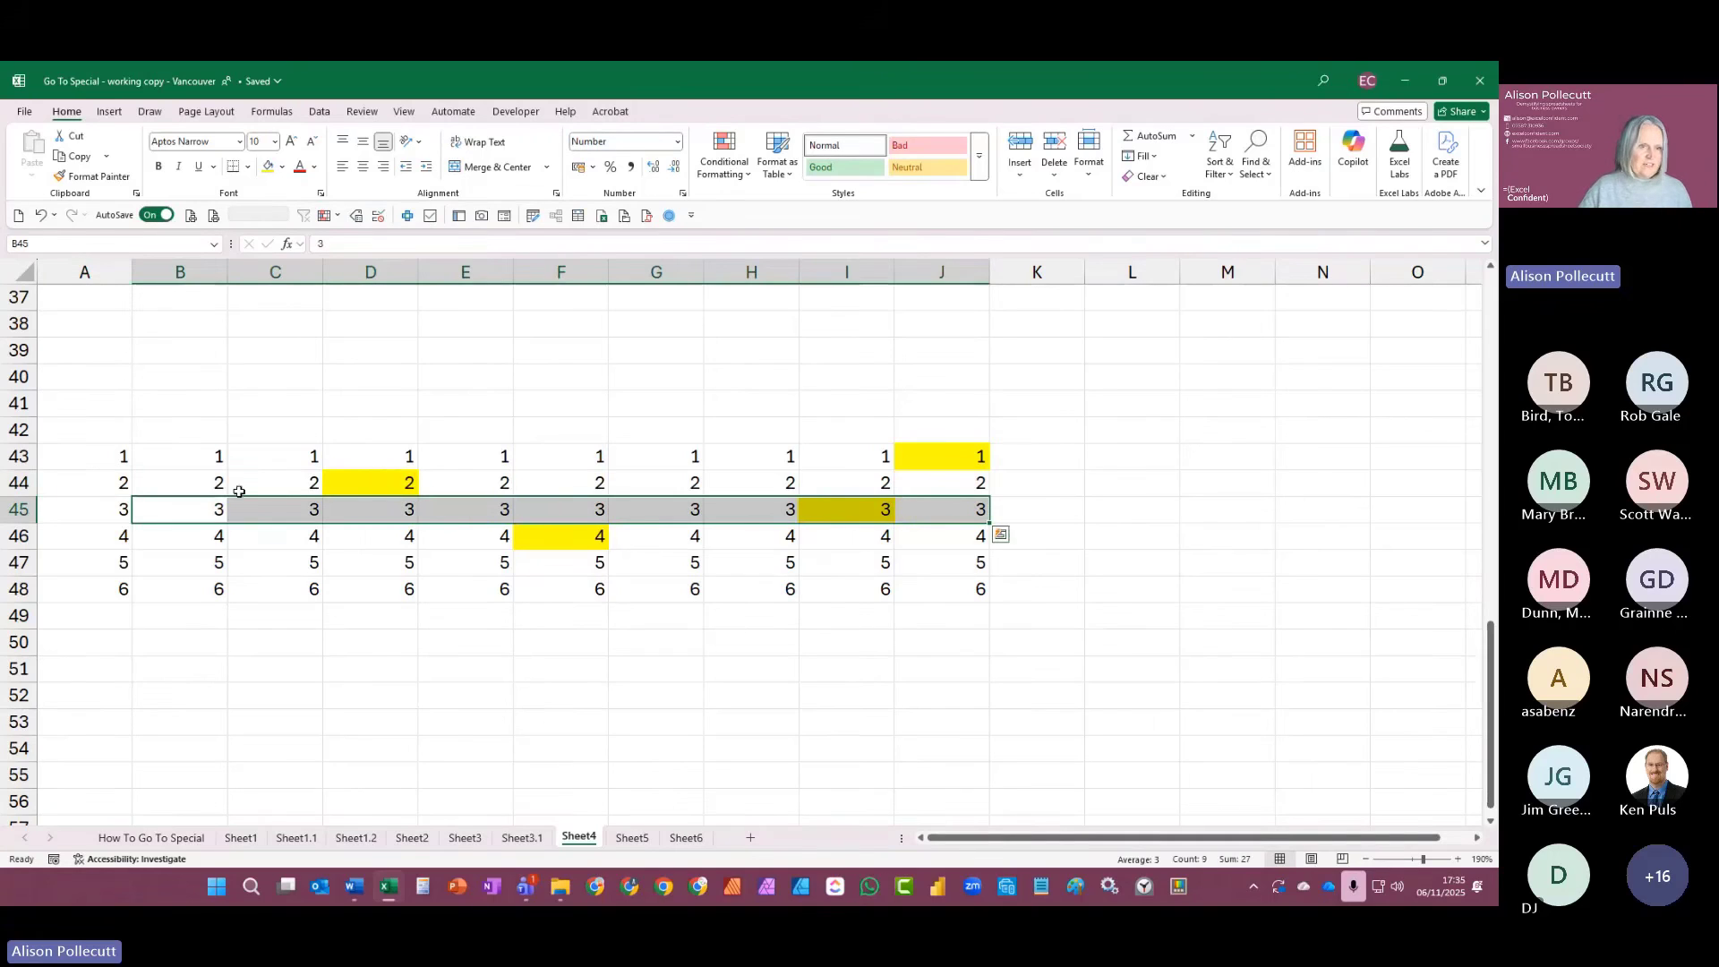
click(100, 509)
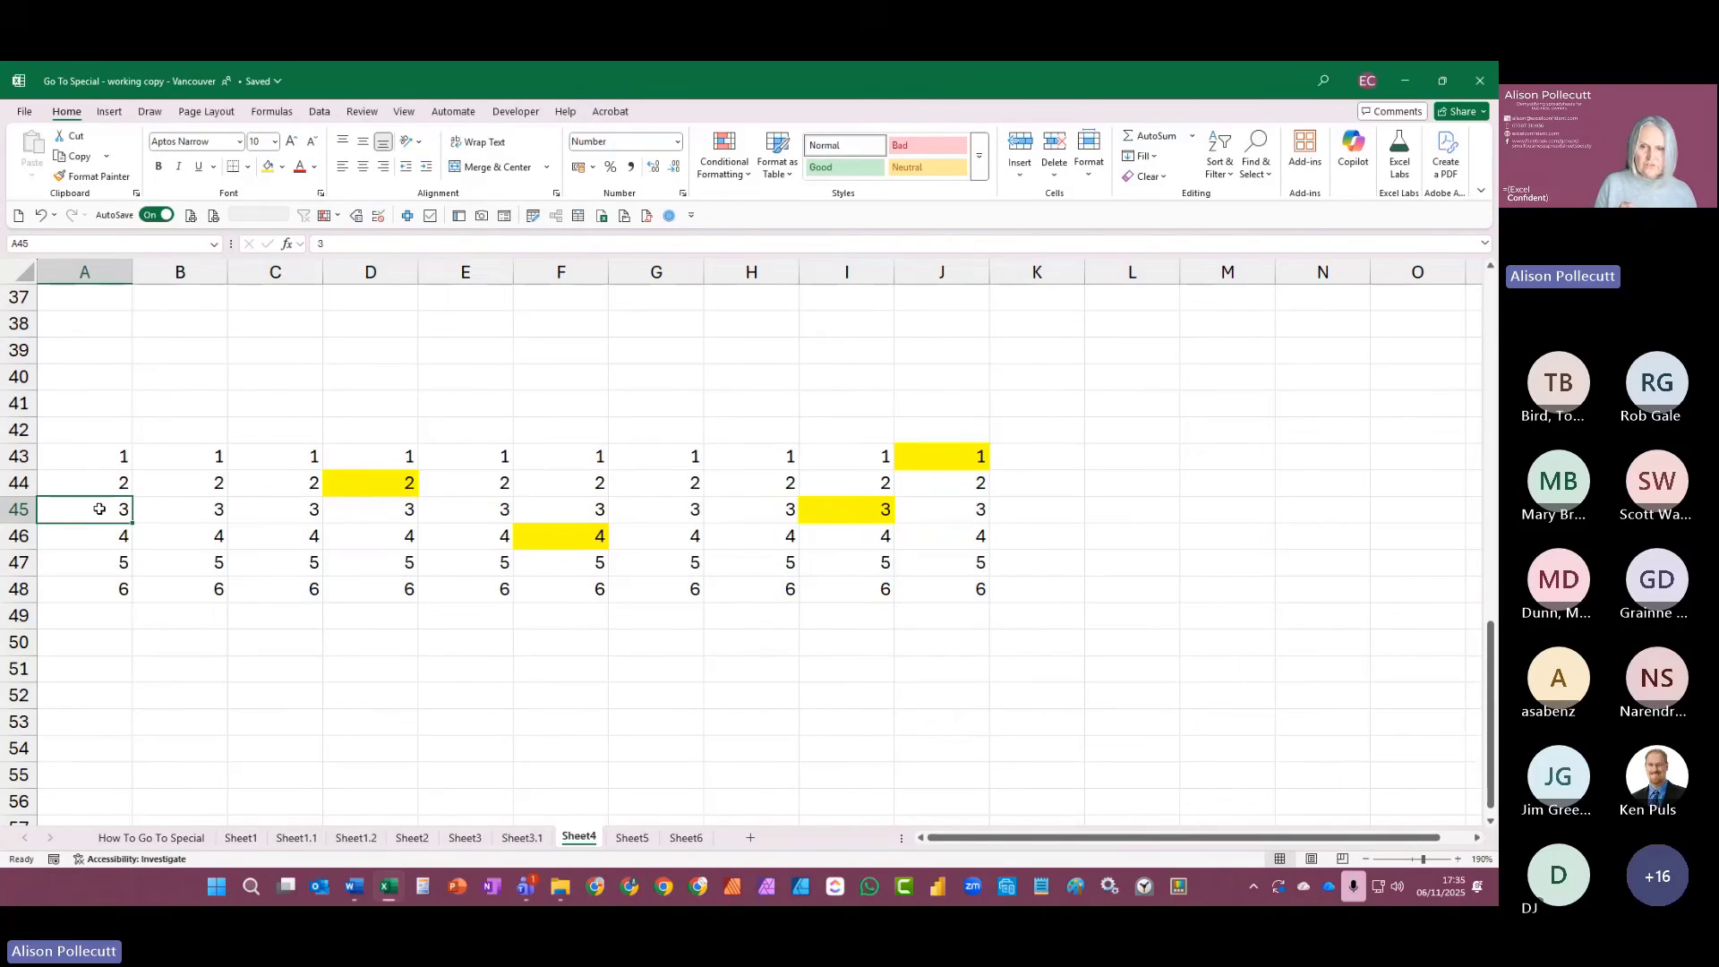
Step: Undo the yellow fill and instead highlight the row differences of A43:J48 in yellow, selecting the range from J43 so column J is the reference
key(Return)
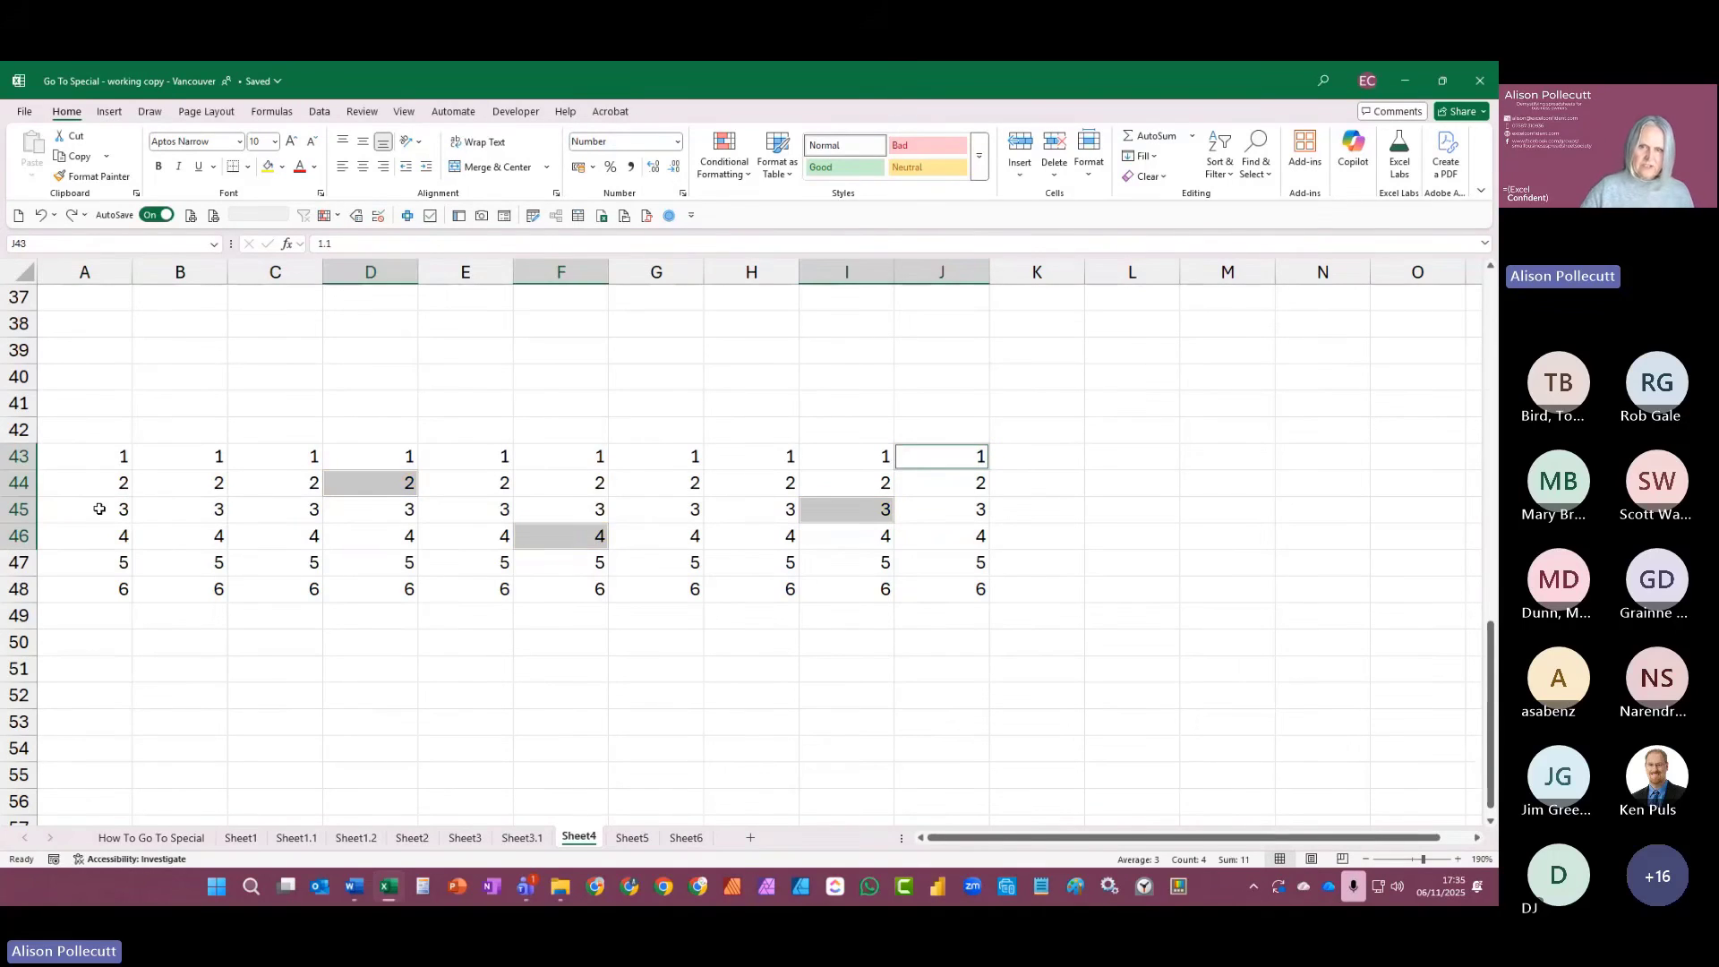
click(921, 460)
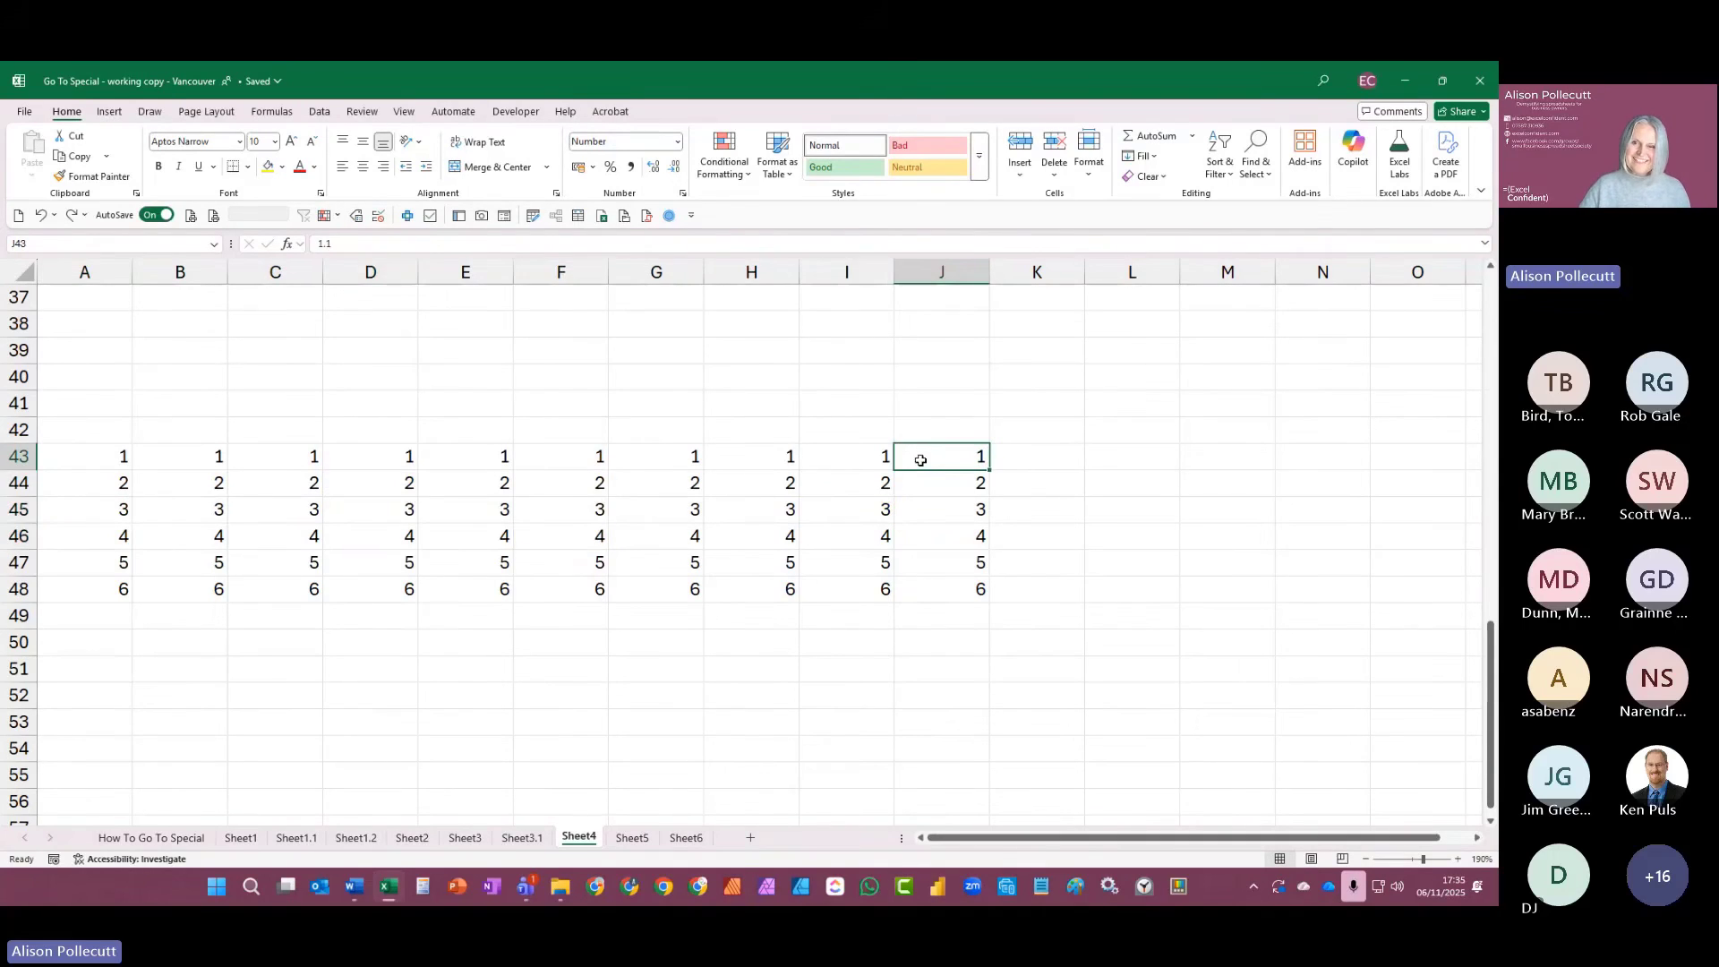
drag(920, 460, 104, 583)
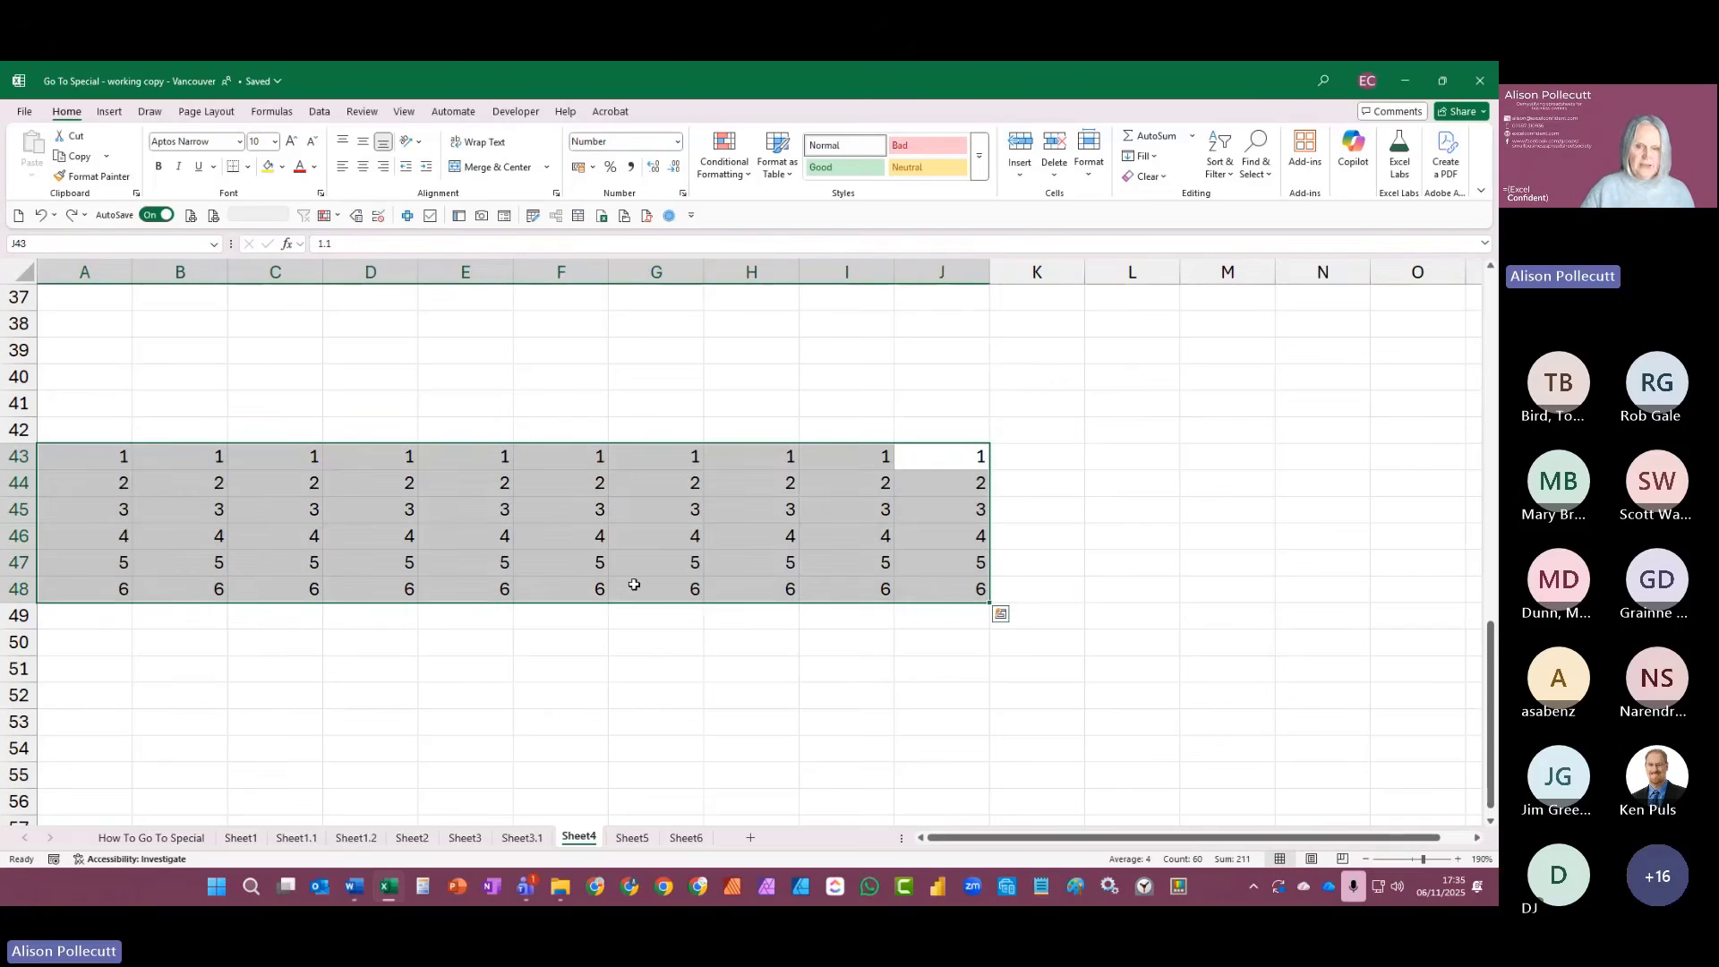
click(669, 215)
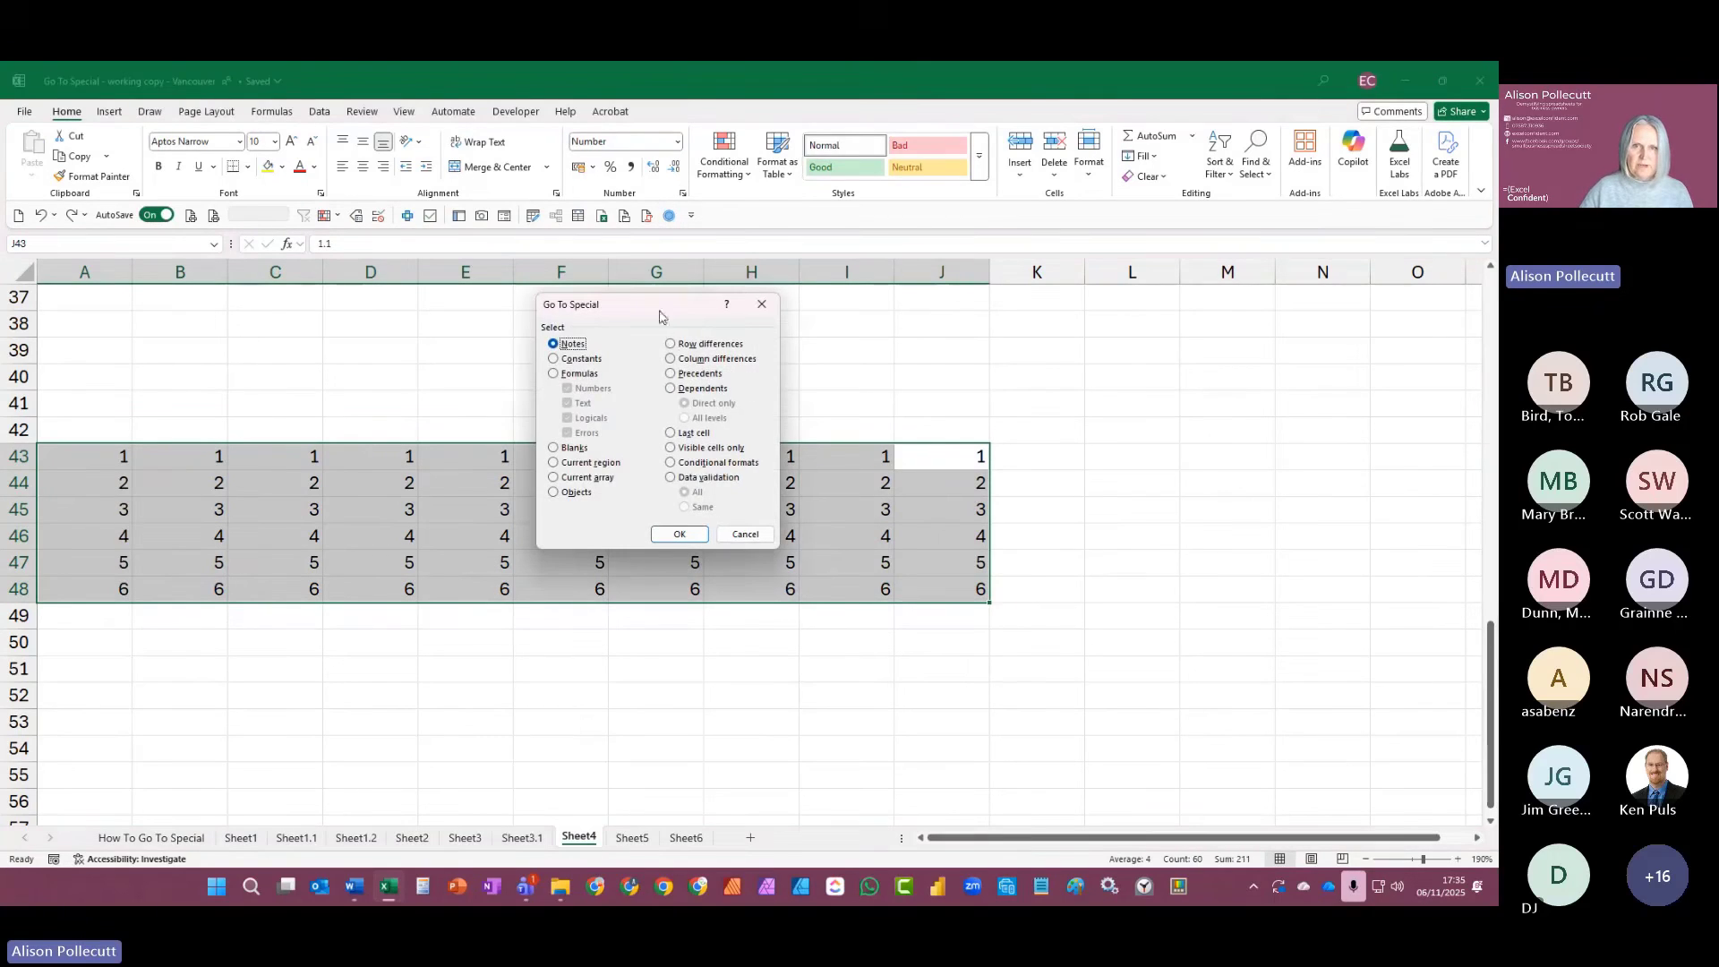
click(700, 345)
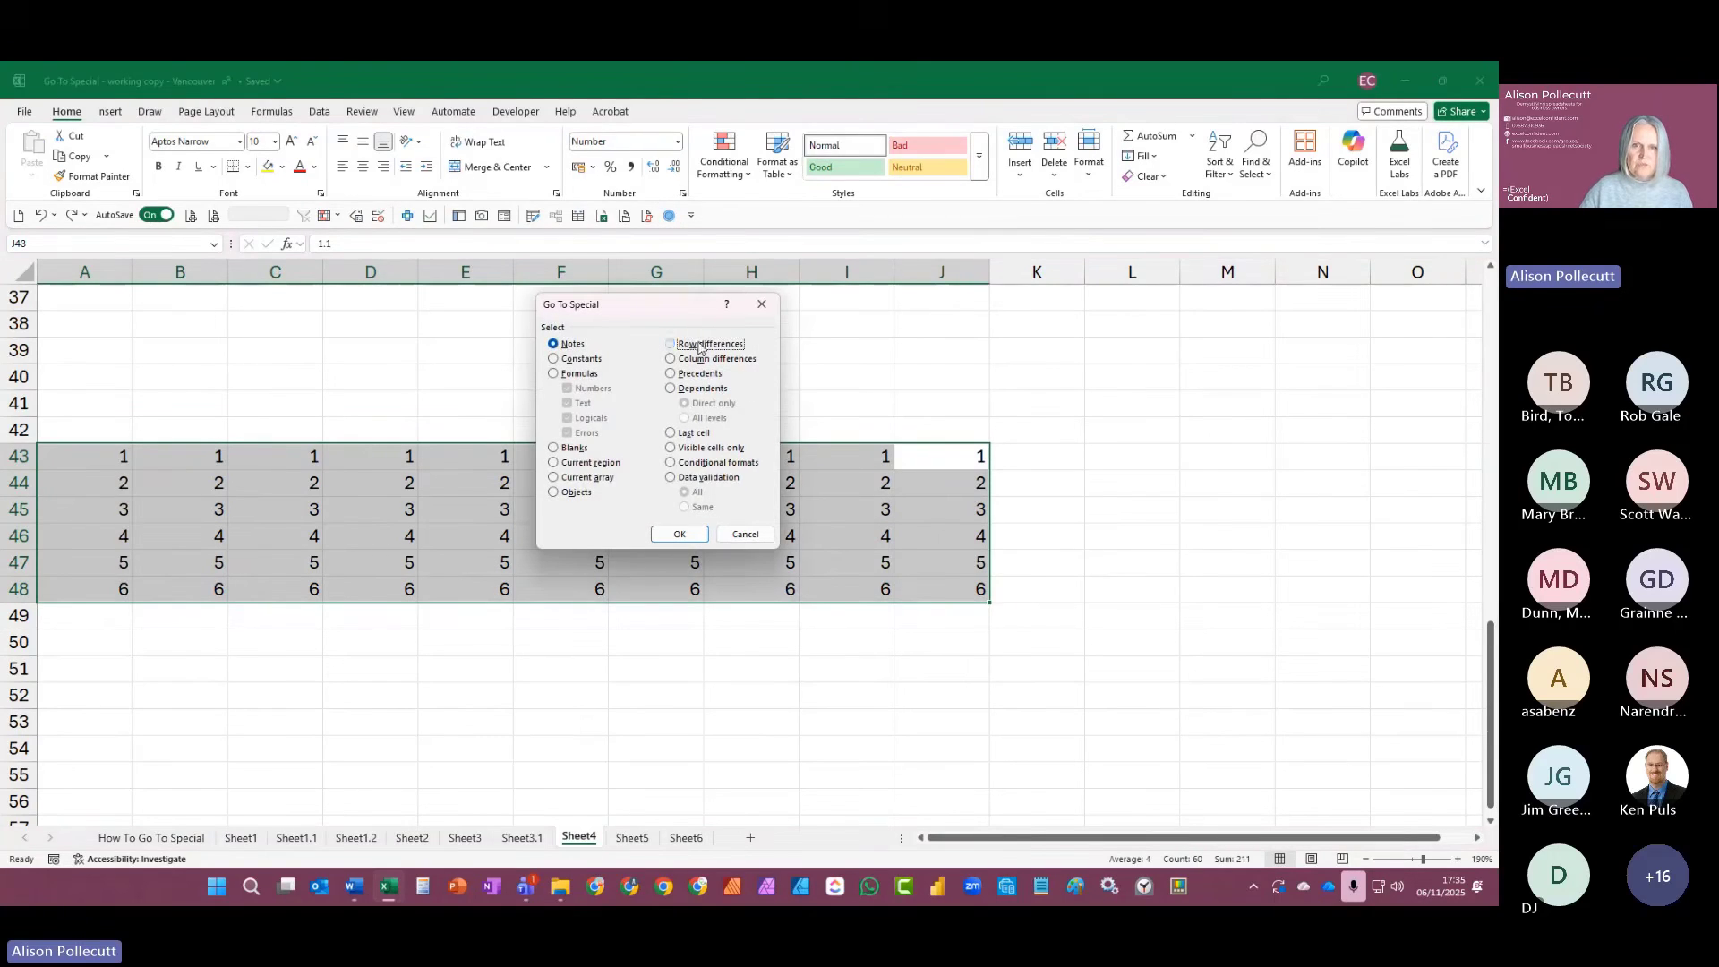
click(678, 534)
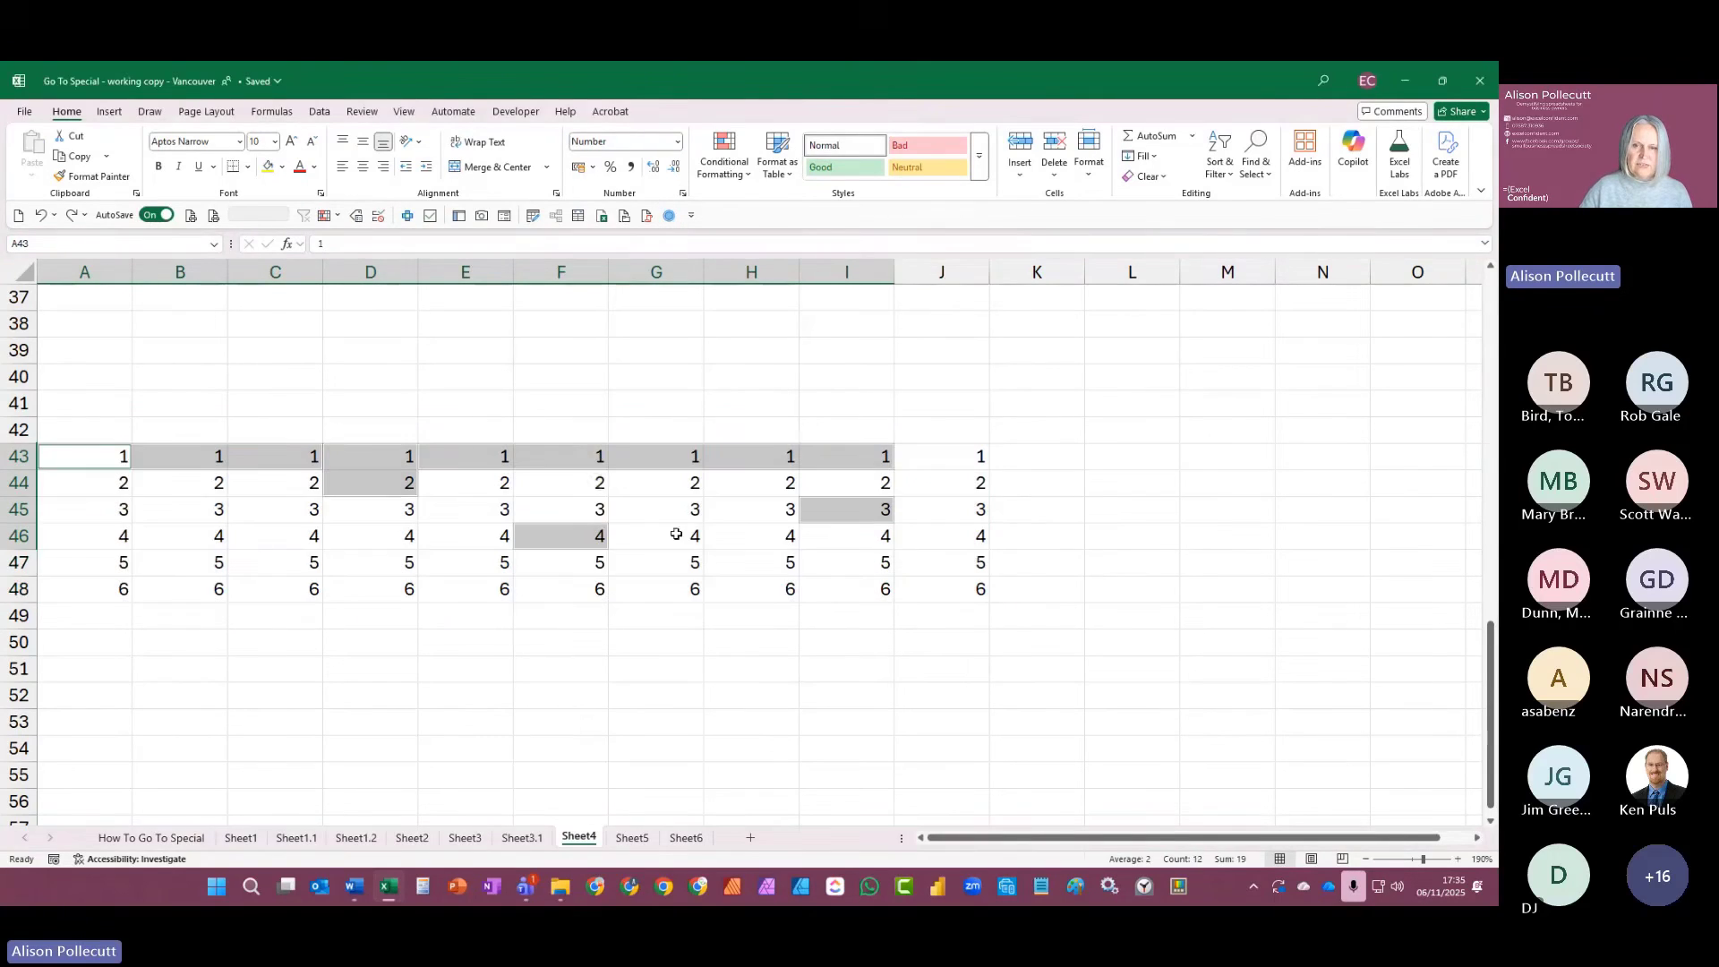
click(270, 168)
click(935, 677)
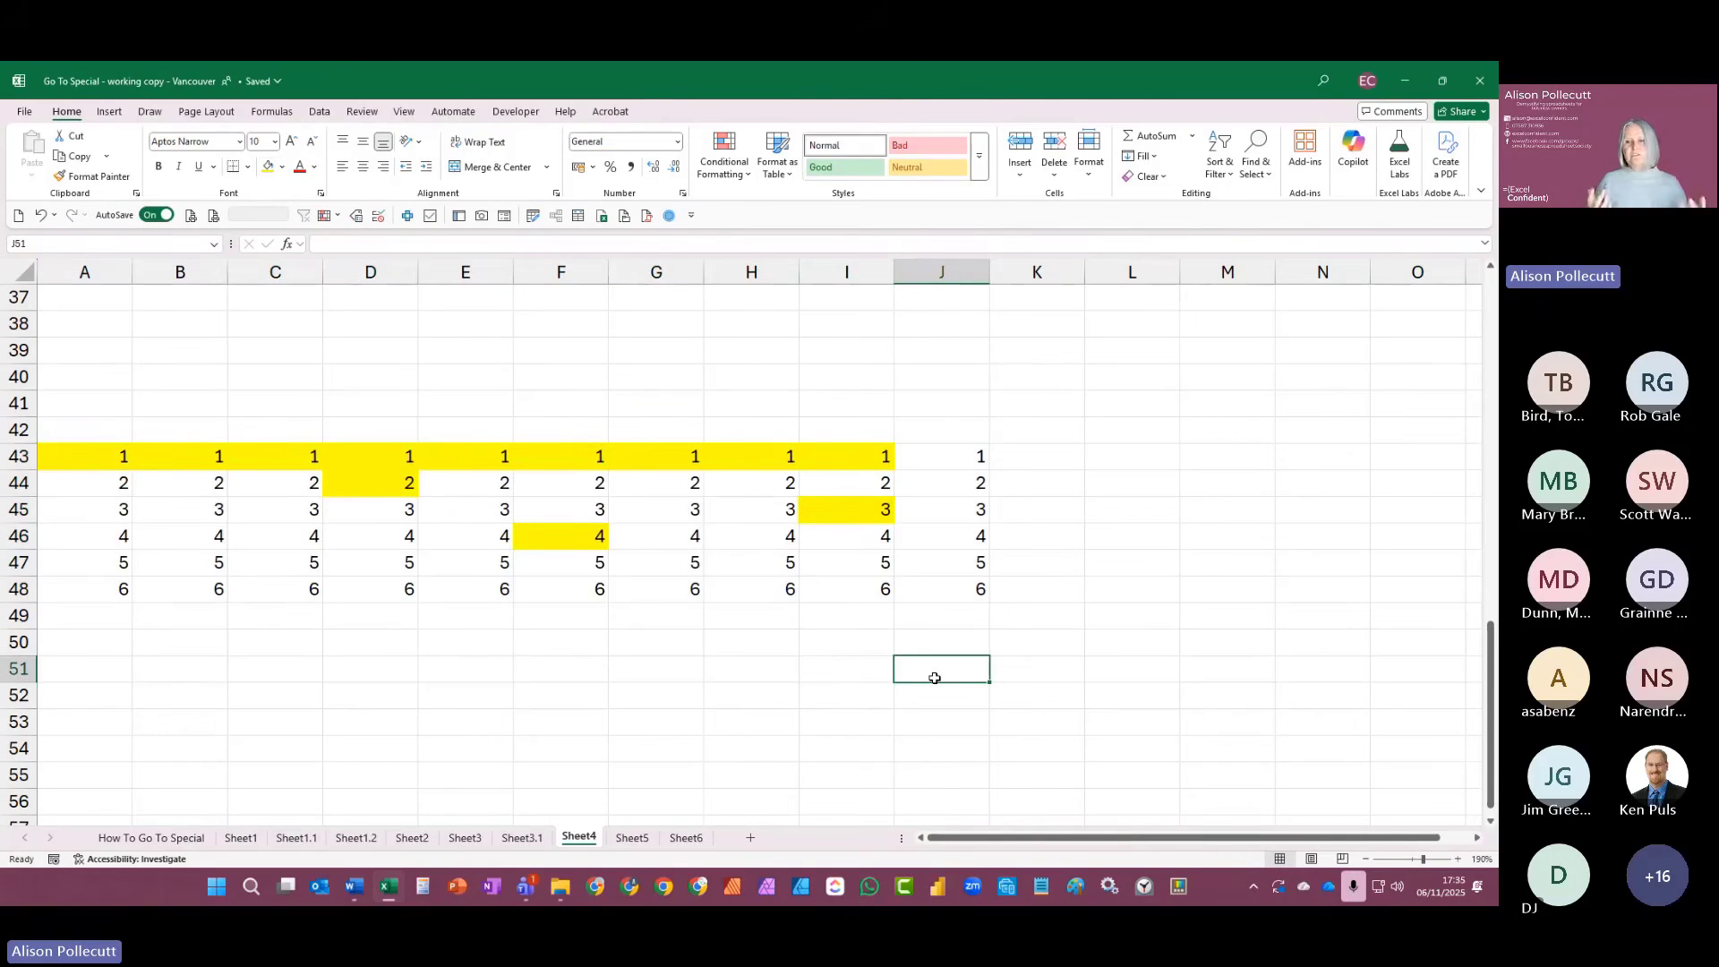
Step: Examine the underlying value of J43 and compare it with the highlighted cells I43 back to A43
click(918, 457)
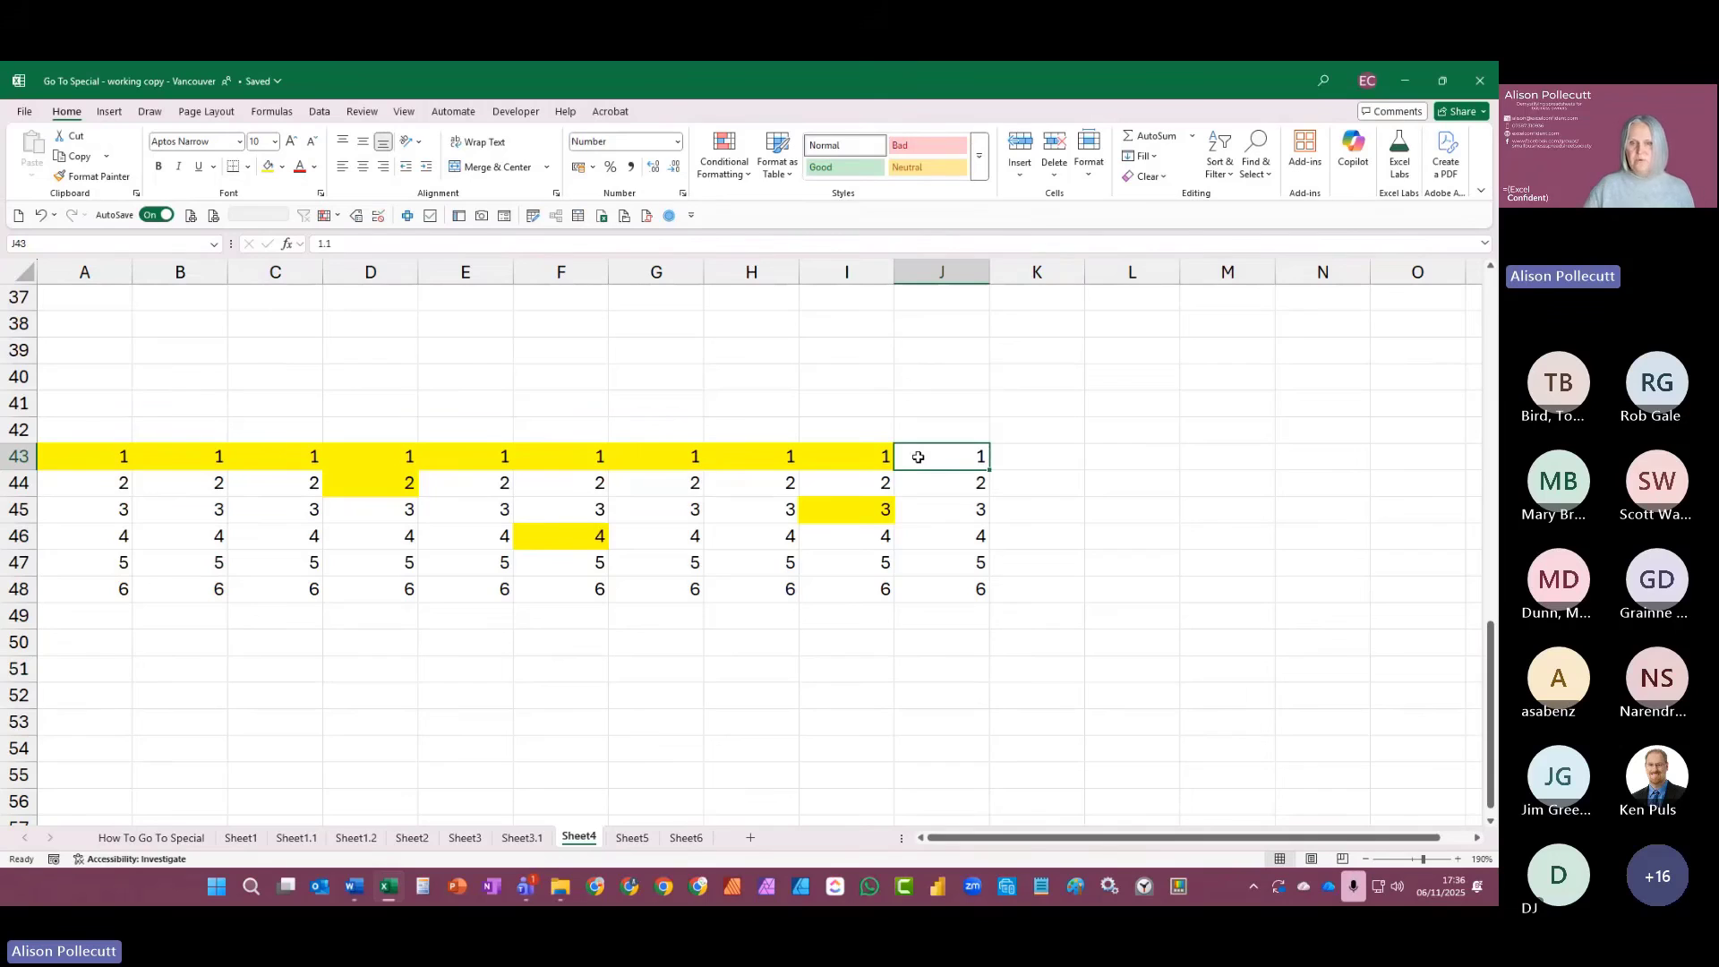
click(851, 463)
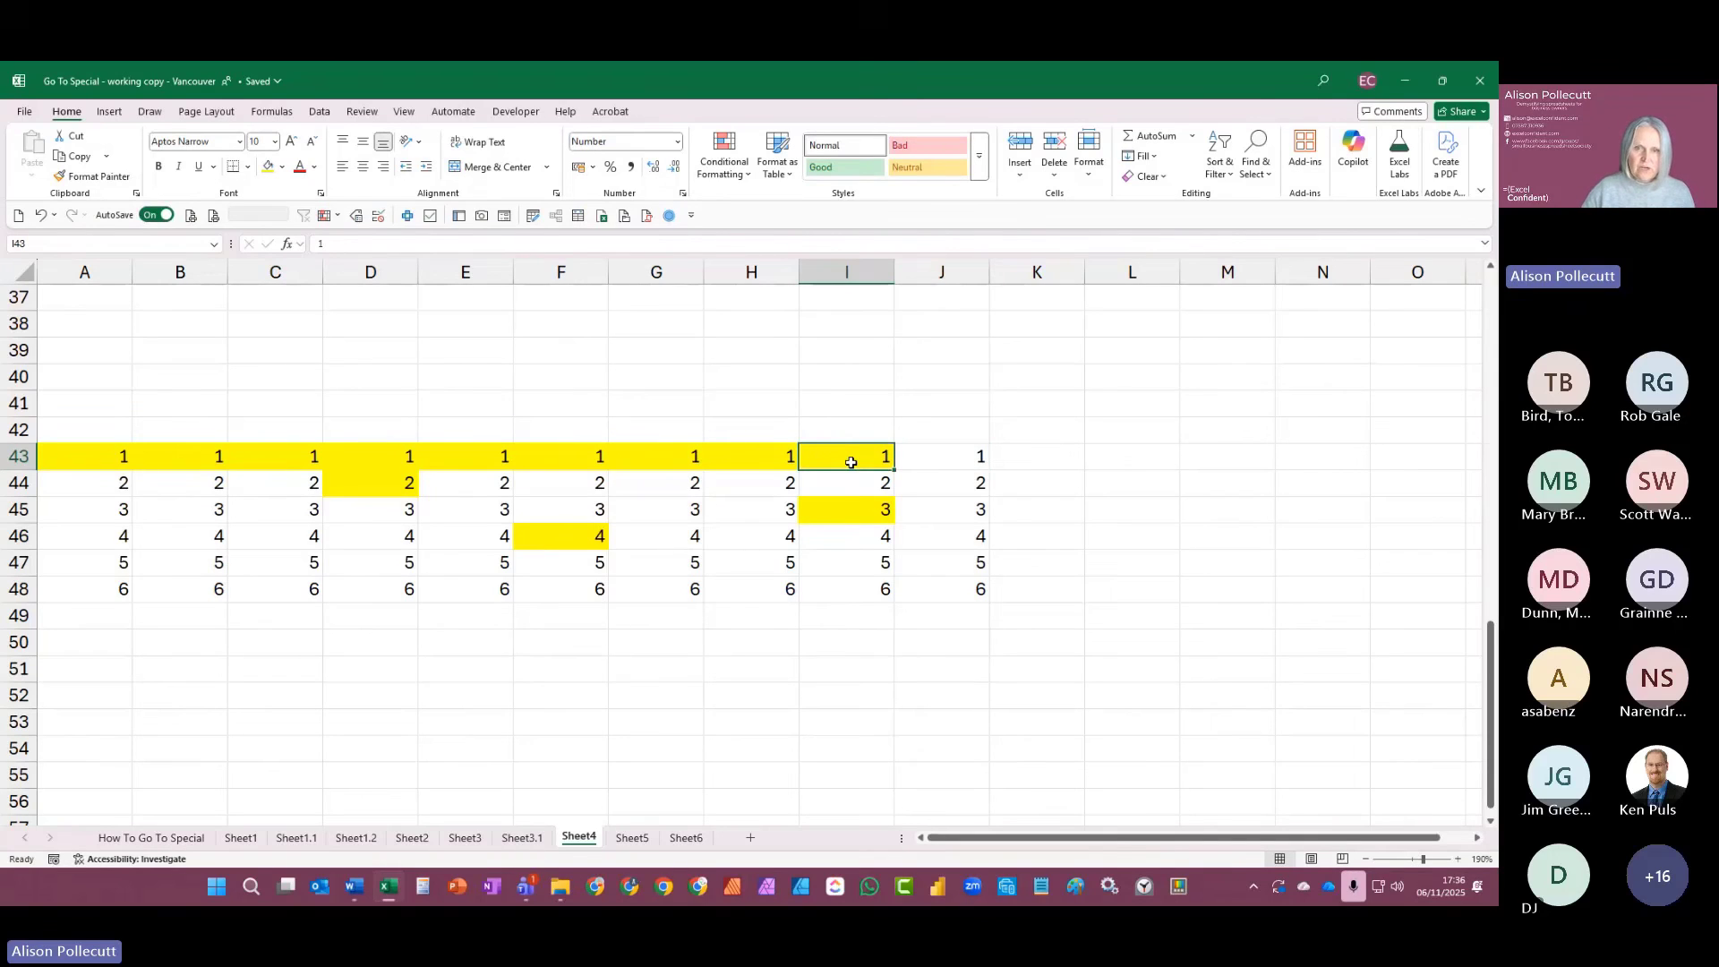
key(Left)
key(Left)
key(Left)
key(Left)
key(Left)
key(Left)
key(Left)
key(Left)
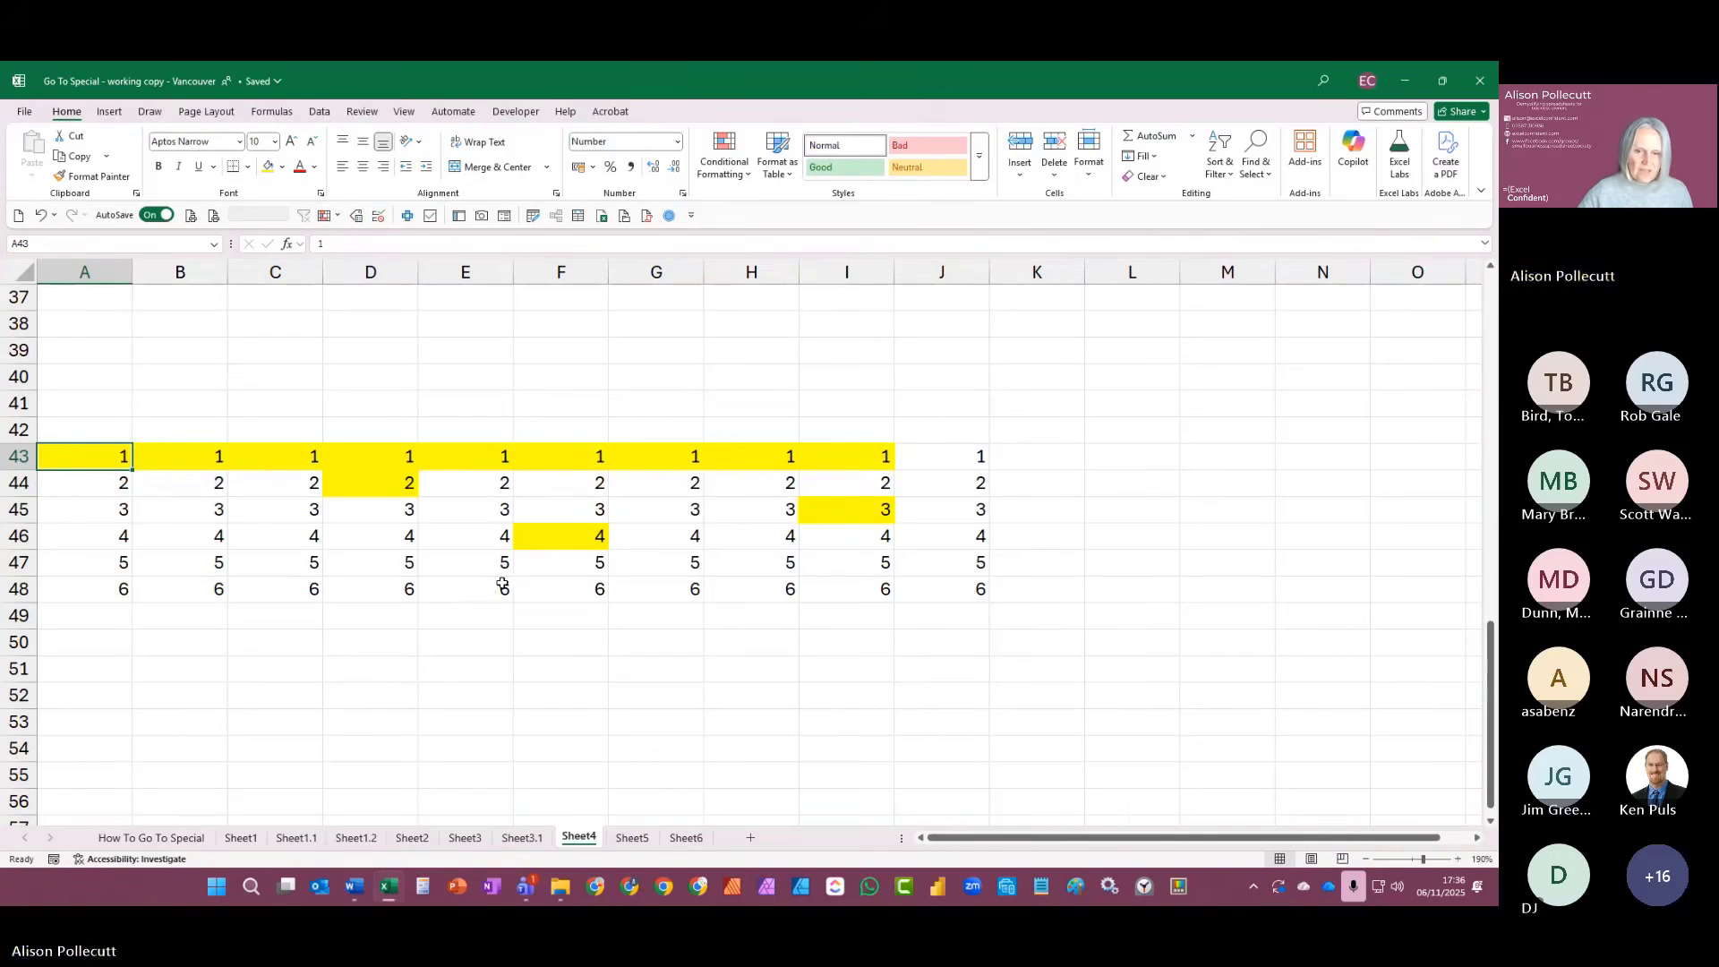
Step: On Sheet5, select only the visible cells with Go To Special, then clear the selection by selecting an empty cell beside the data
click(631, 838)
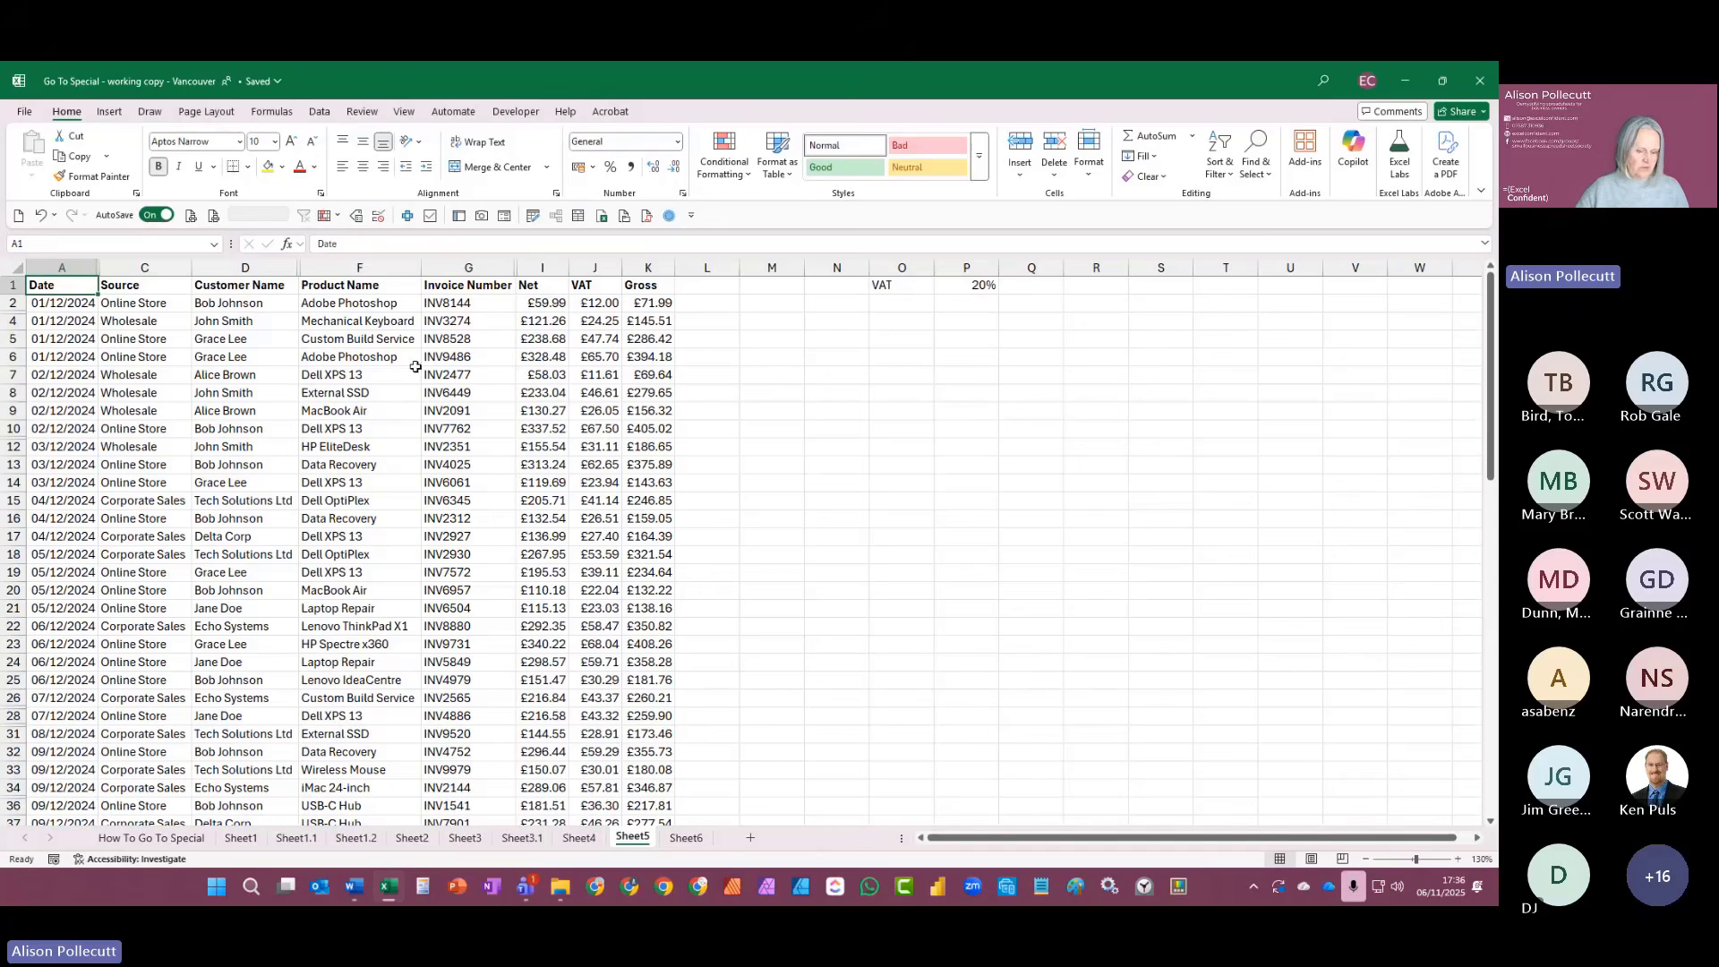
key(F5)
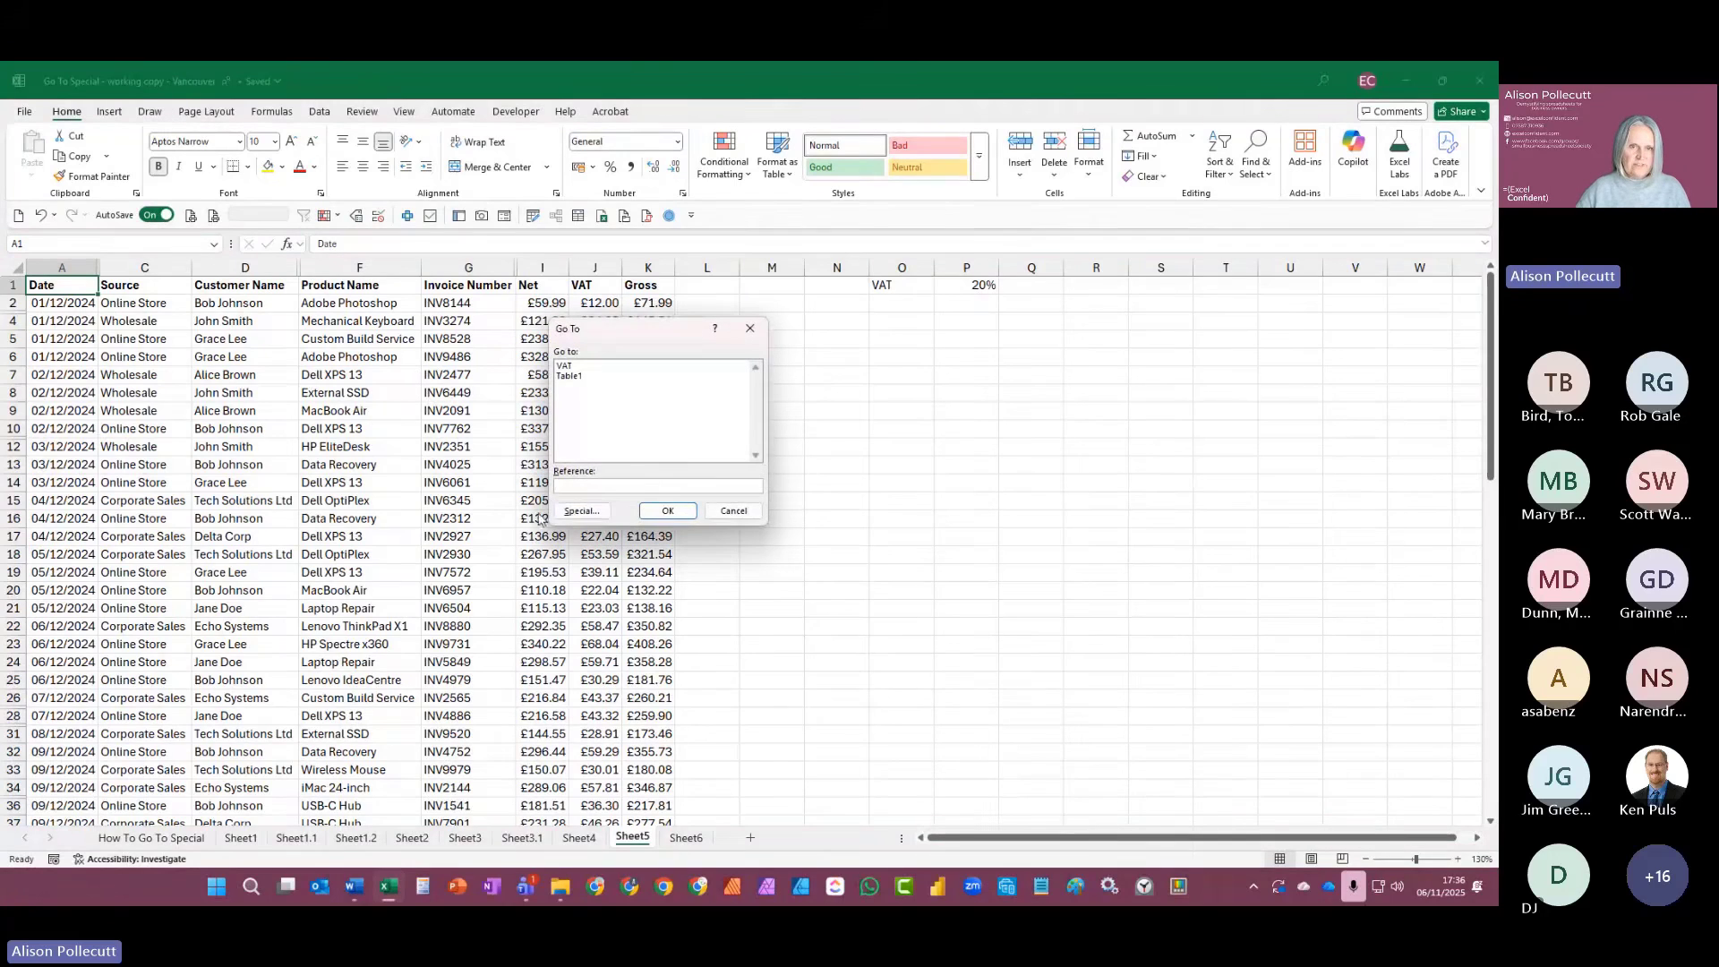
click(579, 511)
drag(660, 311, 819, 423)
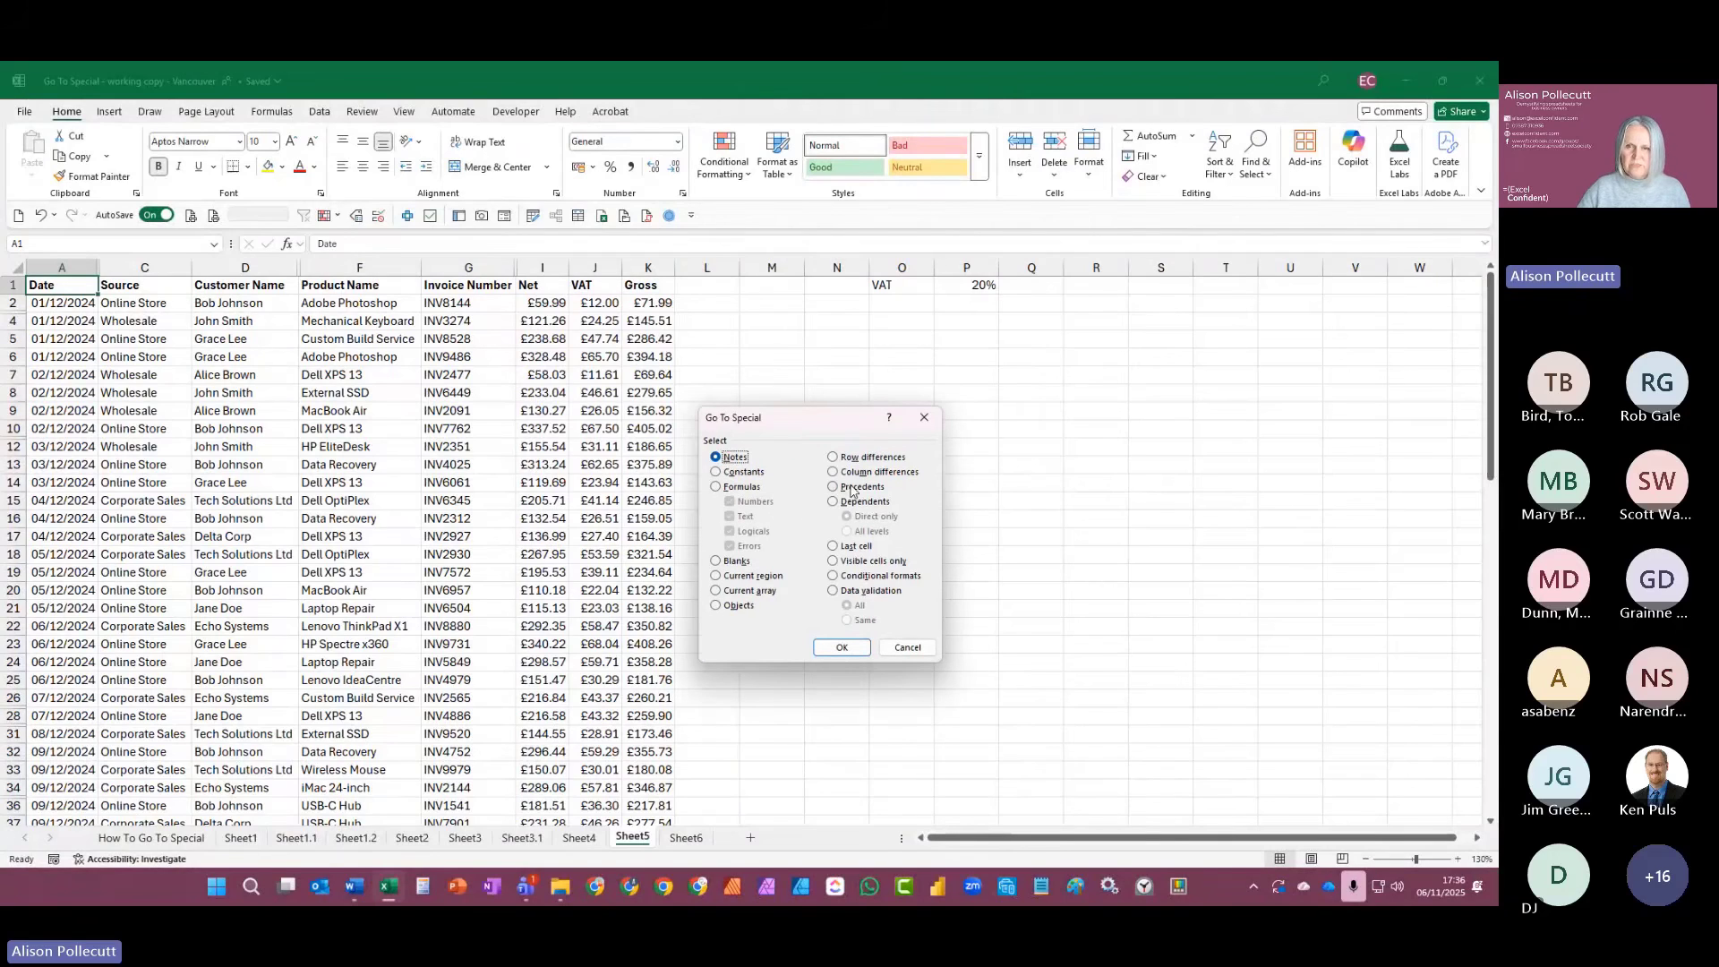
click(834, 561)
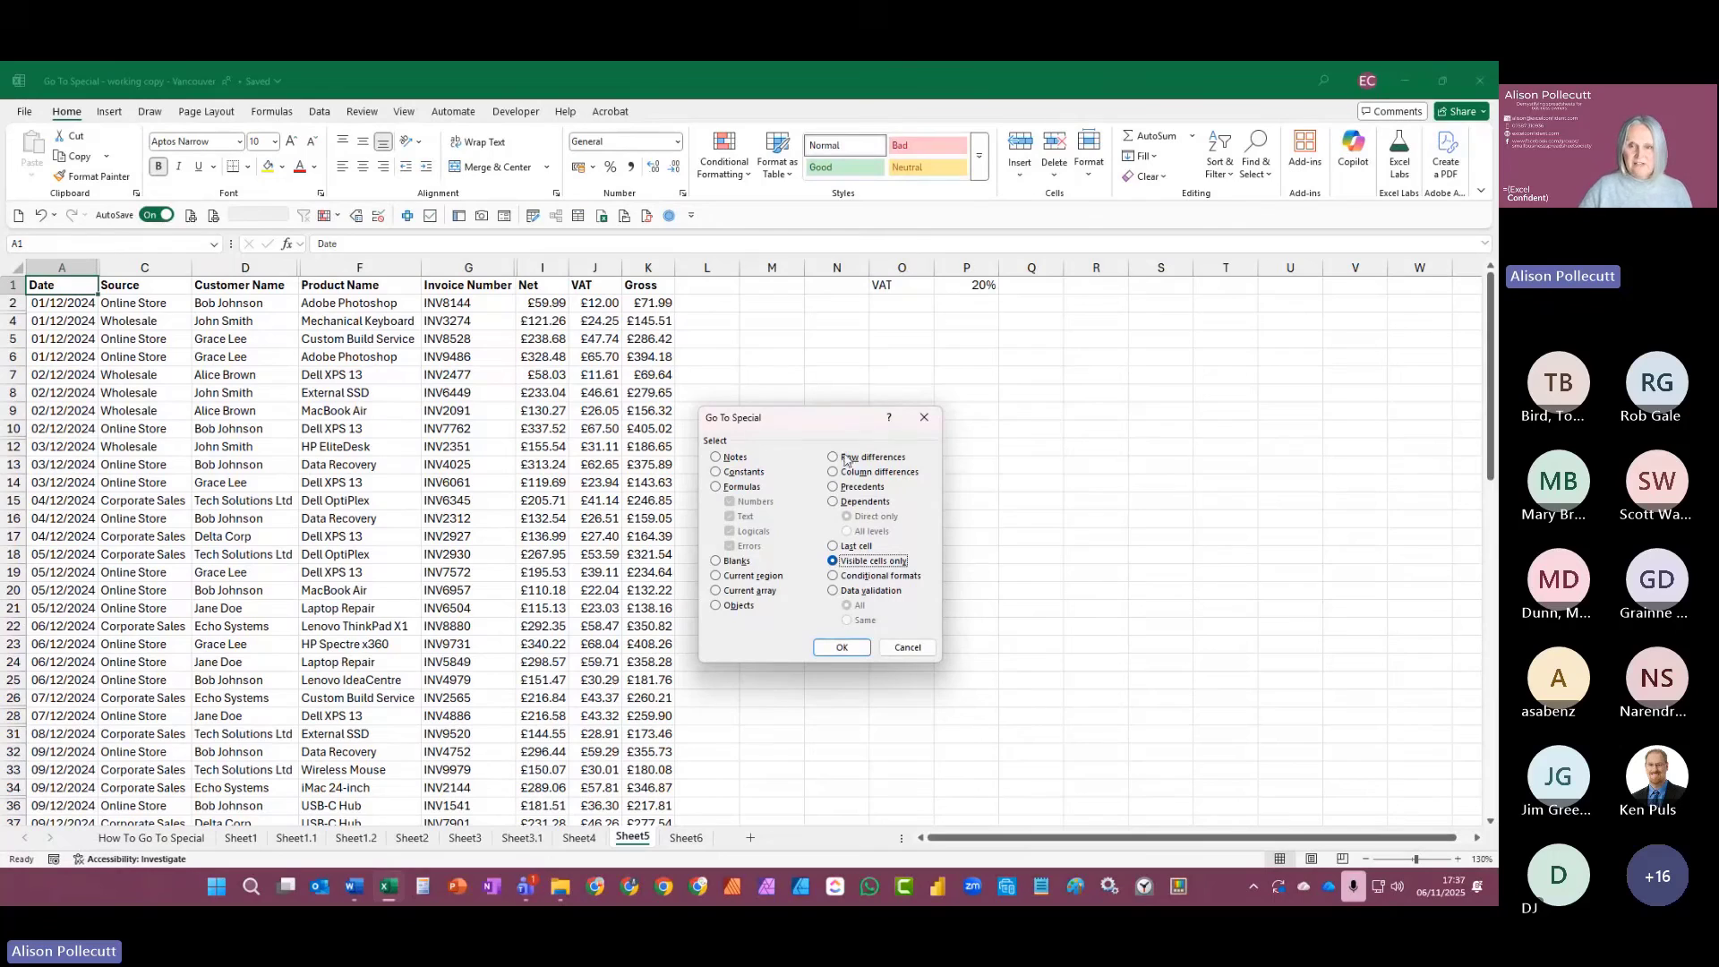
click(843, 650)
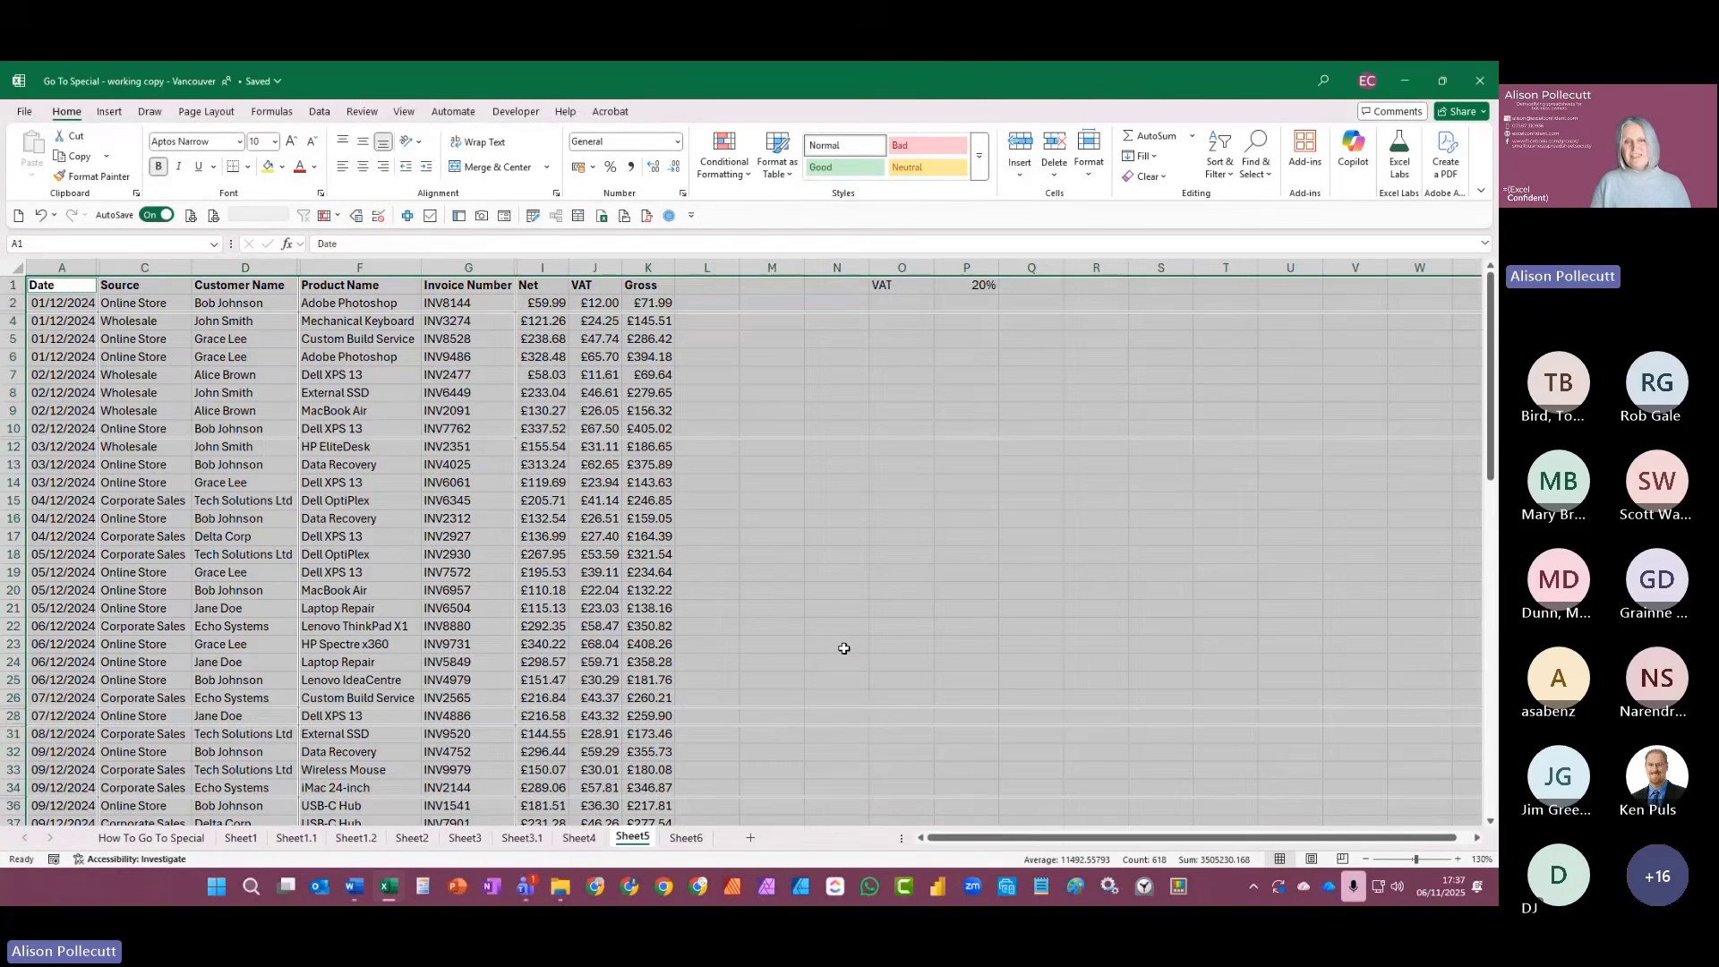
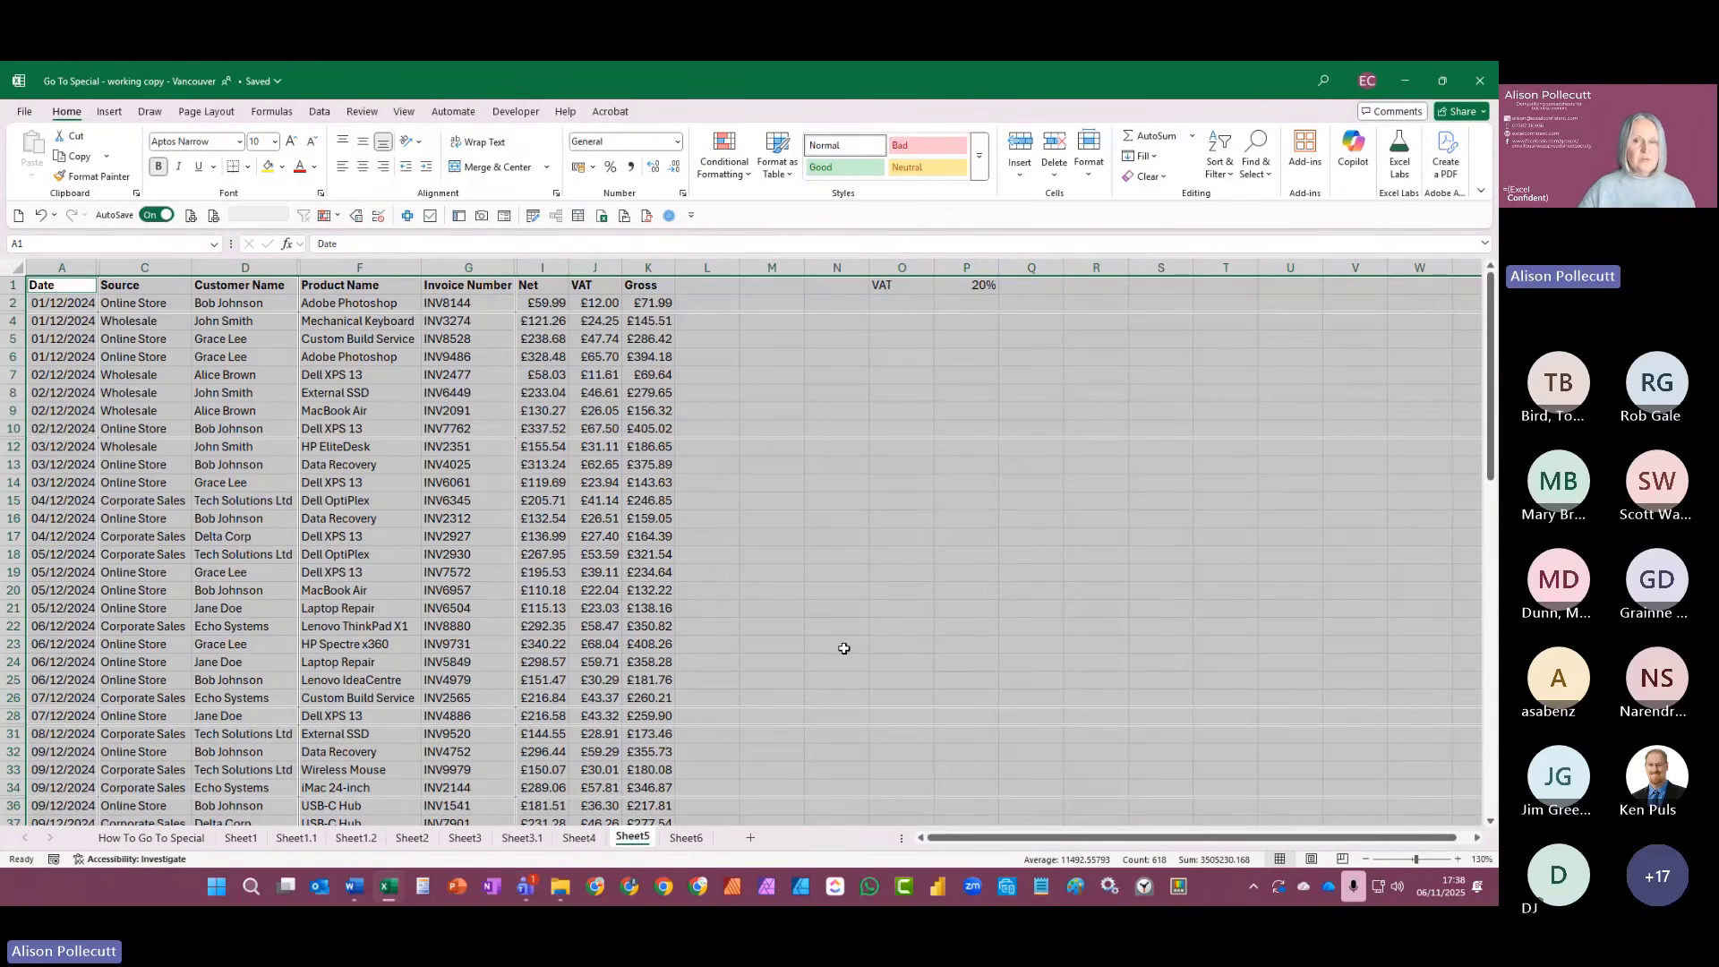
click(843, 648)
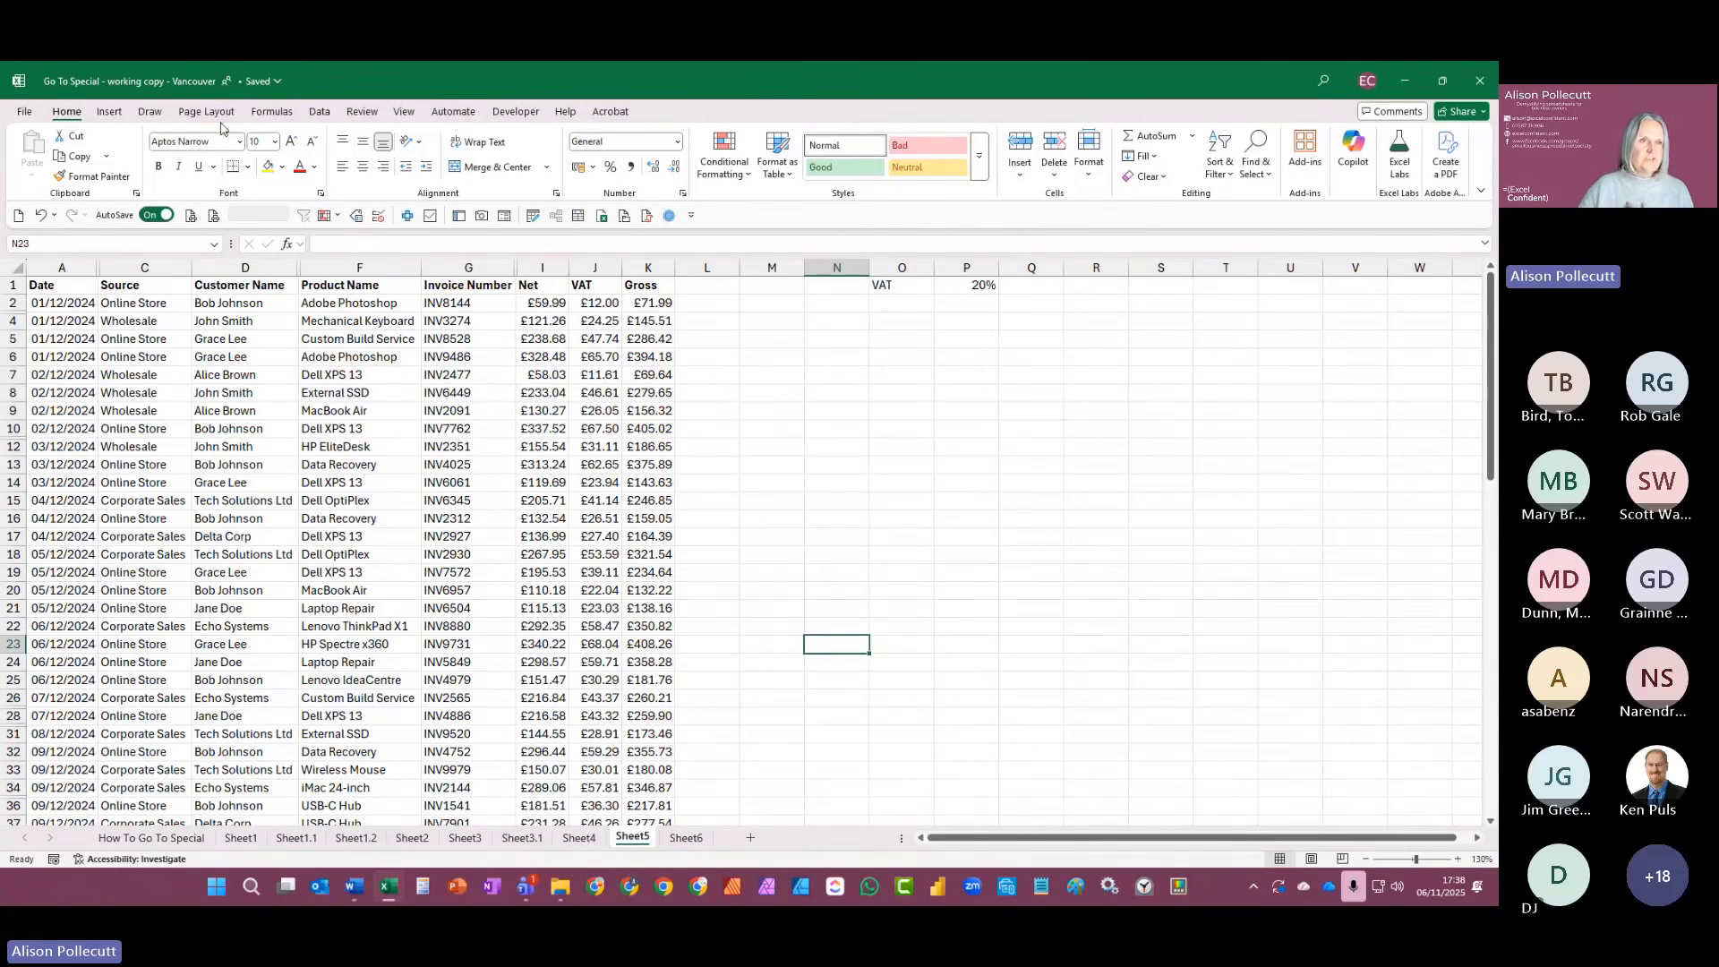
Step: View the formula auditing commands, then examine the Net value in I2 and the formulas in J2 and K2
click(272, 113)
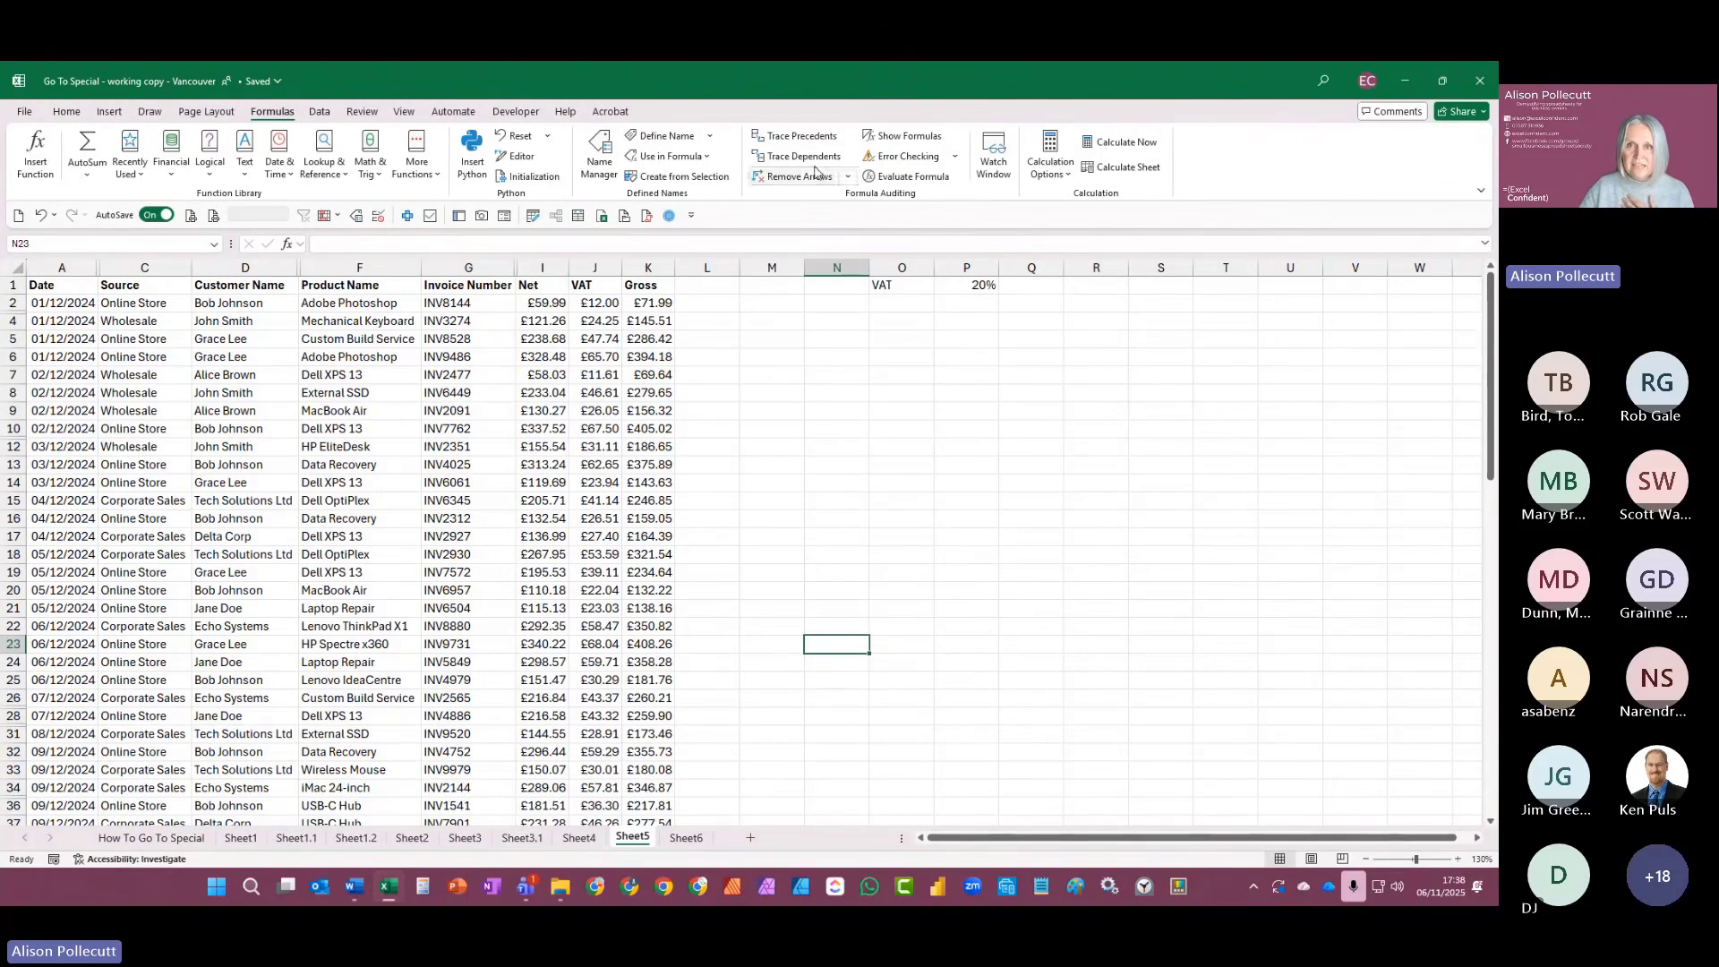
click(66, 112)
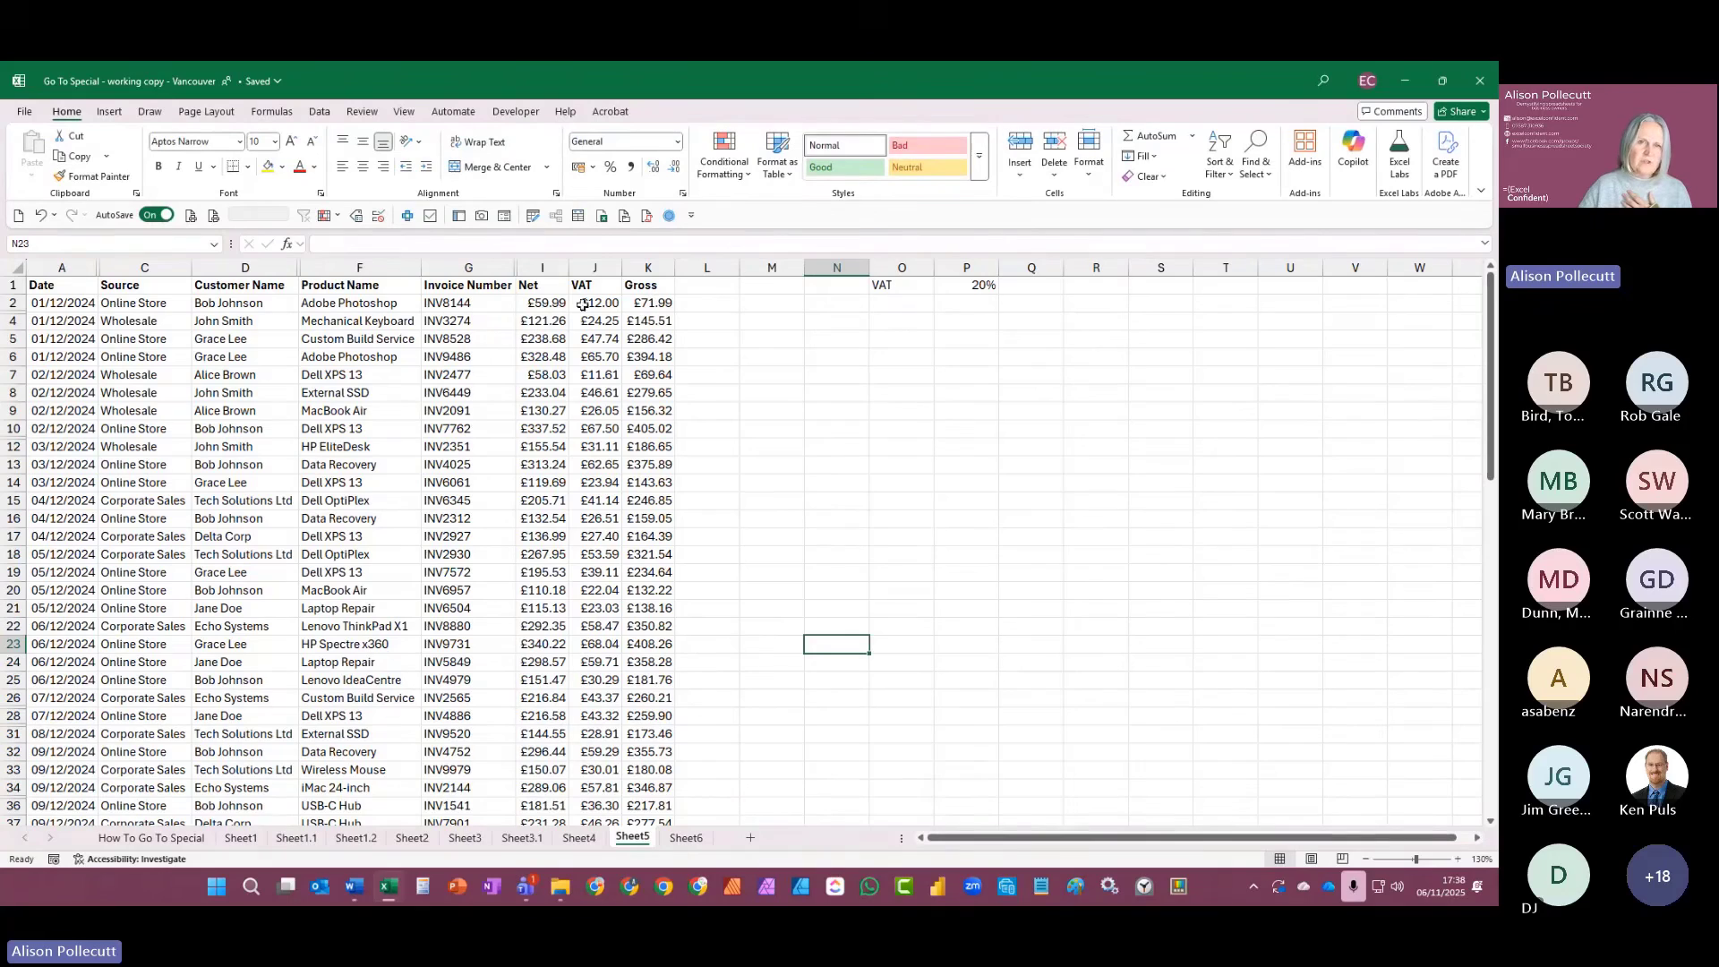
click(541, 303)
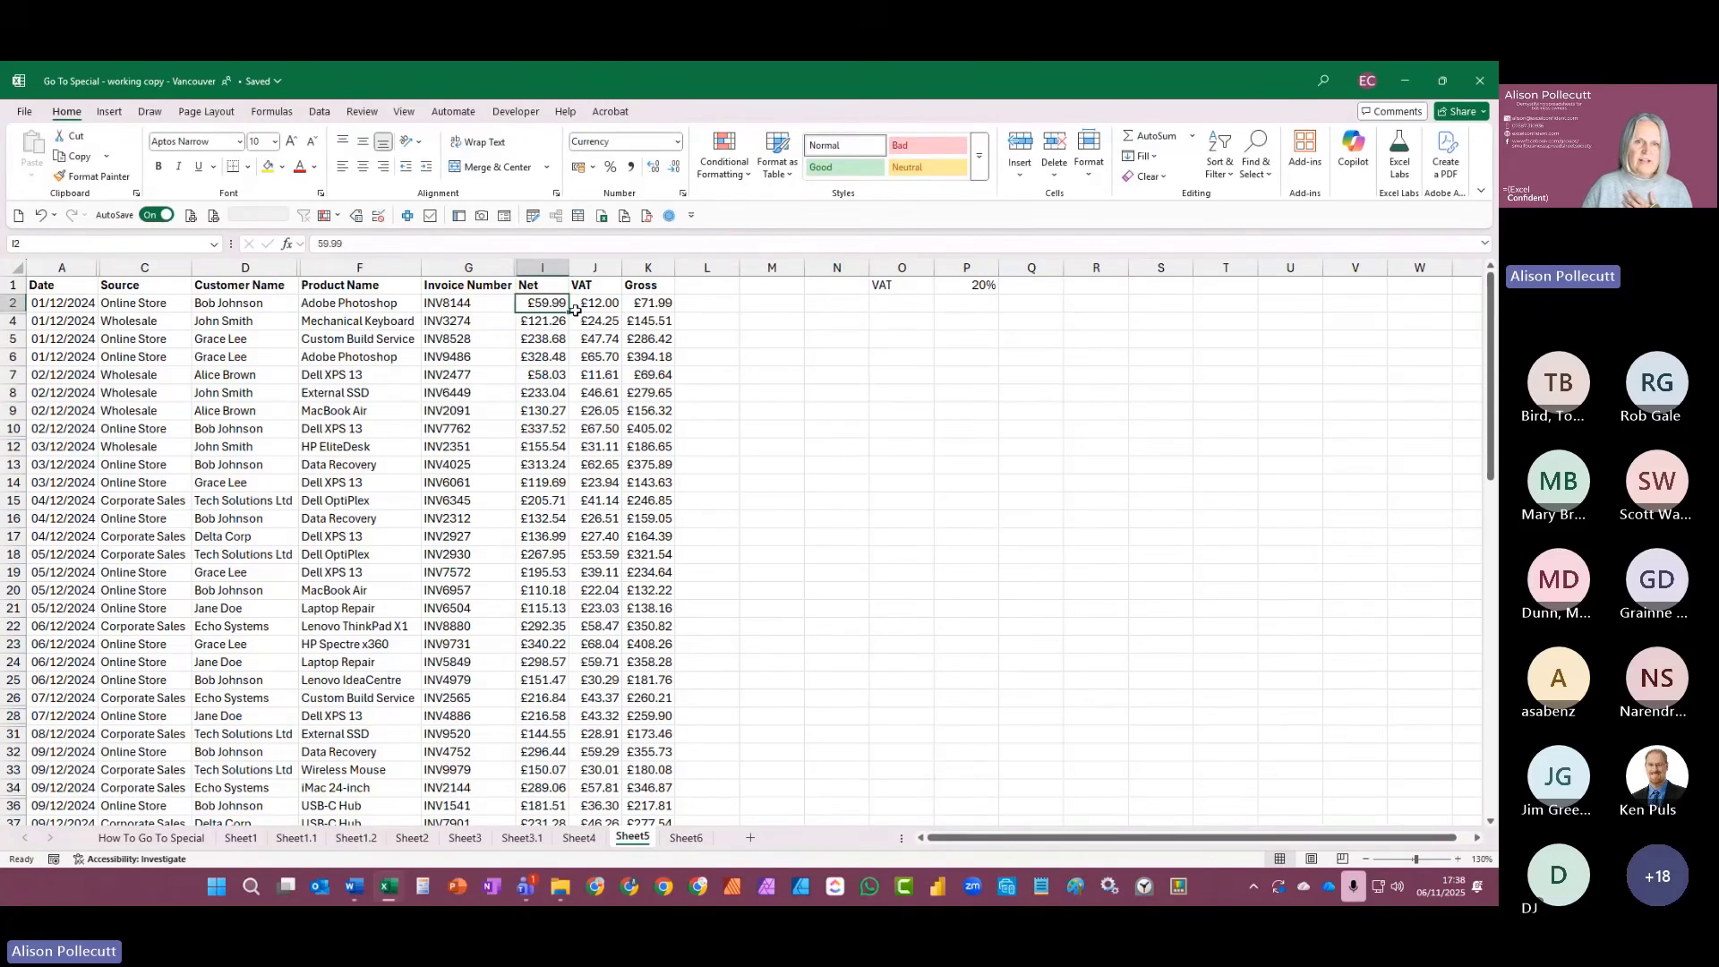
click(576, 309)
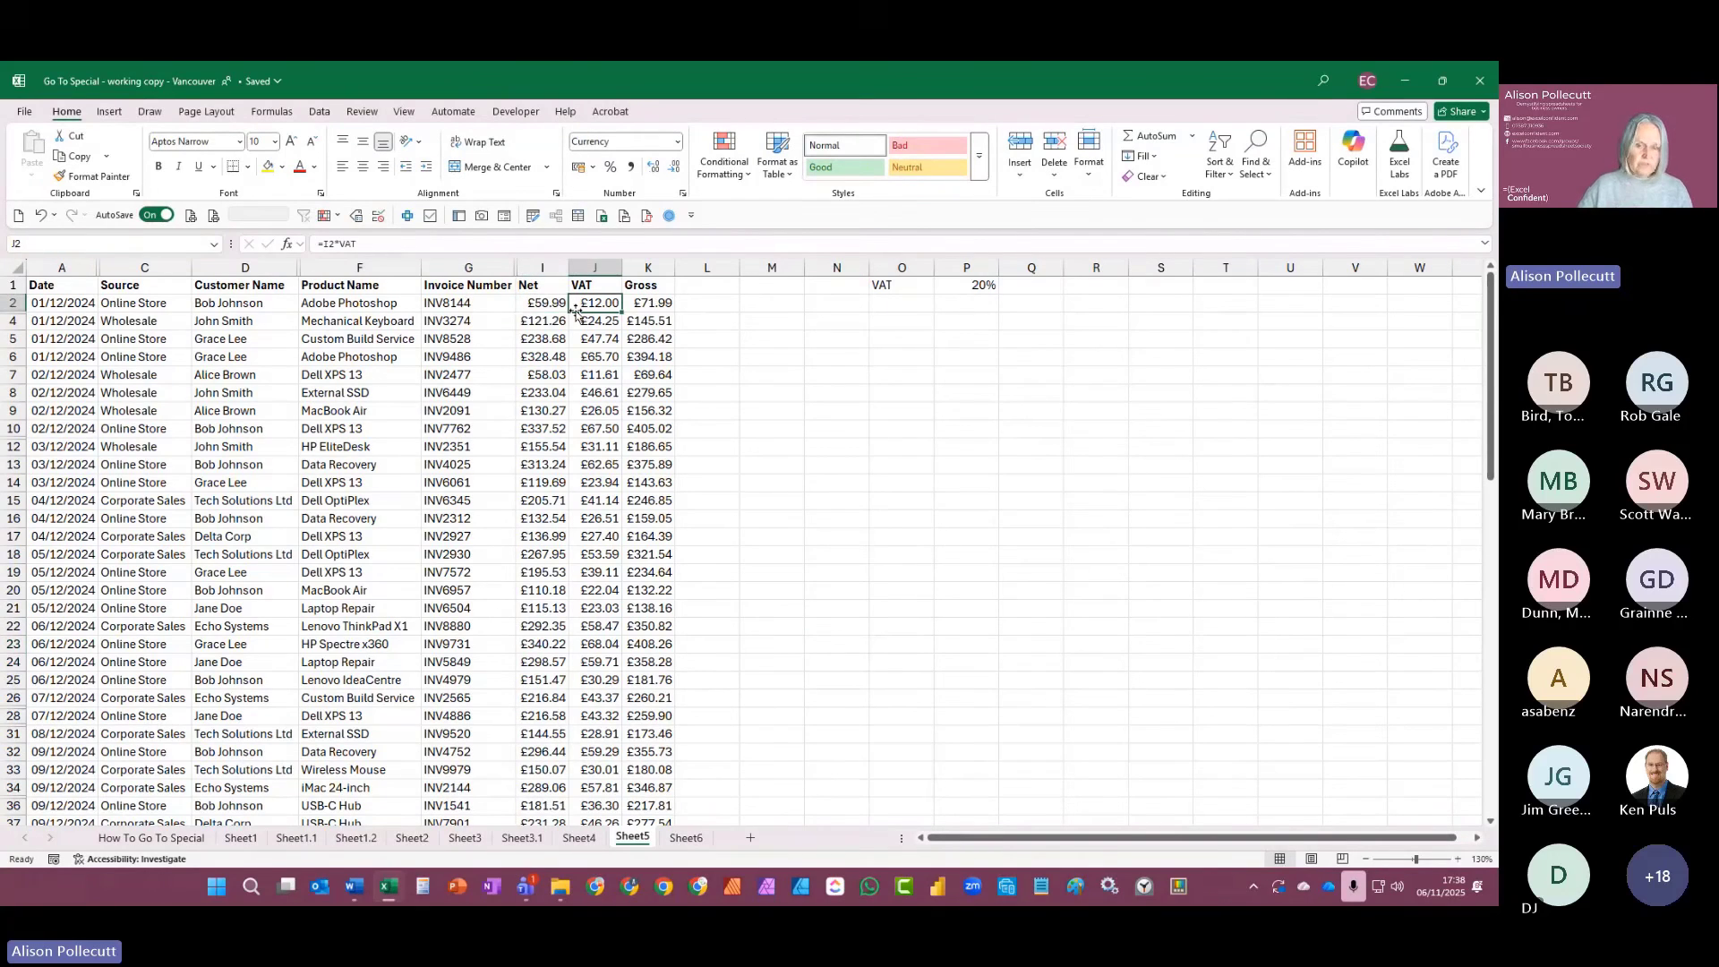
key(F2)
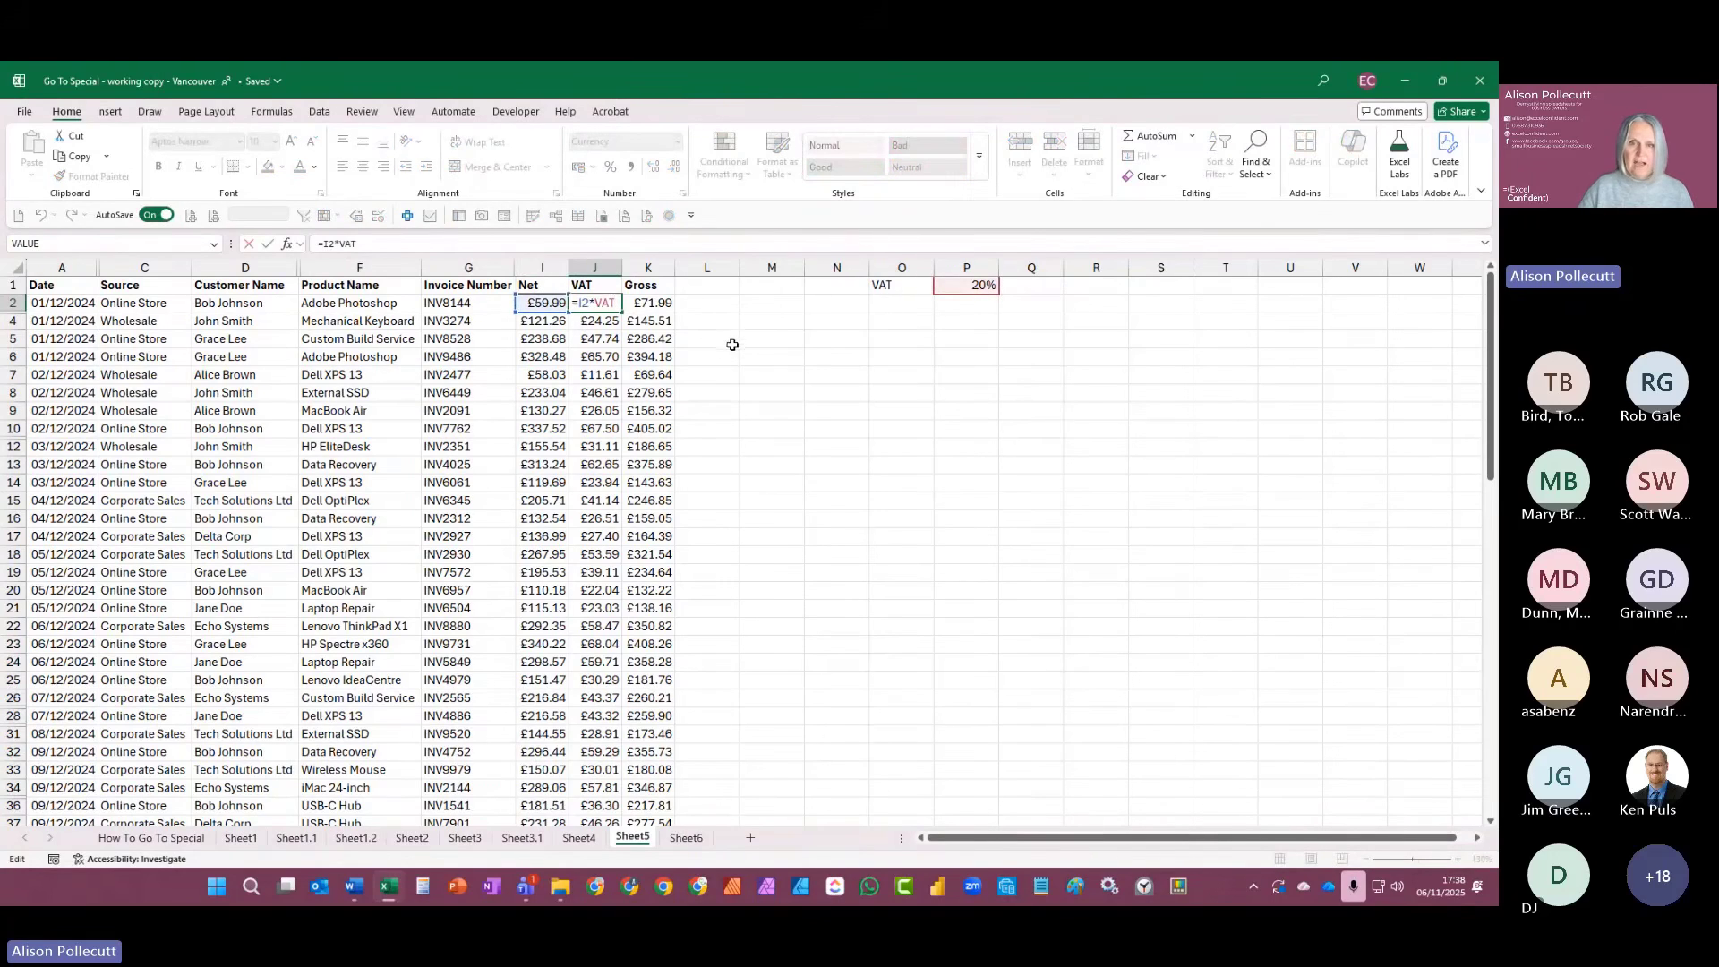
click(647, 303)
key(F2)
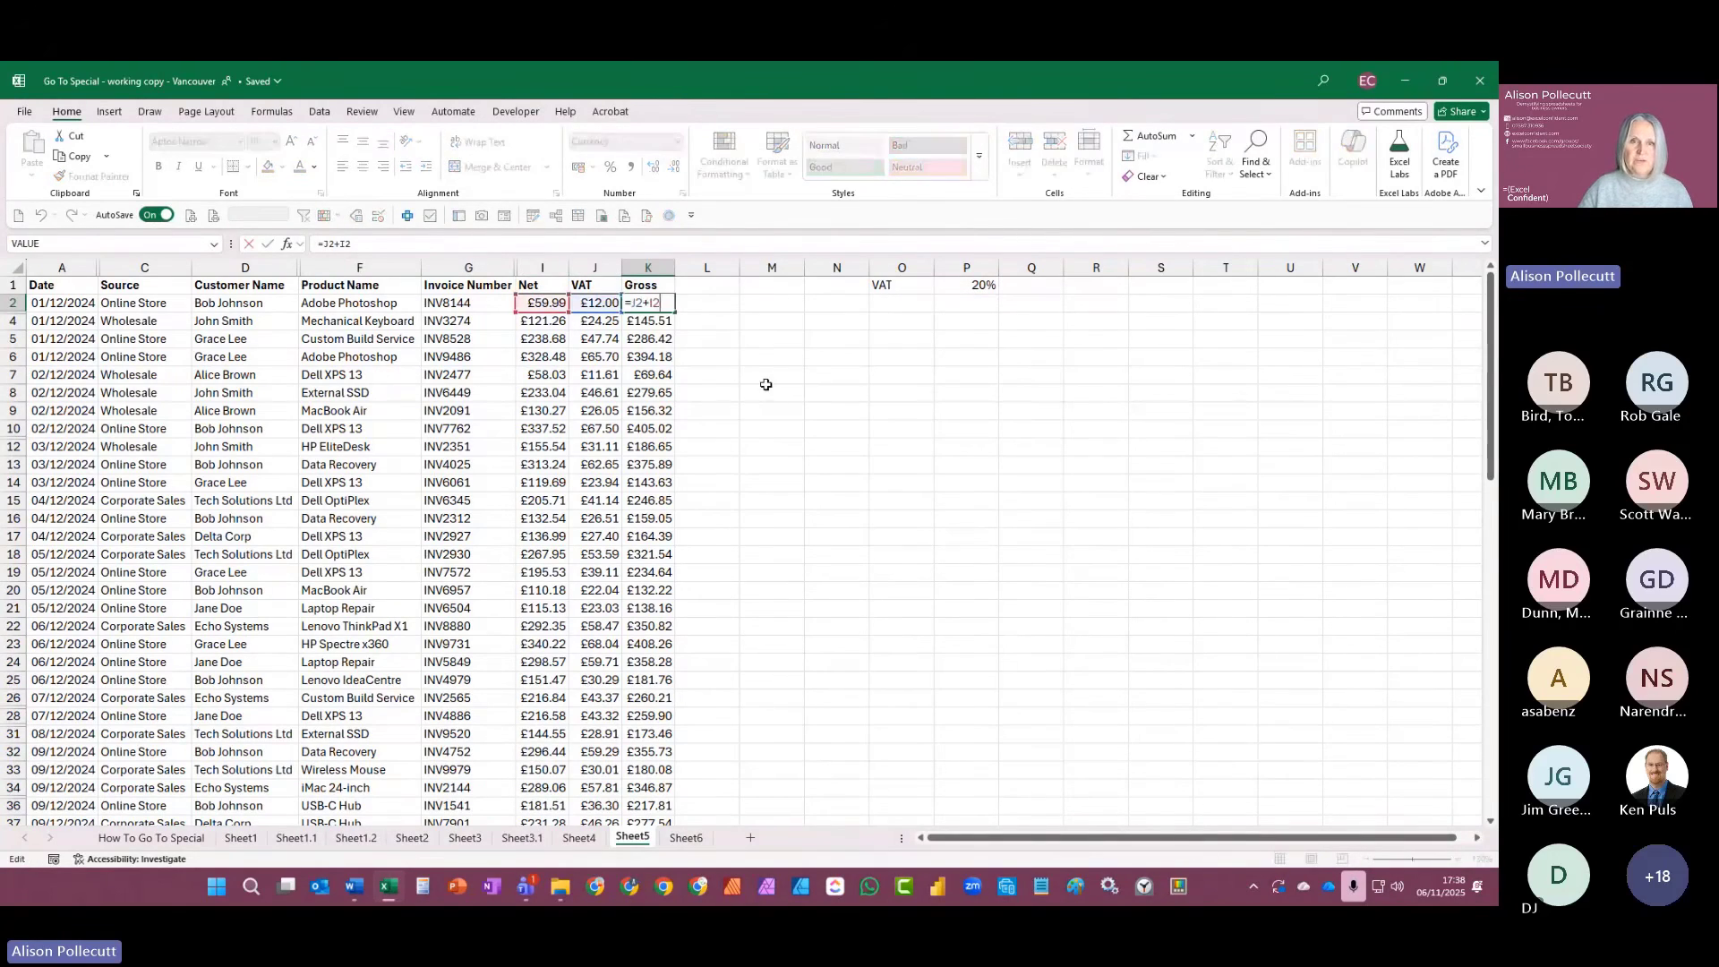
key(Escape)
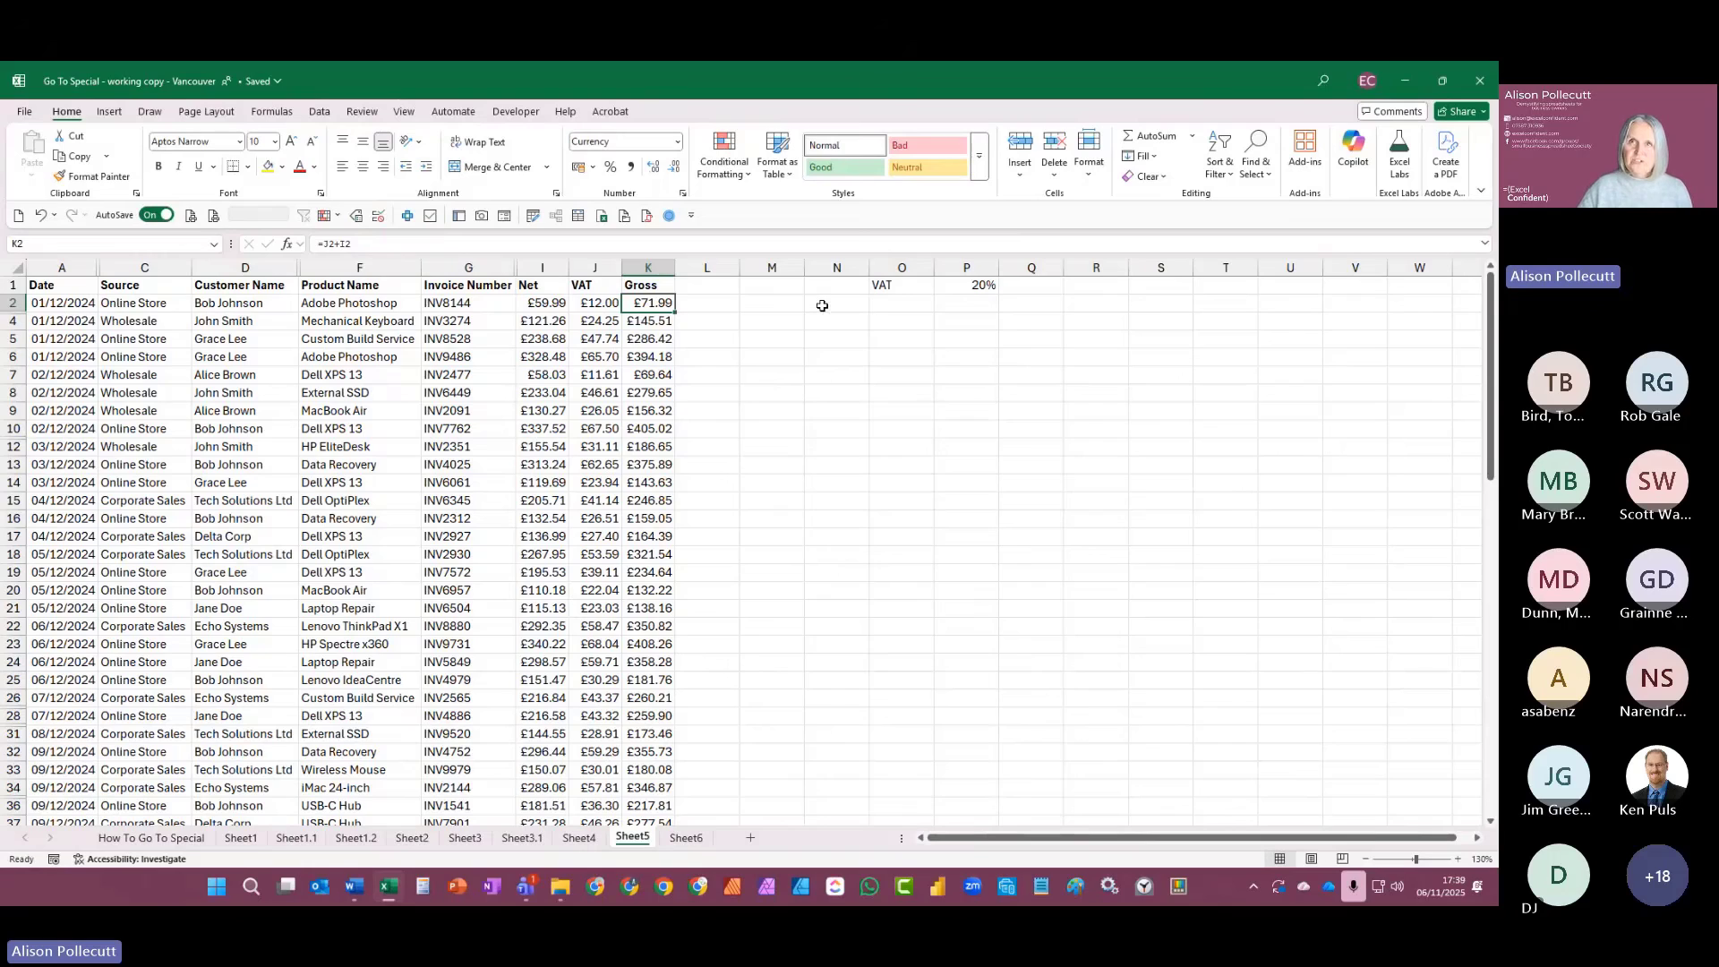
Step: Select the direct dependents of the VAT rate cell P1 with Go To Special and review the selected cells
click(957, 287)
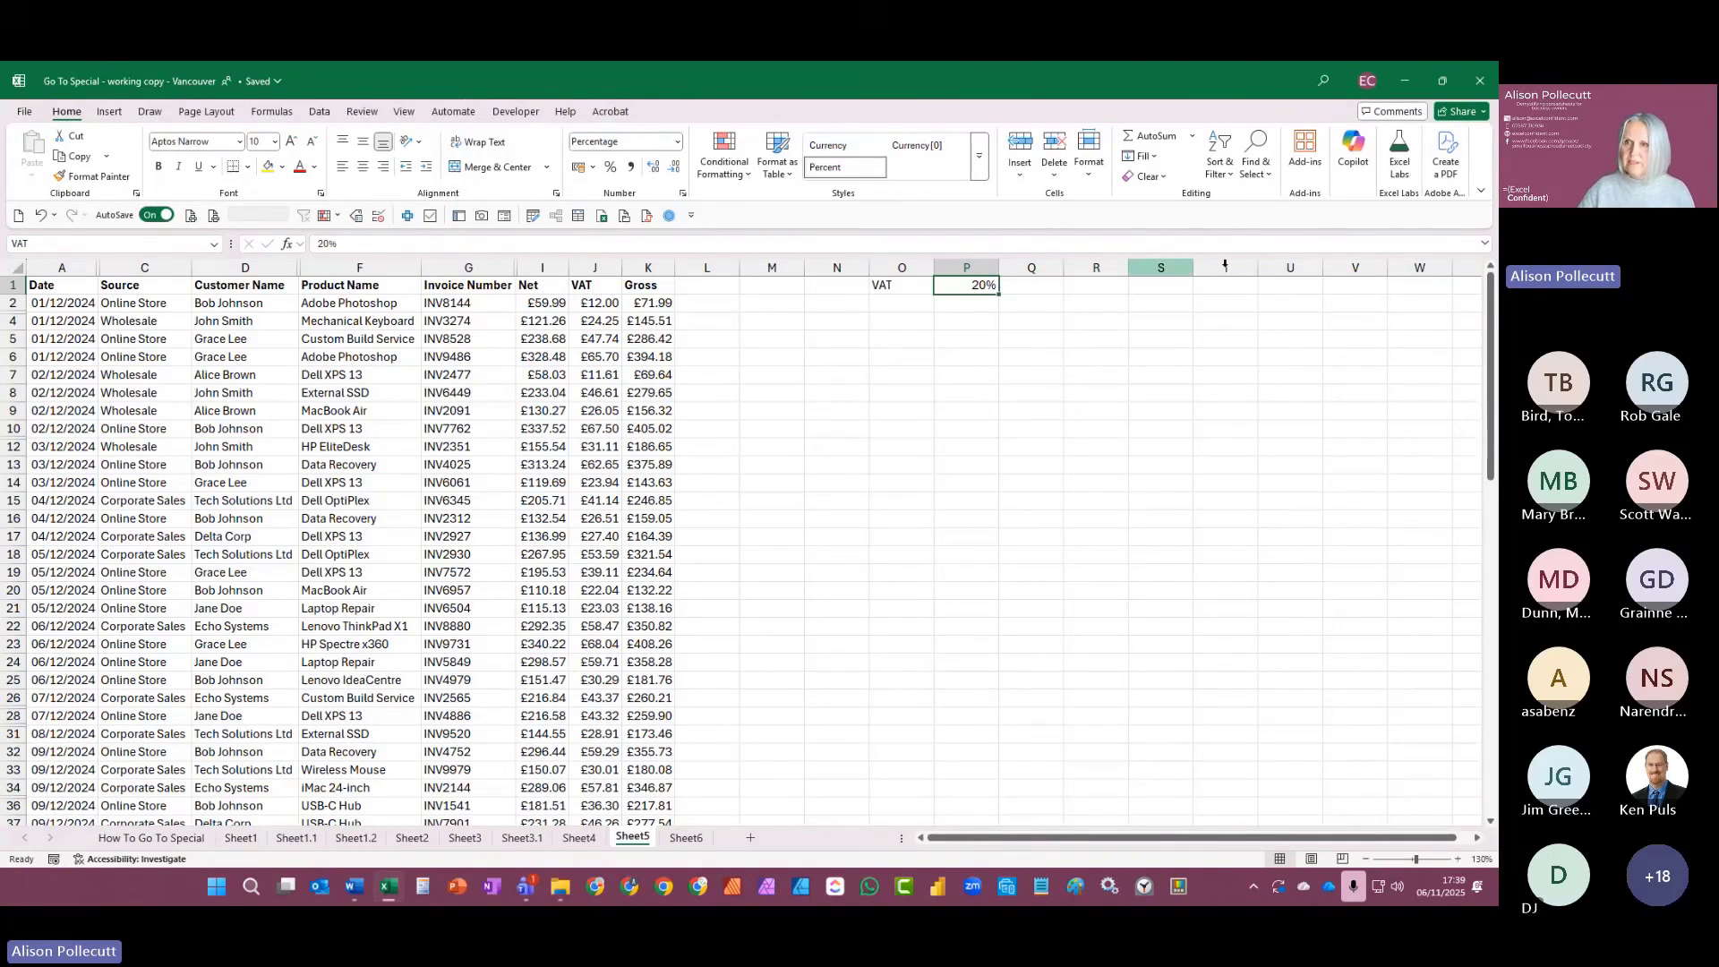
click(1256, 161)
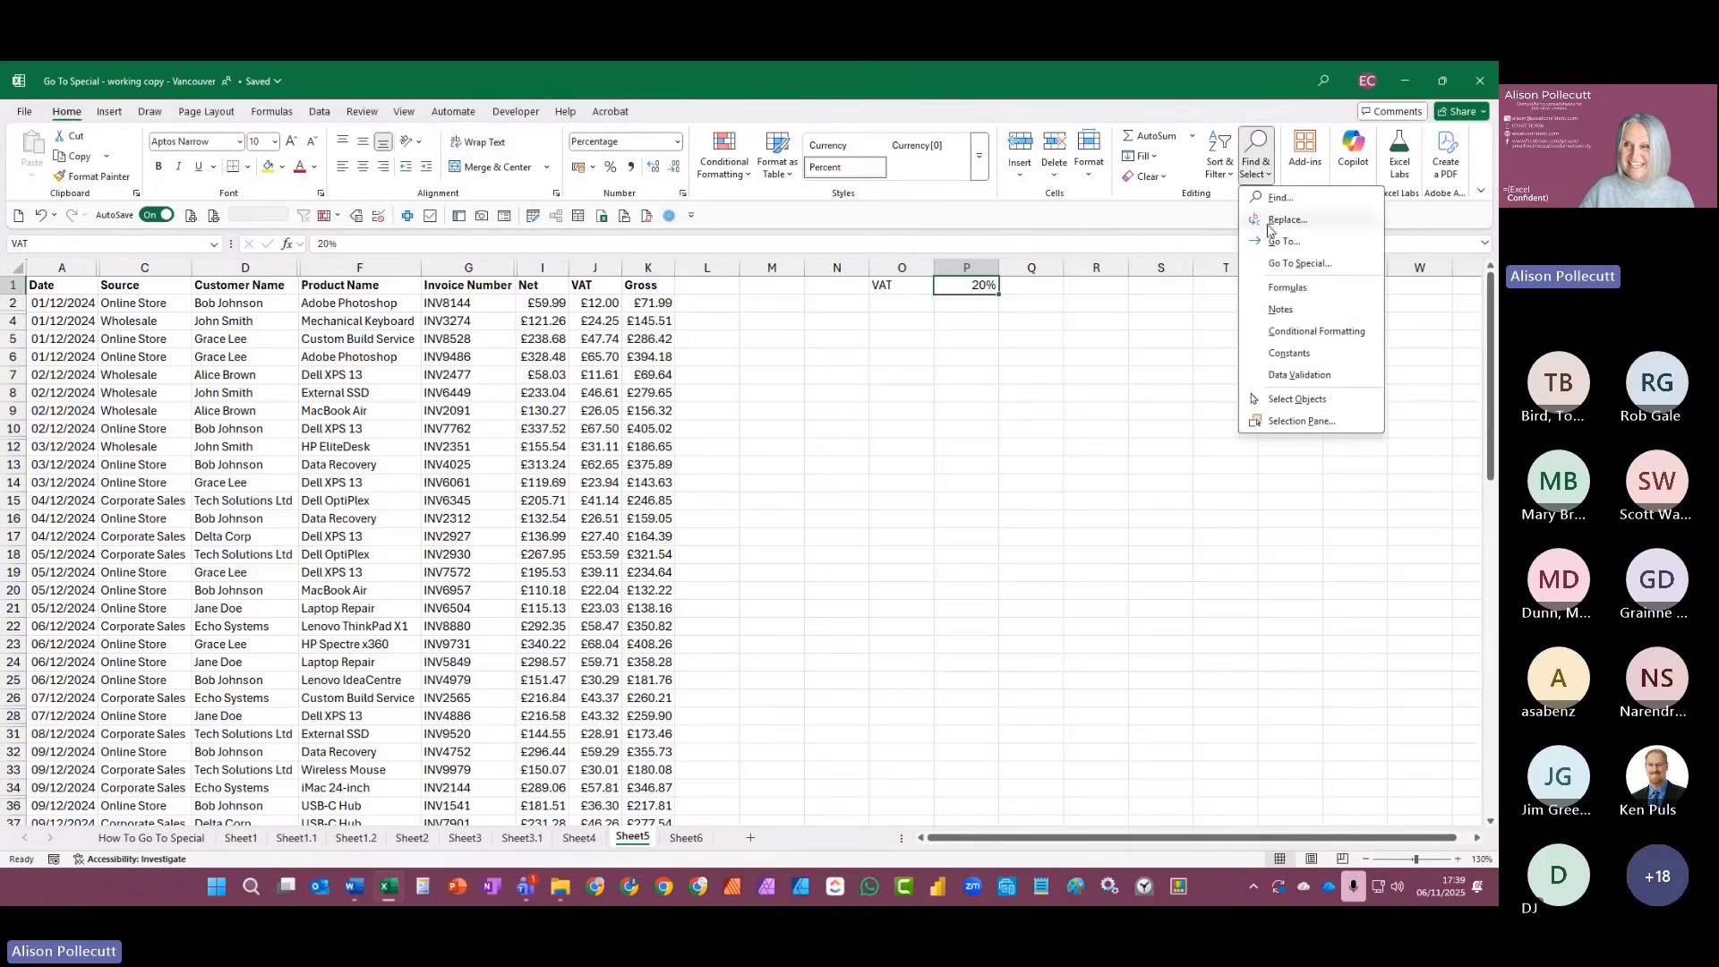
click(1282, 263)
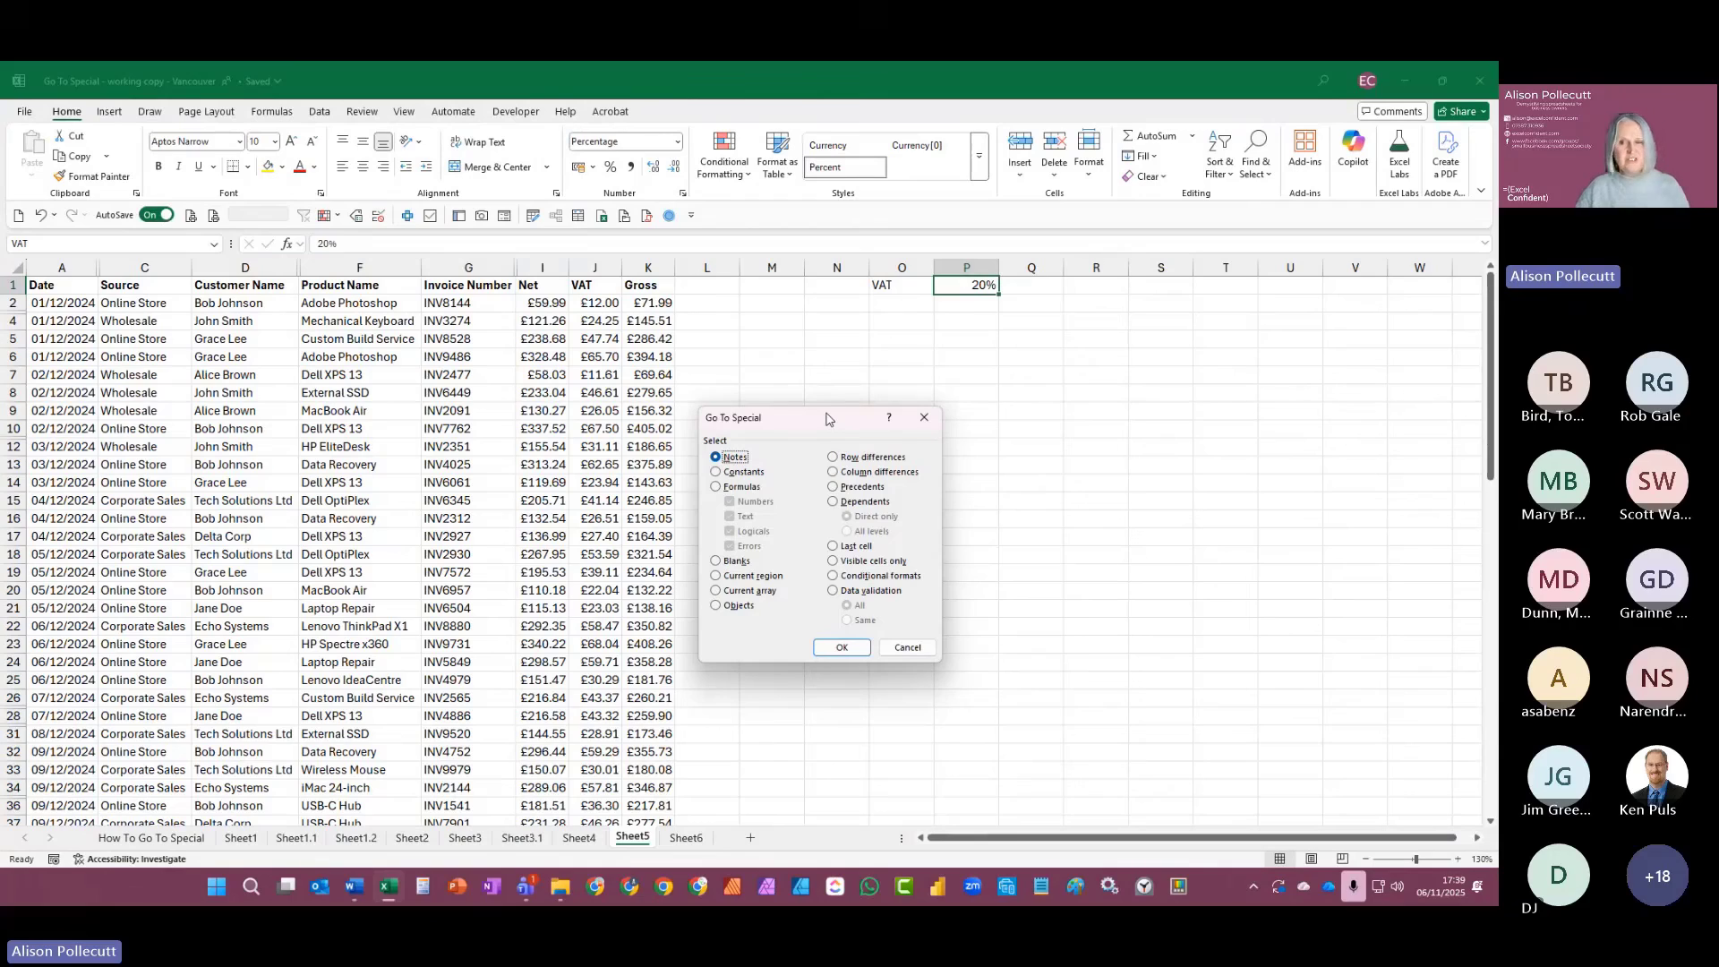
click(847, 501)
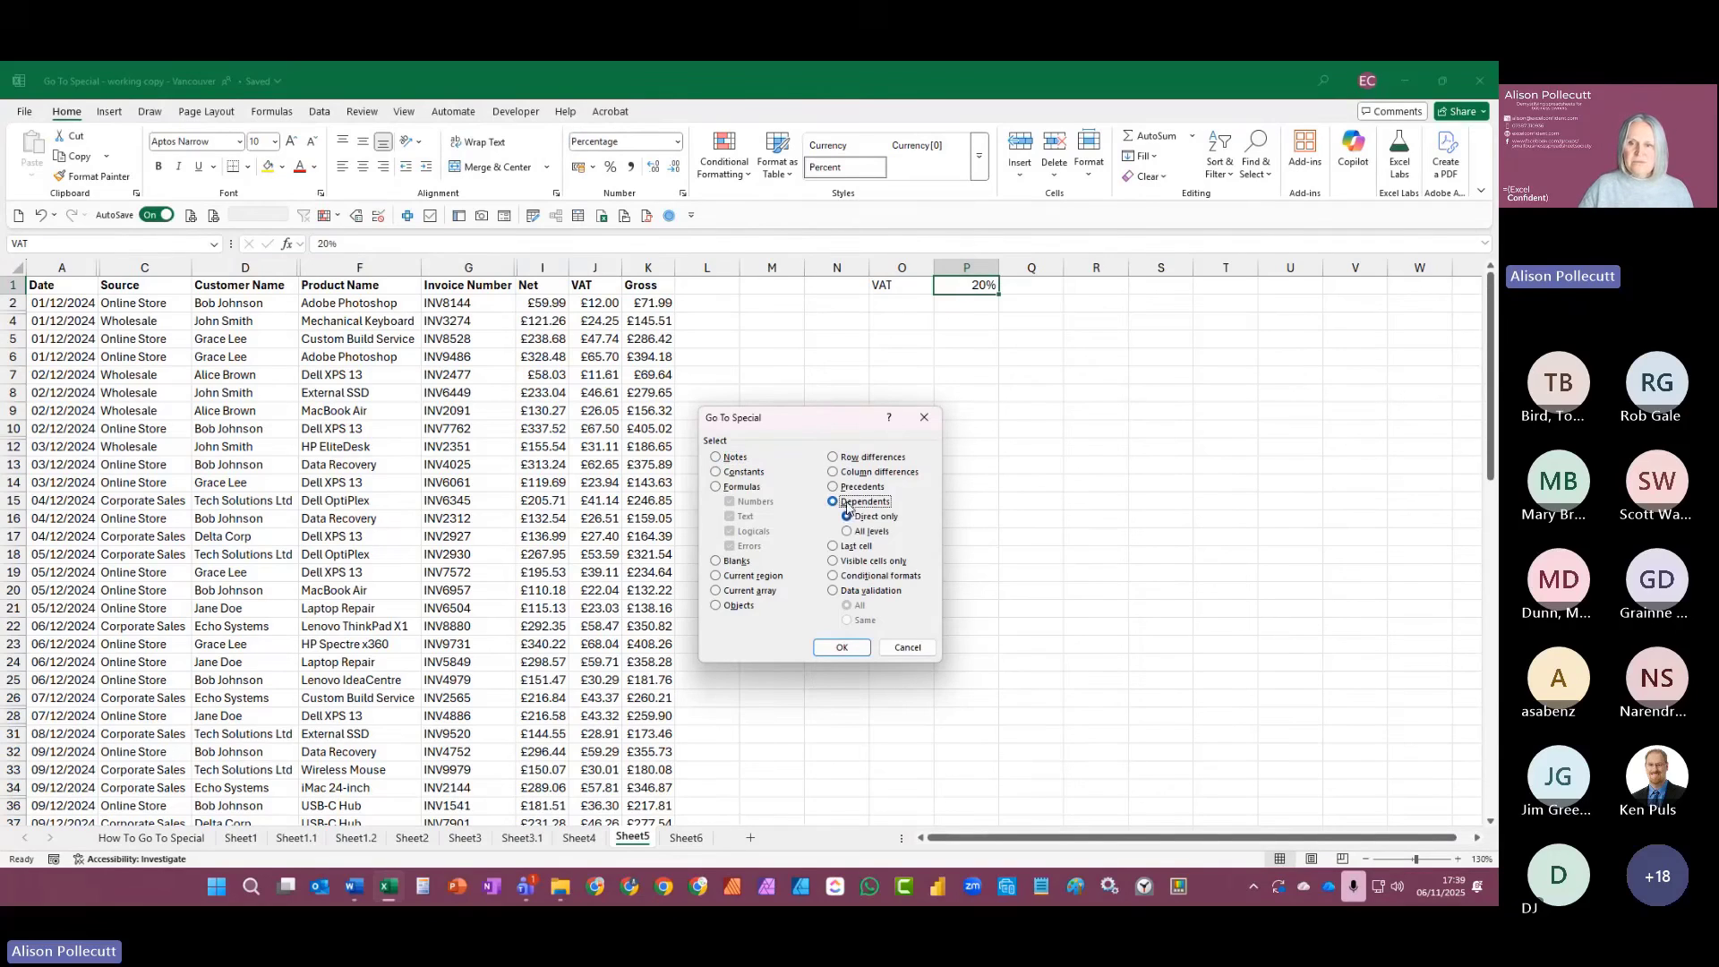
click(863, 488)
click(864, 502)
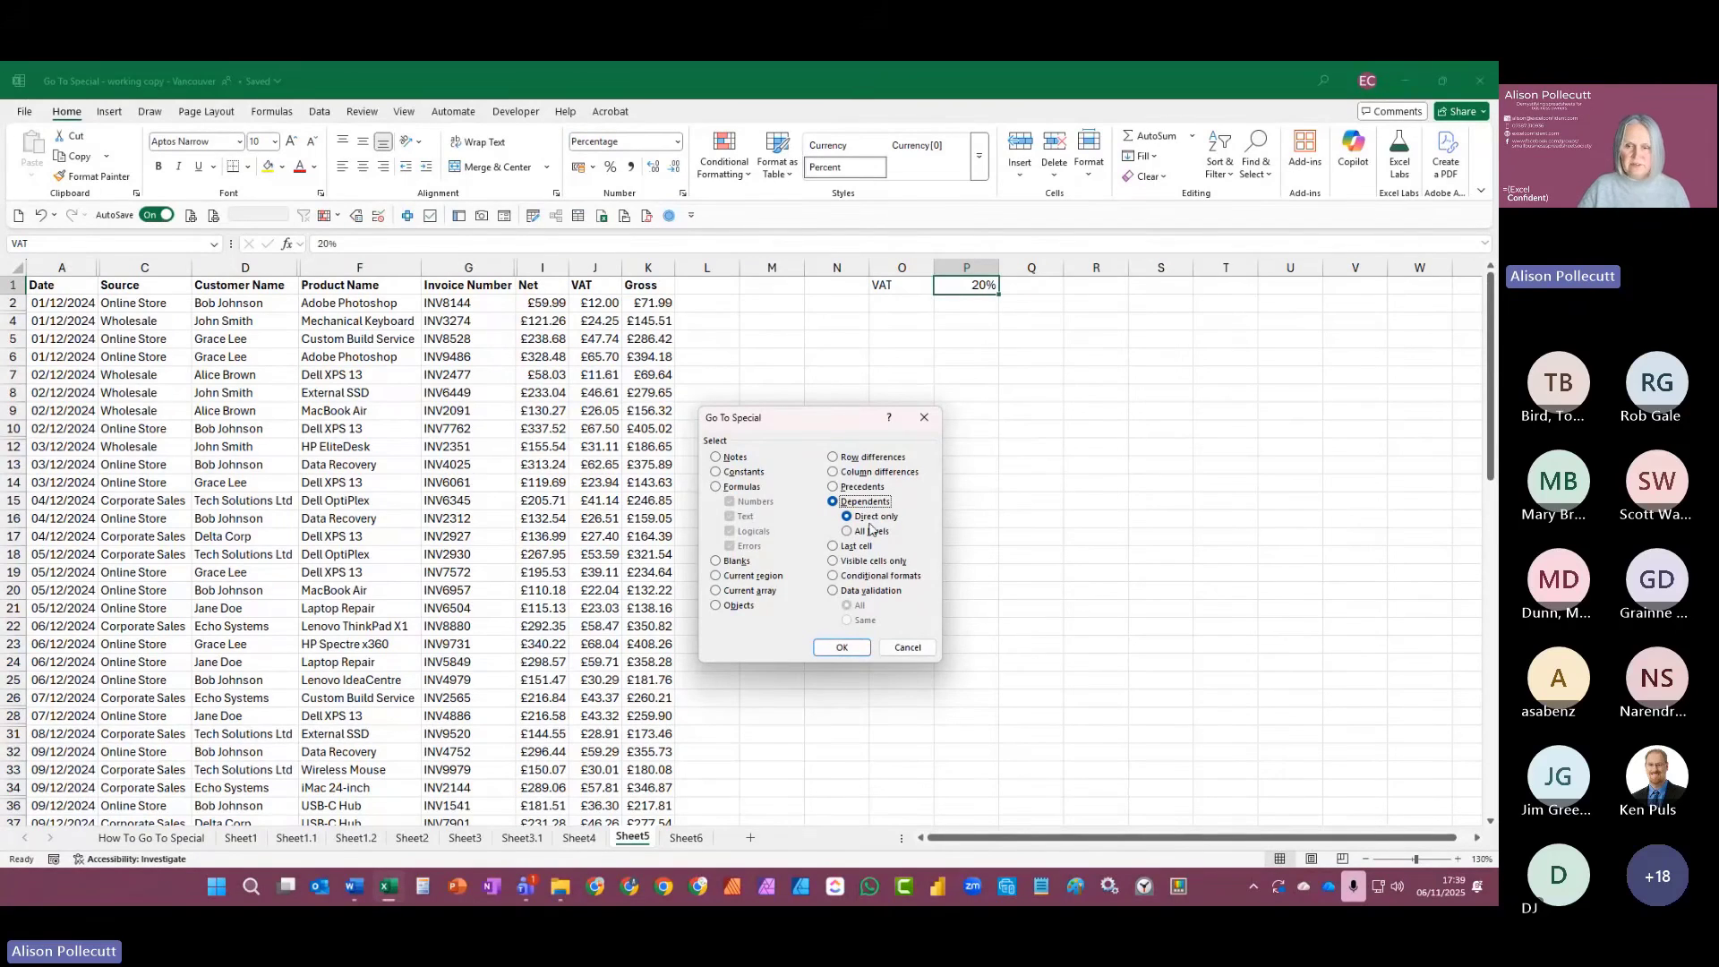
click(843, 647)
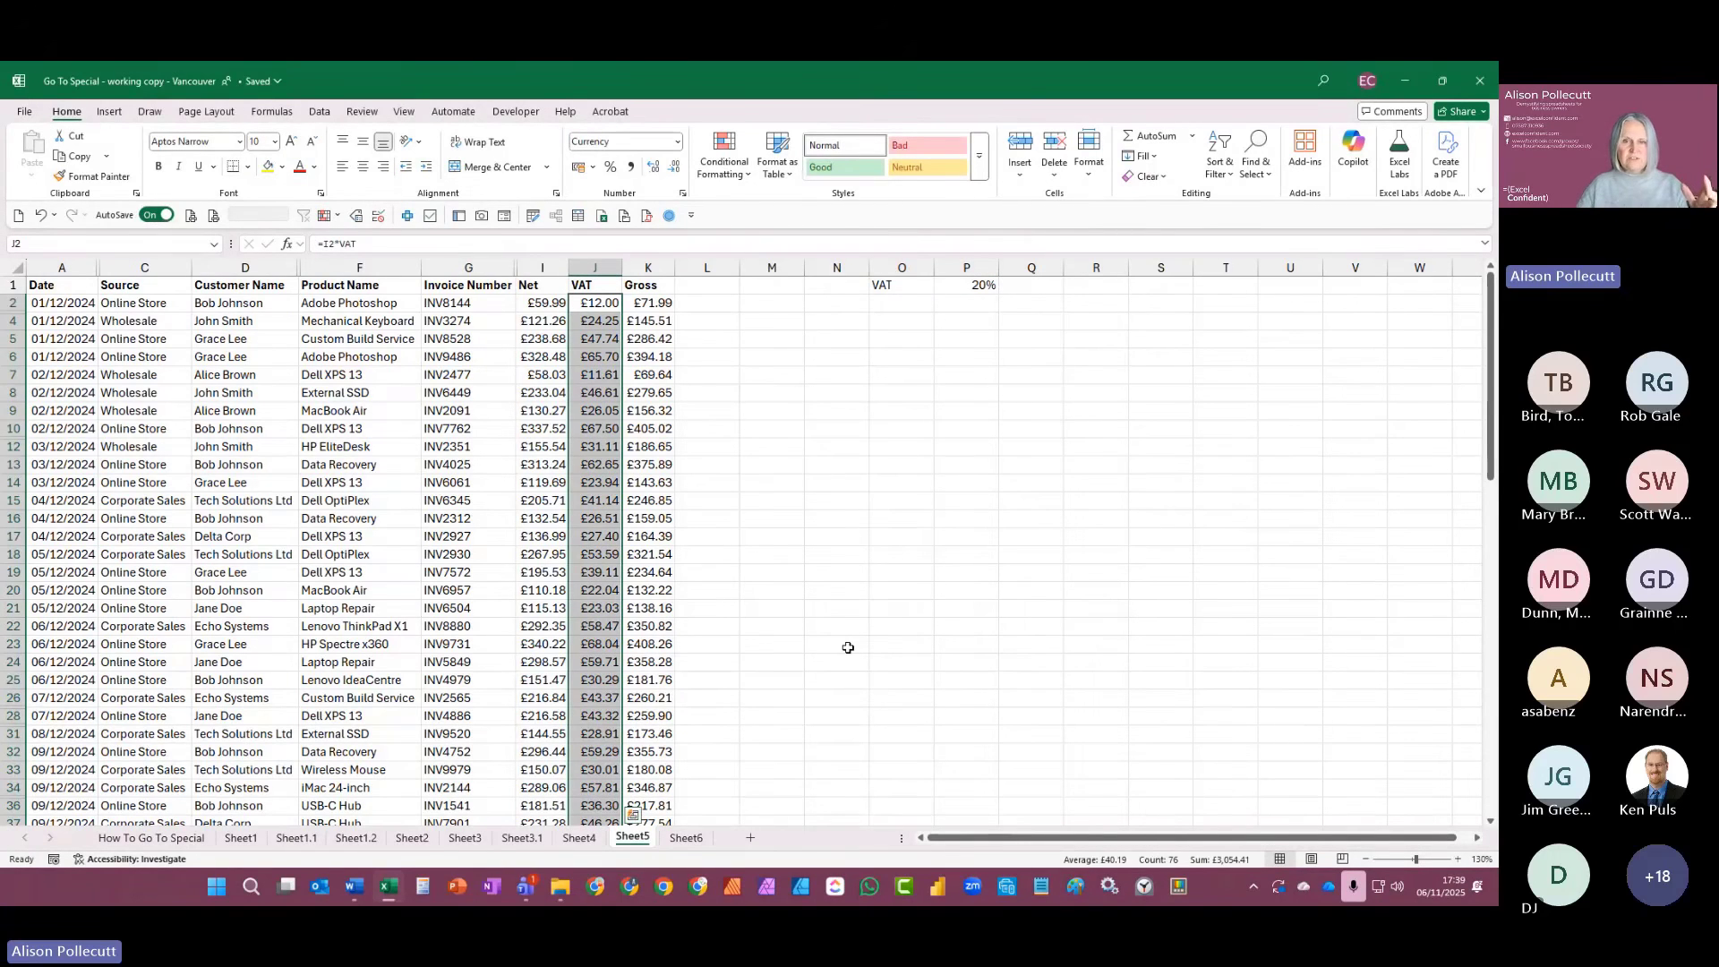
scroll(851, 643, down, 6)
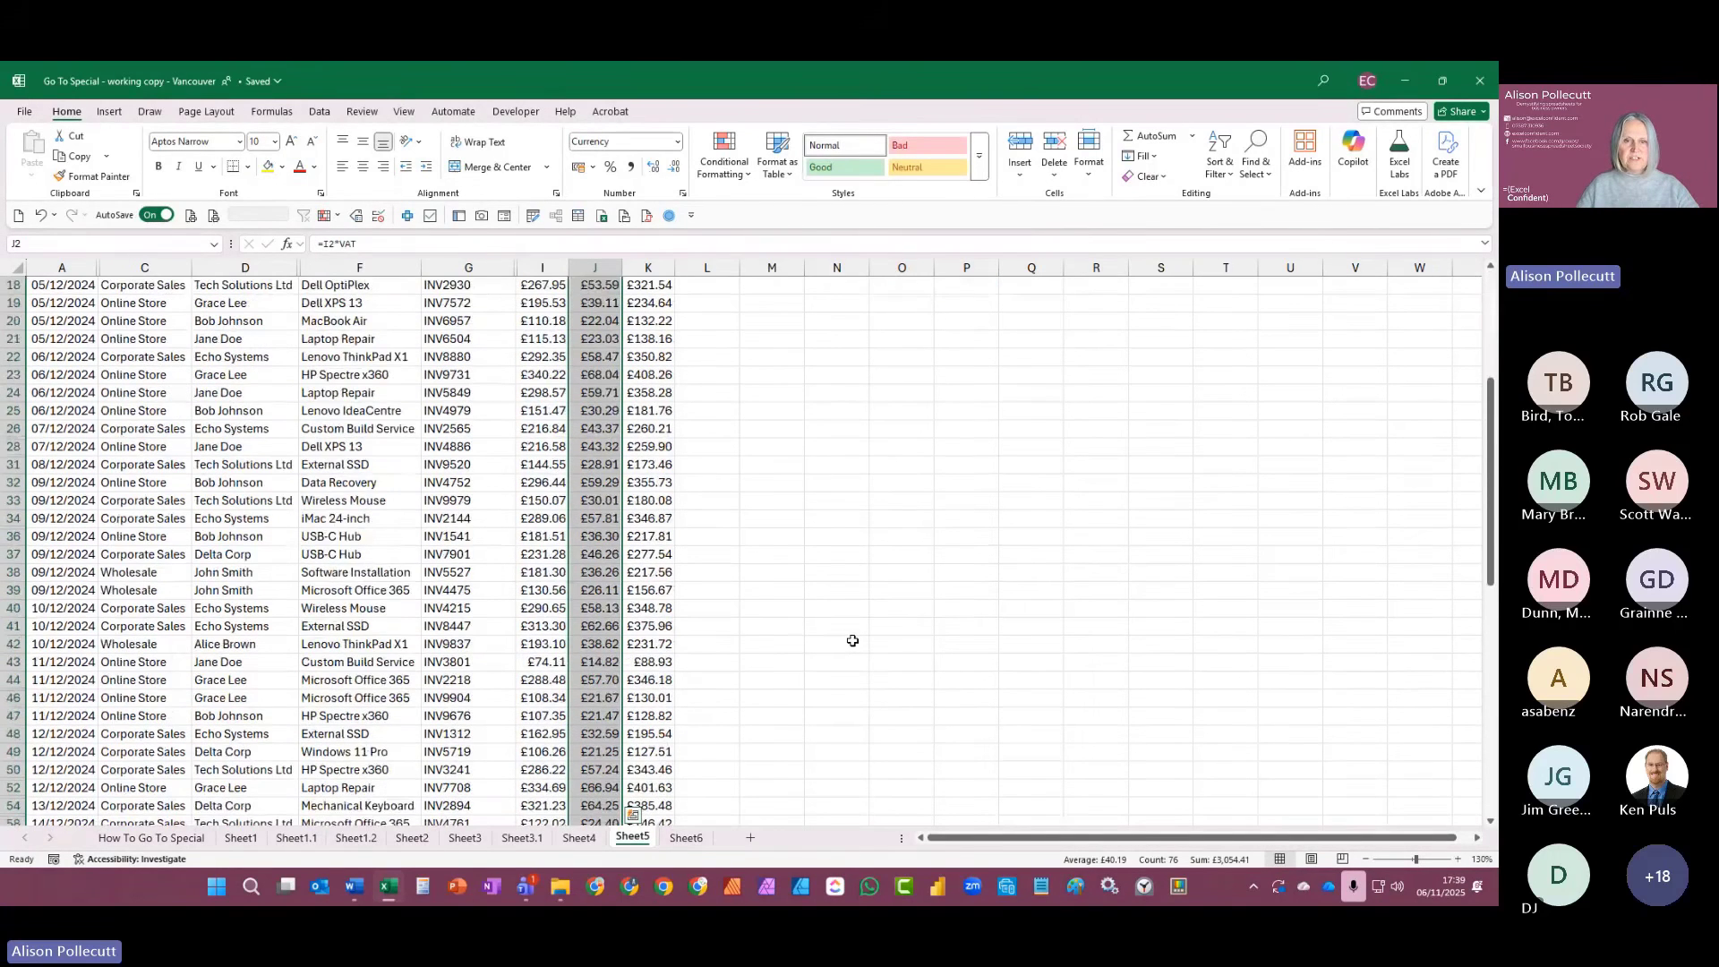
scroll(853, 641, up, 6)
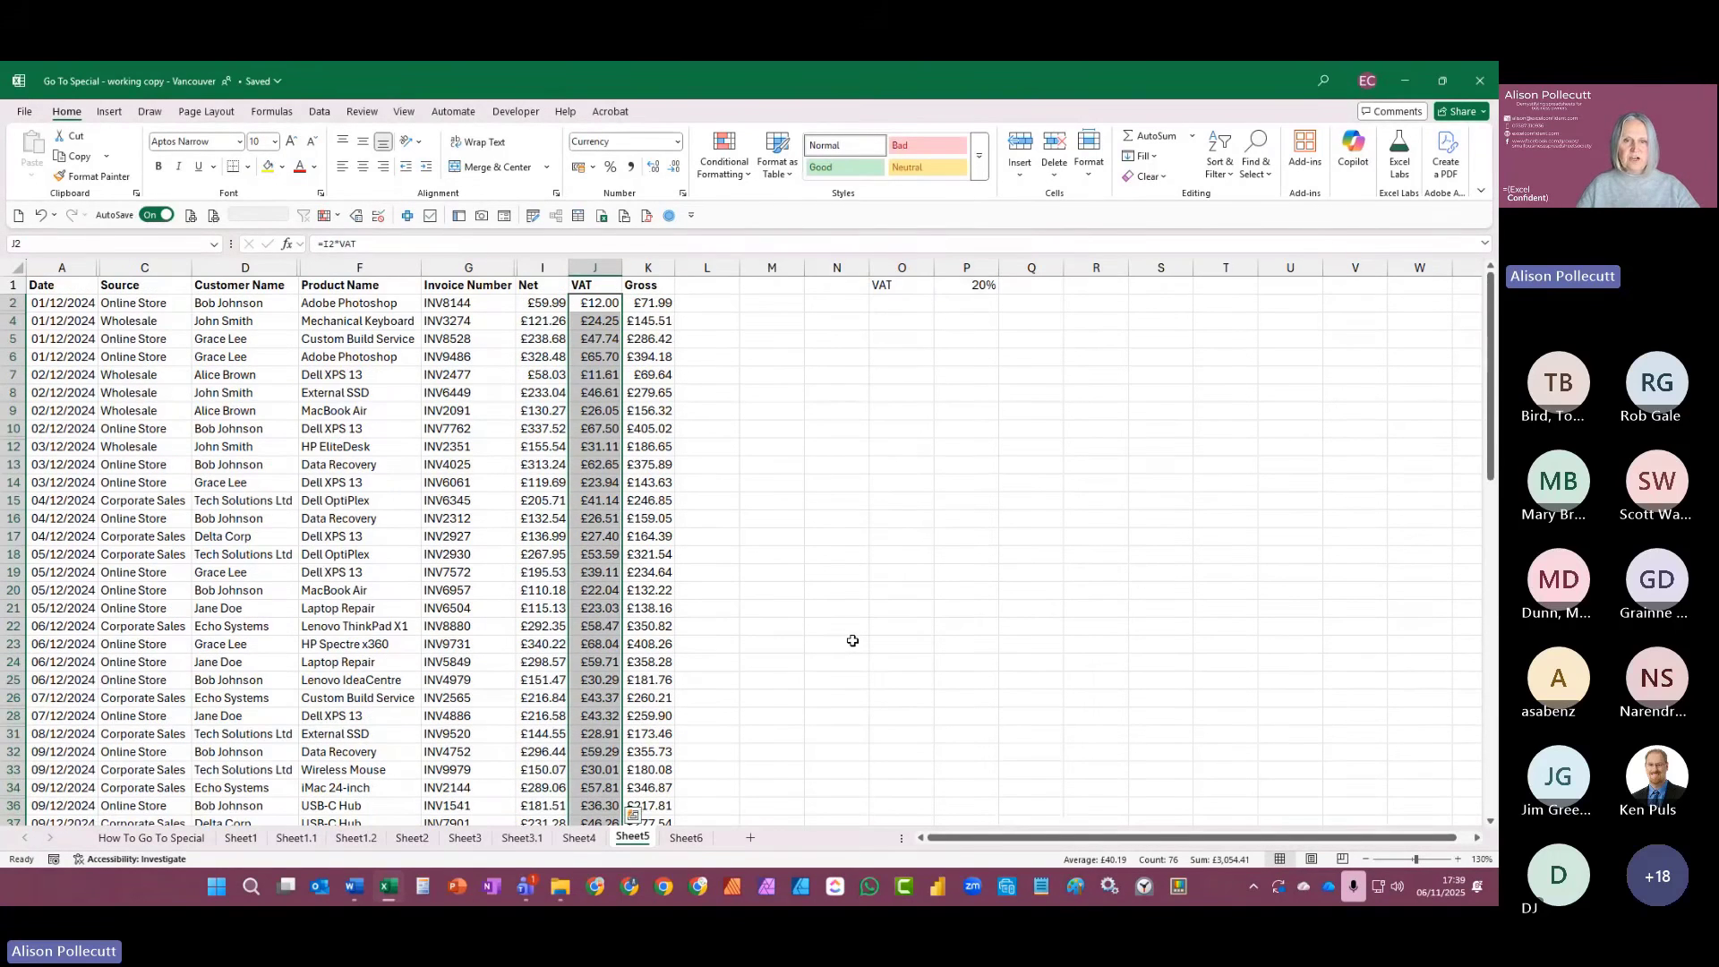
Step: Return to the VAT rate in P1 and repeat the Go To Special selection of its direct dependents
click(967, 287)
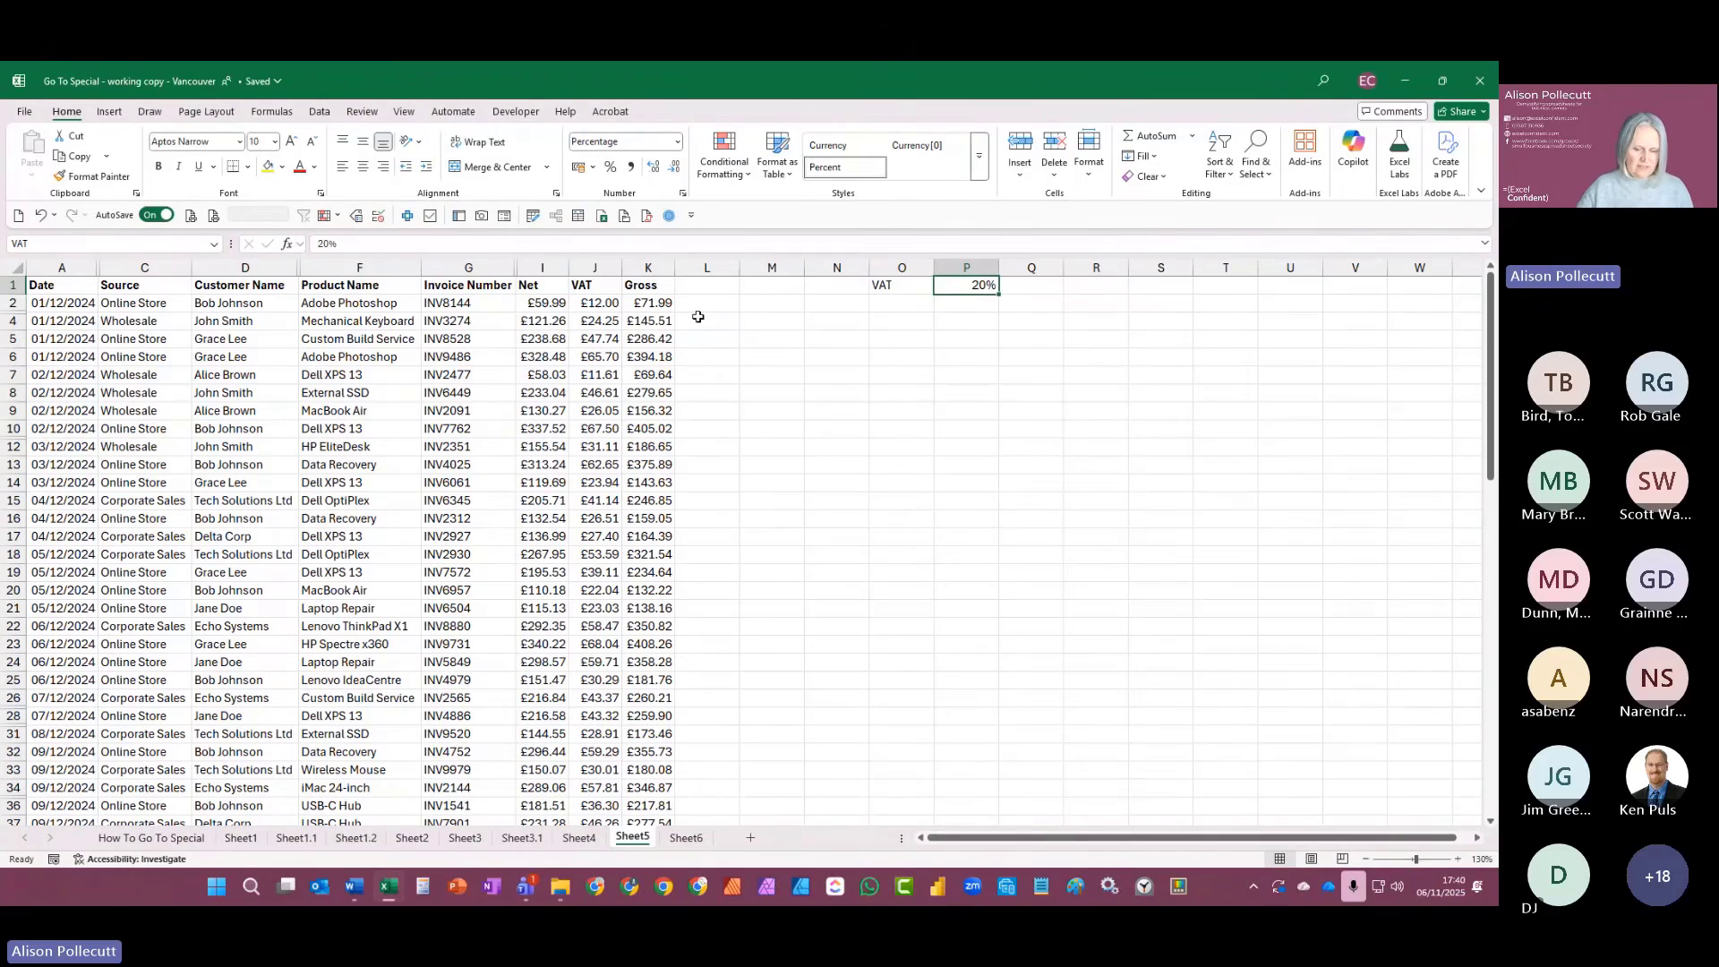
key(ctrl+g)
key(alt+s)
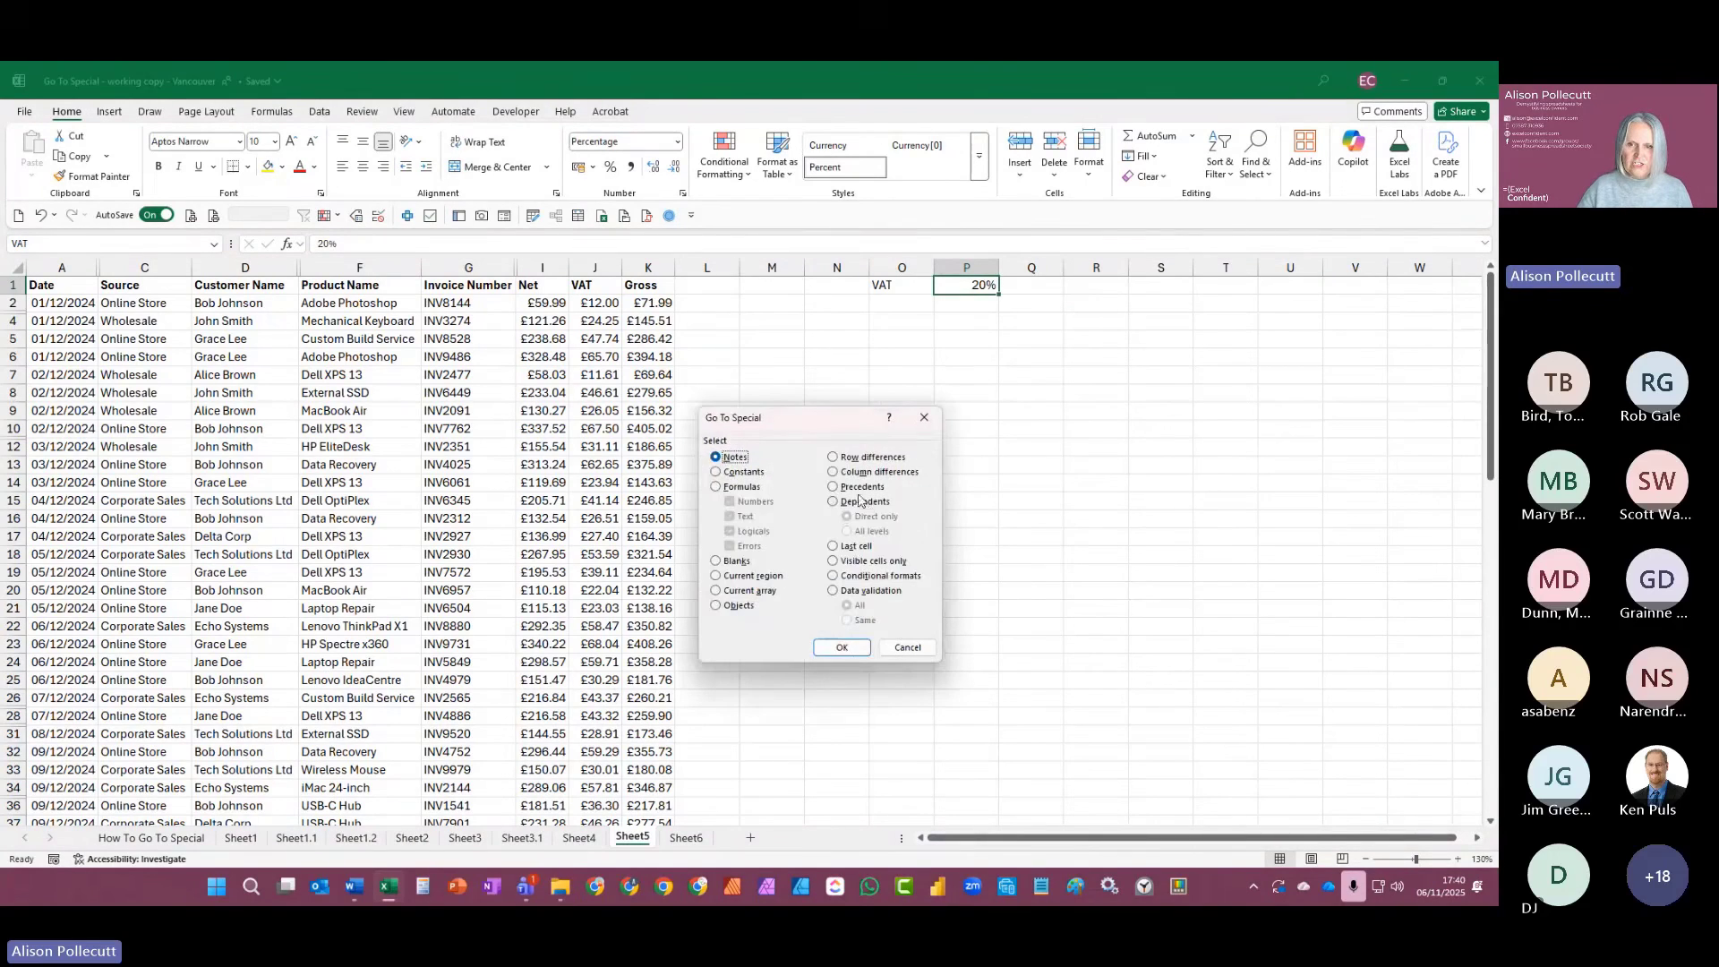
click(862, 503)
click(841, 646)
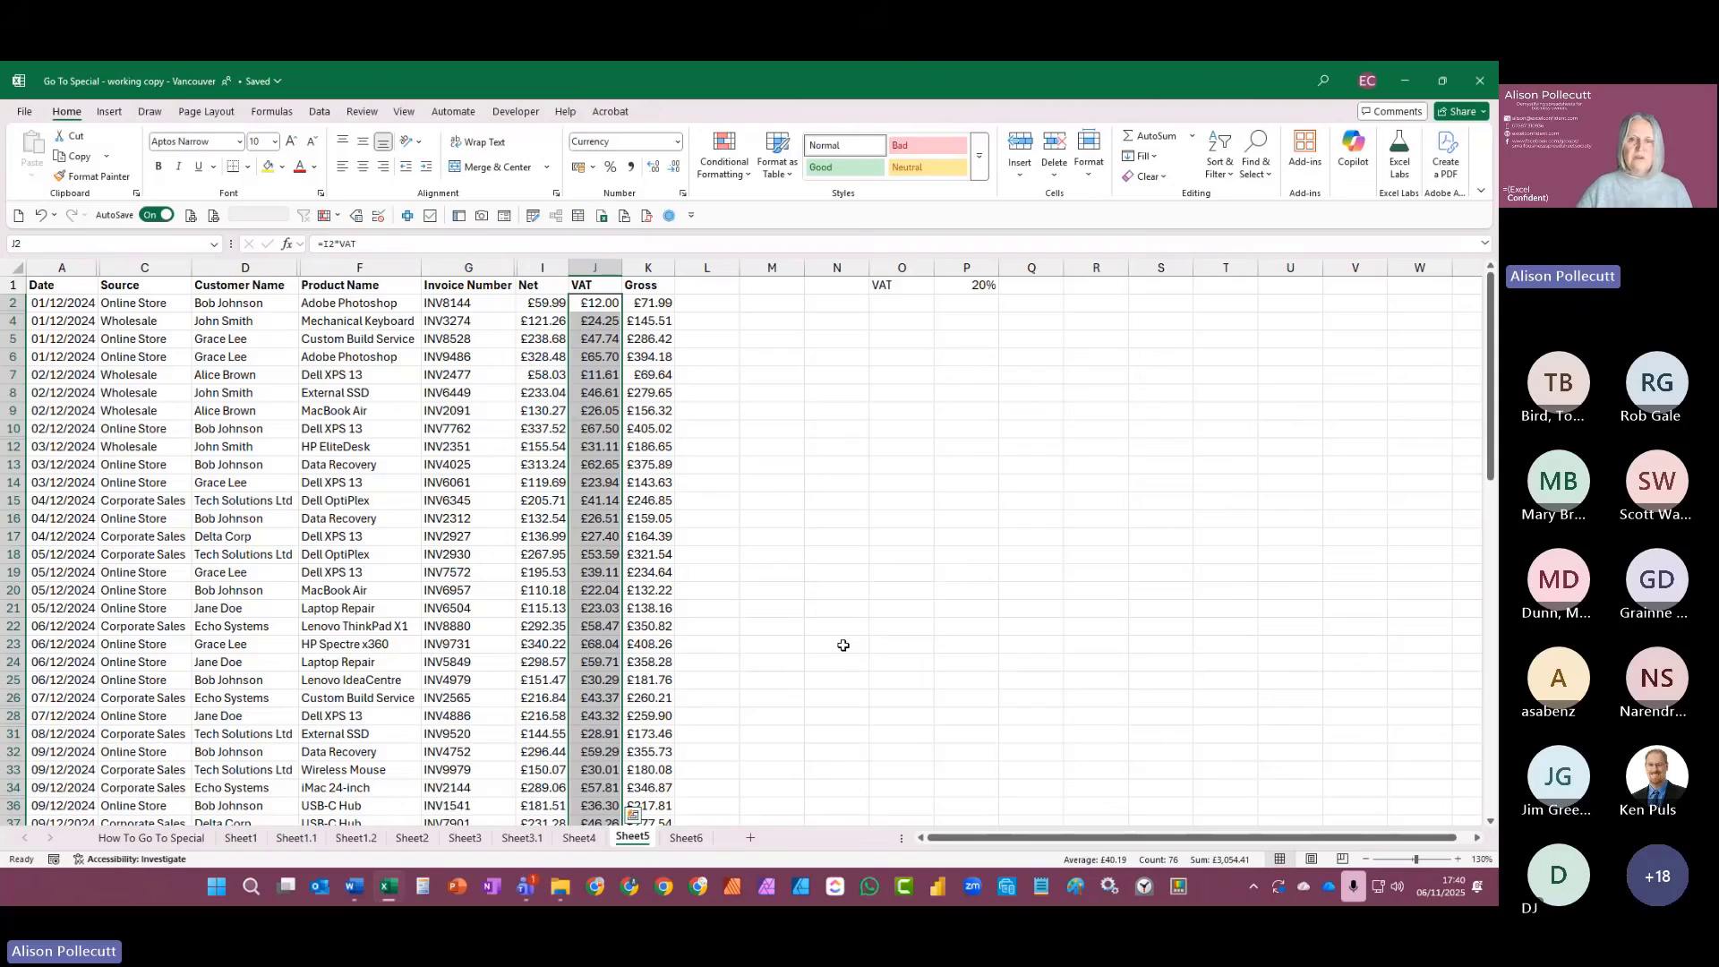
Step: Select the direct precedents of the VAT formula in J2 with Go To Special
click(598, 305)
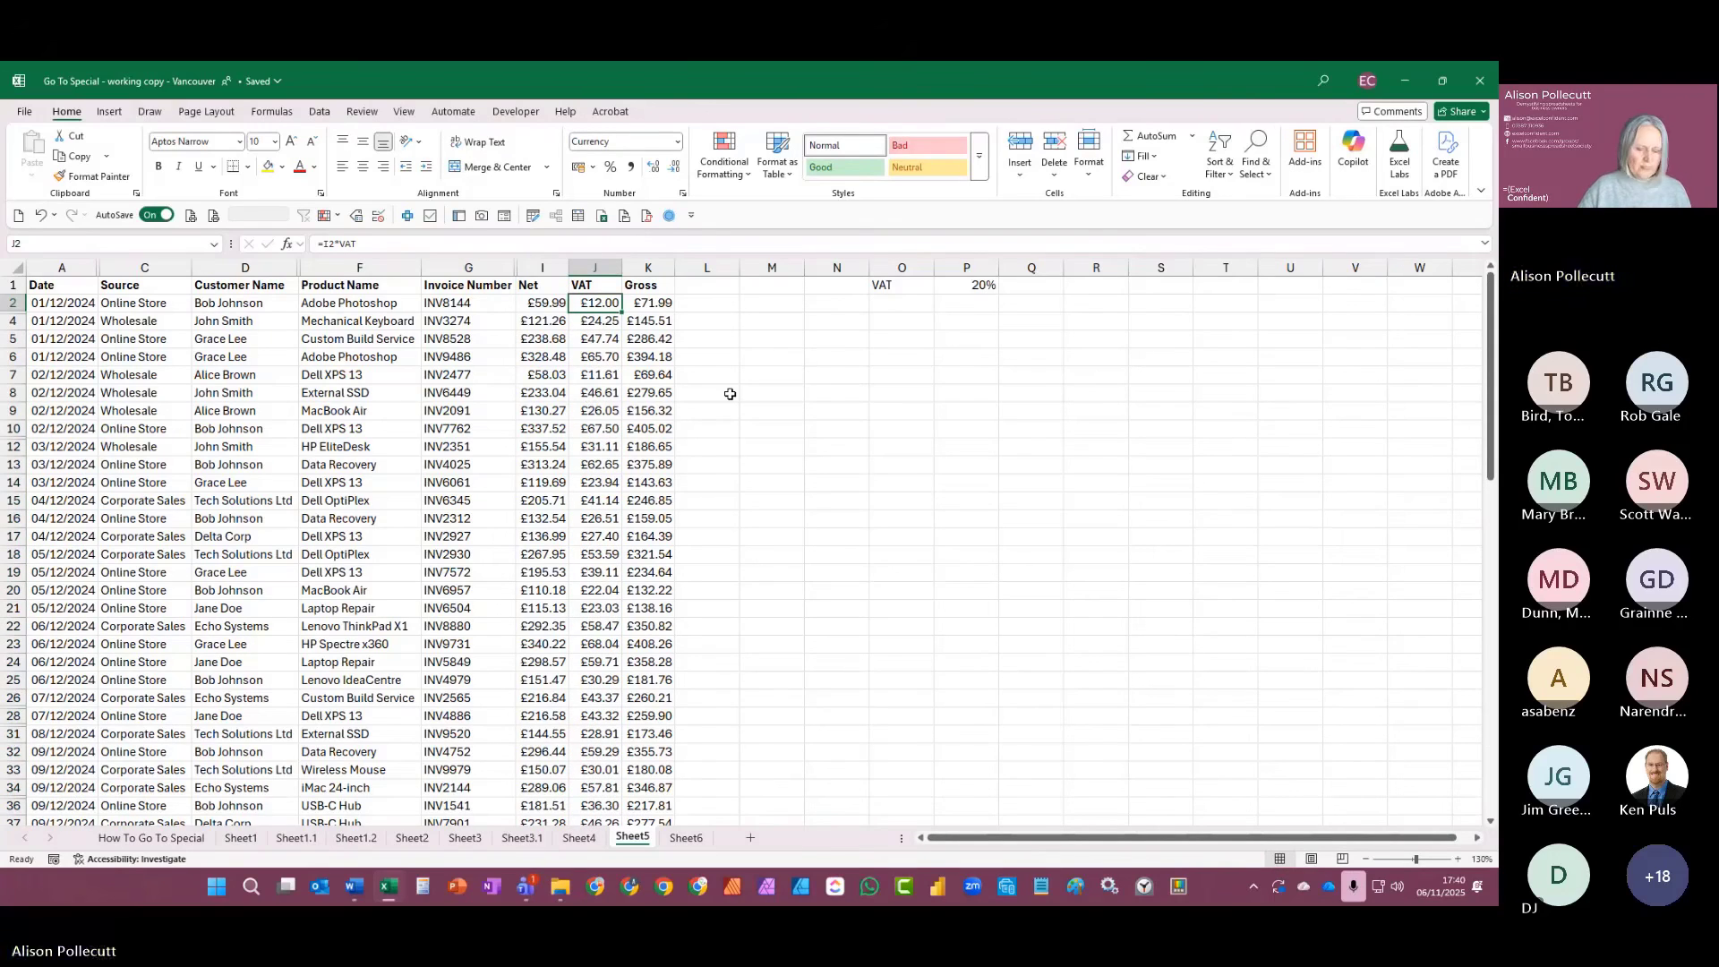
key(F5)
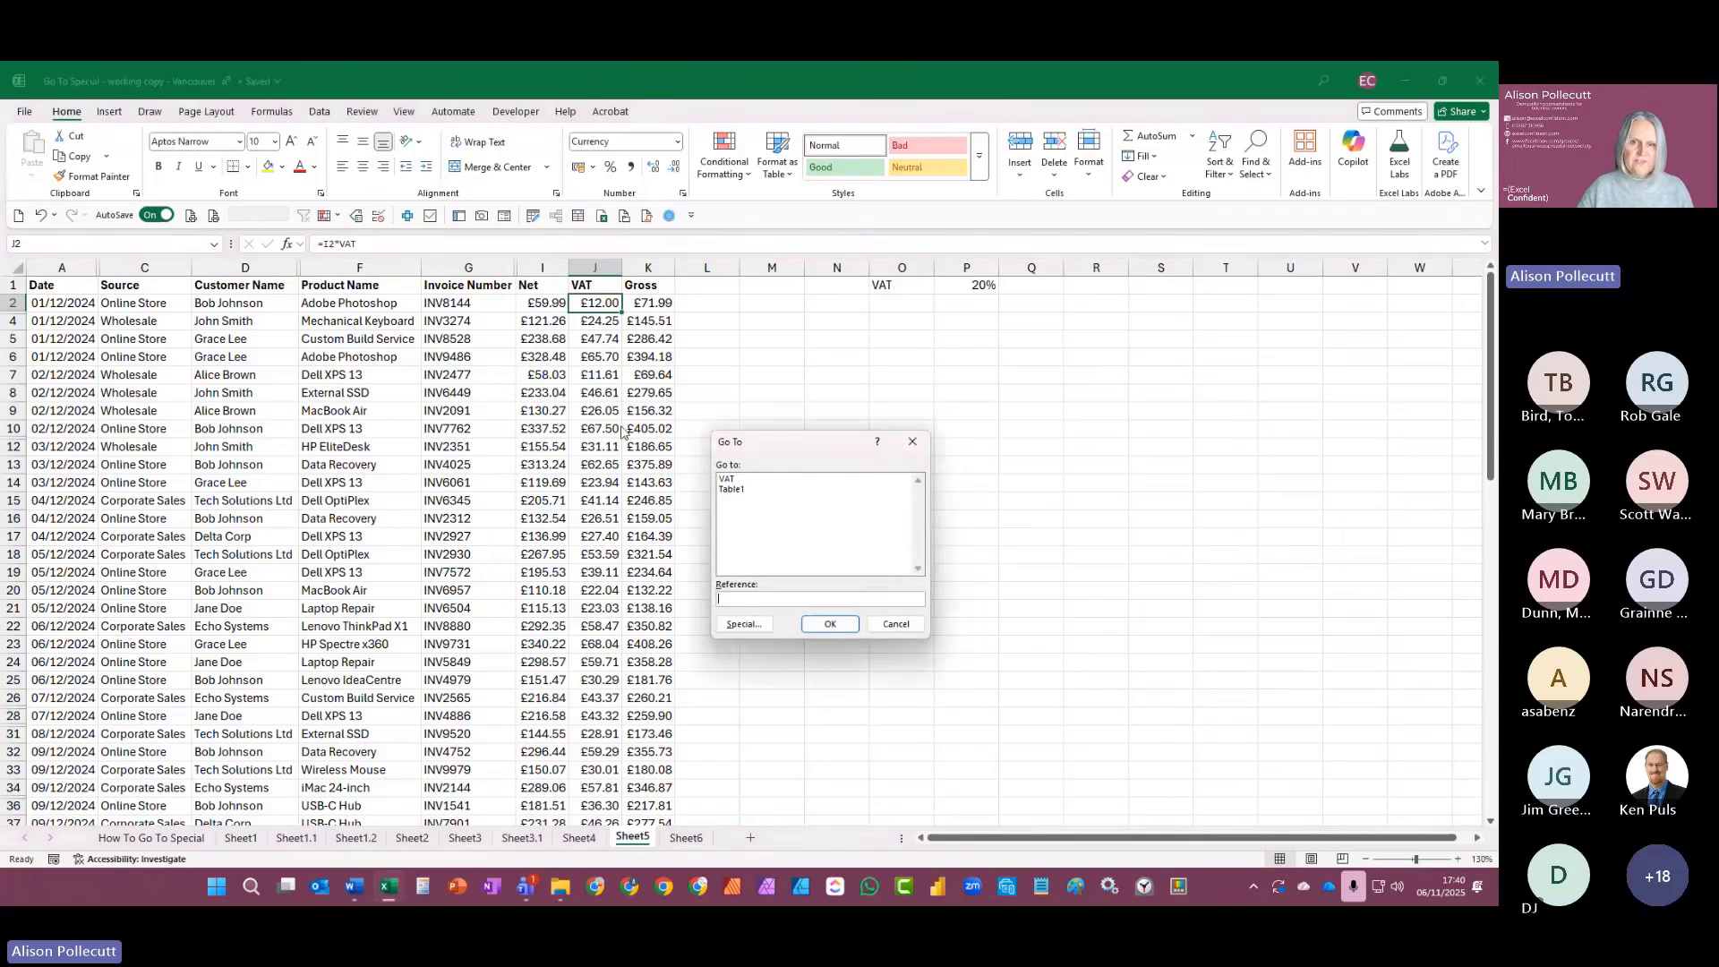
click(743, 631)
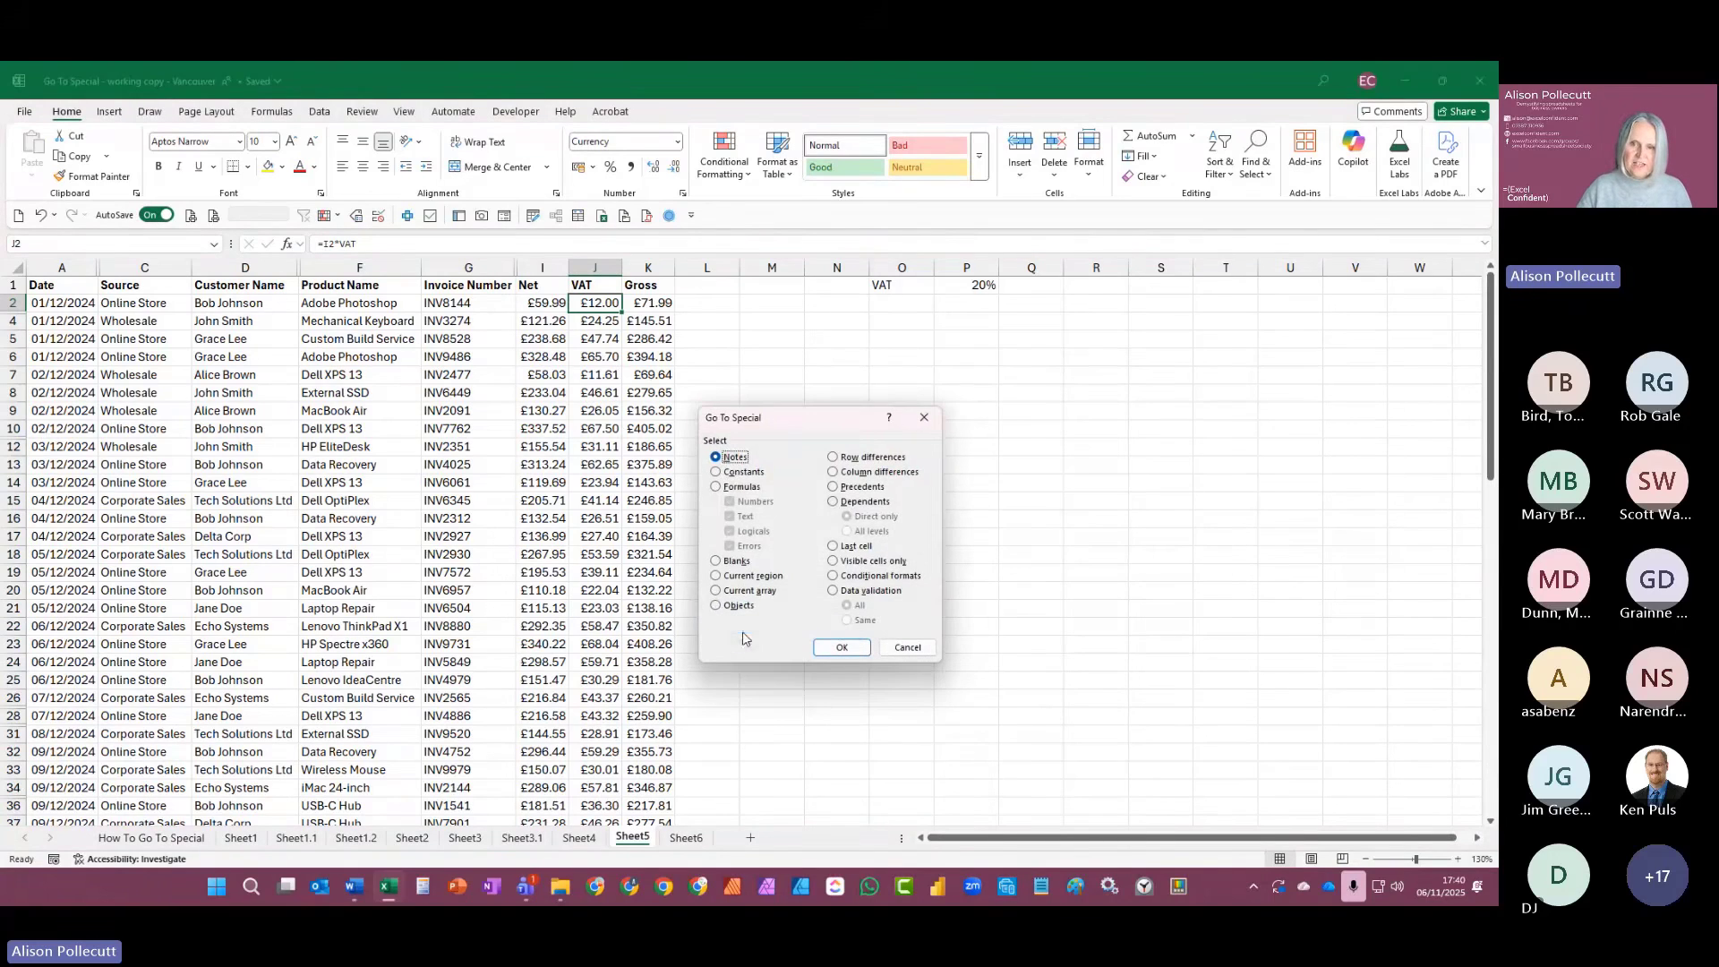
click(850, 489)
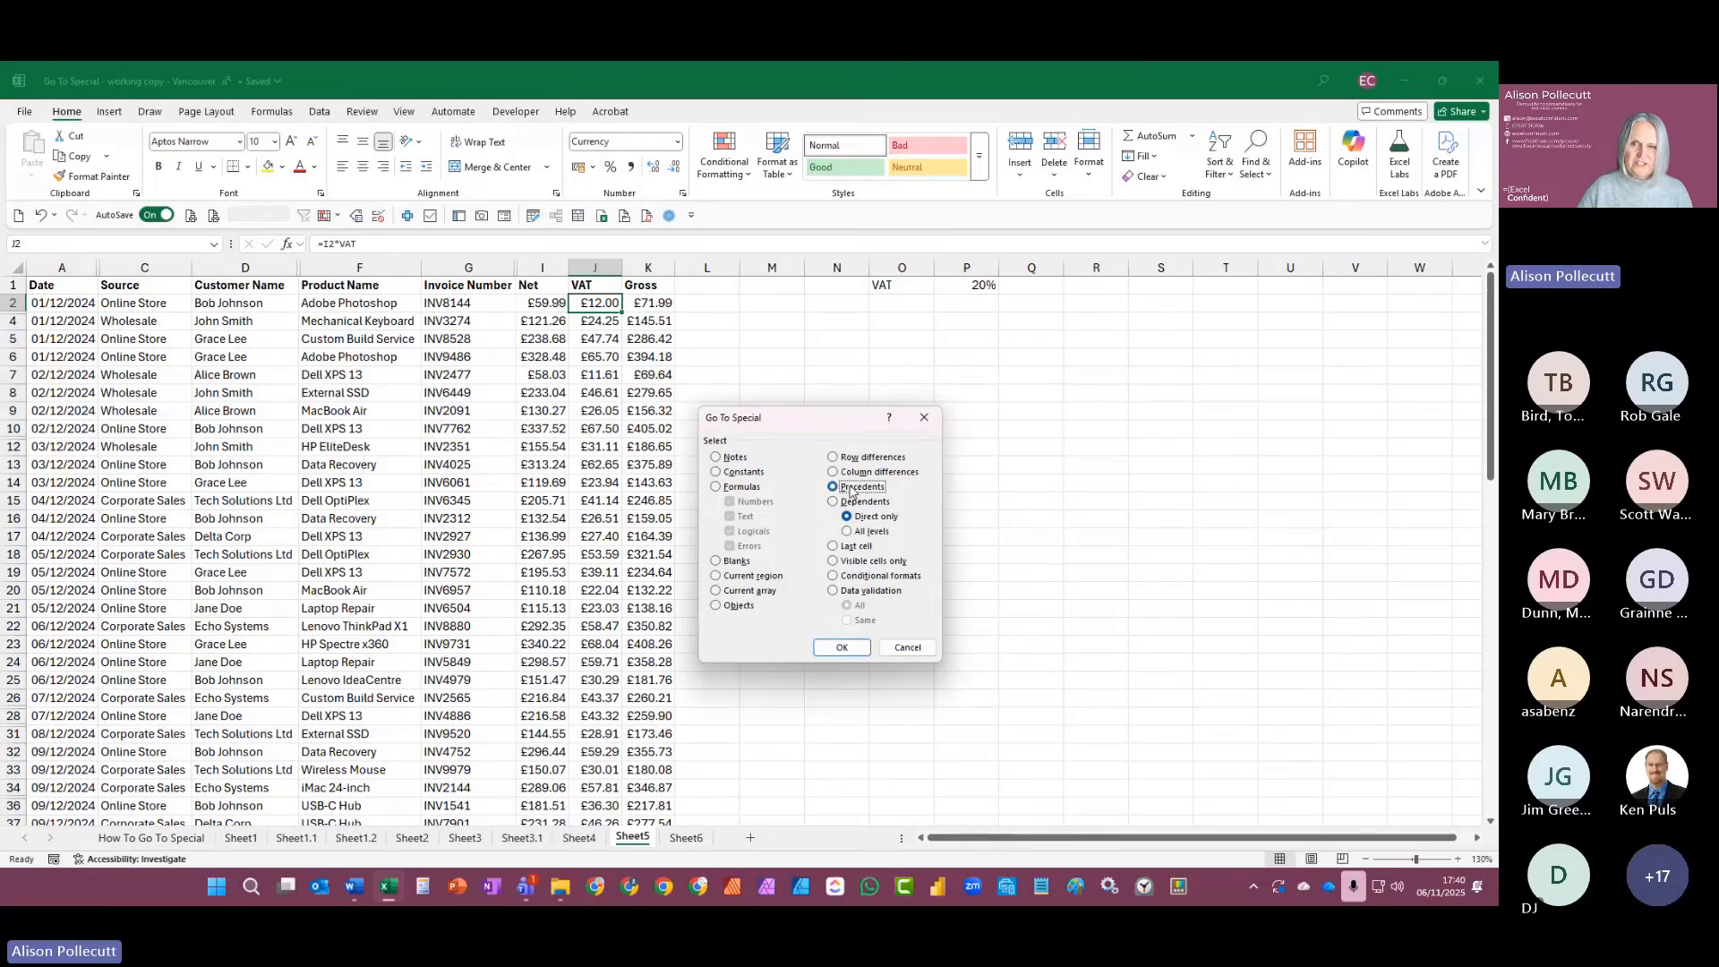
click(841, 649)
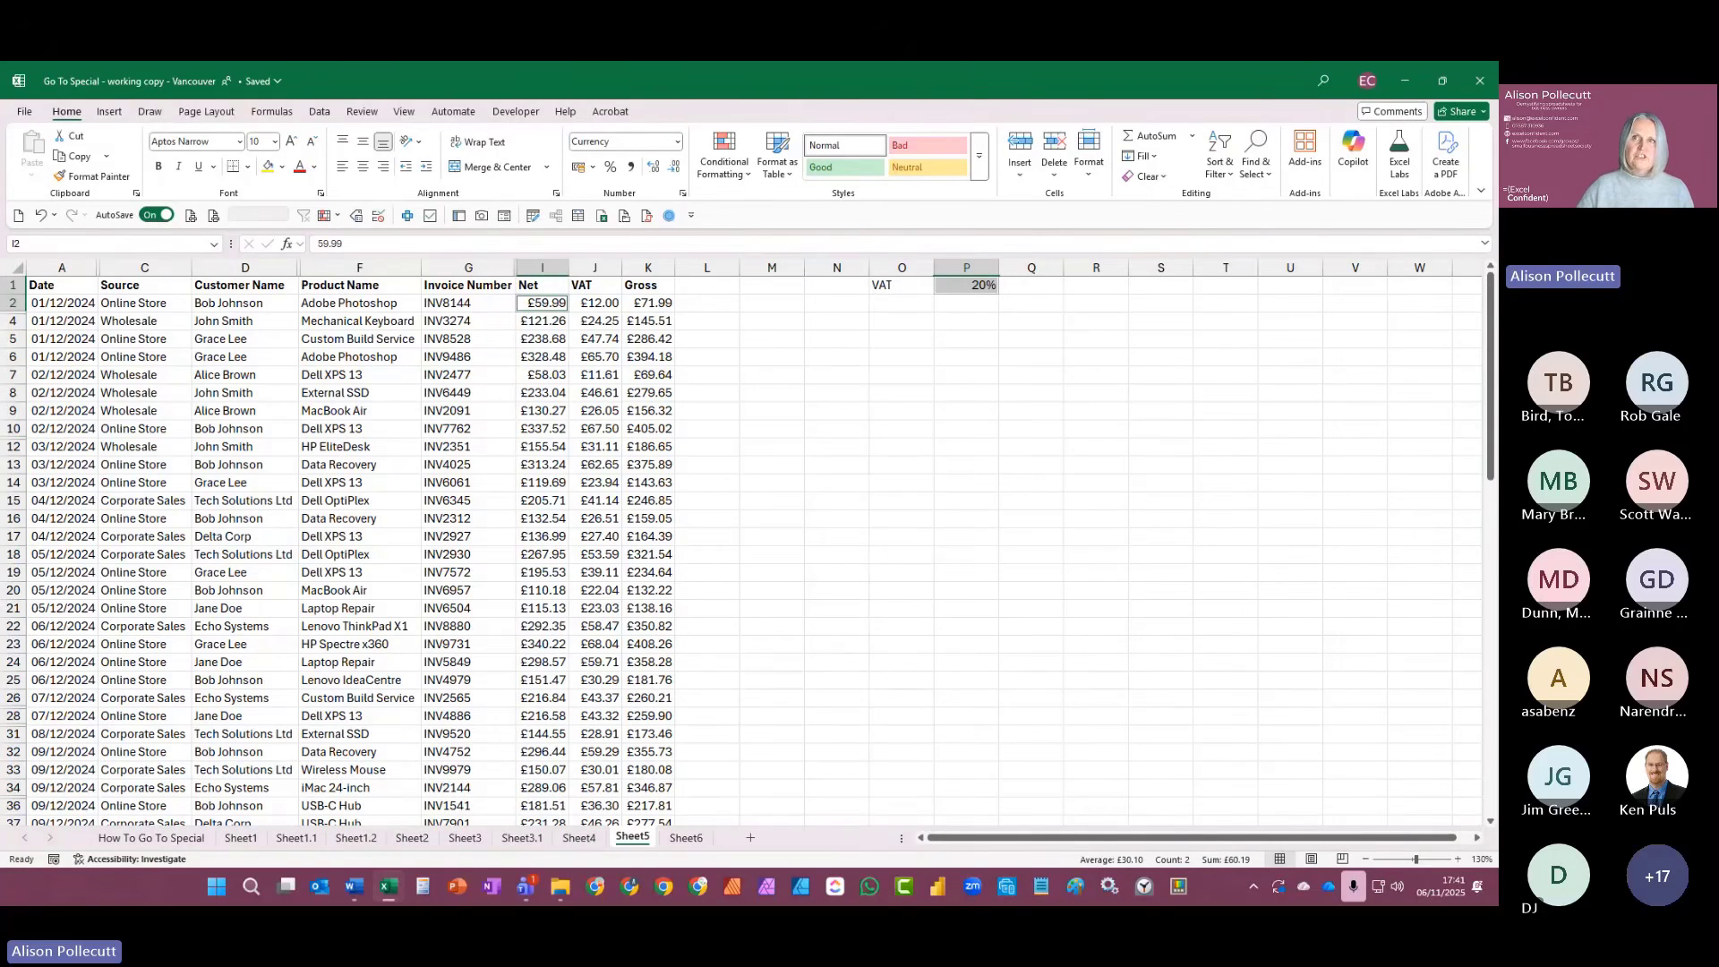
Step: On Sheet6, select all cells that have conditional formats with Go To Special, using the All option
click(682, 839)
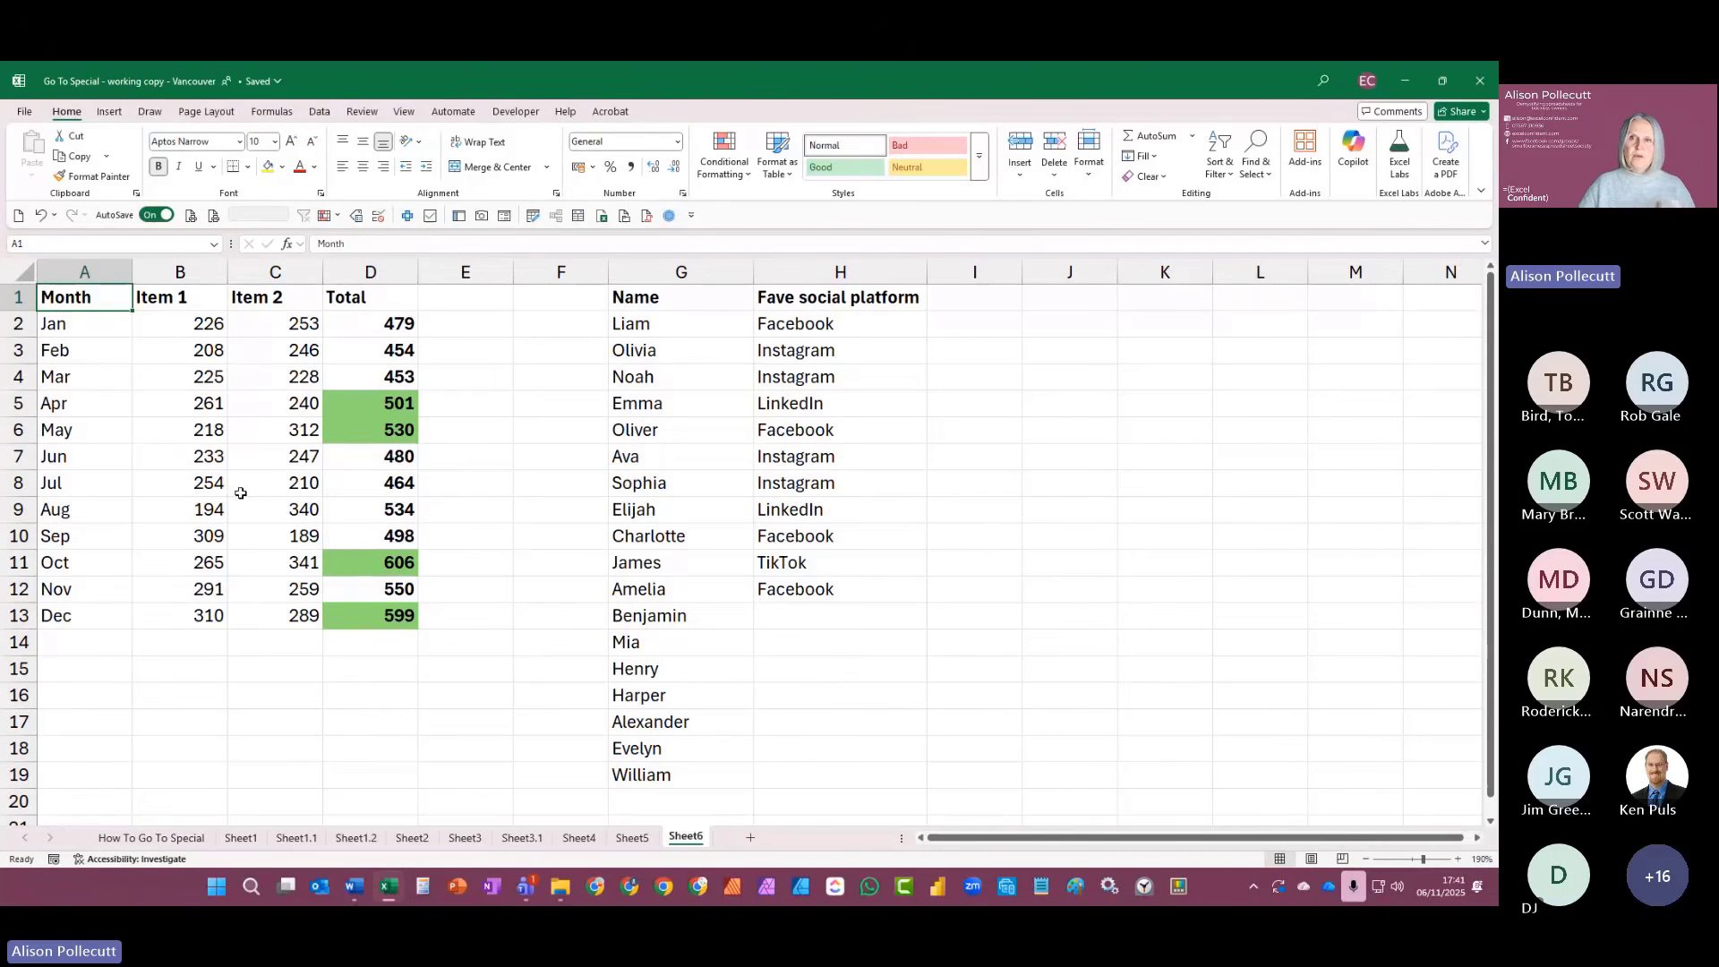
click(669, 217)
drag(792, 417, 600, 348)
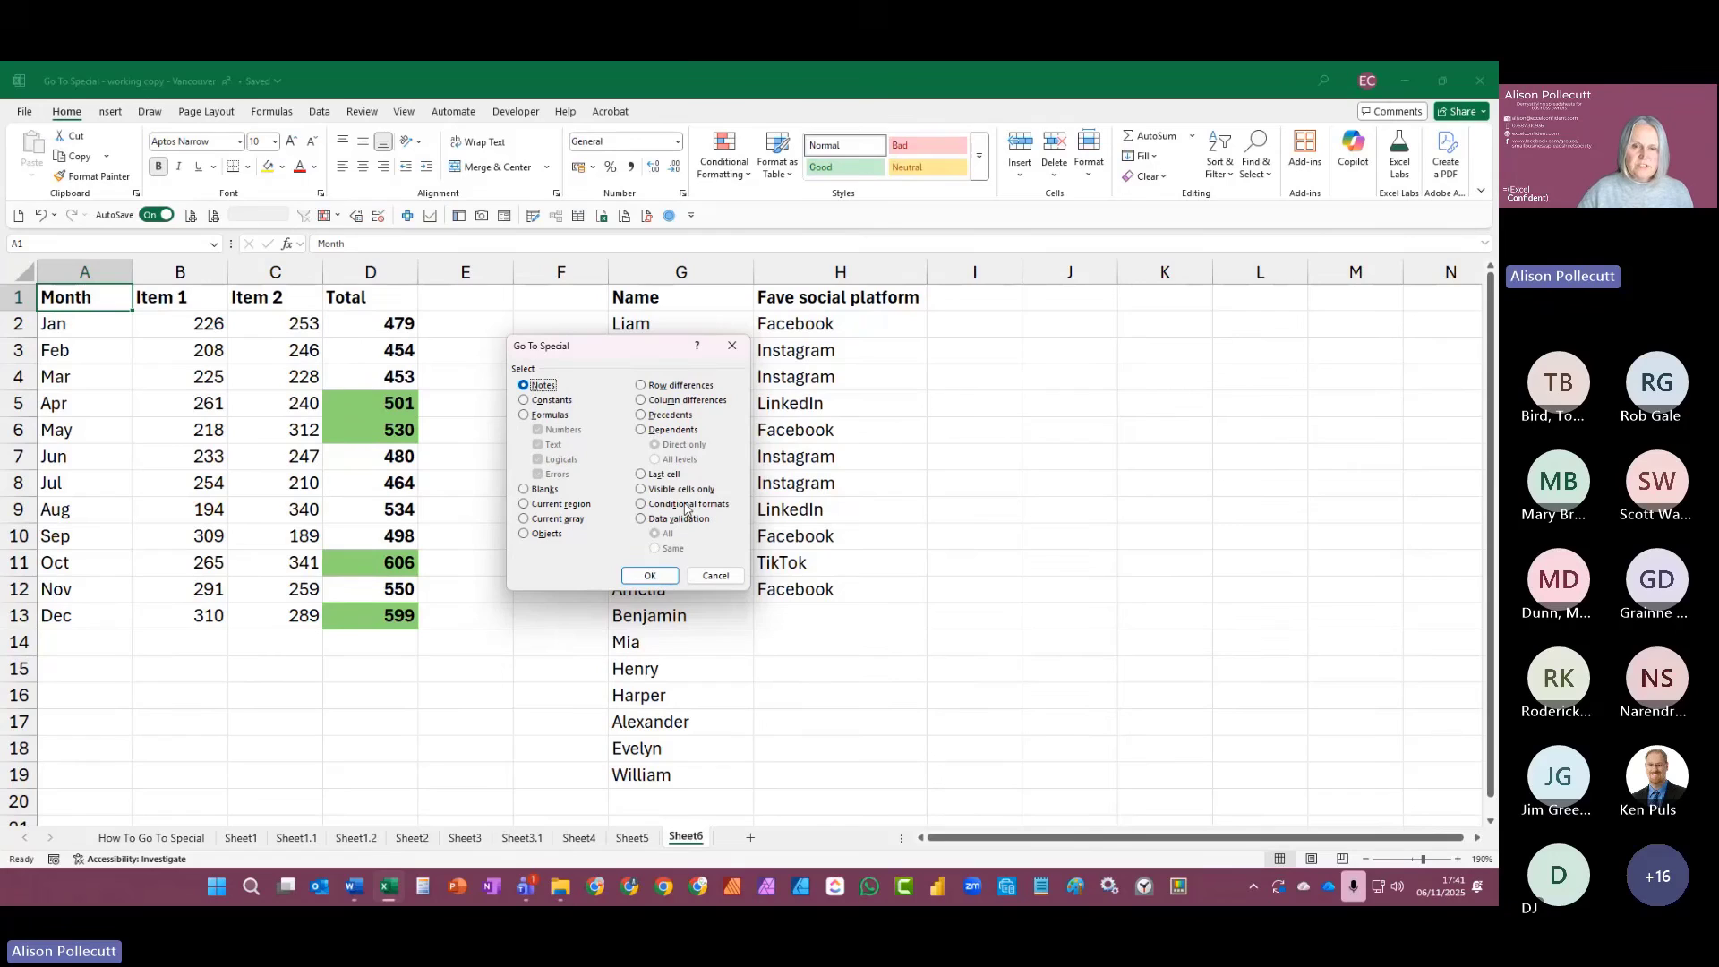
click(685, 506)
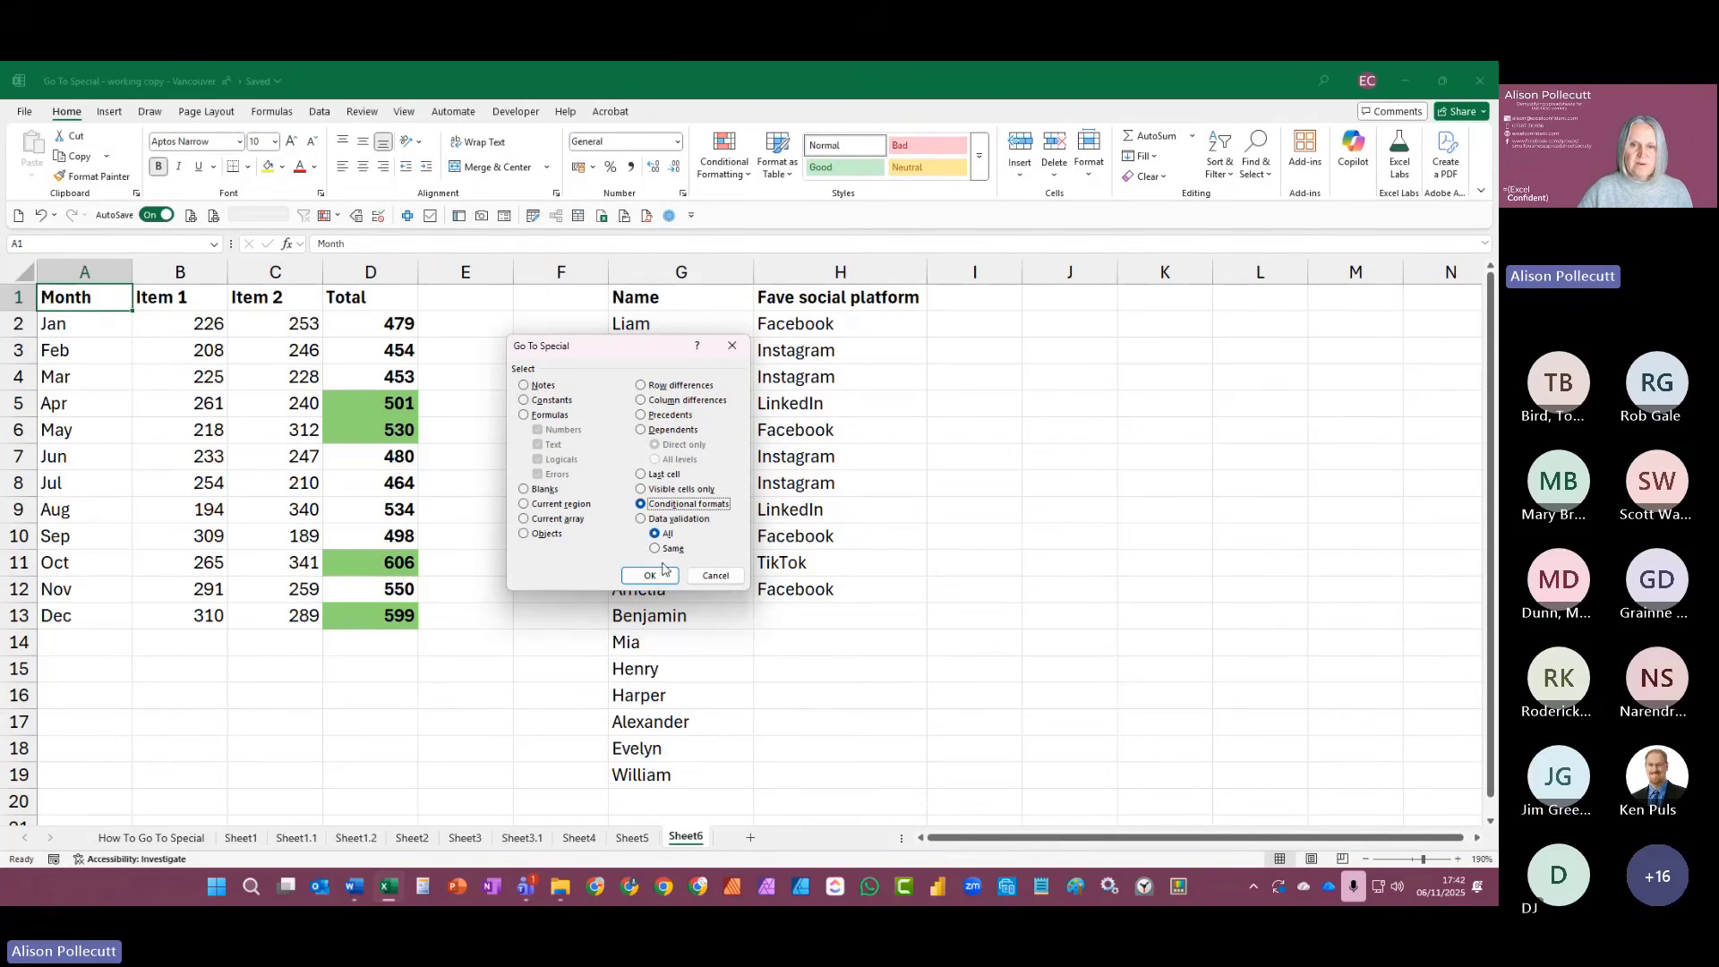
click(677, 519)
click(683, 506)
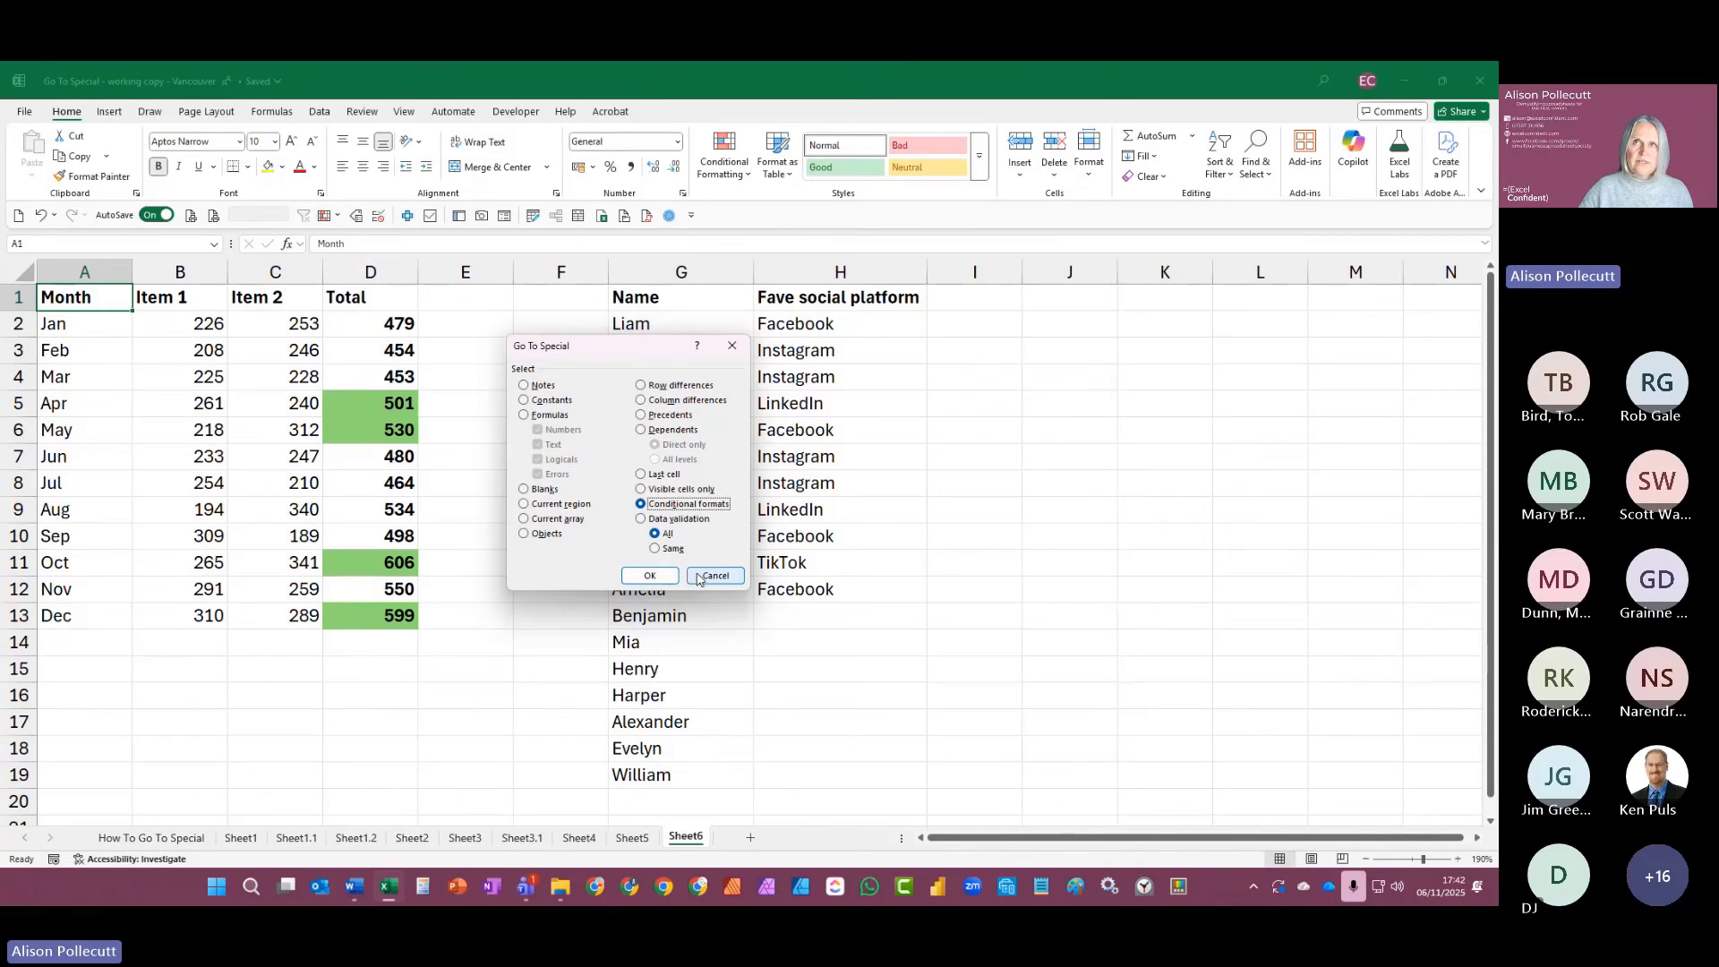
click(651, 575)
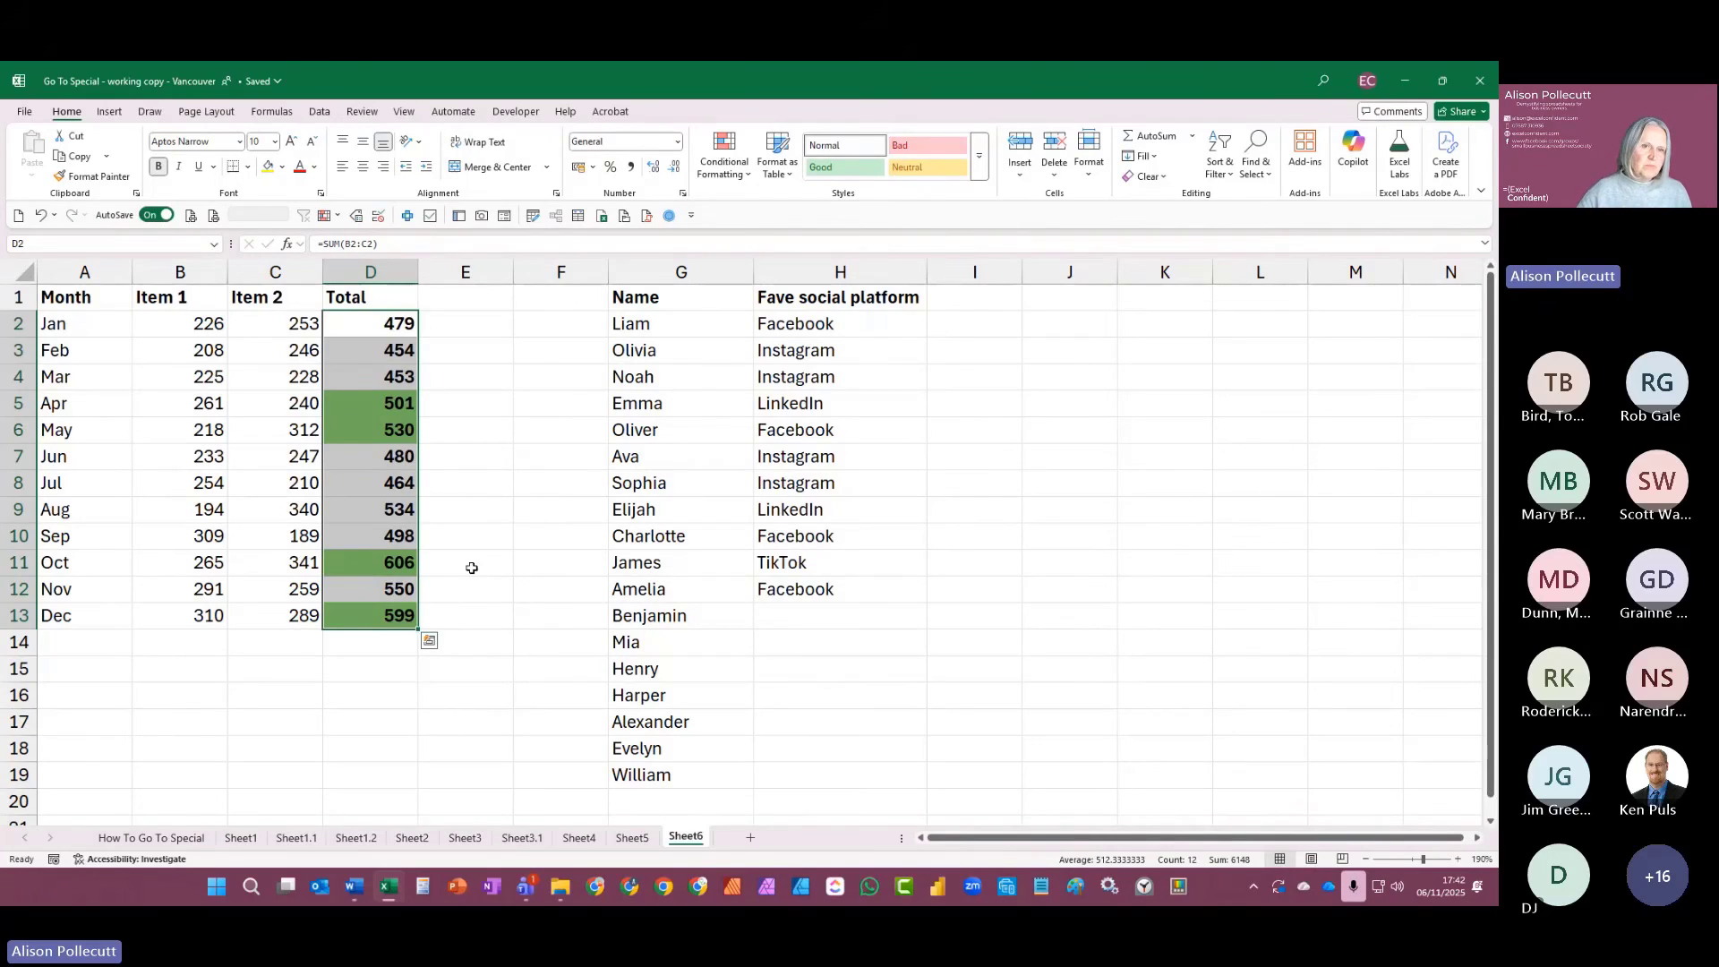
Step: Select all cells that share the conditional format of D5 with Go To Special, using the Same option
click(544, 436)
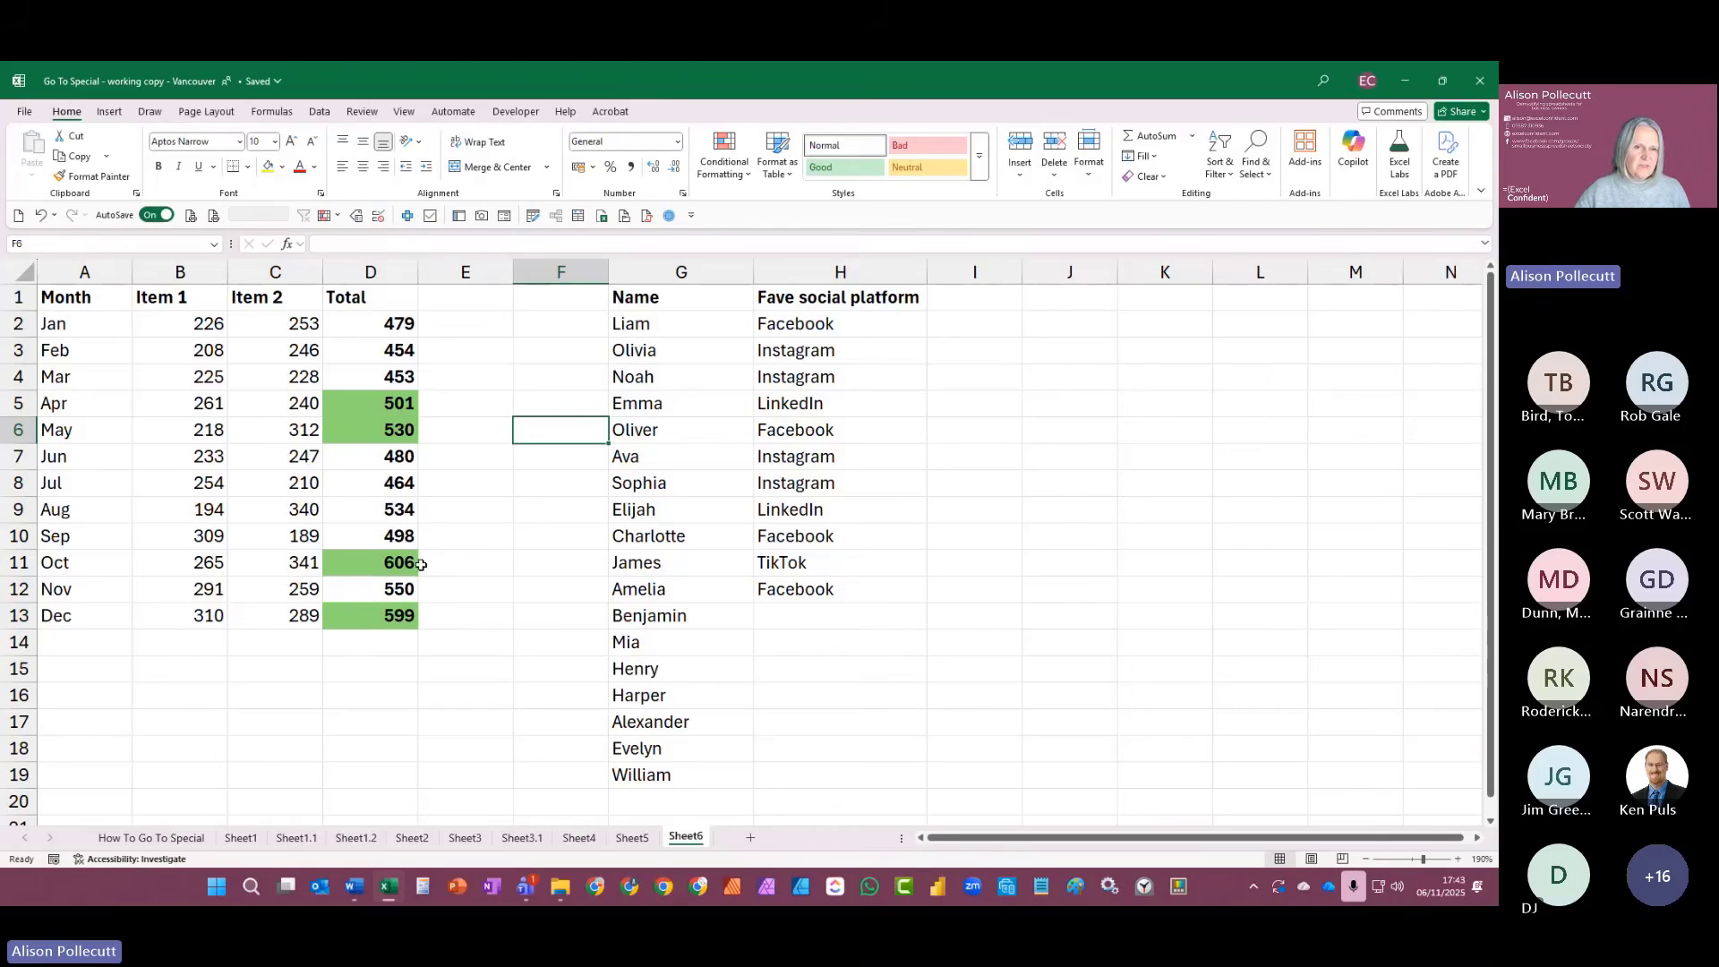
click(367, 509)
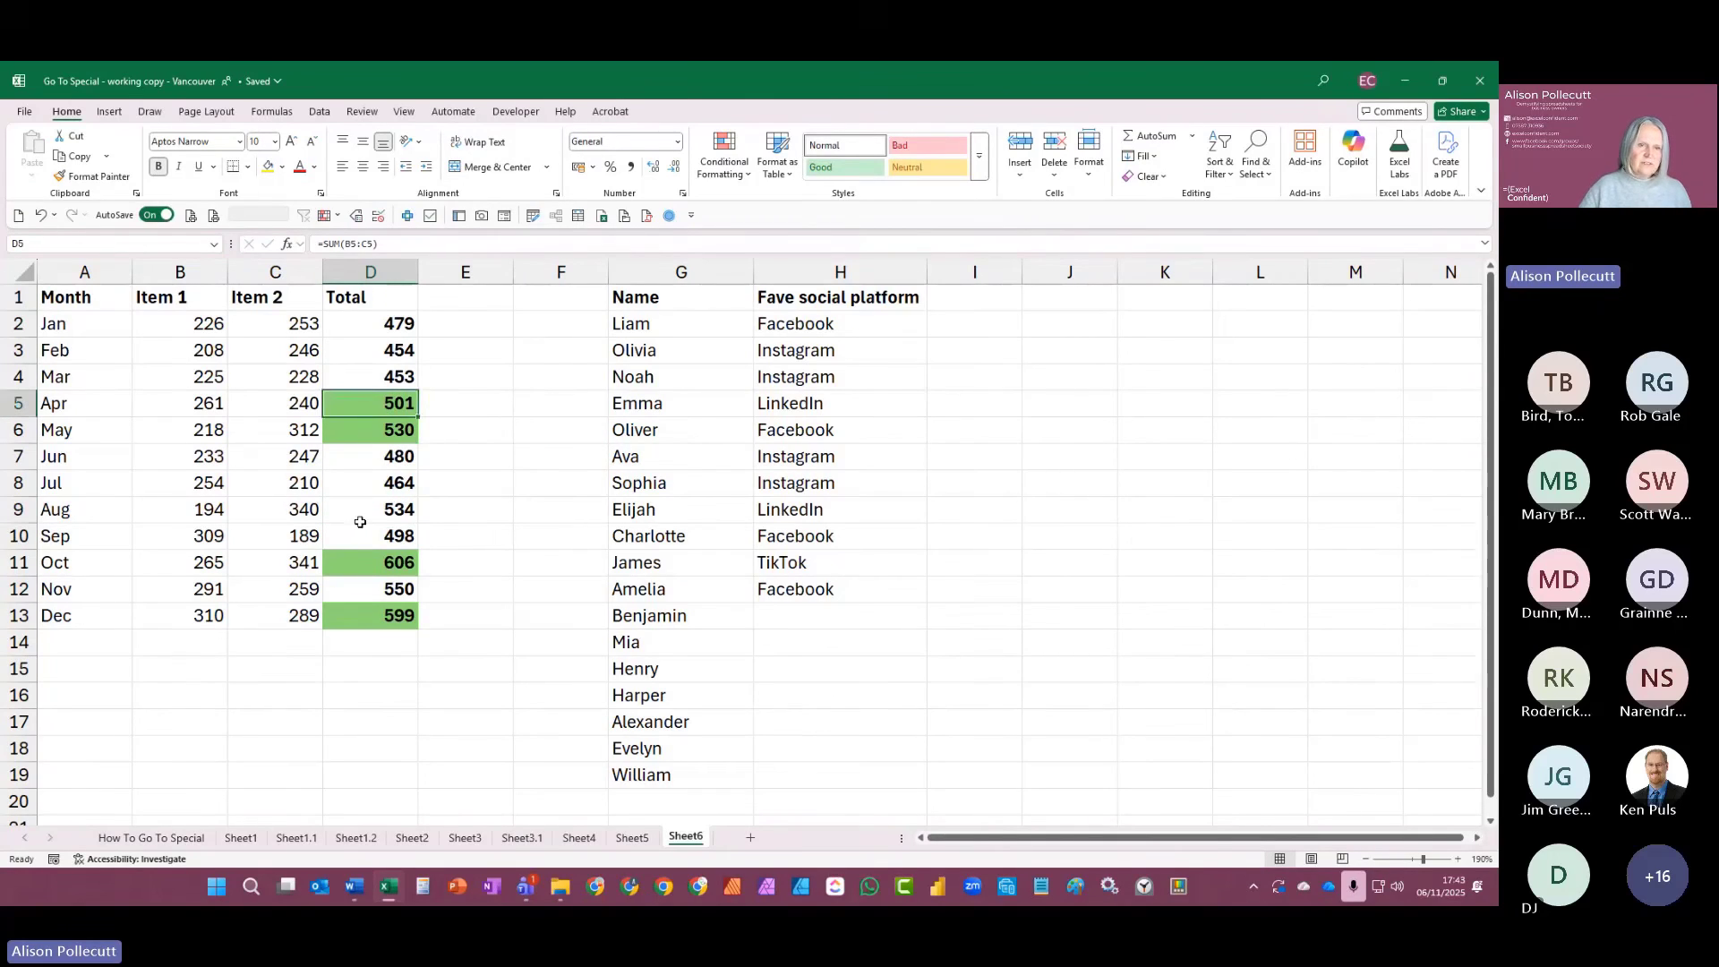
click(348, 511)
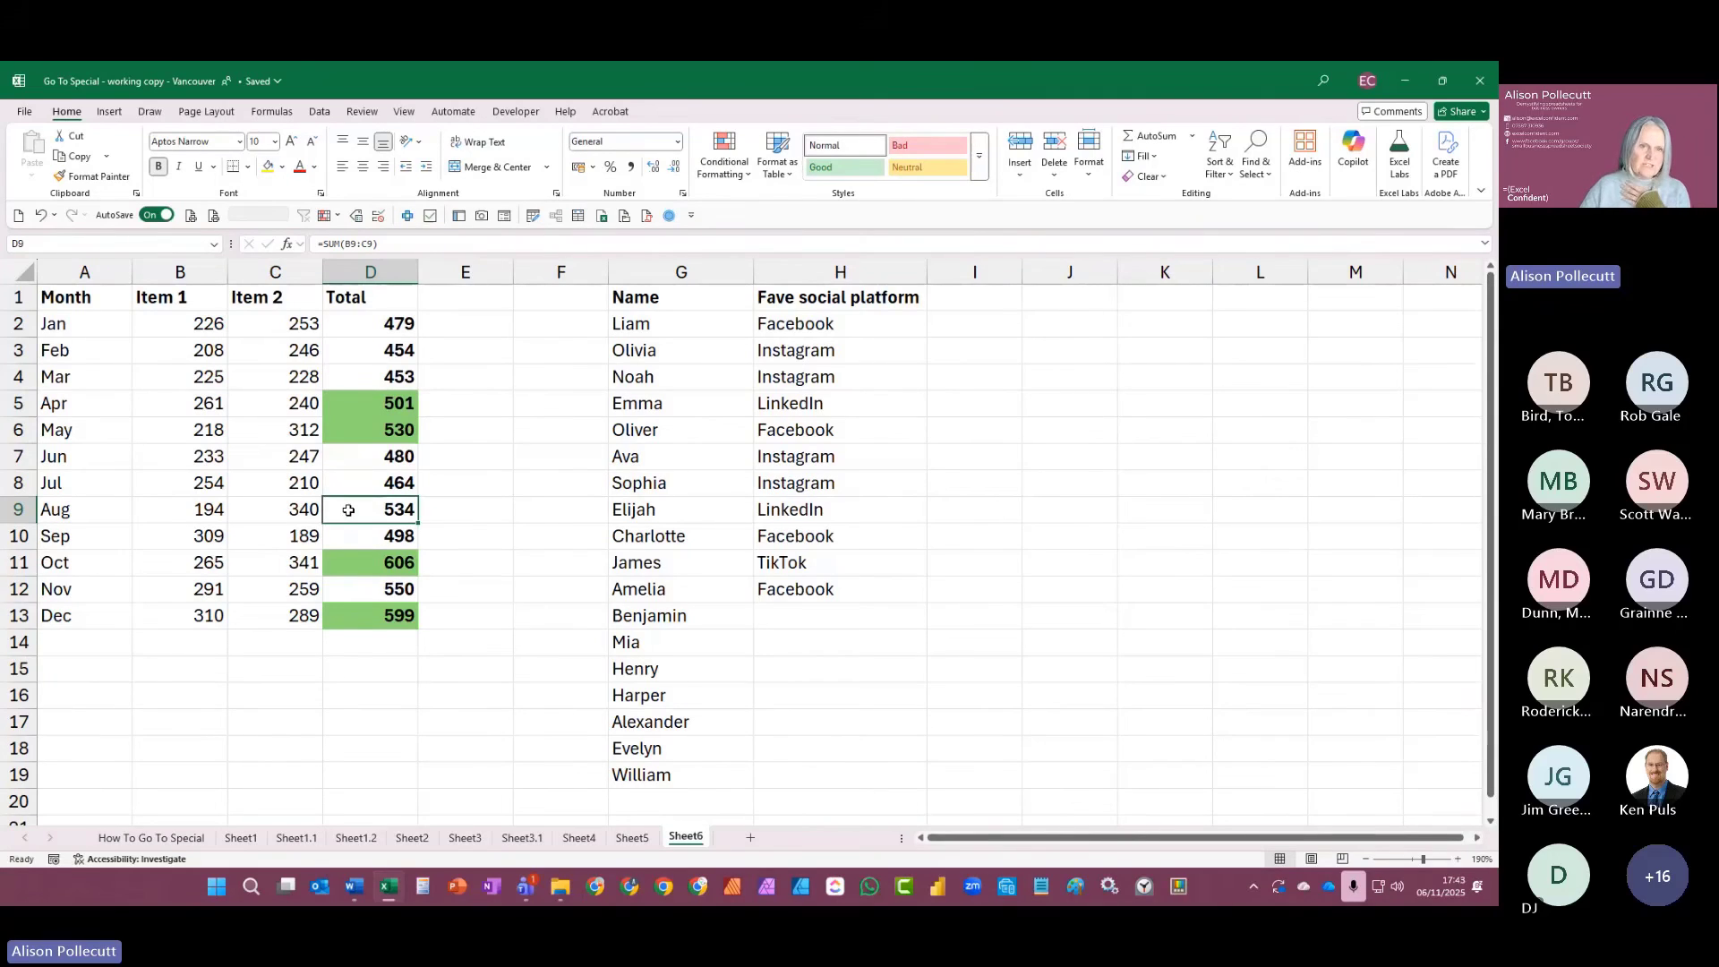
click(354, 404)
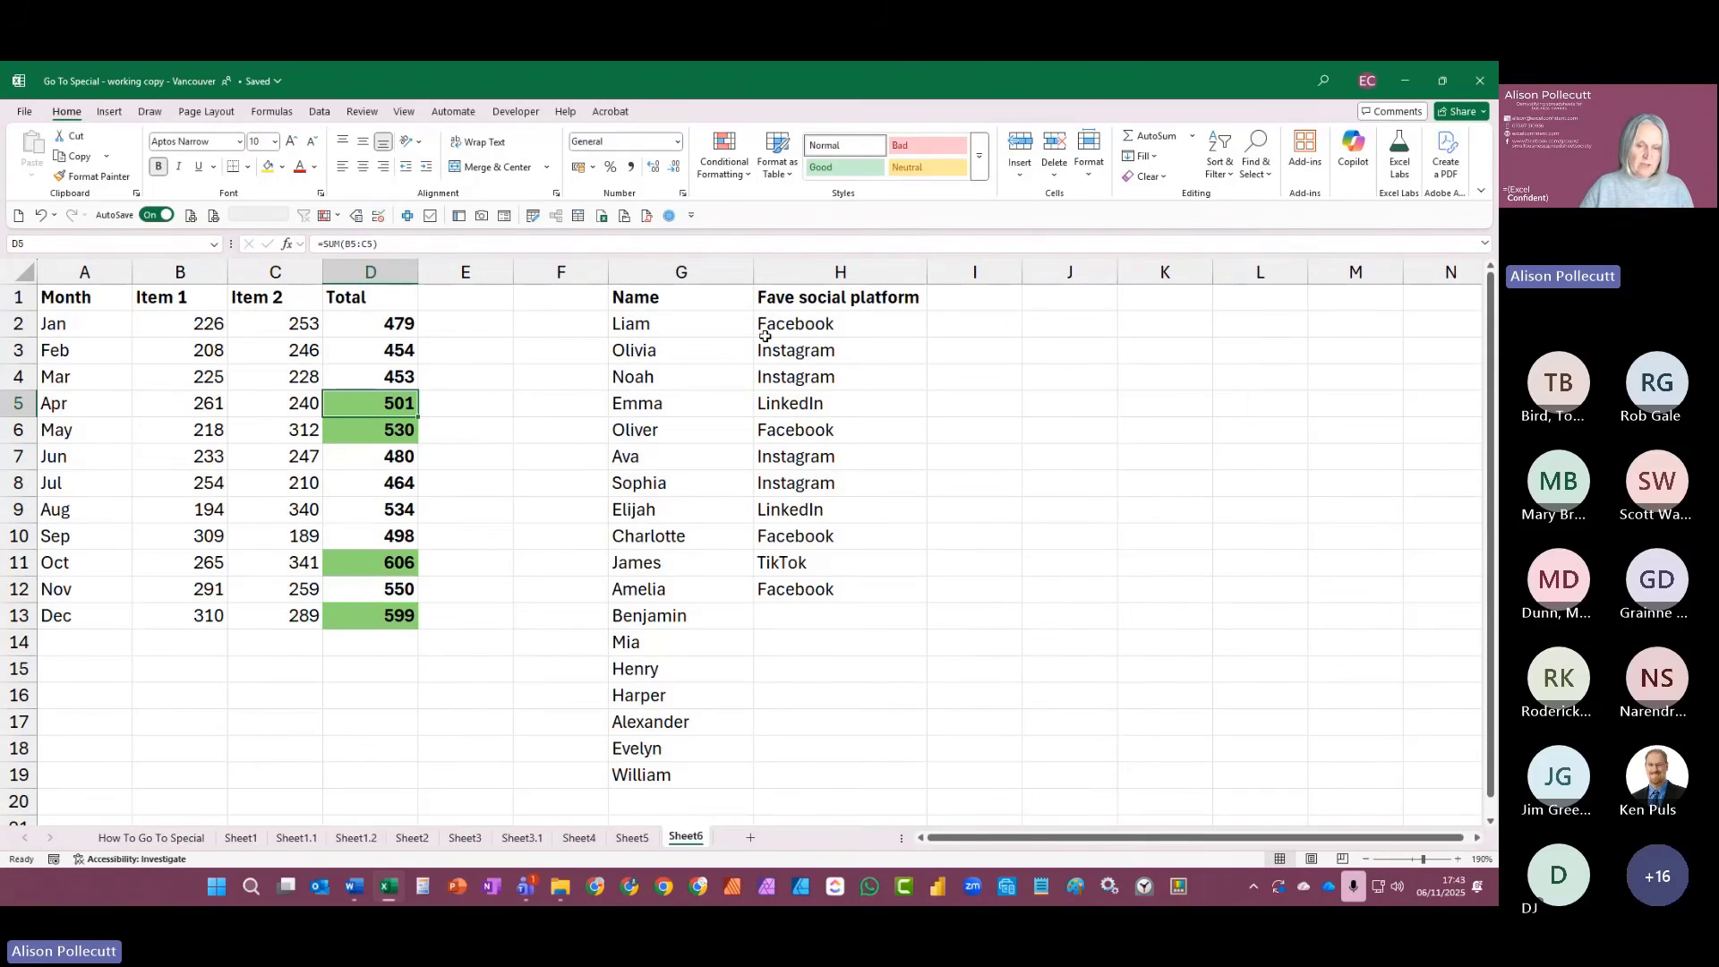
key(ctrl+g)
click(550, 557)
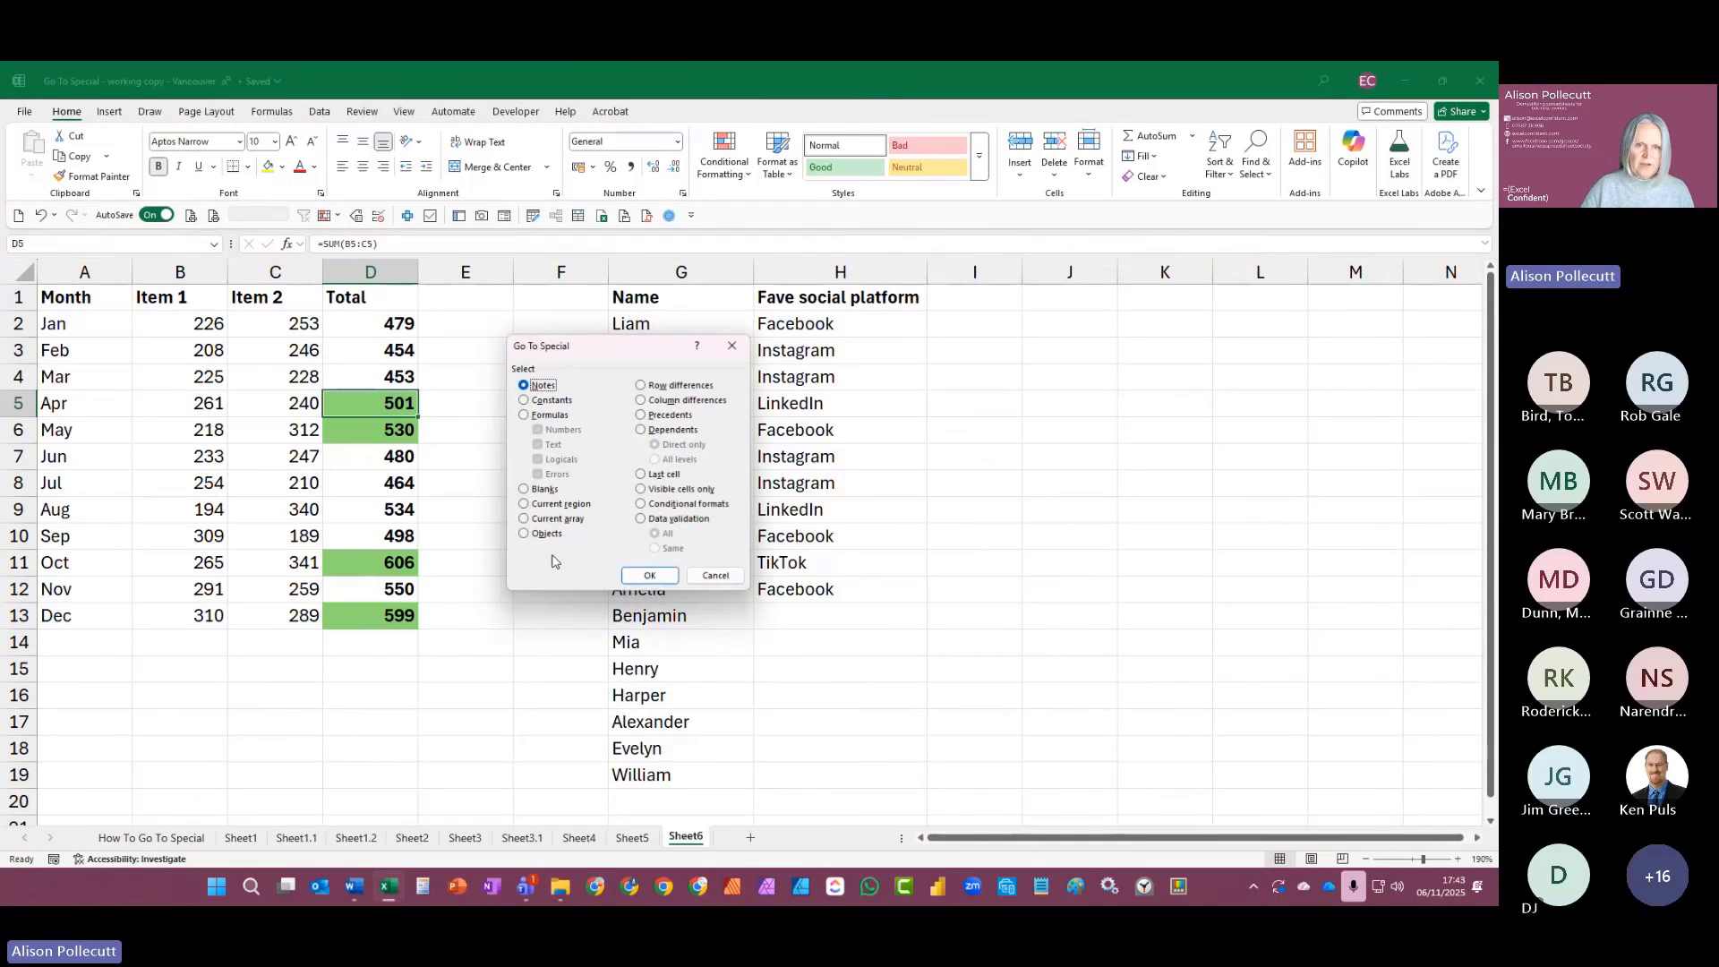
click(640, 504)
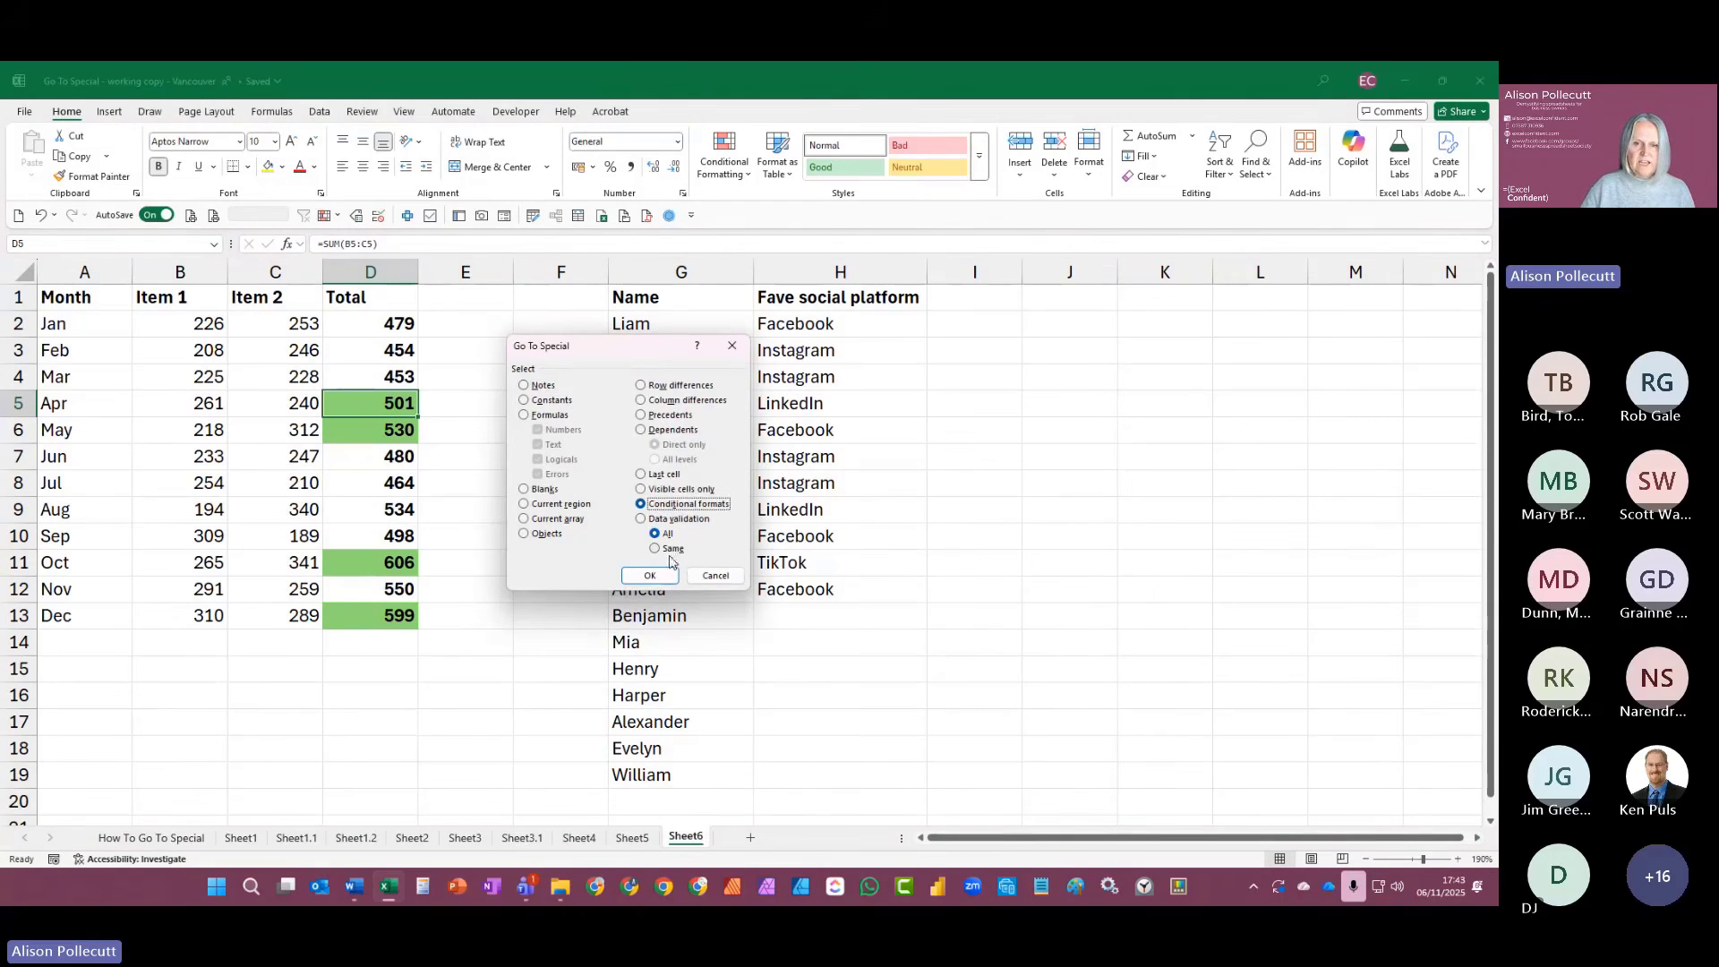
click(664, 550)
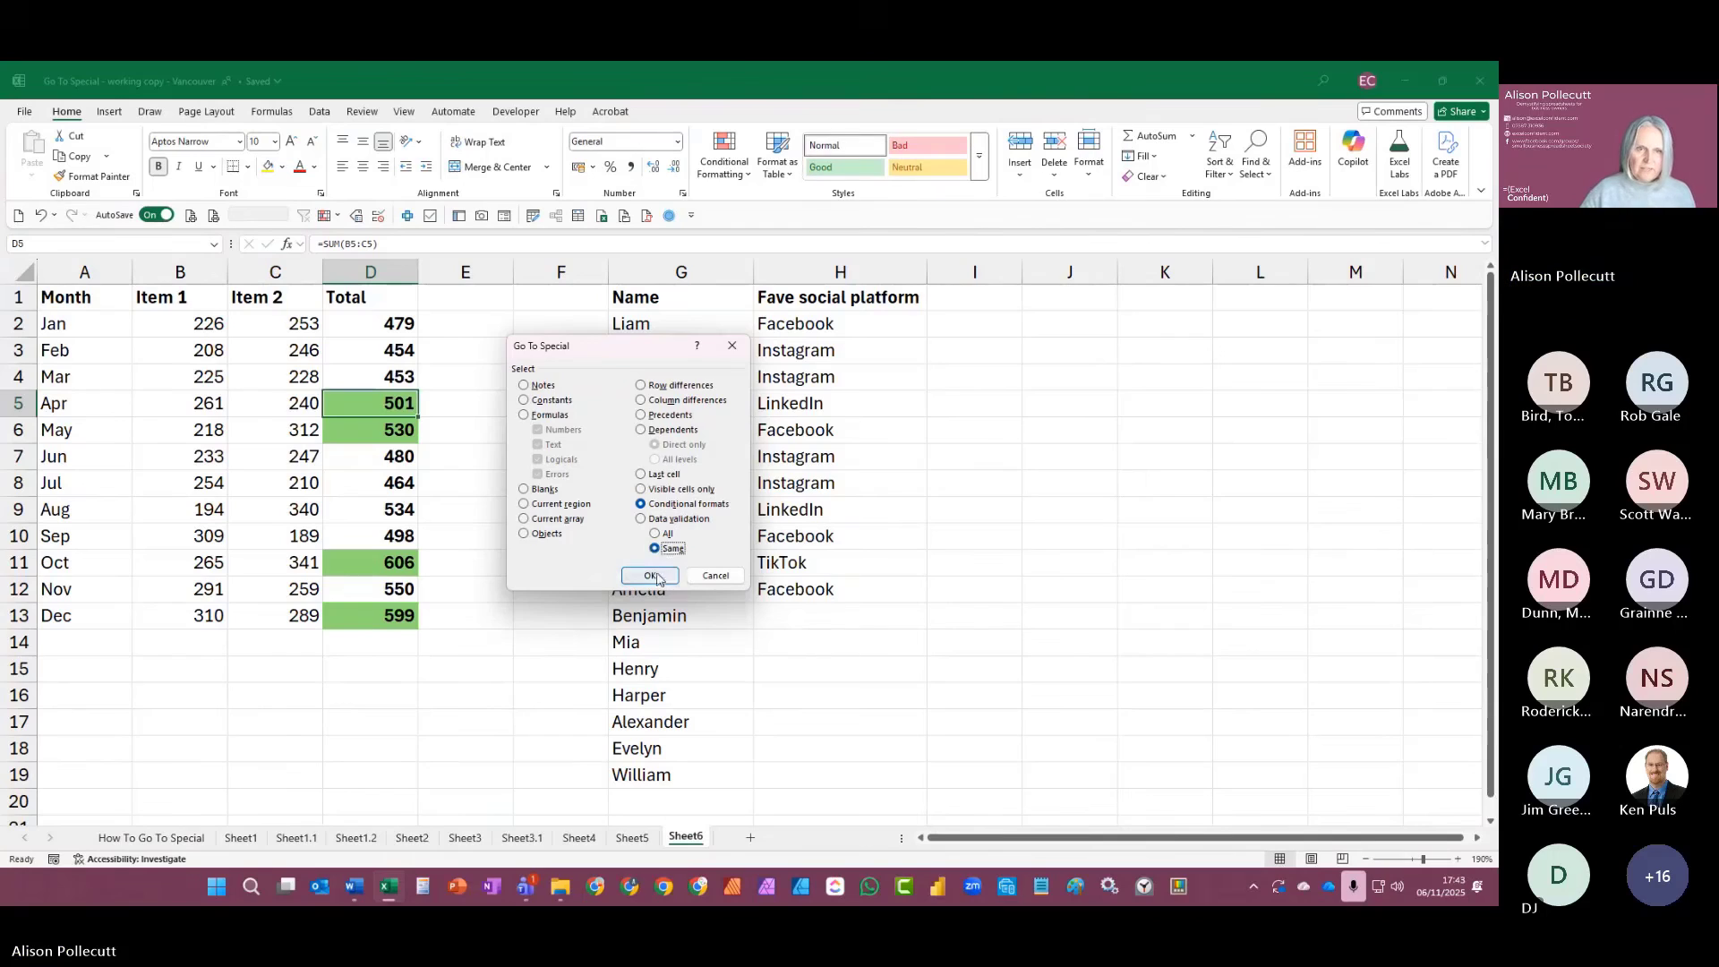
click(657, 574)
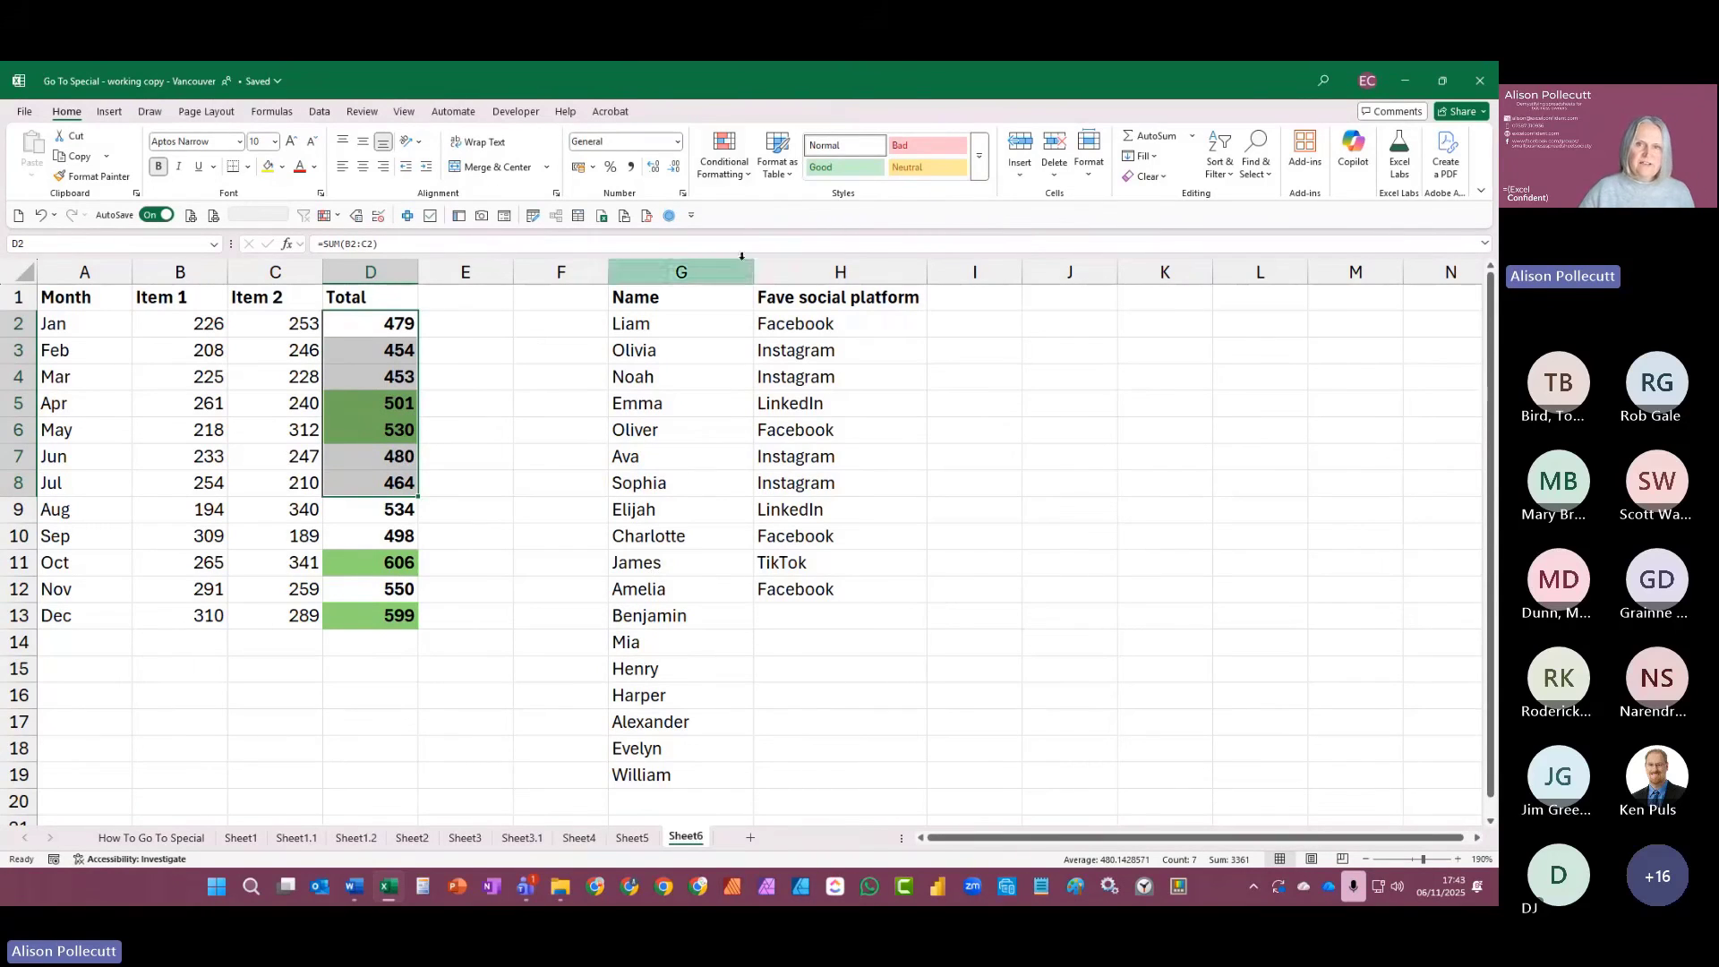
Step: Review the conditional formatting rules for the whole worksheet and highlight the range each rule applies to
click(724, 153)
click(768, 408)
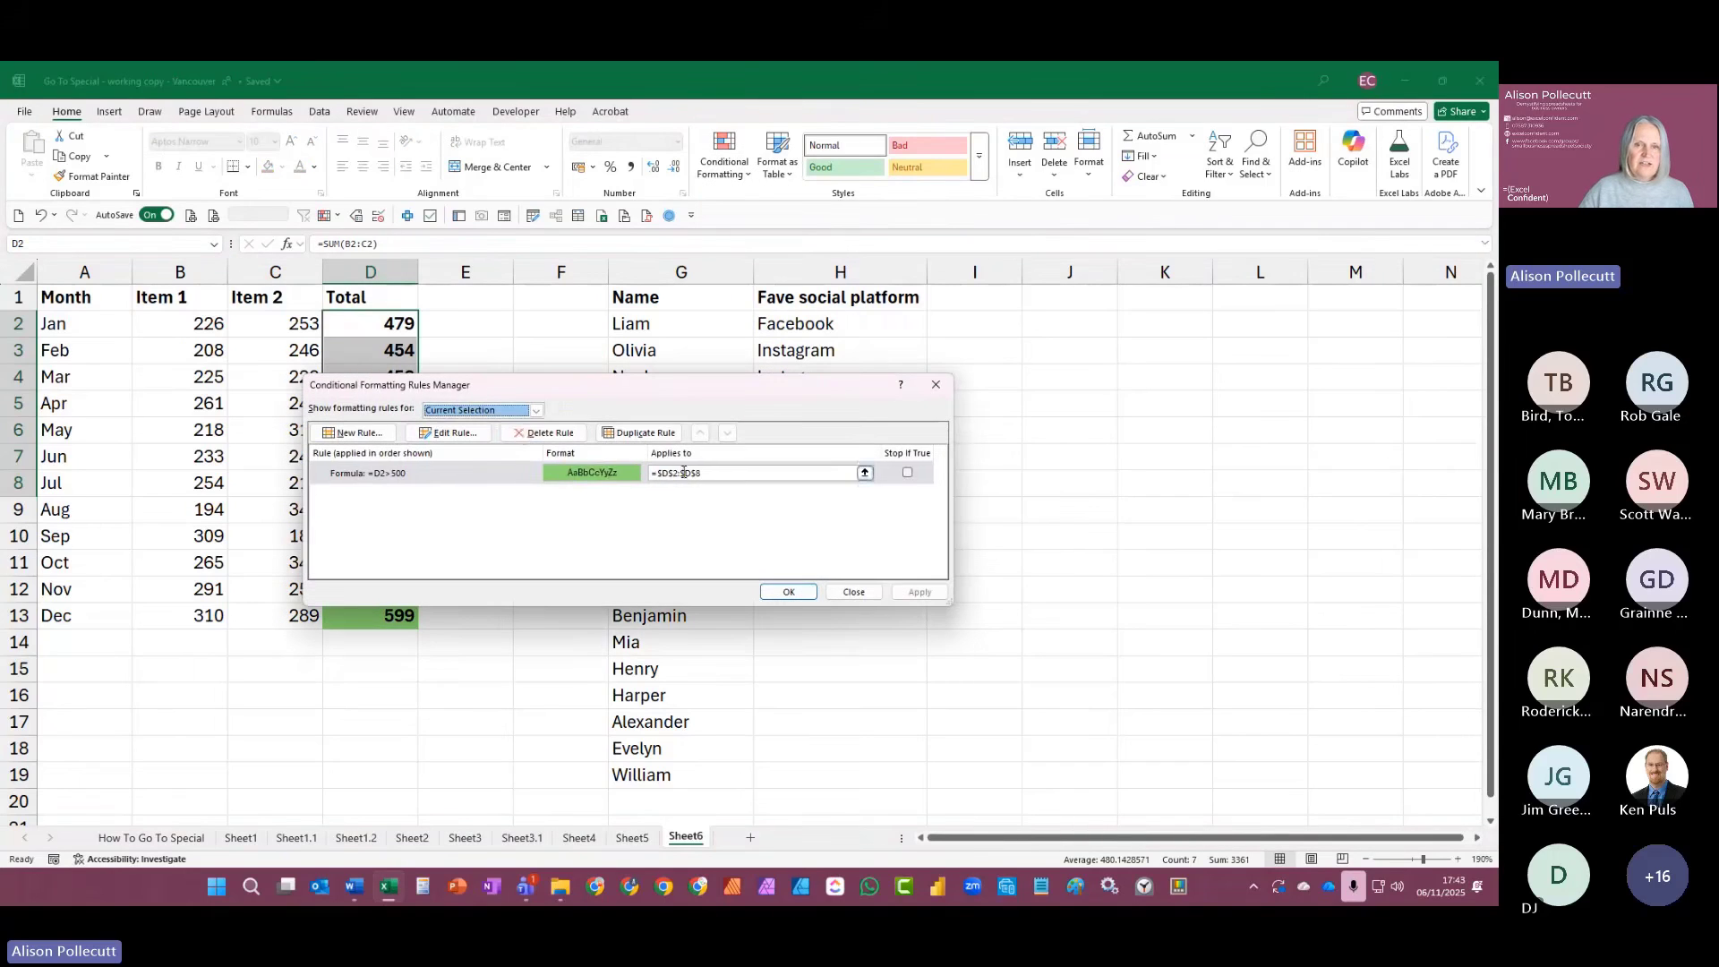
click(535, 410)
click(457, 431)
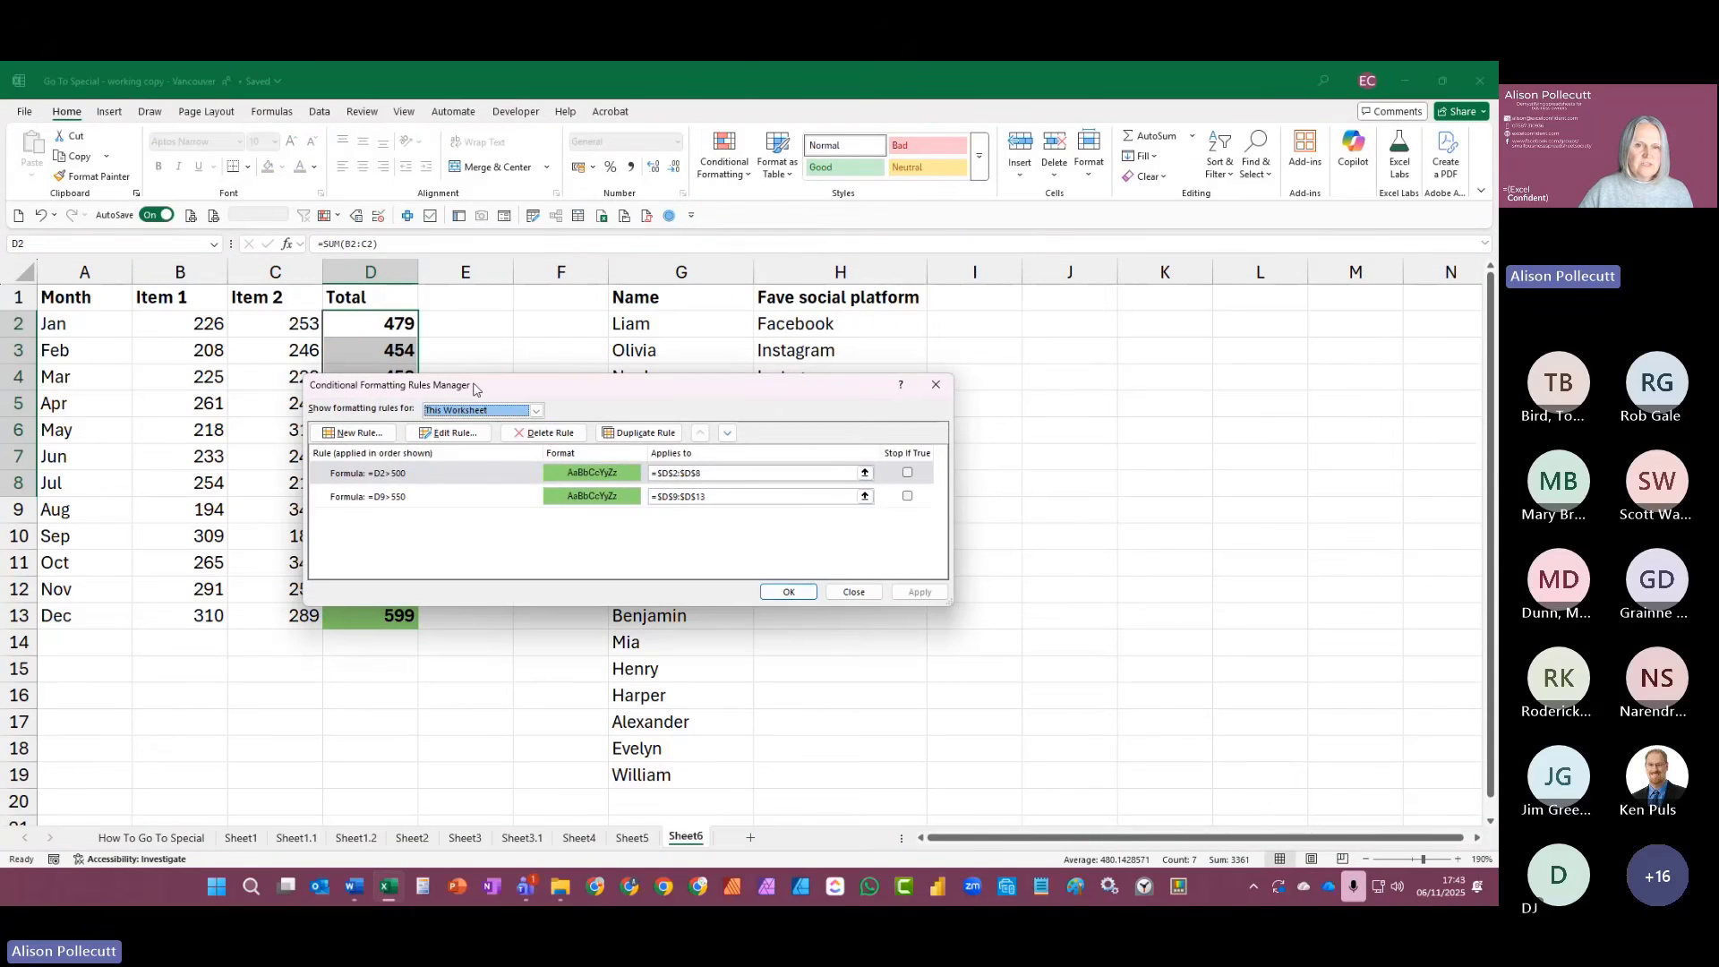
drag(474, 386, 606, 327)
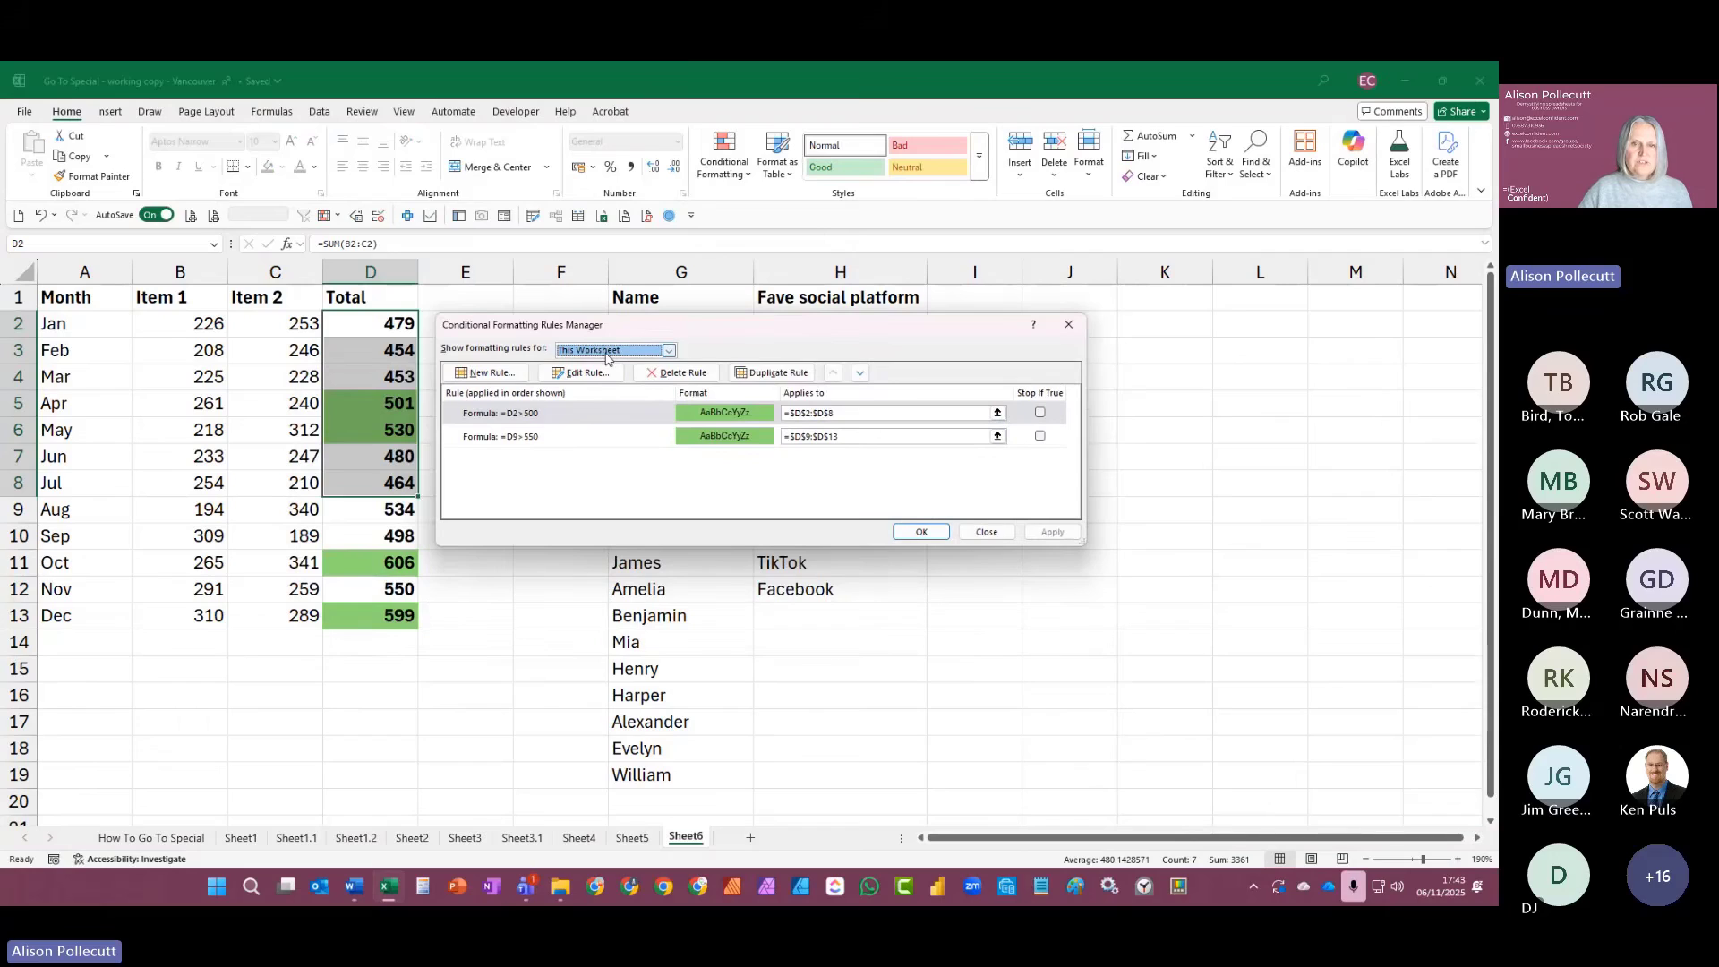
click(564, 417)
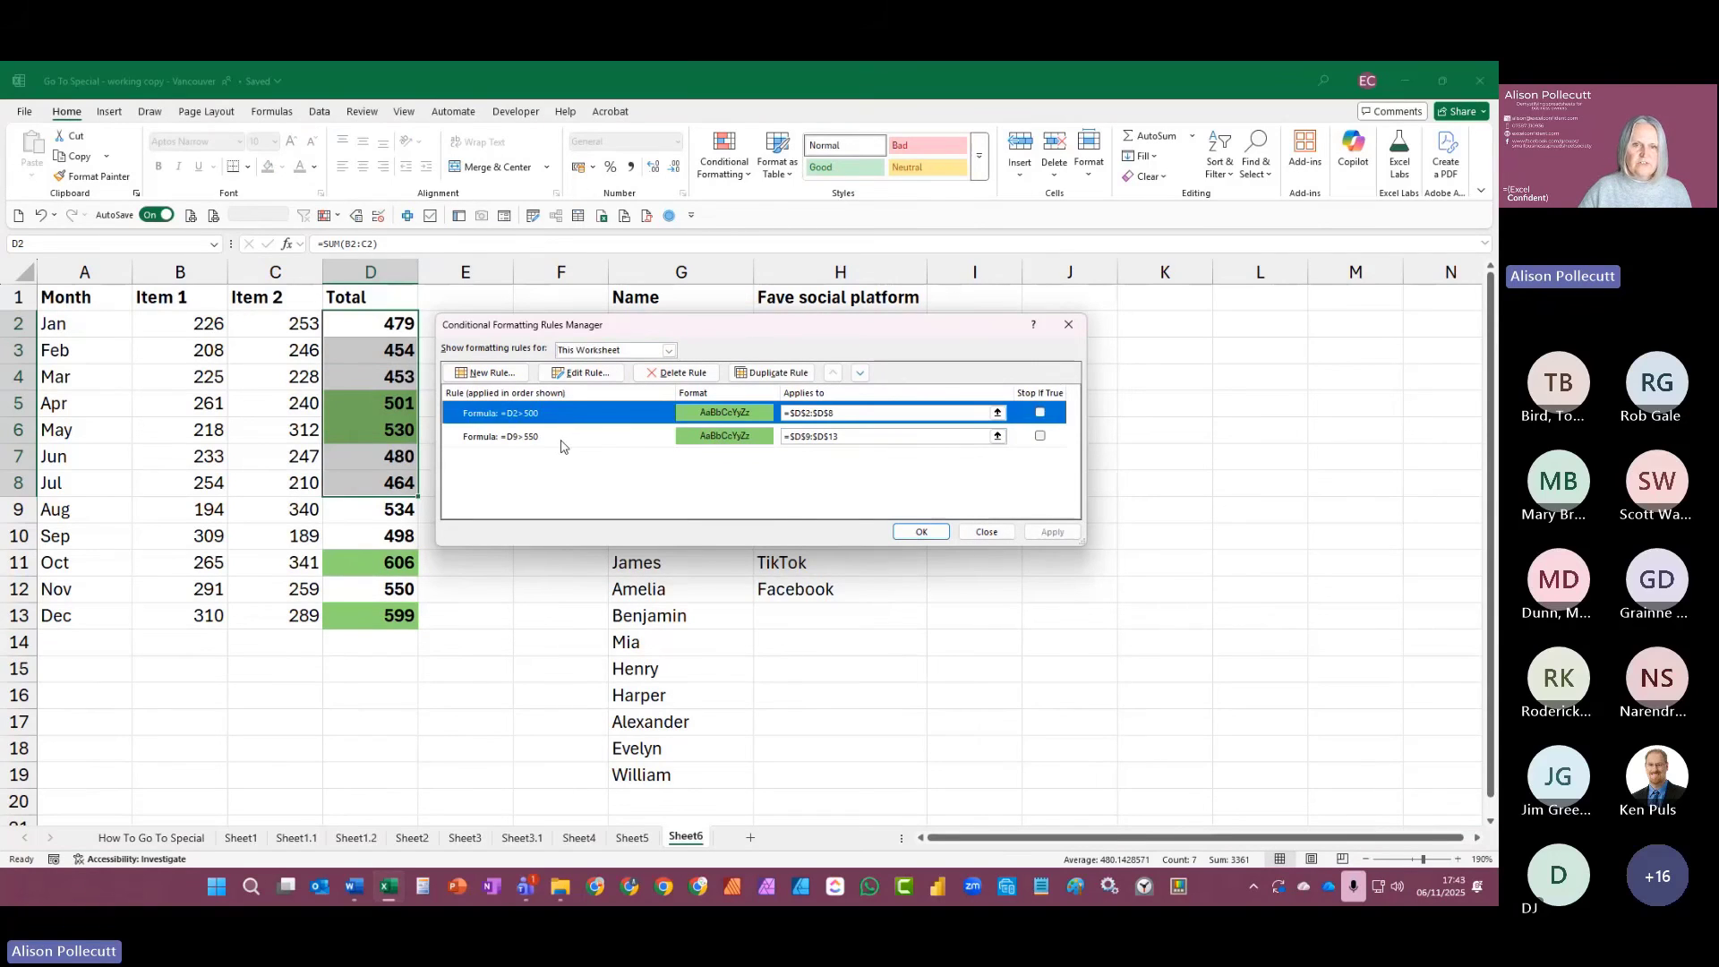
click(940, 413)
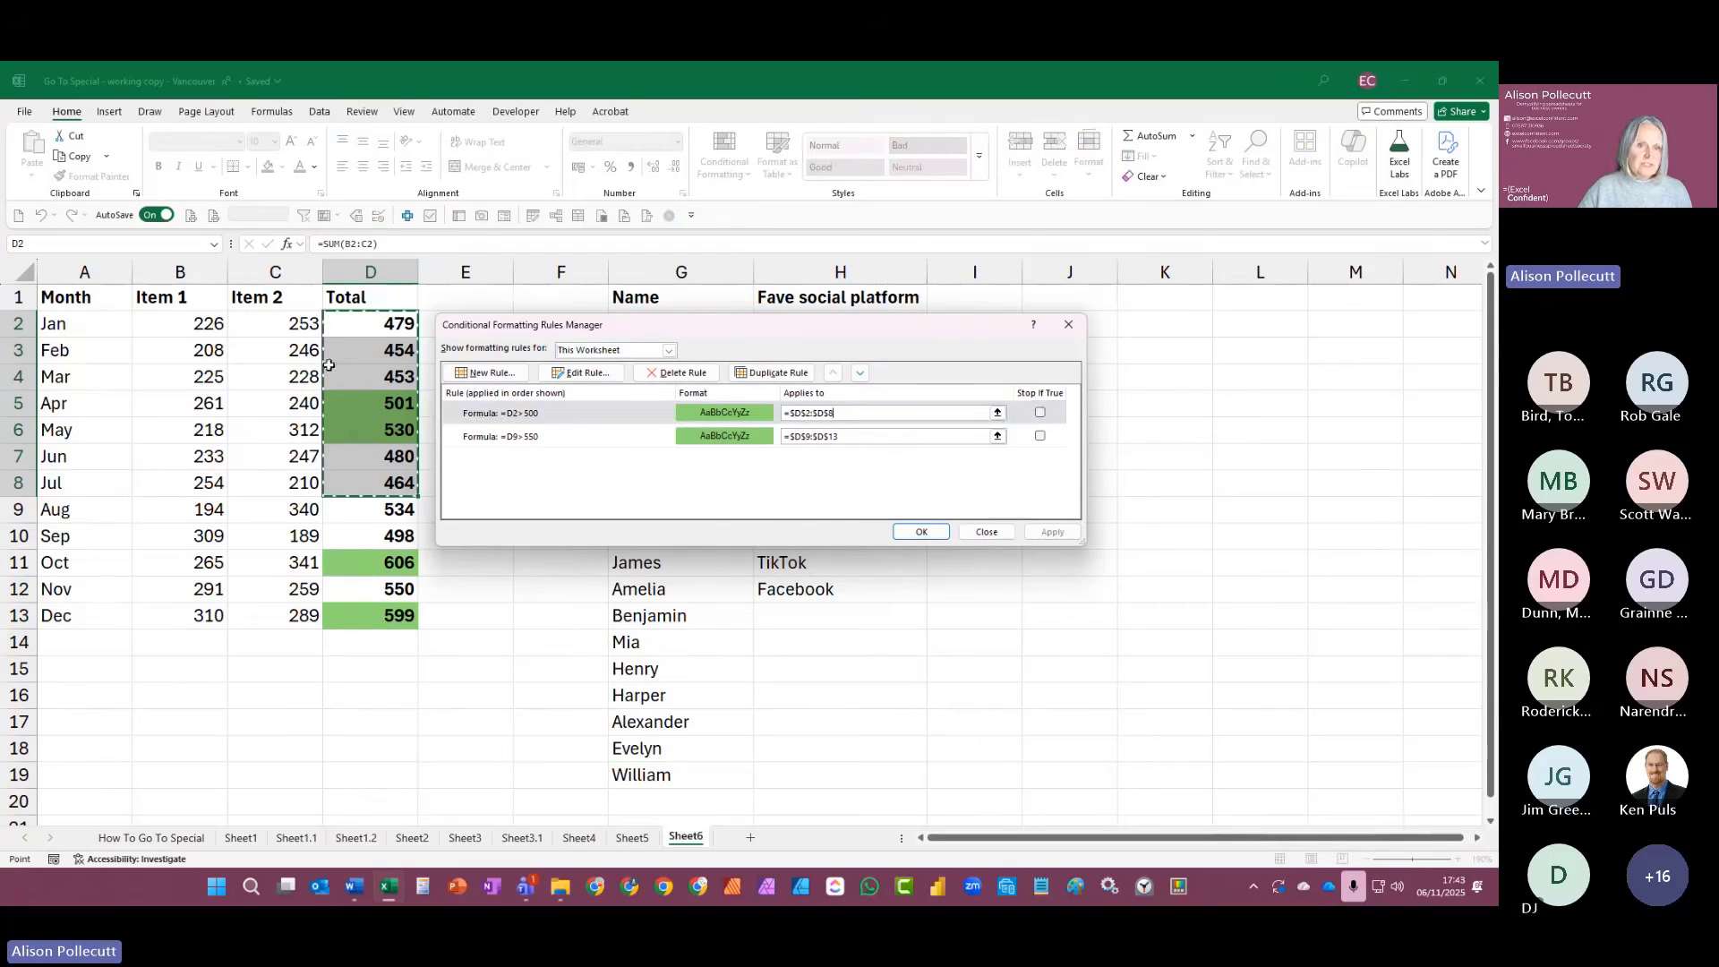
click(846, 436)
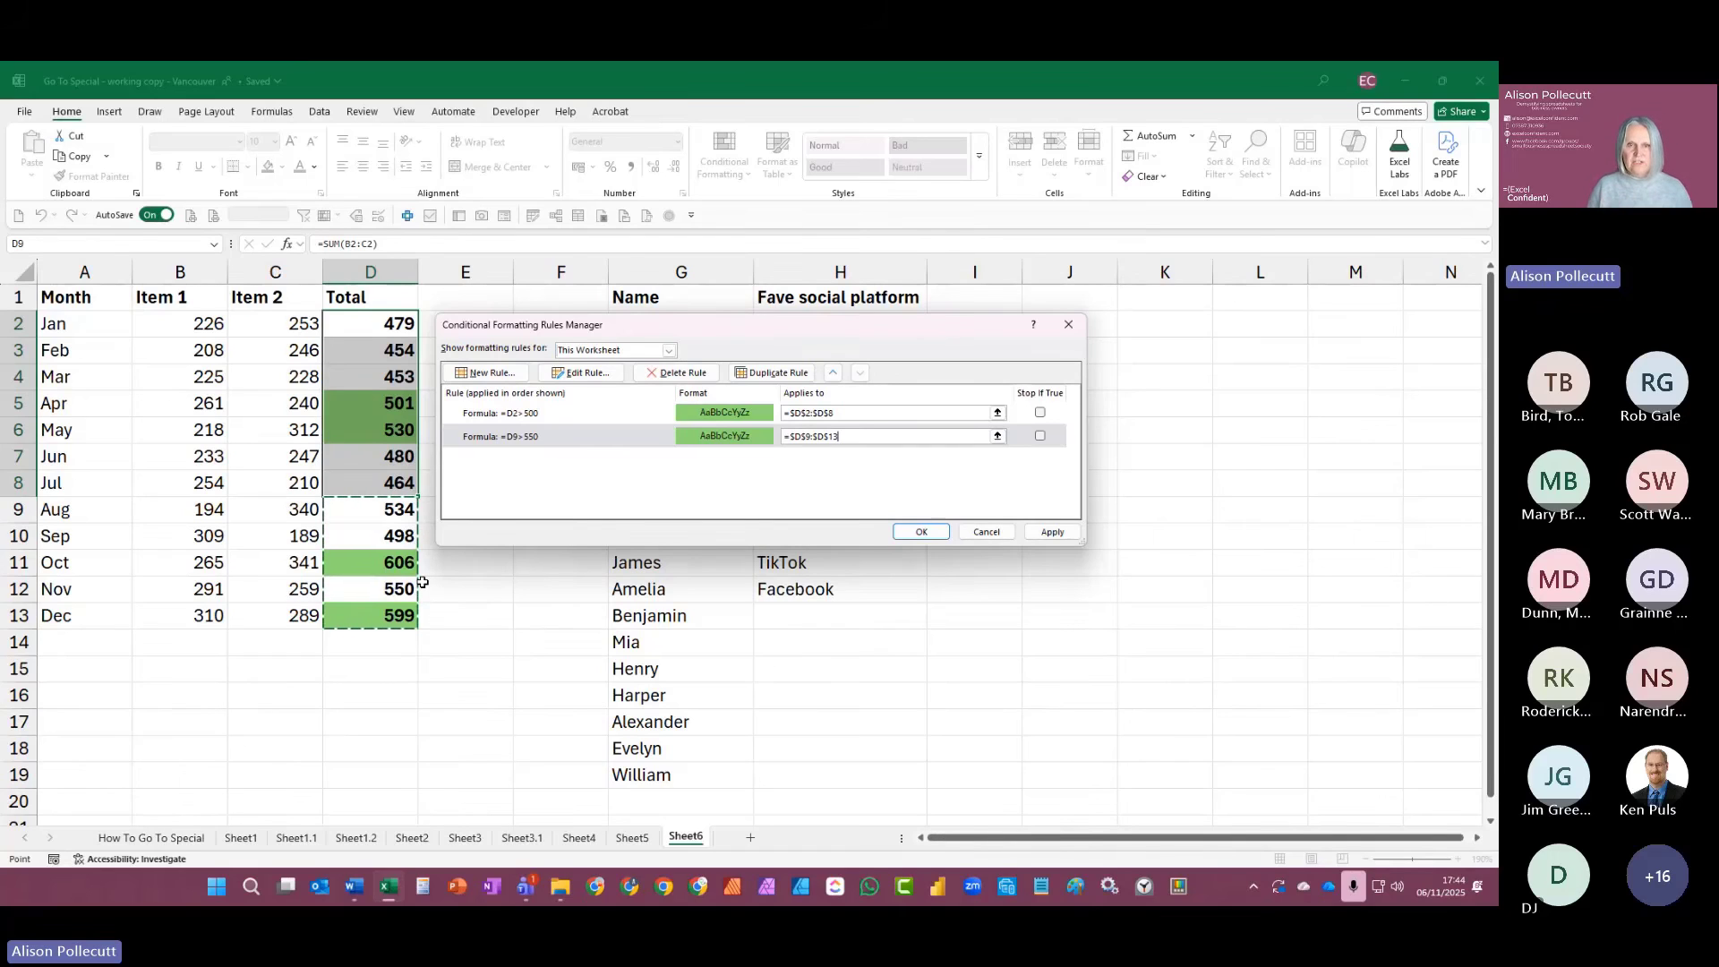
click(921, 532)
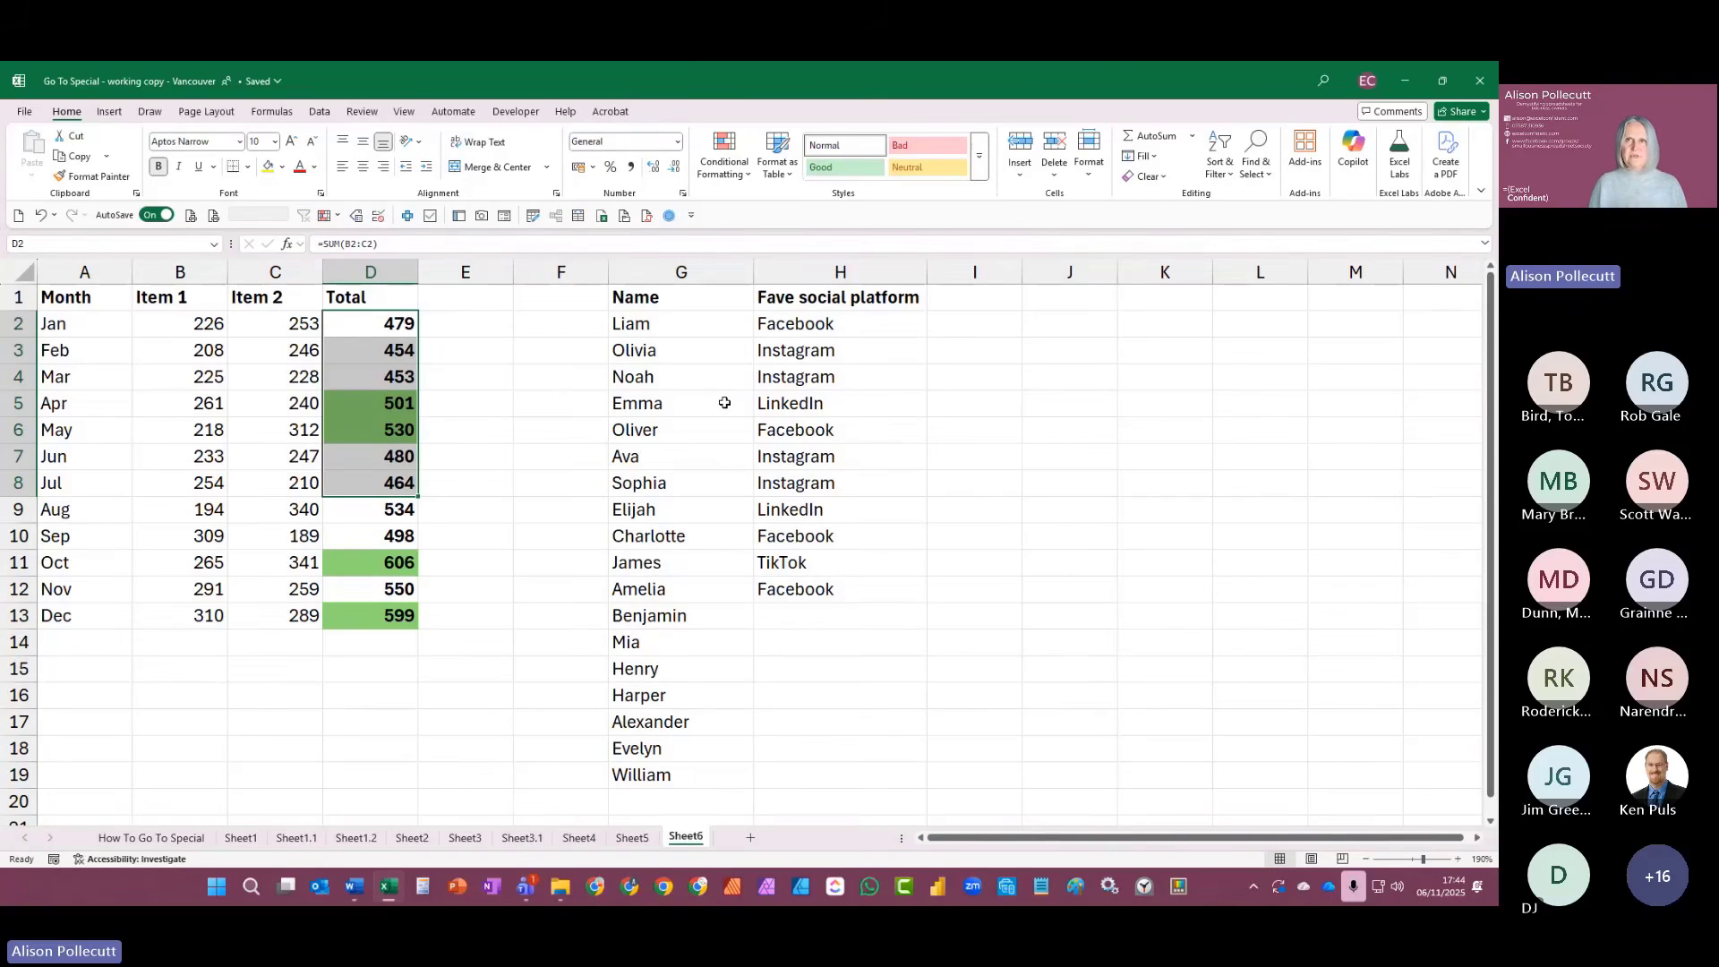
Step: Select all cells that have data validation on the sheet with Go To Special, using the All option
click(705, 380)
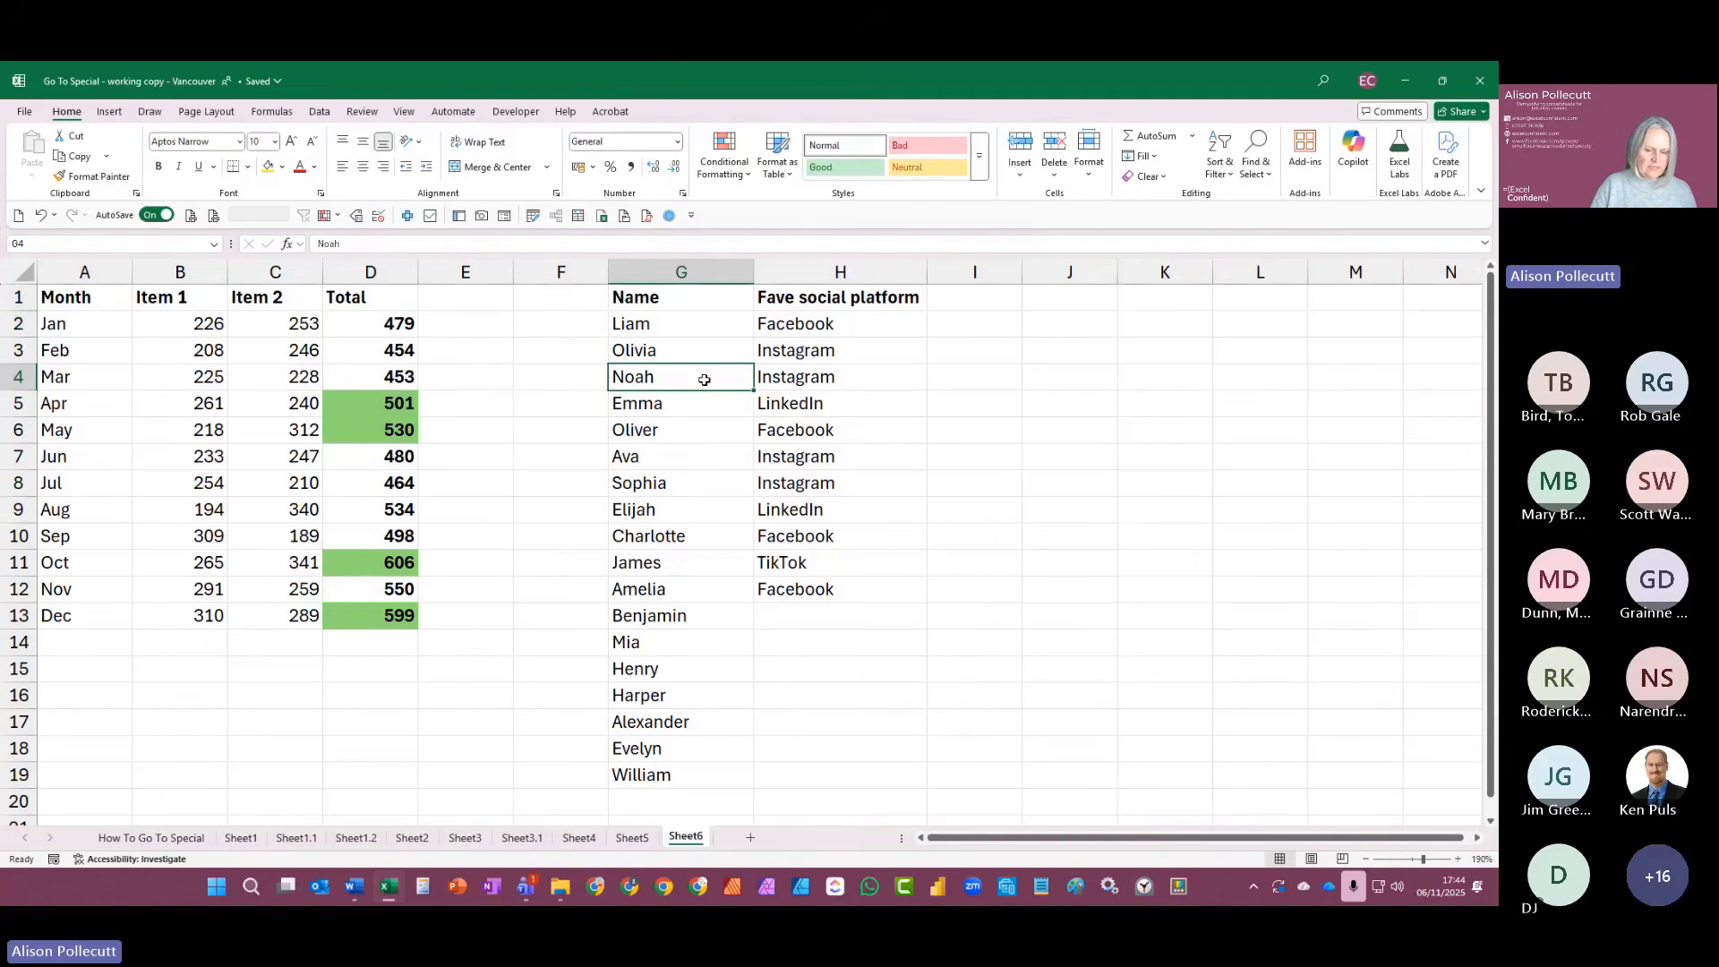
key(F5)
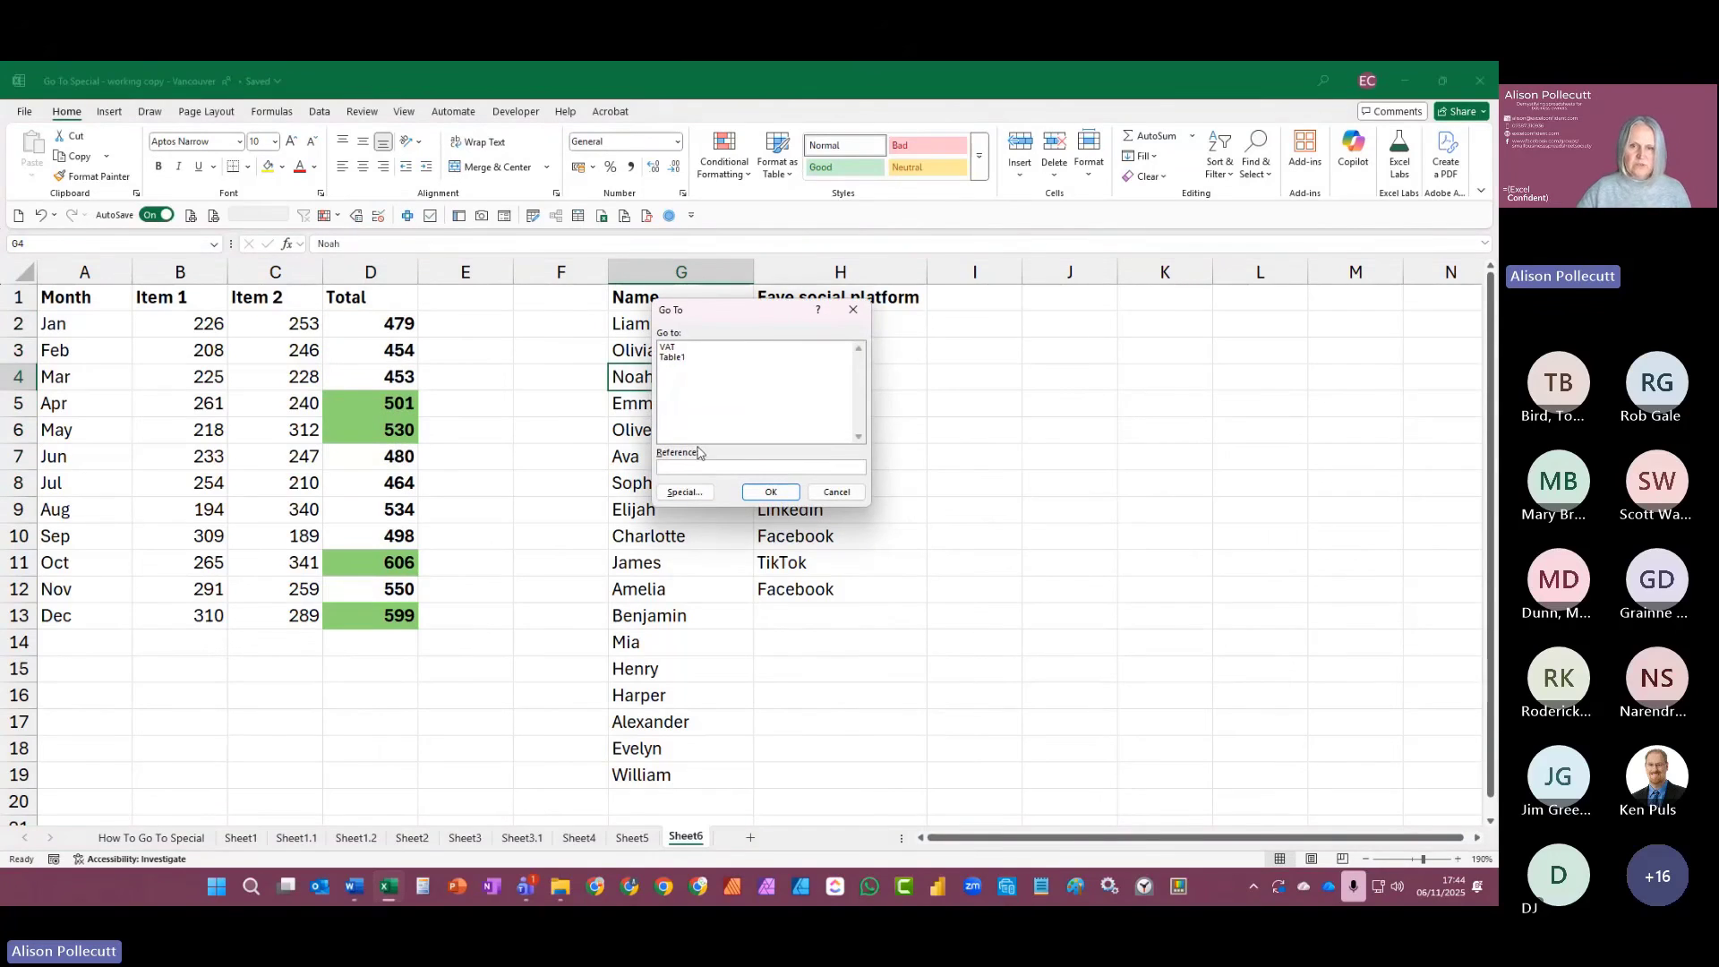
click(686, 492)
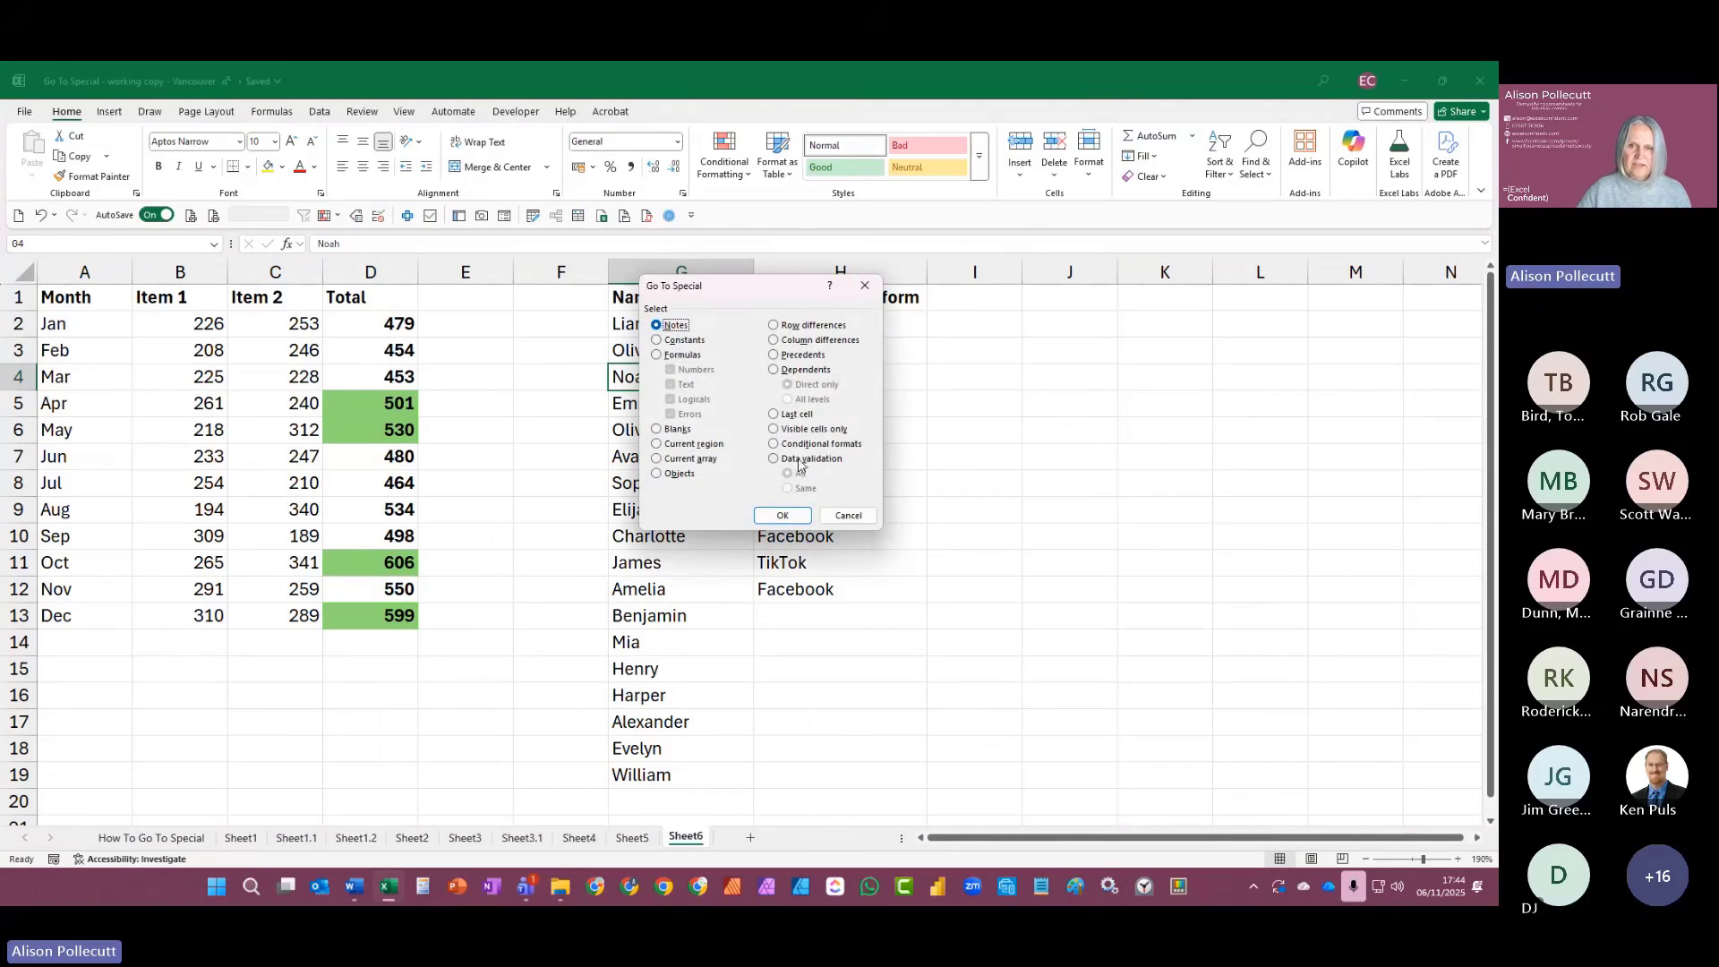
drag(806, 287, 481, 259)
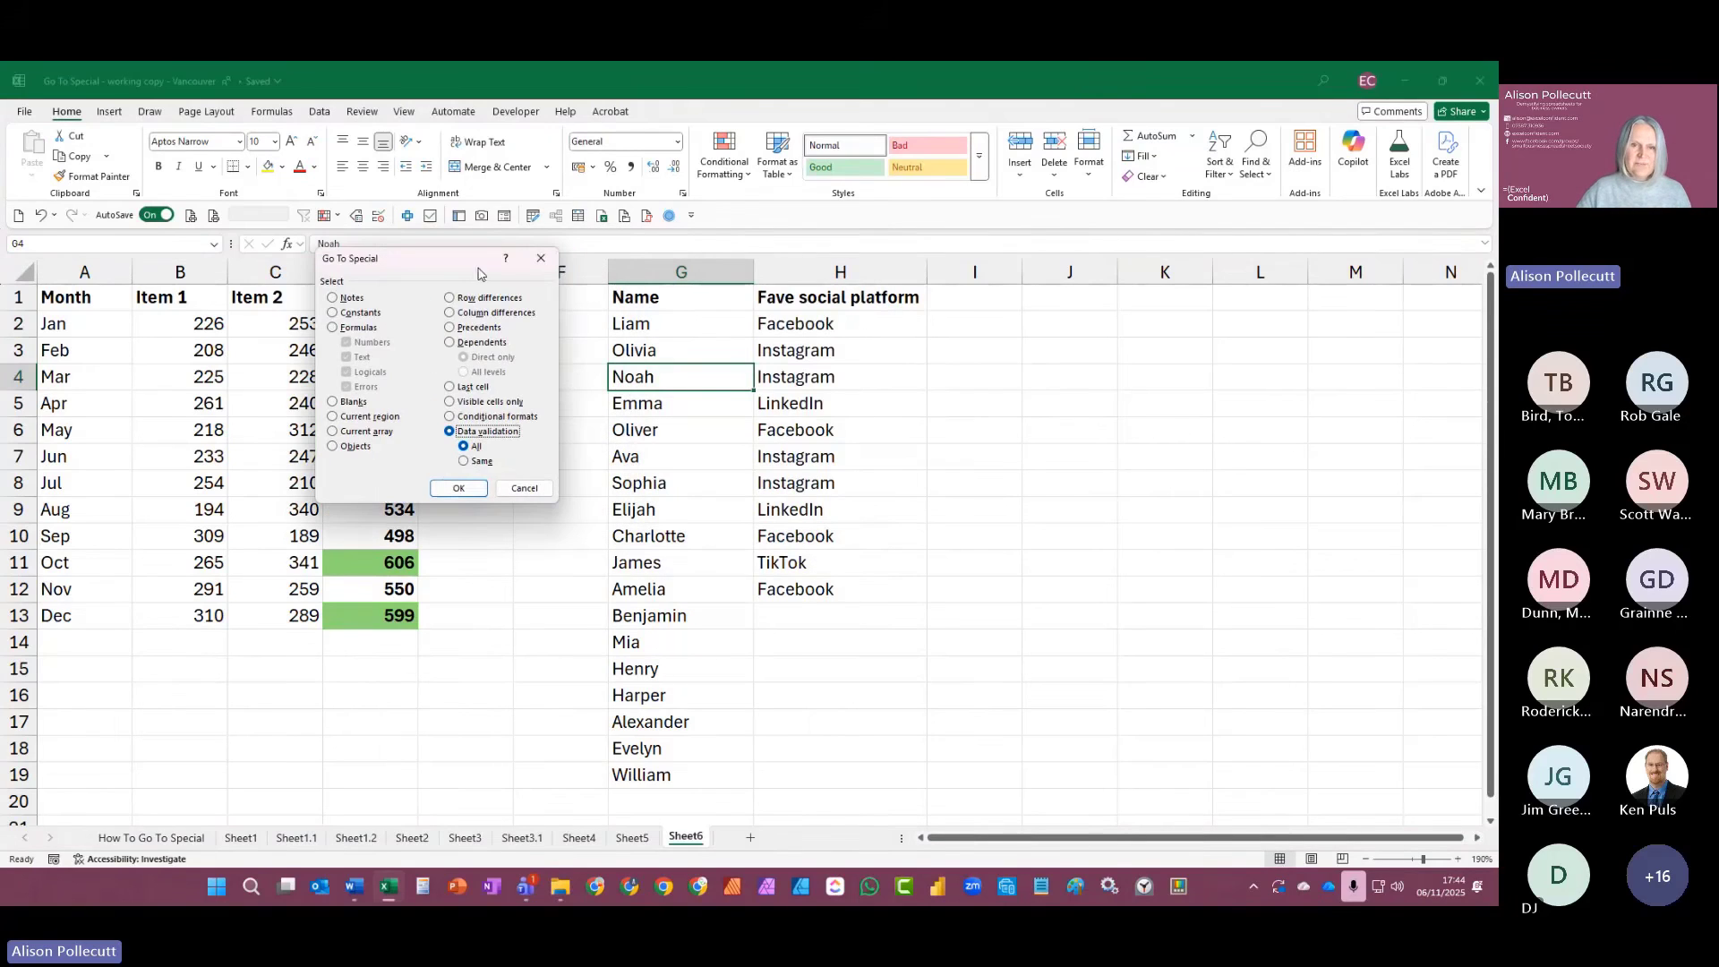
click(456, 488)
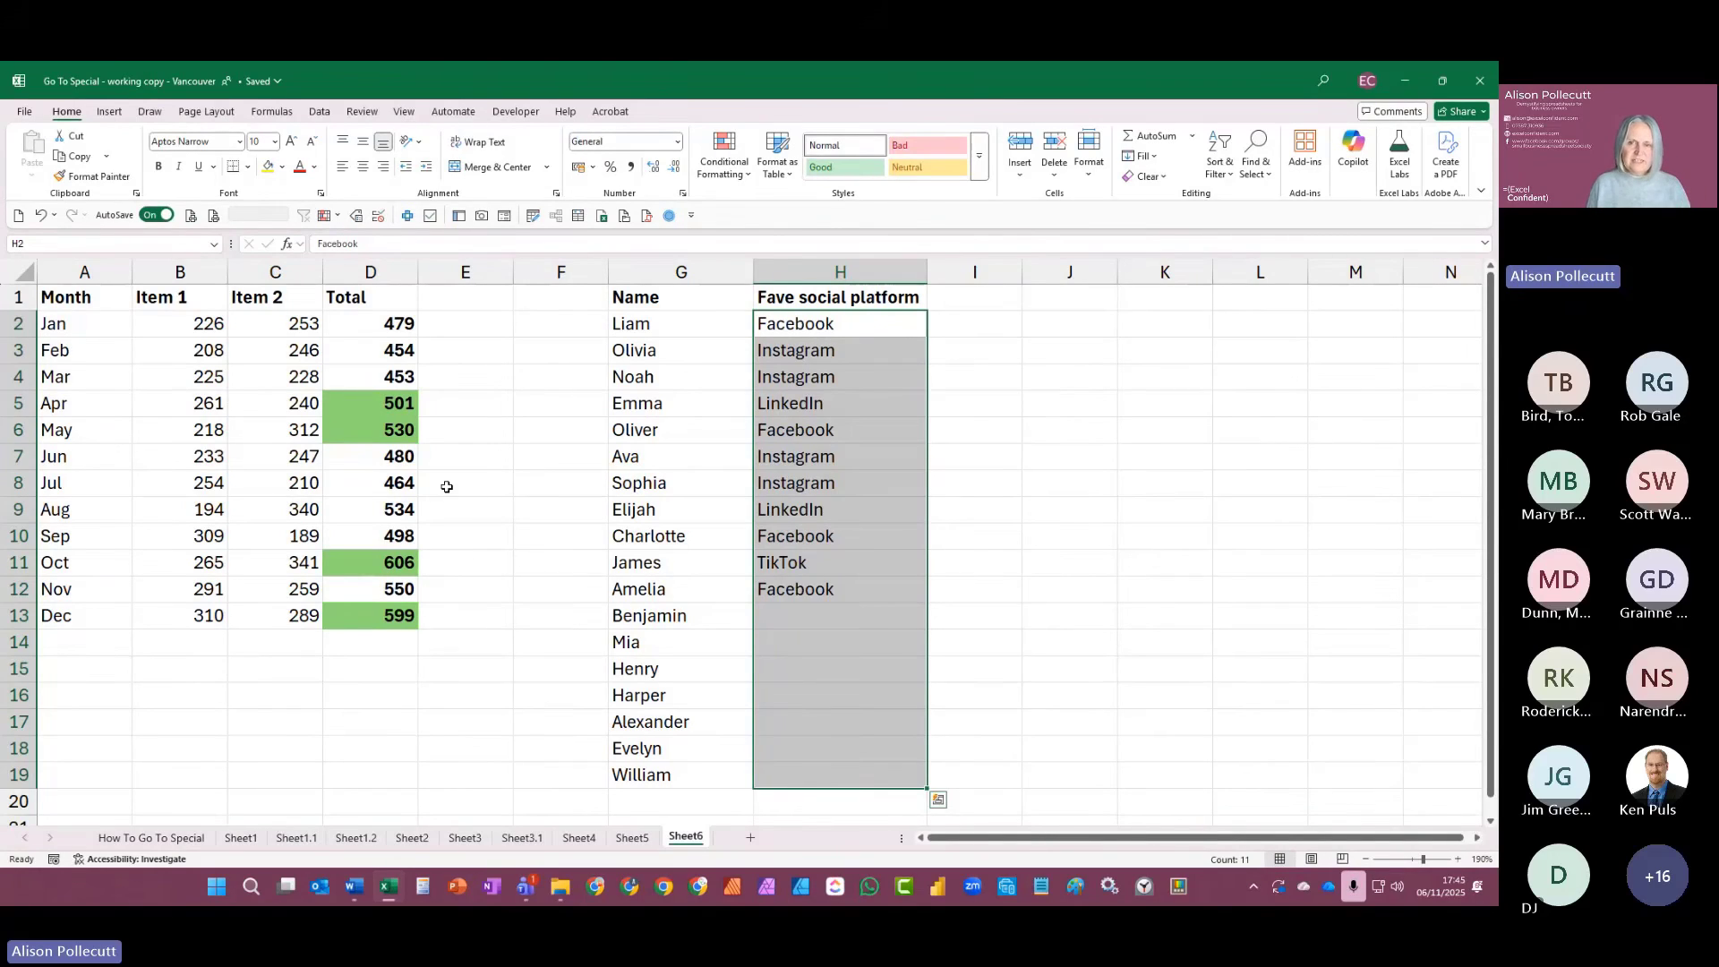
Step: Check the drop-down options allowed in the social platform cells H2 and H3
click(875, 328)
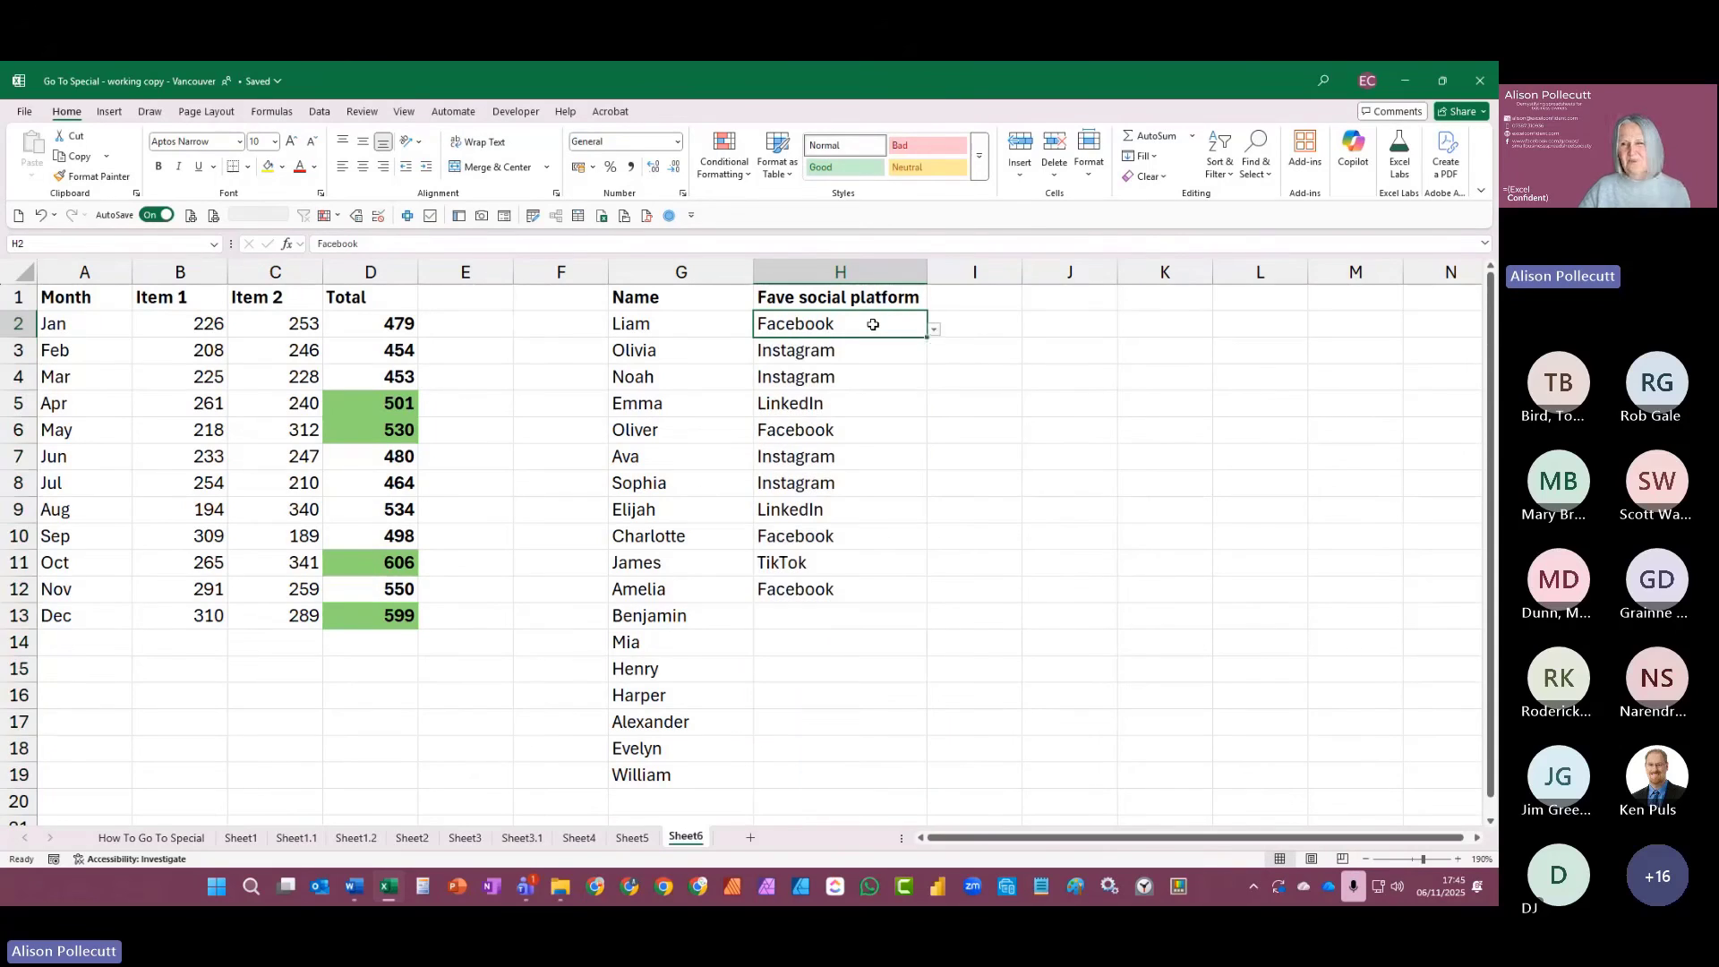
click(934, 332)
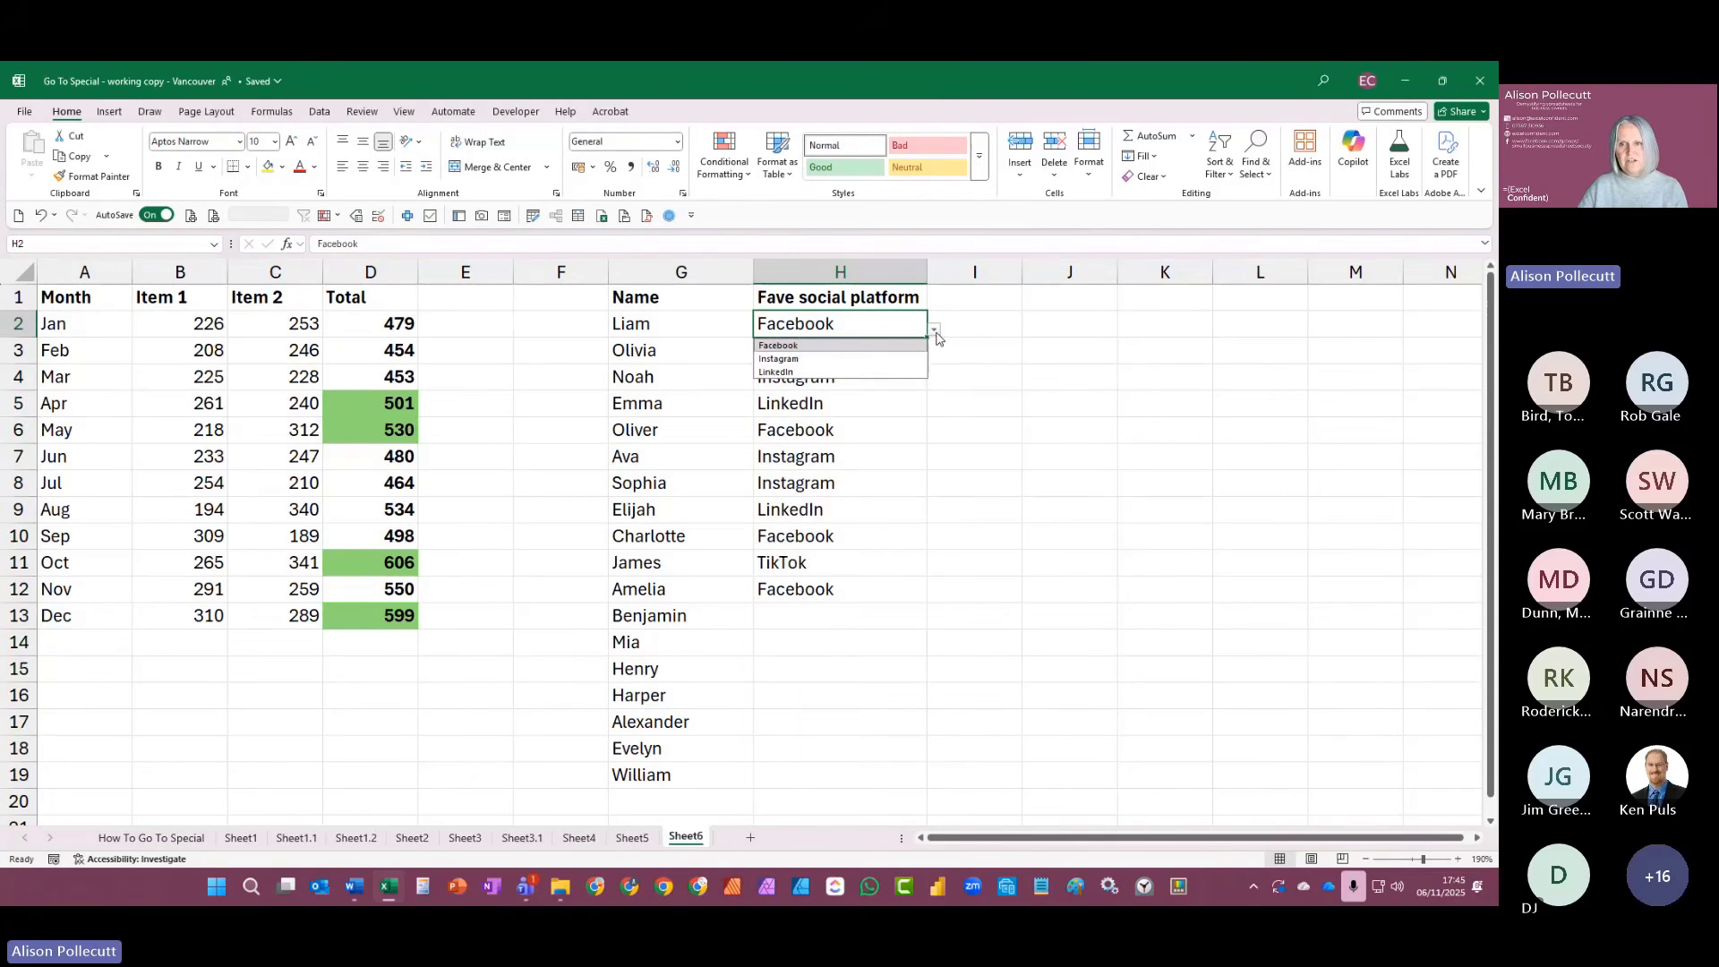
click(936, 335)
click(915, 349)
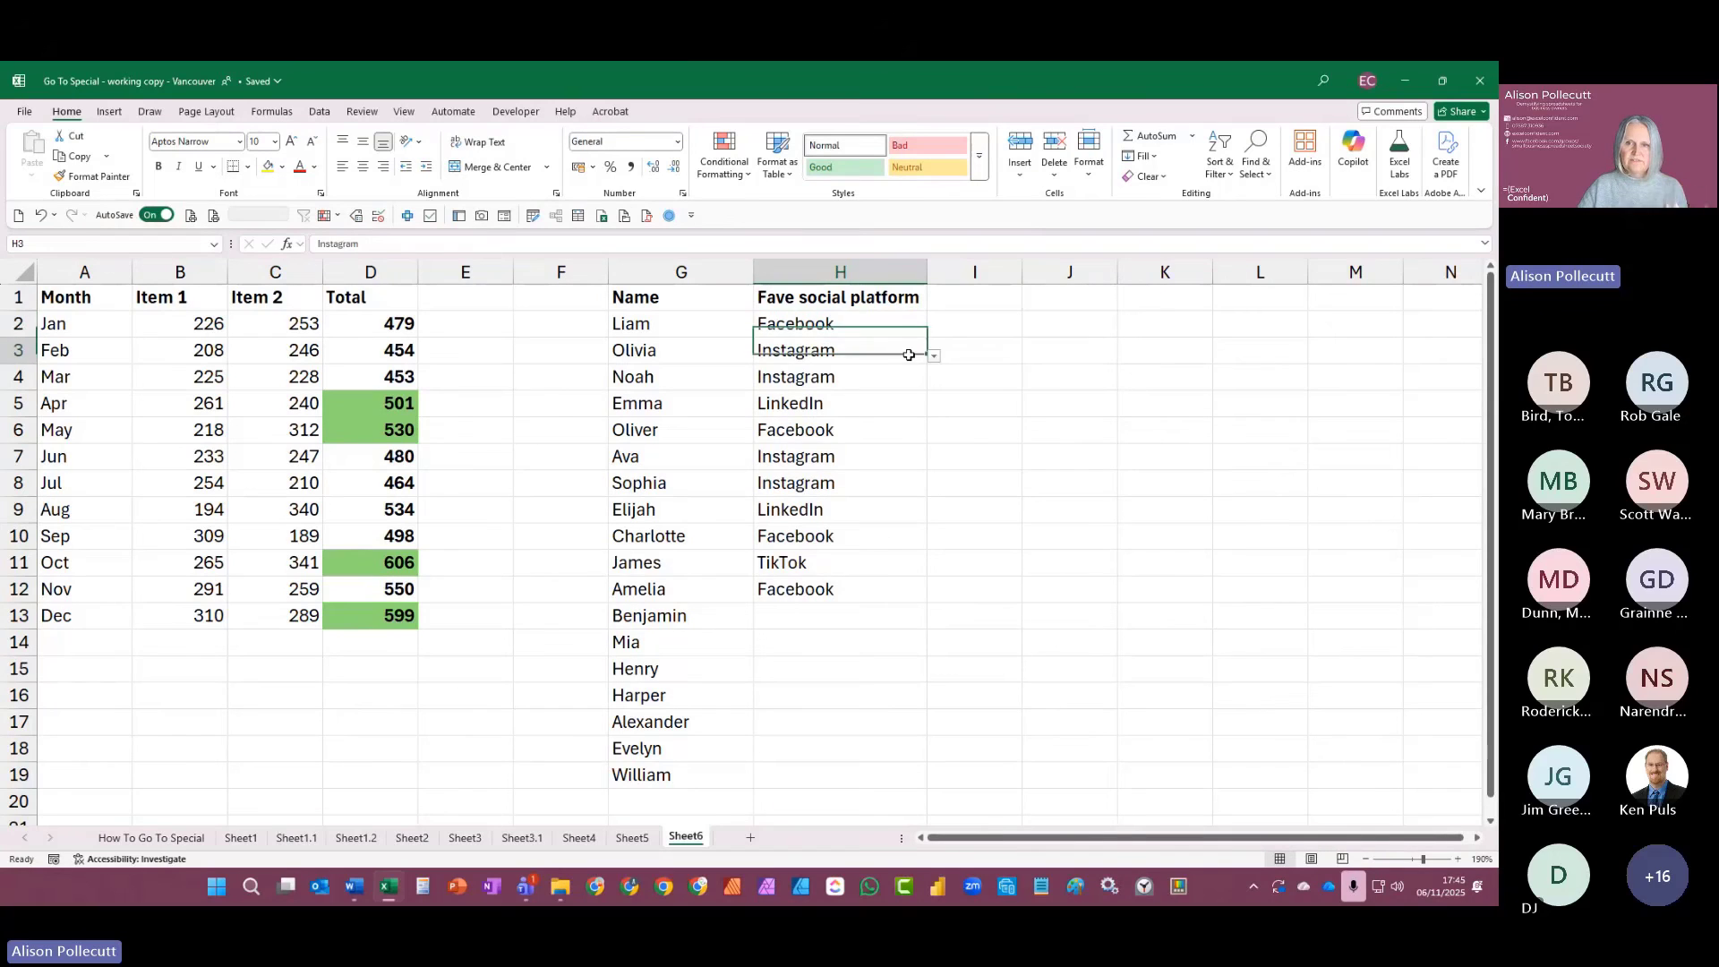
click(936, 358)
click(935, 359)
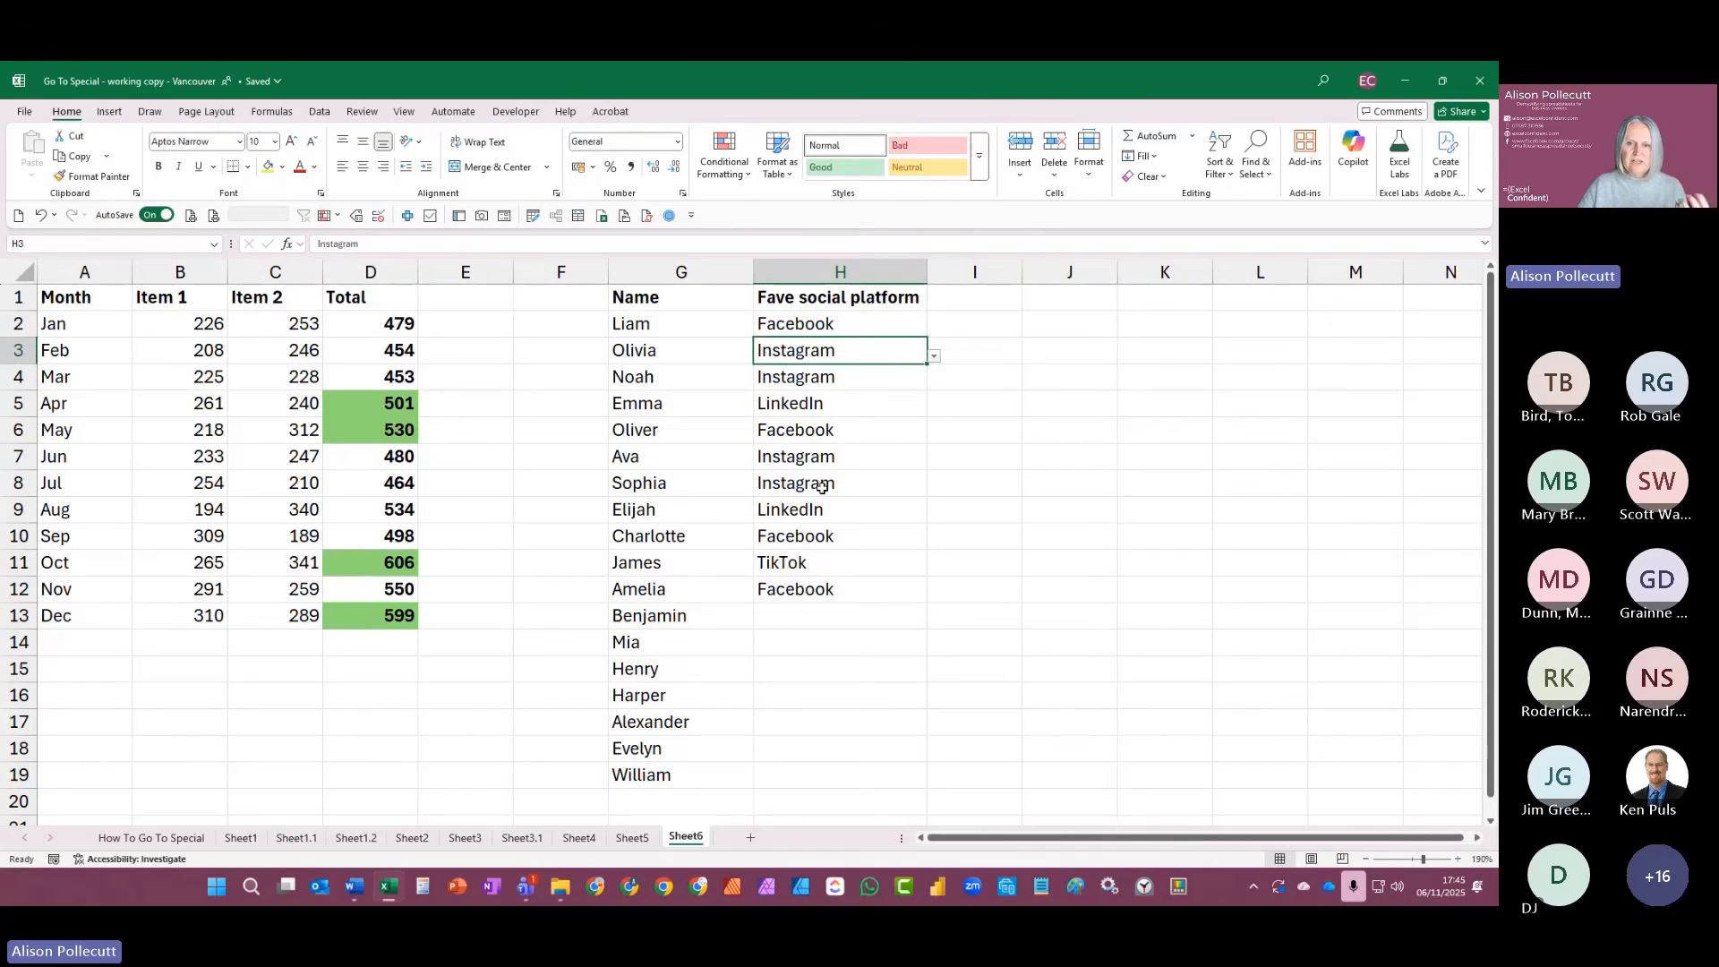
Step: Start entering "tik" in H13, discard it, and compare the drop-down options allowed in H13 and H11
click(772, 614)
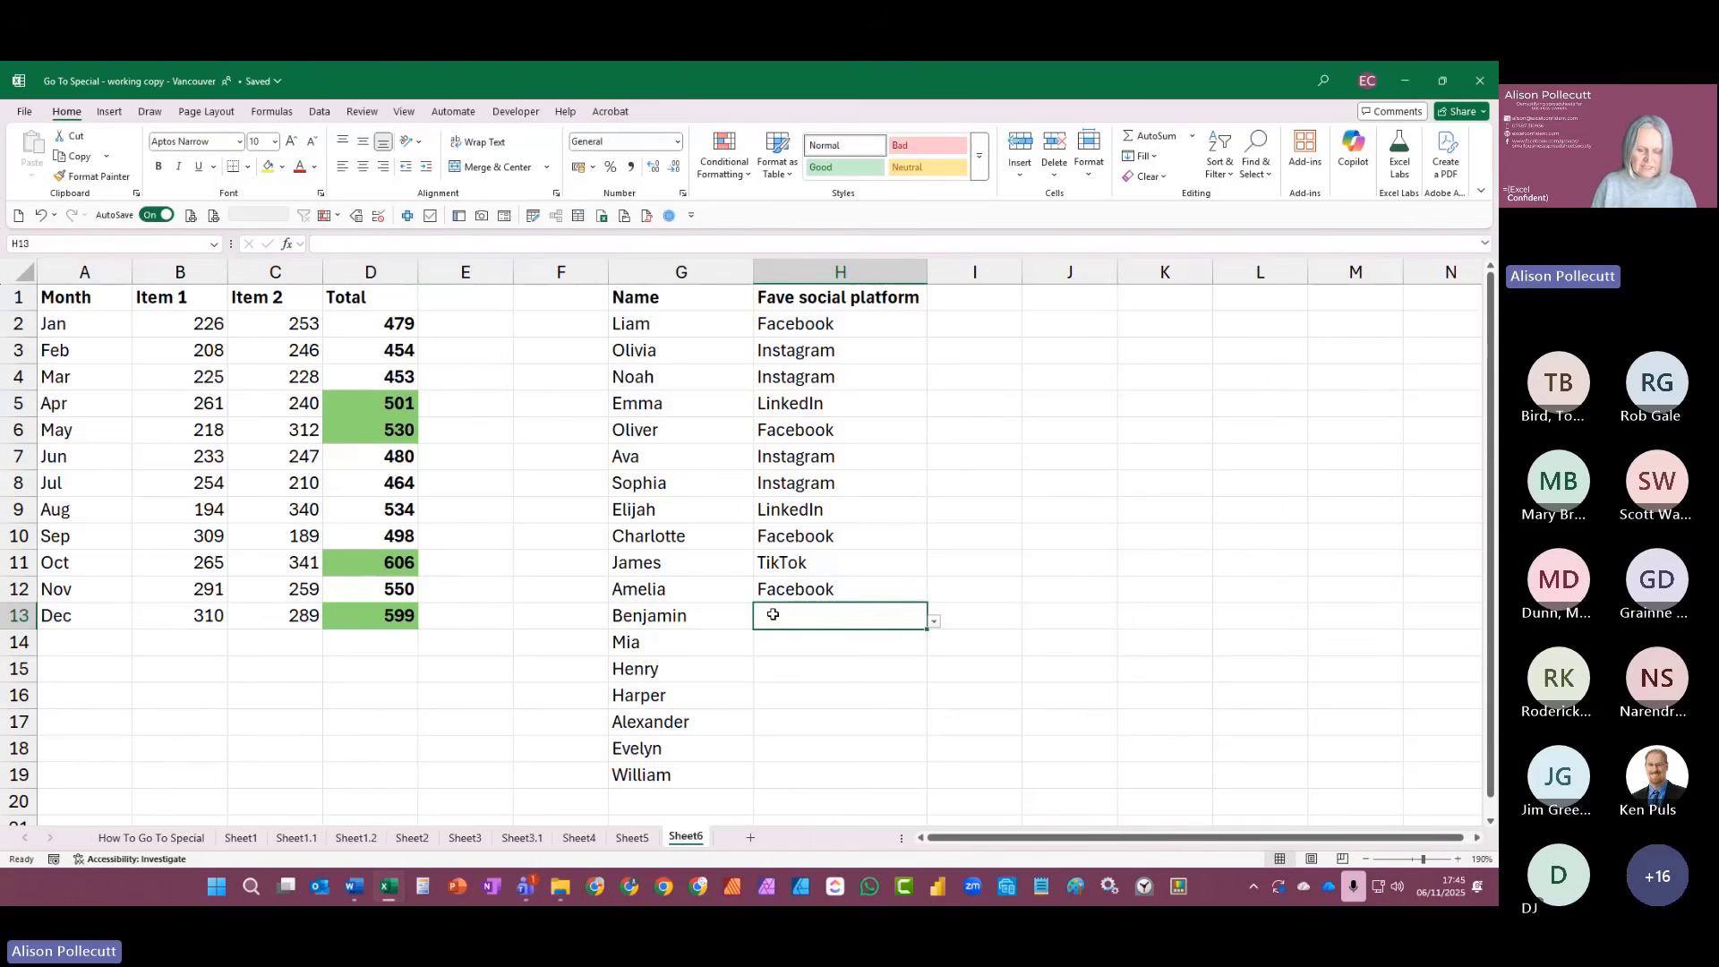
text(tik)
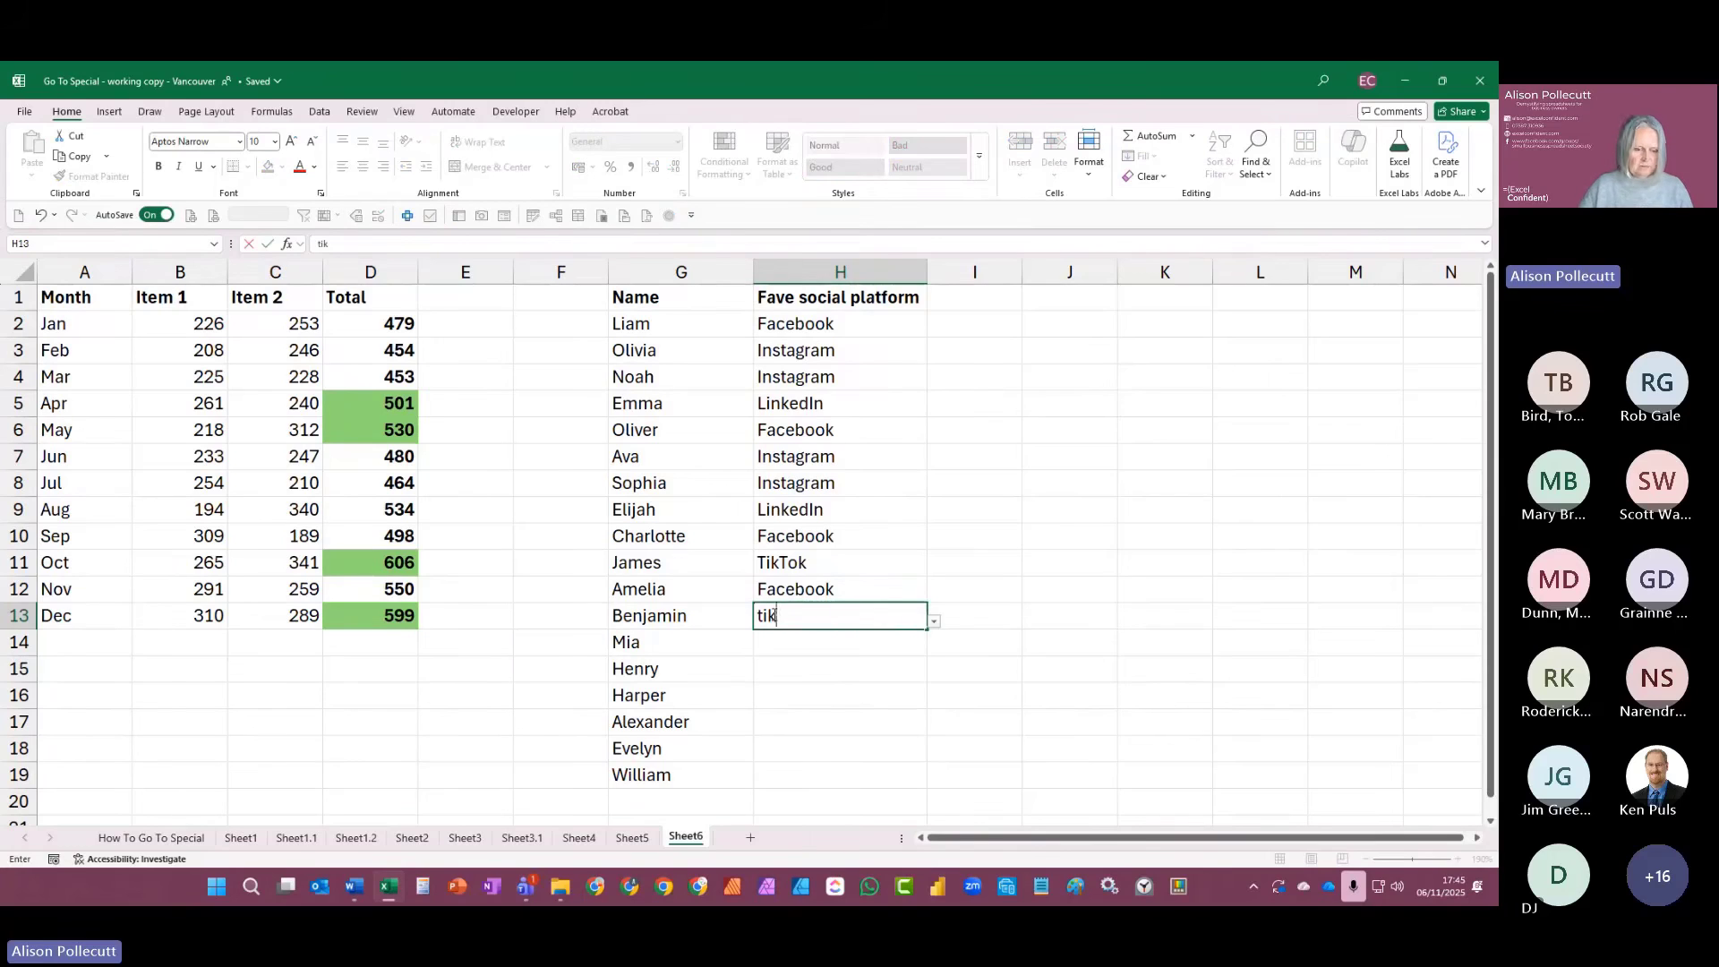
key(Escape)
click(933, 623)
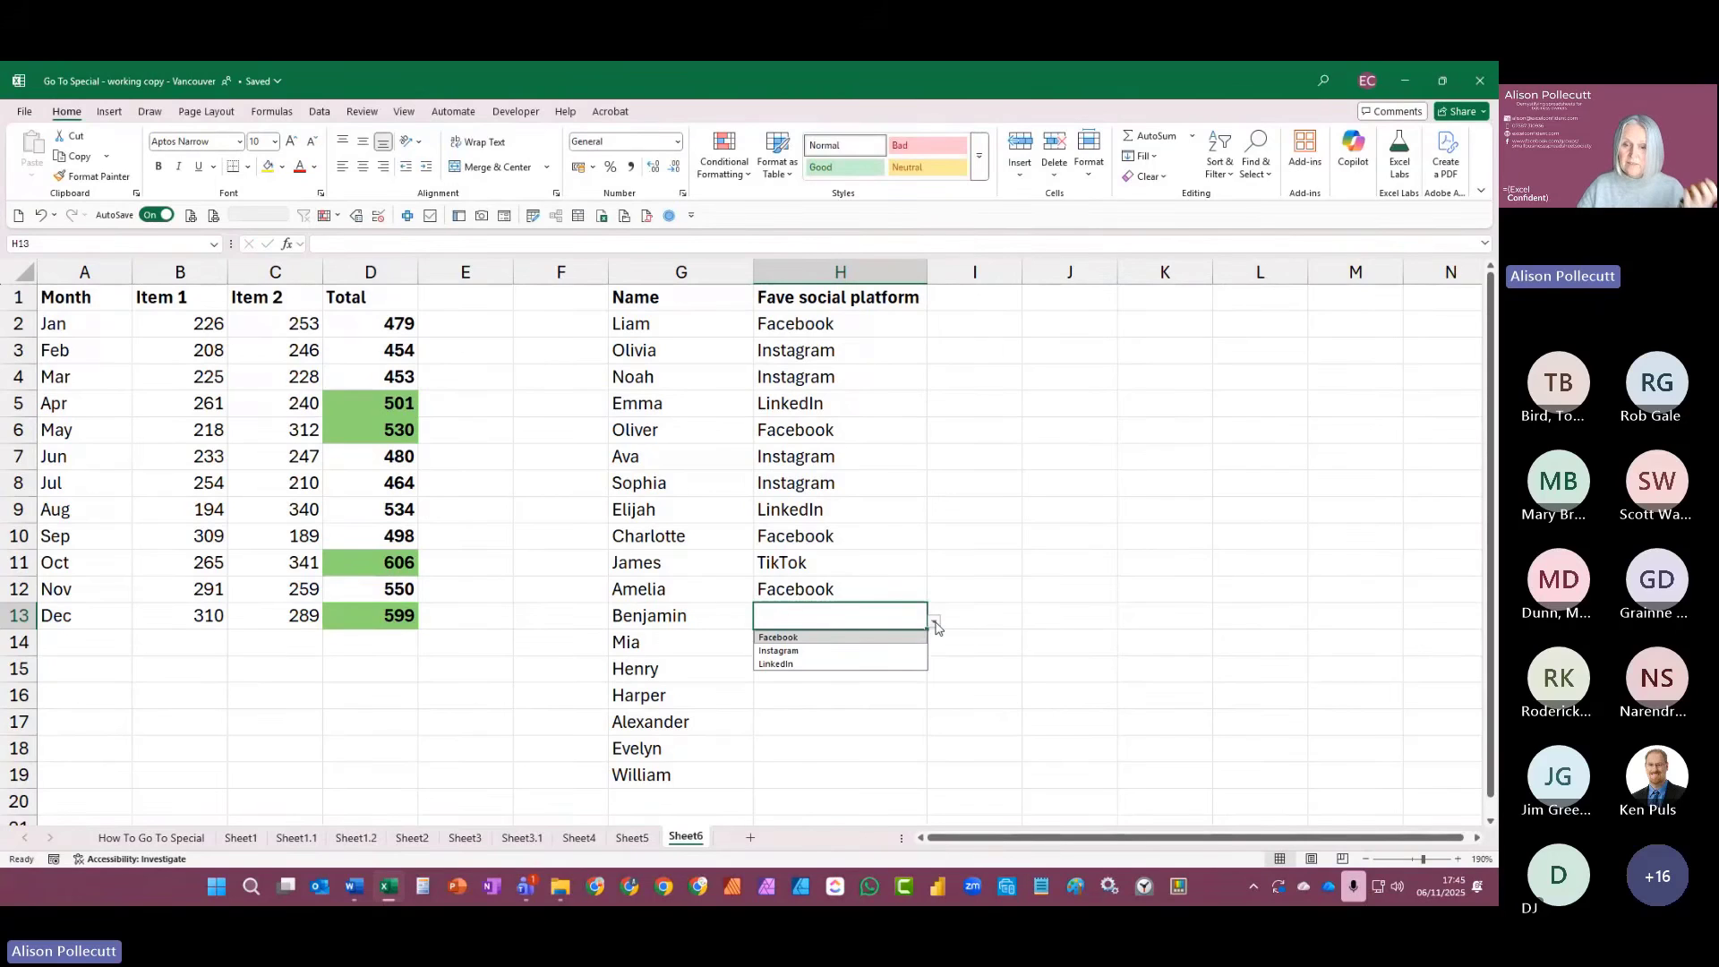
click(855, 565)
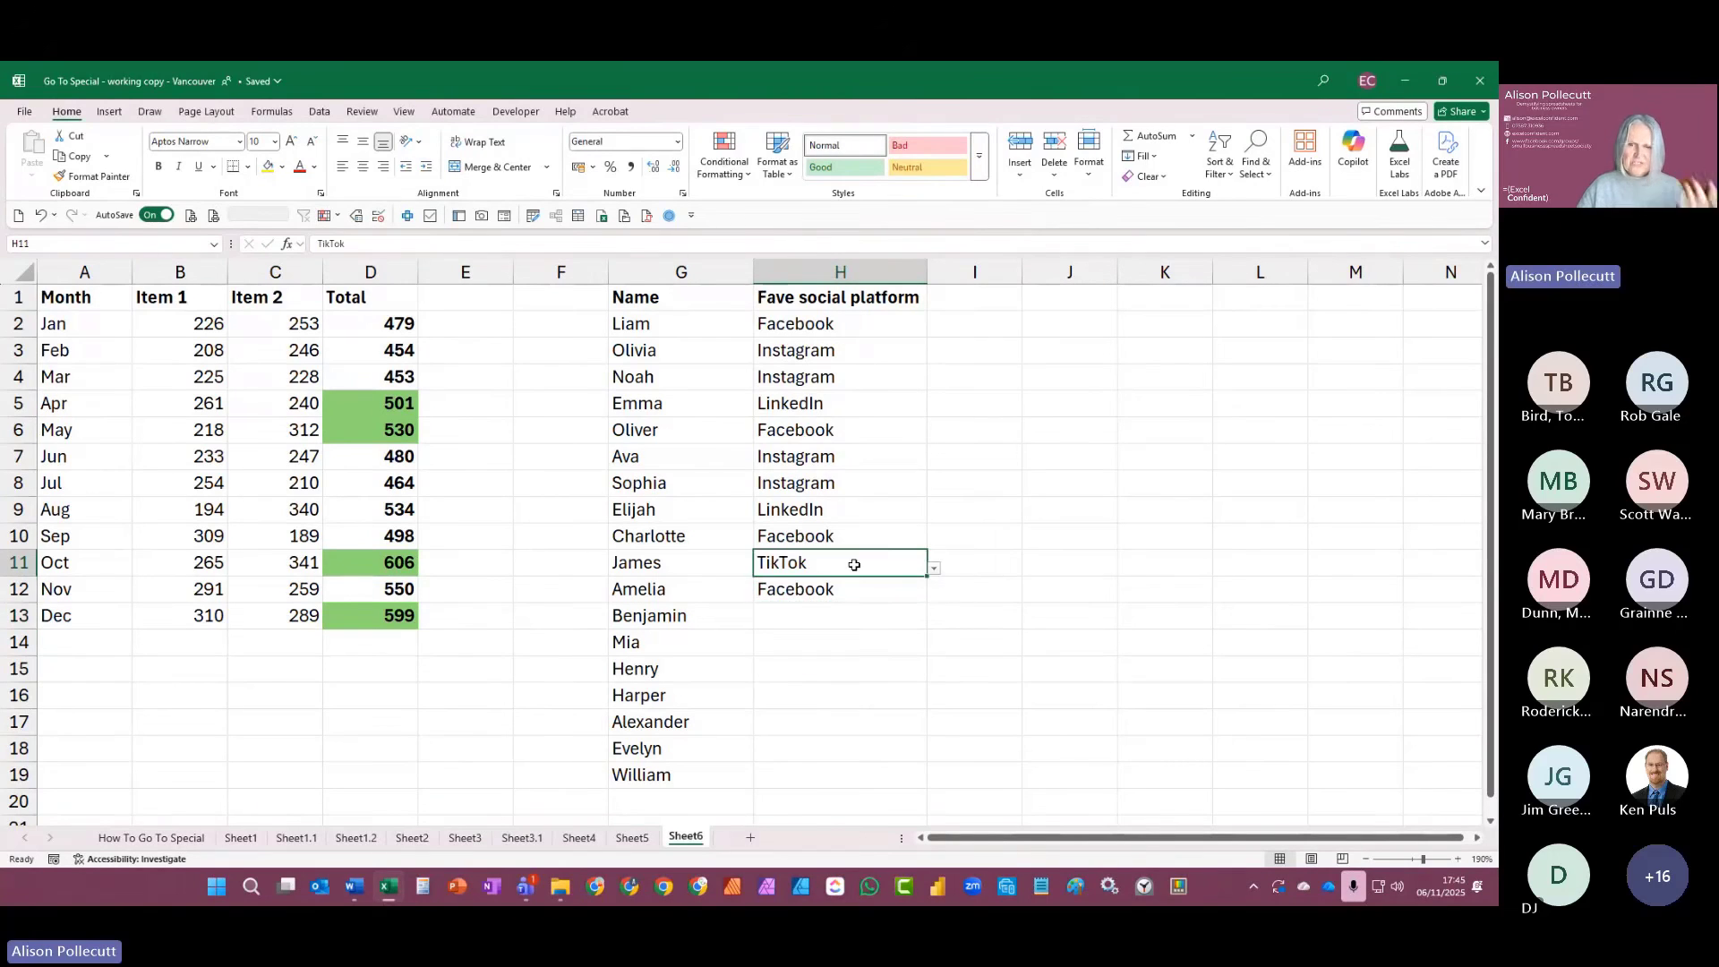
click(933, 569)
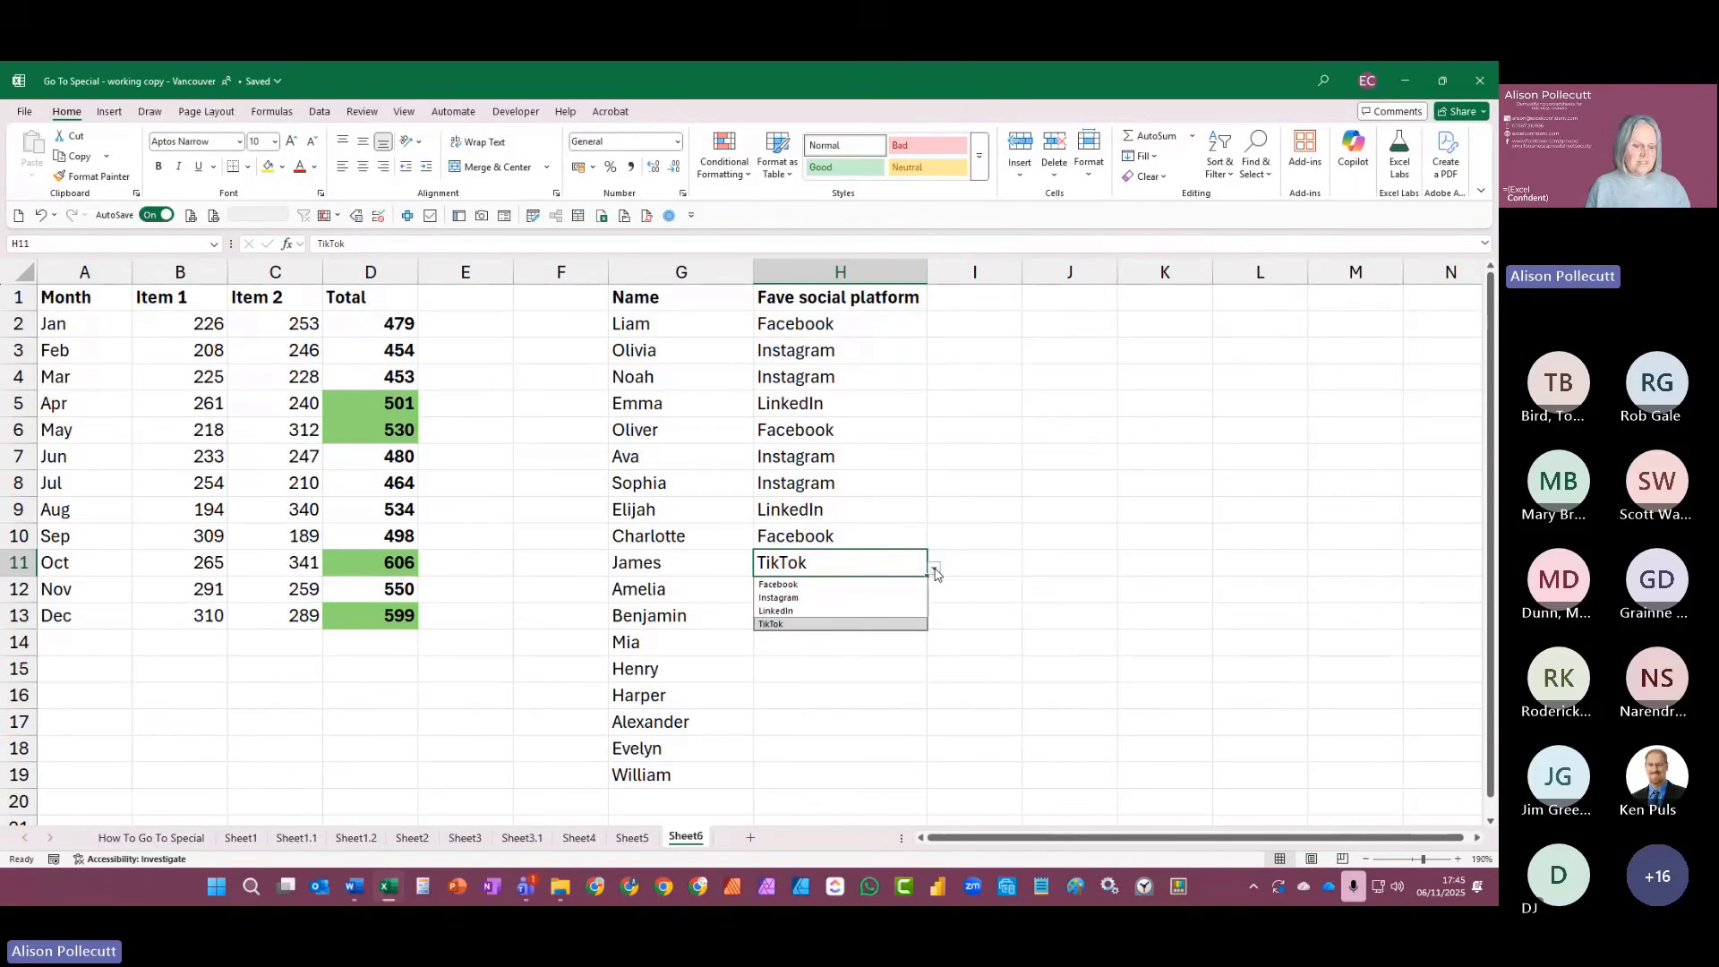
click(934, 571)
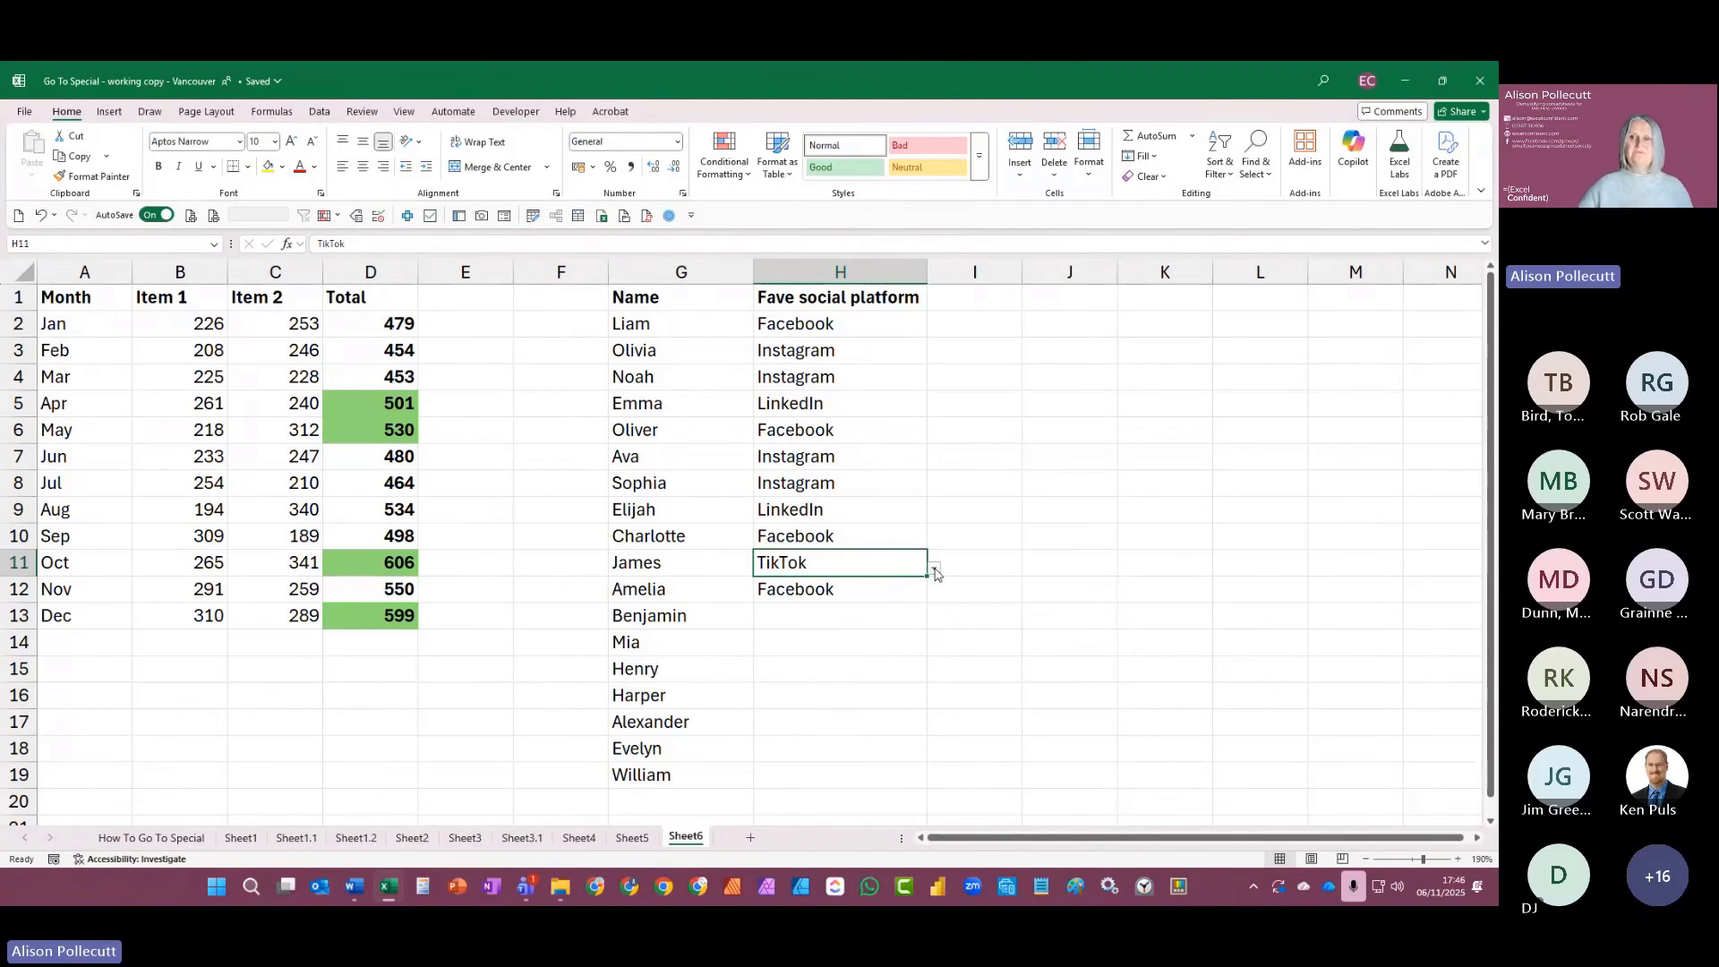
Step: Select the cells with the same data validation as H11 using Go To Special, and return to H11
click(1256, 168)
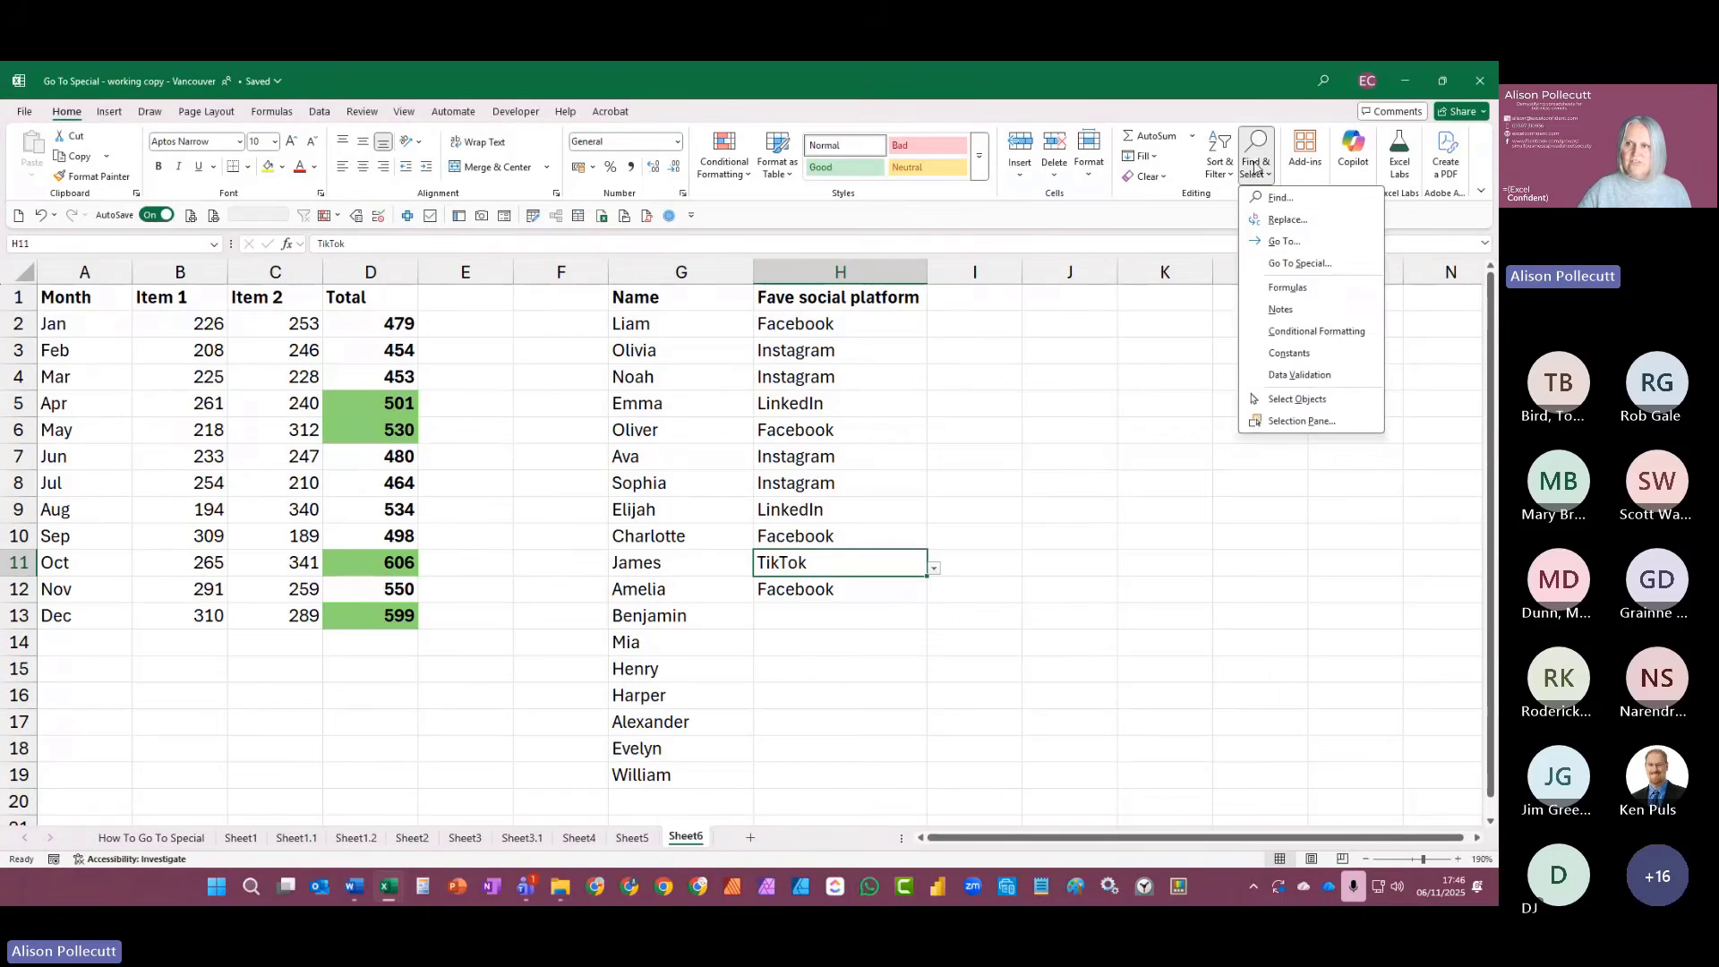
click(1280, 263)
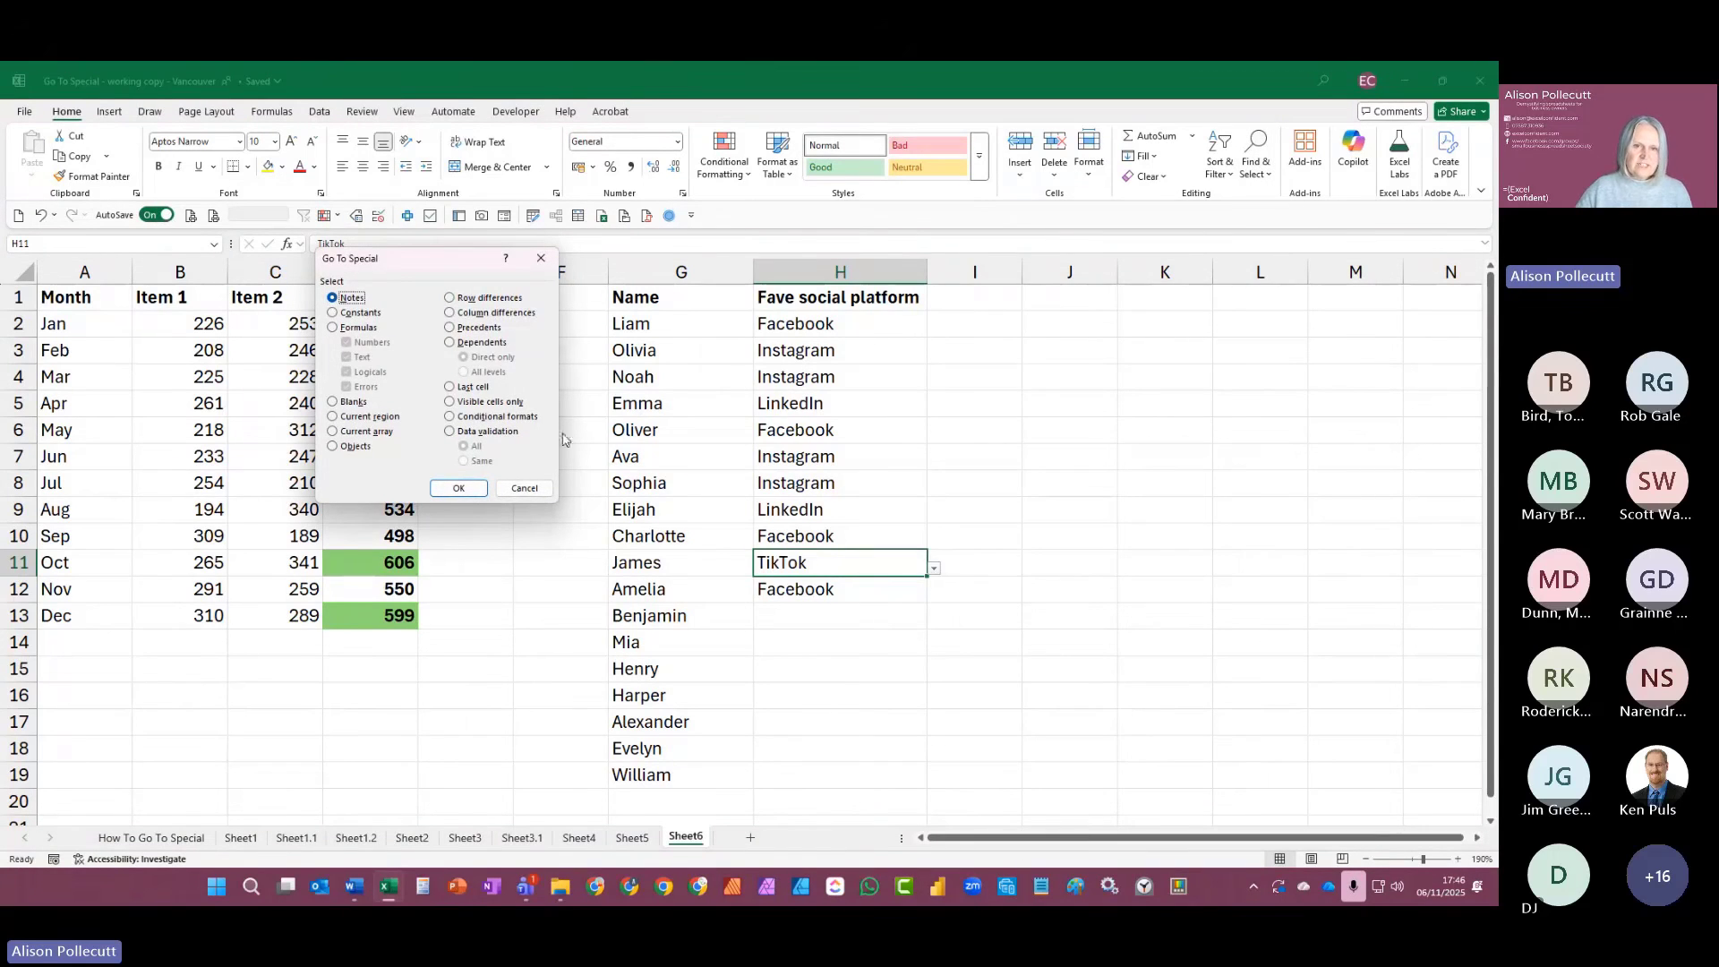
click(498, 433)
click(481, 462)
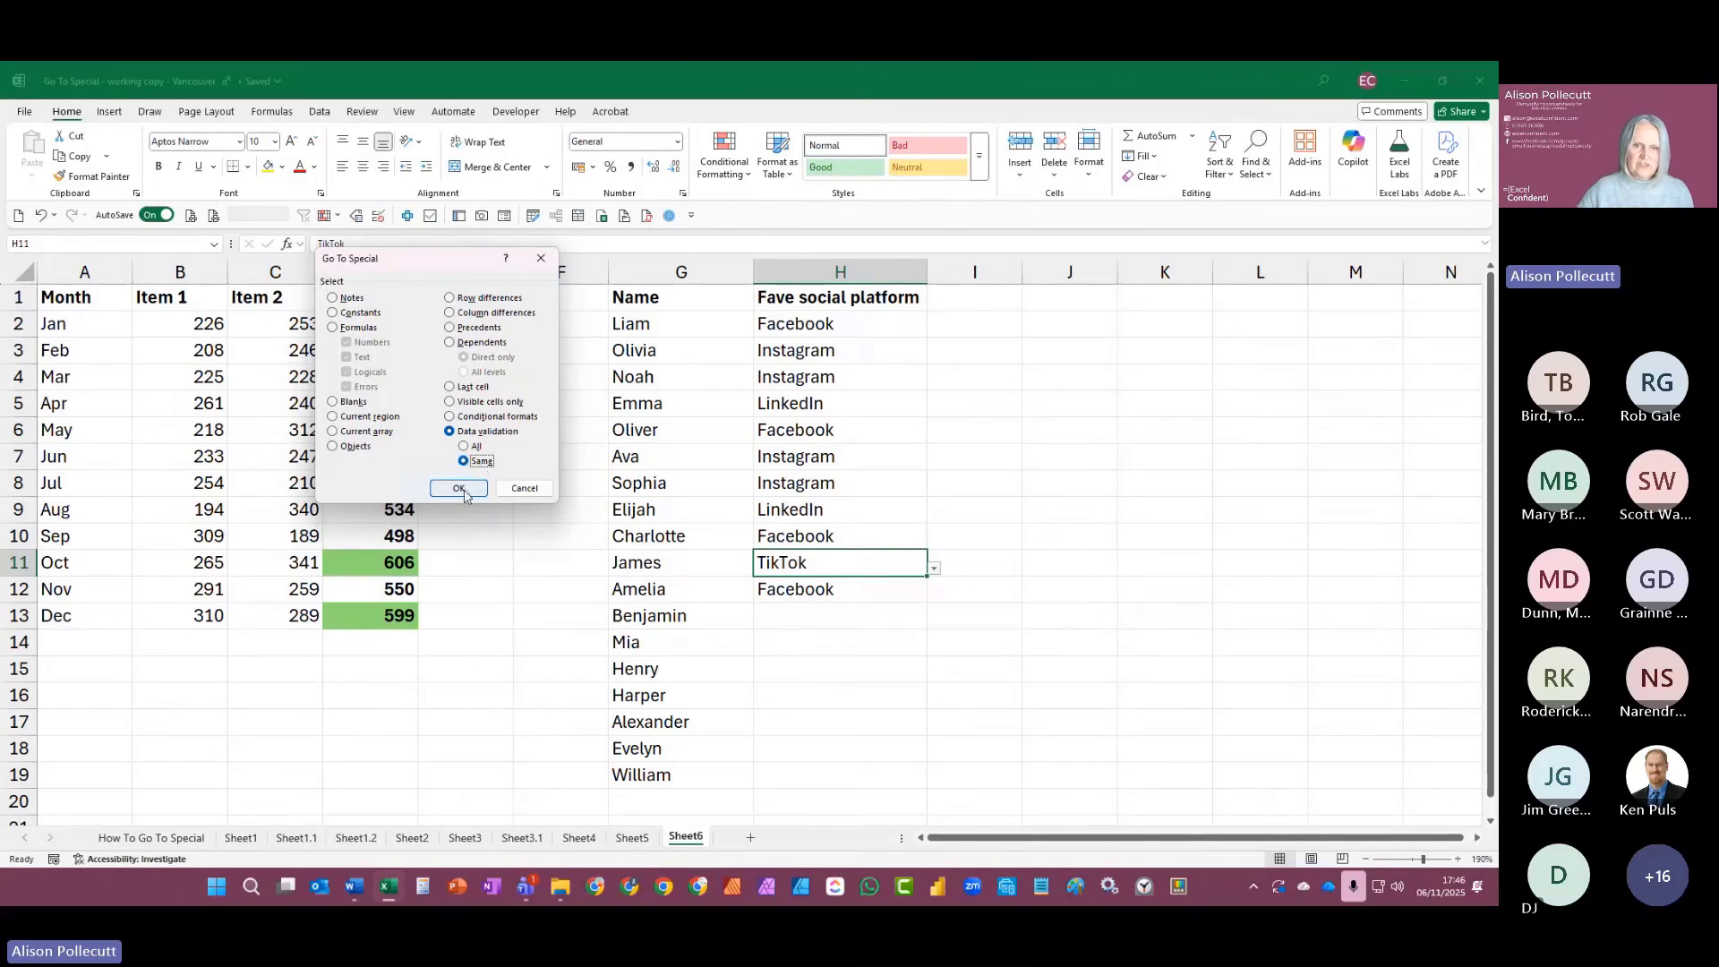
click(458, 488)
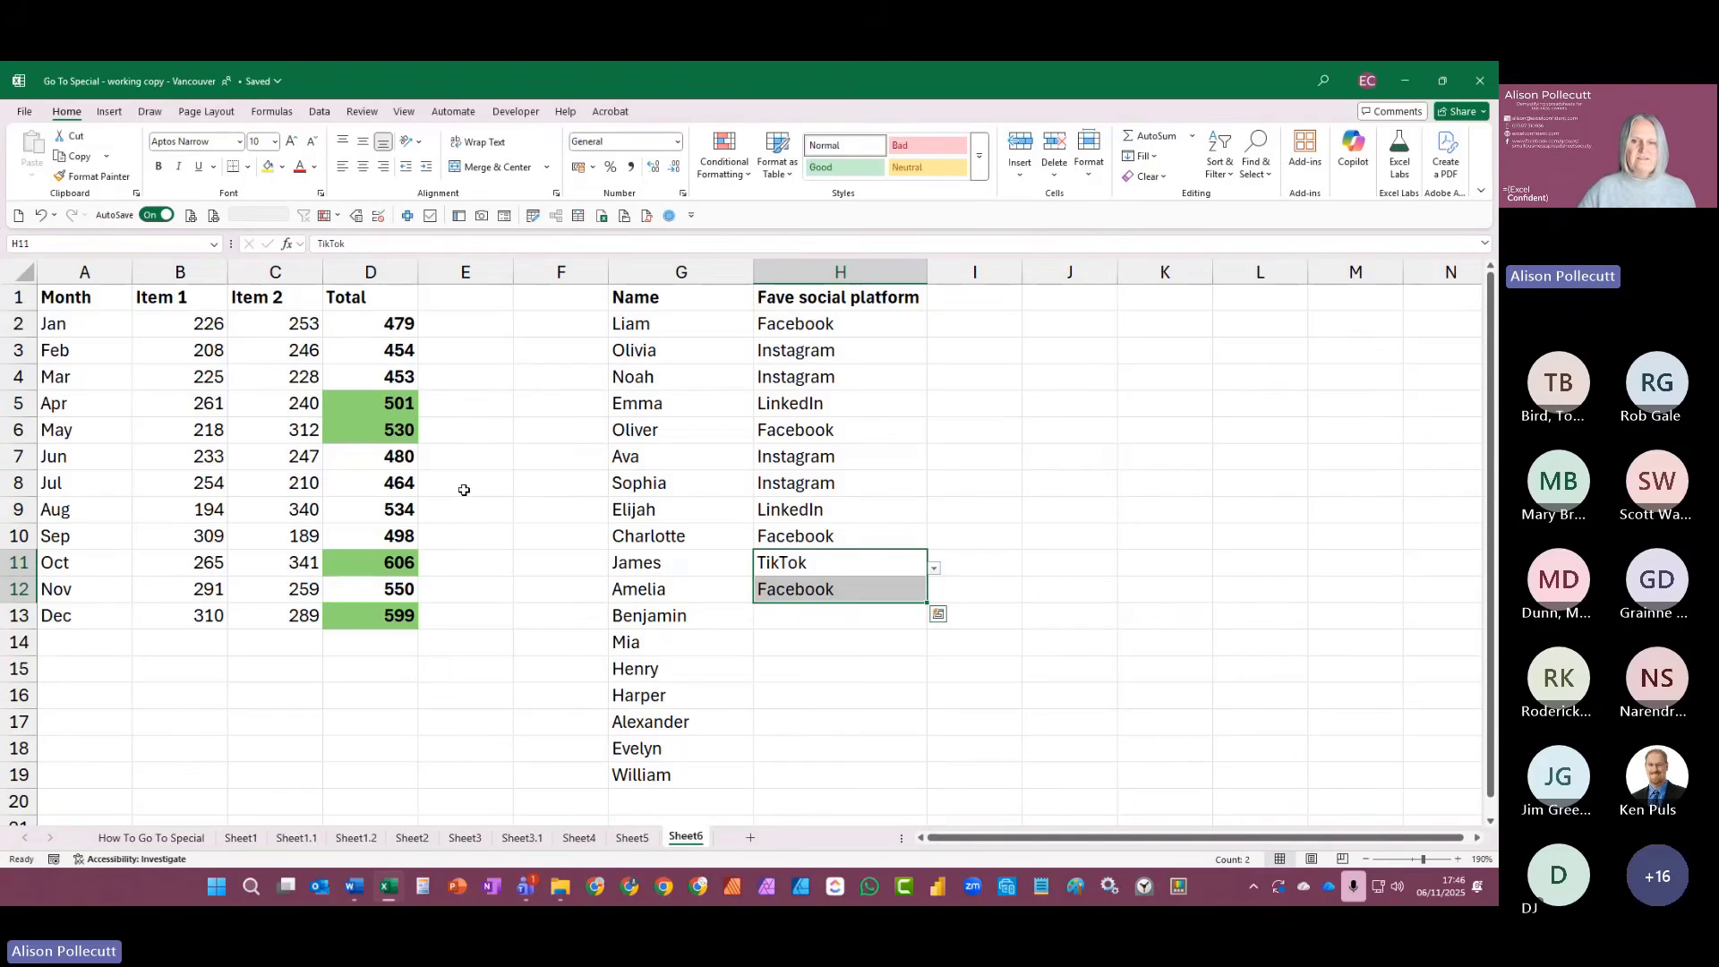
click(833, 566)
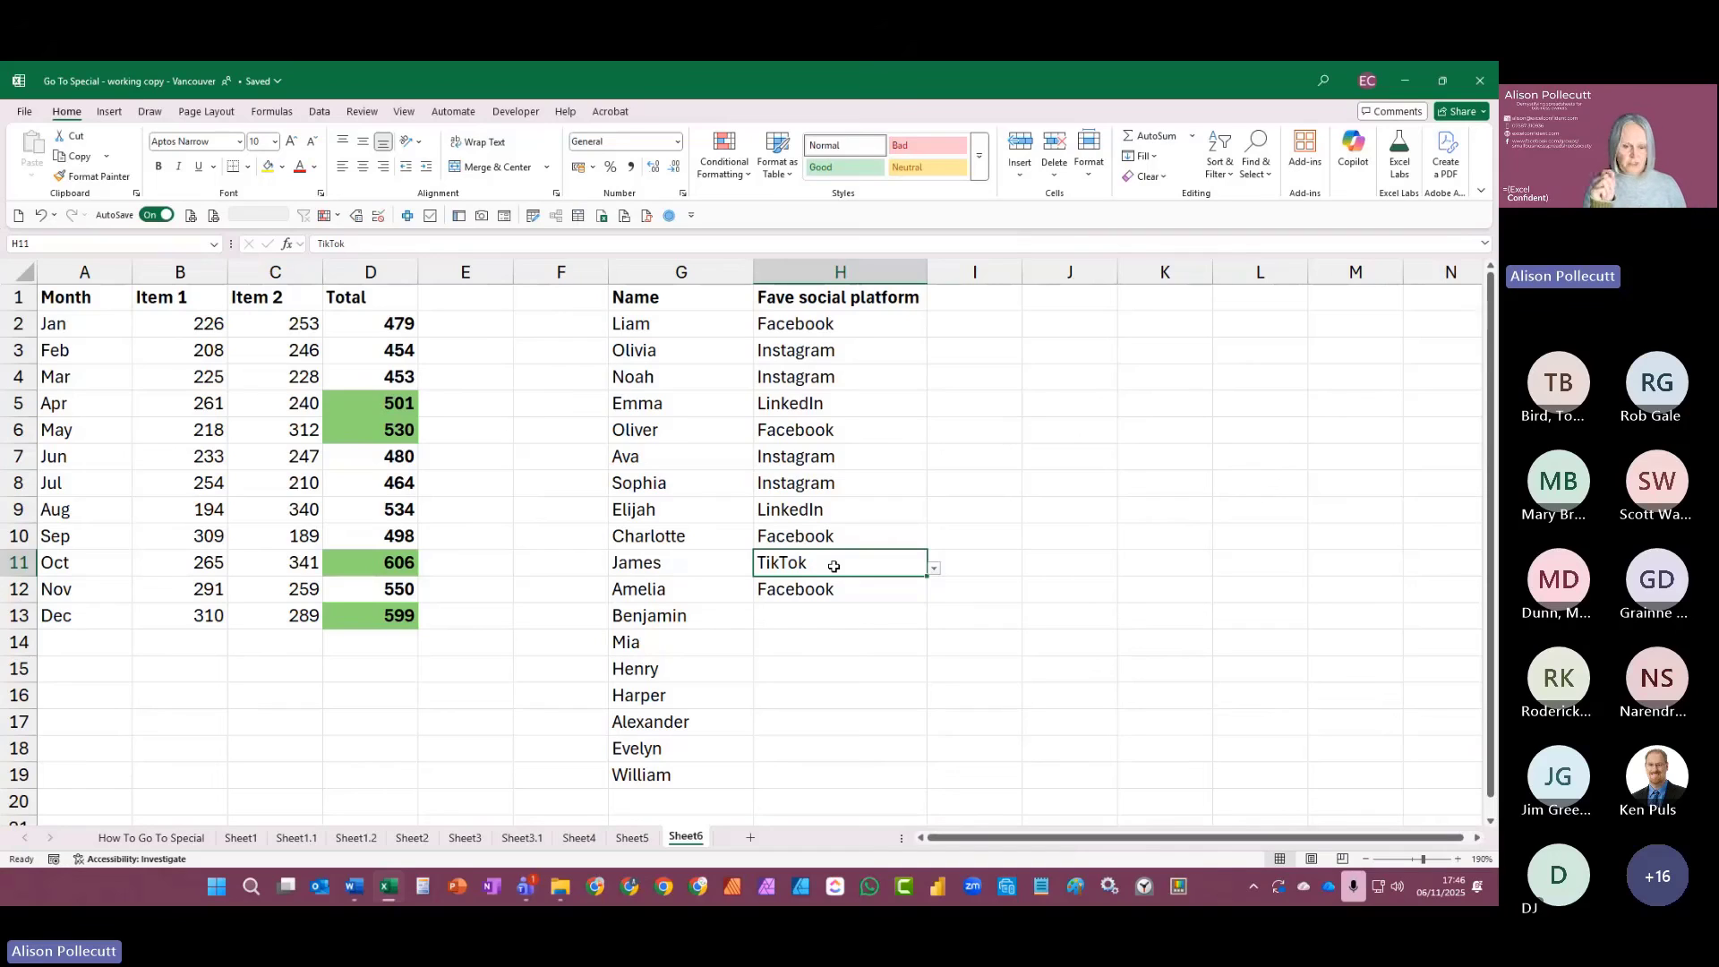
Step: Copy H11 and select all cells that have data validation using Go To Special with the All option
key(ctrl+c)
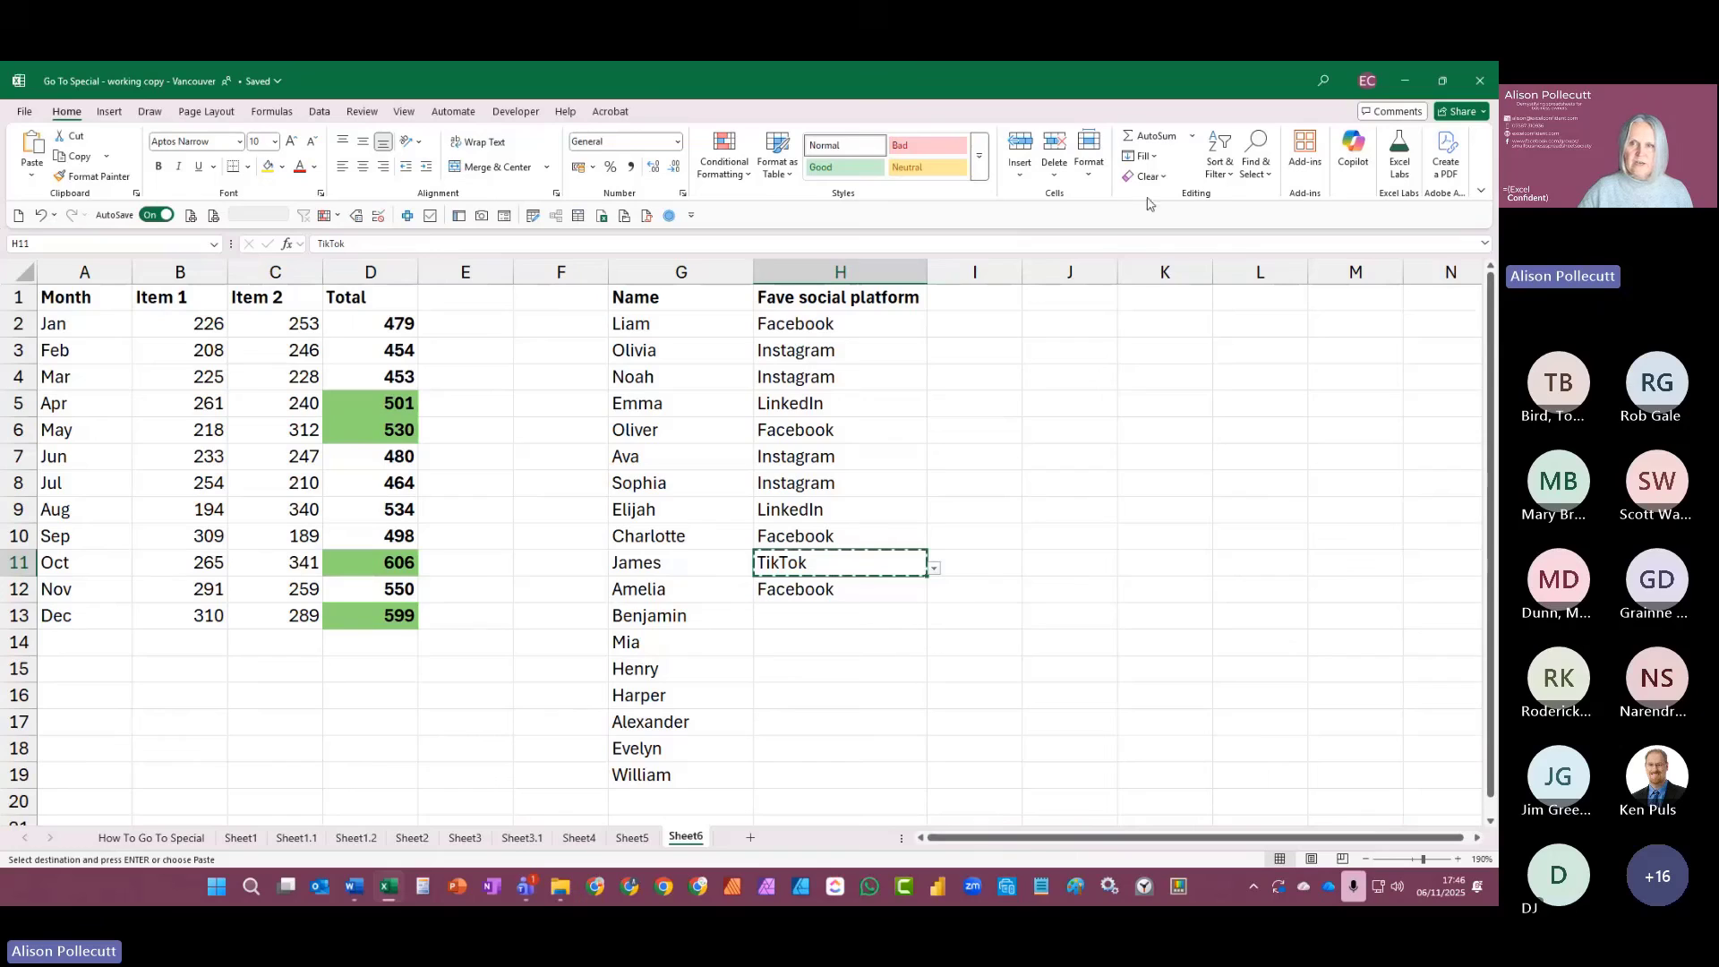
click(667, 216)
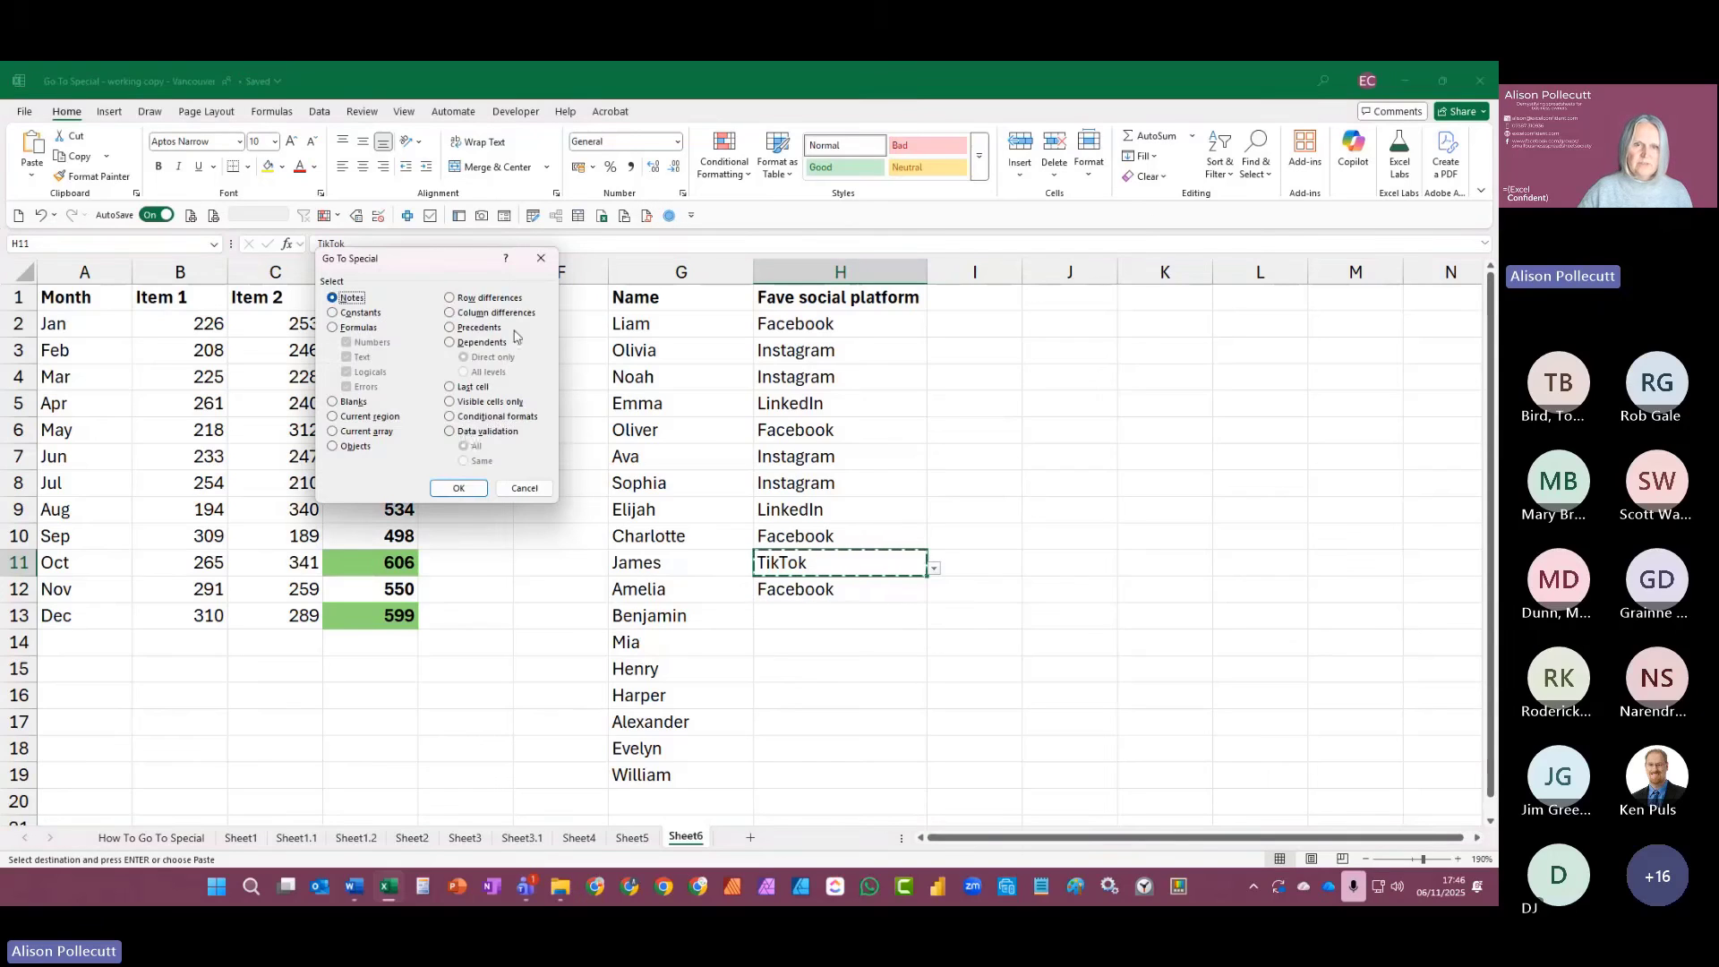
click(466, 433)
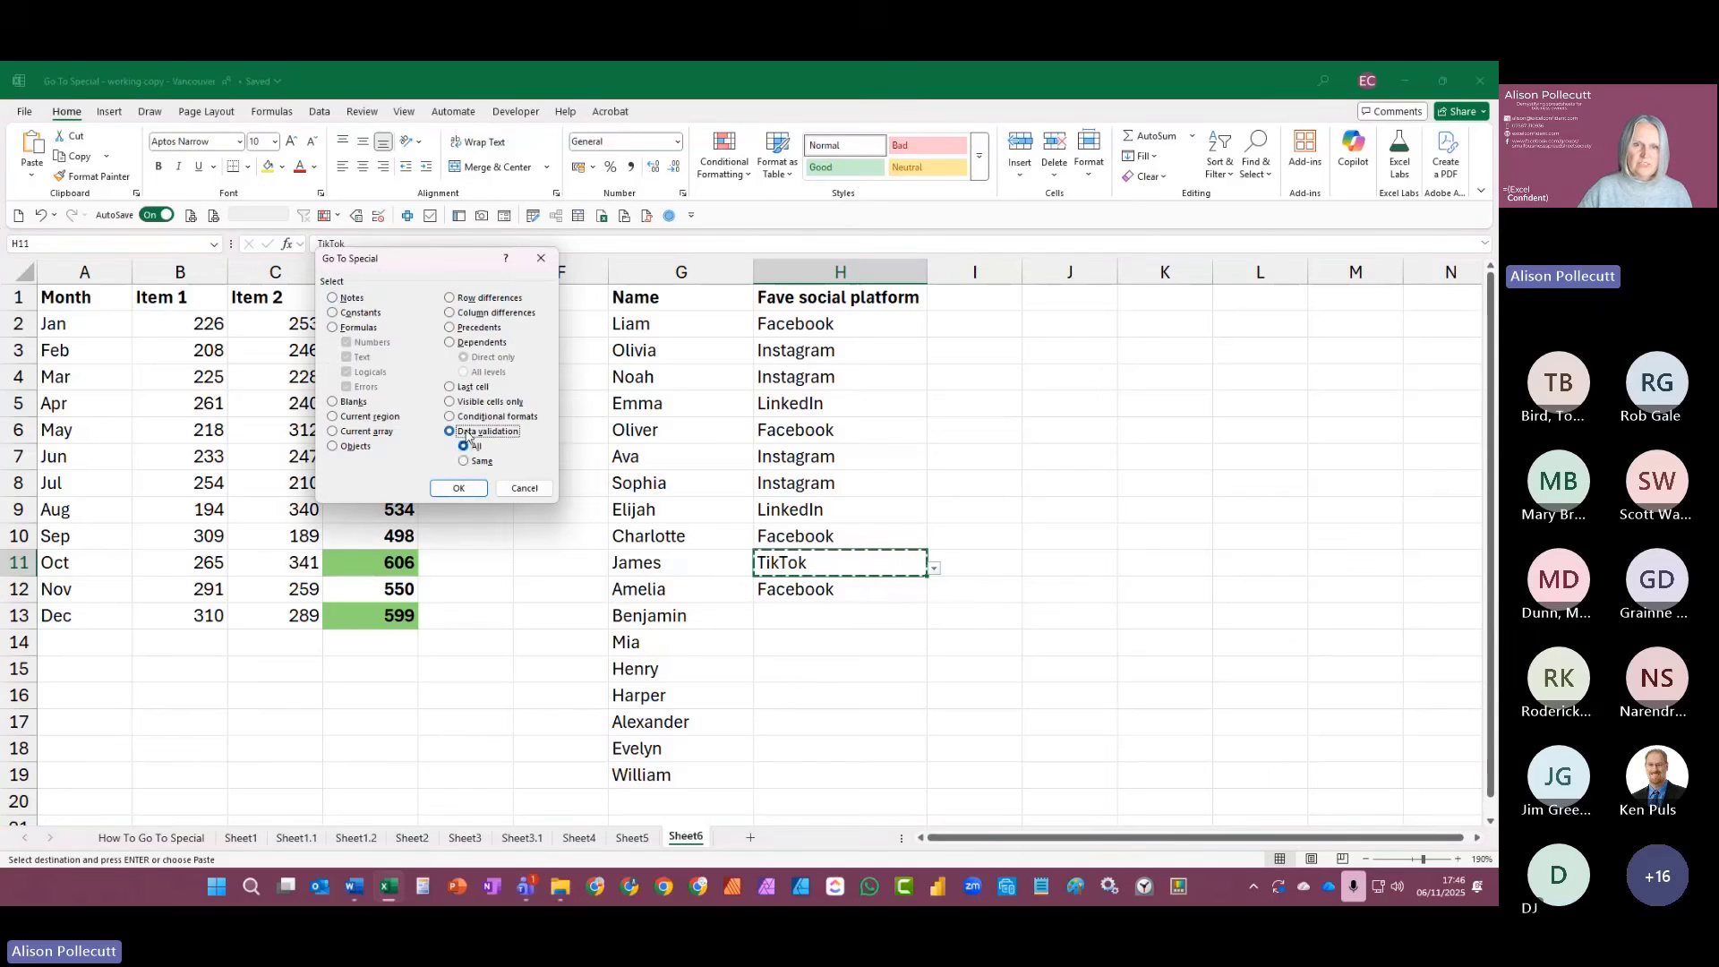
click(457, 488)
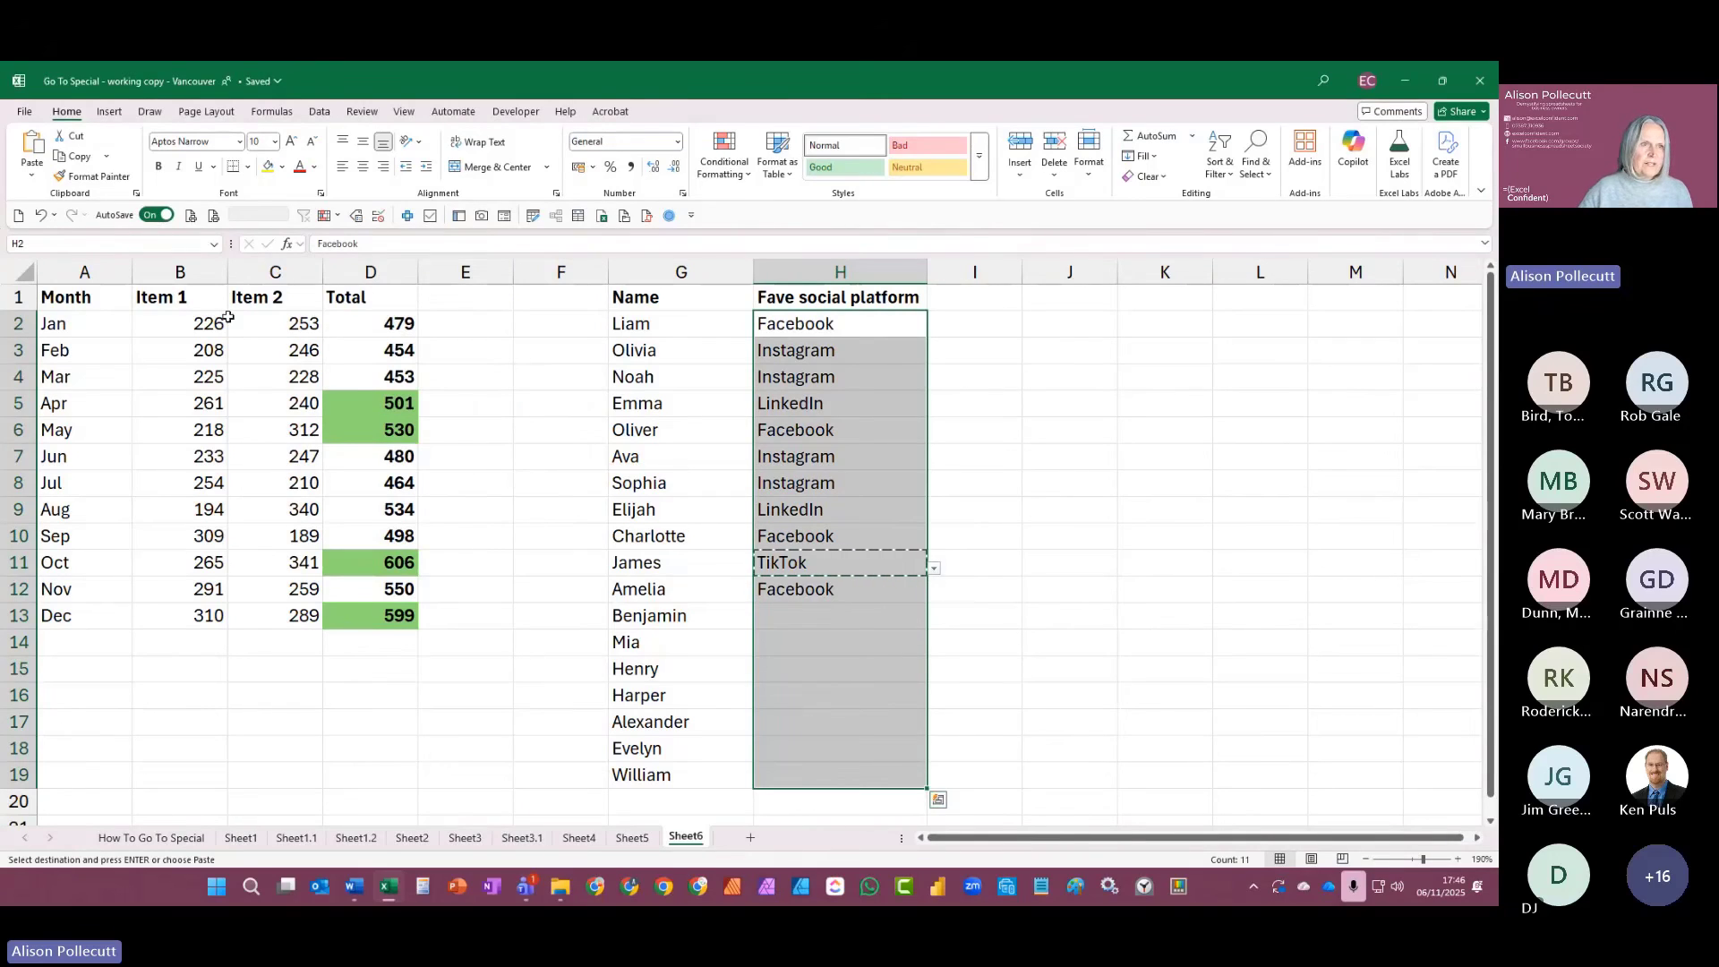
Step: Paste only the validation copied from H11 onto the selected social platform cells H2:H19 using Paste Special
click(31, 174)
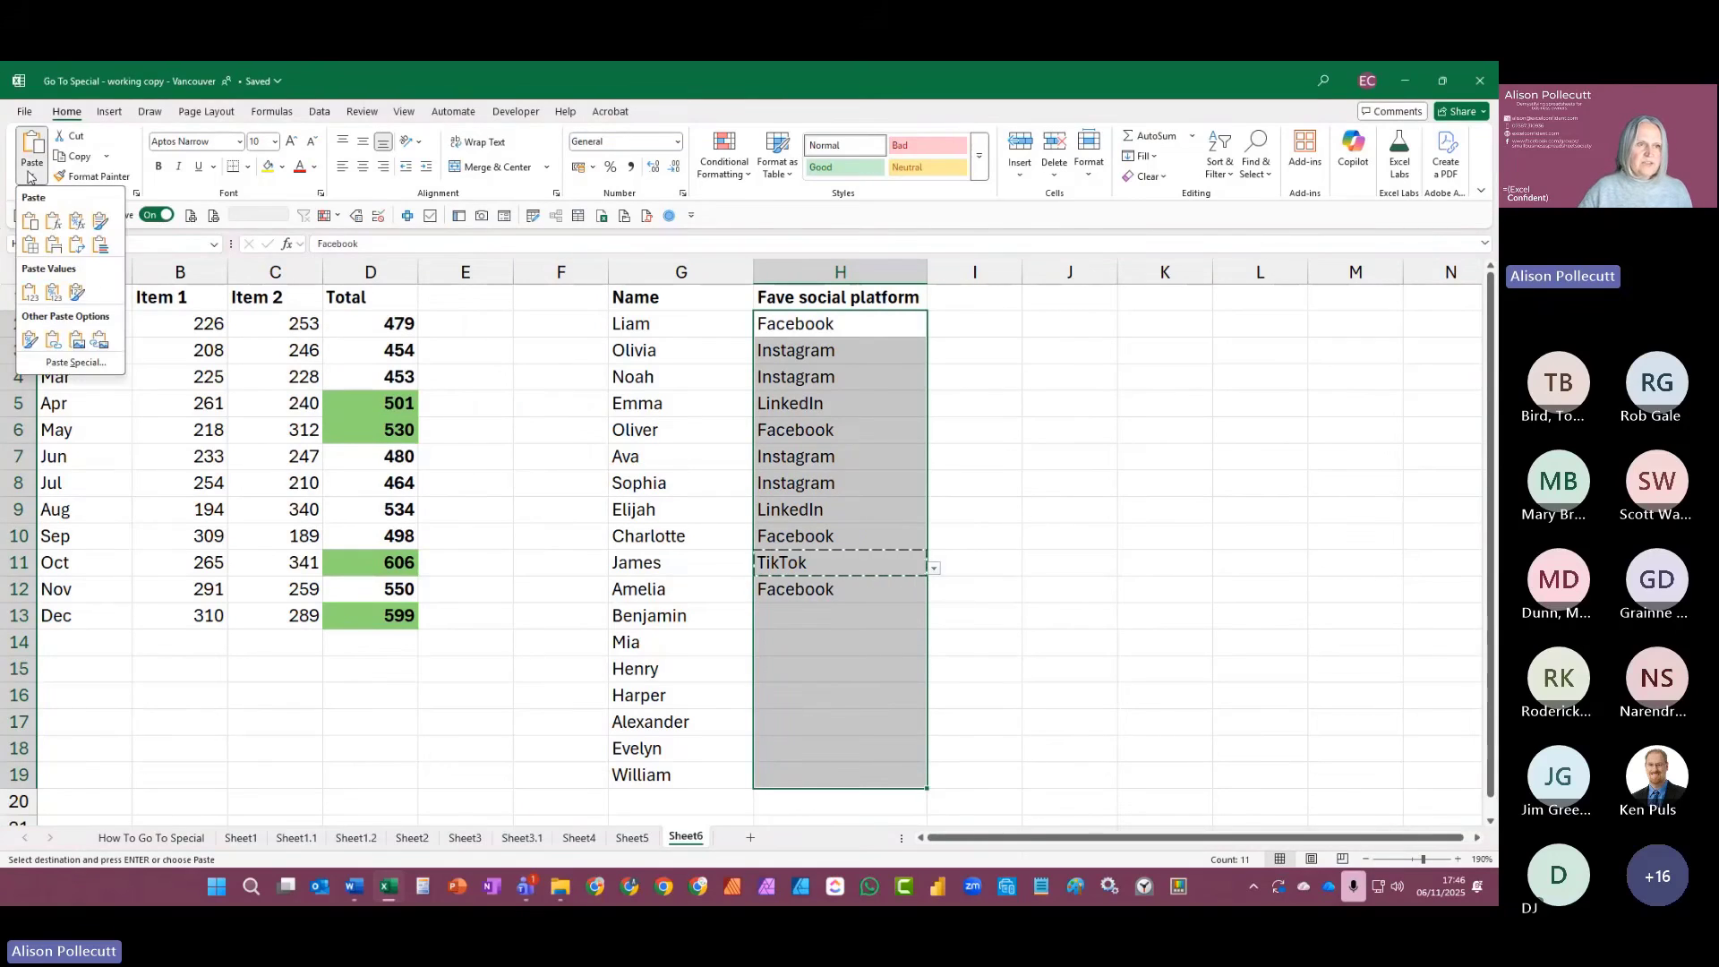
click(75, 363)
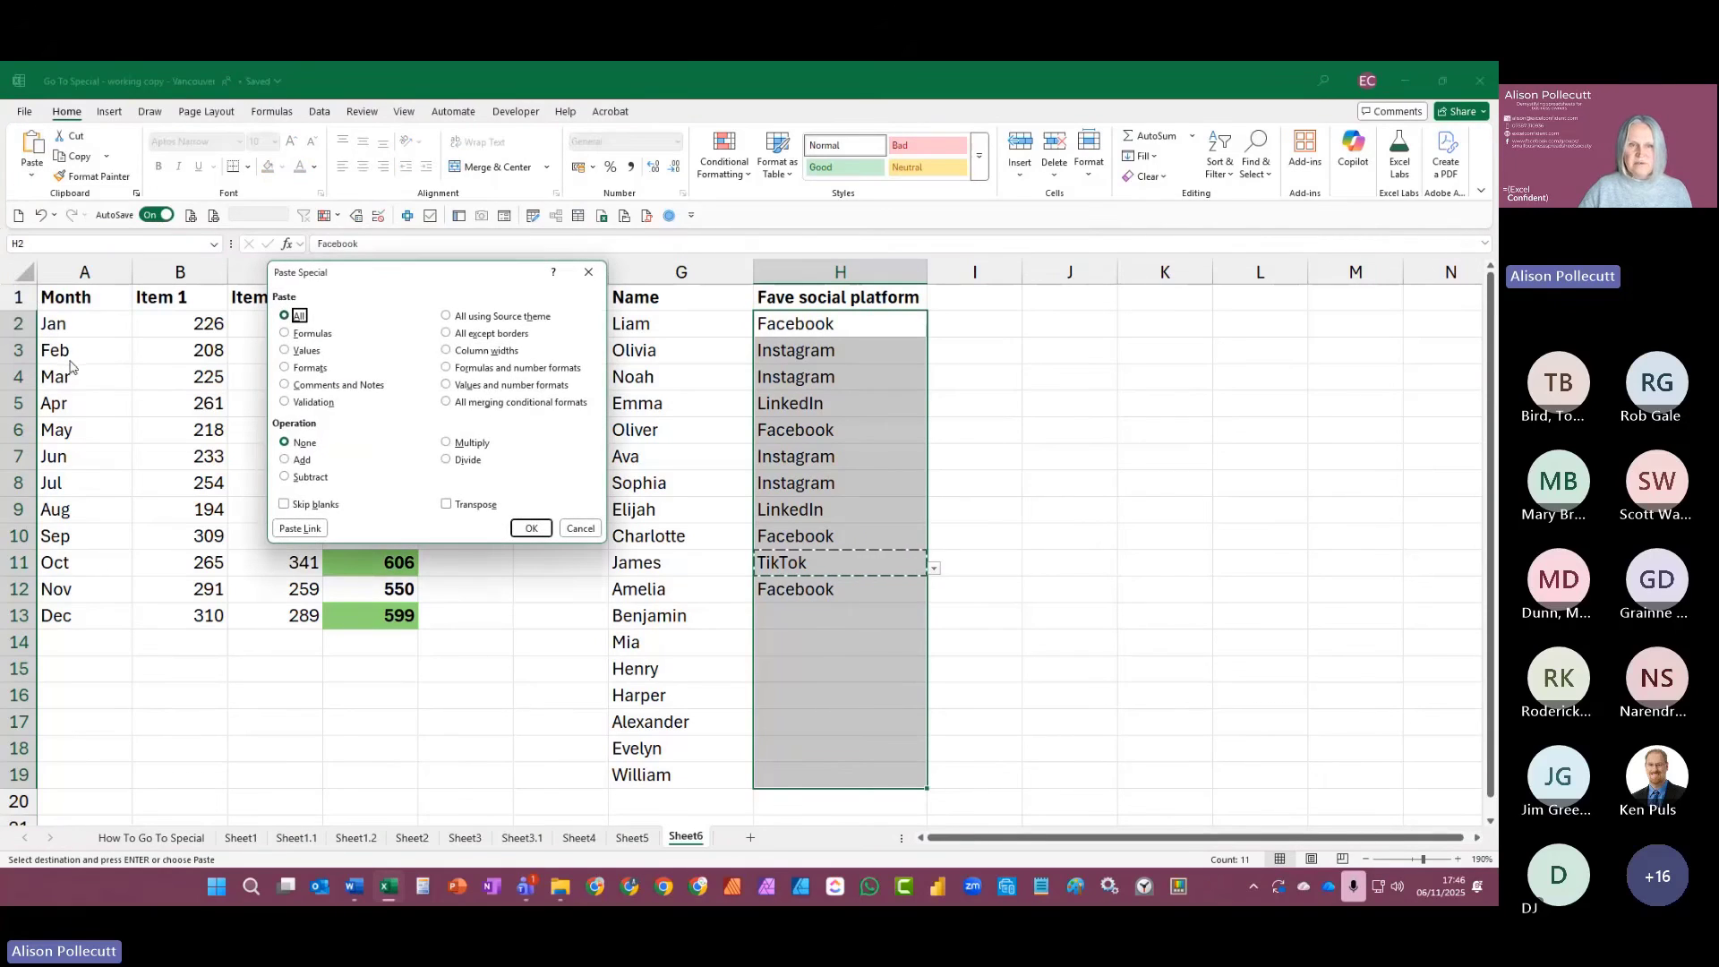
click(310, 404)
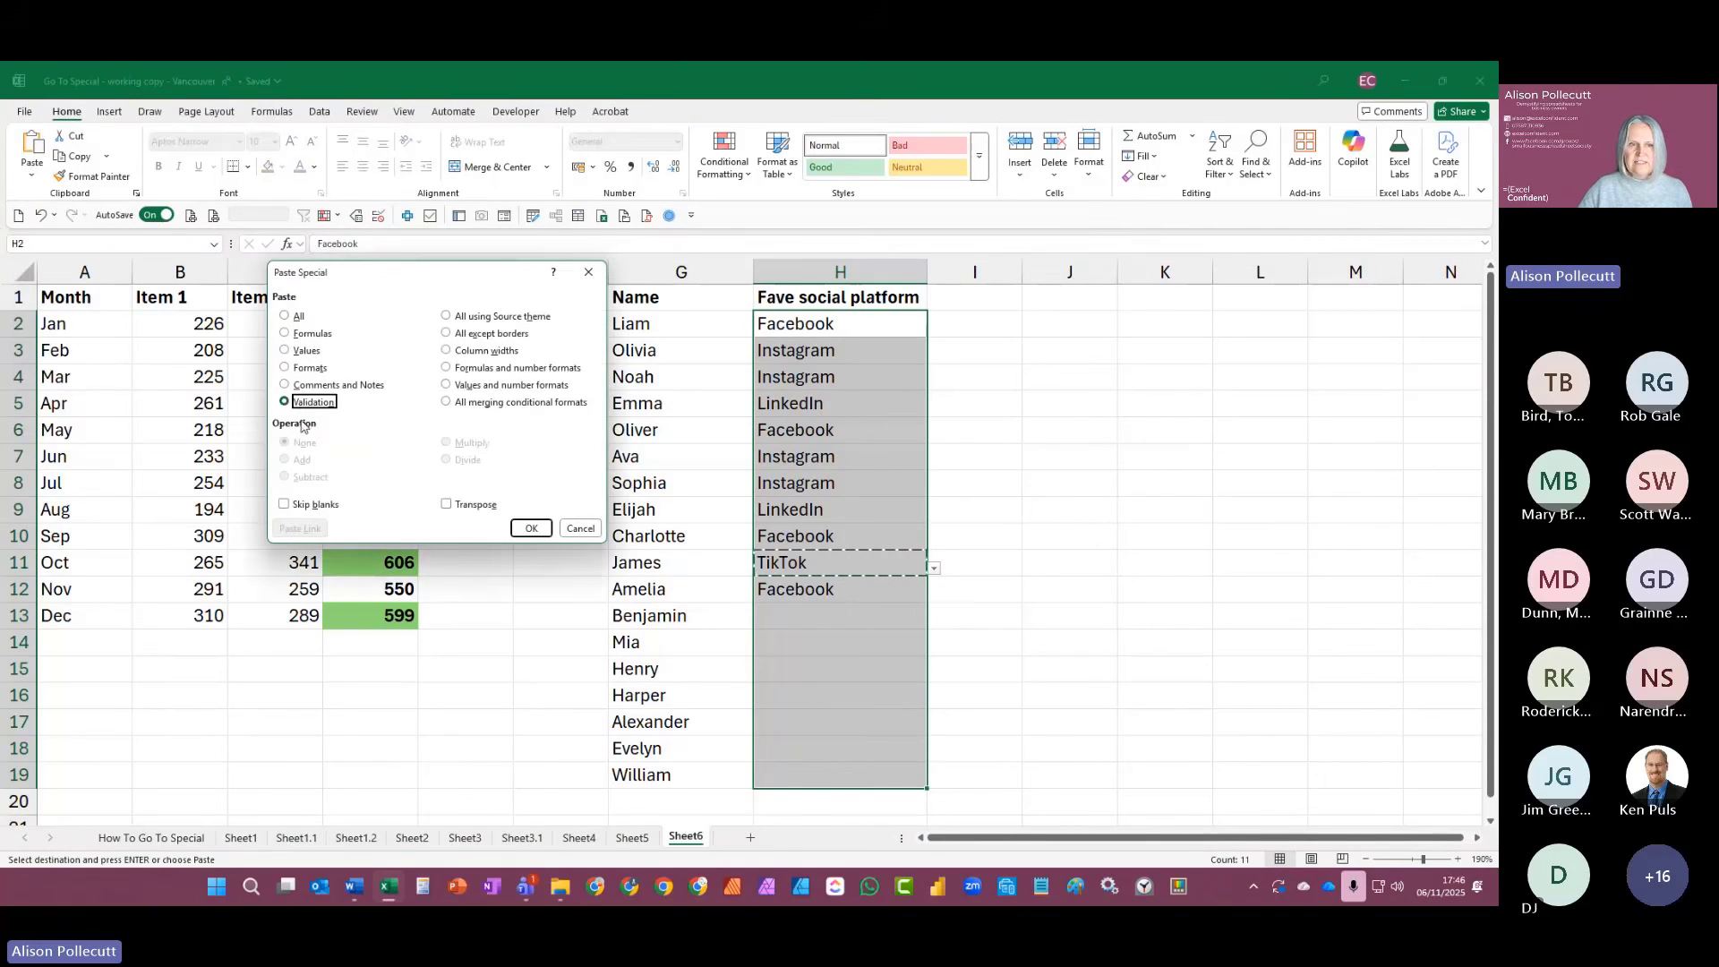
click(528, 528)
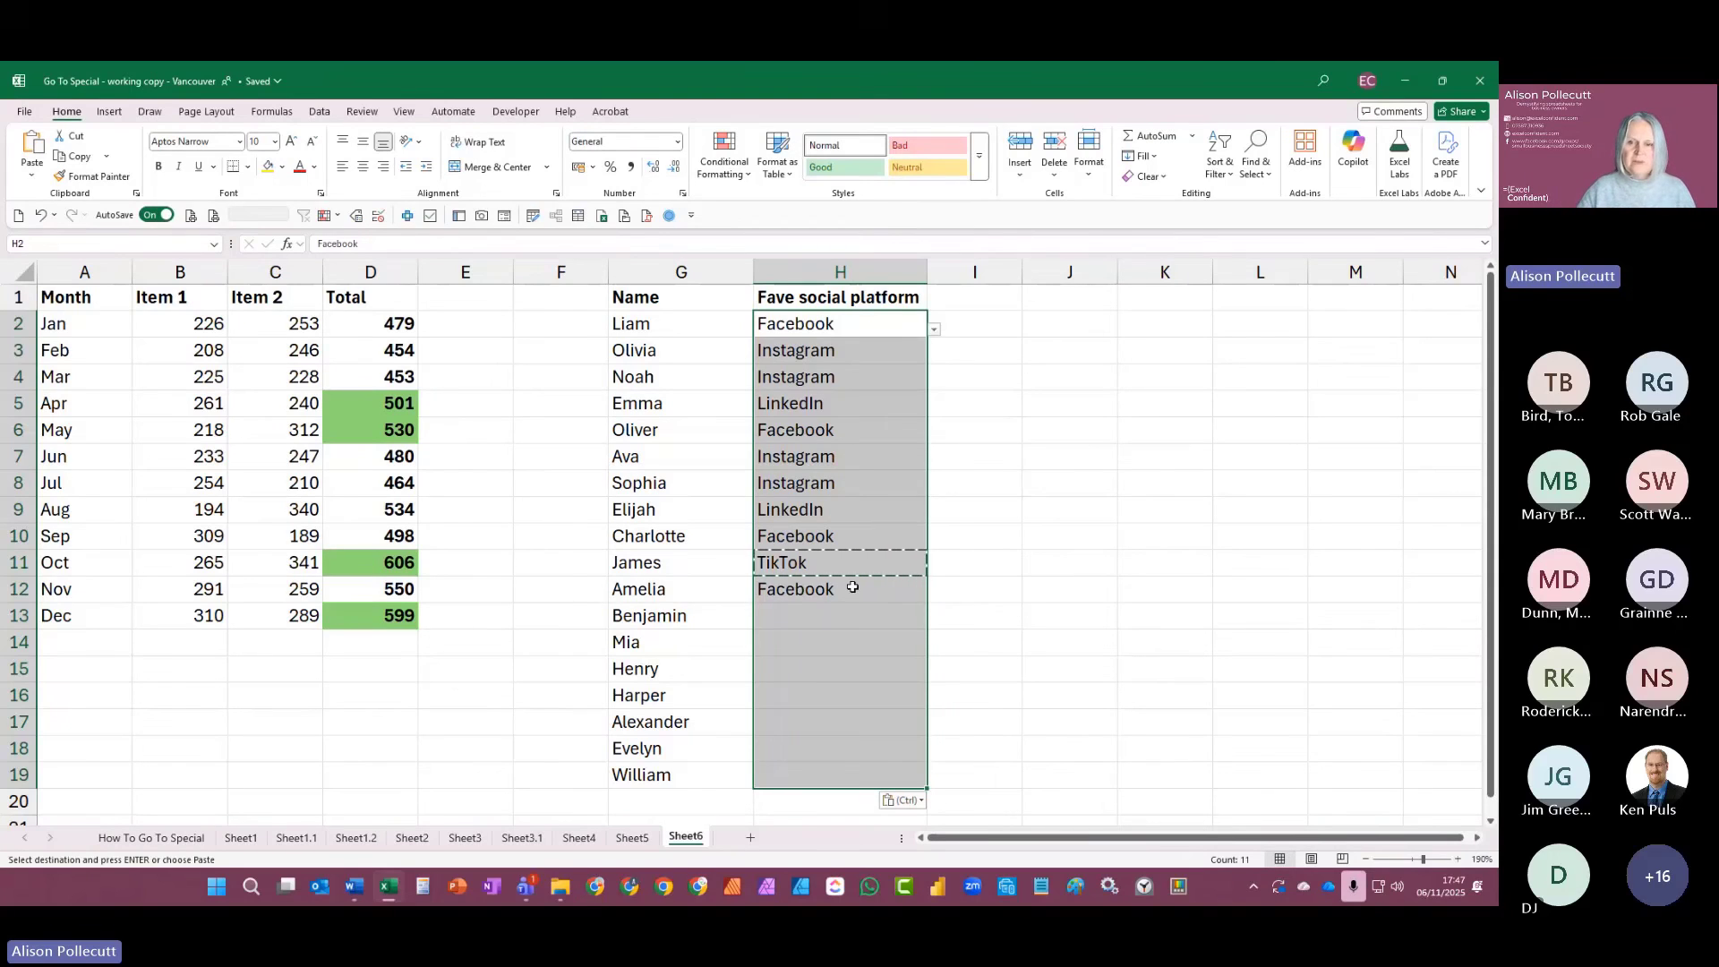
Step: Clear the copy marquee and choose TikTok from the drop-down lists in H13, H14 and H15
click(796, 610)
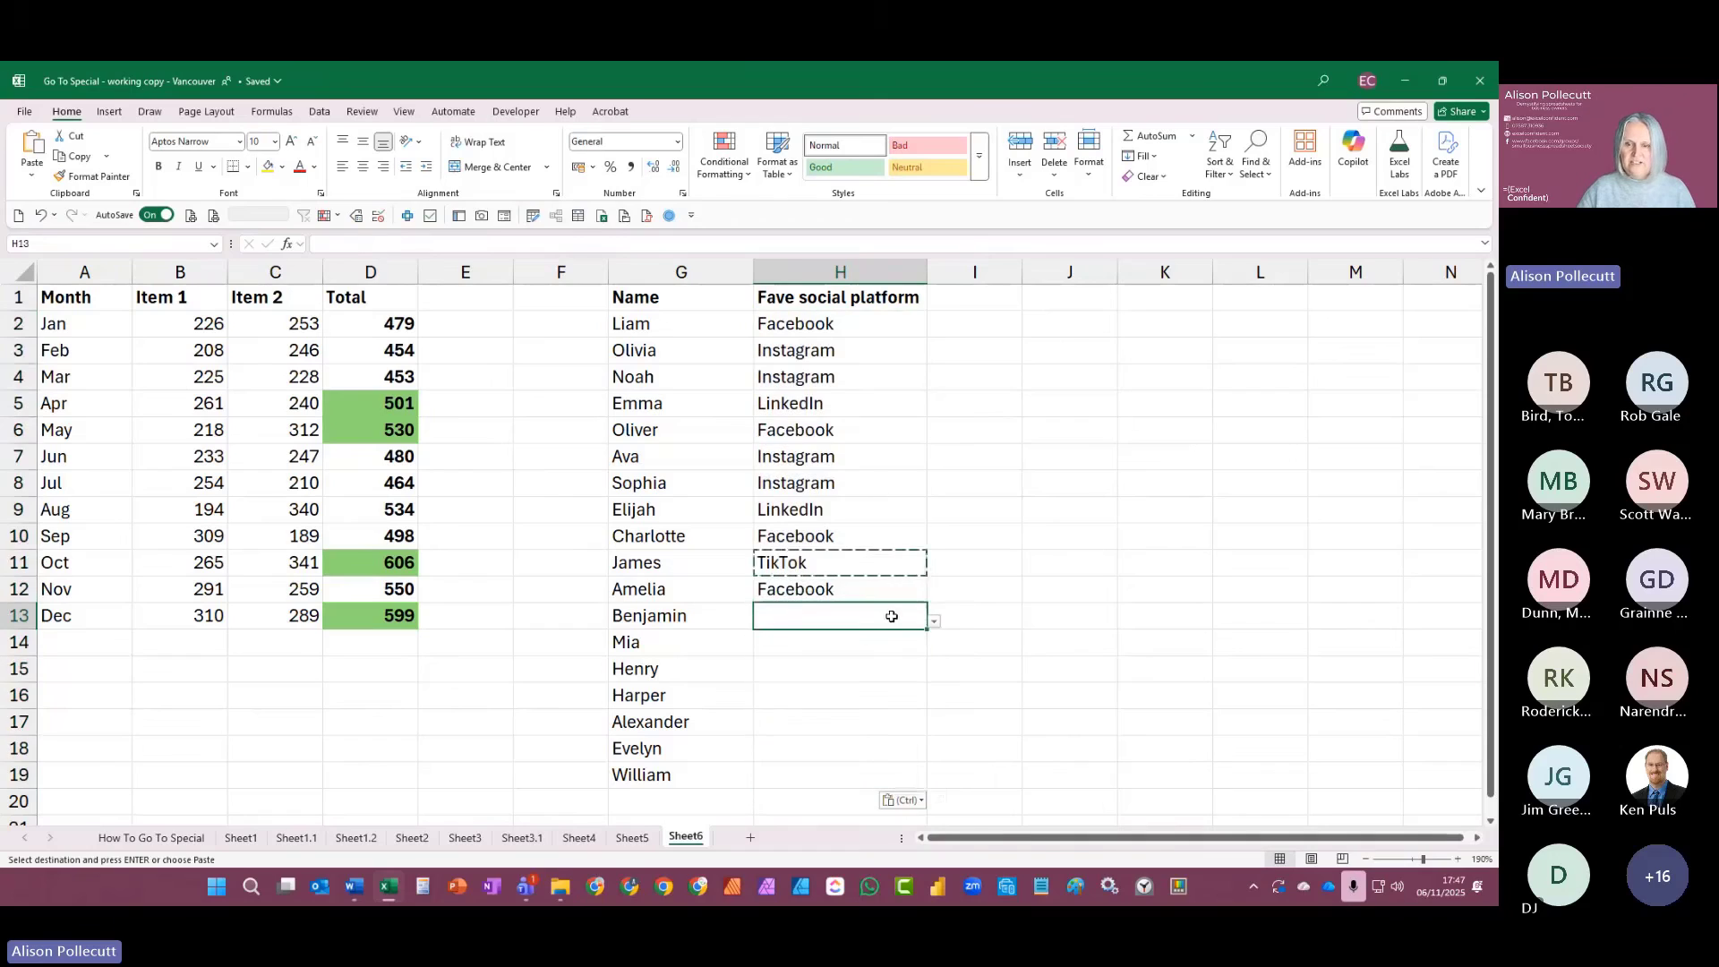
key(Escape)
click(934, 624)
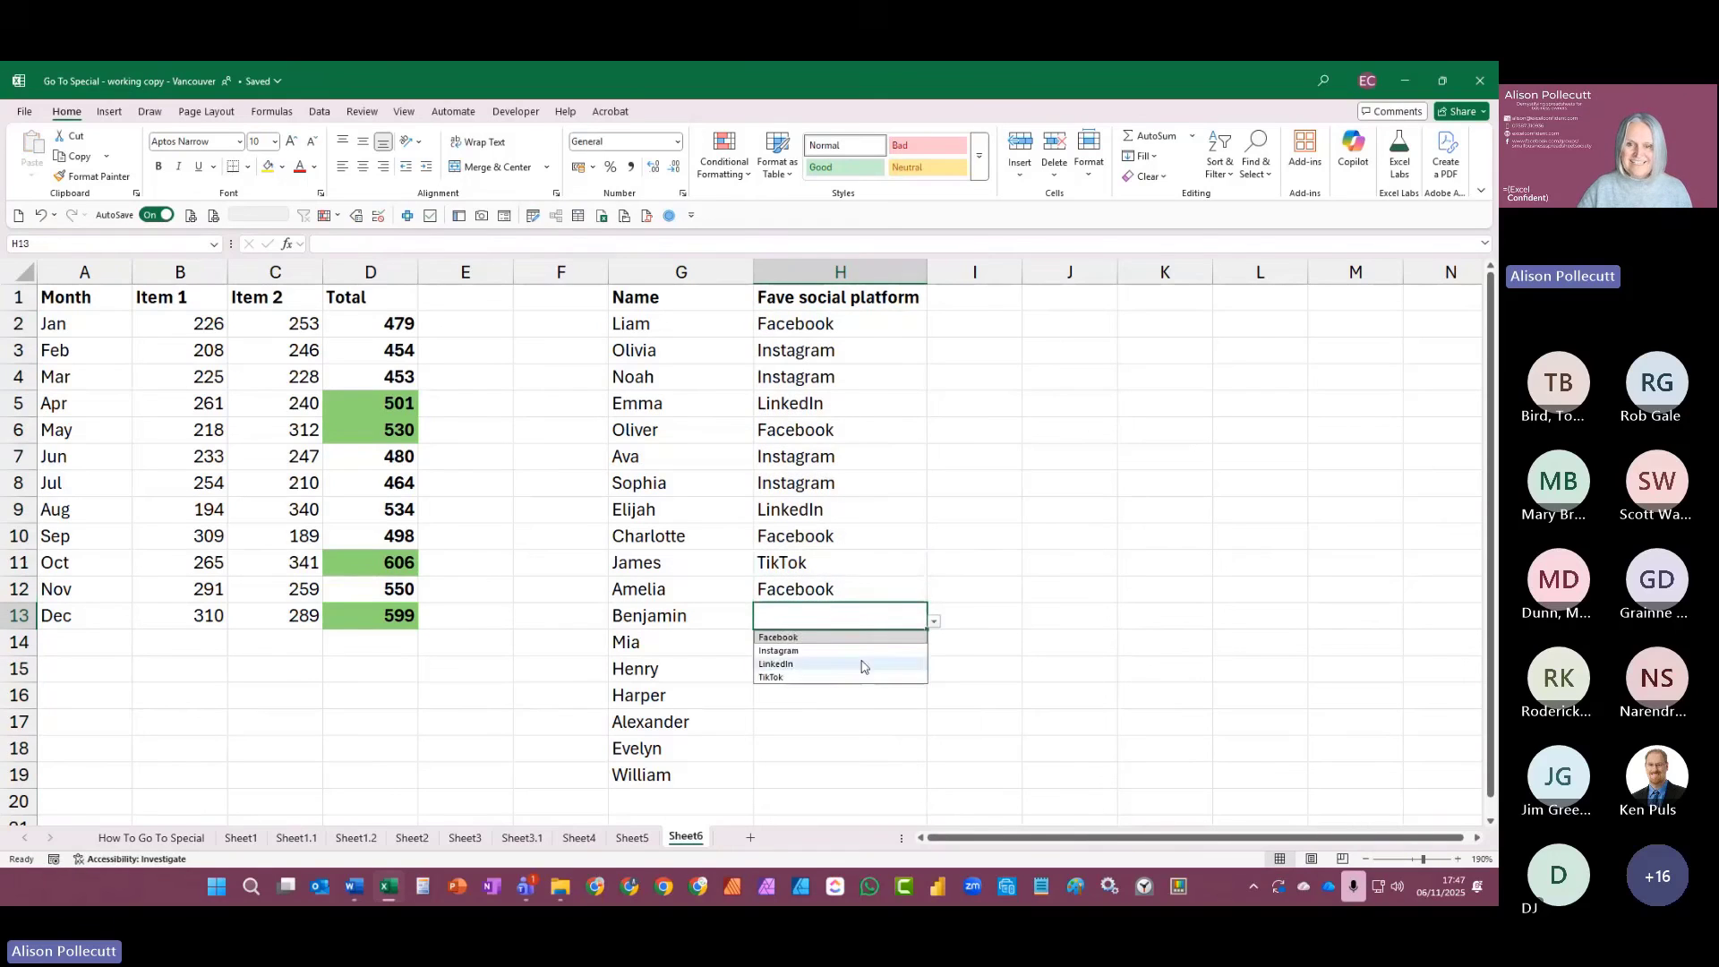
click(819, 677)
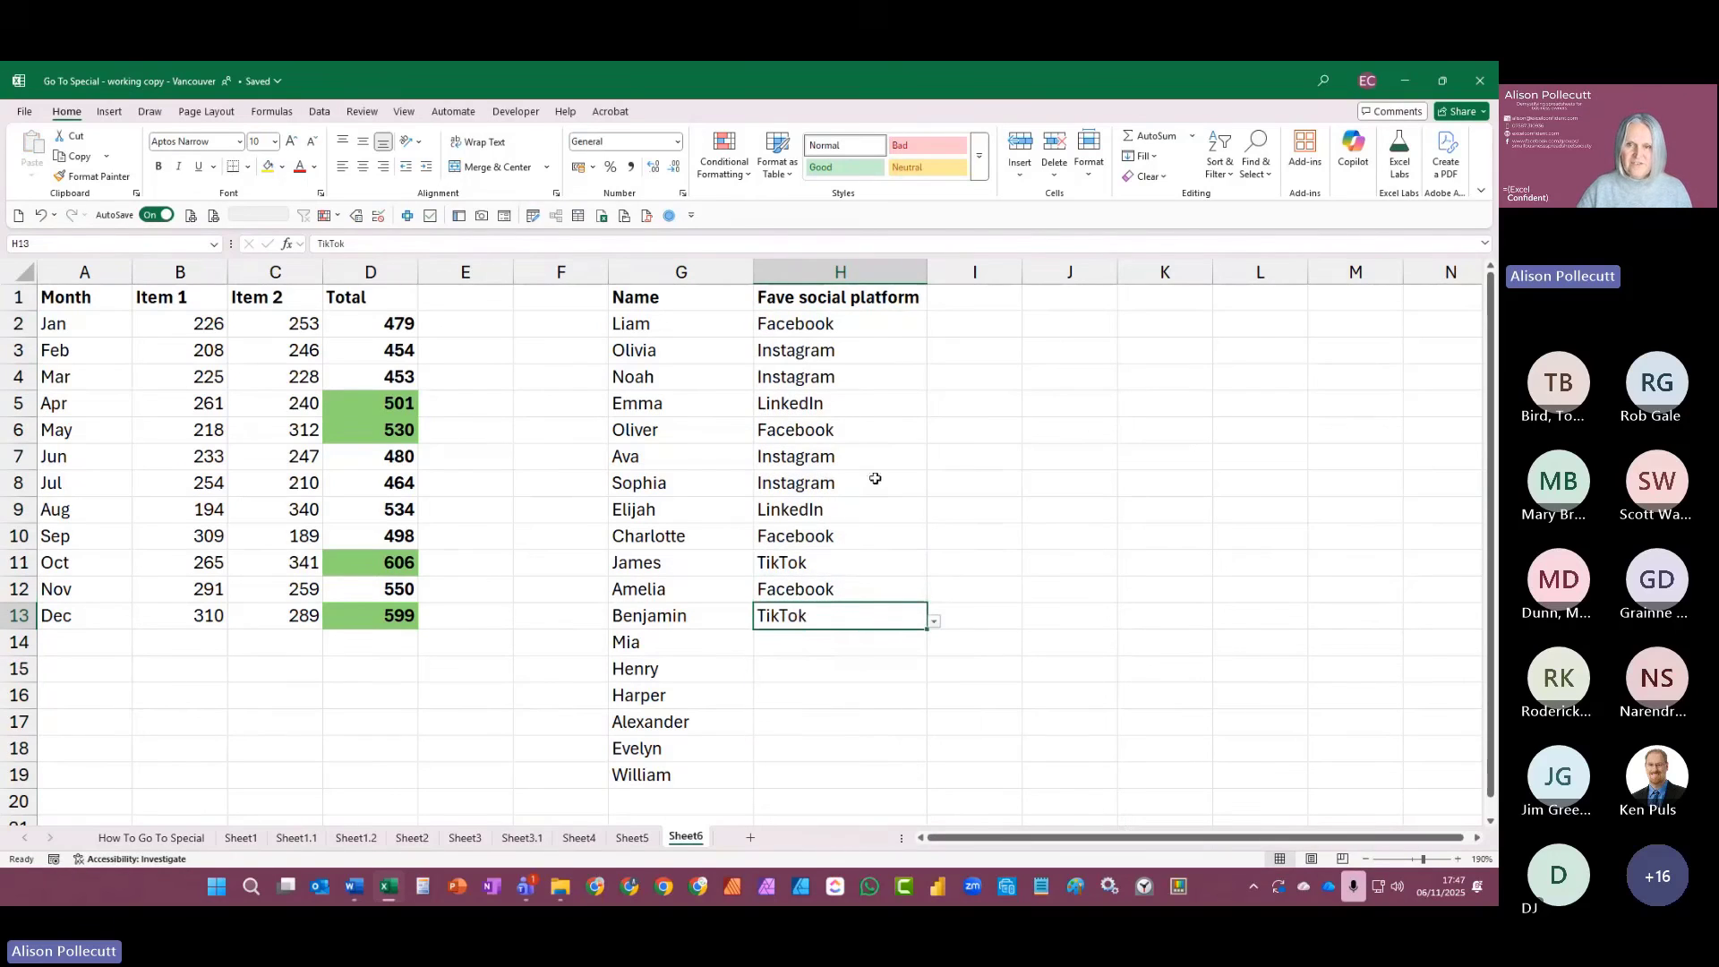
click(825, 637)
click(933, 647)
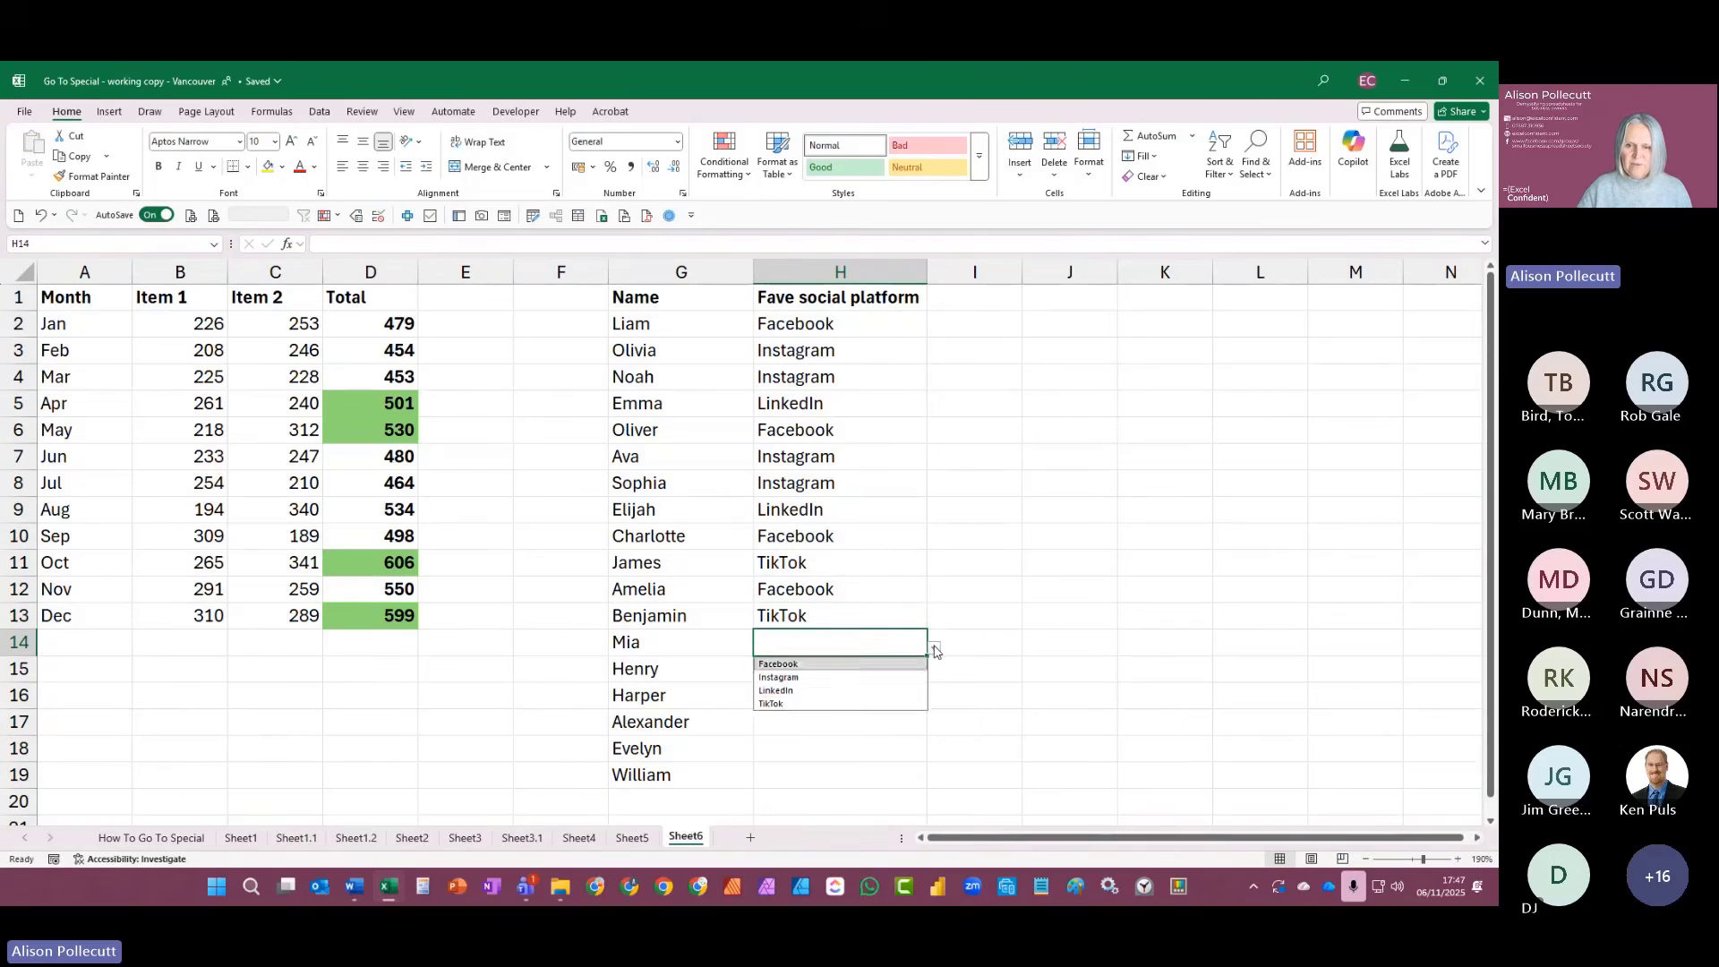
click(908, 702)
click(918, 669)
click(934, 674)
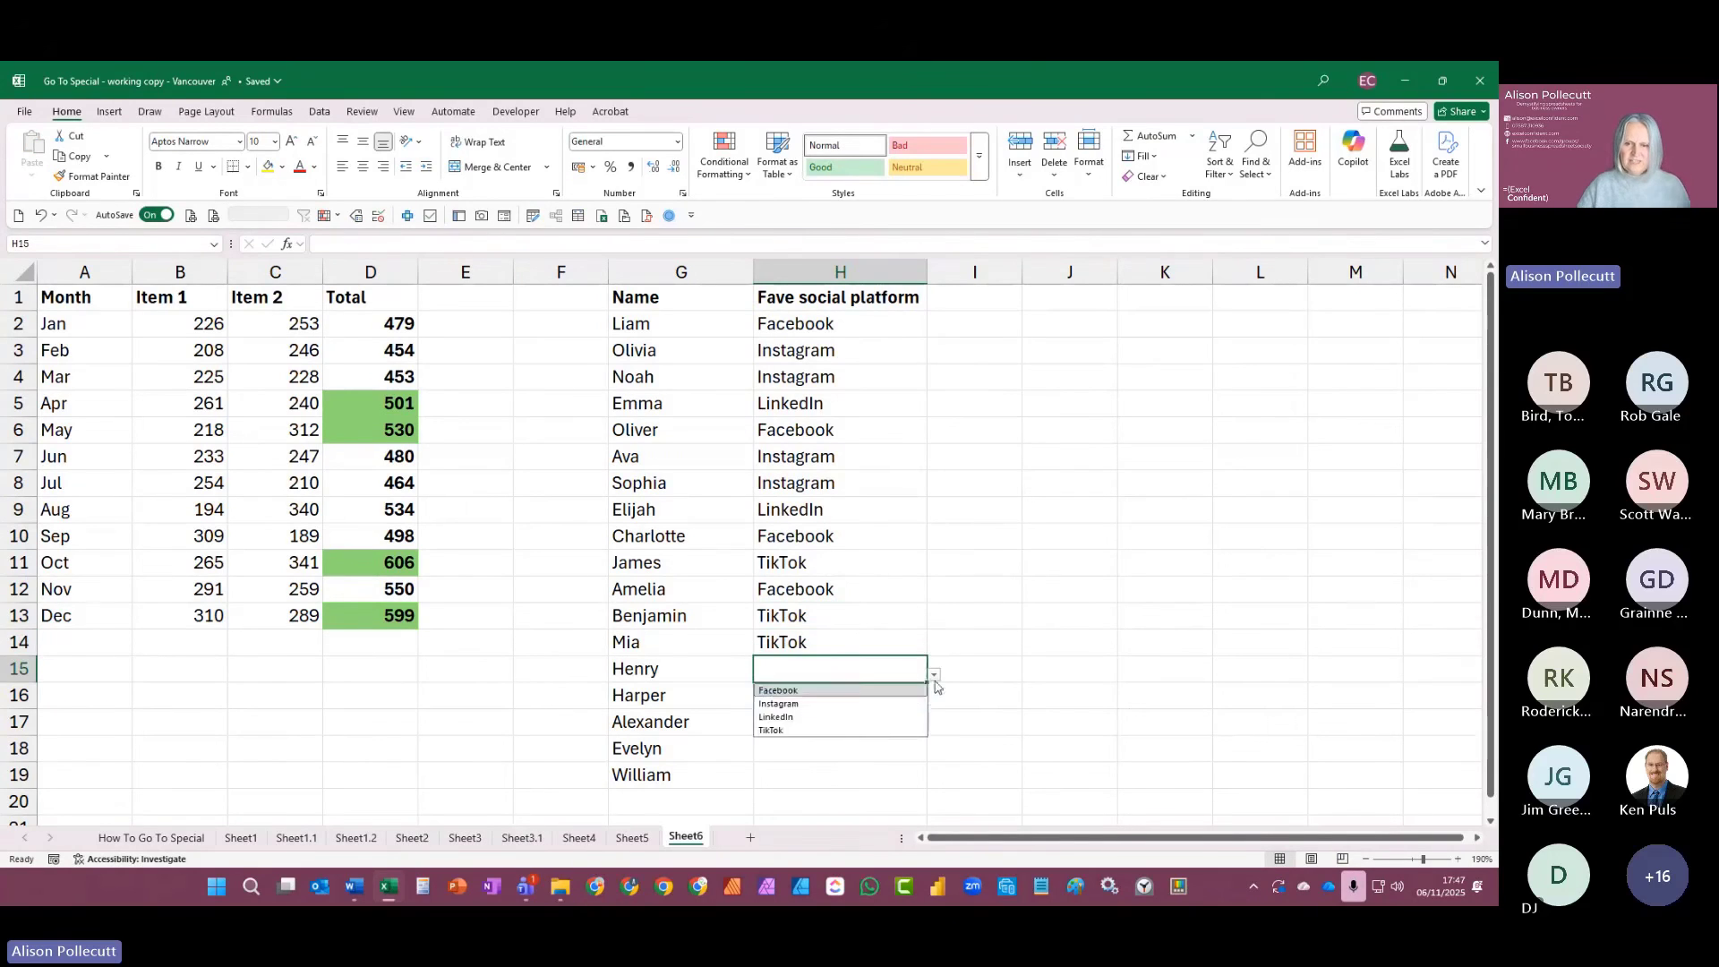
click(882, 730)
click(840, 584)
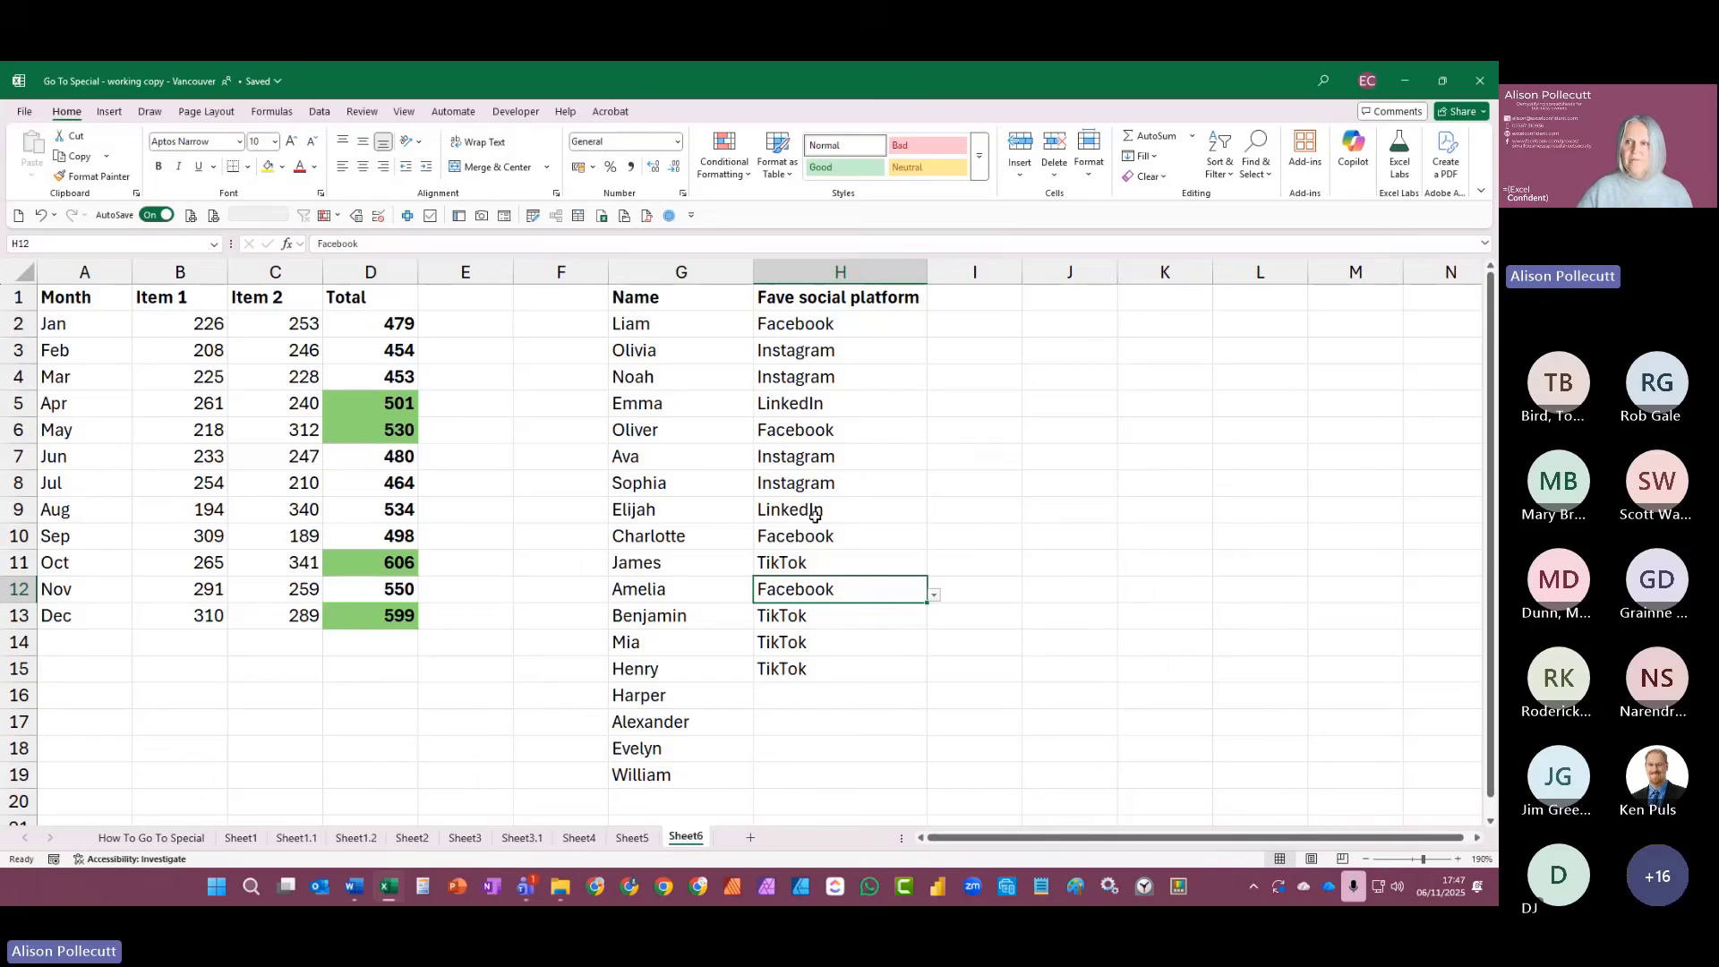
Step: Select all formula cells, and separately all conditionally formatted cells, using the ready-made Find & Select options, clearing the selection after each
click(1261, 162)
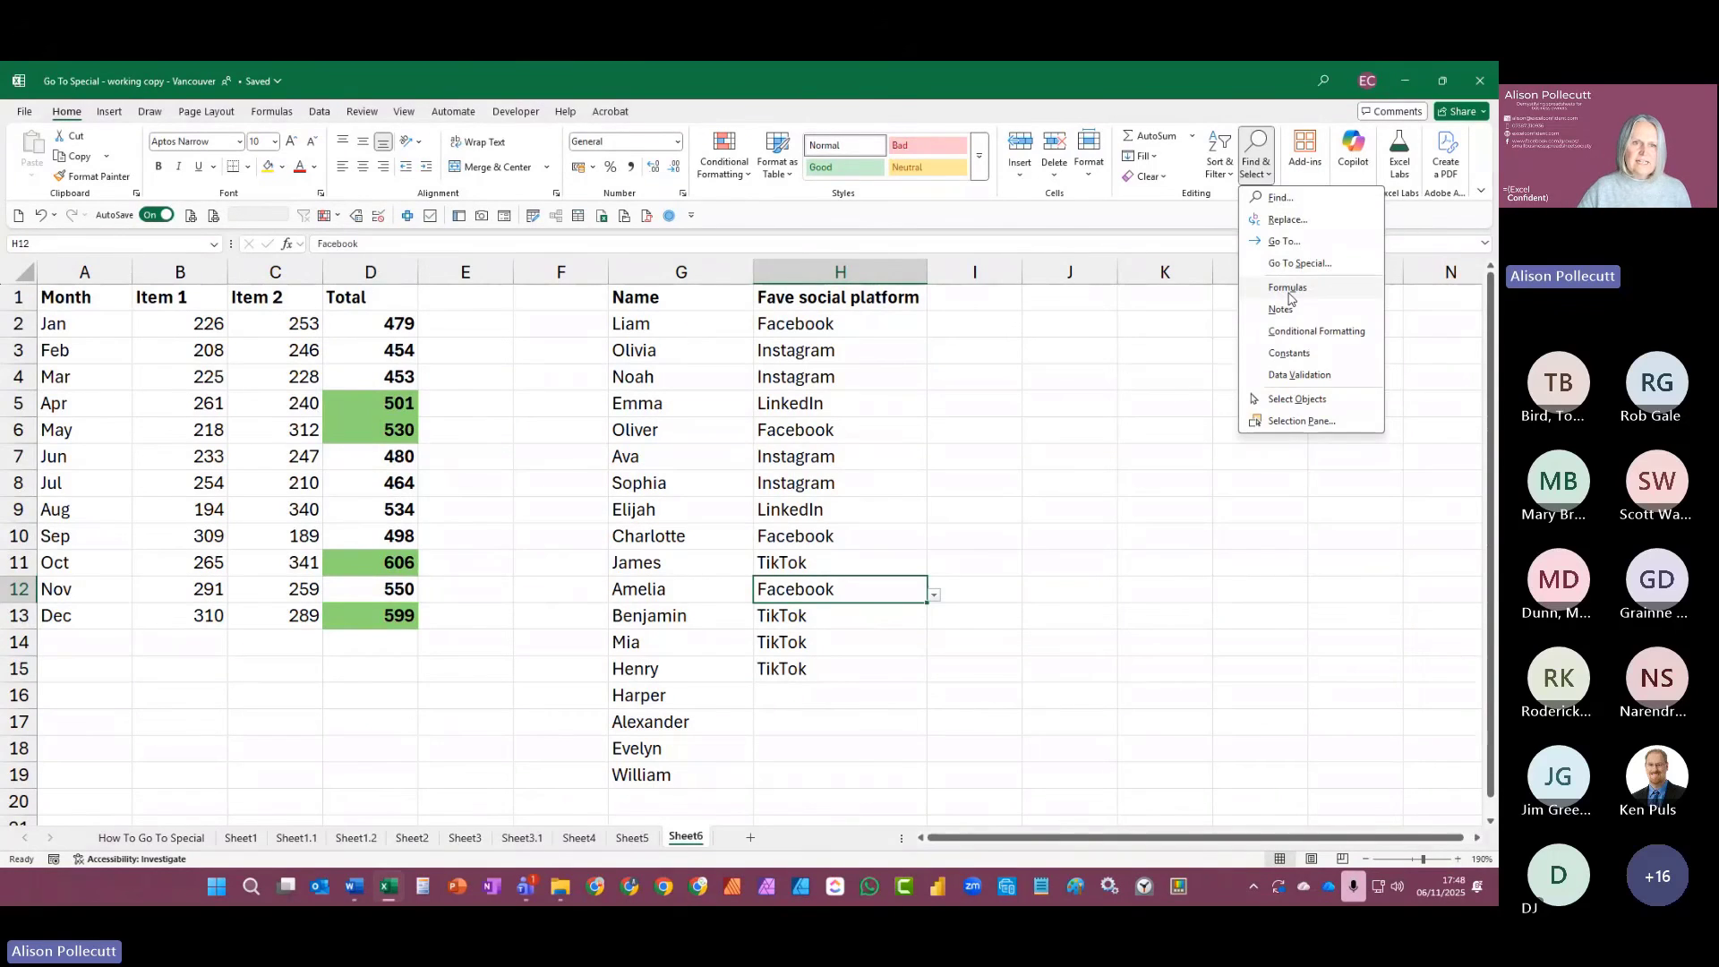
click(1287, 288)
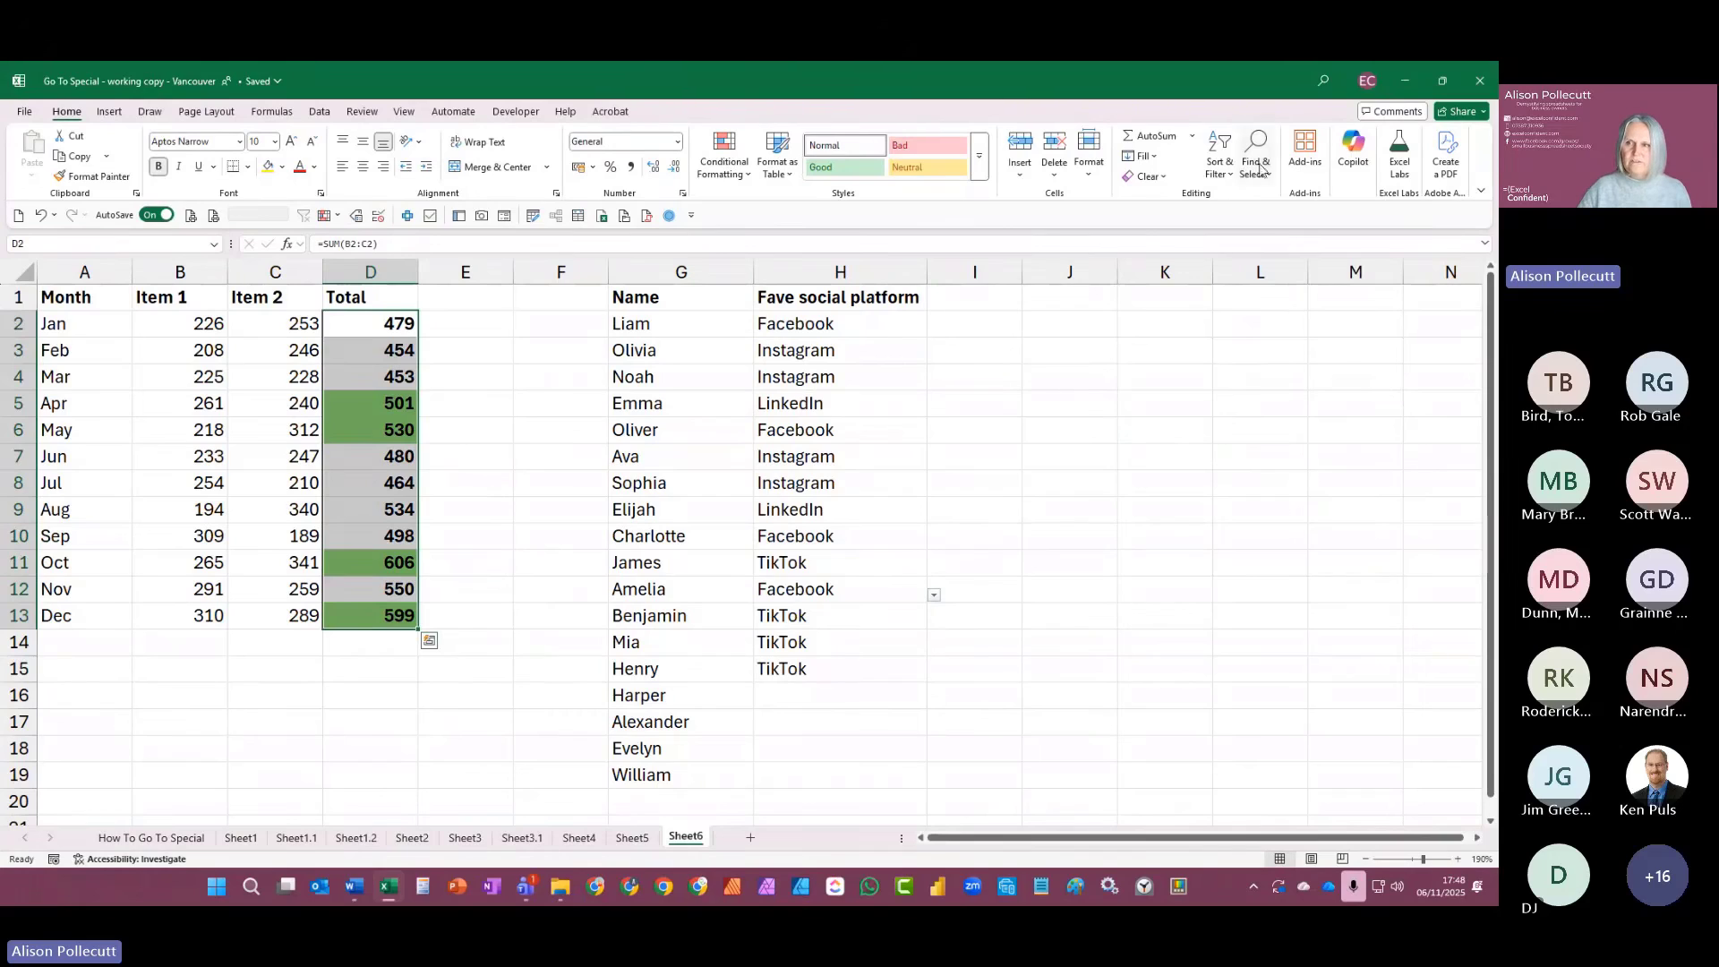
click(1136, 337)
click(1246, 164)
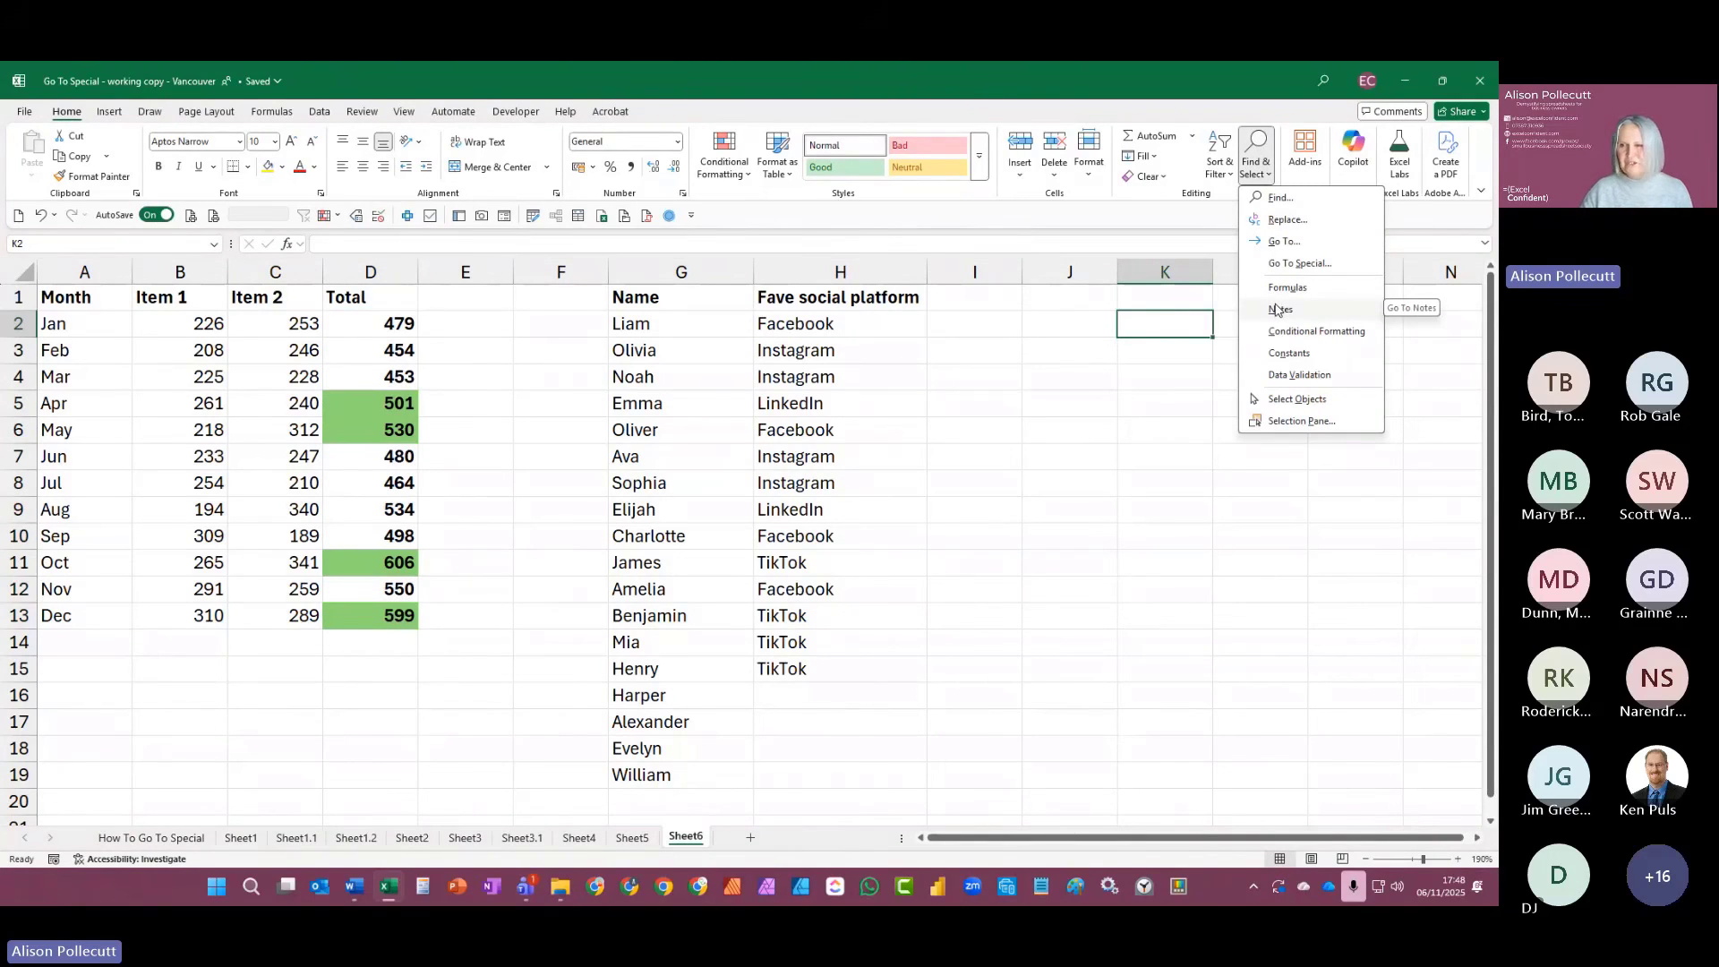
click(1280, 331)
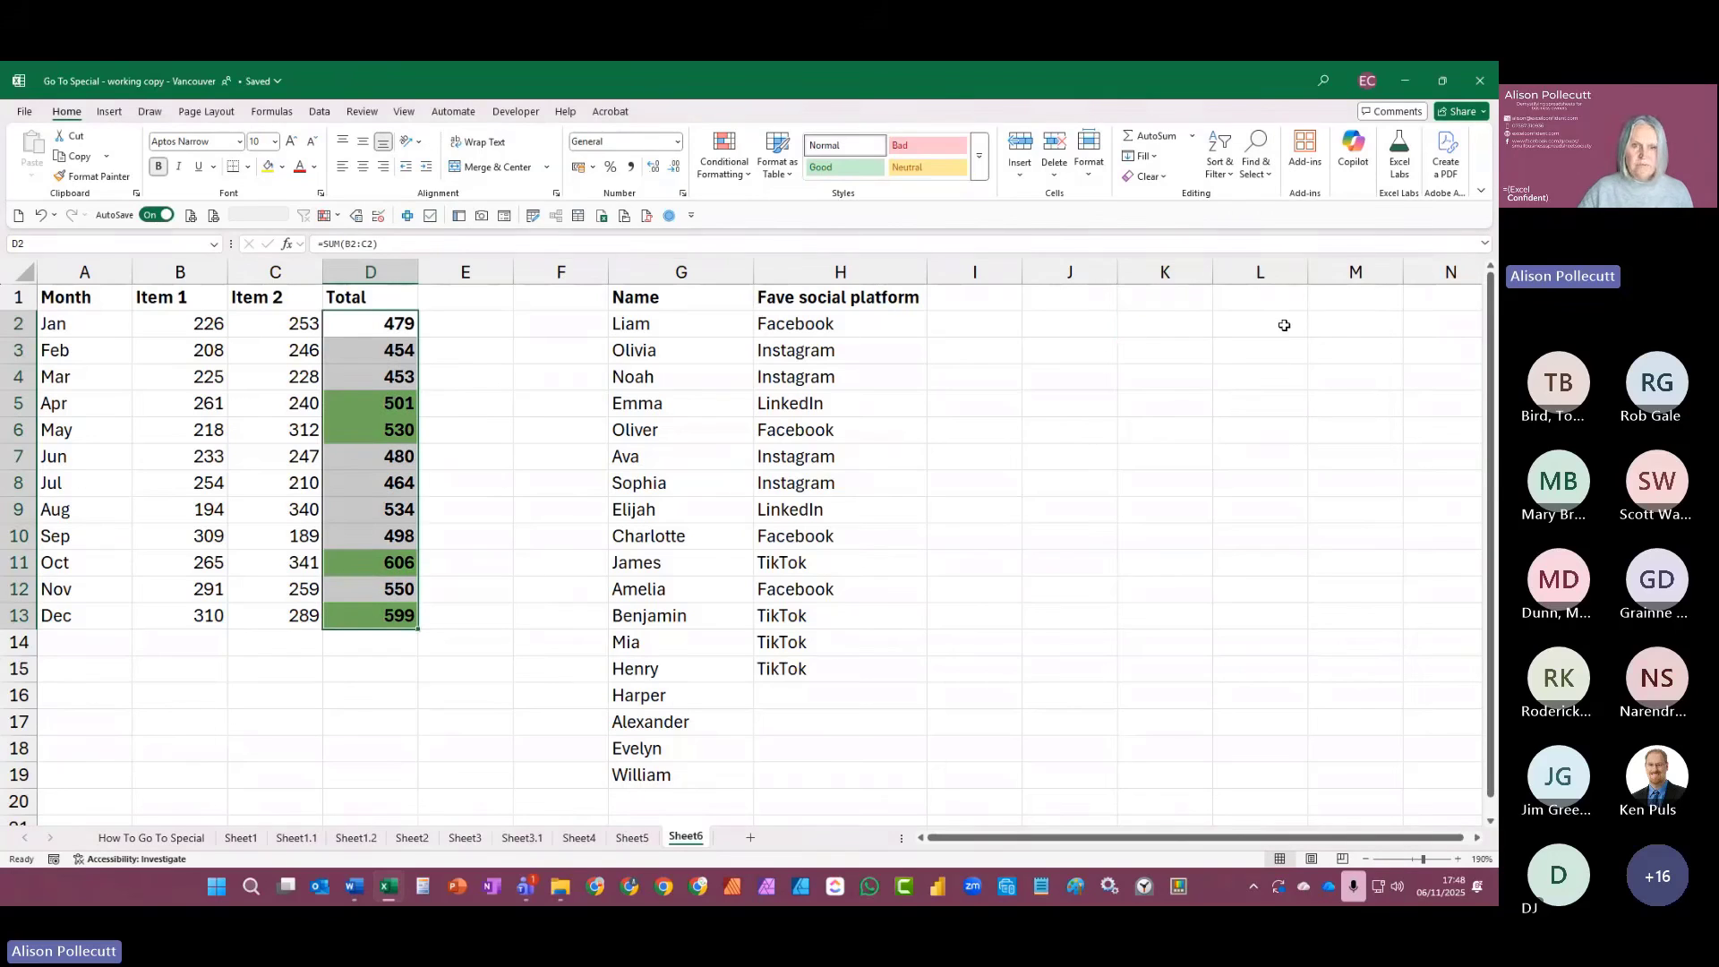
click(1178, 358)
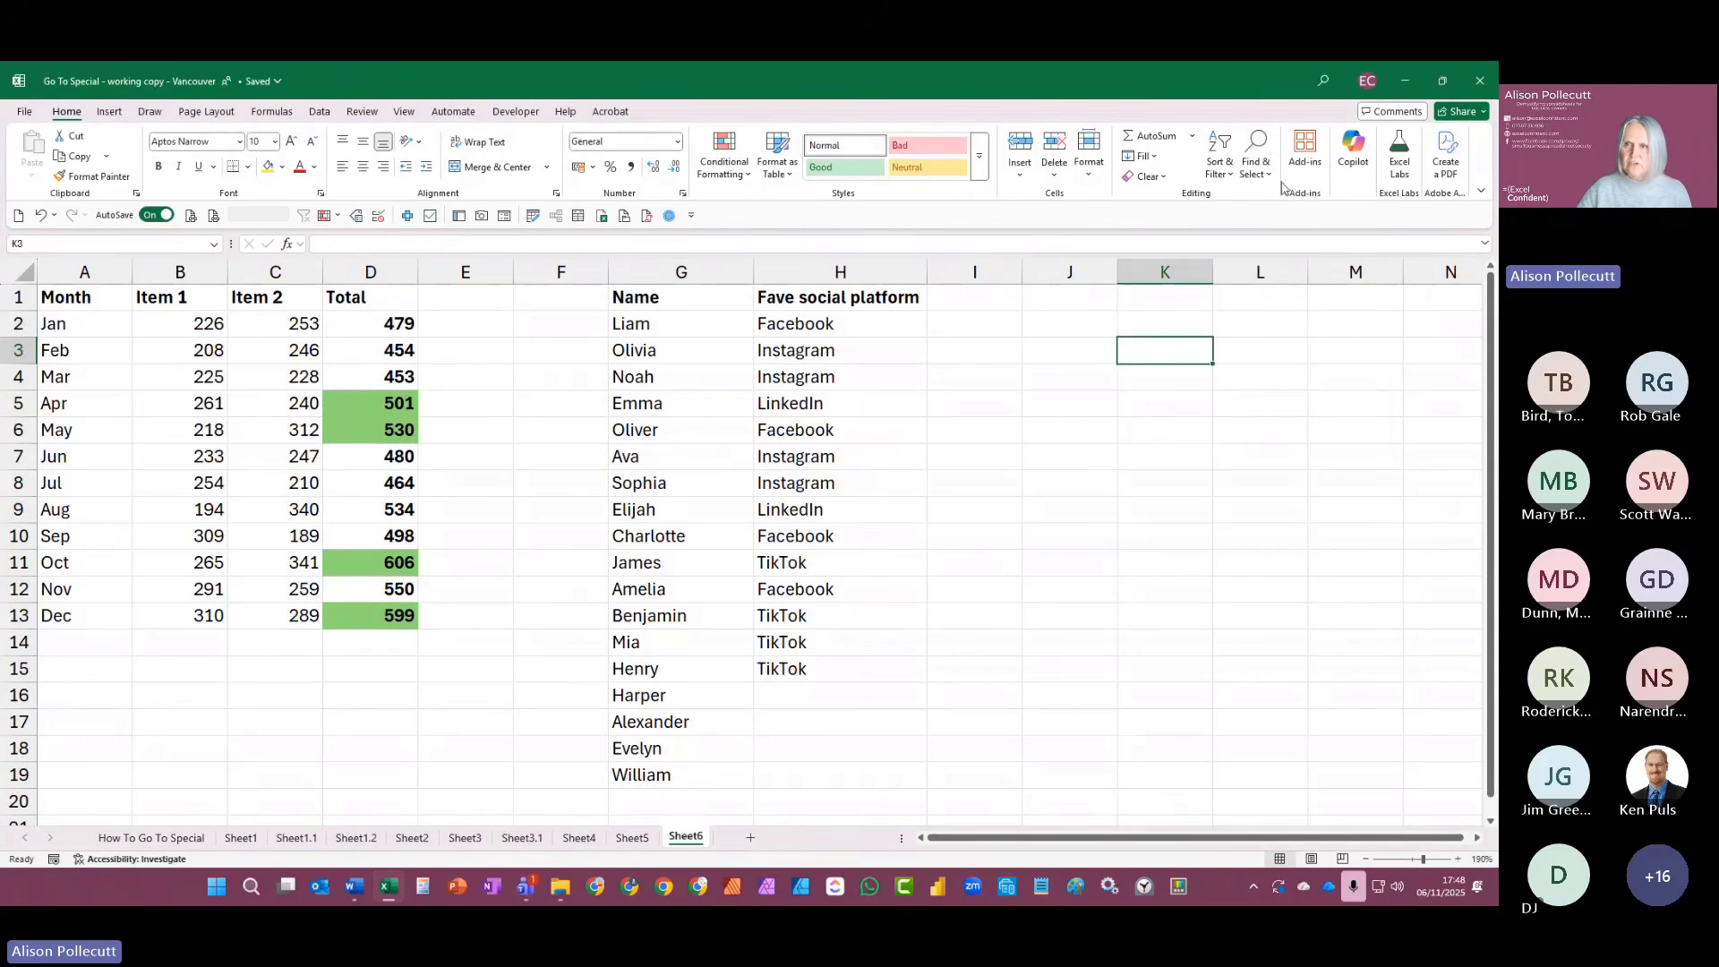
Step: Select all constants, and separately all cells with data validation, using the ready-made Find & Select options, clearing the selection after each
click(1269, 167)
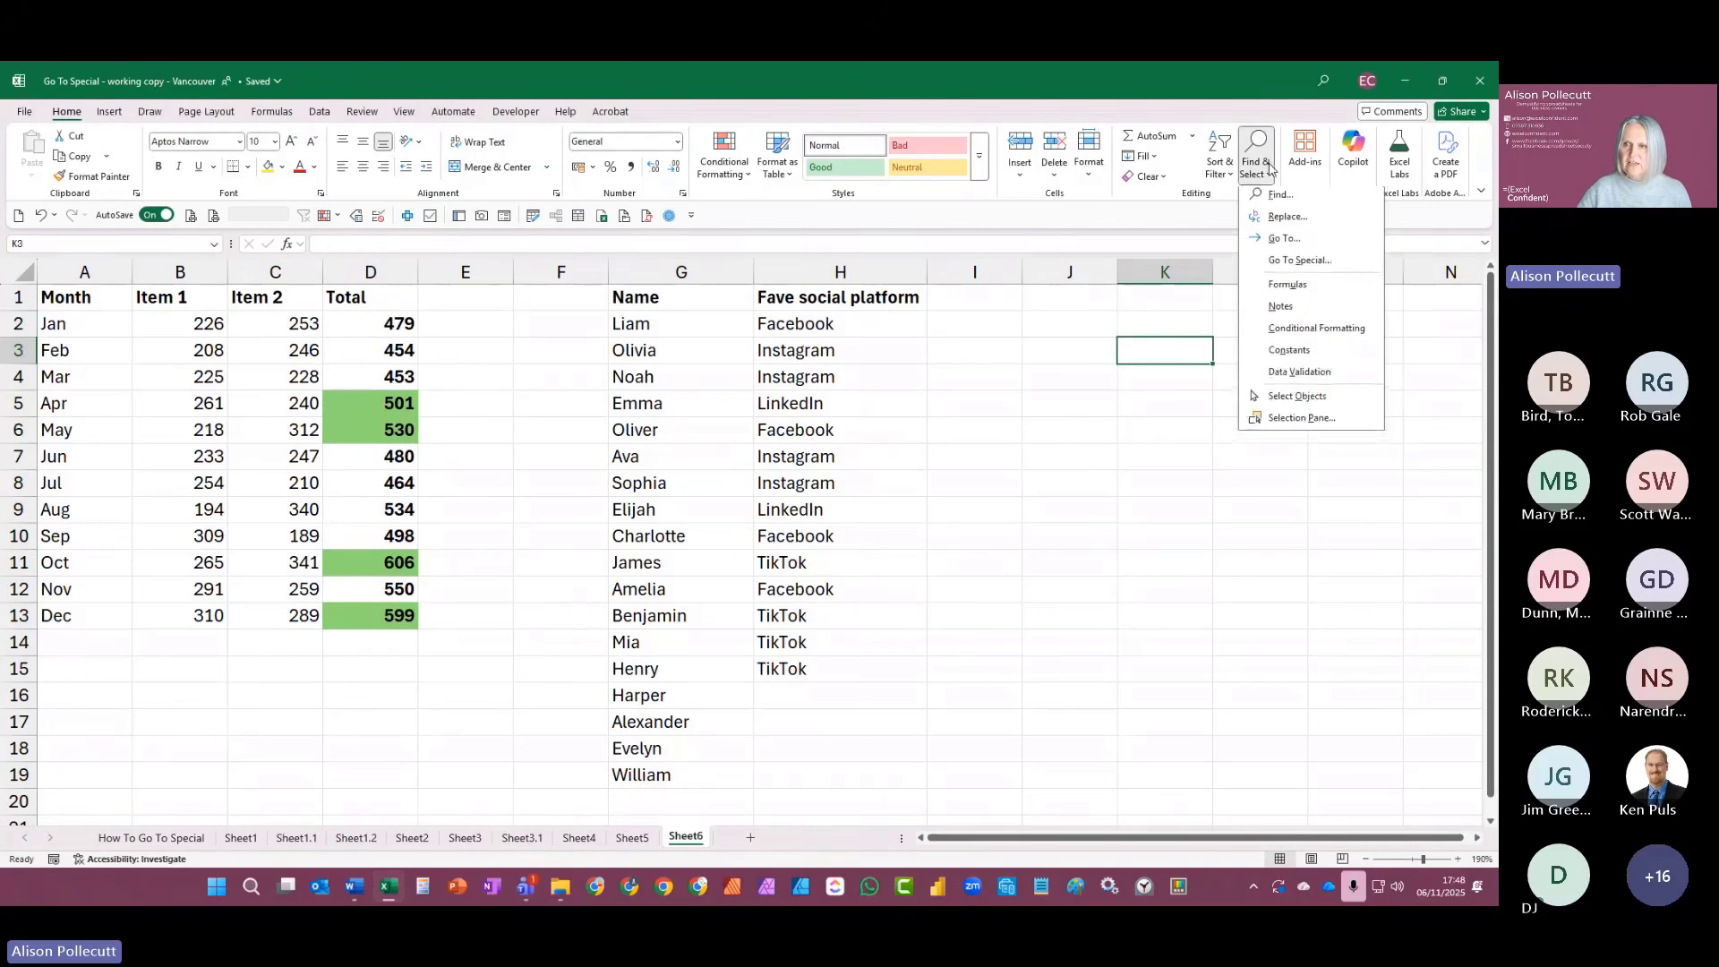
click(1288, 355)
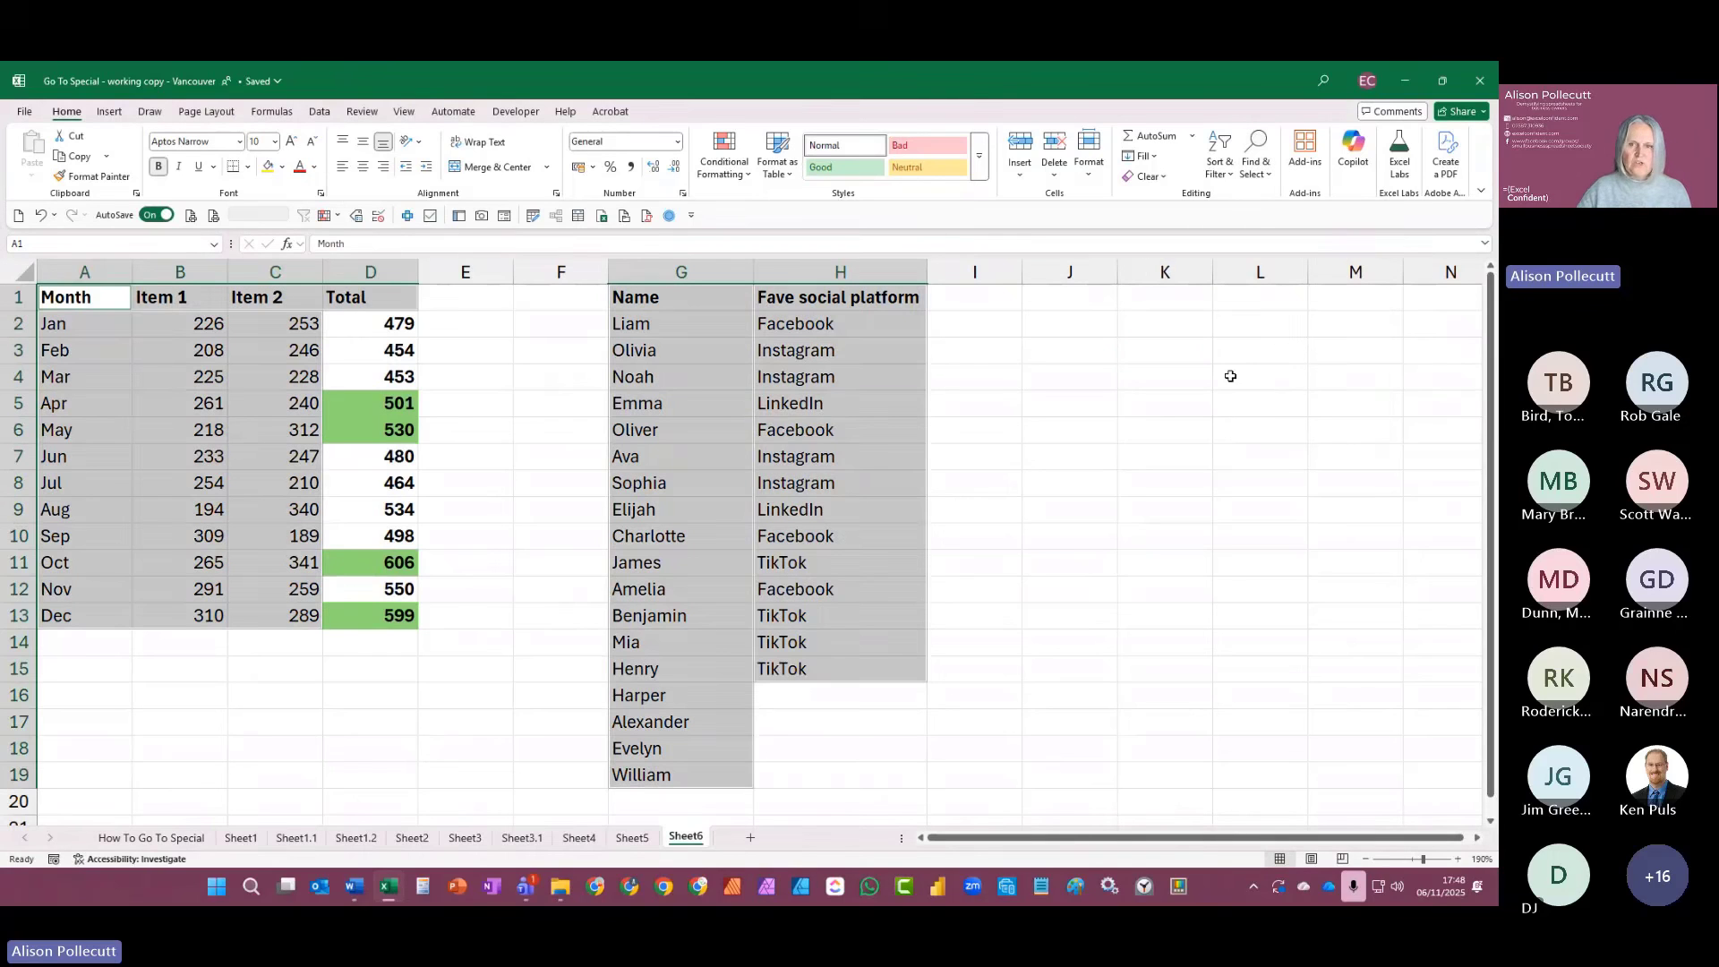
click(1067, 461)
click(1255, 161)
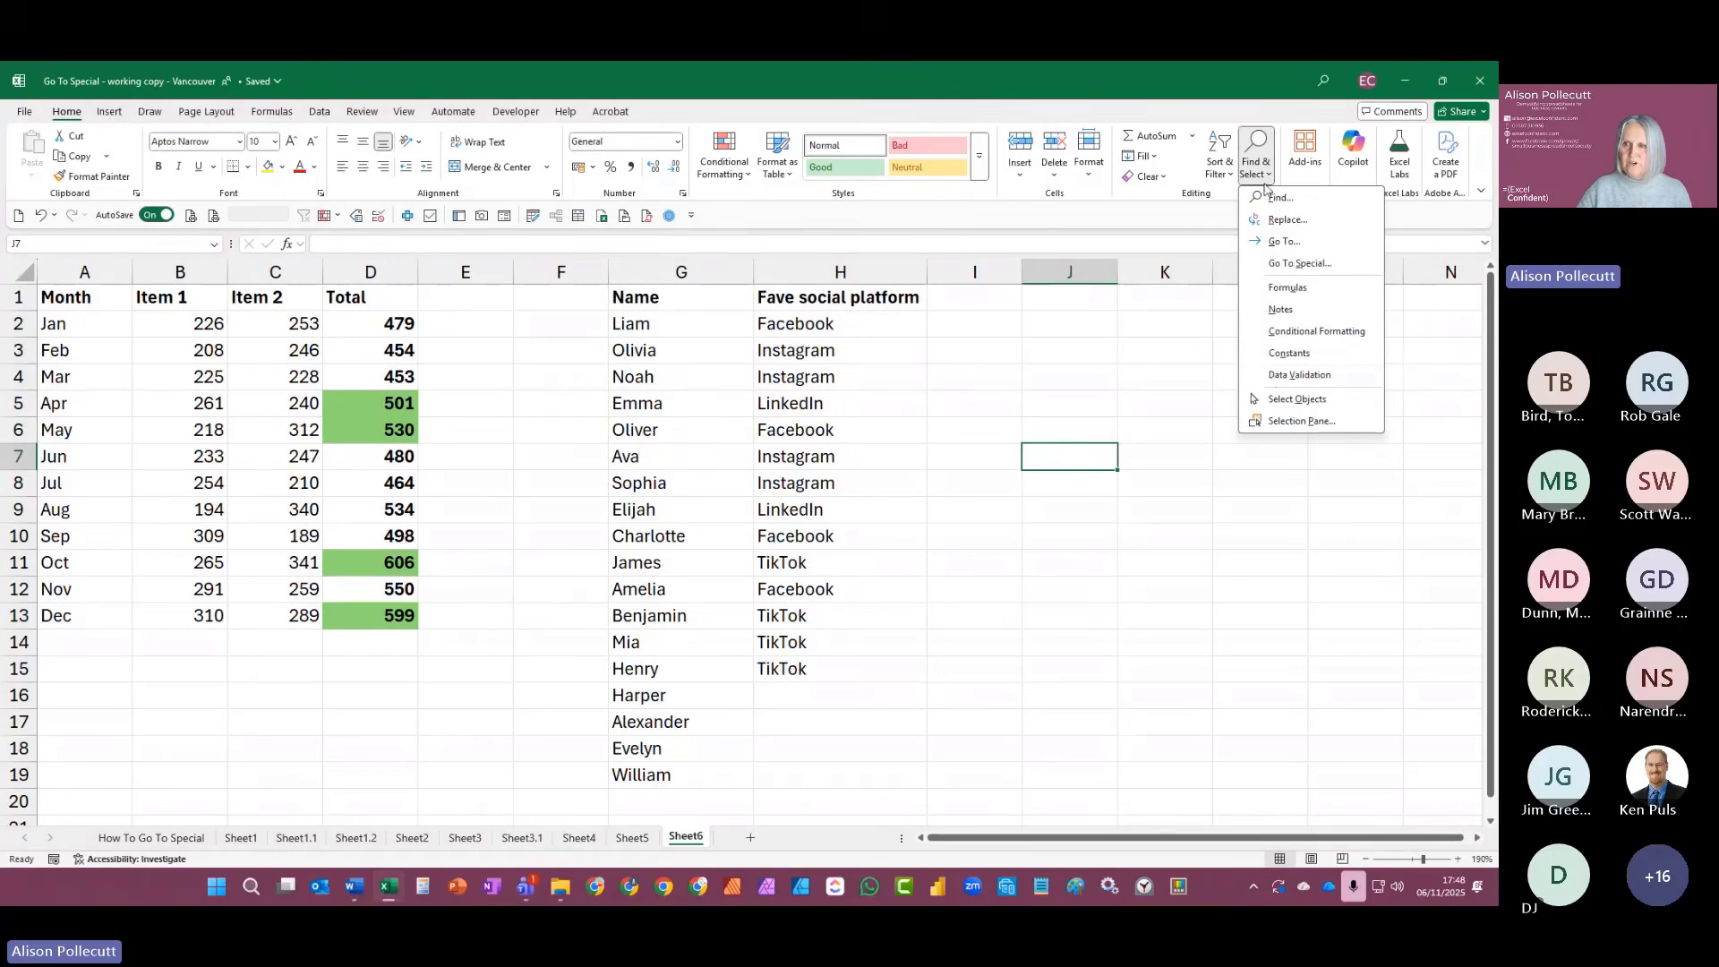
click(1272, 377)
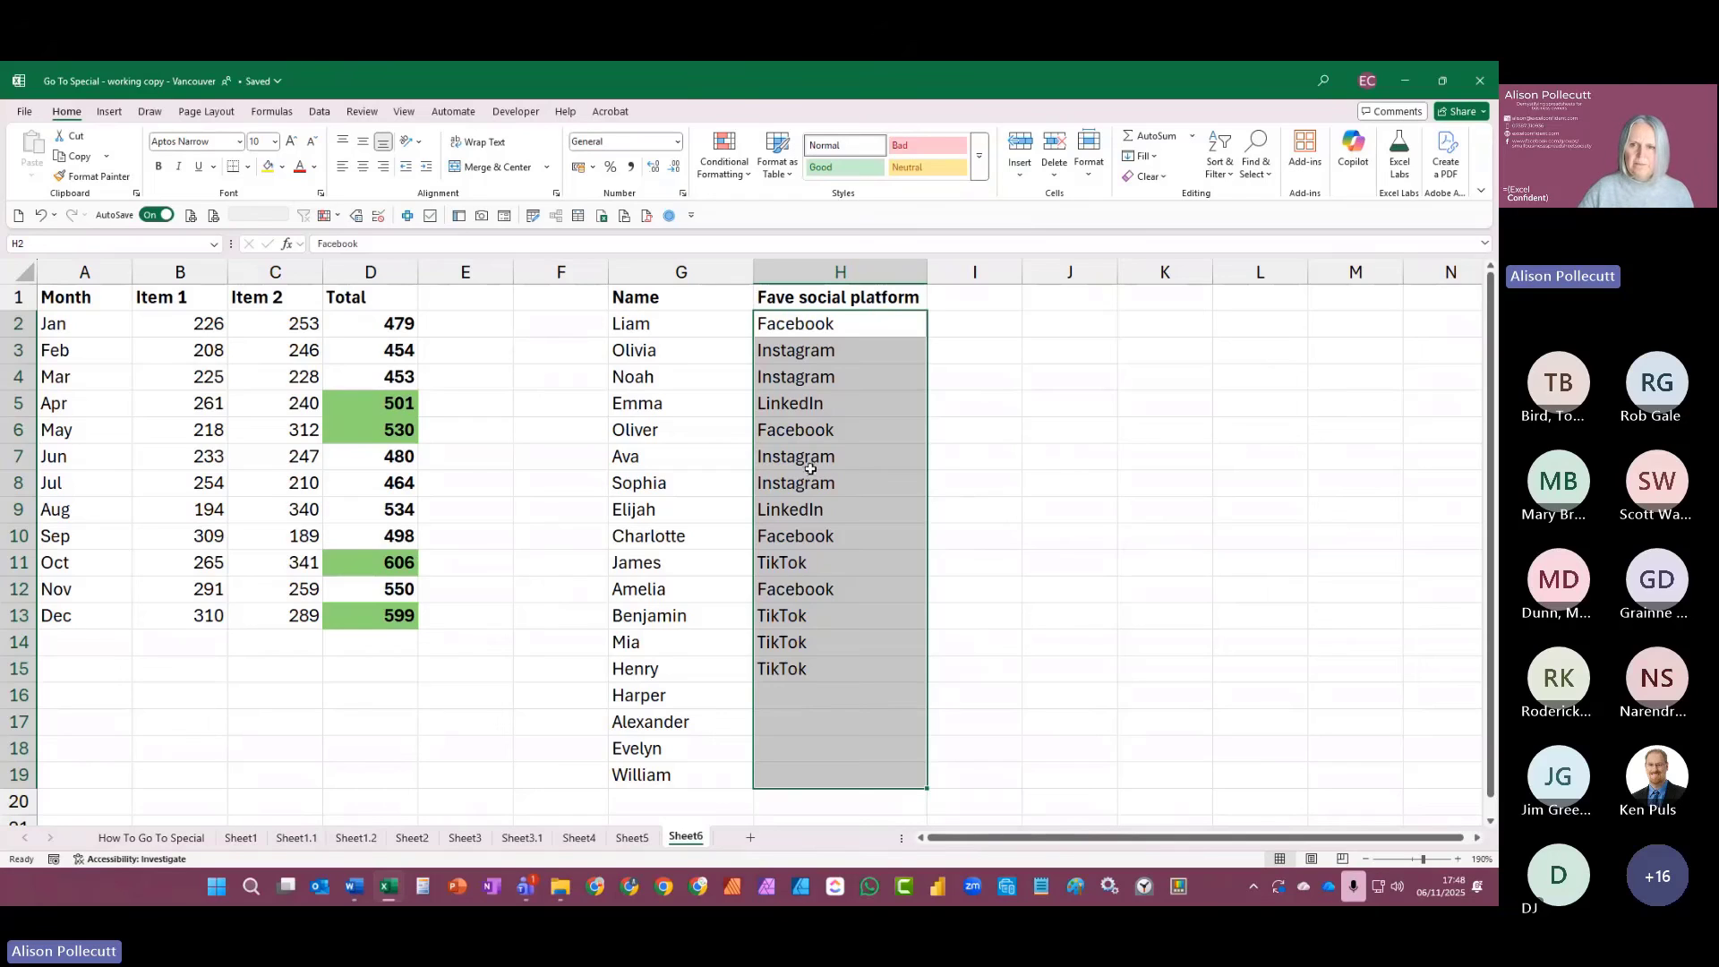
click(961, 426)
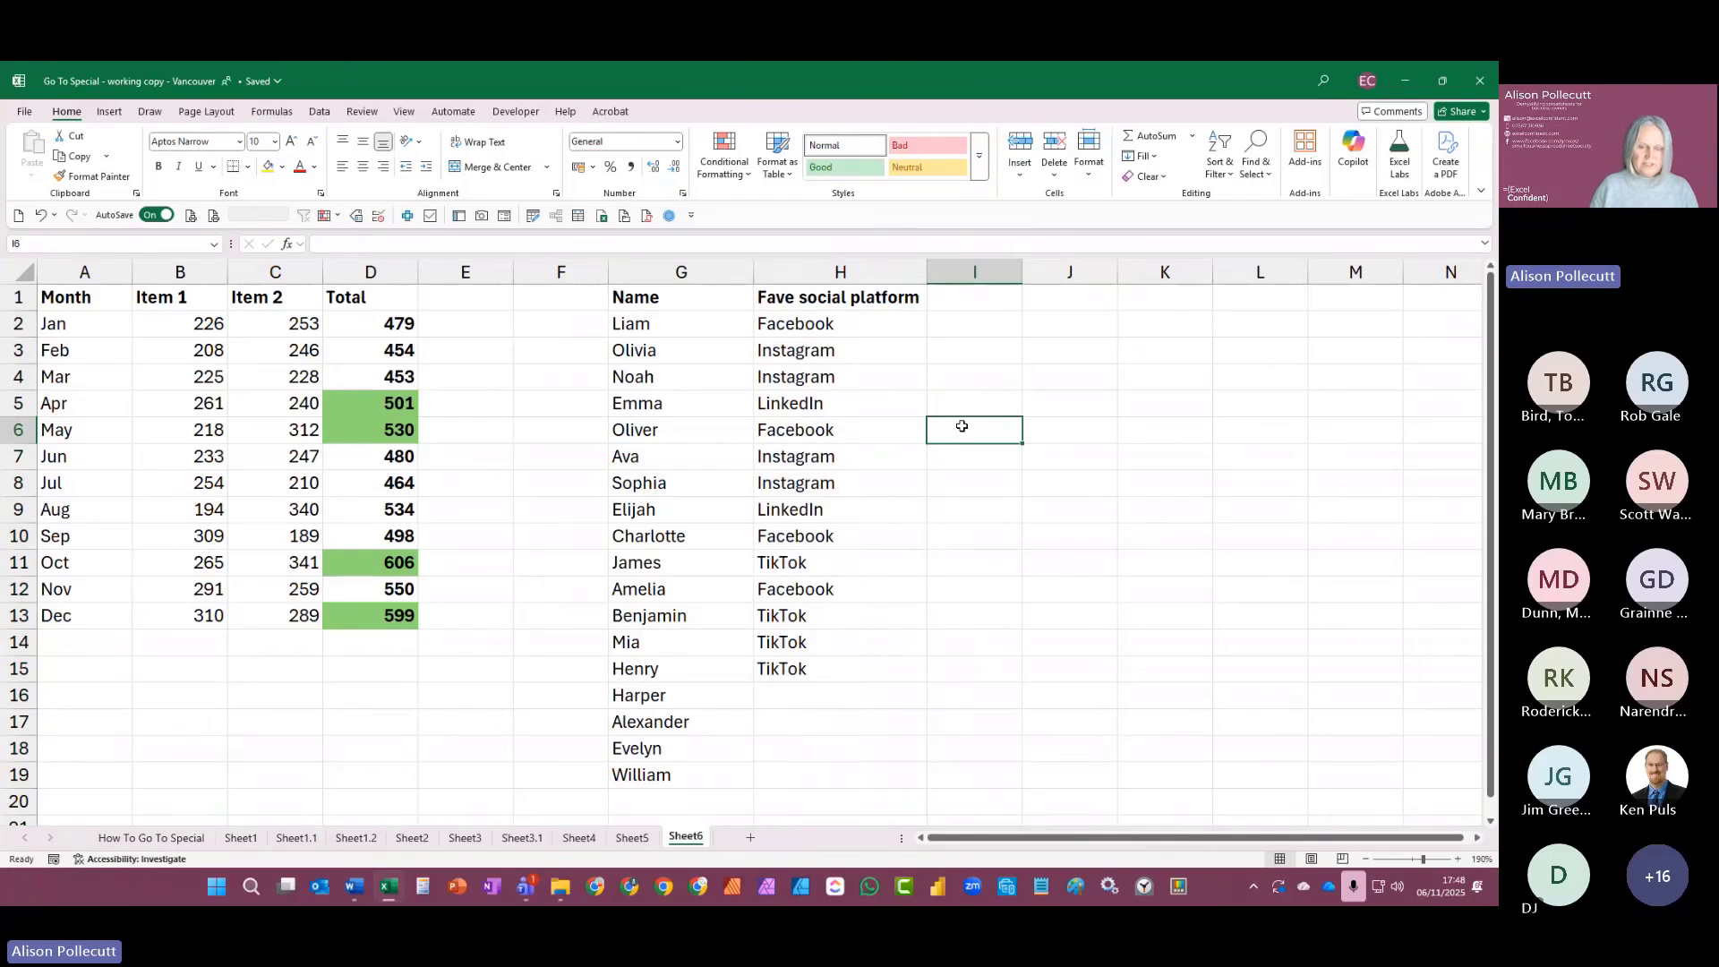
Step: Review the full set of Go To Special options and close the dialog without selecting anything
click(667, 218)
drag(440, 272, 724, 370)
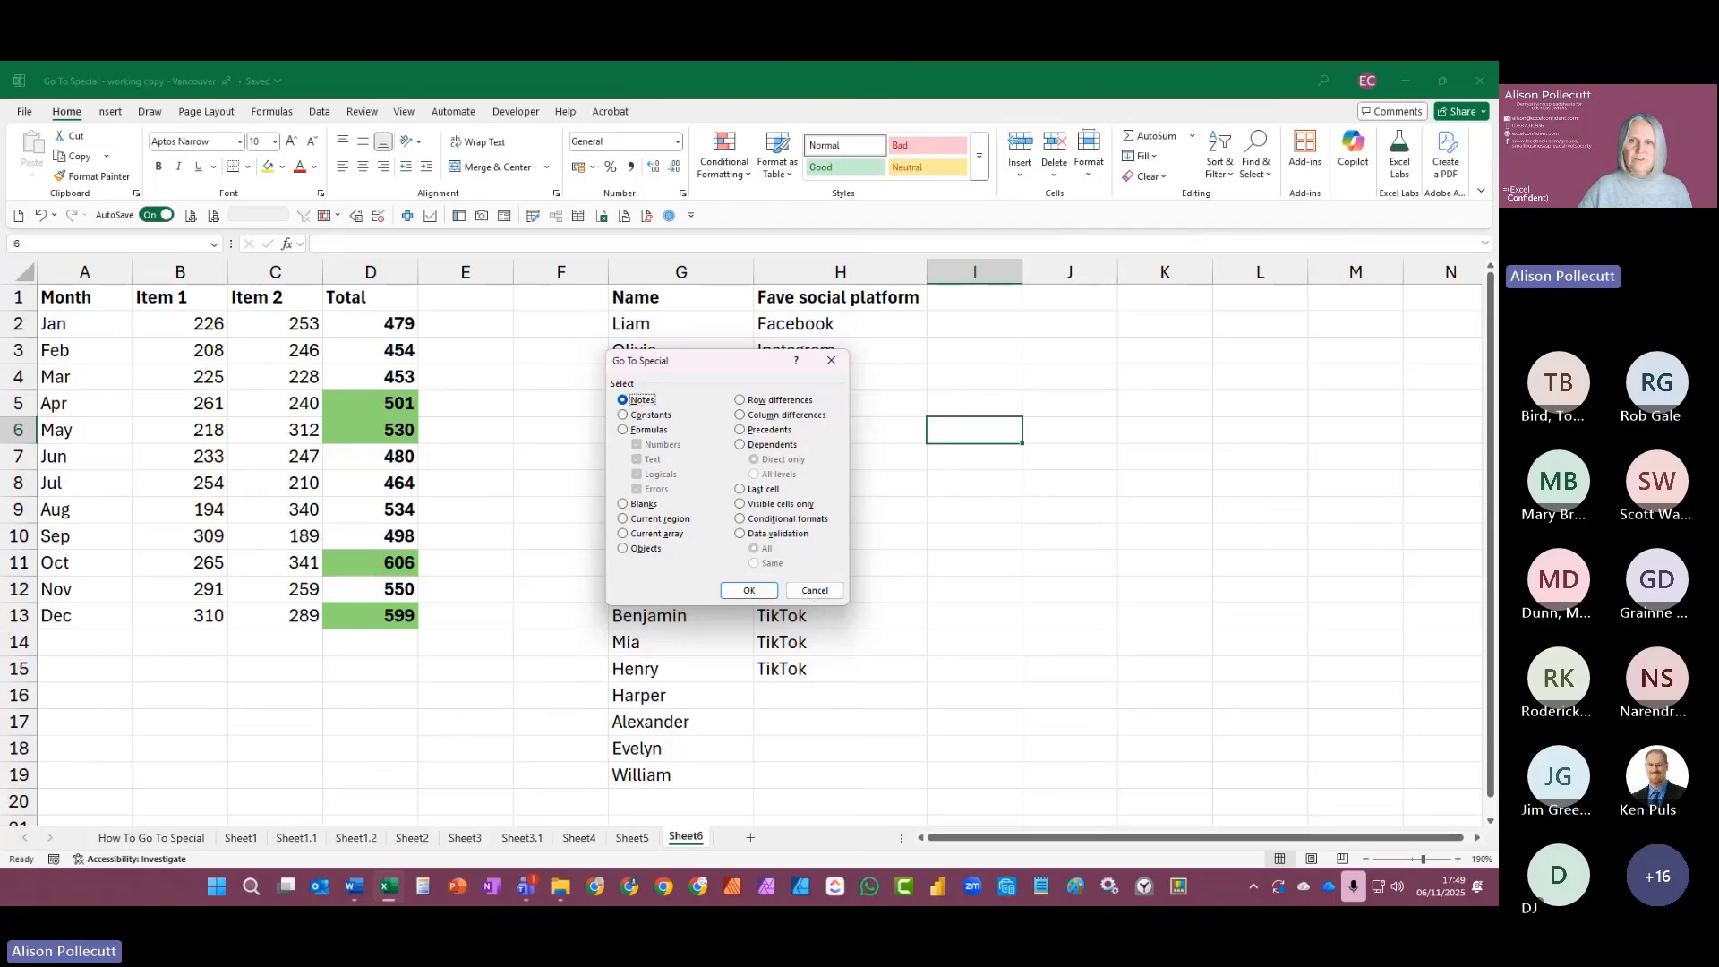
click(814, 591)
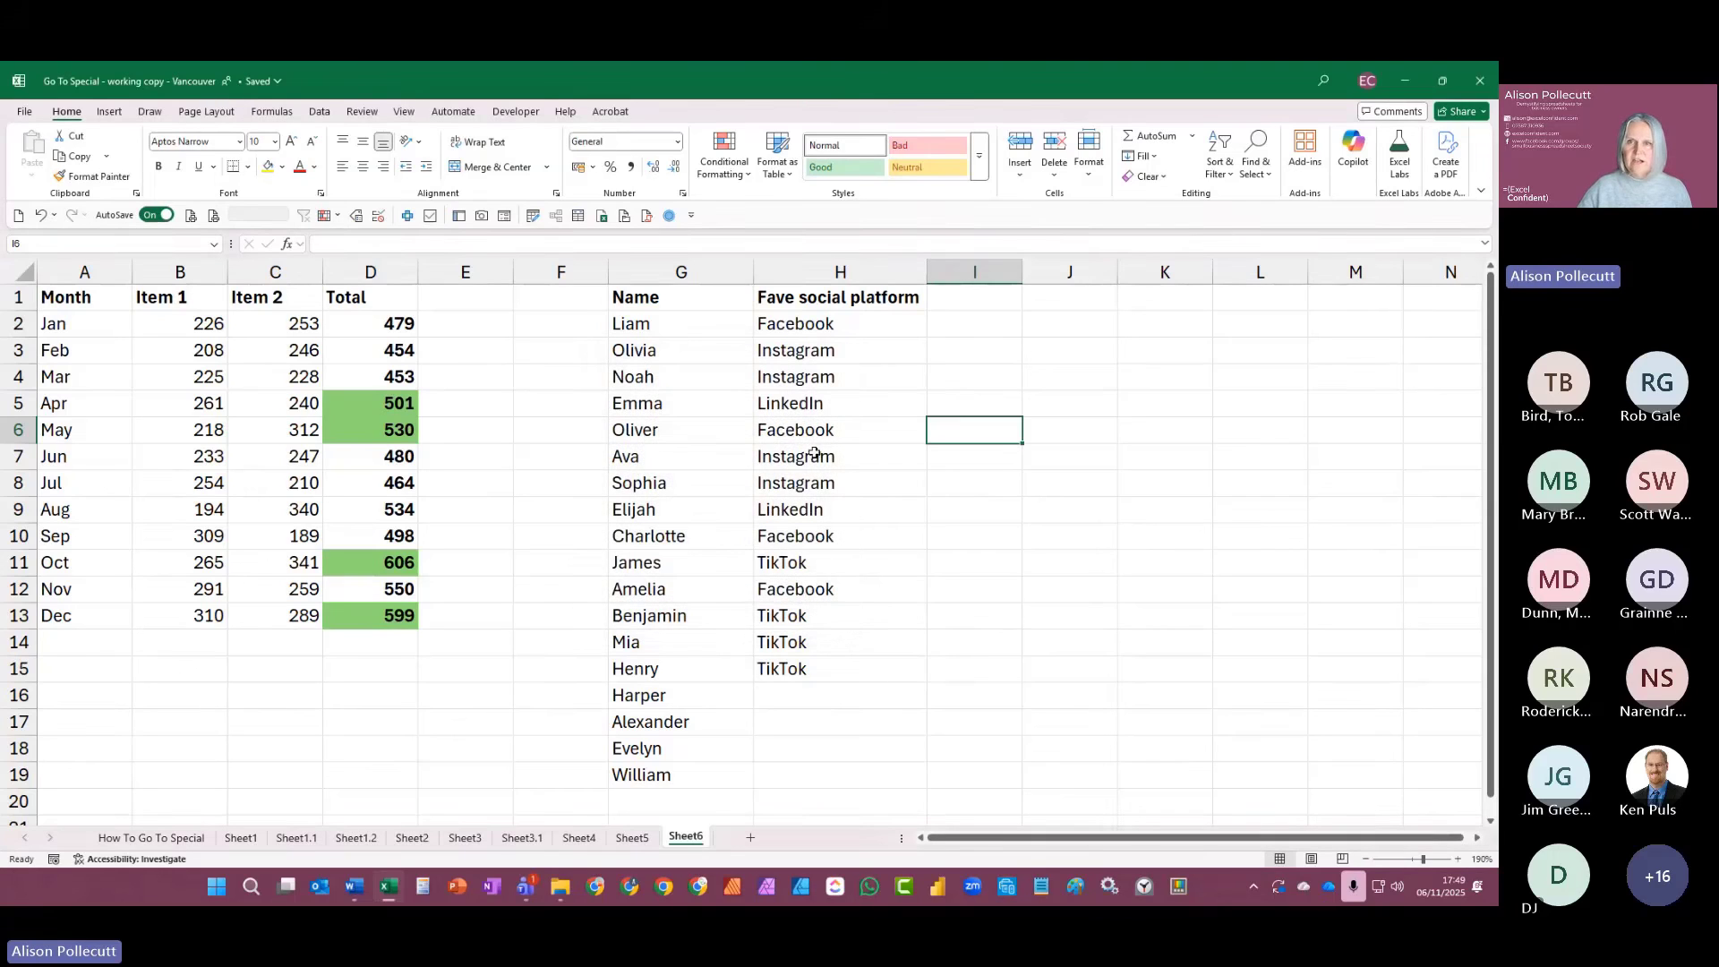
click(817, 85)
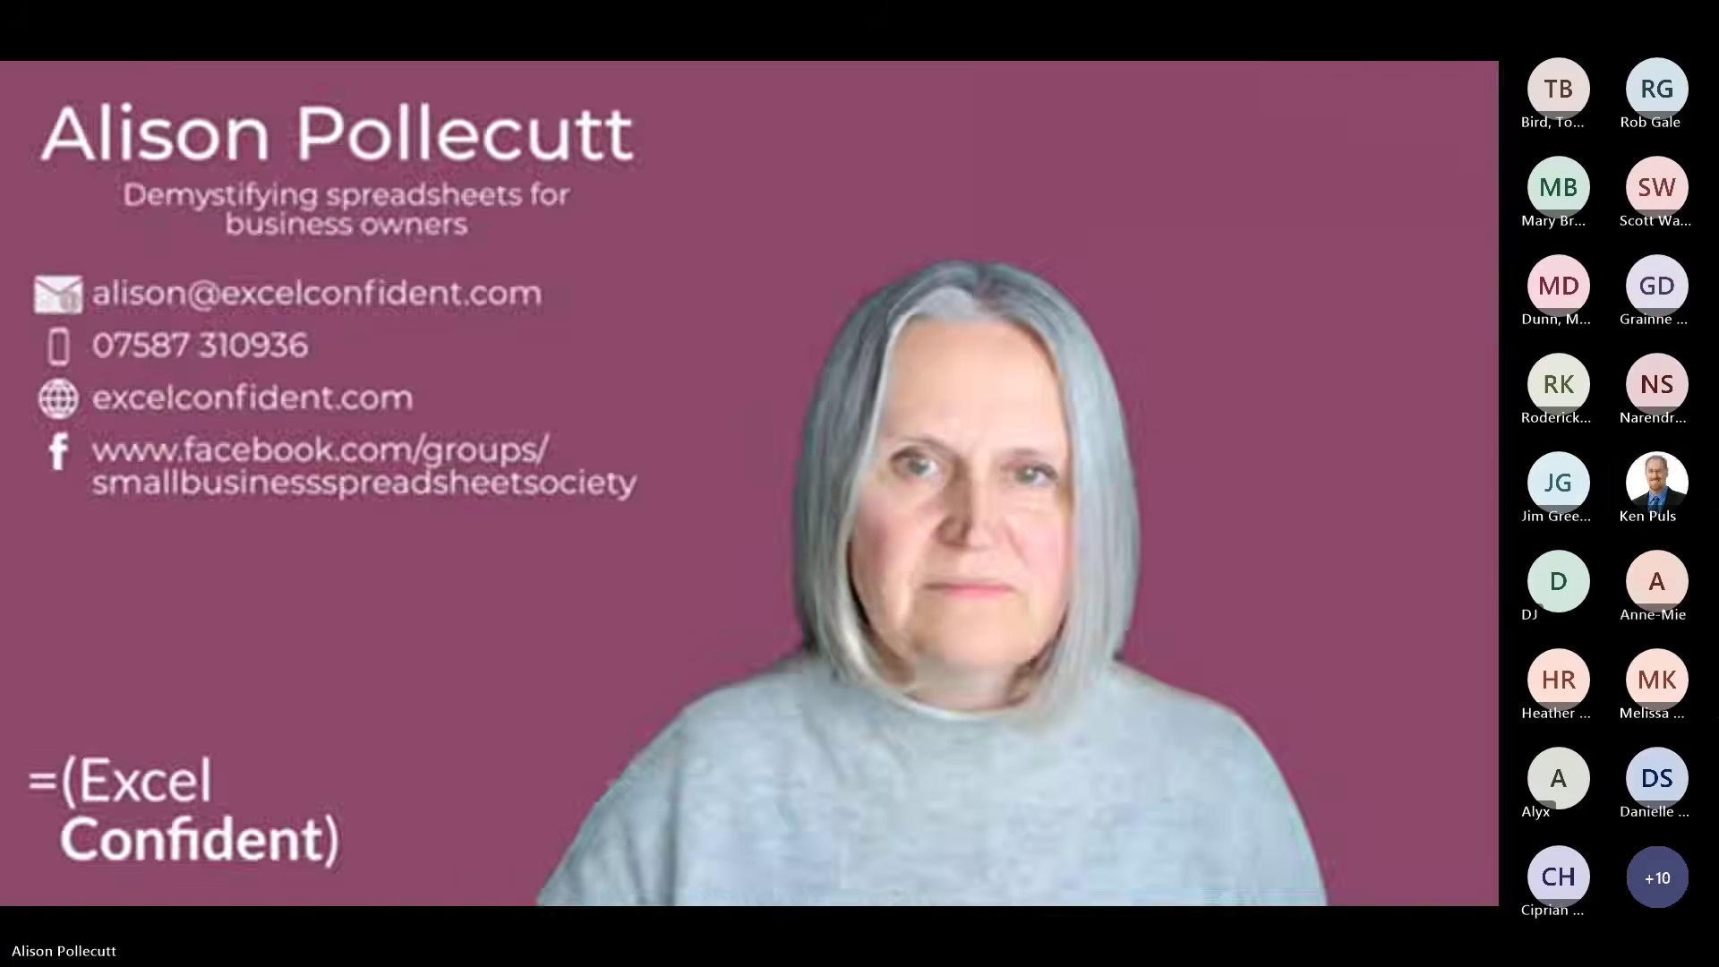